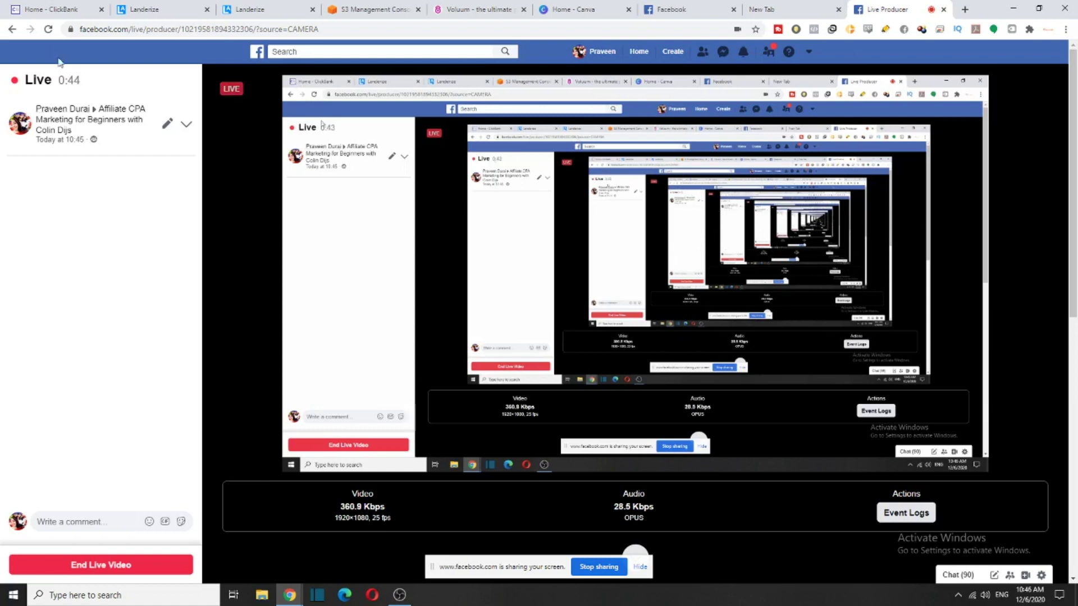
Look over the ClickBank, Landerize, Voluum and Facebook tabs, then open ClickBank's login page
{"action": "left_click", "coordinate": [59, 6]}
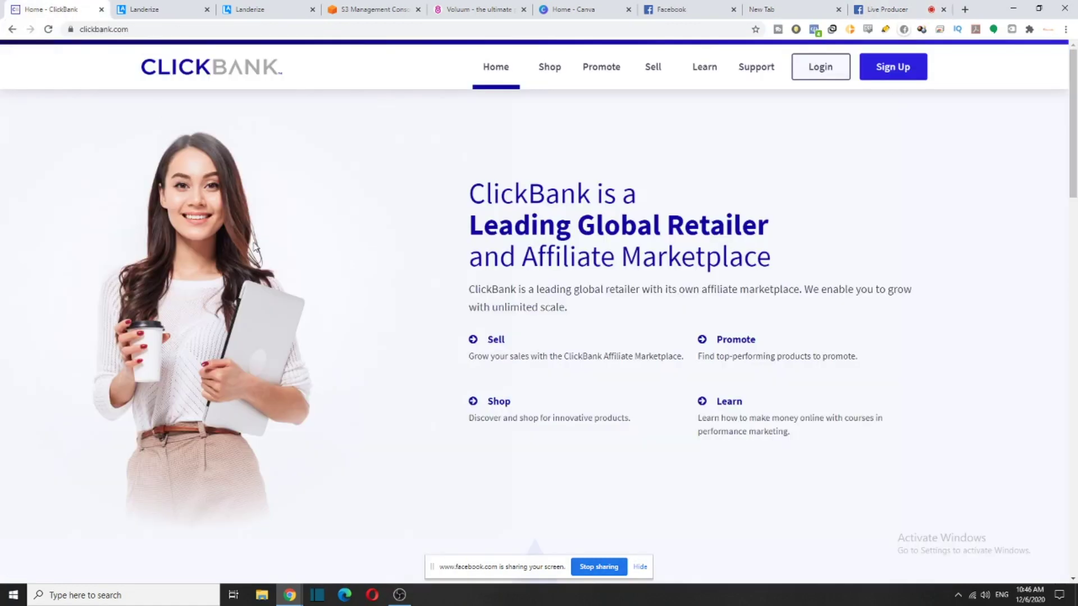
{"action": "left_click", "coordinate": [399, 596]}
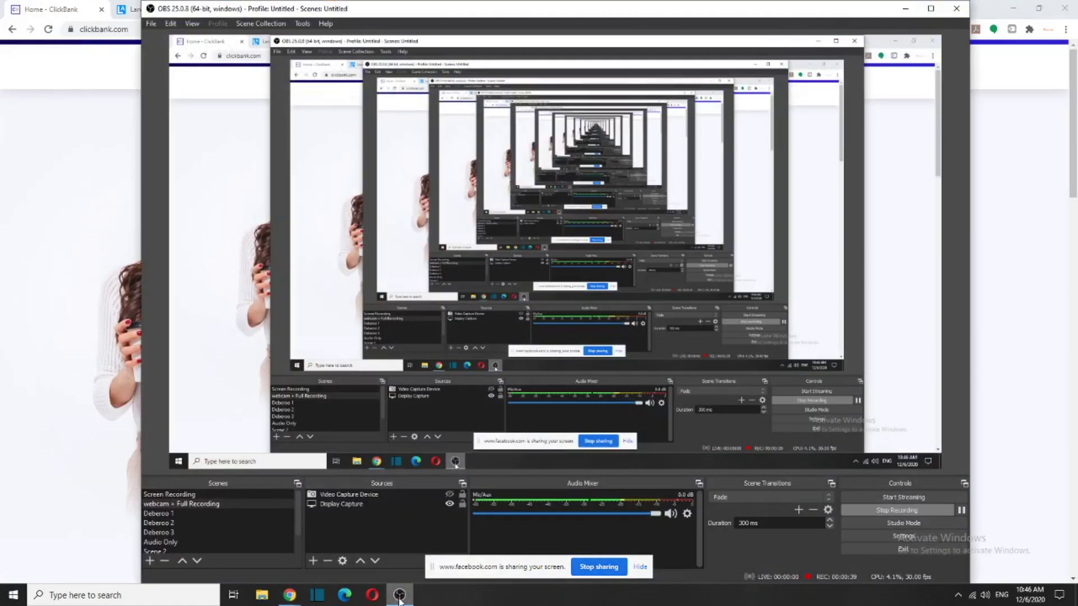
{"action": "left_click", "coordinate": [399, 597]}
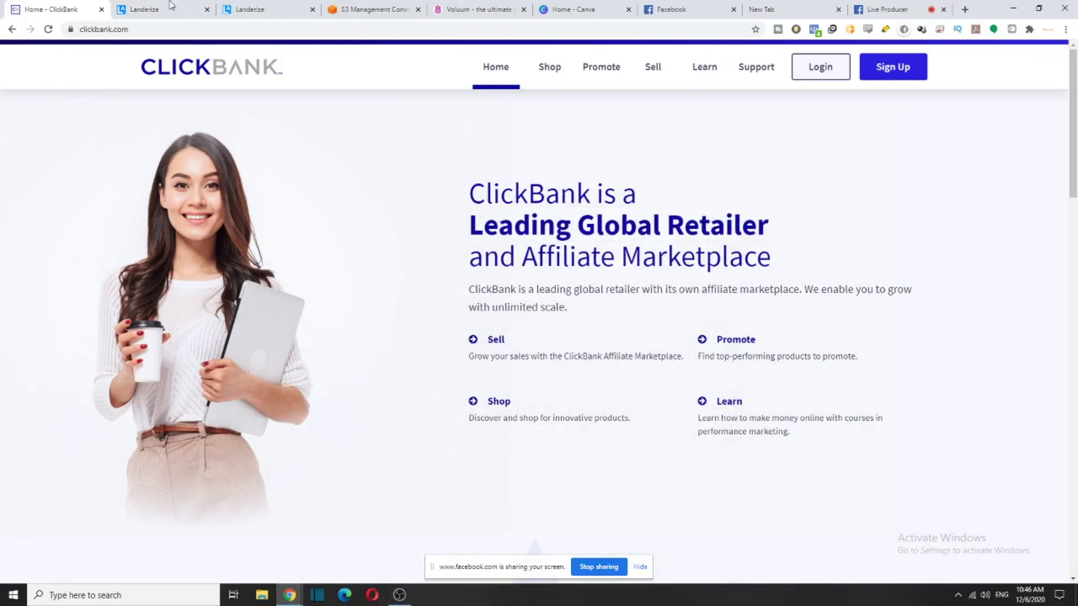
{"action": "left_click", "coordinate": [116, 5]}
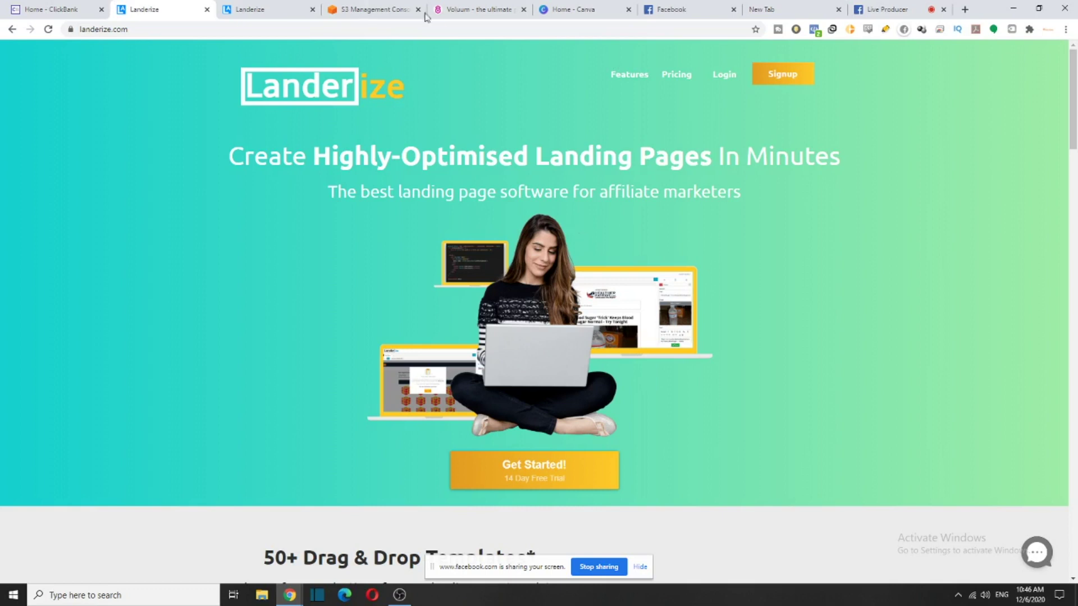
{"action": "left_click", "coordinate": [465, 5]}
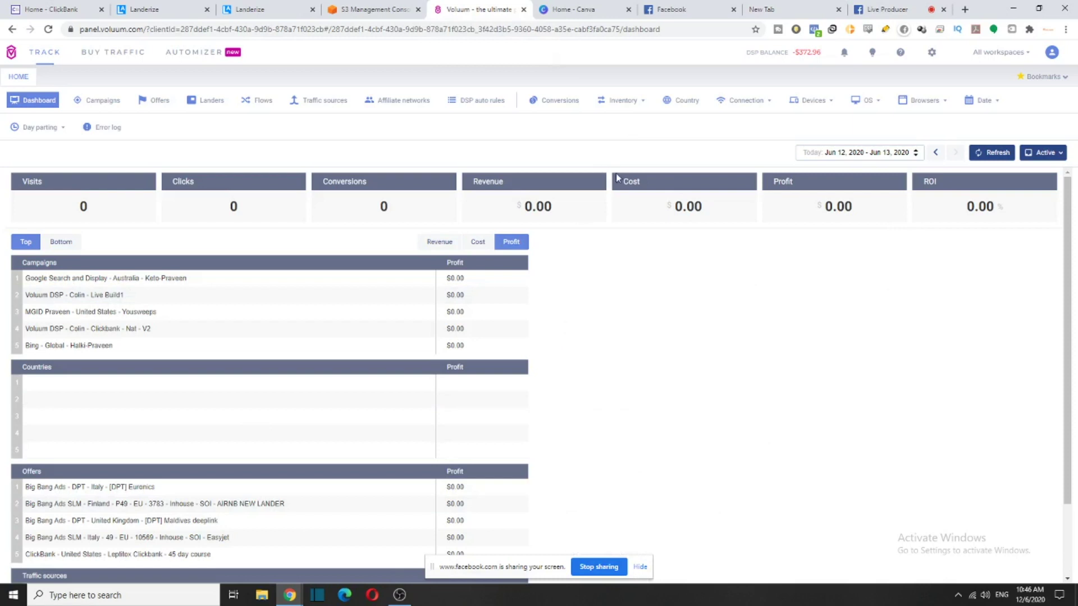
{"action": "left_click", "coordinate": [685, 10]}
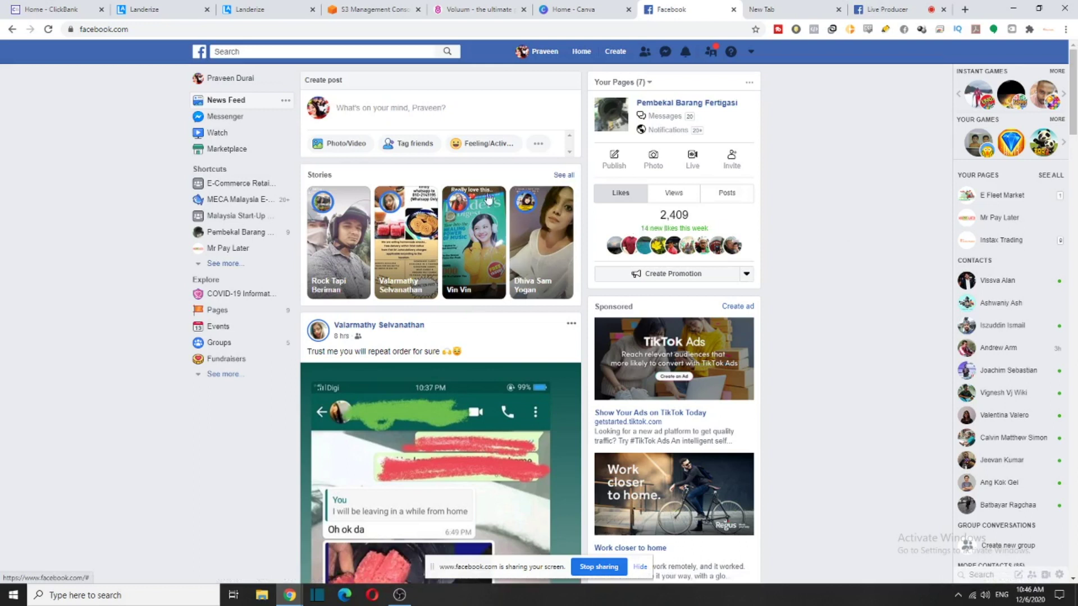
{"action": "left_click", "coordinate": [85, 5]}
{"action": "left_click", "coordinate": [822, 78]}
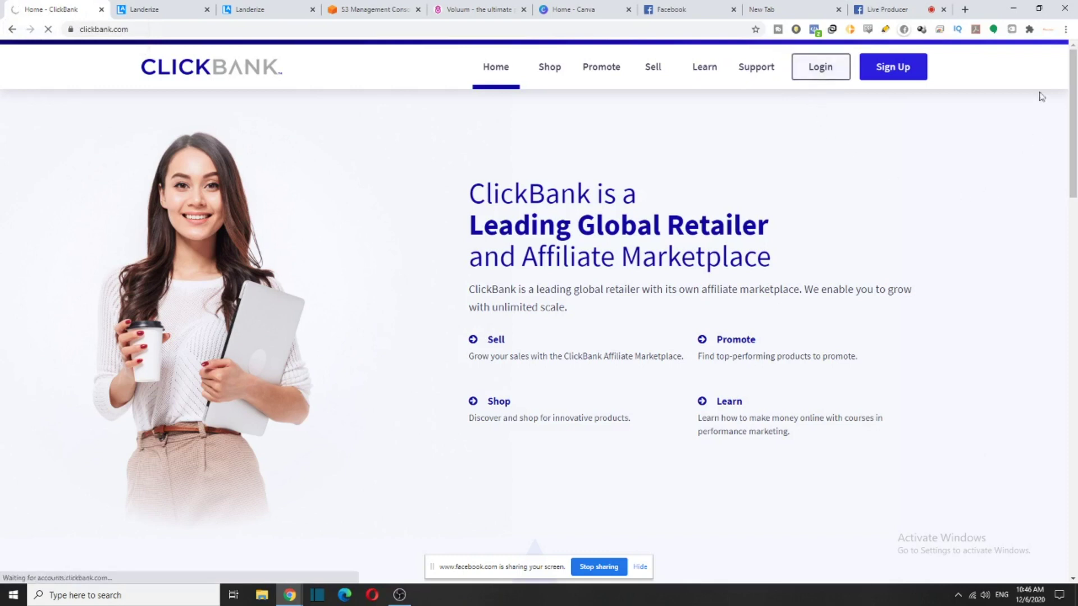
Sign in to ClickBank with the account nickname and password
{"action": "left_click", "coordinate": [421, 281]}
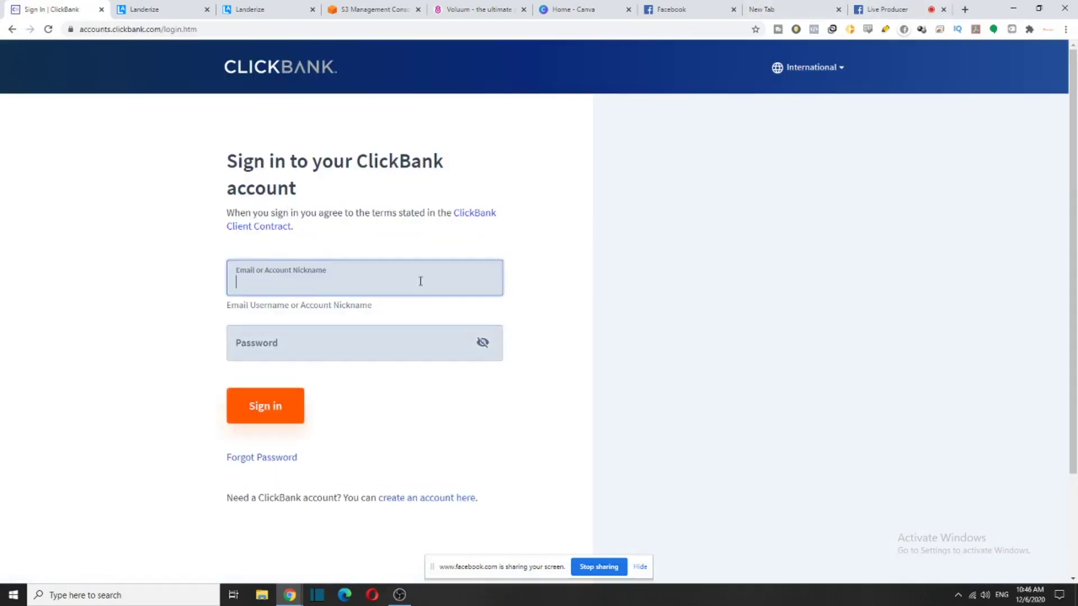
{"action": "type", "text": "msdurai"}
{"action": "key", "text": "Tab"}
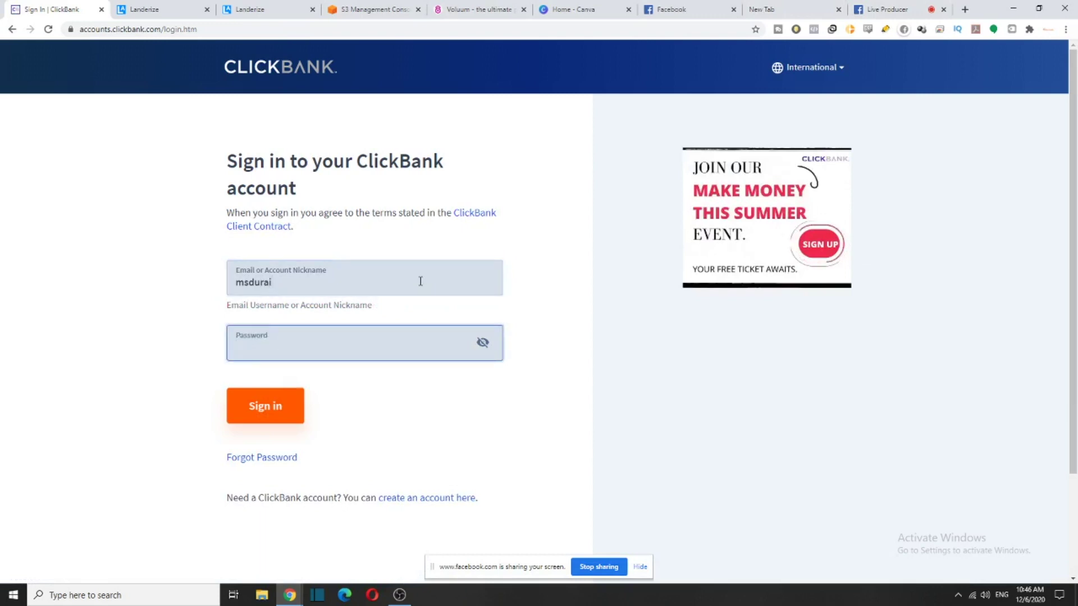
{"action": "type", "text": "********"}
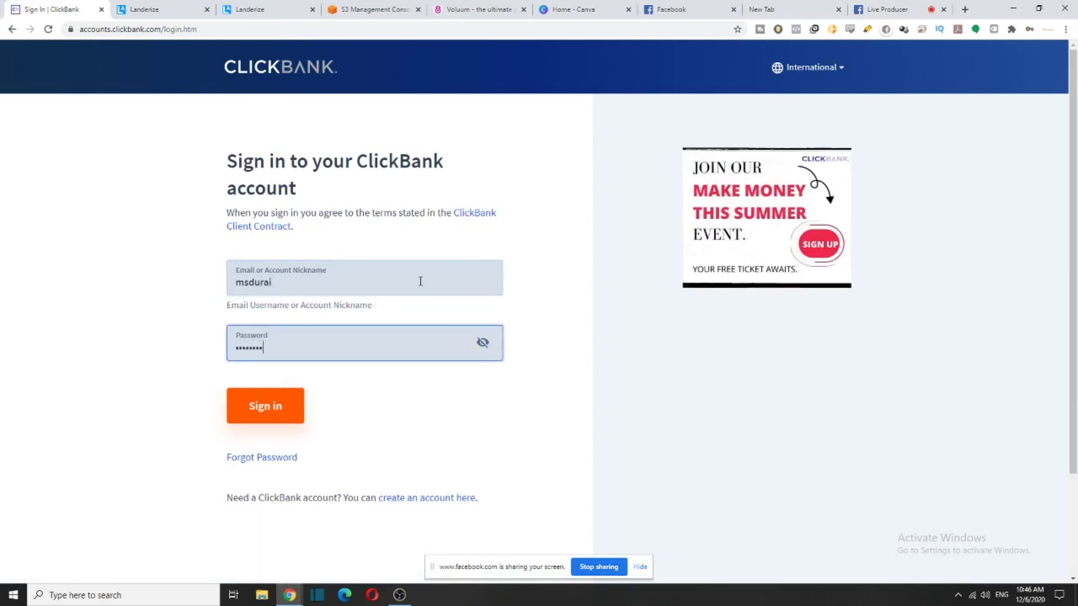
{"action": "type", "text": "******"}
{"action": "key", "text": "Return"}
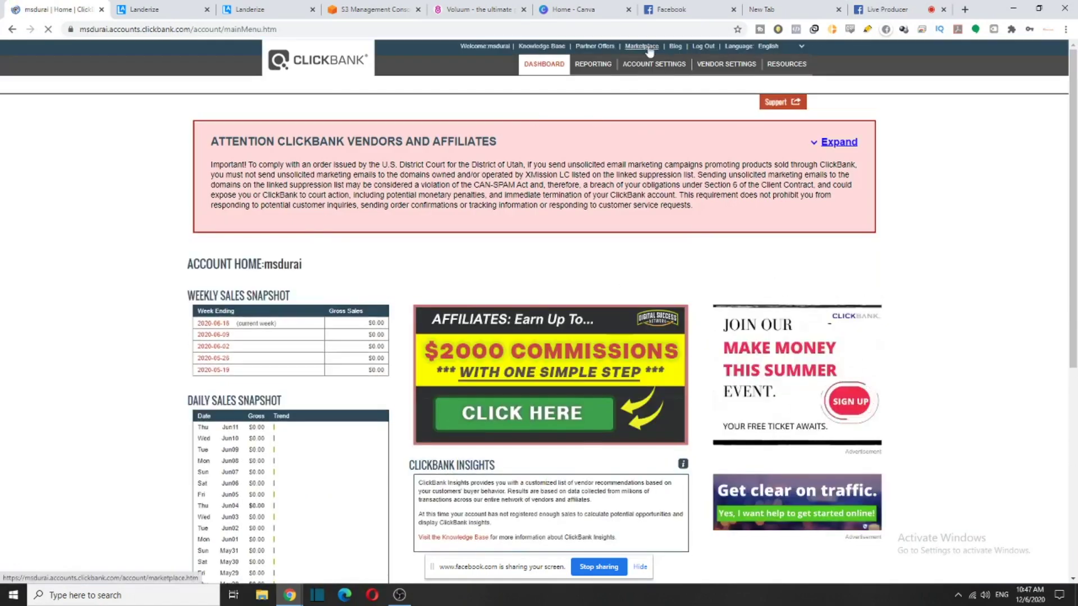
Open the ClickBank Marketplace and browse to the Cooking, Food & Wine category
{"action": "left_click", "coordinate": [642, 47]}
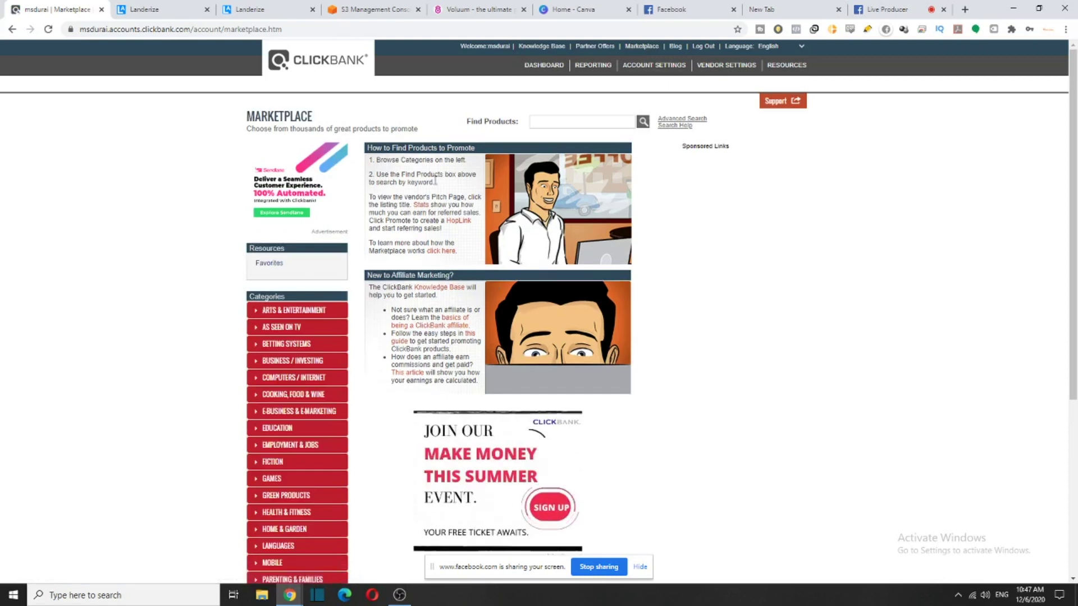
{"action": "scroll", "coordinate": [348, 84], "scroll_direction": "down", "scroll_amount": 5}
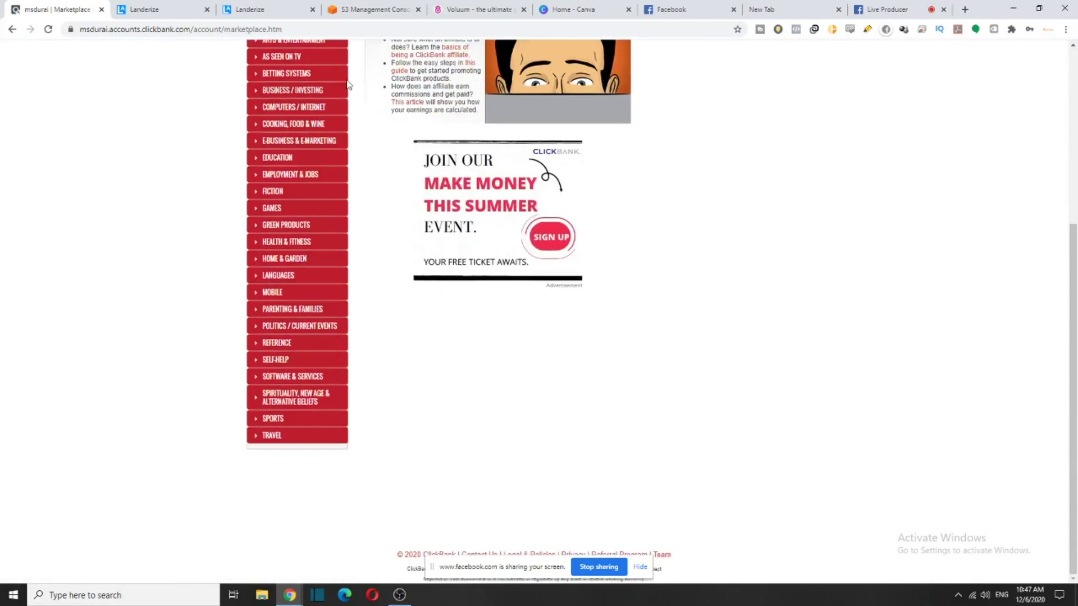
{"action": "scroll", "coordinate": [348, 84], "scroll_direction": "up", "scroll_amount": 3}
{"action": "scroll", "coordinate": [361, 296], "scroll_direction": "down", "scroll_amount": 2}
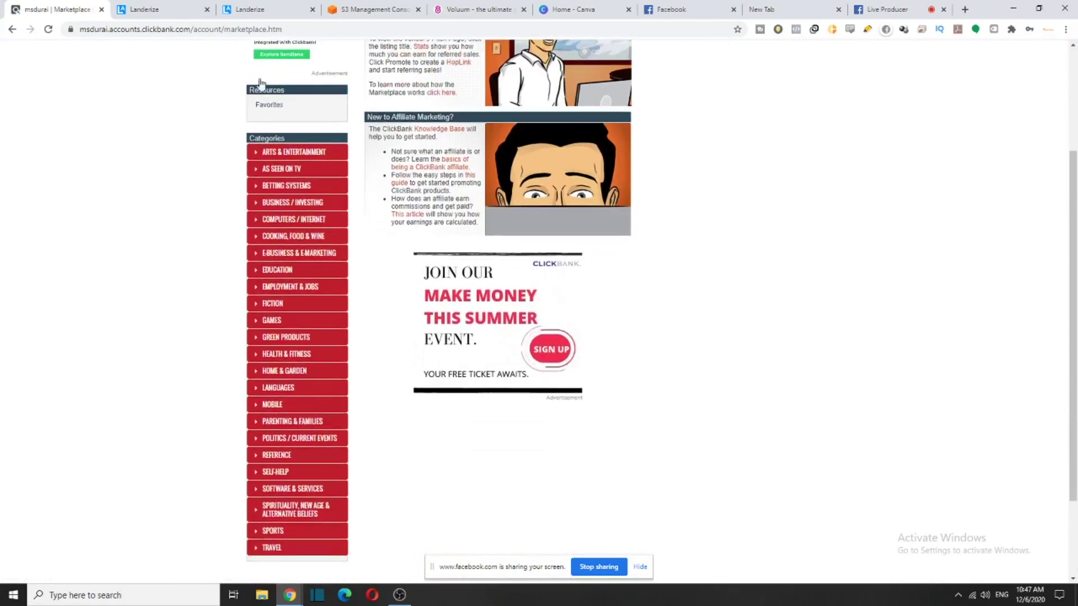
{"action": "scroll", "coordinate": [313, 284], "scroll_direction": "up", "scroll_amount": 2}
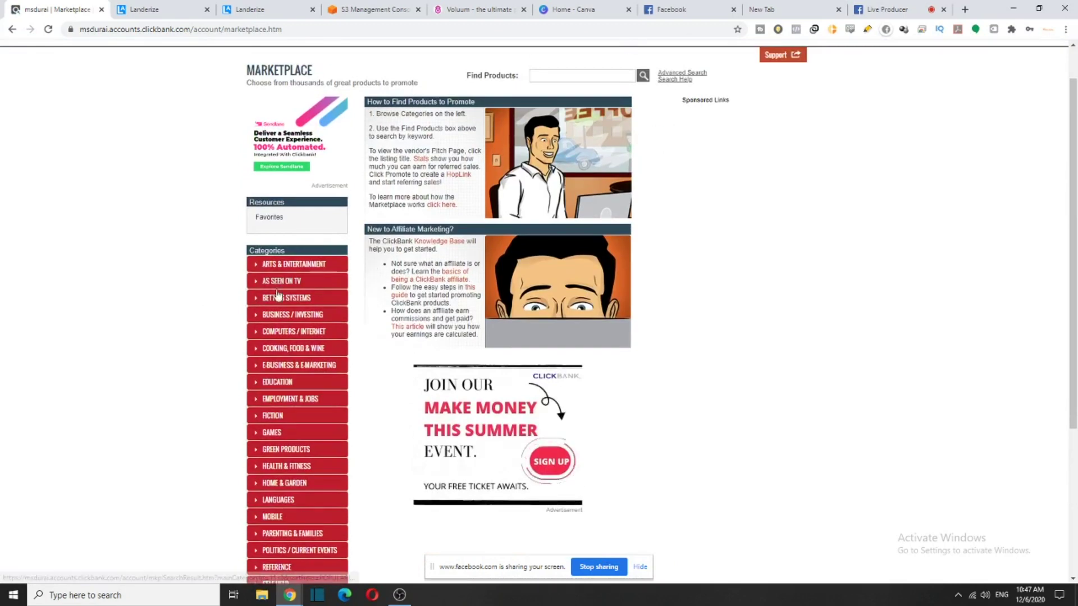
{"action": "scroll", "coordinate": [277, 295], "scroll_direction": "down", "scroll_amount": 2}
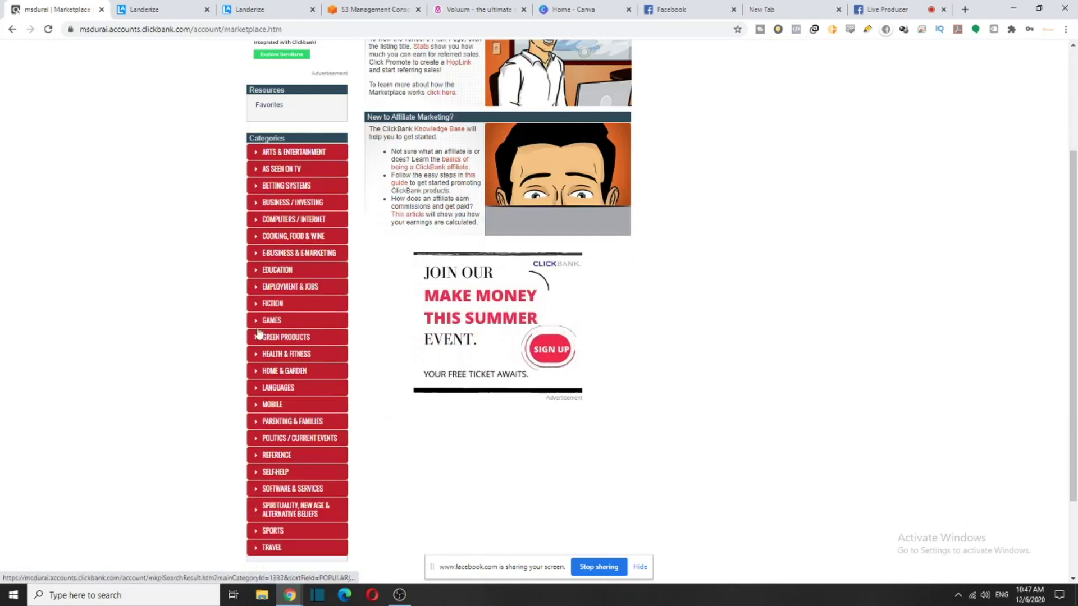
{"action": "left_click", "coordinate": [296, 245]}
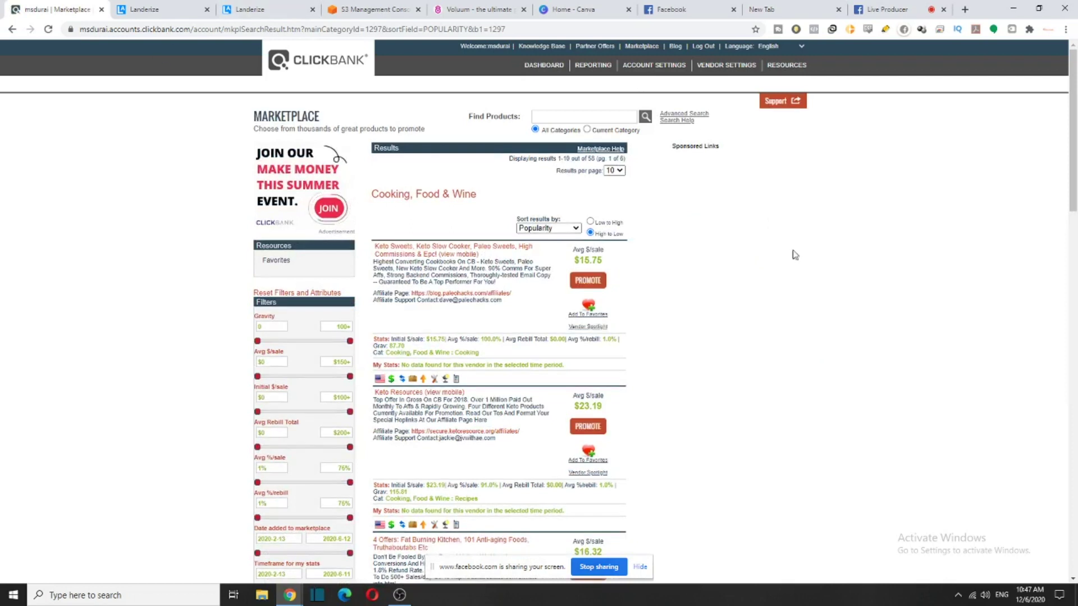
Sort the Cooking, Food & Wine results by Gravity, high to low
{"action": "scroll", "coordinate": [359, 415], "scroll_direction": "down", "scroll_amount": 13}
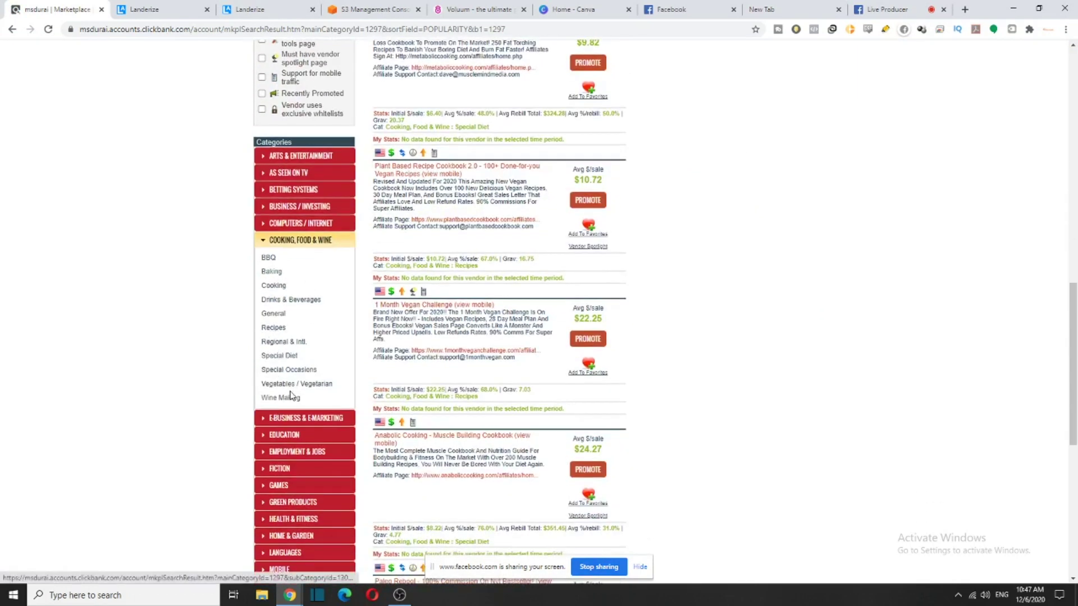
{"action": "scroll", "coordinate": [626, 330], "scroll_direction": "up", "scroll_amount": 2}
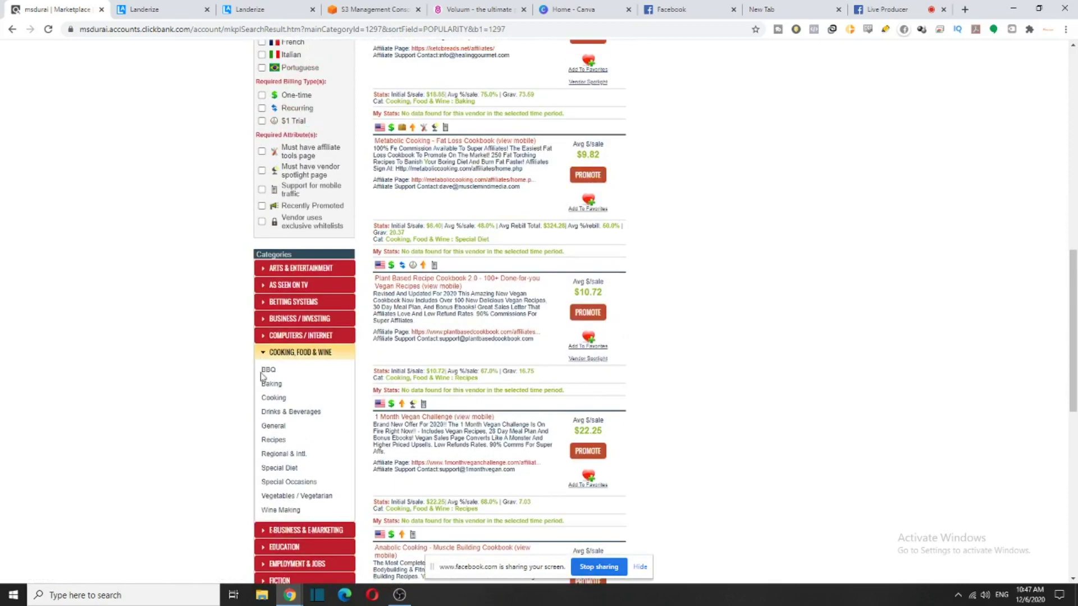
{"action": "scroll", "coordinate": [472, 377], "scroll_direction": "up", "scroll_amount": 12}
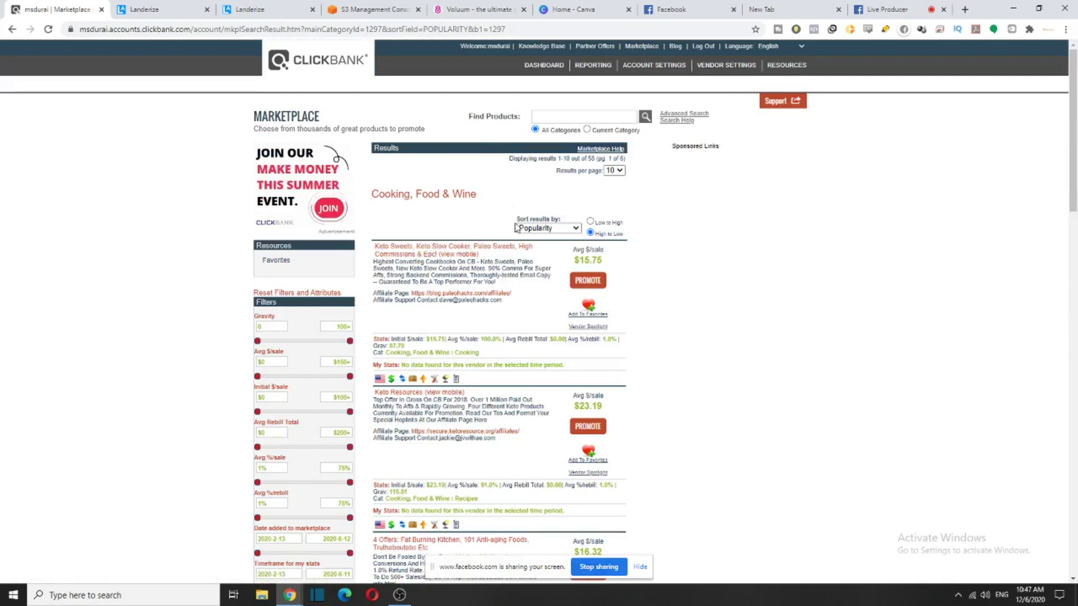
{"action": "left_click", "coordinate": [562, 227]}
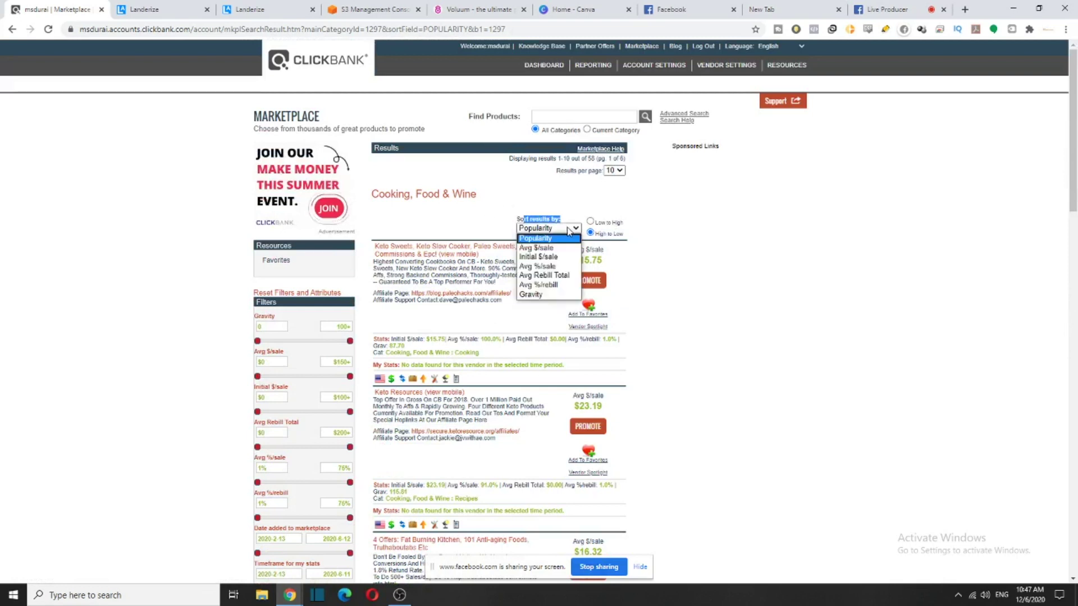
{"action": "left_click", "coordinate": [554, 297]}
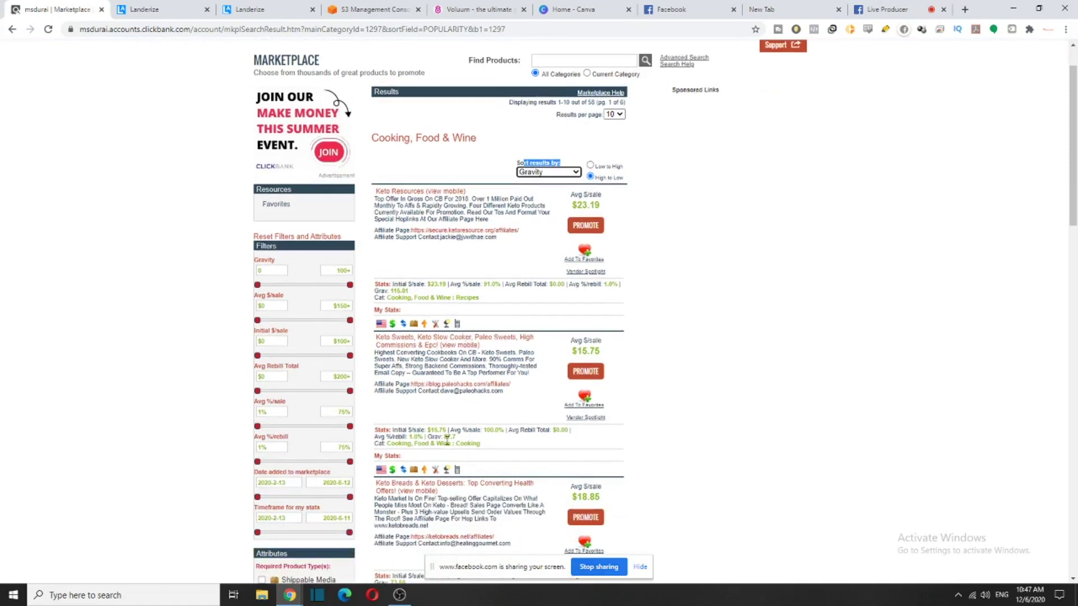
Scroll through the gravity-ranked listings, checking Metabolic Cooking's details, and return to the top
{"action": "scroll", "coordinate": [447, 432], "scroll_direction": "down", "scroll_amount": 4}
{"action": "scroll", "coordinate": [447, 433], "scroll_direction": "down", "scroll_amount": 3}
{"action": "scroll", "coordinate": [452, 372], "scroll_direction": "down", "scroll_amount": 3}
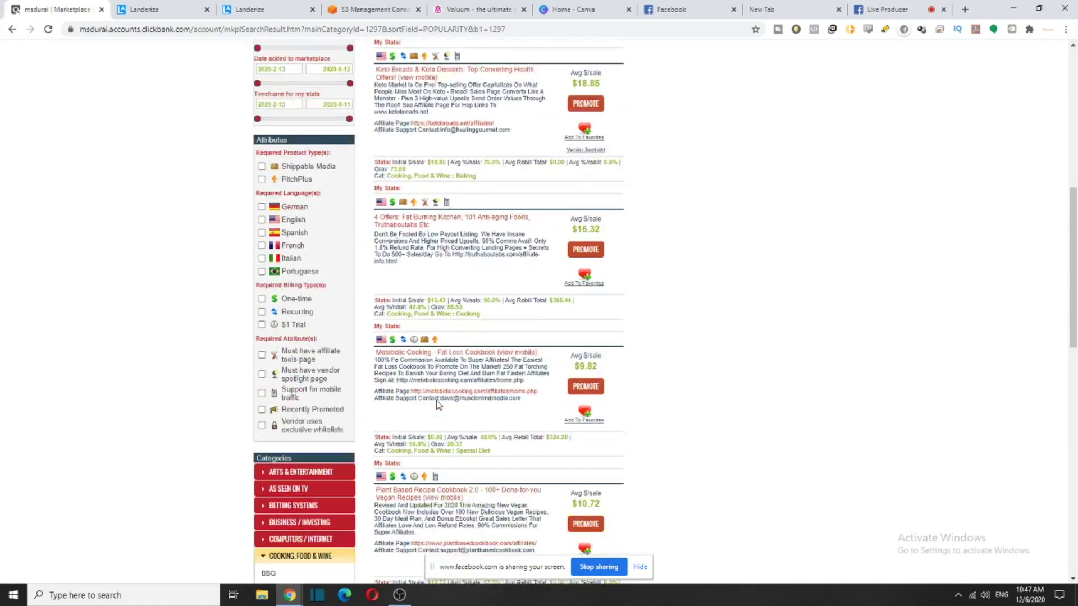
{"action": "left_click_drag", "start_coordinate": [458, 354], "coordinate": [472, 358]}
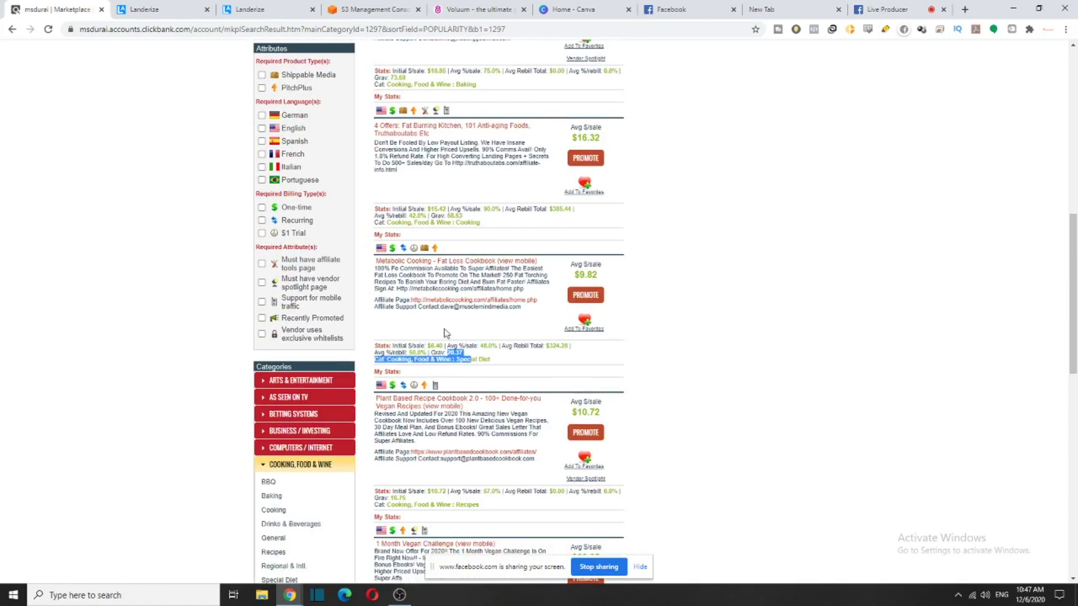
{"action": "left_click", "coordinate": [529, 324]}
{"action": "scroll", "coordinate": [530, 323], "scroll_direction": "up", "scroll_amount": 8}
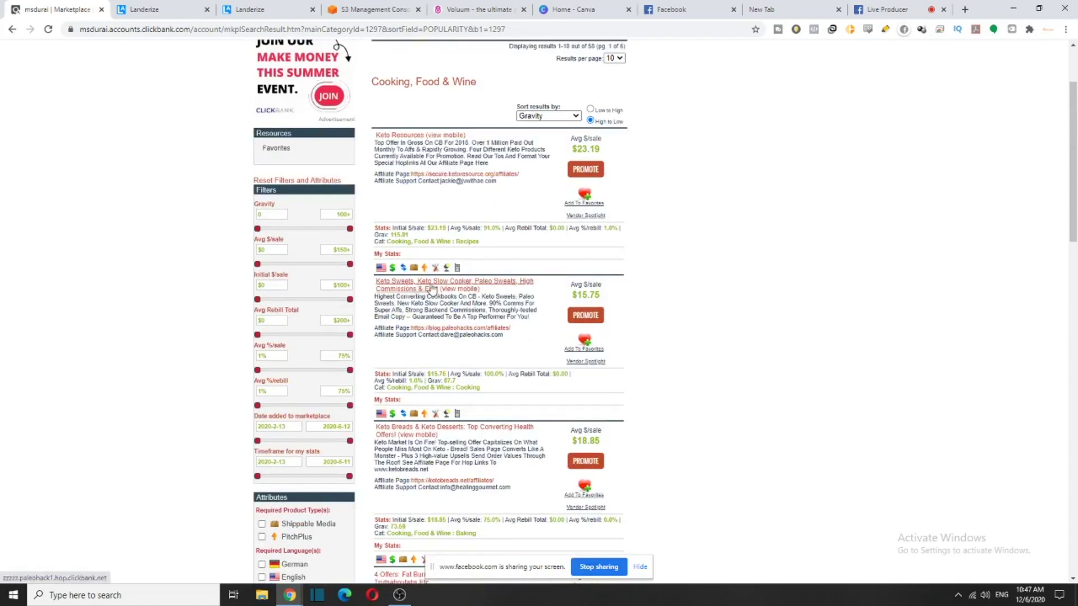
Open the Keto Sweets pitch and affiliate pages in new tabs, closing the Not Found pitch page
{"action": "right_click", "coordinate": [522, 288]}
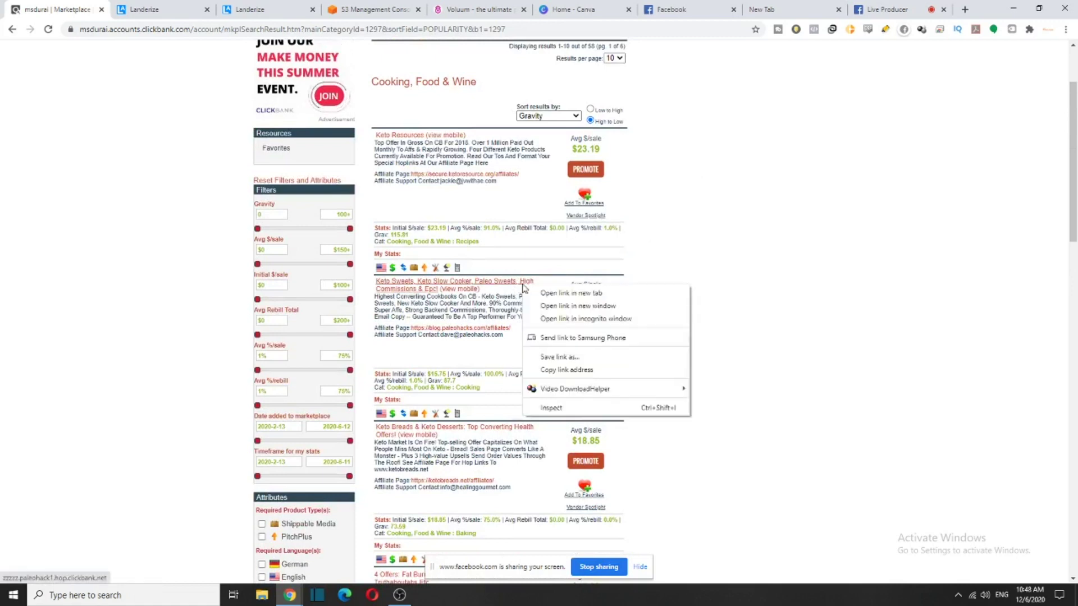
{"action": "left_click", "coordinate": [545, 296]}
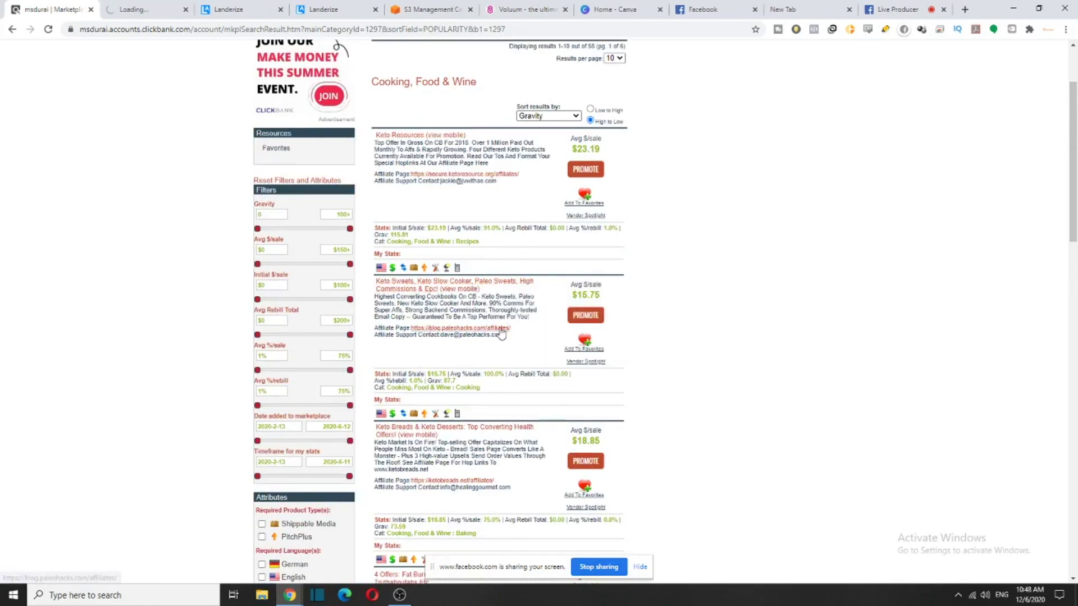
{"action": "right_click", "coordinate": [498, 328]}
{"action": "left_click", "coordinate": [523, 336]}
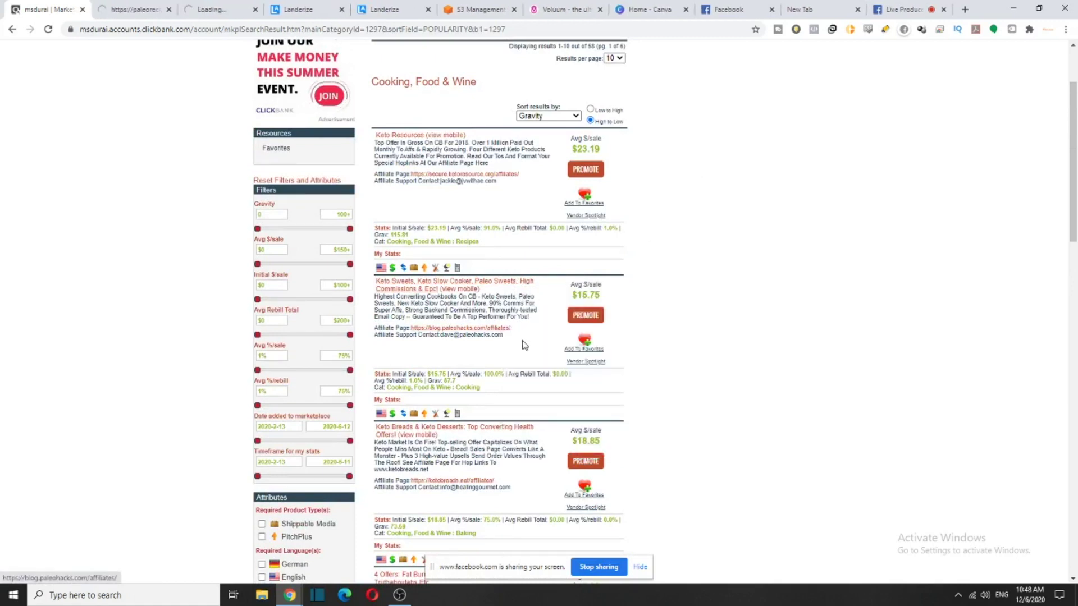
{"action": "left_click", "coordinate": [134, 10]}
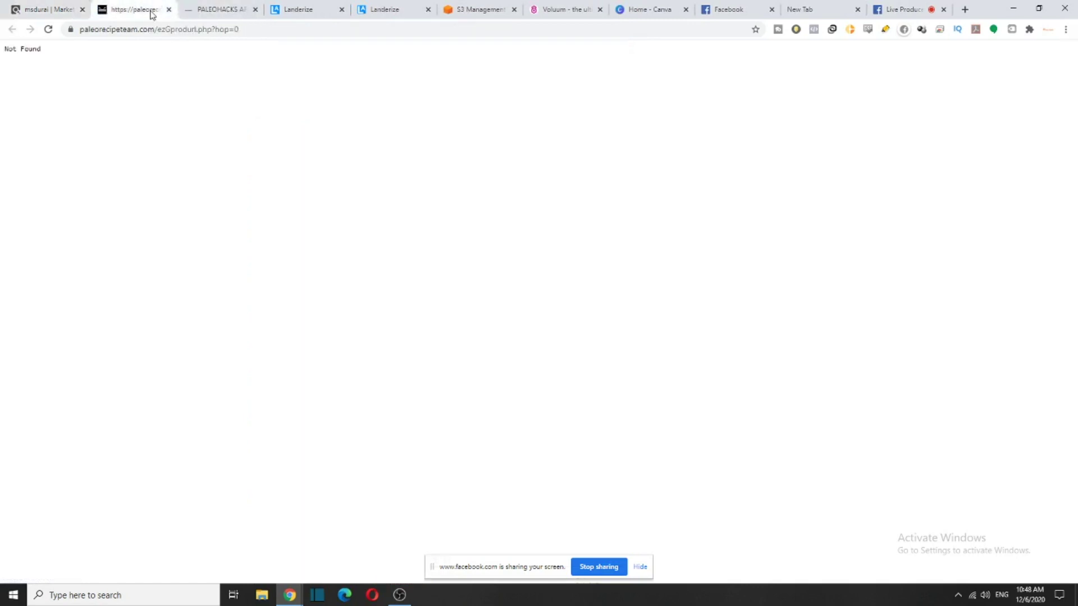
{"action": "left_click", "coordinate": [169, 9]}
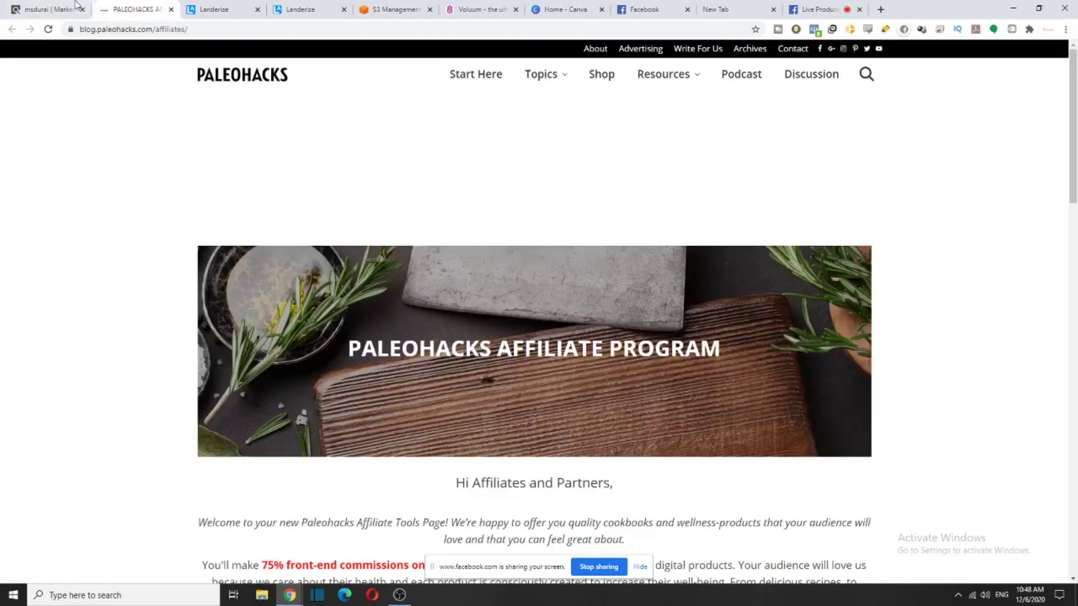
{"action": "key", "text": "ctrl+shift+Tab"}
Retry the Keto Sweets pitch page, close the leftover tabs, and open the Keto Resources affiliate page
{"action": "left_click", "coordinate": [487, 290]}
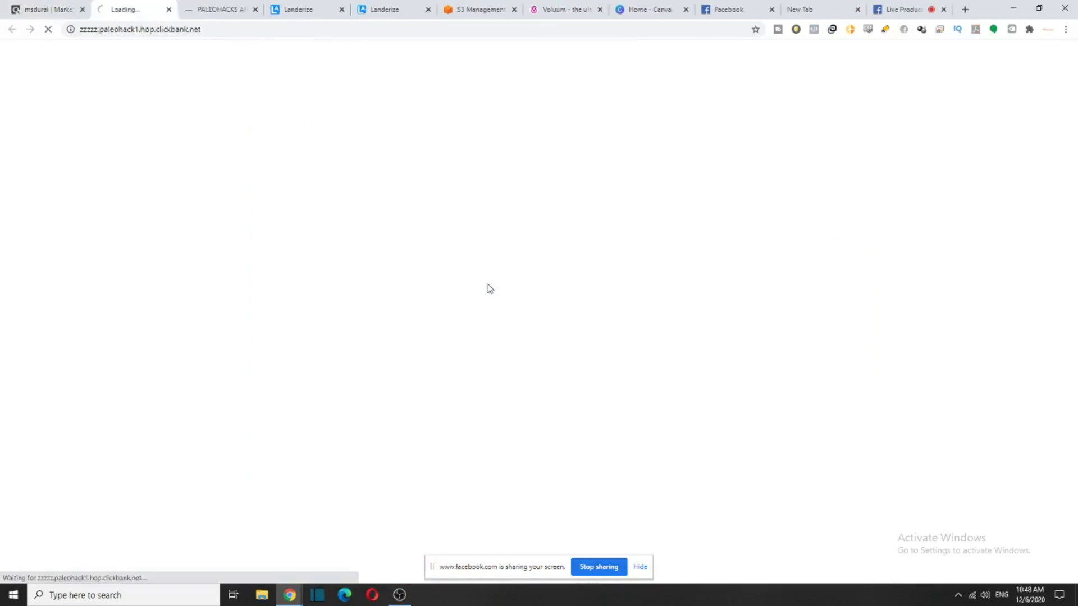
{"action": "left_click", "coordinate": [169, 10]}
{"action": "left_click", "coordinate": [169, 10]}
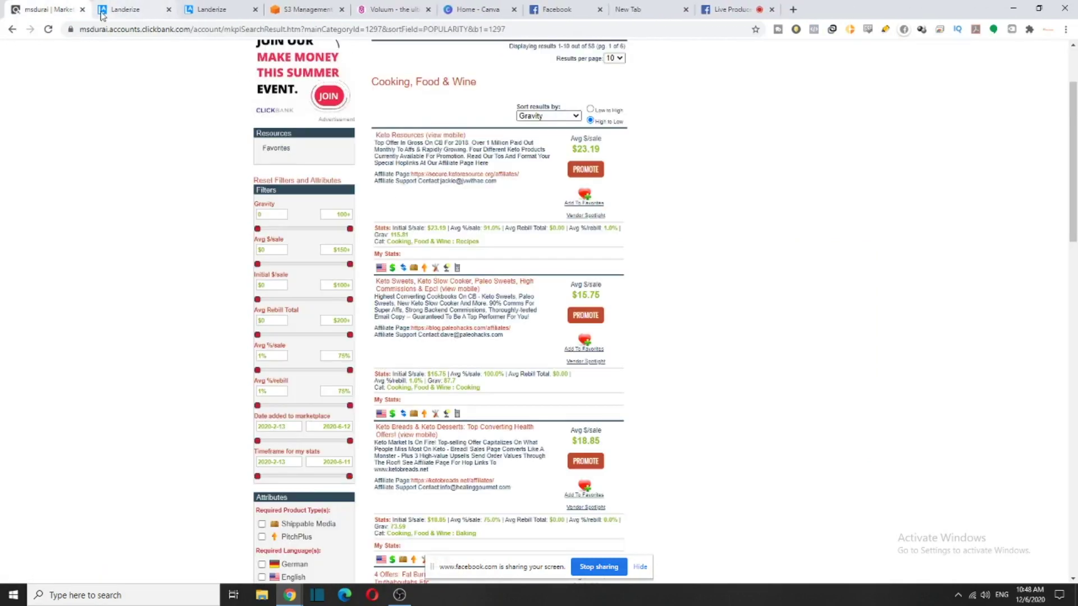
{"action": "left_click", "coordinate": [400, 136]}
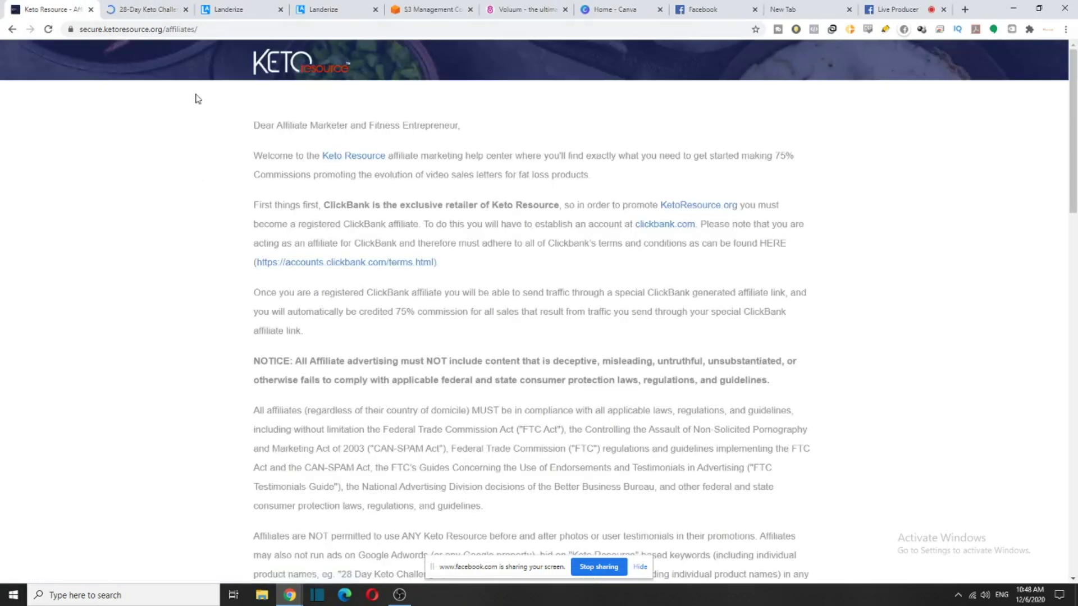
Move the 28-Day Keto Challenge tab first and read through its sales page
{"action": "left_click", "coordinate": [122, 6]}
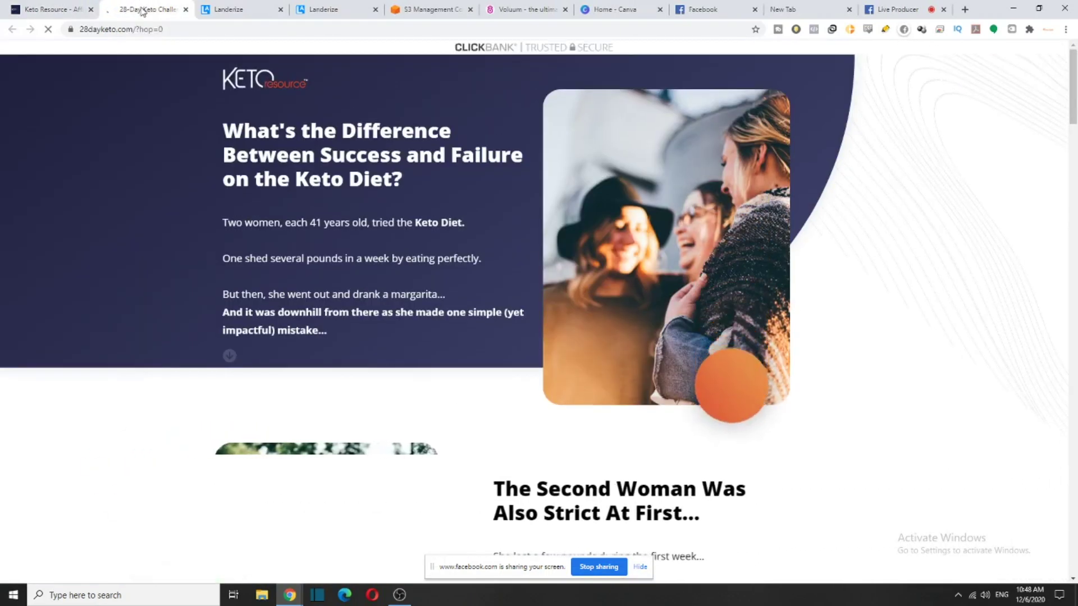
{"action": "left_click", "coordinate": [39, 12]}
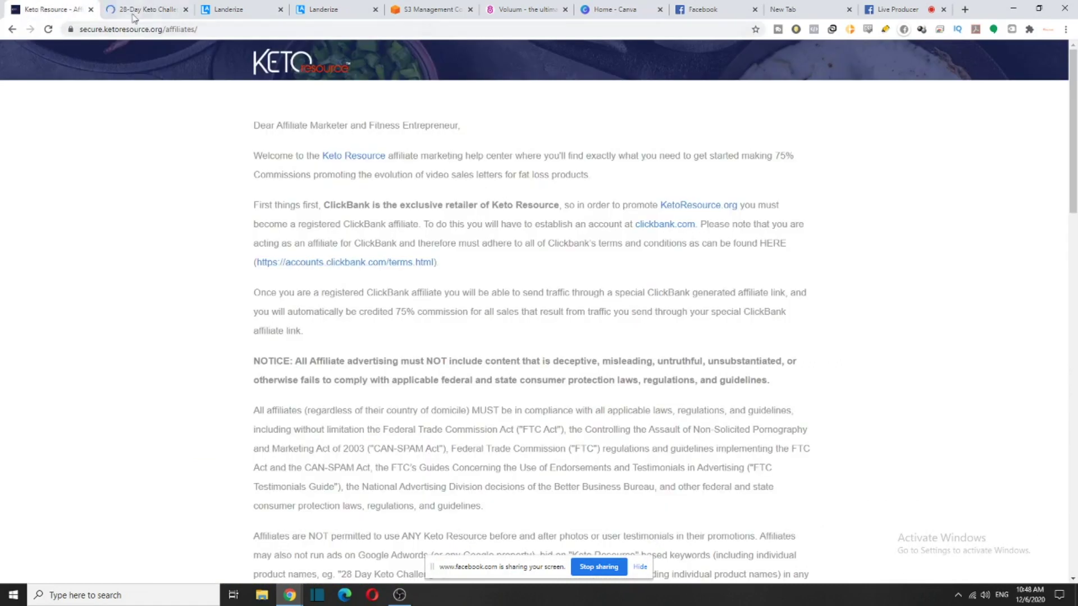
{"action": "left_click_drag", "start_coordinate": [133, 17], "coordinate": [50, 10]}
{"action": "scroll", "coordinate": [526, 272], "scroll_direction": "down", "scroll_amount": 2}
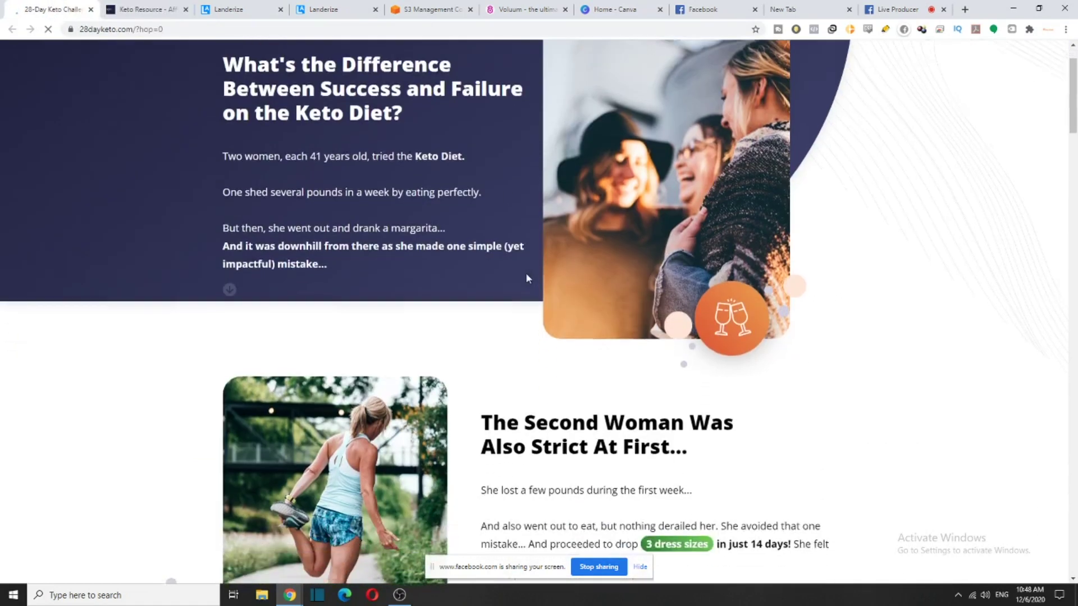
{"action": "left_click_drag", "start_coordinate": [1073, 138], "coordinate": [1071, 334]}
{"action": "scroll", "coordinate": [640, 202], "scroll_direction": "up", "scroll_amount": 2}
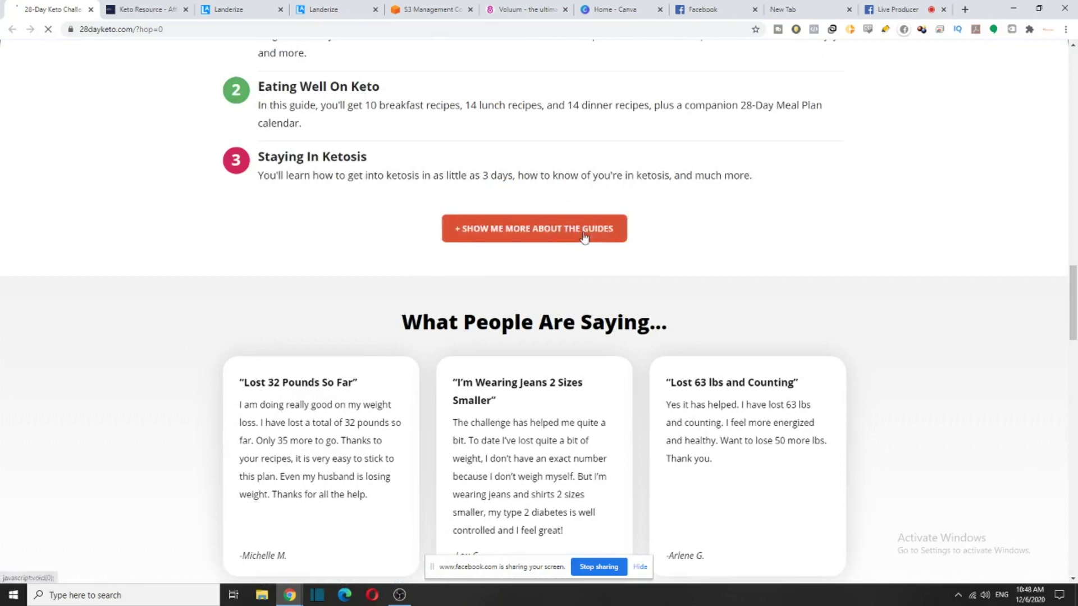
{"action": "left_click_drag", "start_coordinate": [1072, 325], "coordinate": [1074, 514]}
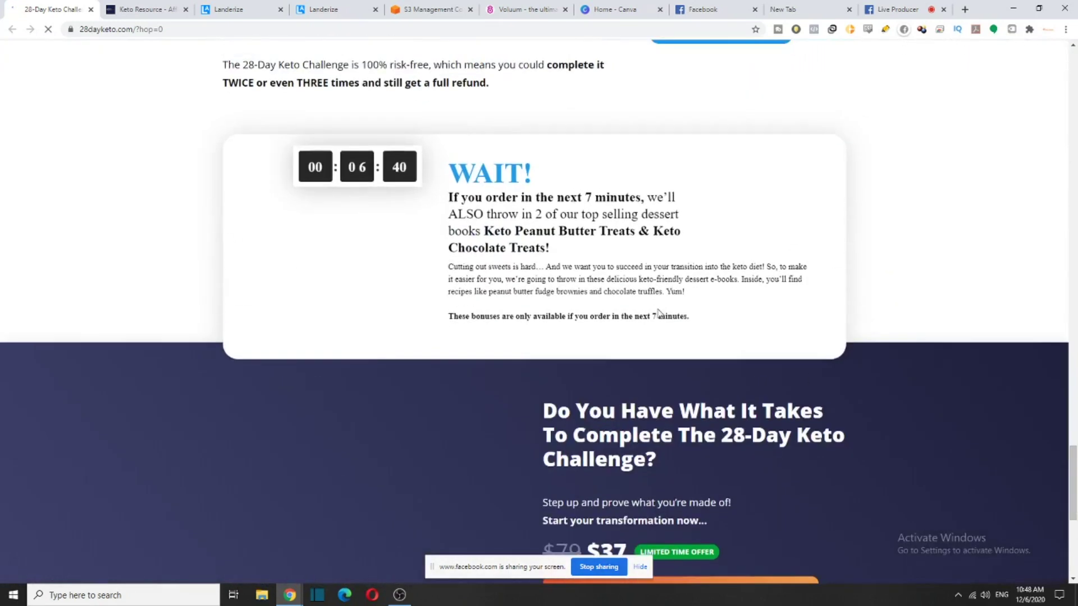
{"action": "scroll", "coordinate": [417, 235], "scroll_direction": "down", "scroll_amount": 6}
{"action": "scroll", "coordinate": [781, 245], "scroll_direction": "up", "scroll_amount": 1}
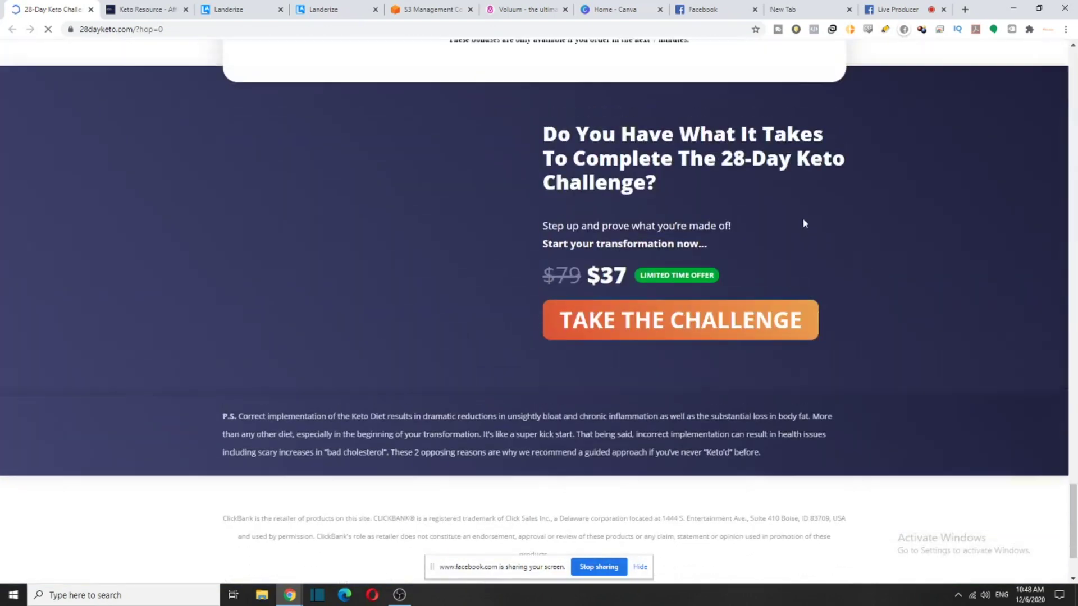
{"action": "left_click_drag", "start_coordinate": [1073, 520], "coordinate": [1068, 100]}
{"action": "scroll", "coordinate": [717, 149], "scroll_direction": "up", "scroll_amount": 3}
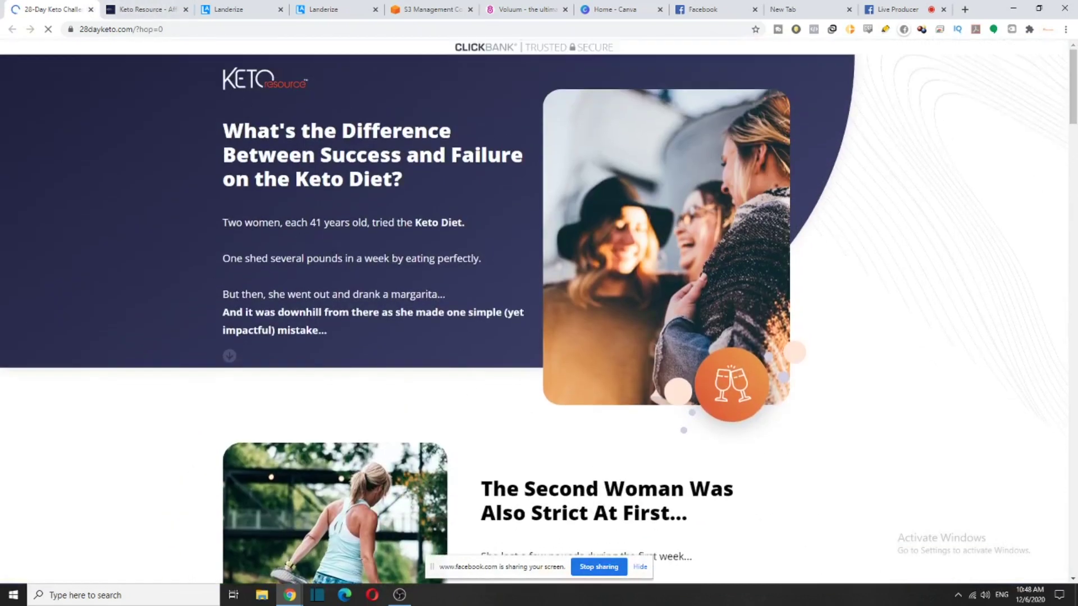
Return to the Keto Resource affiliates page and scroll down to its email signup form
{"action": "left_click", "coordinate": [161, 5]}
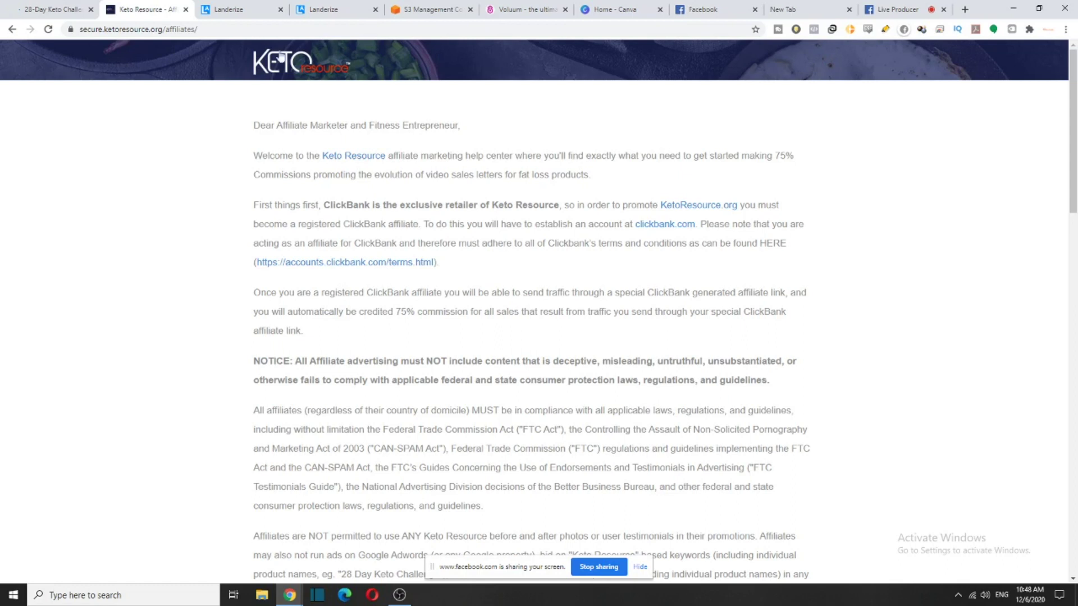
{"action": "scroll", "coordinate": [469, 308], "scroll_direction": "down", "scroll_amount": 20}
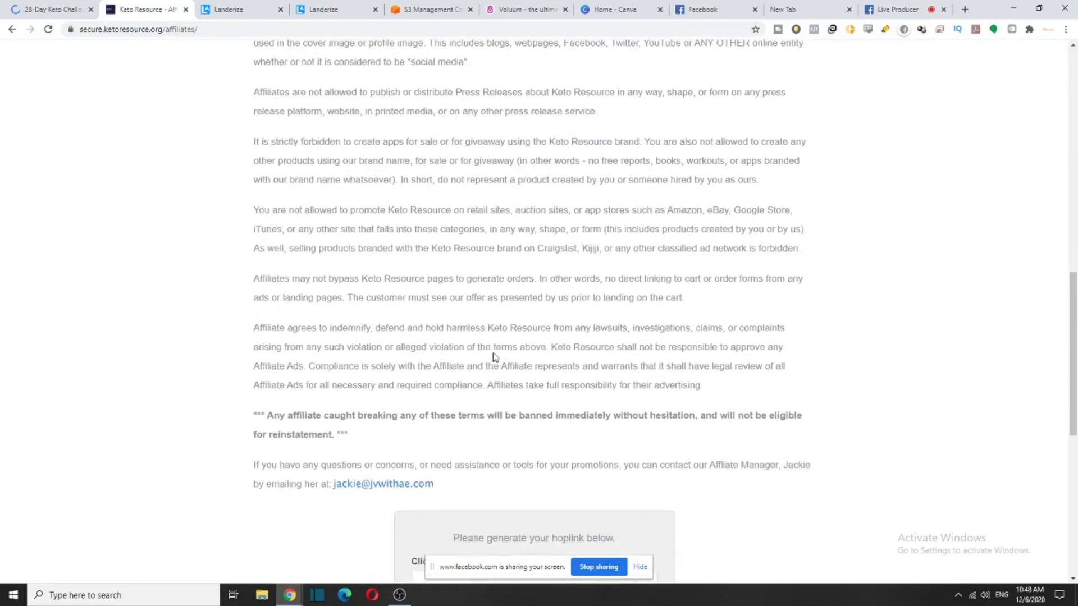
{"action": "scroll", "coordinate": [486, 348], "scroll_direction": "down", "scroll_amount": 2}
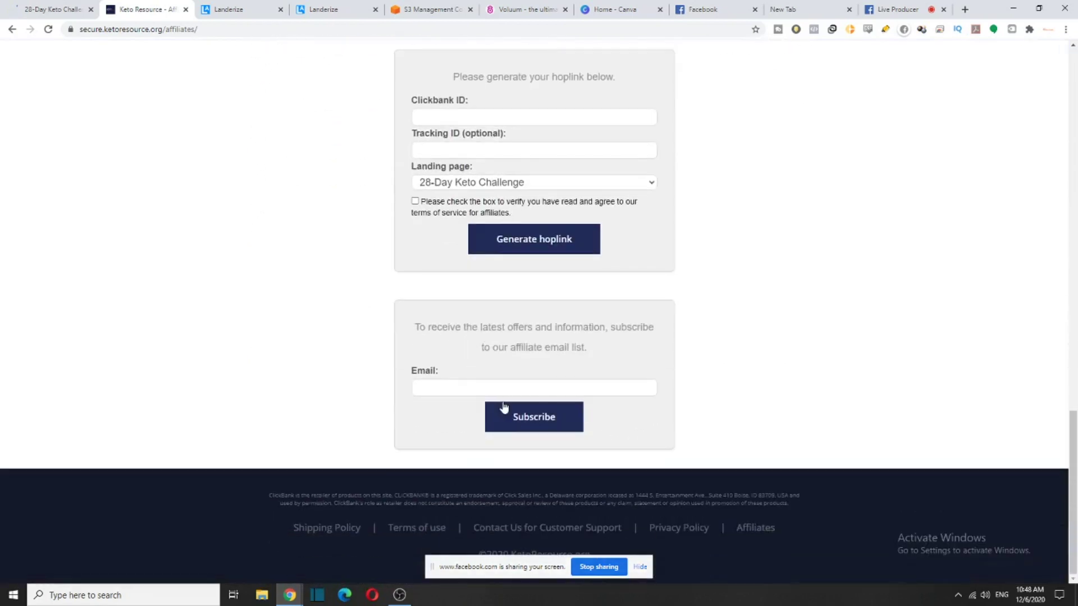
{"action": "scroll", "coordinate": [502, 410], "scroll_direction": "up", "scroll_amount": 3}
{"action": "scroll", "coordinate": [508, 421], "scroll_direction": "down", "scroll_amount": 3}
{"action": "left_click", "coordinate": [752, 534]}
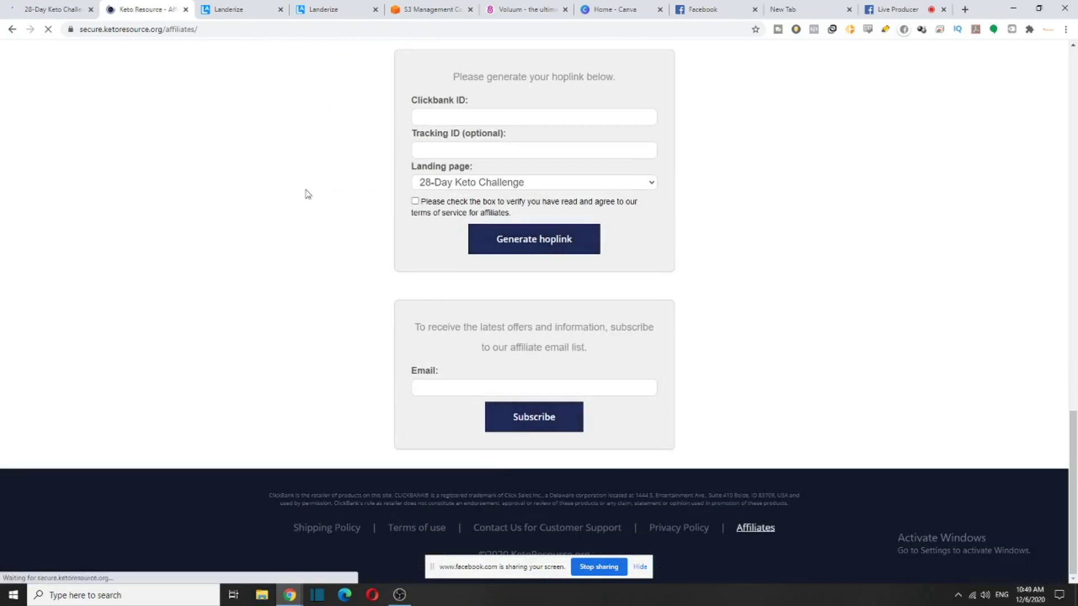
{"action": "scroll", "coordinate": [361, 101], "scroll_direction": "down", "scroll_amount": 1}
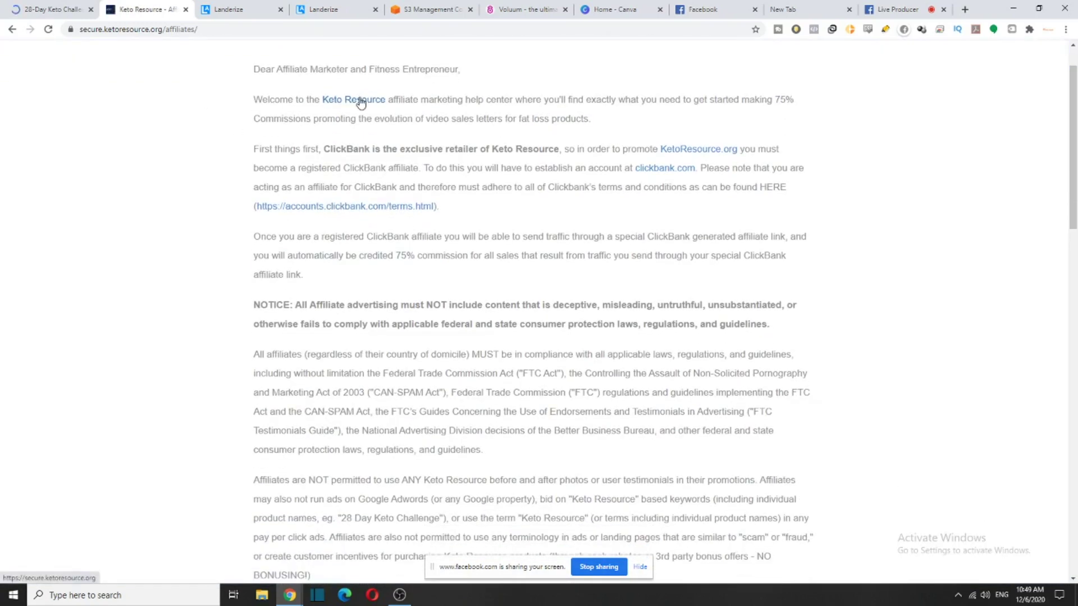
{"action": "scroll", "coordinate": [556, 292], "scroll_direction": "down", "scroll_amount": 15}
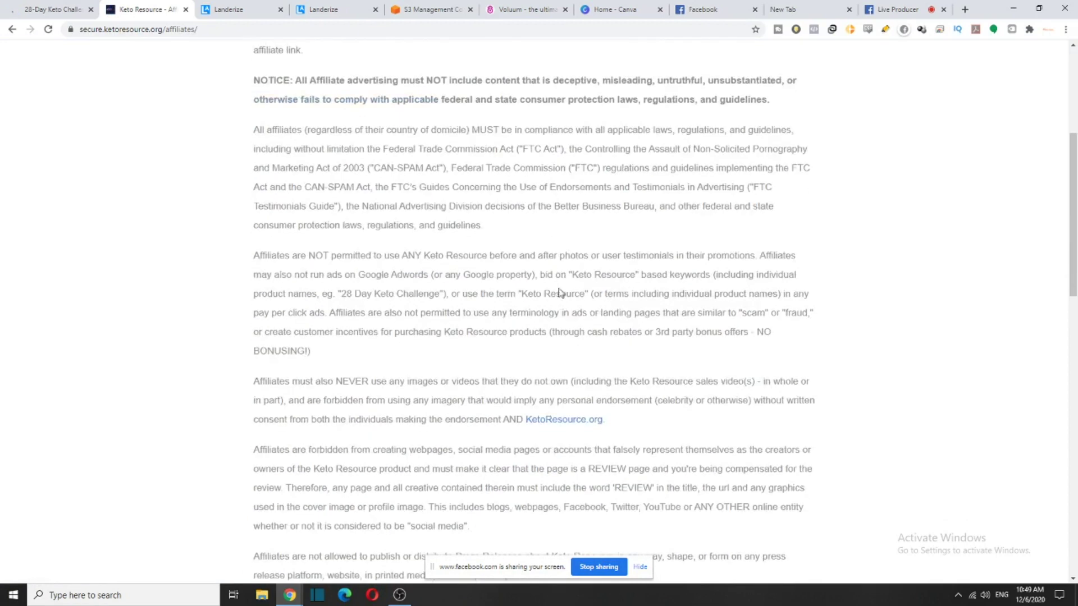
{"action": "scroll", "coordinate": [556, 328], "scroll_direction": "down", "scroll_amount": 4}
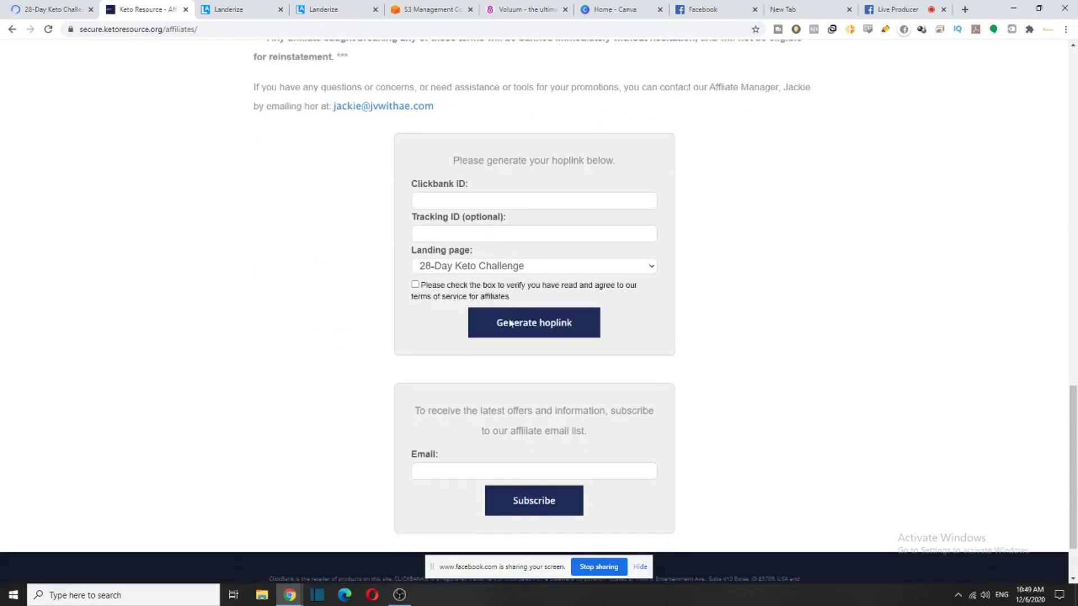
{"action": "scroll", "coordinate": [517, 272], "scroll_direction": "down", "scroll_amount": 1}
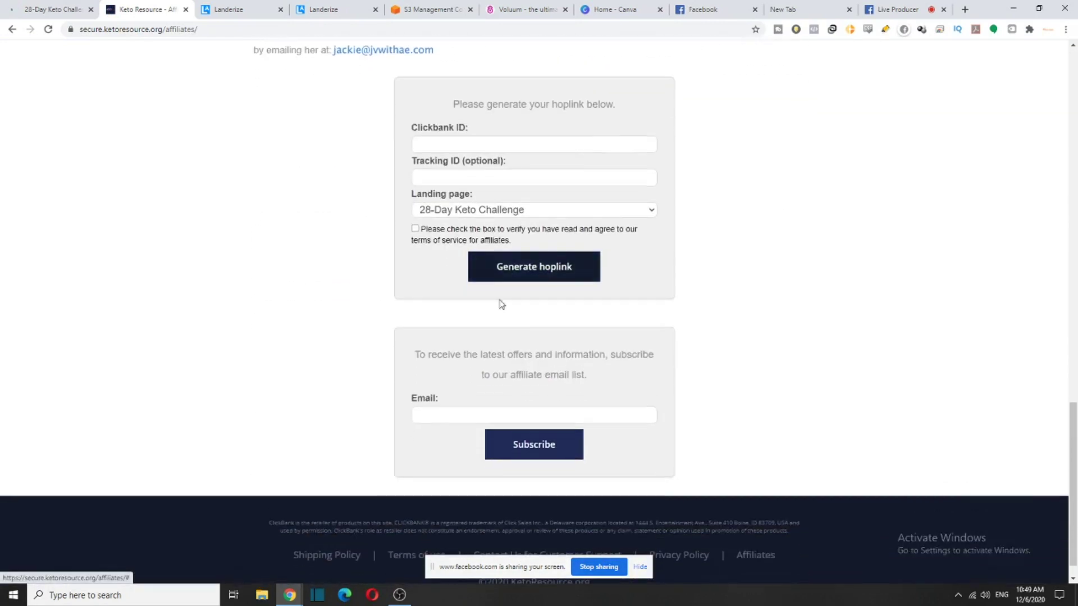
Subscribe to the affiliate email list using the saved e-mail address, correcting one letter
{"action": "left_click", "coordinate": [500, 416]}
{"action": "left_click", "coordinate": [480, 459]}
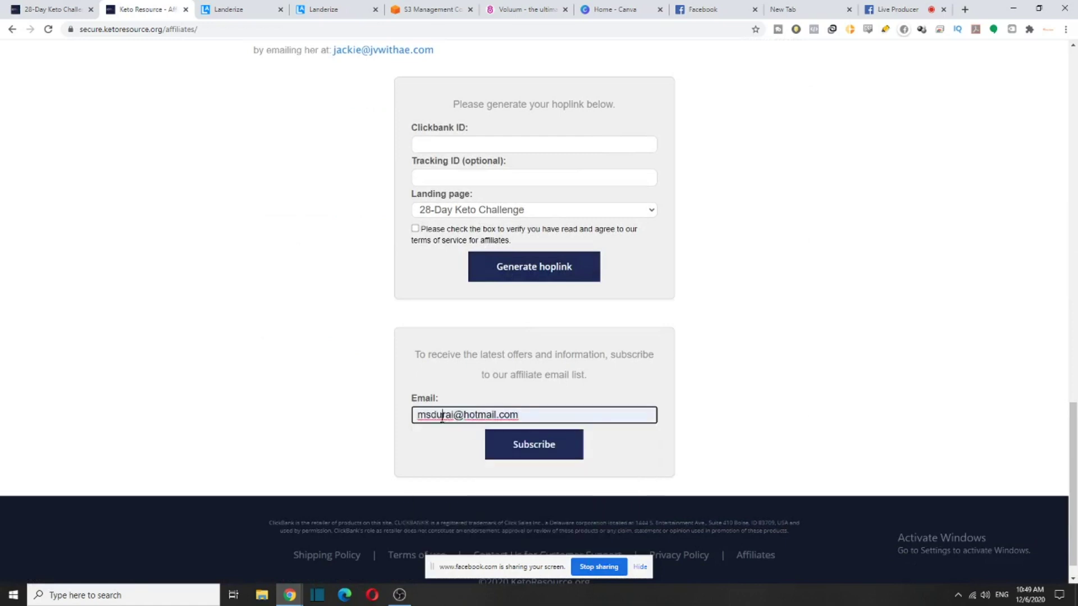
{"action": "left_click", "coordinate": [442, 415]}
{"action": "key", "text": "BackSpace"}
{"action": "type", "text": "i"}
{"action": "left_click", "coordinate": [547, 442]}
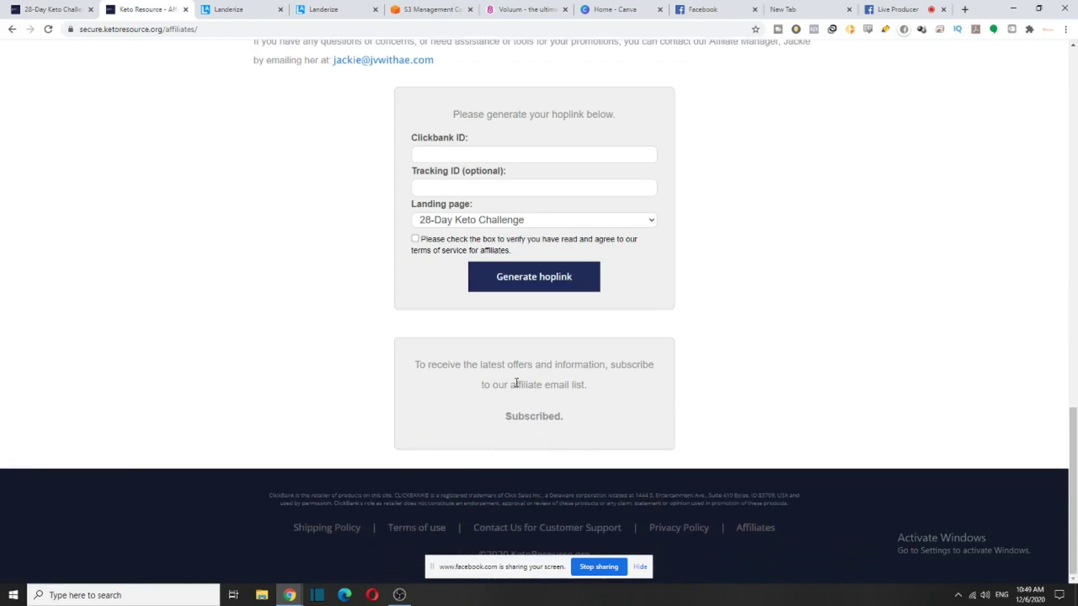
{"action": "scroll", "coordinate": [514, 380], "scroll_direction": "up", "scroll_amount": 6}
{"action": "scroll", "coordinate": [424, 416], "scroll_direction": "up", "scroll_amount": 11}
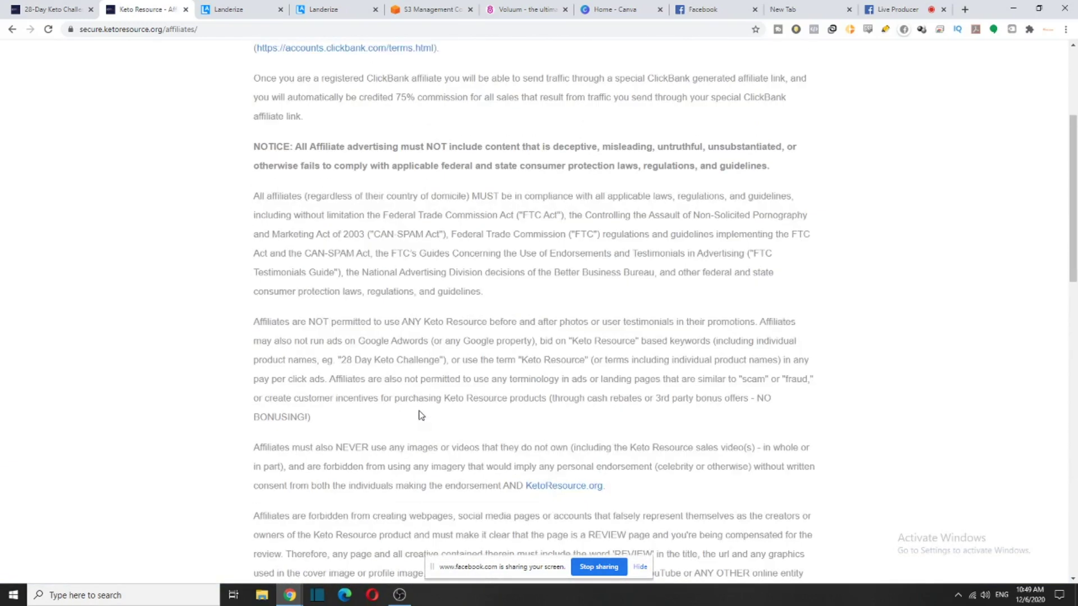
{"action": "left_click", "coordinate": [586, 492]}
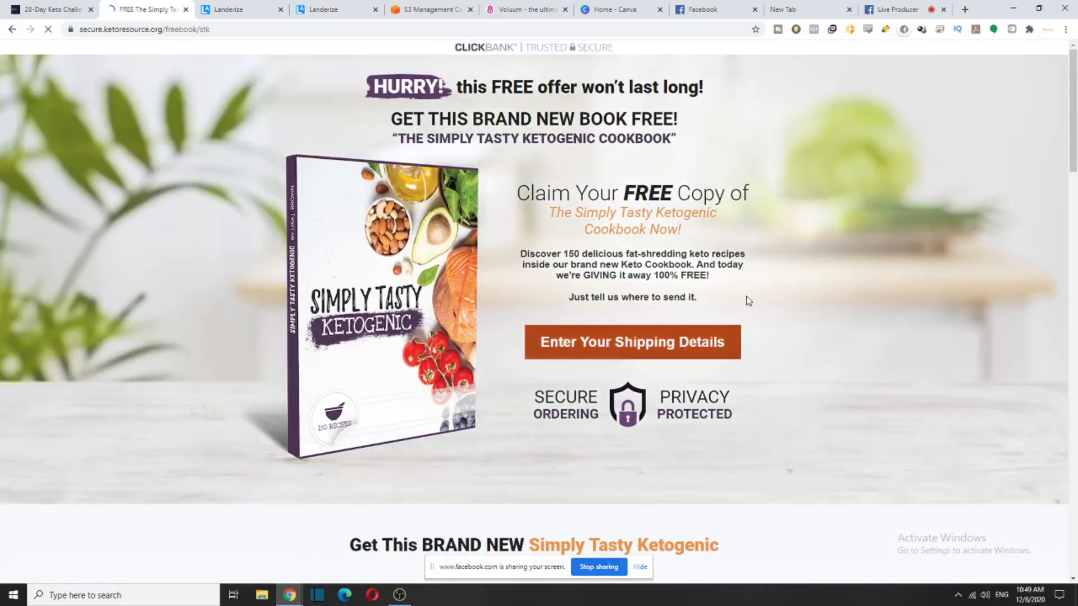
{"action": "left_click_drag", "start_coordinate": [1073, 152], "coordinate": [1076, 534]}
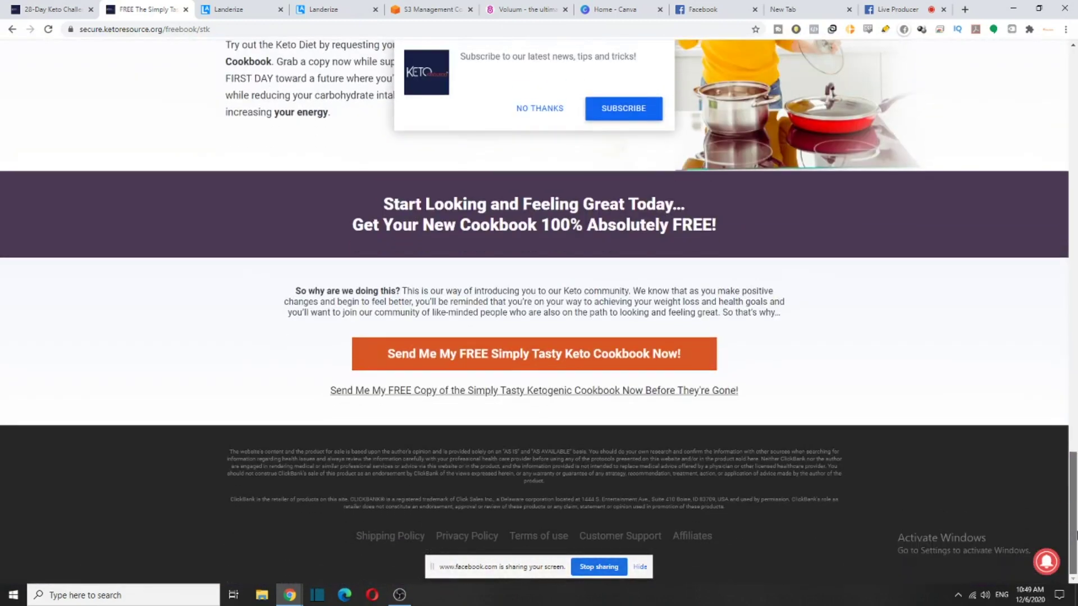
{"action": "scroll", "coordinate": [597, 91], "scroll_direction": "up", "scroll_amount": 20}
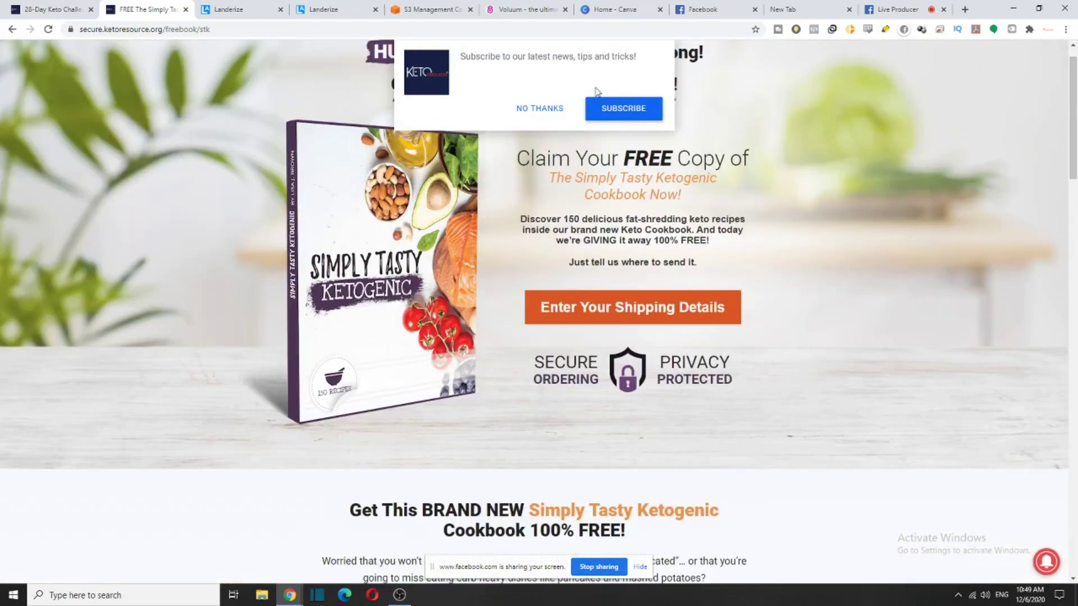
{"action": "left_click", "coordinate": [526, 113]}
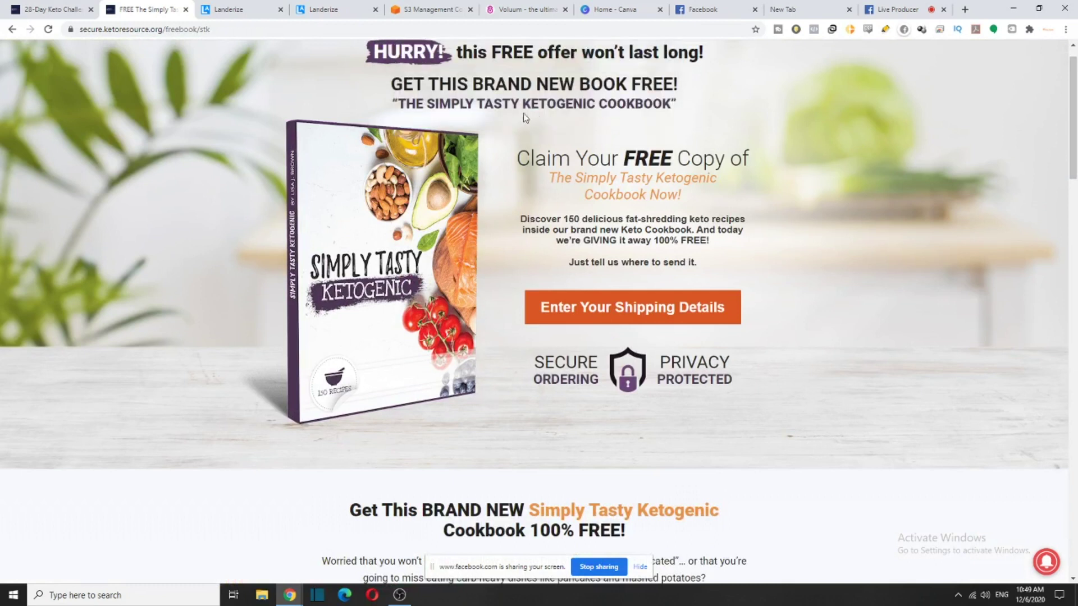
{"action": "scroll", "coordinate": [1056, 179], "scroll_direction": "up", "scroll_amount": 1}
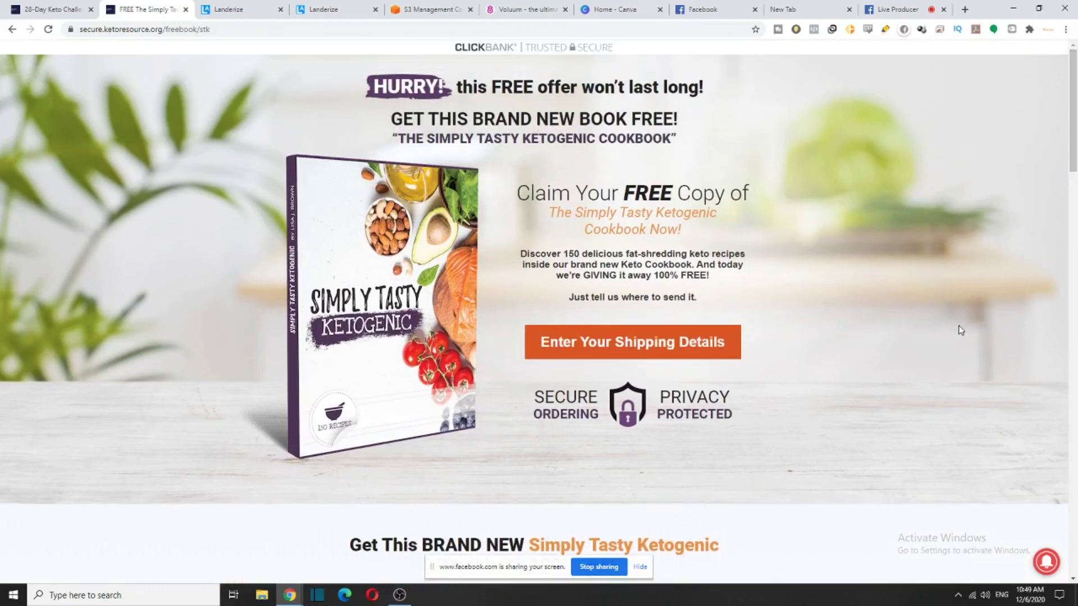
{"action": "left_click", "coordinate": [64, 8]}
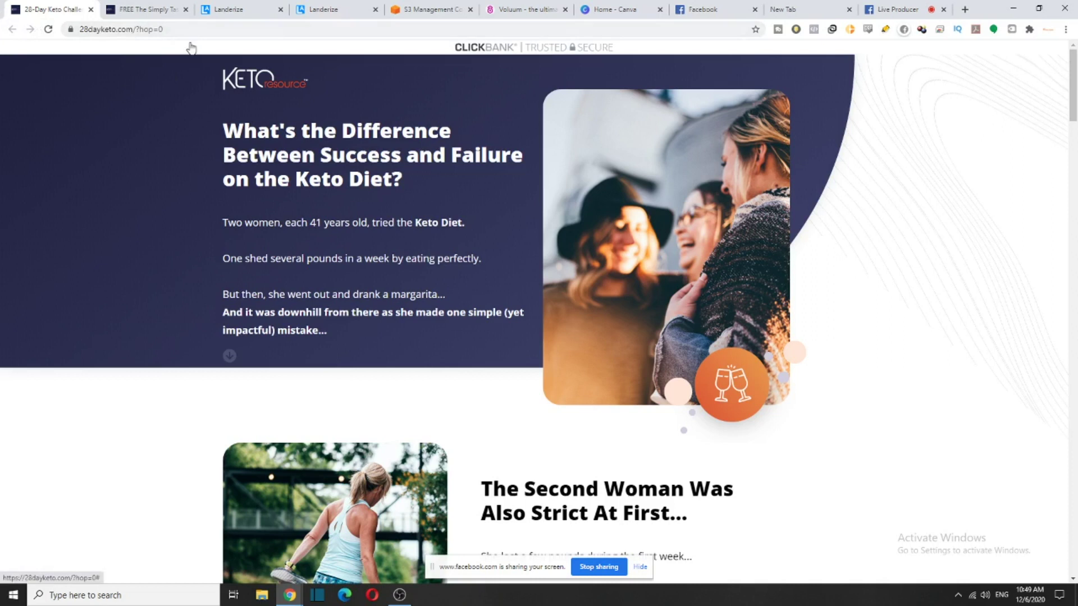
{"action": "scroll", "coordinate": [529, 312], "scroll_direction": "down", "scroll_amount": 15}
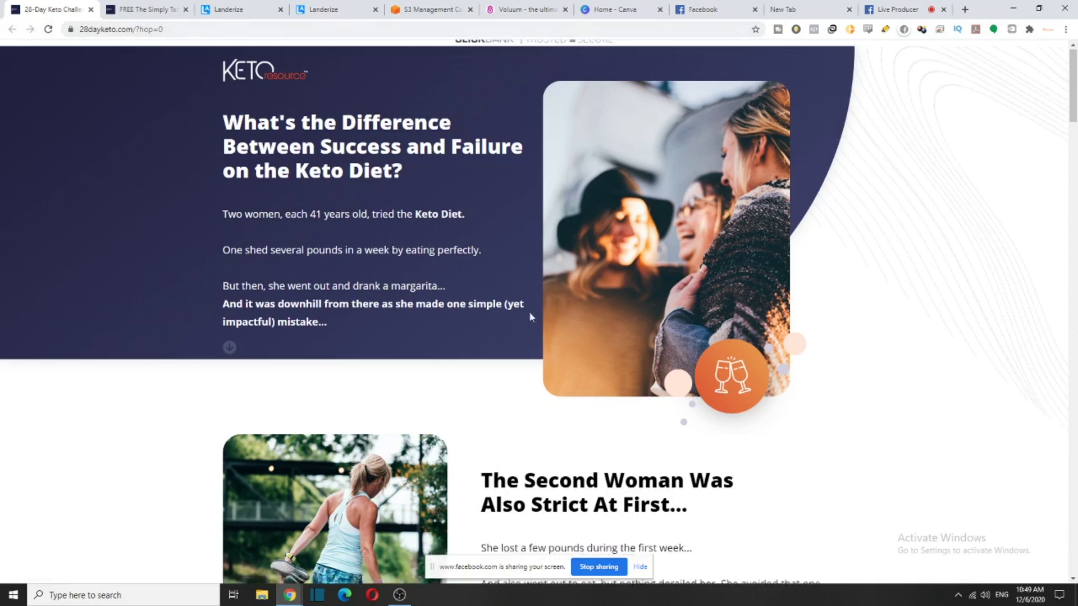
{"action": "scroll", "coordinate": [324, 251], "scroll_direction": "down", "scroll_amount": 10}
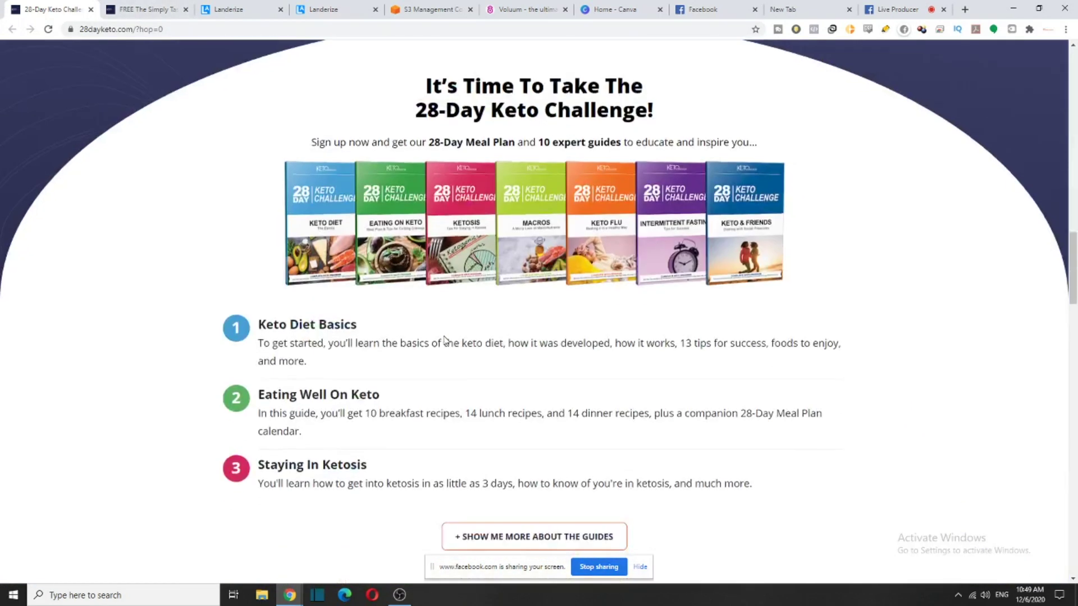
{"action": "scroll", "coordinate": [324, 251], "scroll_direction": "up", "scroll_amount": 5}
{"action": "left_click", "coordinate": [147, 9]}
{"action": "scroll", "coordinate": [546, 379], "scroll_direction": "down", "scroll_amount": 20}
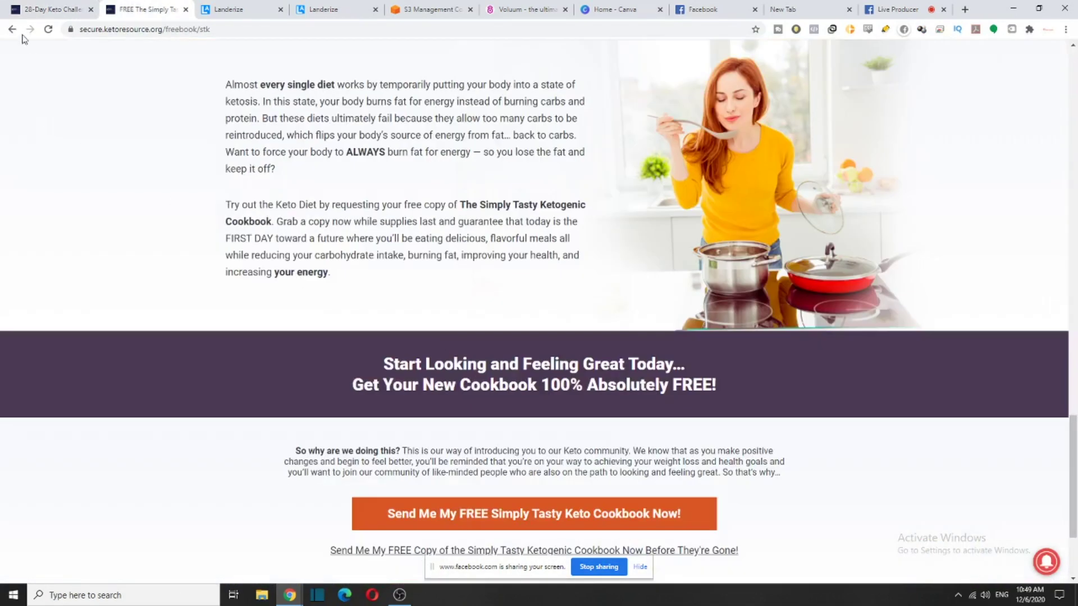
{"action": "left_click", "coordinate": [12, 29]}
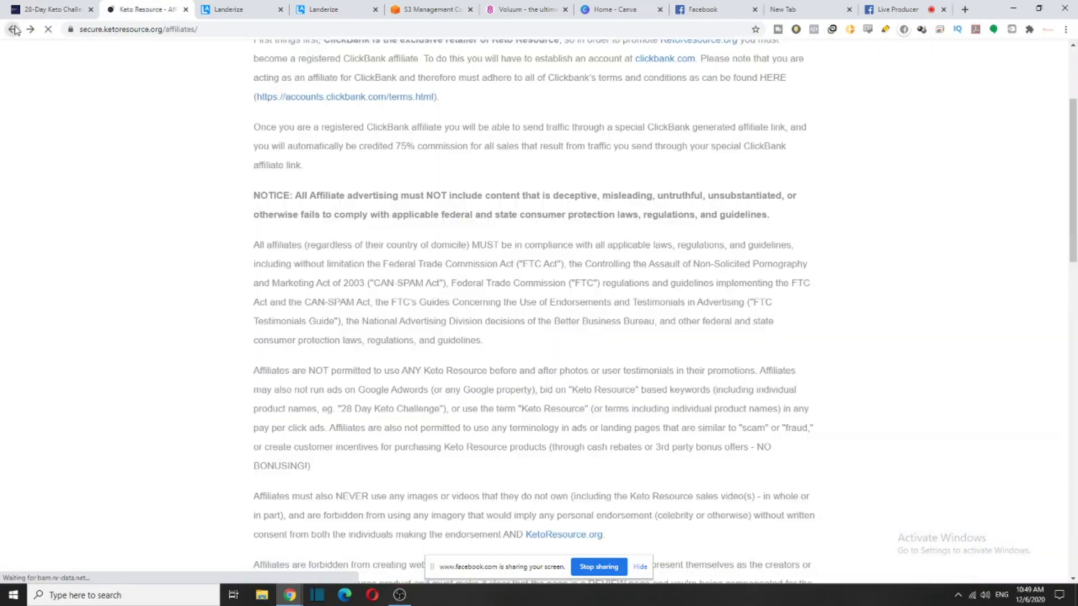
Enter the ClickBank ID, accept the terms, and generate and copy the 28-Day Keto Challenge hoplink
{"action": "scroll", "coordinate": [467, 265], "scroll_direction": "down", "scroll_amount": 5}
{"action": "scroll", "coordinate": [502, 282], "scroll_direction": "down", "scroll_amount": 10}
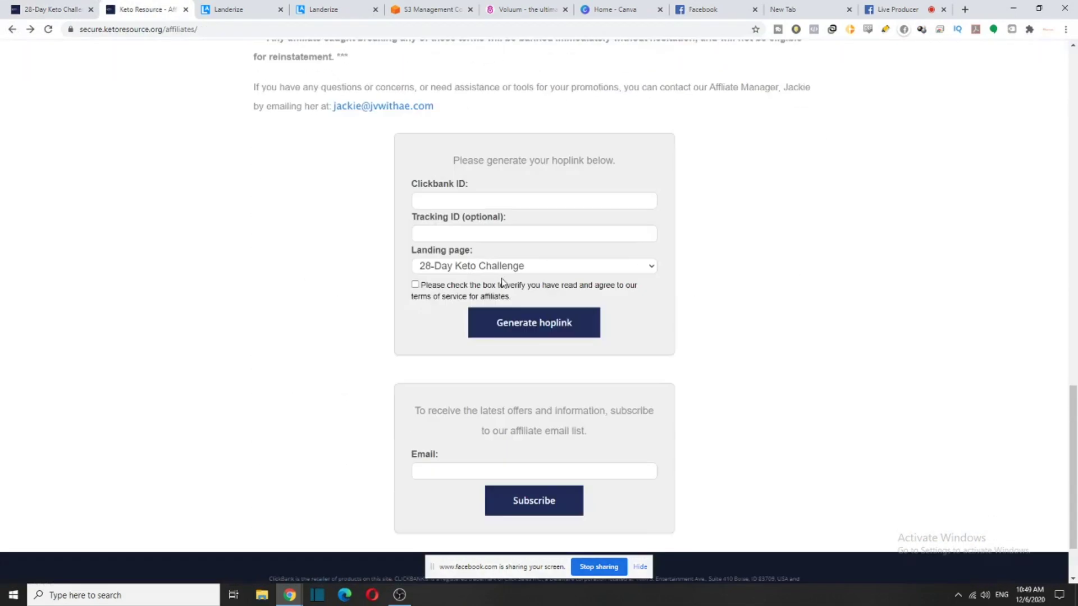
{"action": "left_click", "coordinate": [476, 207]}
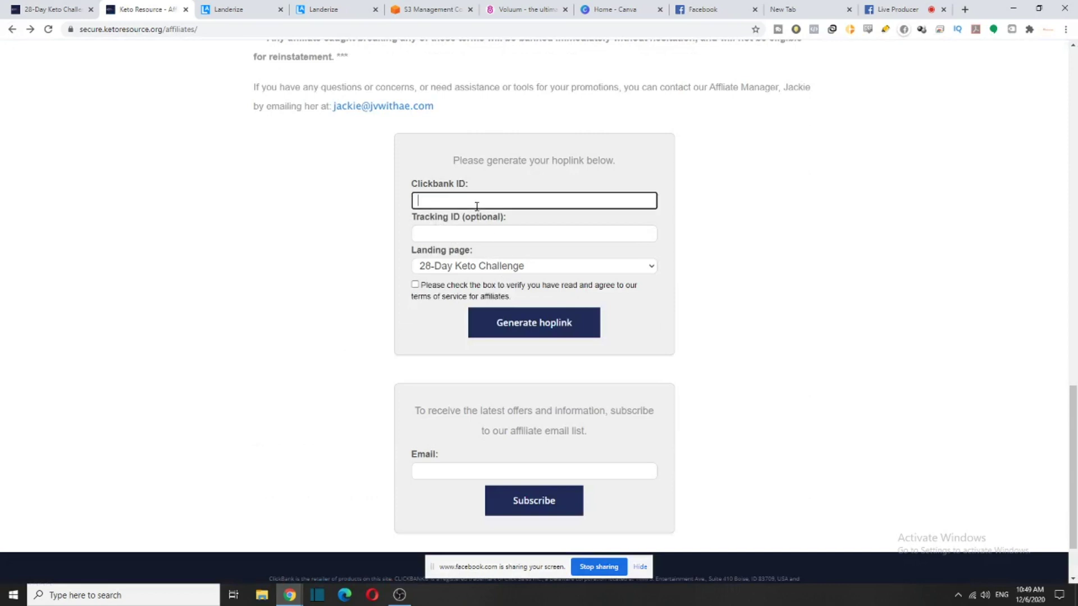
{"action": "type", "text": "msdural"}
{"action": "left_click", "coordinate": [415, 285]}
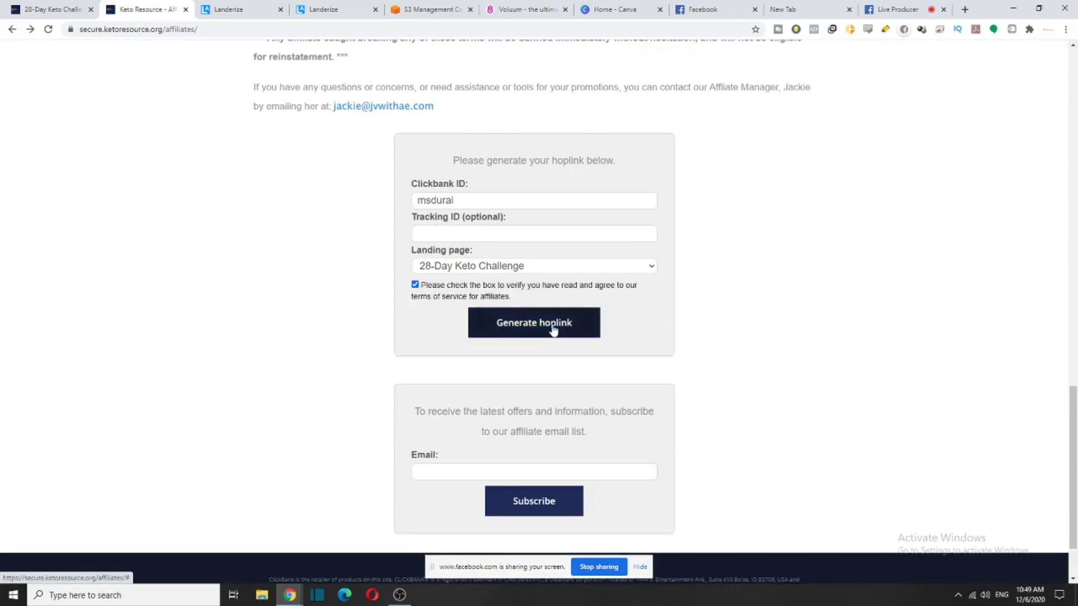
{"action": "left_click", "coordinate": [553, 330]}
{"action": "left_click_drag", "start_coordinate": [618, 372], "coordinate": [484, 362]}
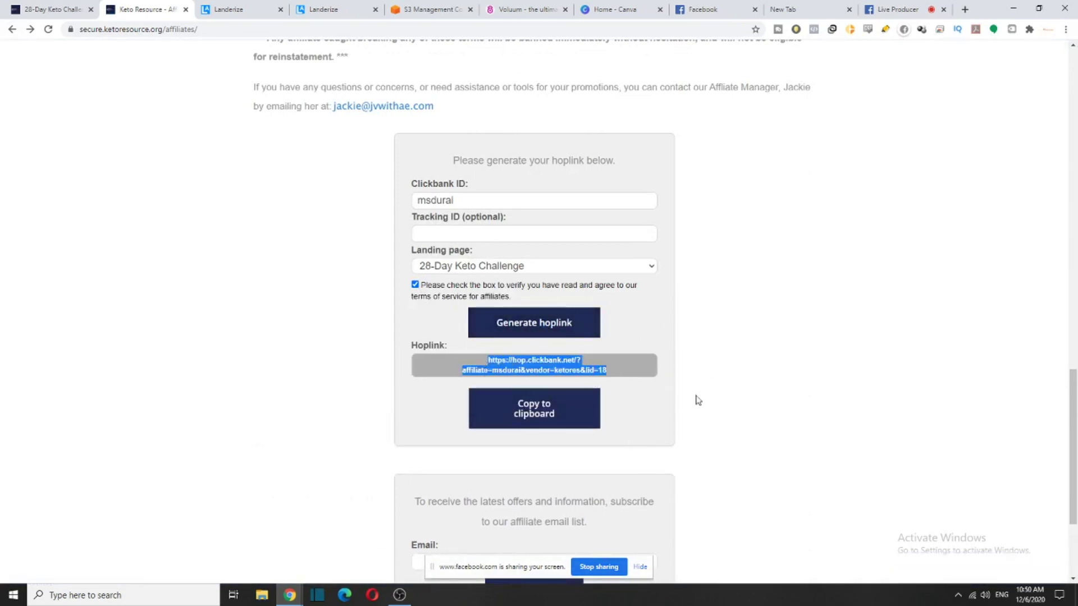
{"action": "left_click", "coordinate": [550, 423]}
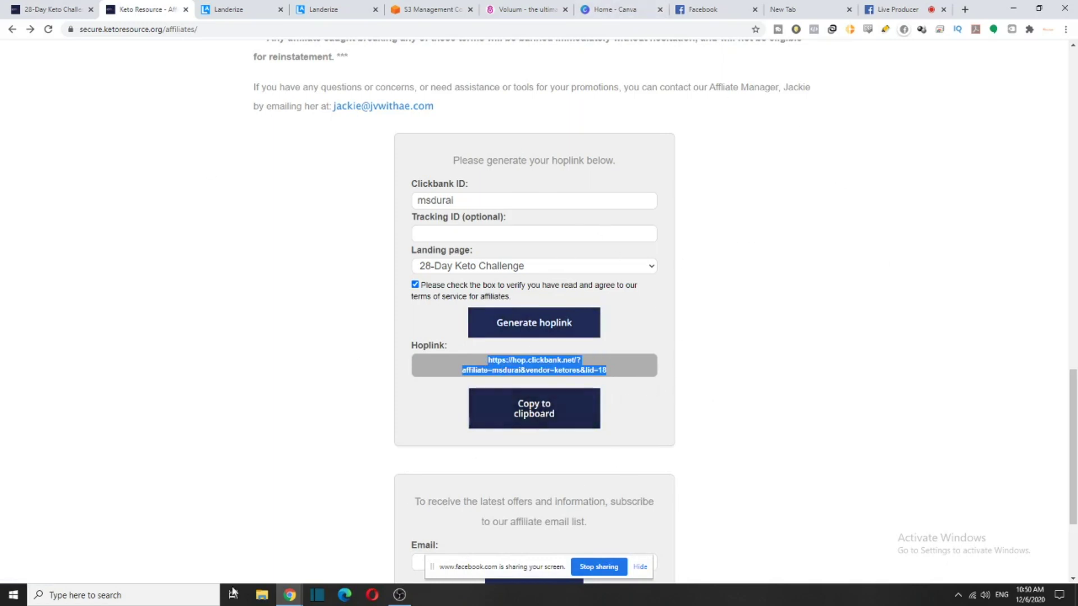
{"action": "left_click", "coordinate": [185, 596]}
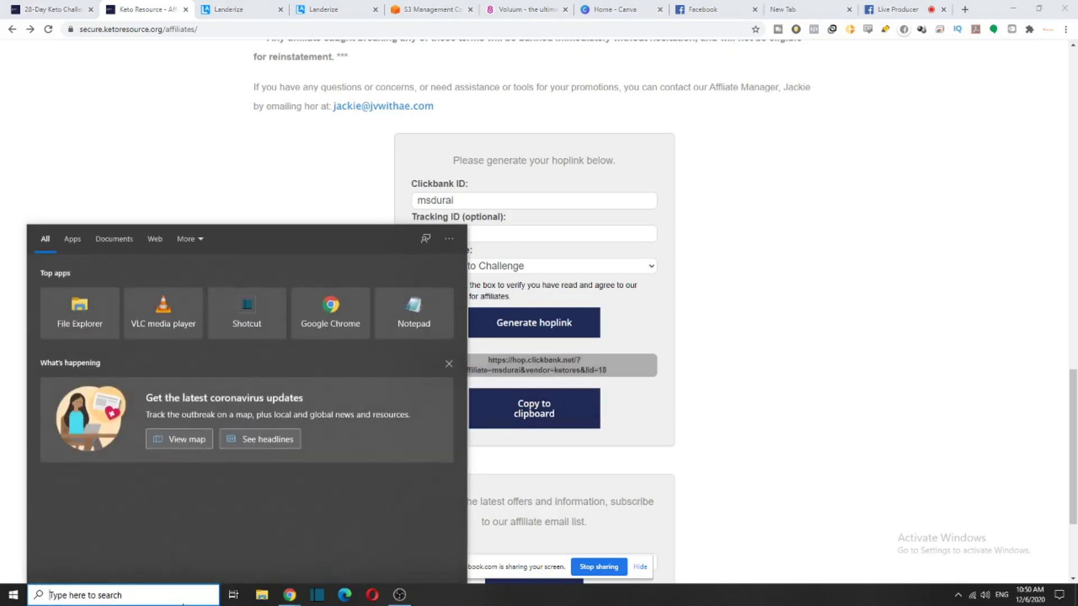
Open Notepad via a 'tex' search and paste the hoplink into a new note
{"action": "type", "text": "tex"}
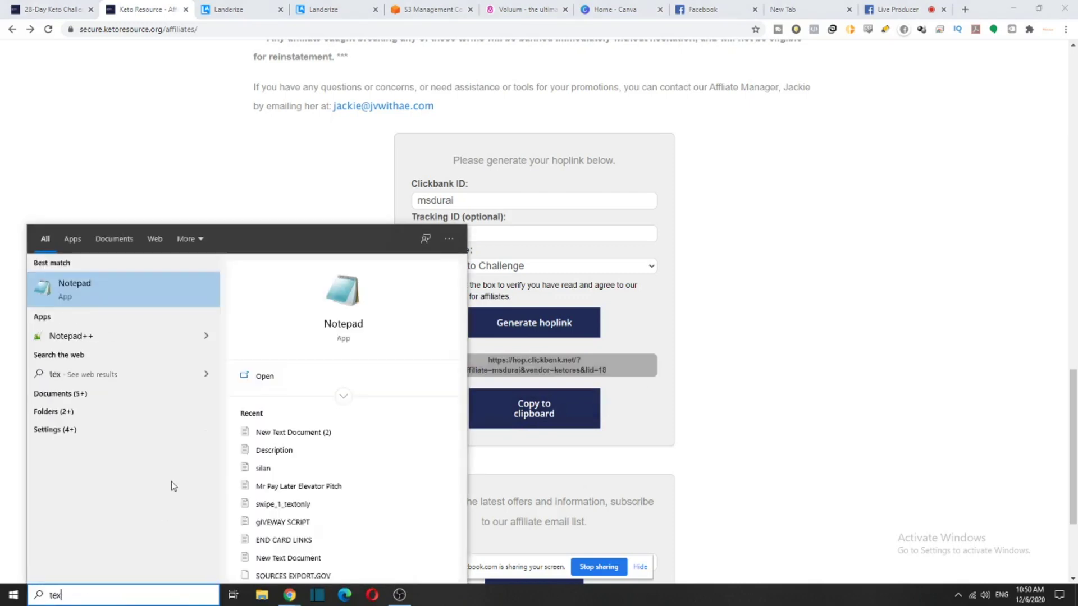
{"action": "left_click", "coordinate": [149, 291]}
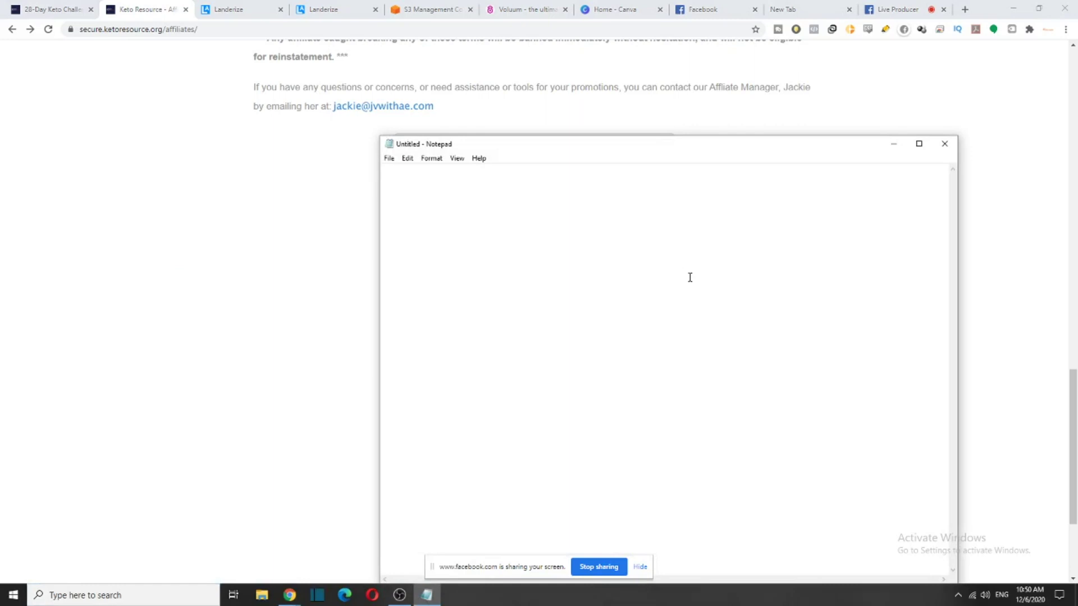
{"action": "key", "text": "ctrl+v"}
{"action": "left_click", "coordinate": [971, 281]}
{"action": "scroll", "coordinate": [551, 460], "scroll_direction": "down", "scroll_amount": 3}
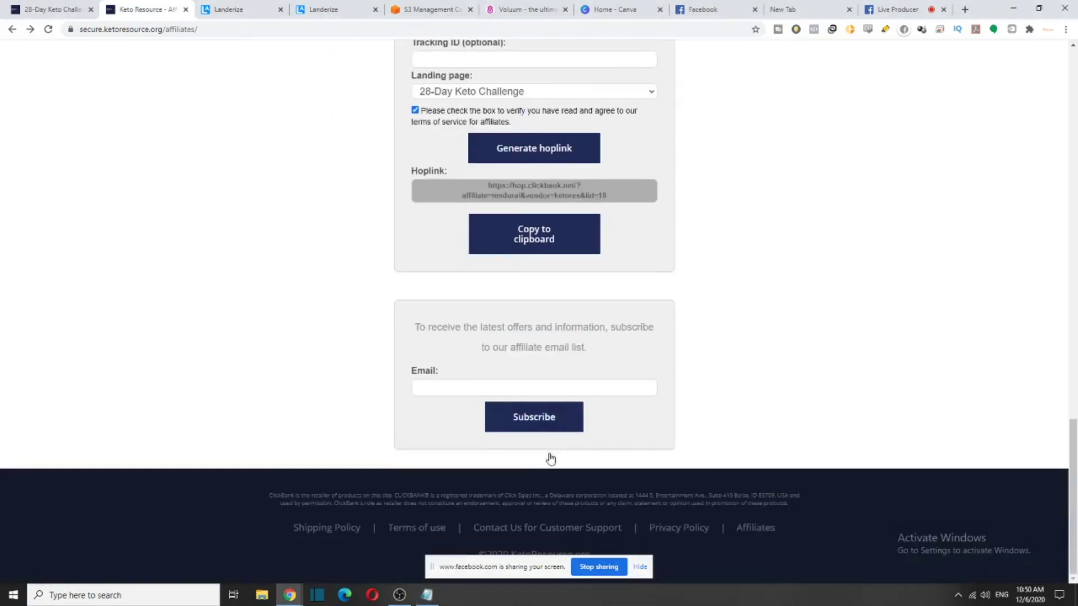
Go back to the Cooking, Food & Wine results and re-sort them by Gravity
{"action": "left_click", "coordinate": [11, 30]}
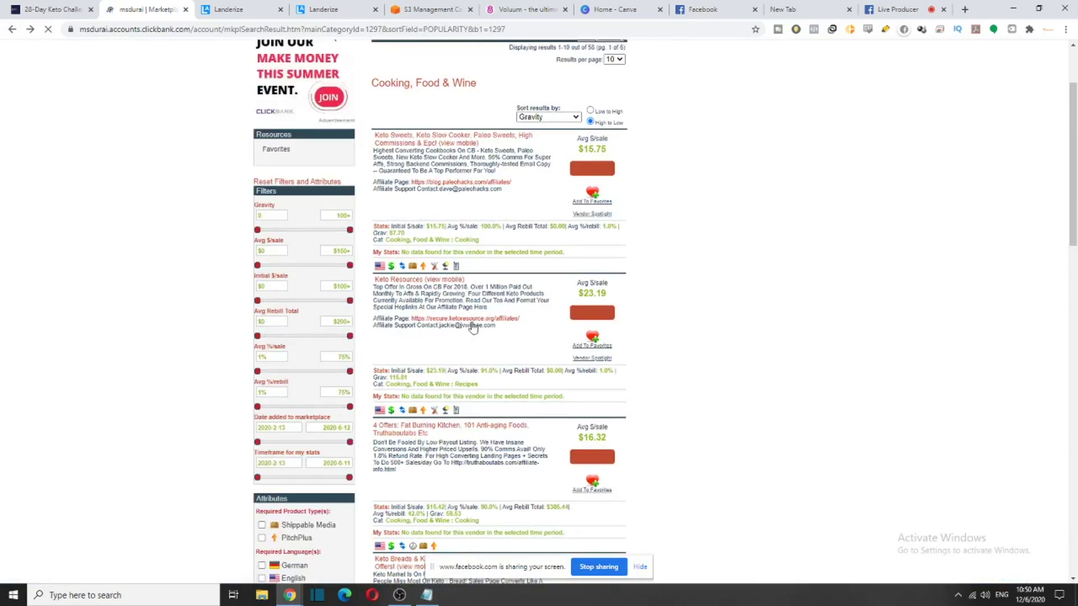
{"action": "right_click", "coordinate": [459, 182]}
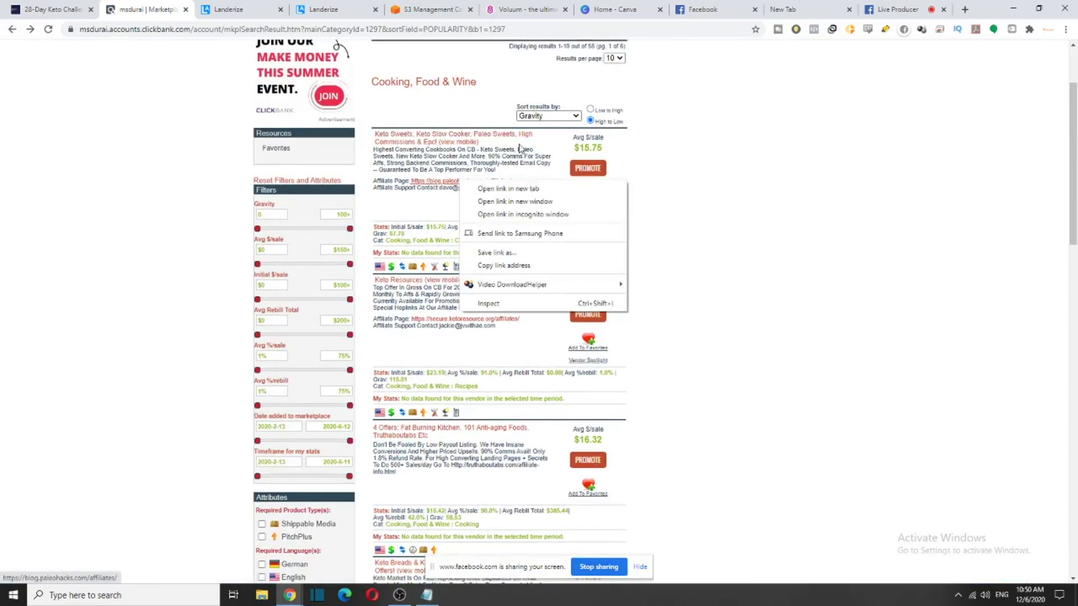
{"action": "left_click", "coordinate": [564, 117]}
{"action": "left_click", "coordinate": [566, 183]}
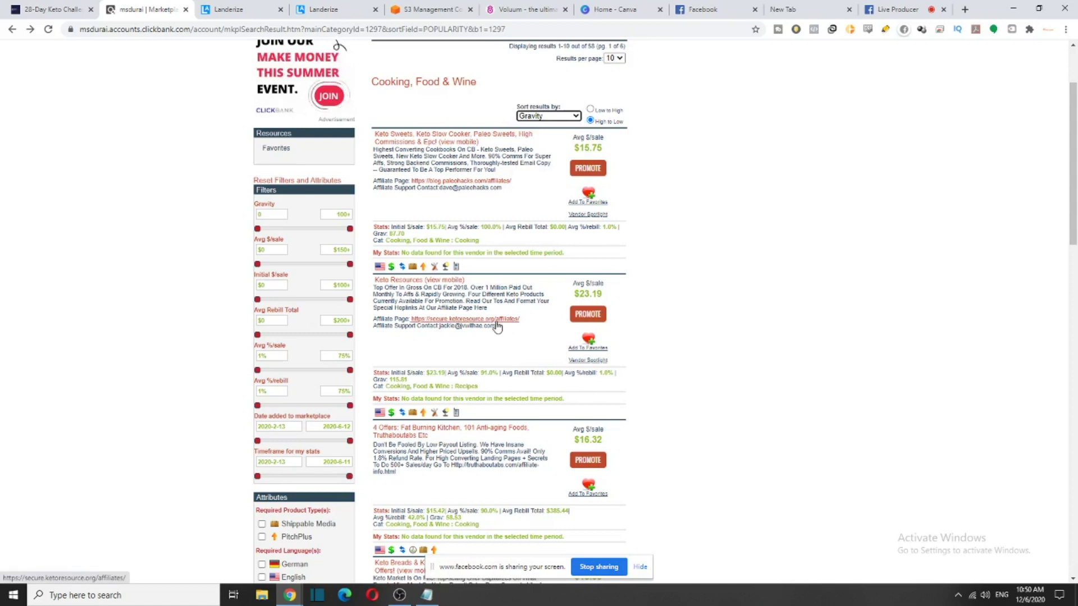
{"action": "scroll", "coordinate": [505, 281], "scroll_direction": "up", "scroll_amount": 3}
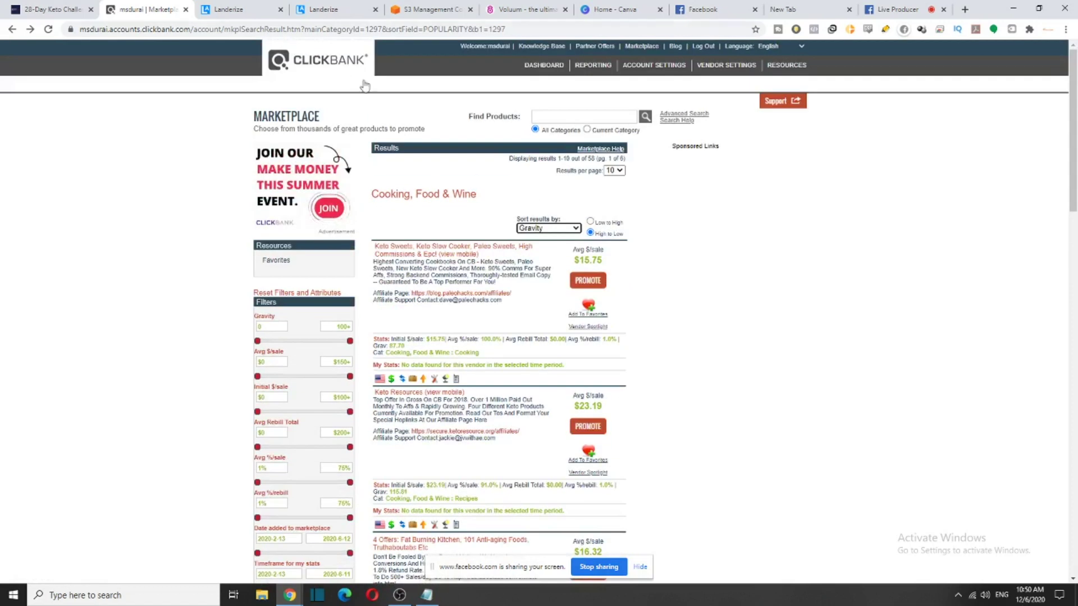
{"action": "left_click", "coordinate": [327, 29]}
{"action": "key", "text": "Return"}
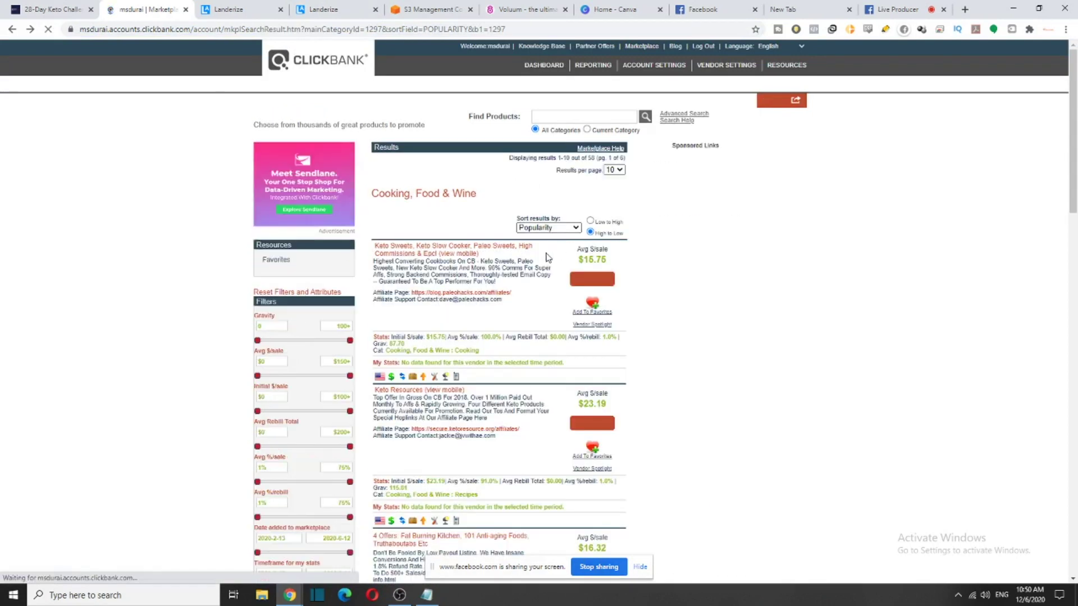
{"action": "left_click", "coordinate": [549, 228]}
{"action": "left_click", "coordinate": [547, 296]}
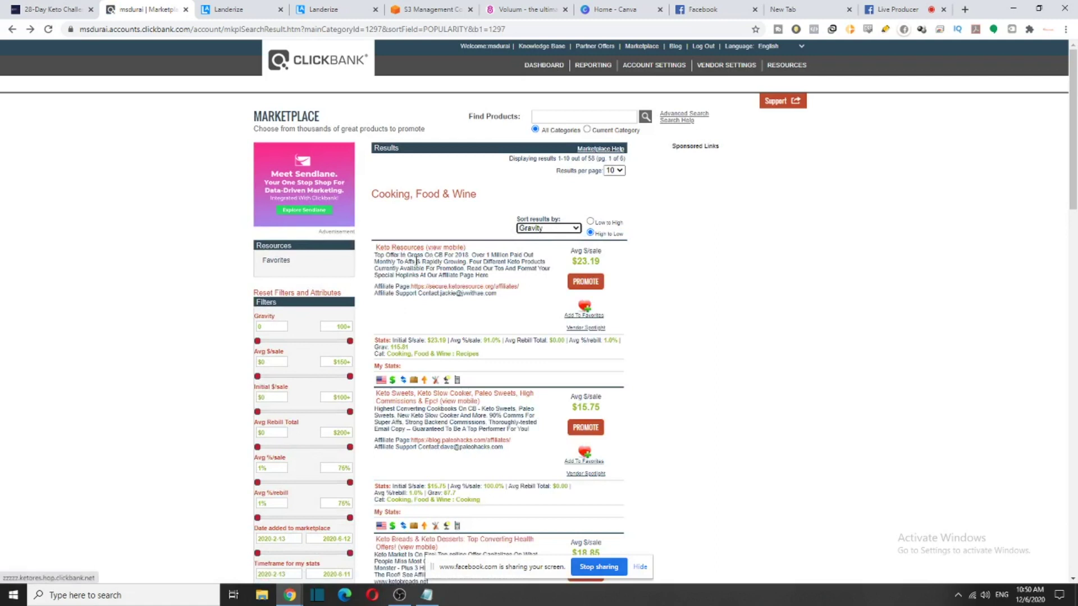
Open the Keto Resources affiliate page in a new tab and start promoting the product
{"action": "right_click", "coordinate": [400, 255]}
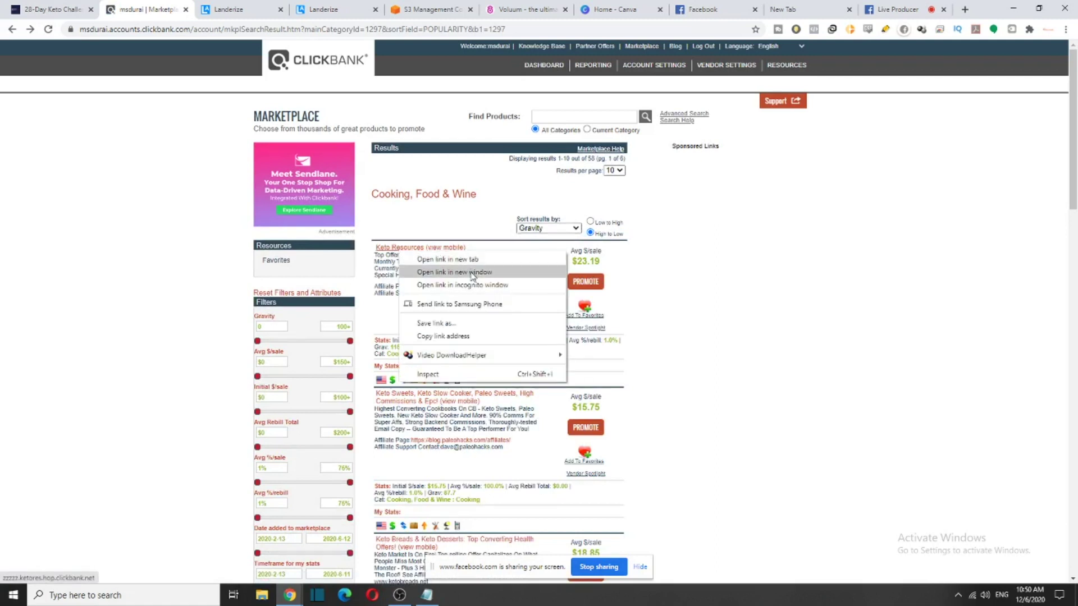
{"action": "left_click", "coordinate": [474, 212]}
{"action": "right_click", "coordinate": [457, 293]}
{"action": "left_click", "coordinate": [504, 298]}
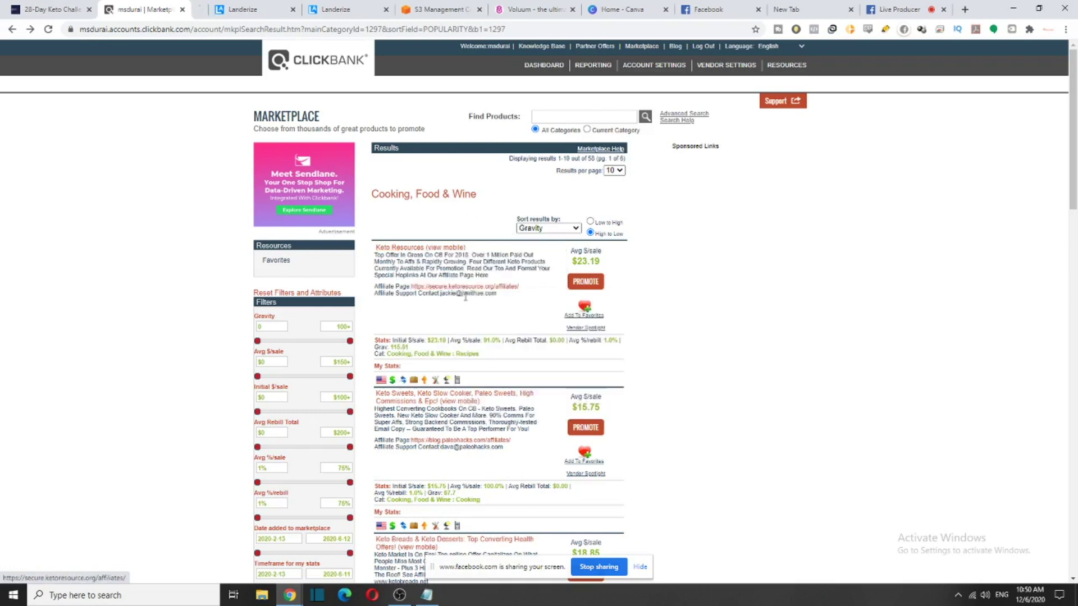
{"action": "left_click", "coordinate": [584, 287]}
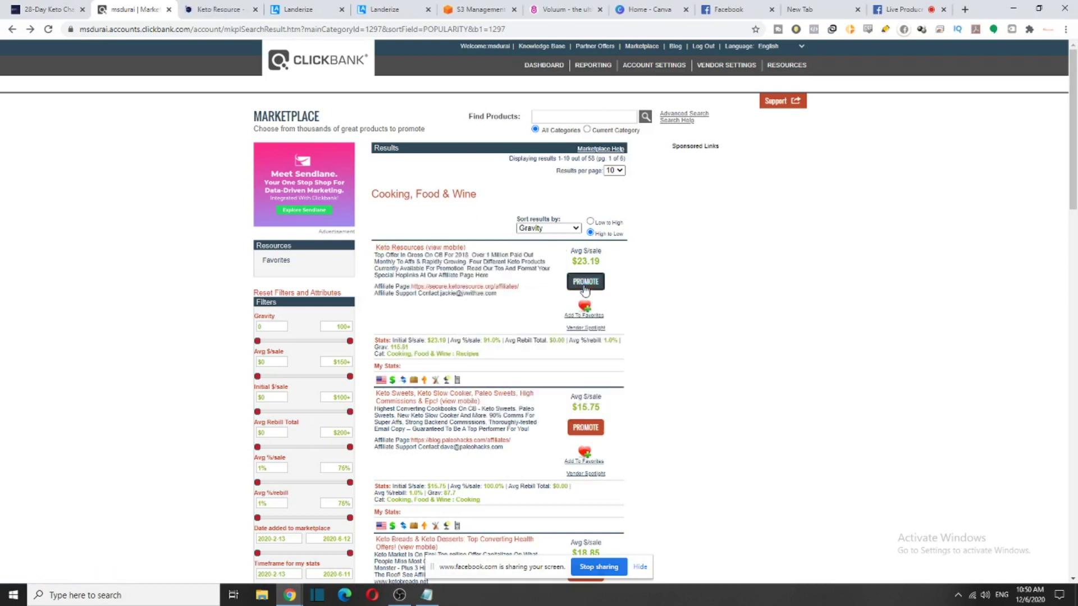
Generate the Keto Resources HopLinks and select the encrypted HopShield link
{"action": "left_click_drag", "start_coordinate": [258, 15], "coordinate": [433, 50]}
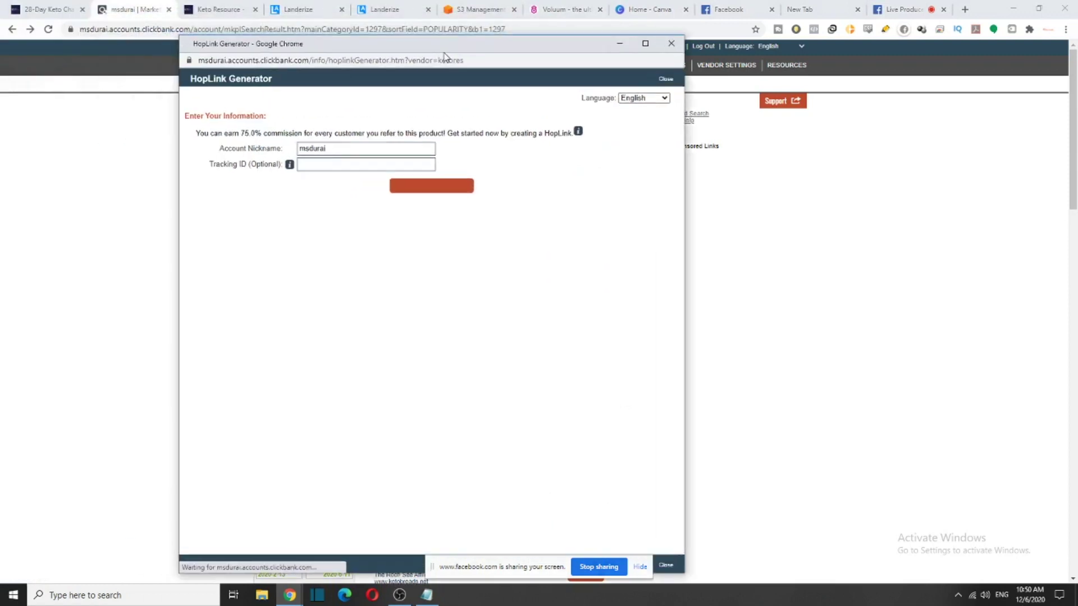
{"action": "left_click", "coordinate": [442, 189]}
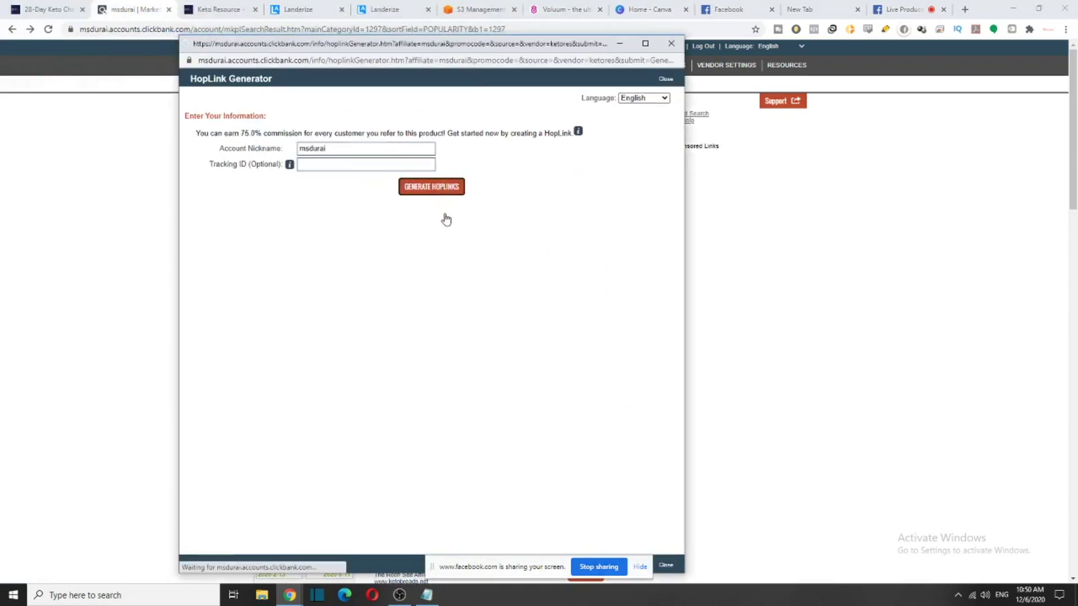
{"action": "left_click_drag", "start_coordinate": [497, 268], "coordinate": [204, 271]}
{"action": "left_click", "coordinate": [426, 595]}
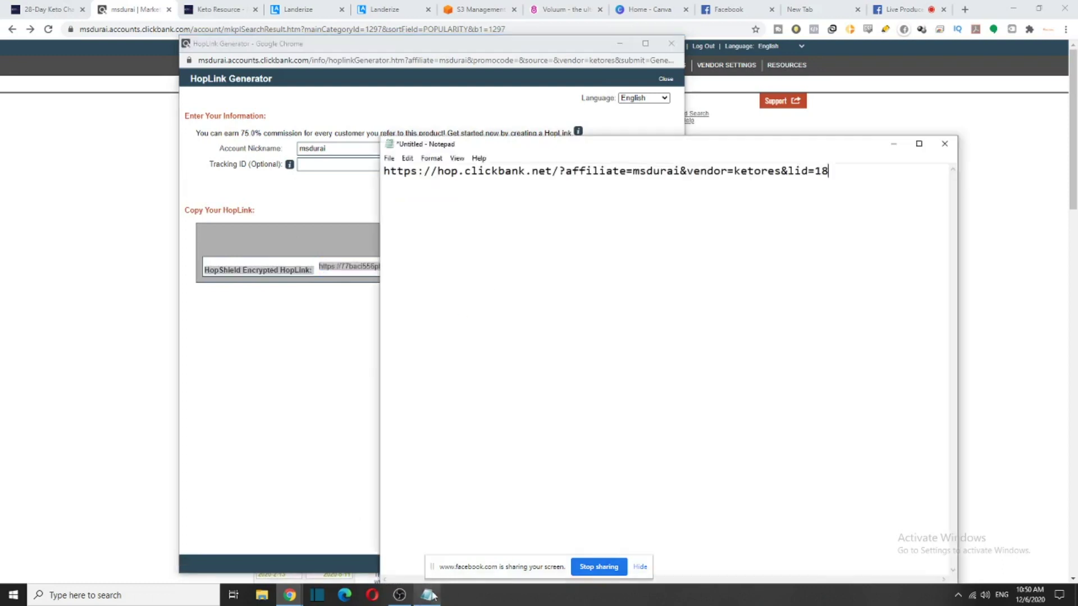
{"action": "left_click", "coordinate": [343, 312]}
{"action": "left_click_drag", "start_coordinate": [510, 271], "coordinate": [320, 275]}
{"action": "key", "text": "ctrl+c"}
Replace the old hoplink in Notepad with the encrypted HopLink, then return to the Keto Resource tab
{"action": "left_click", "coordinate": [866, 172]}
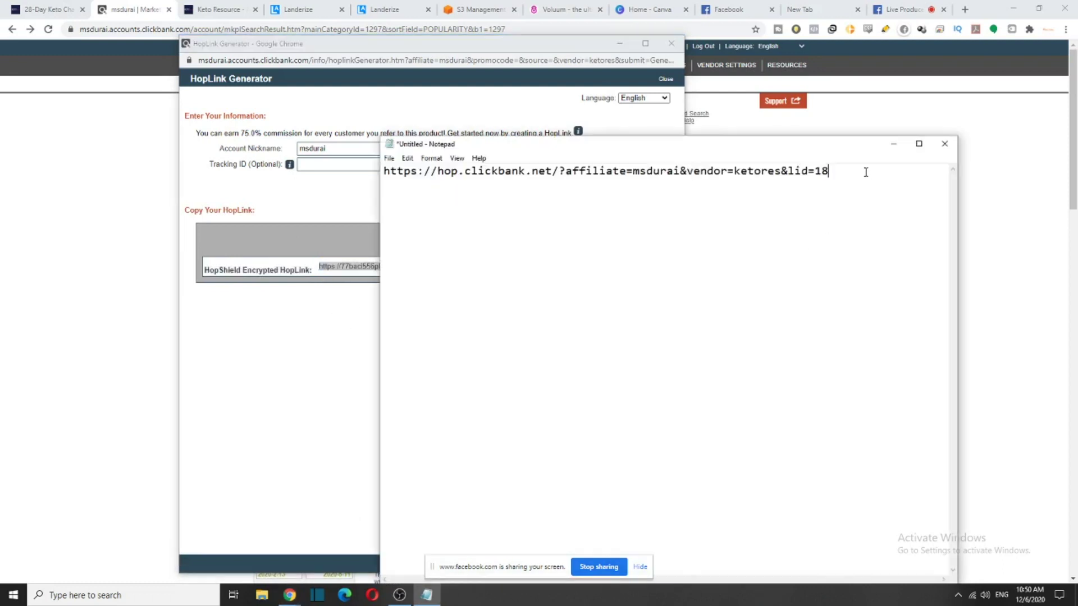
{"action": "left_click_drag", "start_coordinate": [855, 171], "coordinate": [382, 171]}
{"action": "key", "text": "ctrl+v"}
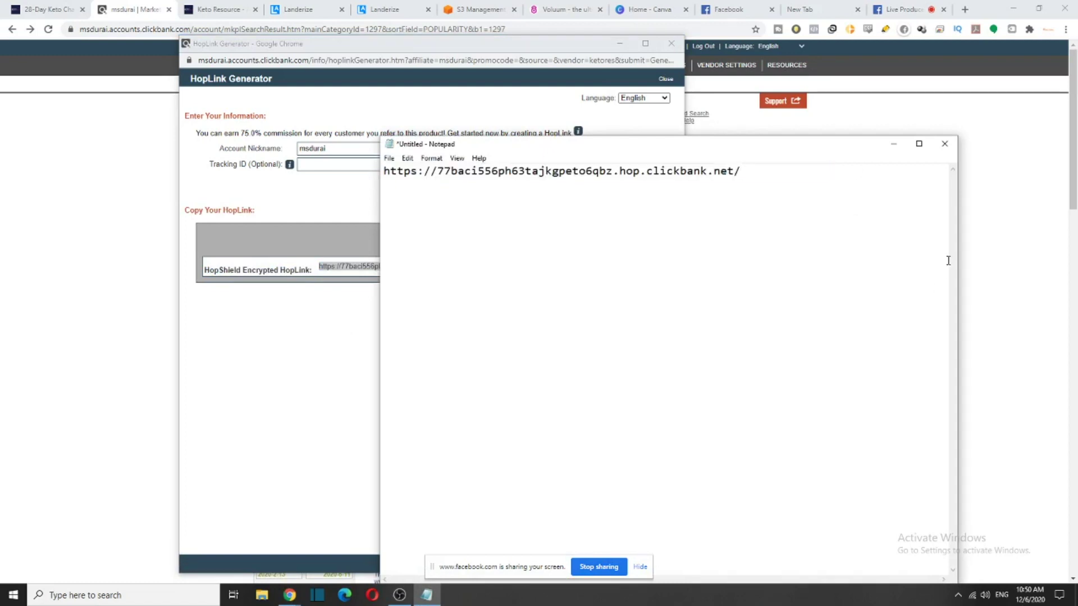
{"action": "left_click", "coordinate": [894, 143]}
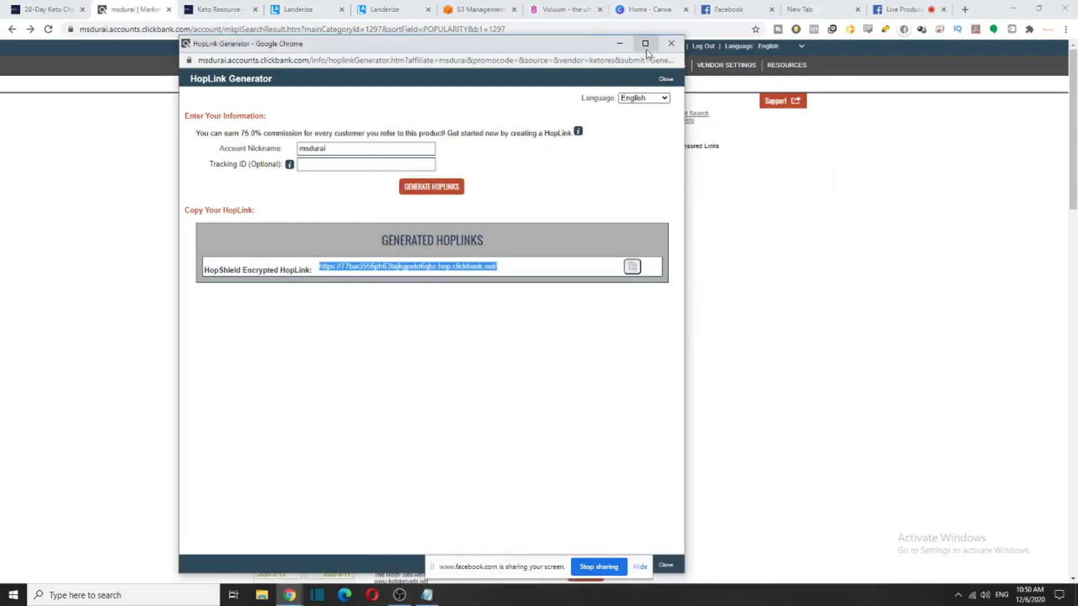
{"action": "left_click", "coordinate": [619, 43]}
{"action": "left_click", "coordinate": [197, 9]}
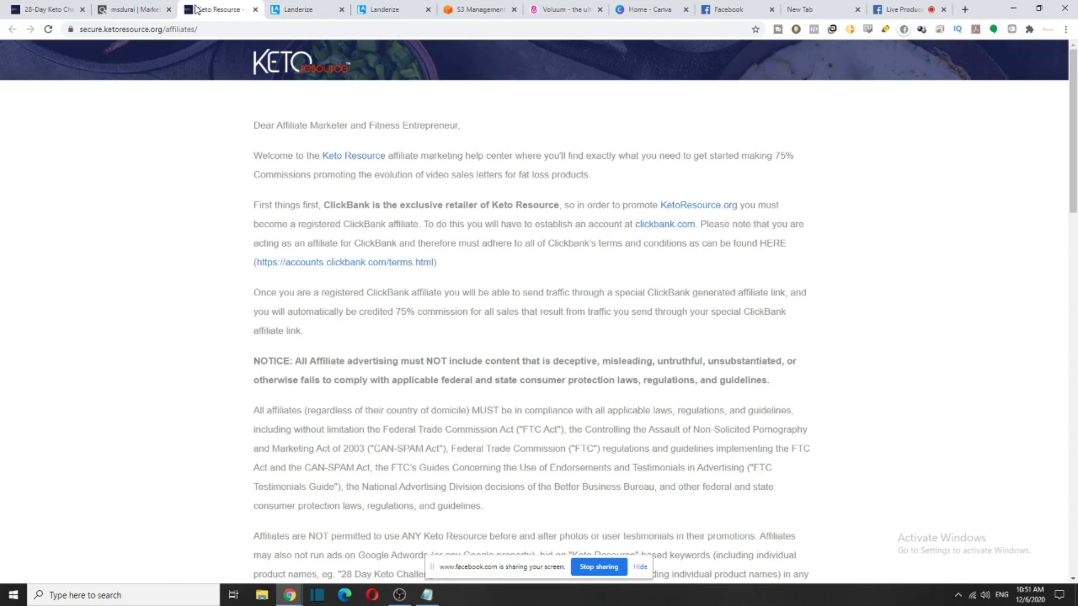
Open the free Simply Tasty Ketogenic Cookbook offer via the KetoResource.org link, then go to Landerize
{"action": "scroll", "coordinate": [550, 486], "scroll_direction": "down", "scroll_amount": 12}
{"action": "scroll", "coordinate": [561, 303], "scroll_direction": "up", "scroll_amount": 2}
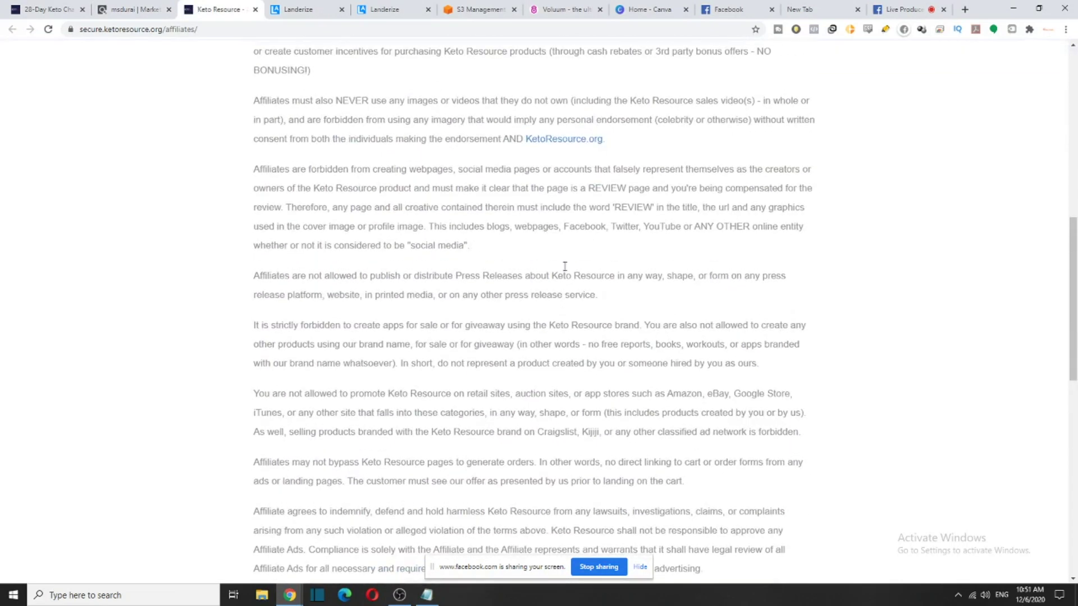
{"action": "left_click", "coordinate": [564, 141]}
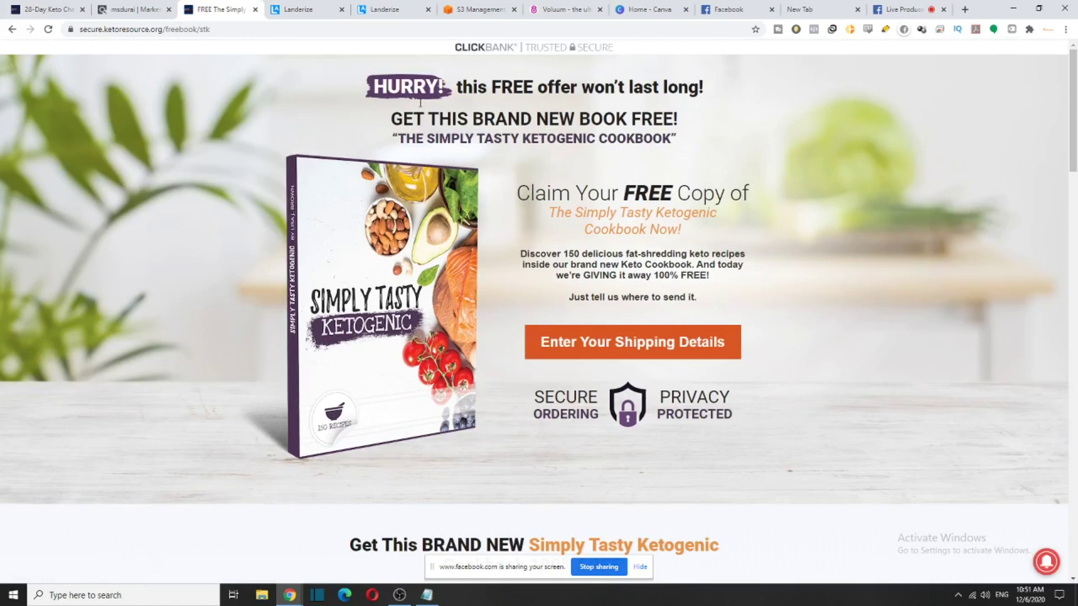
{"action": "left_click", "coordinate": [312, 16]}
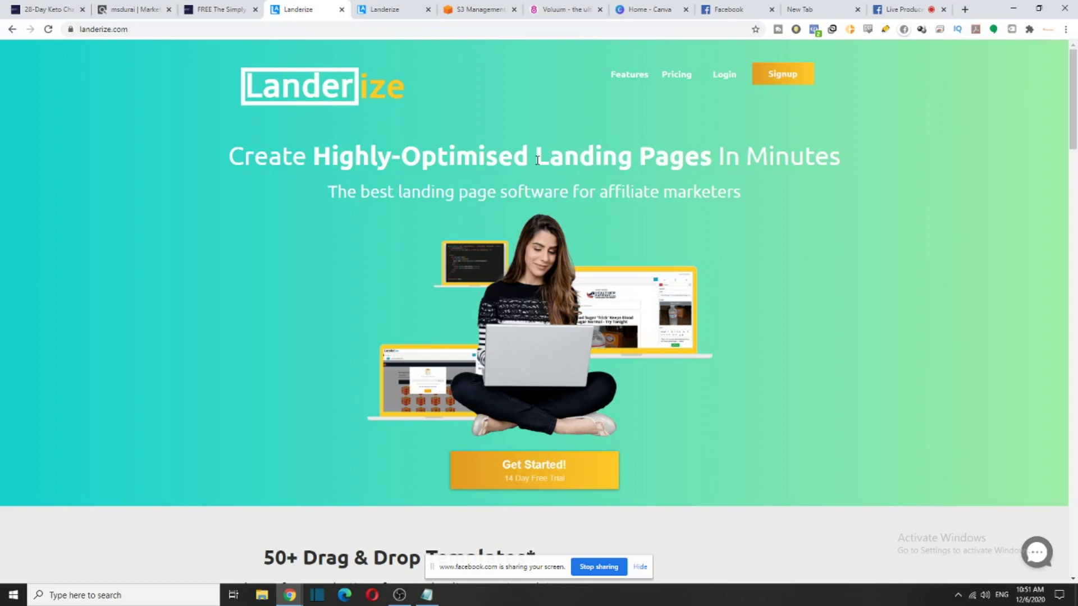
{"action": "left_click_drag", "start_coordinate": [537, 160], "coordinate": [675, 149]}
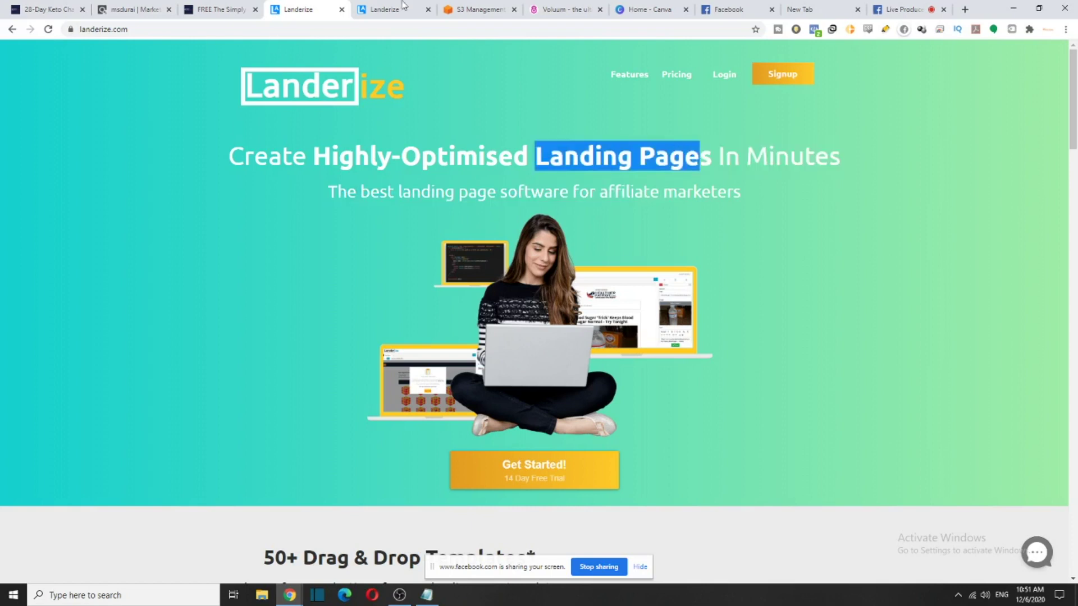
{"action": "left_click", "coordinate": [549, 162]}
{"action": "left_click_drag", "start_coordinate": [544, 158], "coordinate": [714, 158]}
{"action": "left_click_drag", "start_coordinate": [600, 190], "coordinate": [729, 191]}
{"action": "scroll", "coordinate": [702, 286], "scroll_direction": "down", "scroll_amount": 6}
{"action": "left_click_drag", "start_coordinate": [172, 255], "coordinate": [316, 252]}
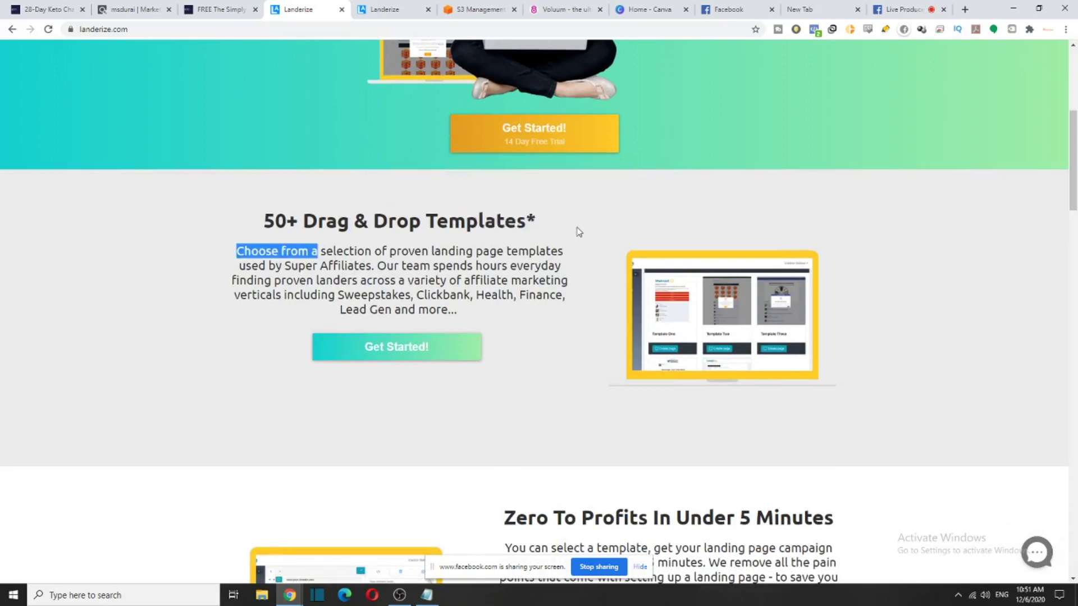
{"action": "scroll", "coordinate": [587, 320], "scroll_direction": "down", "scroll_amount": 8}
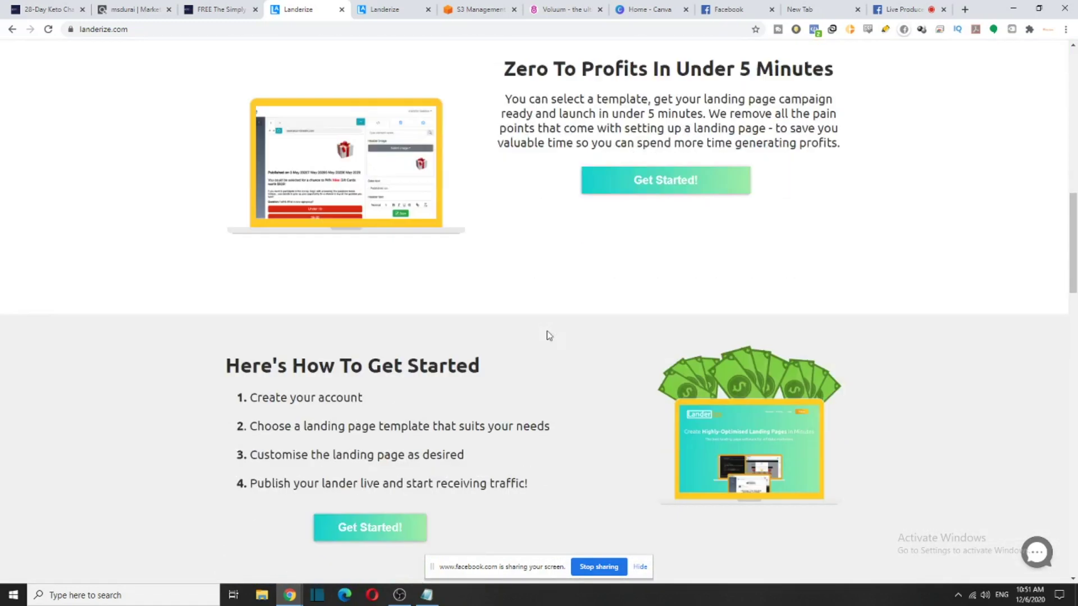
{"action": "scroll", "coordinate": [517, 342], "scroll_direction": "up", "scroll_amount": 4}
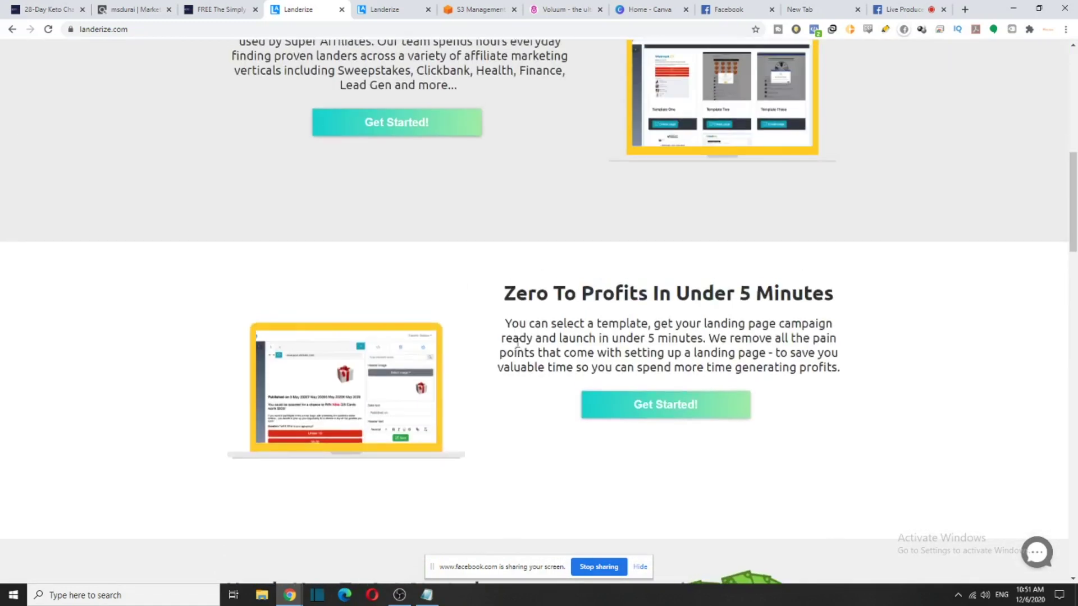
{"action": "scroll", "coordinate": [517, 343], "scroll_direction": "up", "scroll_amount": 10}
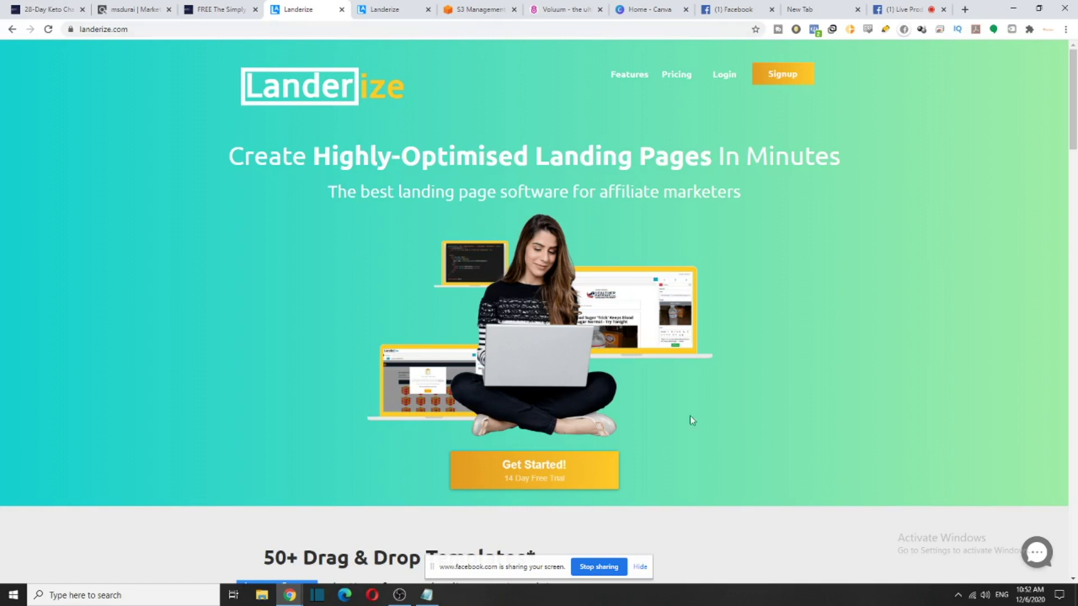
Switch to the Landerize tab showing My Landing Pages with its 16 pages
{"action": "scroll", "coordinate": [692, 420], "scroll_direction": "down", "scroll_amount": 2}
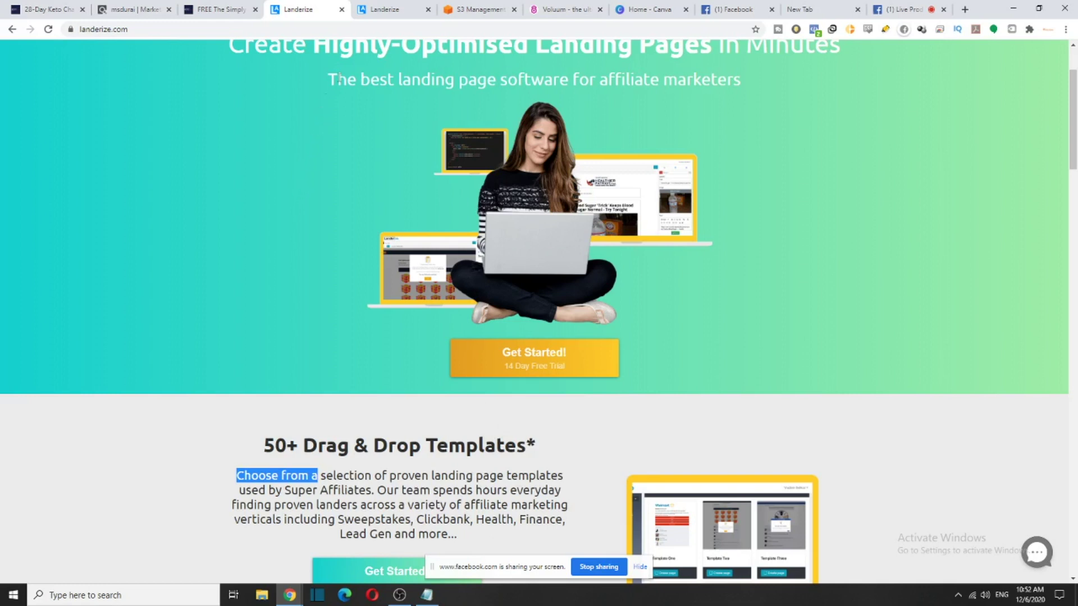
{"action": "left_click", "coordinate": [380, 7]}
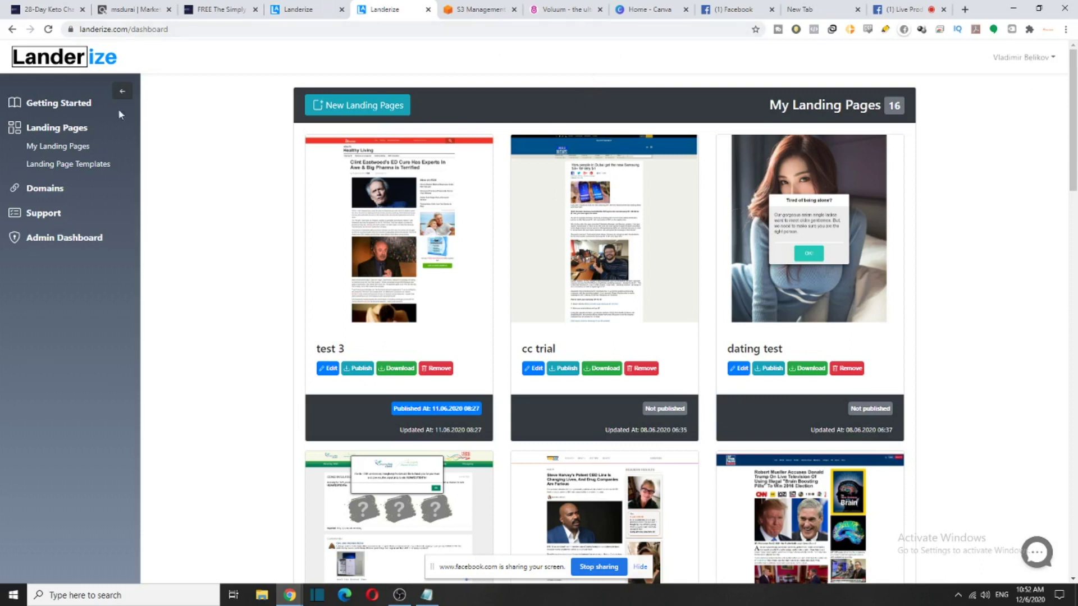
{"action": "left_click", "coordinate": [73, 106]}
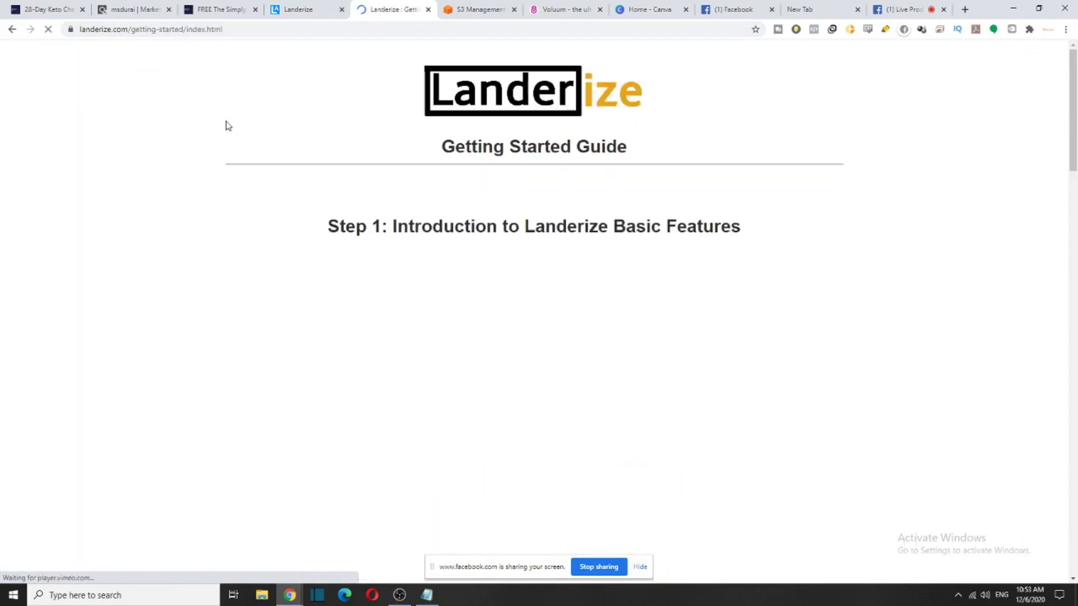
{"action": "scroll", "coordinate": [449, 197], "scroll_direction": "down", "scroll_amount": 2}
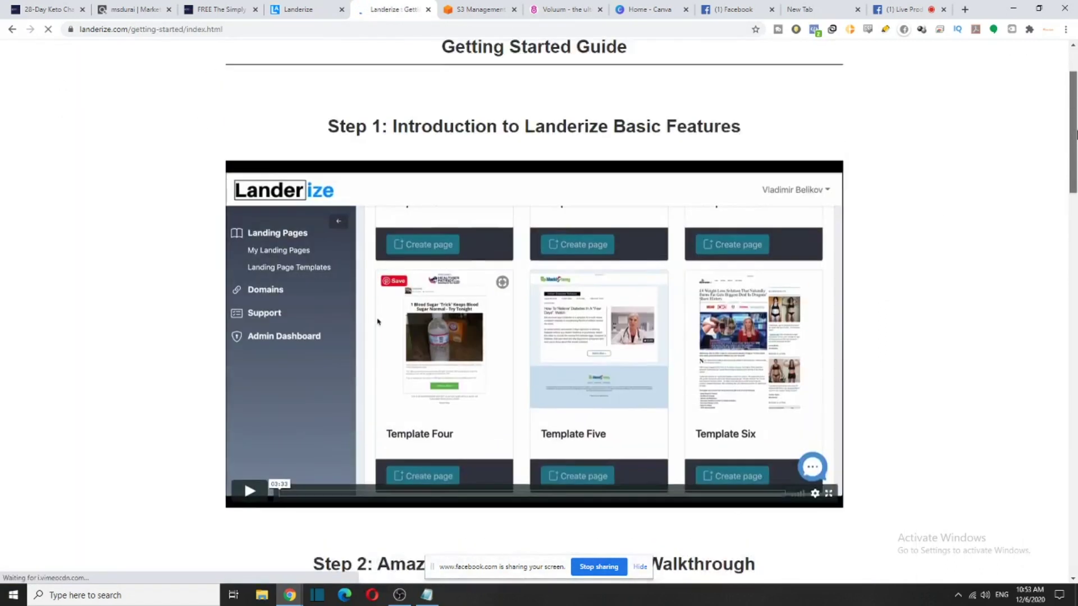
{"action": "scroll", "coordinate": [463, 223], "scroll_direction": "up", "scroll_amount": 1}
{"action": "left_click_drag", "start_coordinate": [339, 202], "coordinate": [803, 213]}
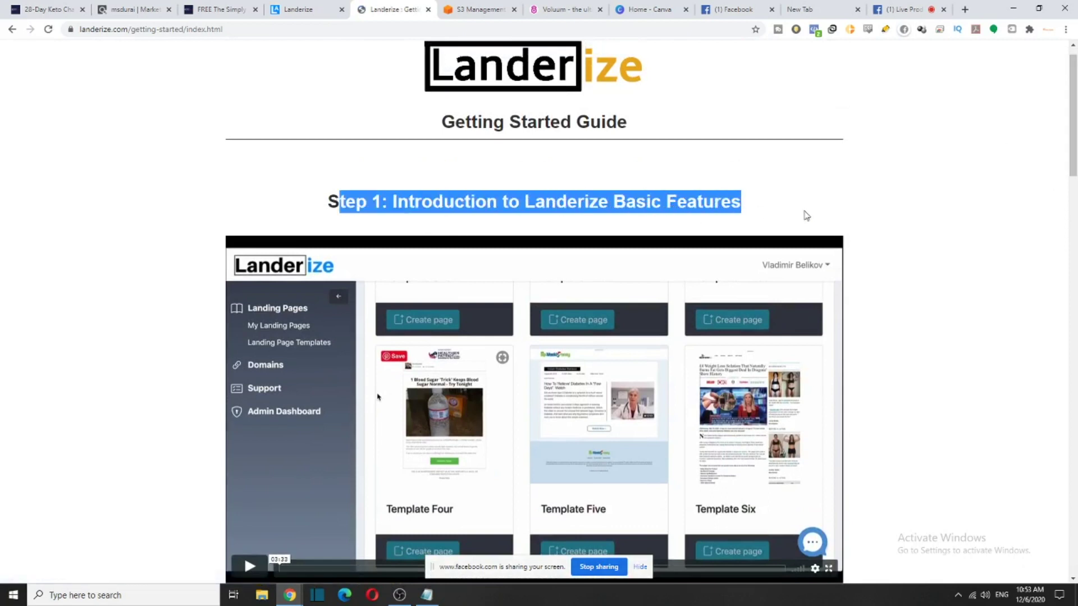
{"action": "scroll", "coordinate": [798, 252], "scroll_direction": "down", "scroll_amount": 2}
{"action": "scroll", "coordinate": [530, 320], "scroll_direction": "down", "scroll_amount": 6}
{"action": "left_click_drag", "start_coordinate": [325, 191], "coordinate": [813, 192]}
{"action": "scroll", "coordinate": [813, 192], "scroll_direction": "down", "scroll_amount": 8}
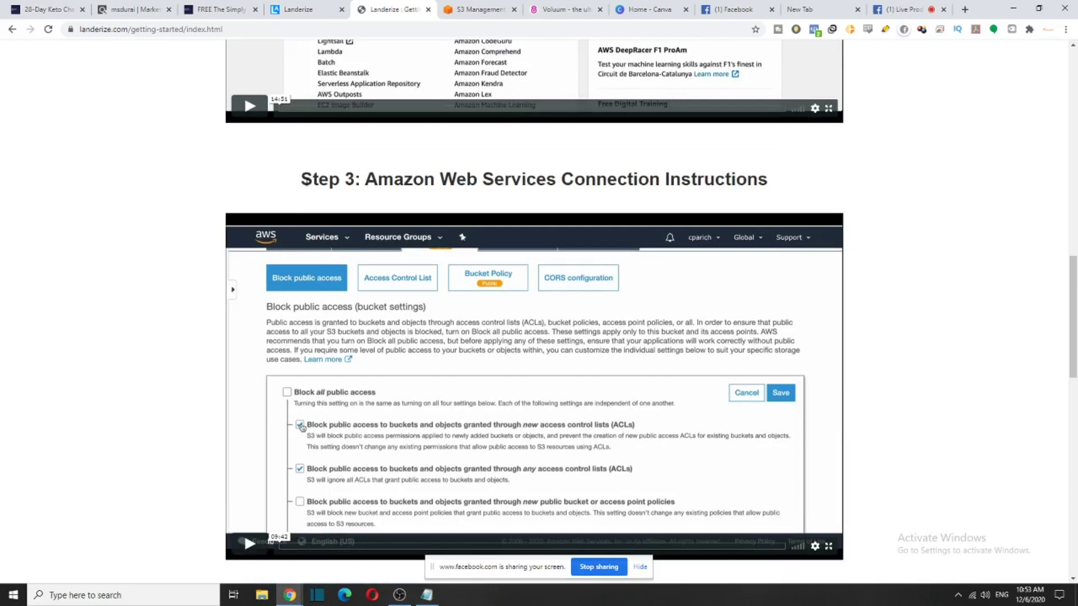
{"action": "left_click_drag", "start_coordinate": [317, 178], "coordinate": [774, 178]}
{"action": "scroll", "coordinate": [681, 383], "scroll_direction": "down", "scroll_amount": 3}
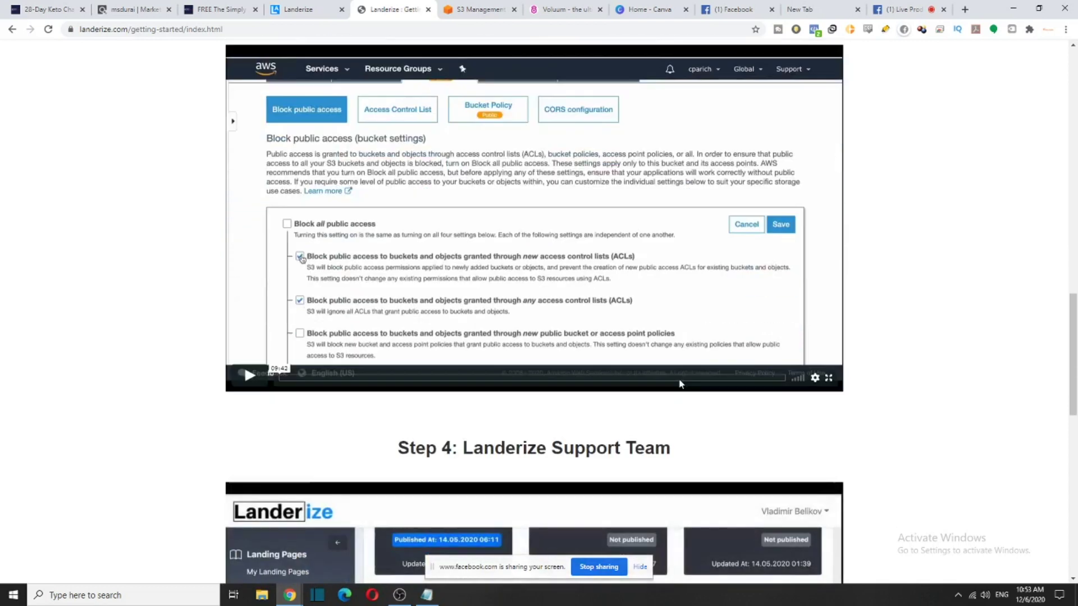
{"action": "scroll", "coordinate": [681, 384], "scroll_direction": "down", "scroll_amount": 3}
{"action": "left_click_drag", "start_coordinate": [426, 279], "coordinate": [866, 298]}
{"action": "scroll", "coordinate": [866, 298], "scroll_direction": "down", "scroll_amount": 9}
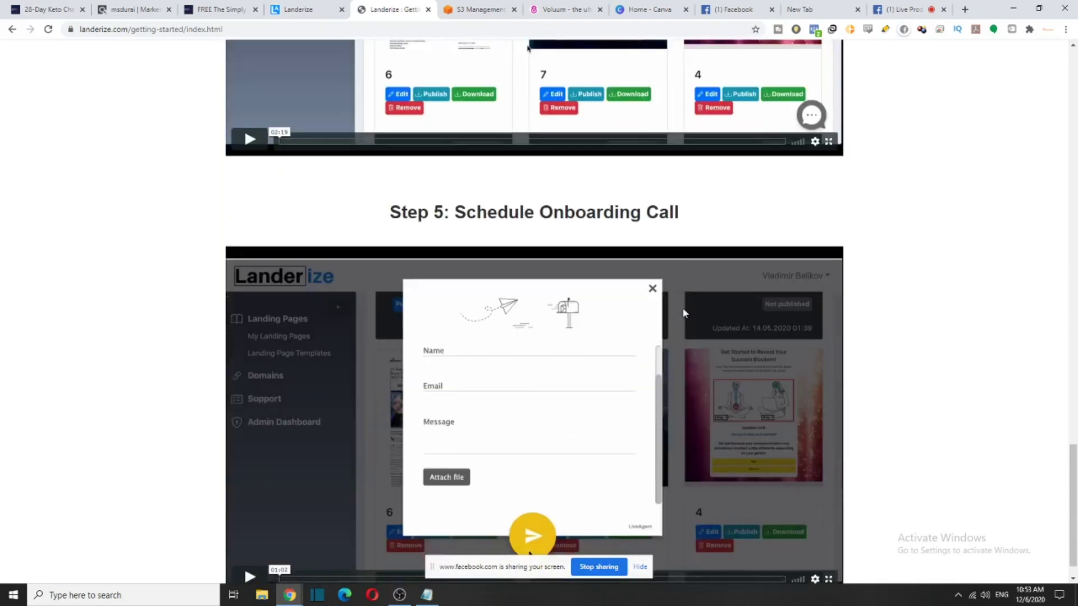
{"action": "left_click_drag", "start_coordinate": [440, 219], "coordinate": [921, 233]}
{"action": "scroll", "coordinate": [378, 421], "scroll_direction": "up", "scroll_amount": 20}
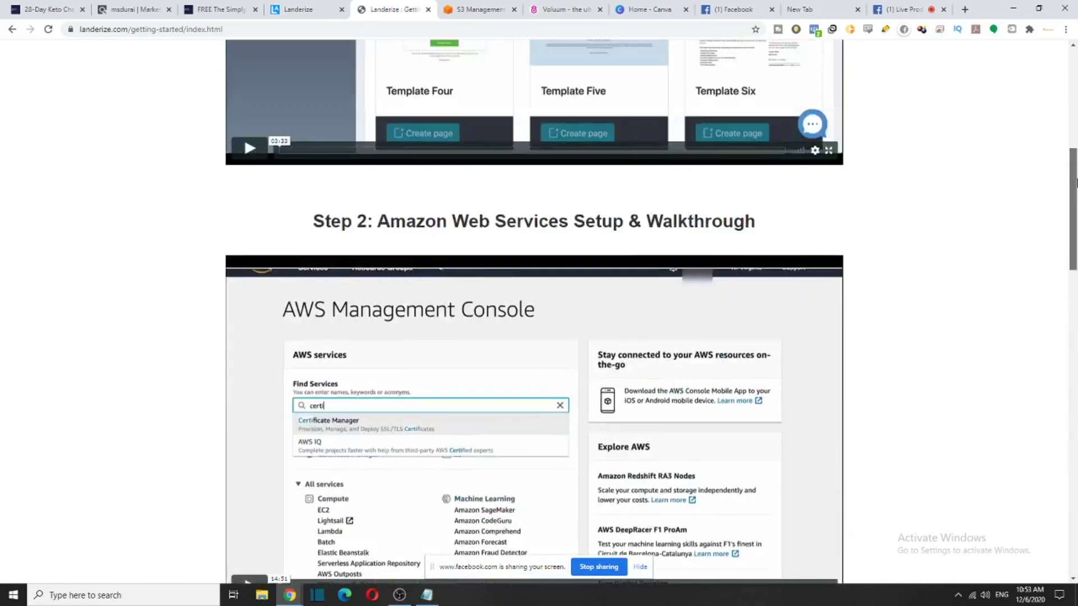
{"action": "left_click", "coordinate": [12, 29]}
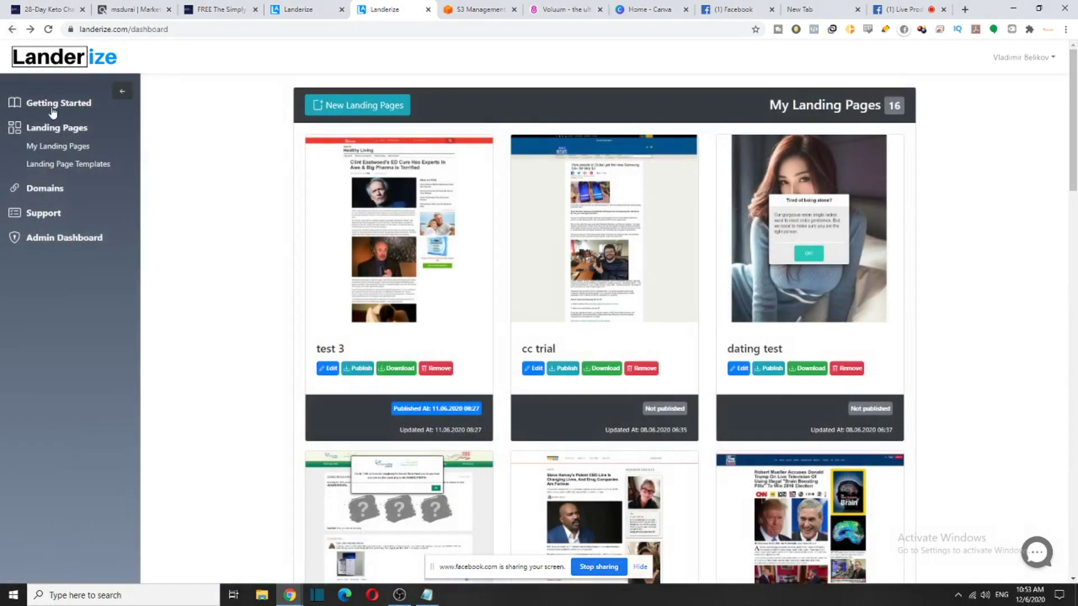
{"action": "left_click", "coordinate": [53, 107]}
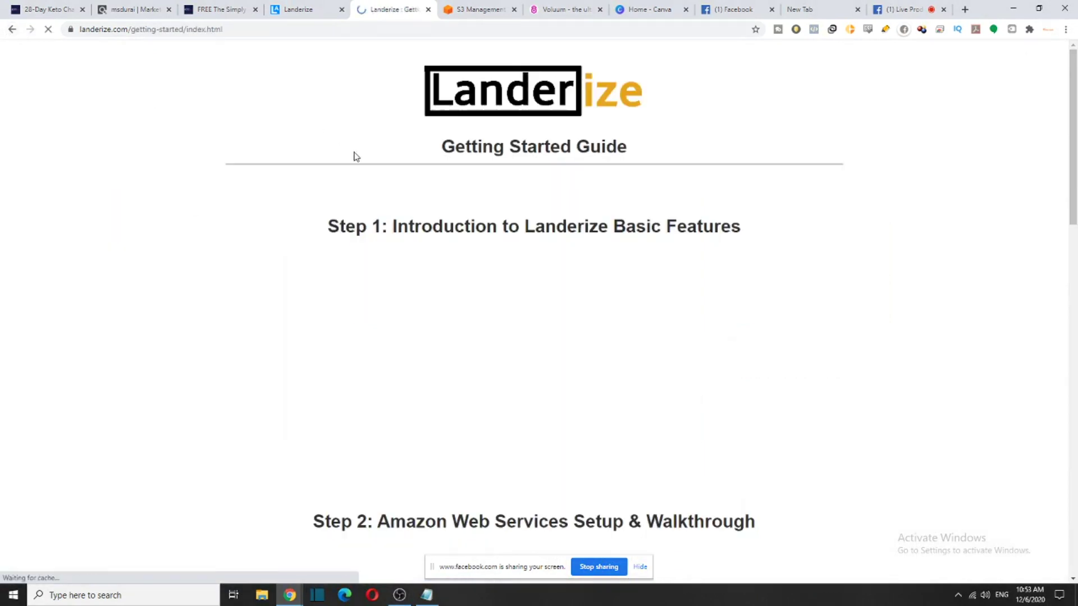
{"action": "scroll", "coordinate": [402, 238], "scroll_direction": "down", "scroll_amount": 4}
{"action": "left_click_drag", "start_coordinate": [323, 271], "coordinate": [799, 265]}
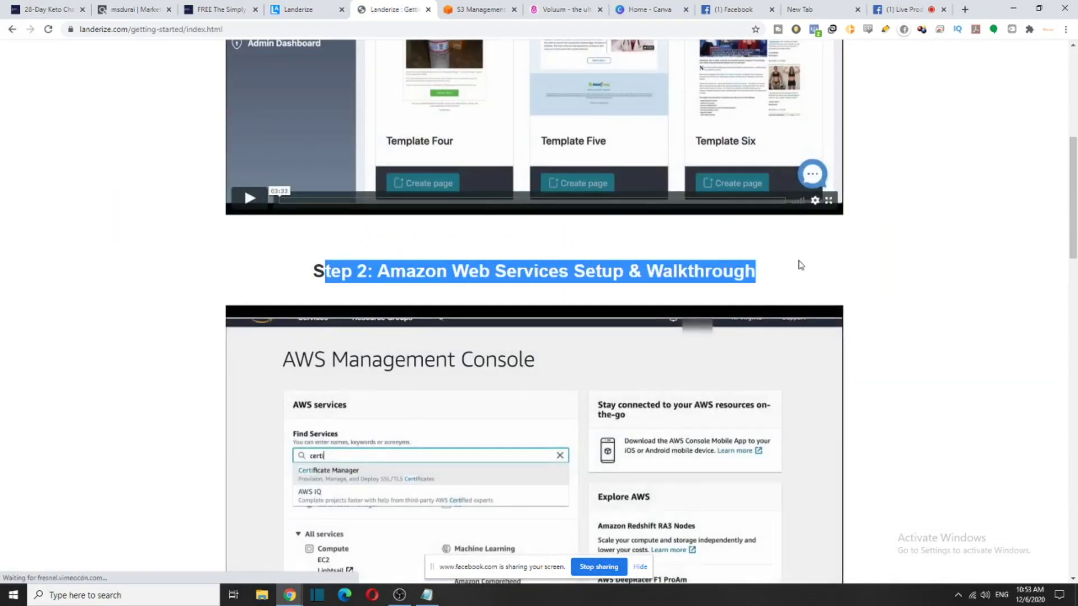
{"action": "scroll", "coordinate": [410, 183], "scroll_direction": "down", "scroll_amount": 3}
{"action": "left_click_drag", "start_coordinate": [313, 102], "coordinate": [929, 110]}
{"action": "scroll", "coordinate": [305, 250], "scroll_direction": "down", "scroll_amount": 5}
{"action": "left_click_drag", "start_coordinate": [312, 259], "coordinate": [902, 260]}
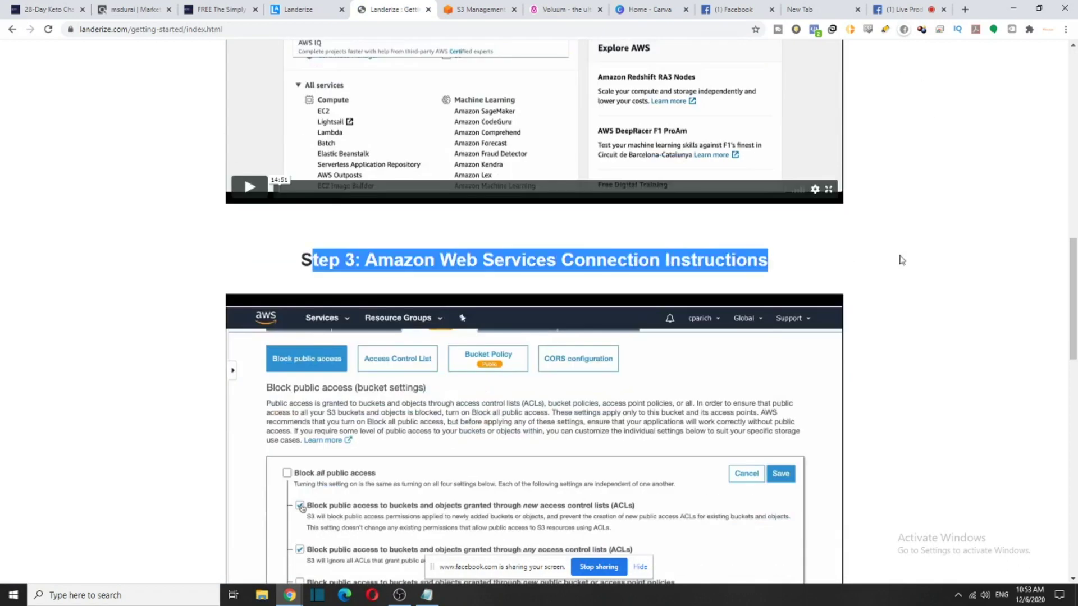
{"action": "scroll", "coordinate": [840, 335], "scroll_direction": "up", "scroll_amount": 6}
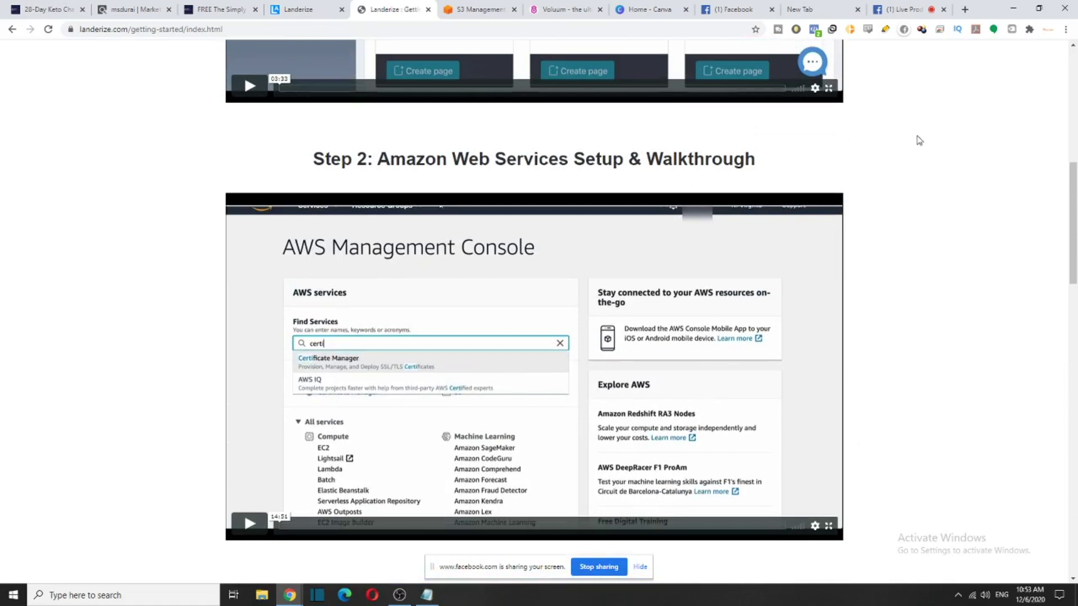
{"action": "scroll", "coordinate": [562, 348], "scroll_direction": "down", "scroll_amount": 7}
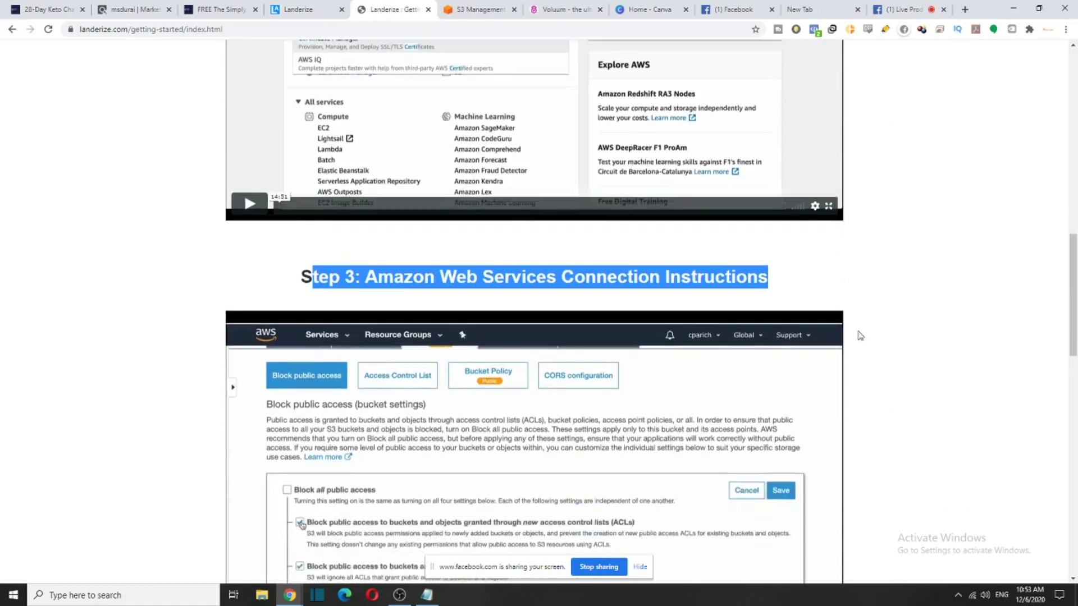
{"action": "left_click_drag", "start_coordinate": [1076, 340], "coordinate": [1075, 132]}
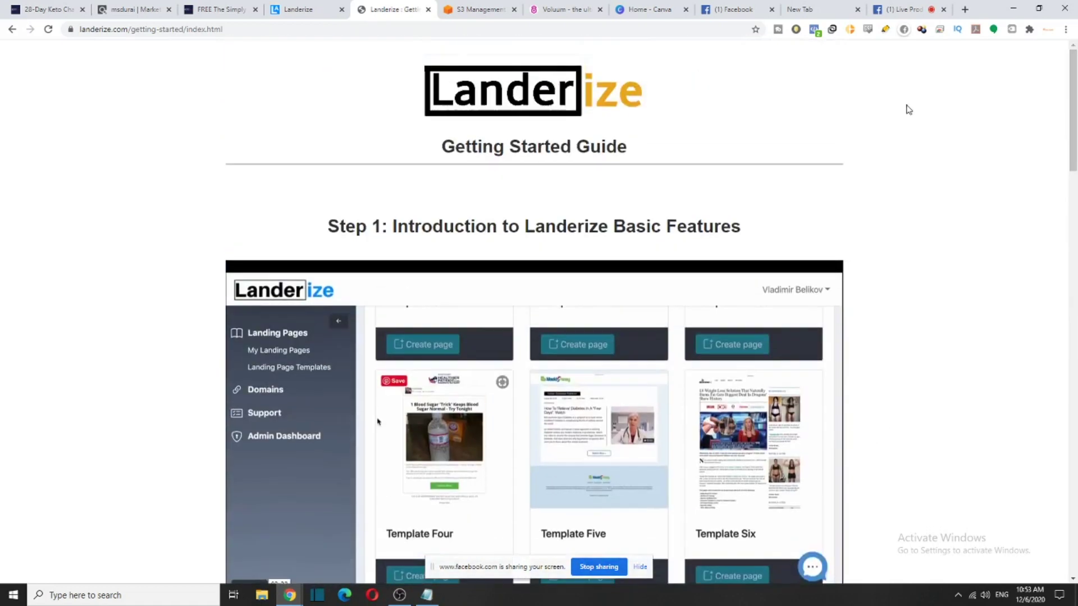
{"action": "left_click", "coordinate": [11, 29]}
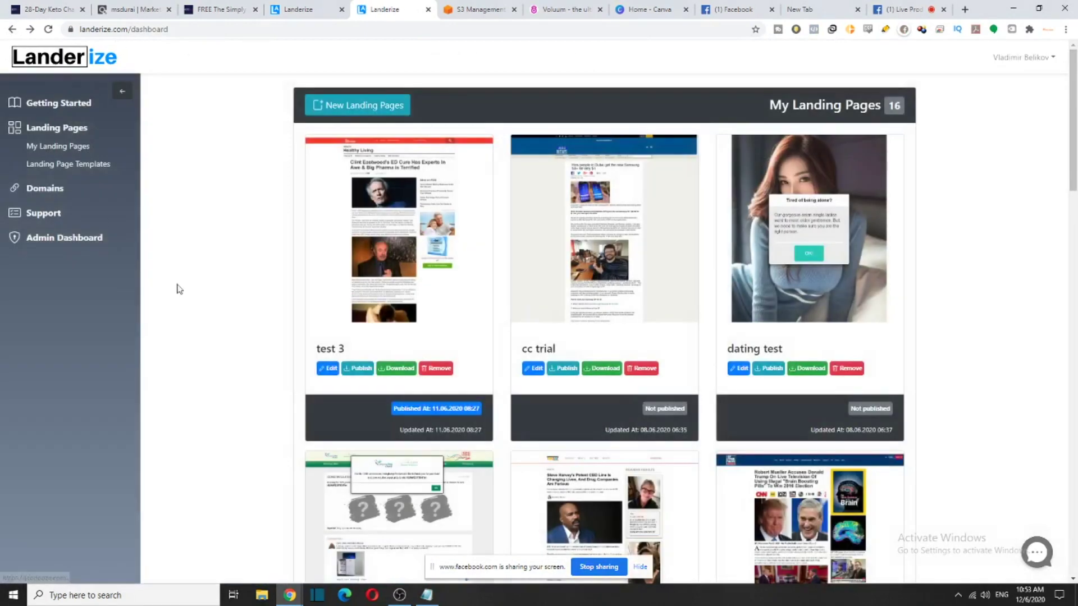
Open support.landerize.com and read the article on creating landing pages from templates
{"action": "left_click_drag", "start_coordinate": [63, 211], "coordinate": [28, 215]}
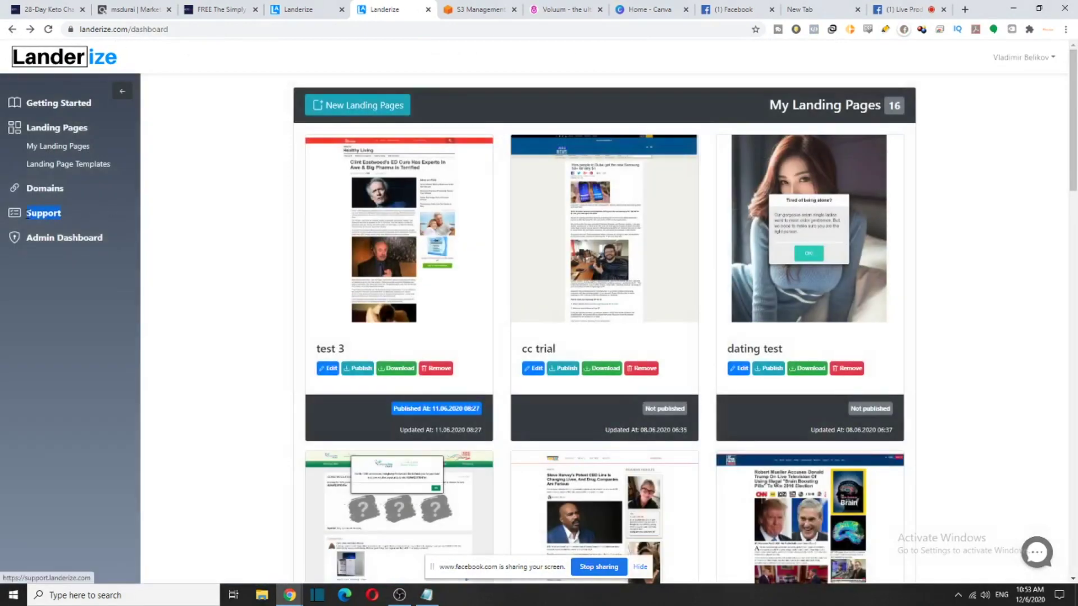
{"action": "left_click", "coordinate": [36, 217]}
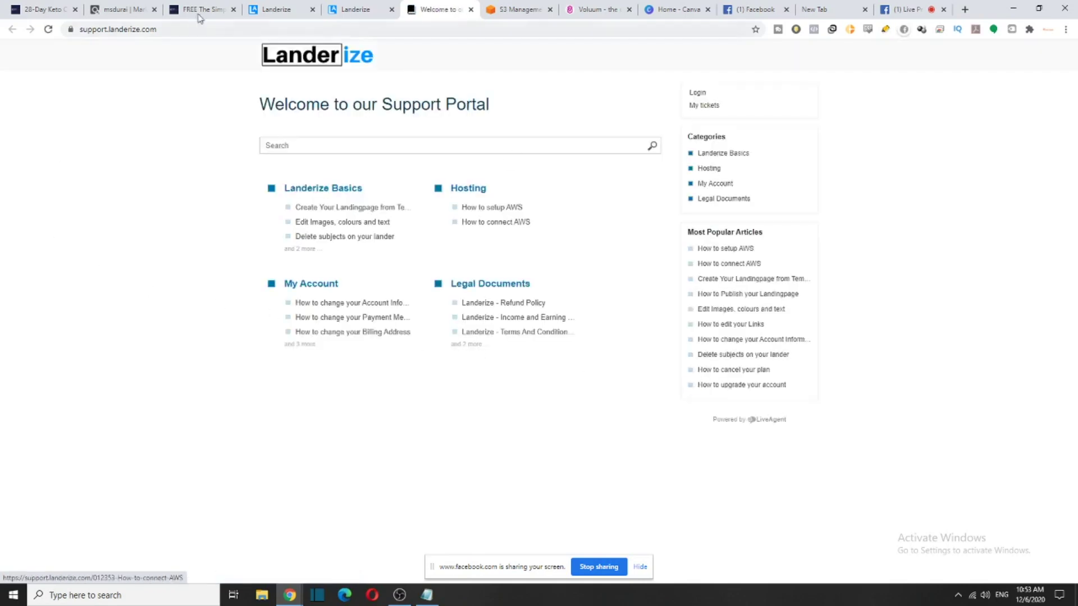
{"action": "left_click", "coordinate": [339, 207]}
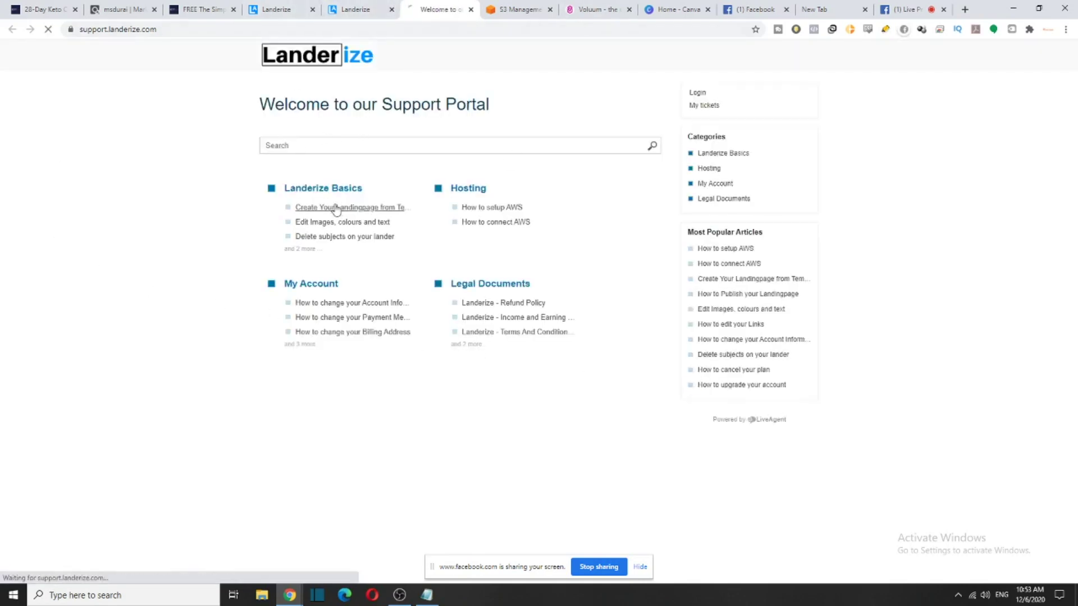
{"action": "scroll", "coordinate": [498, 282], "scroll_direction": "down", "scroll_amount": 3}
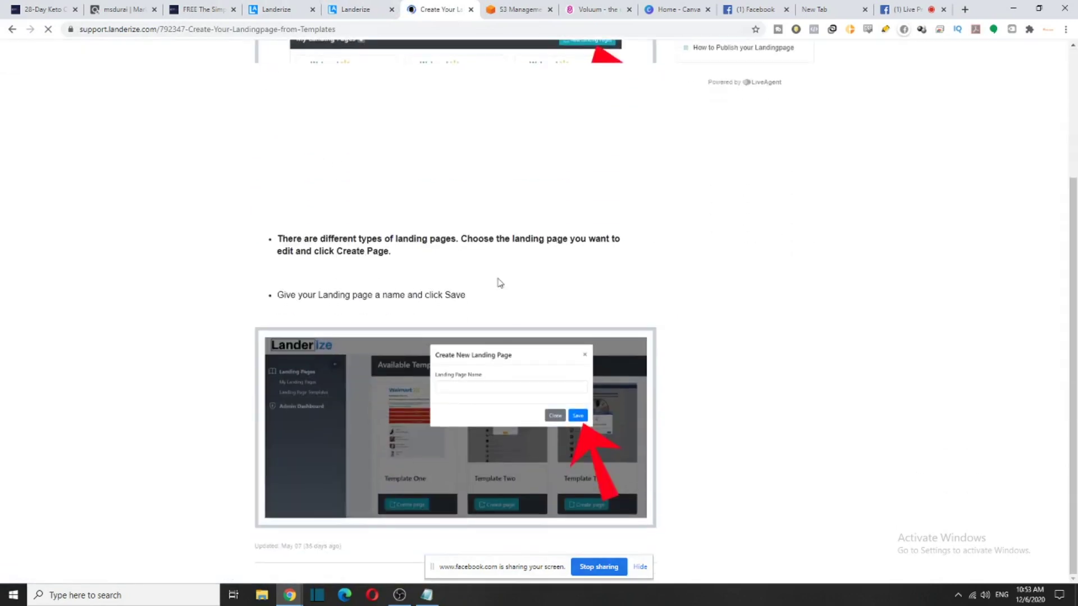
{"action": "scroll", "coordinate": [527, 361], "scroll_direction": "down", "scroll_amount": 3}
{"action": "scroll", "coordinate": [336, 144], "scroll_direction": "up", "scroll_amount": 6}
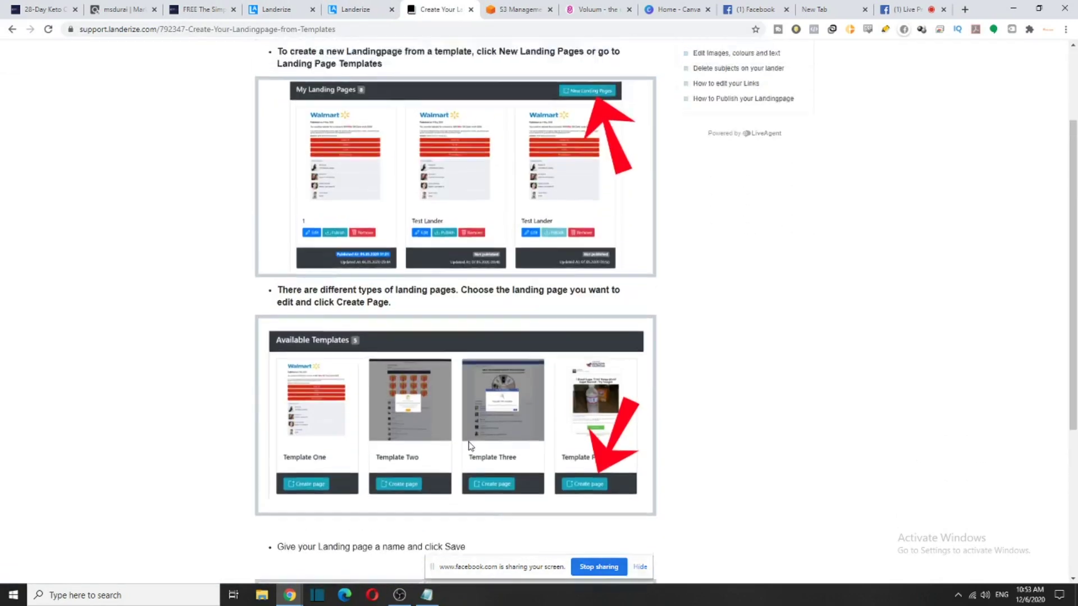
{"action": "left_click", "coordinate": [12, 29]}
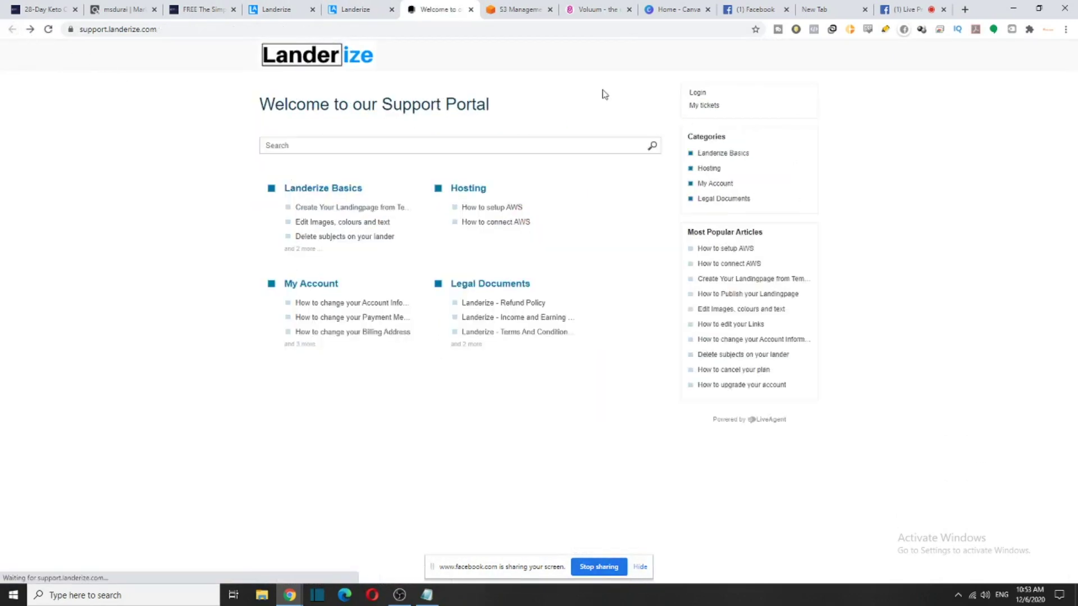
Read the How to setup AWS and How to connect AWS articles, then go back to the dashboard
{"action": "left_click", "coordinate": [726, 248]}
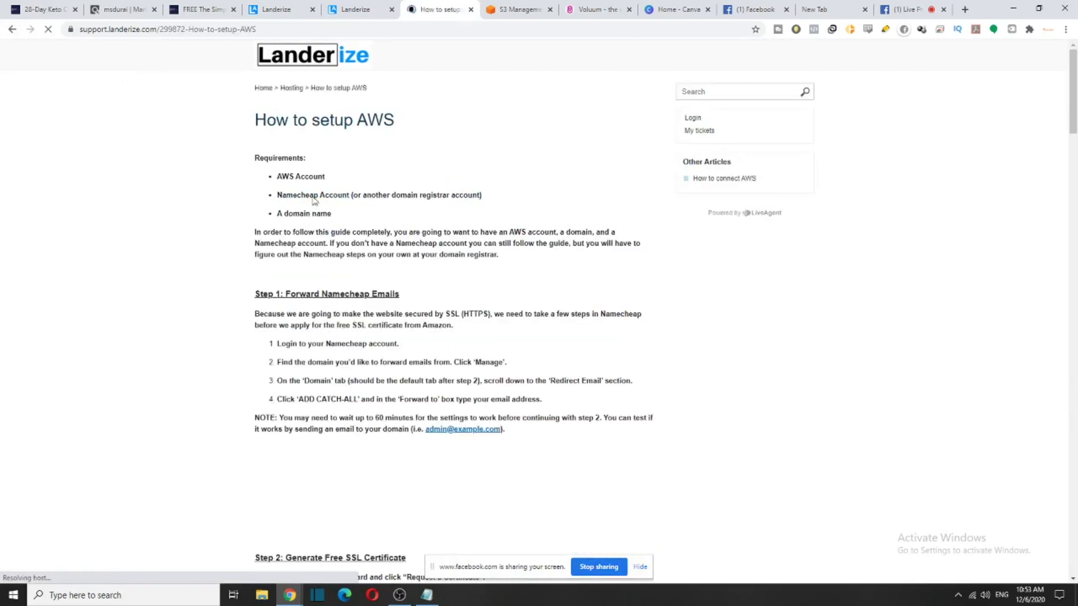
{"action": "left_click_drag", "start_coordinate": [267, 119], "coordinate": [558, 458]}
{"action": "scroll", "coordinate": [558, 458], "scroll_direction": "down", "scroll_amount": 8}
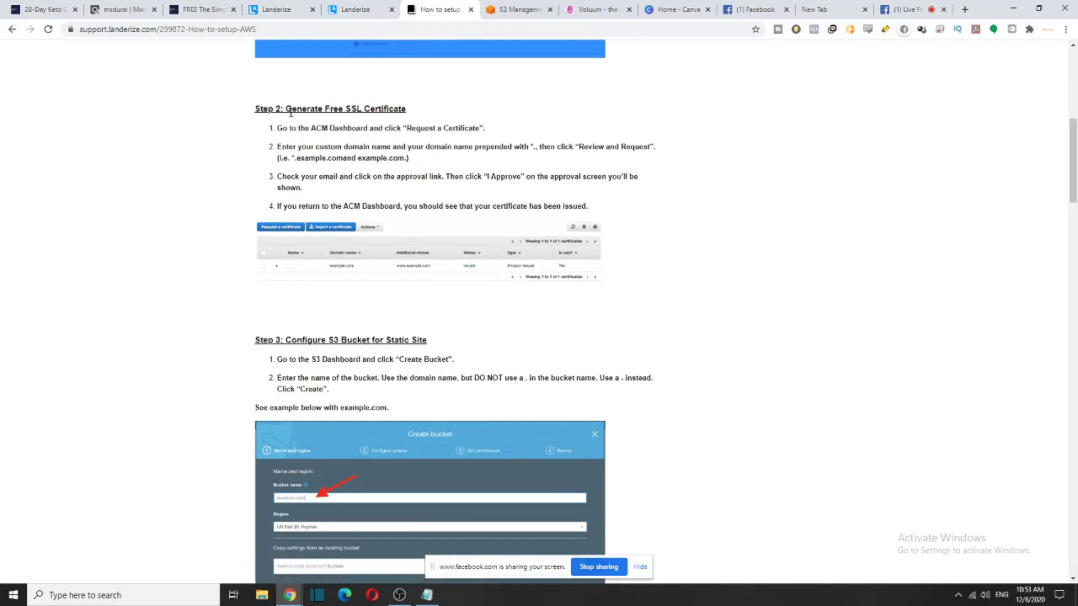
{"action": "left_click_drag", "start_coordinate": [291, 112], "coordinate": [408, 110]}
{"action": "scroll", "coordinate": [383, 118], "scroll_direction": "down", "scroll_amount": 3}
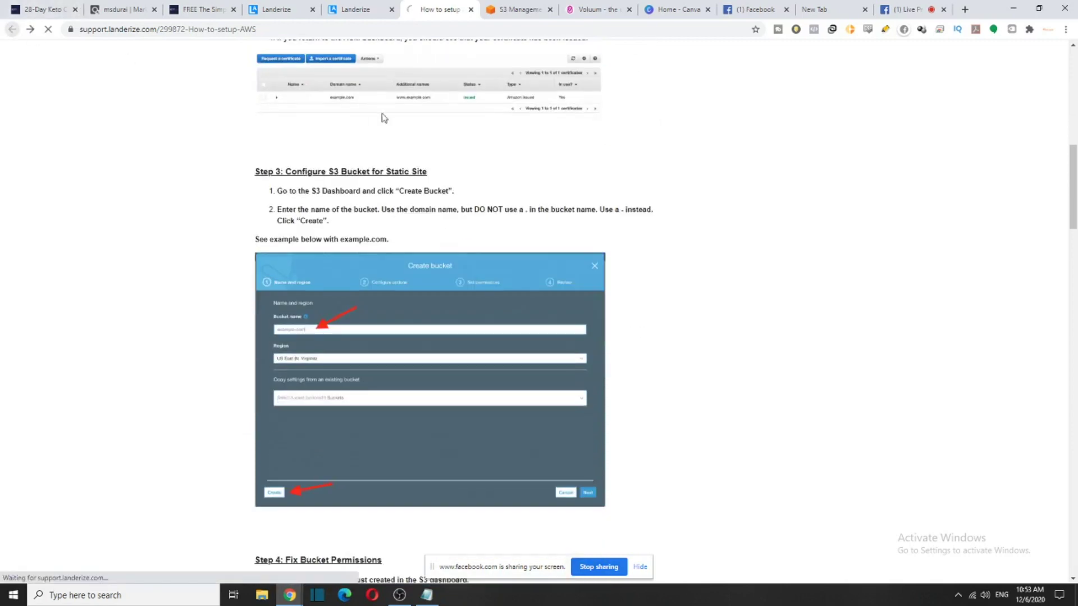
{"action": "left_click", "coordinate": [464, 224]}
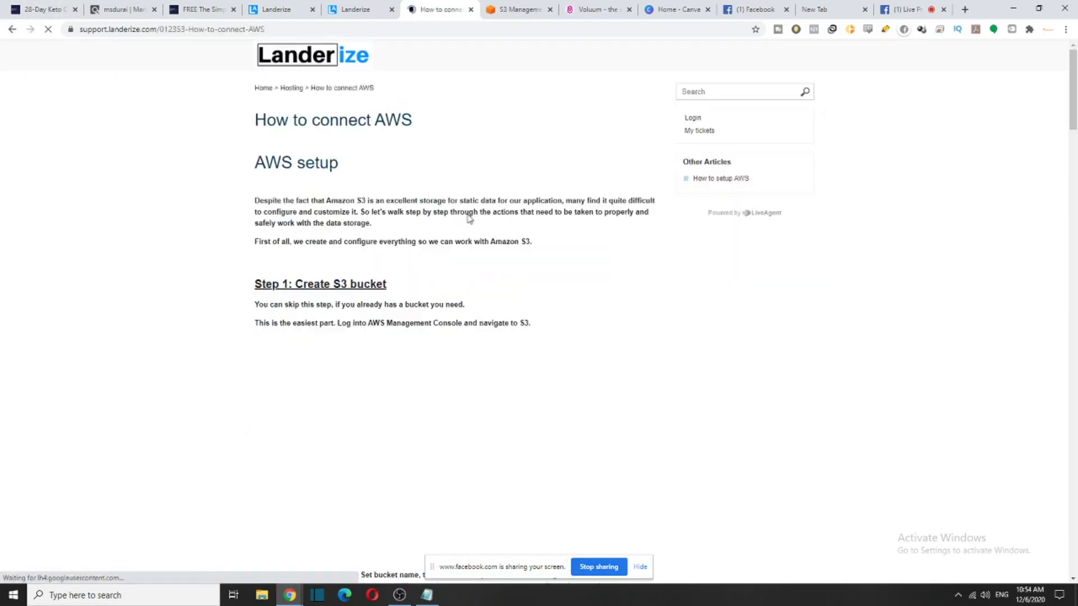
{"action": "scroll", "coordinate": [582, 364], "scroll_direction": "down", "scroll_amount": 12}
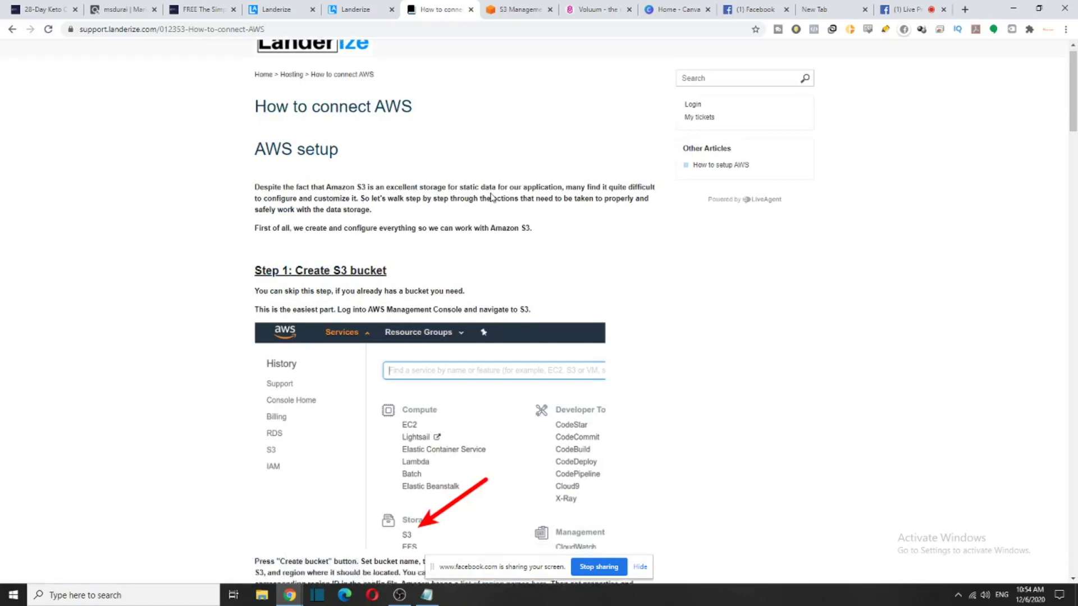
{"action": "left_click_drag", "start_coordinate": [1074, 267], "coordinate": [1053, 79]}
{"action": "scroll", "coordinate": [1053, 80], "scroll_direction": "up", "scroll_amount": 1}
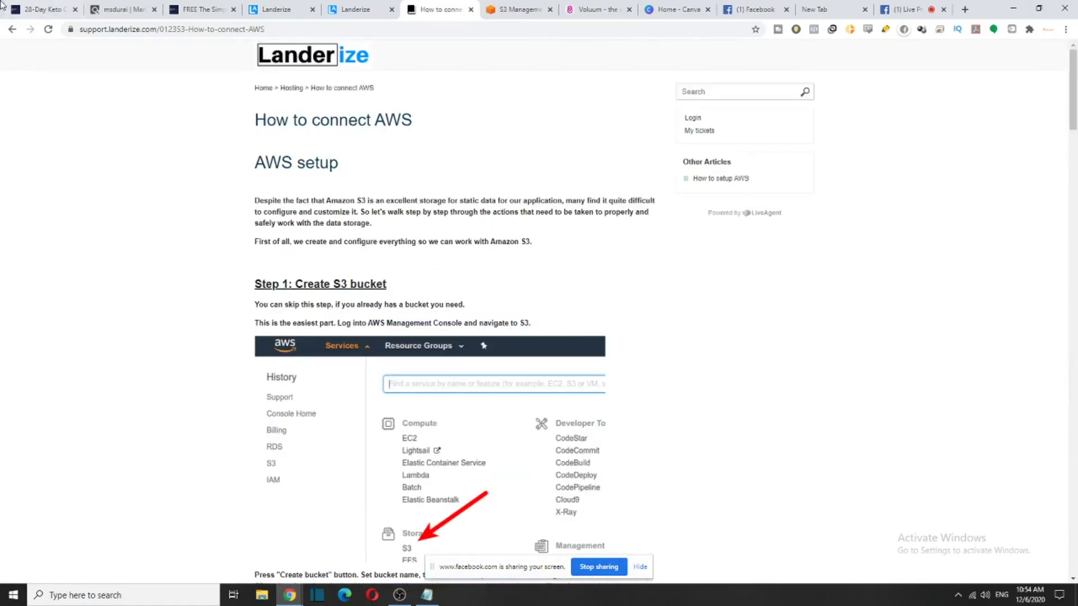
{"action": "left_click", "coordinate": [11, 29]}
{"action": "left_click", "coordinate": [383, 4]}
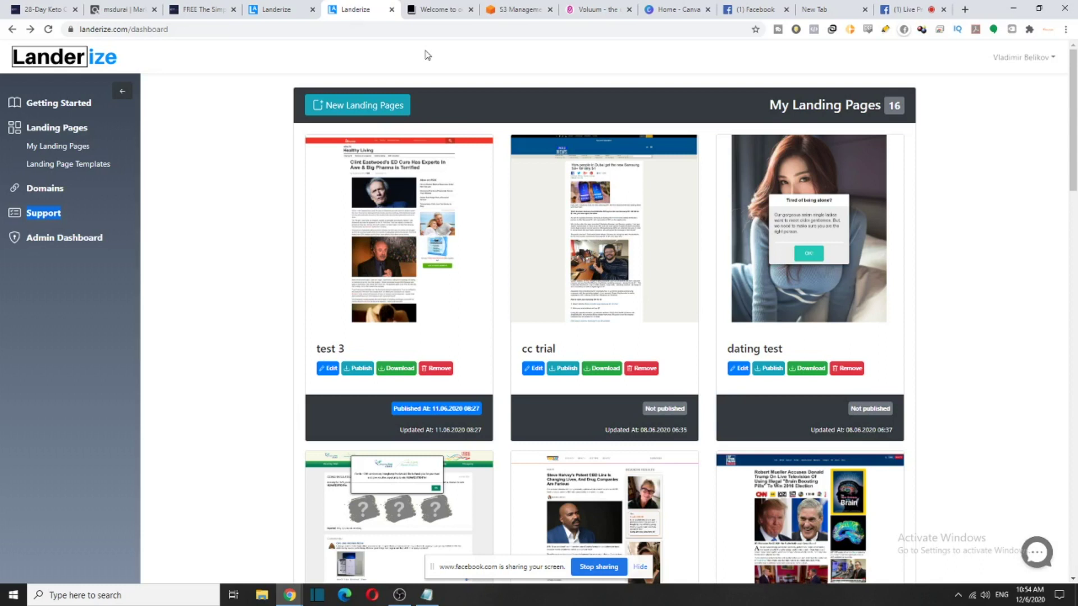
Open the Available Templates (20) gallery and look over its weekly-templates banner
{"action": "left_click", "coordinate": [247, 155]}
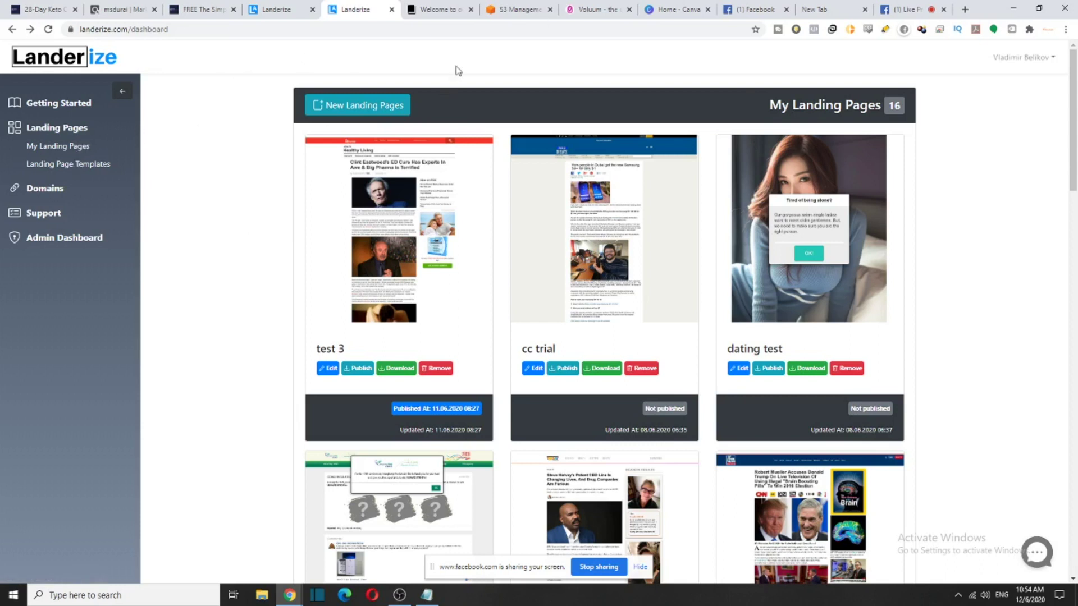
{"action": "left_click", "coordinate": [318, 107]}
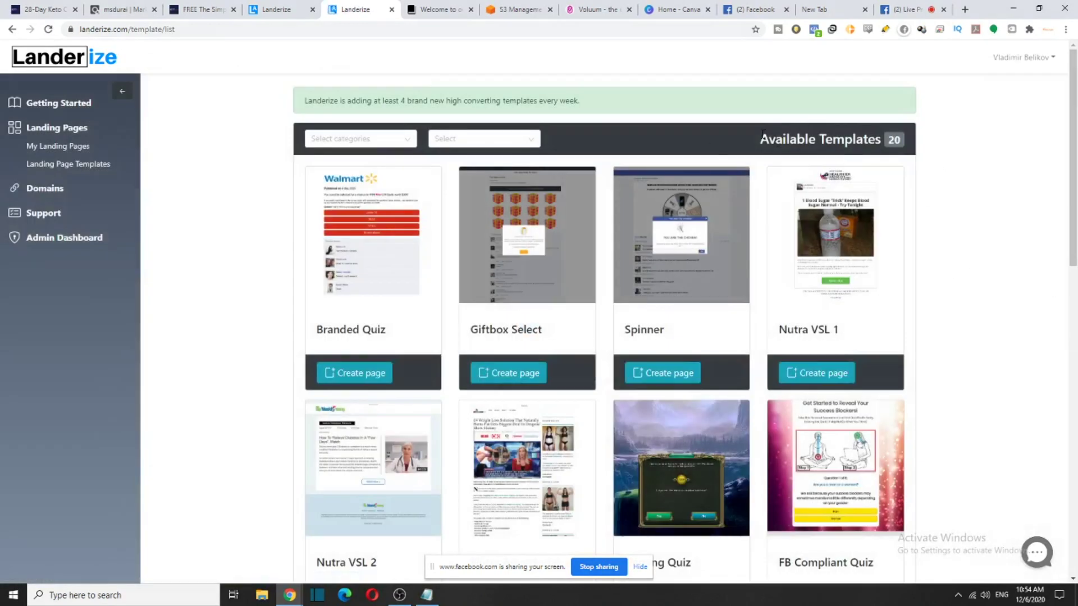
{"action": "left_click_drag", "start_coordinate": [761, 134], "coordinate": [912, 141]}
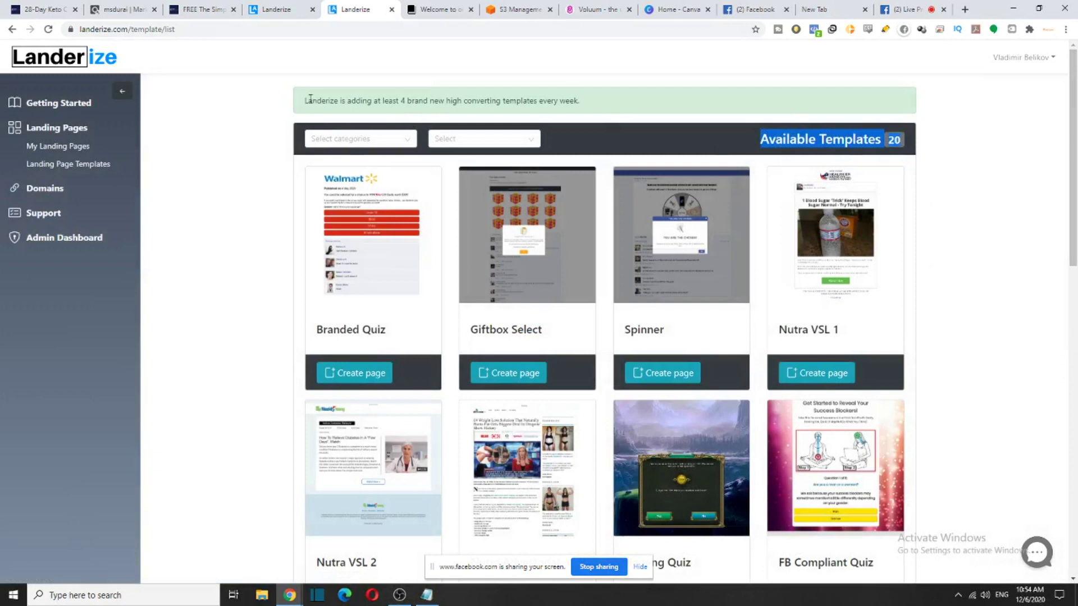
{"action": "left_click_drag", "start_coordinate": [307, 96], "coordinate": [577, 104]}
{"action": "scroll", "coordinate": [557, 241], "scroll_direction": "down", "scroll_amount": 1}
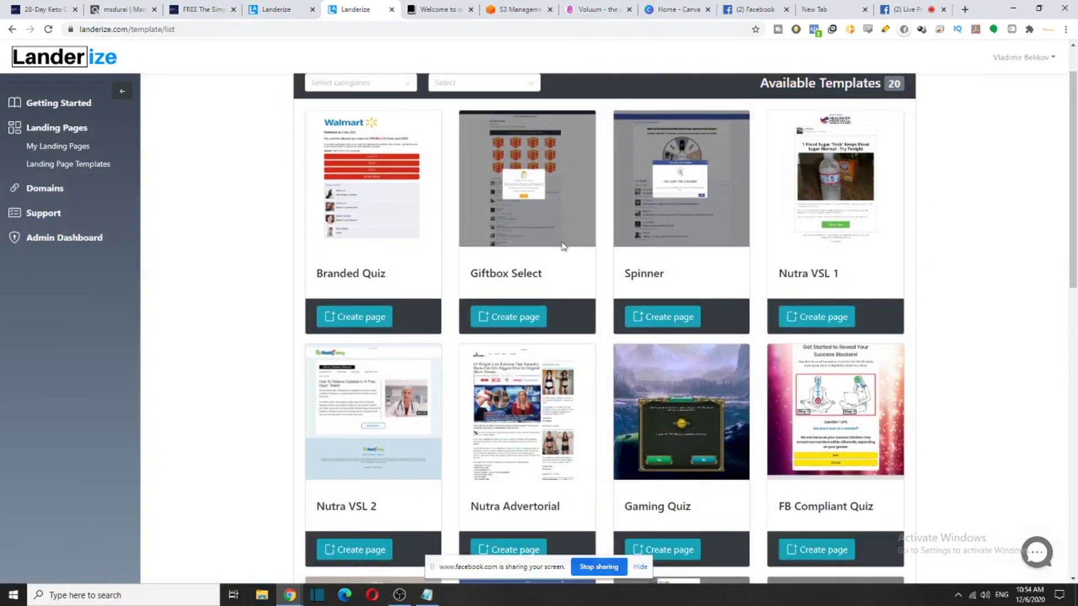
{"action": "scroll", "coordinate": [529, 286], "scroll_direction": "up", "scroll_amount": 1}
{"action": "left_click_drag", "start_coordinate": [324, 330], "coordinate": [416, 339]}
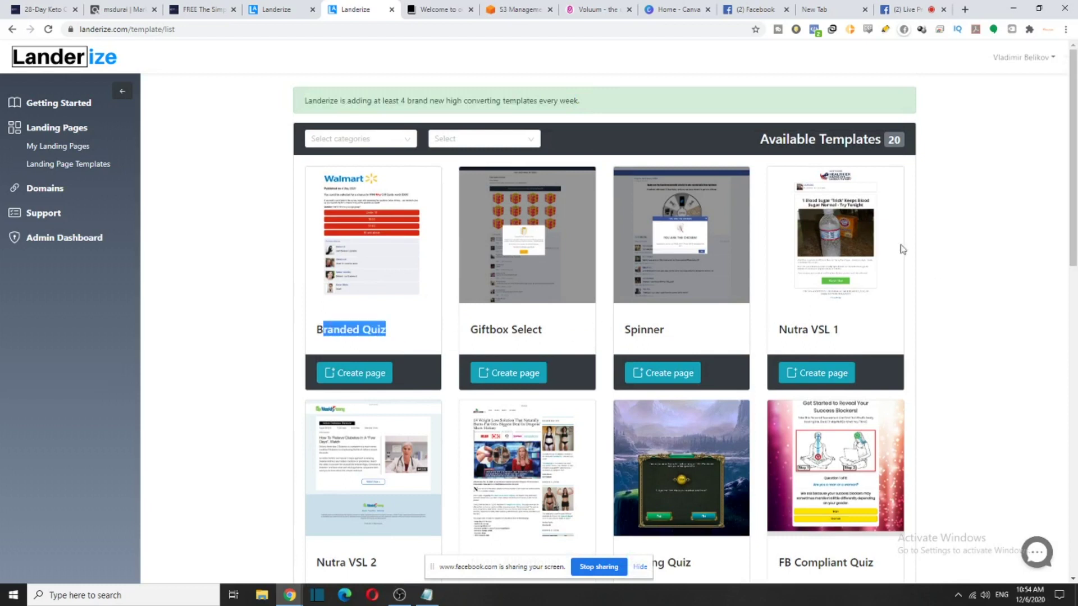
{"action": "scroll", "coordinate": [666, 451], "scroll_direction": "down", "scroll_amount": 3}
{"action": "scroll", "coordinate": [711, 267], "scroll_direction": "up", "scroll_amount": 2}
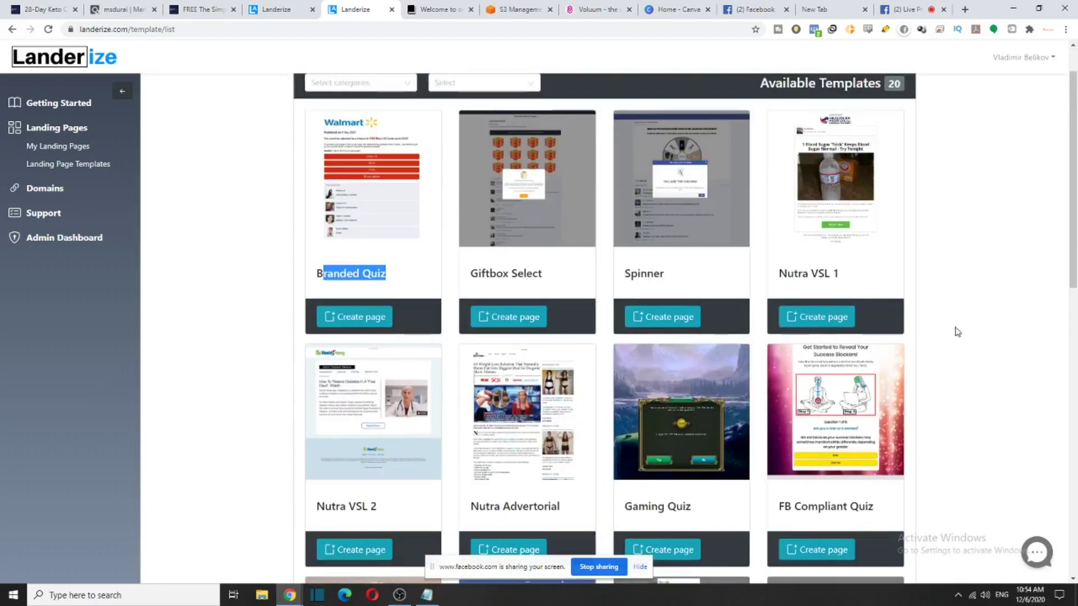
{"action": "left_click", "coordinate": [396, 290]}
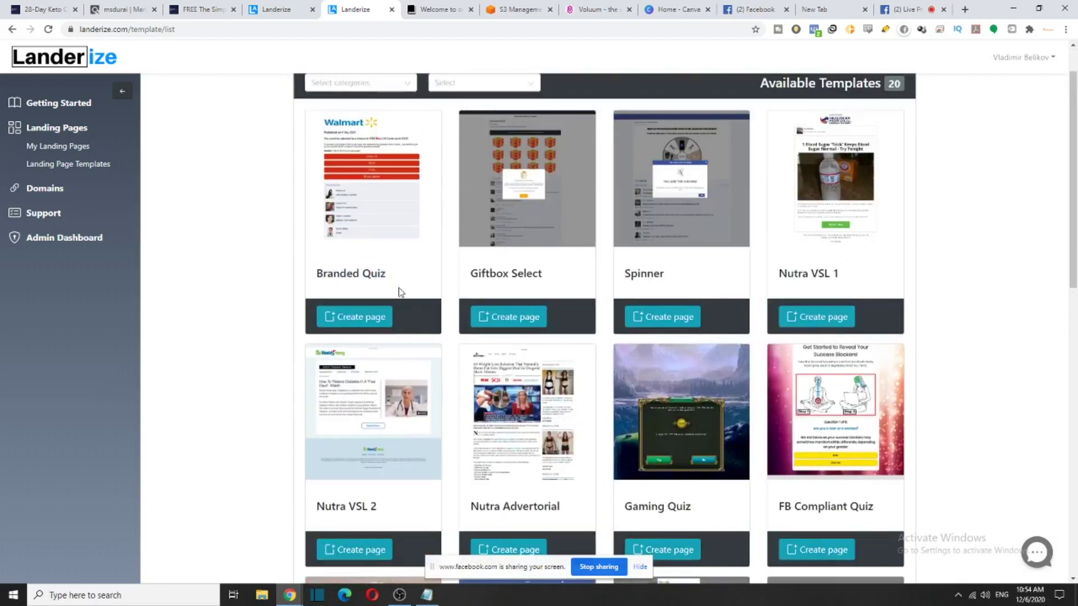
Review templates such as Branded Quiz, Giftbox Select, Spinner, Quiz Lander, CBD Advertorial and Dating Quiz
{"action": "left_click_drag", "start_coordinate": [309, 274], "coordinate": [409, 275]}
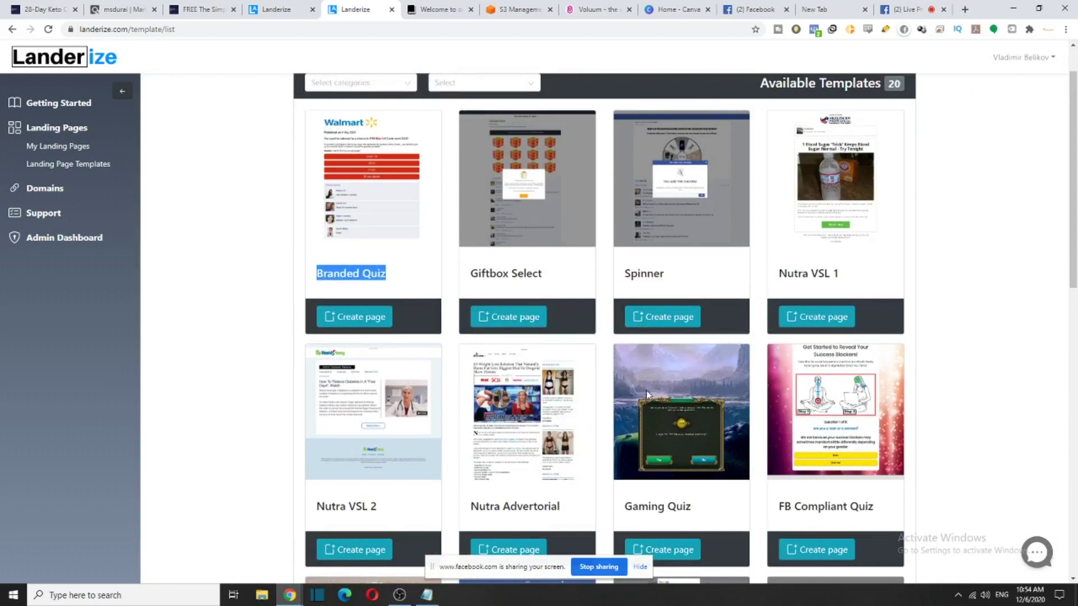
{"action": "scroll", "coordinate": [648, 413], "scroll_direction": "down", "scroll_amount": 2}
{"action": "scroll", "coordinate": [650, 337], "scroll_direction": "up", "scroll_amount": 2}
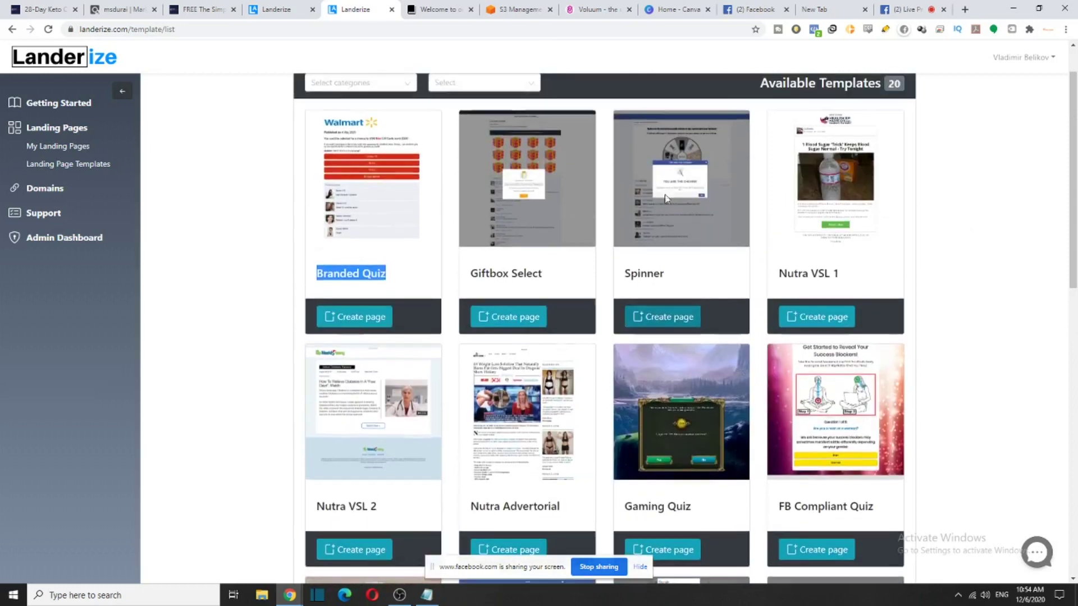
{"action": "left_click", "coordinate": [650, 275]}
{"action": "left_click_drag", "start_coordinate": [321, 274], "coordinate": [534, 276]}
{"action": "left_click_drag", "start_coordinate": [632, 275], "coordinate": [665, 276]}
{"action": "left_click", "coordinate": [815, 276]}
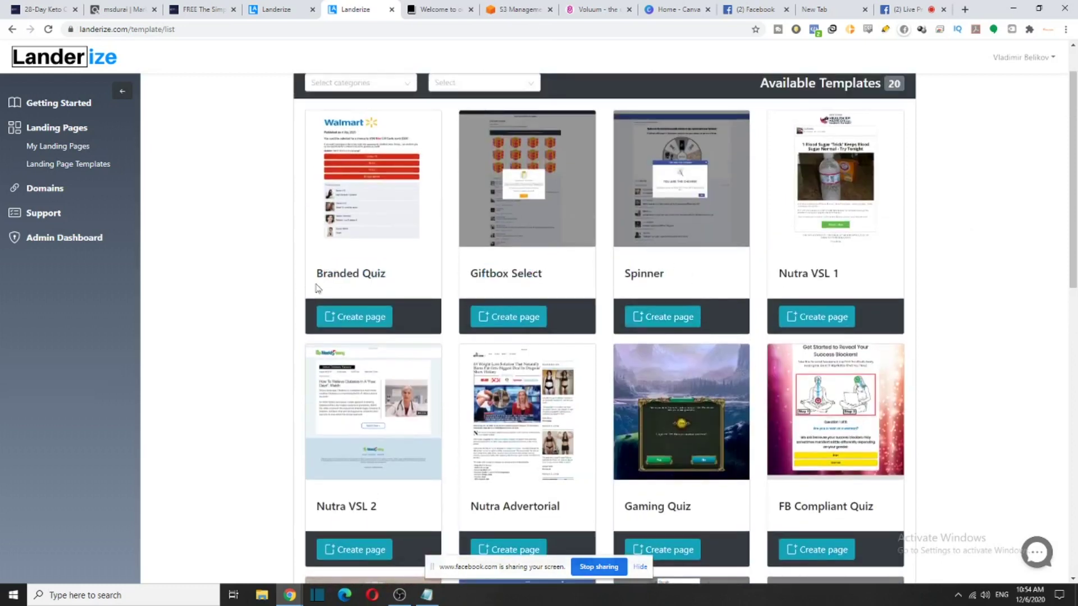
{"action": "left_click_drag", "start_coordinate": [316, 275], "coordinate": [340, 276]}
{"action": "left_click_drag", "start_coordinate": [502, 276], "coordinate": [547, 277]}
{"action": "left_click_drag", "start_coordinate": [778, 275], "coordinate": [850, 285]}
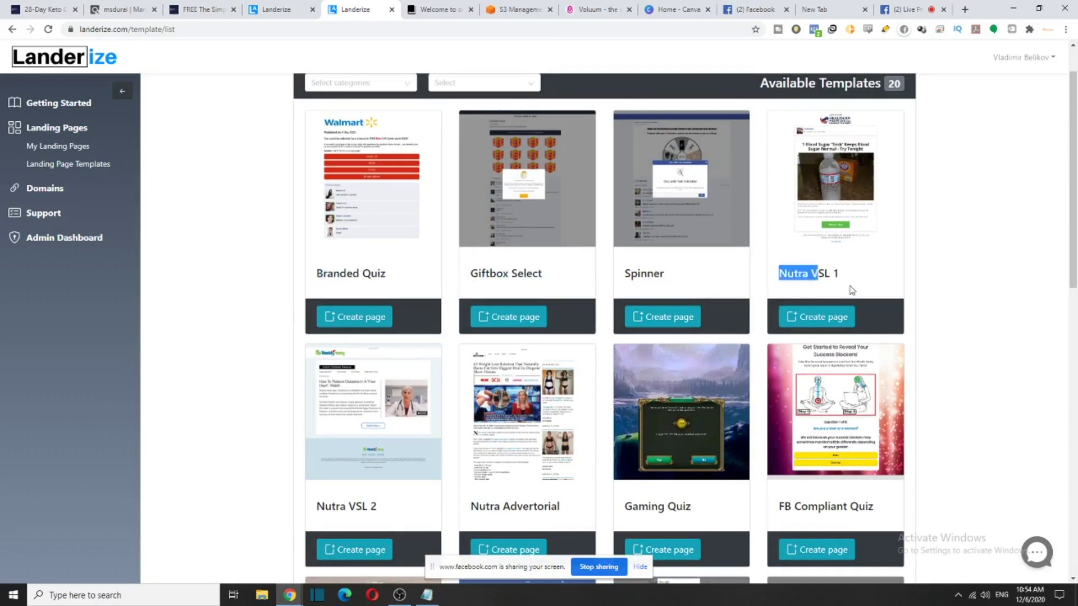
{"action": "scroll", "coordinate": [514, 434], "scroll_direction": "down", "scroll_amount": 4}
{"action": "left_click_drag", "start_coordinate": [667, 281], "coordinate": [692, 282]}
{"action": "left_click_drag", "start_coordinate": [835, 281], "coordinate": [876, 284]}
{"action": "scroll", "coordinate": [659, 378], "scroll_direction": "down", "scroll_amount": 4}
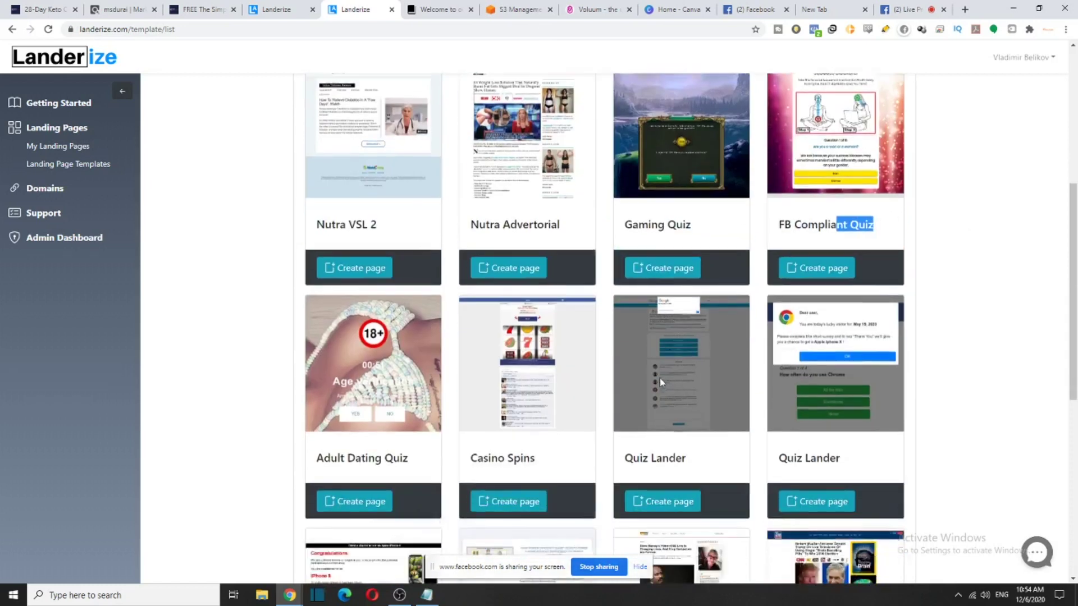
{"action": "left_click_drag", "start_coordinate": [336, 293], "coordinate": [409, 292]}
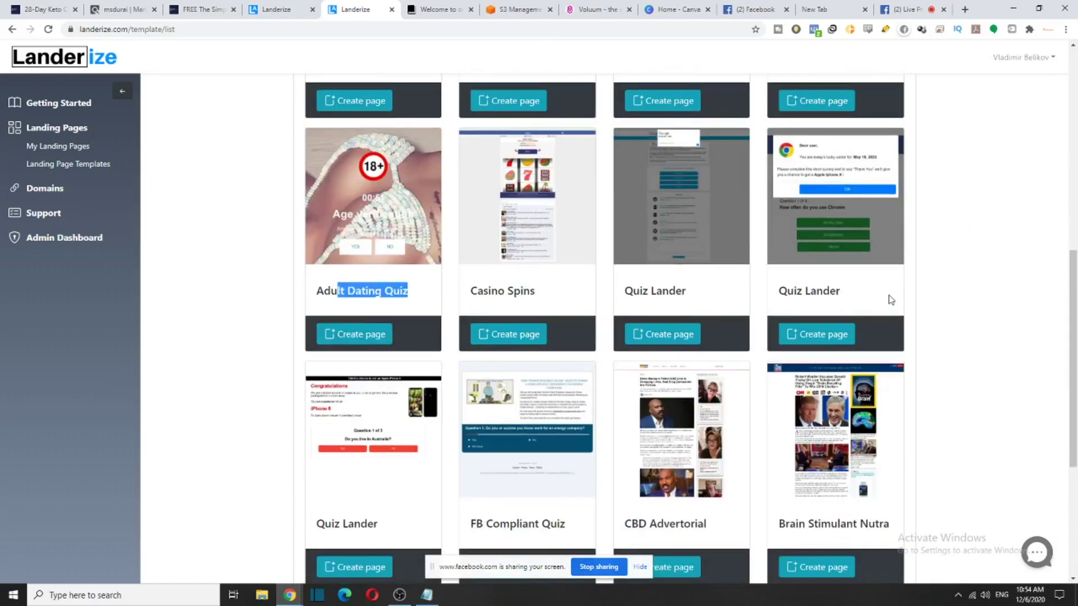
{"action": "left_click_drag", "start_coordinate": [812, 293], "coordinate": [840, 293]}
{"action": "scroll", "coordinate": [619, 403], "scroll_direction": "down", "scroll_amount": 1}
{"action": "scroll", "coordinate": [619, 403], "scroll_direction": "down", "scroll_amount": 2}
{"action": "left_click_drag", "start_coordinate": [499, 355], "coordinate": [613, 360]}
{"action": "left_click_drag", "start_coordinate": [316, 357], "coordinate": [425, 362]}
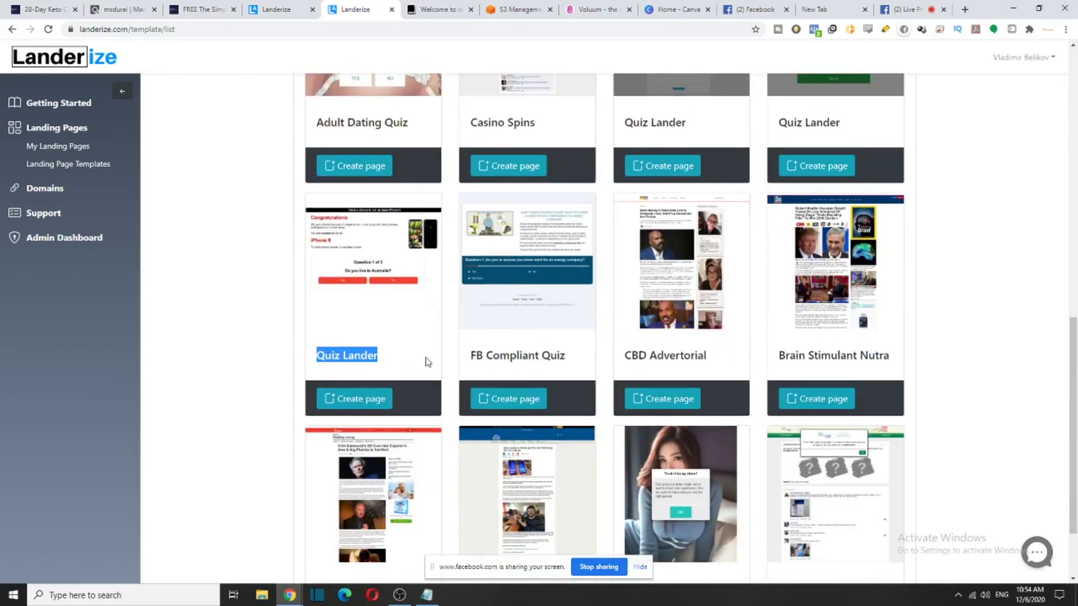
{"action": "left_click_drag", "start_coordinate": [663, 357], "coordinate": [764, 359]}
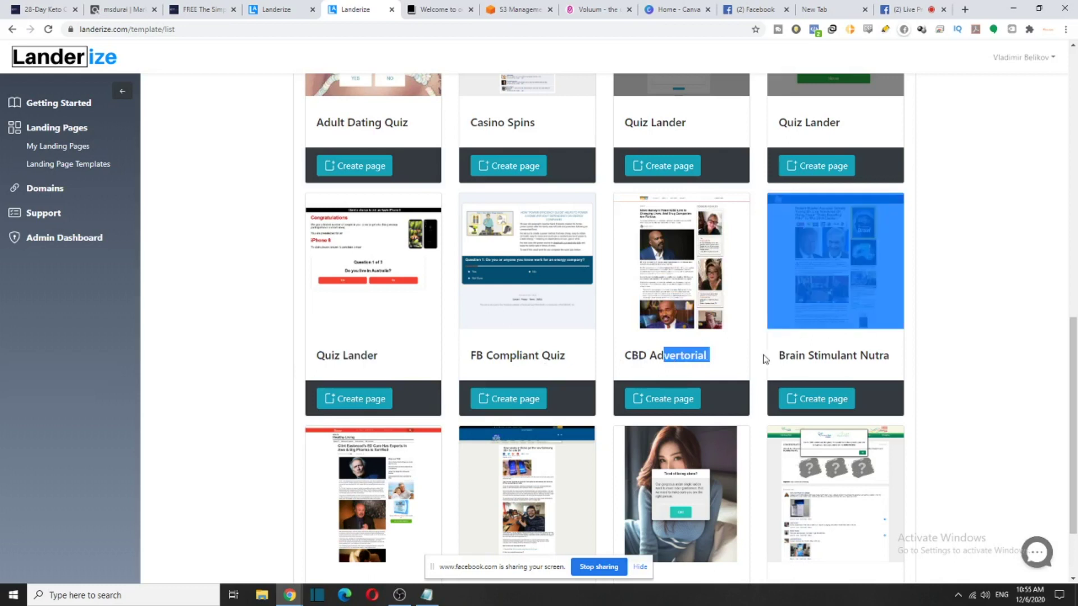
{"action": "left_click_drag", "start_coordinate": [875, 355], "coordinate": [821, 355]}
{"action": "scroll", "coordinate": [753, 385], "scroll_direction": "down", "scroll_amount": 2}
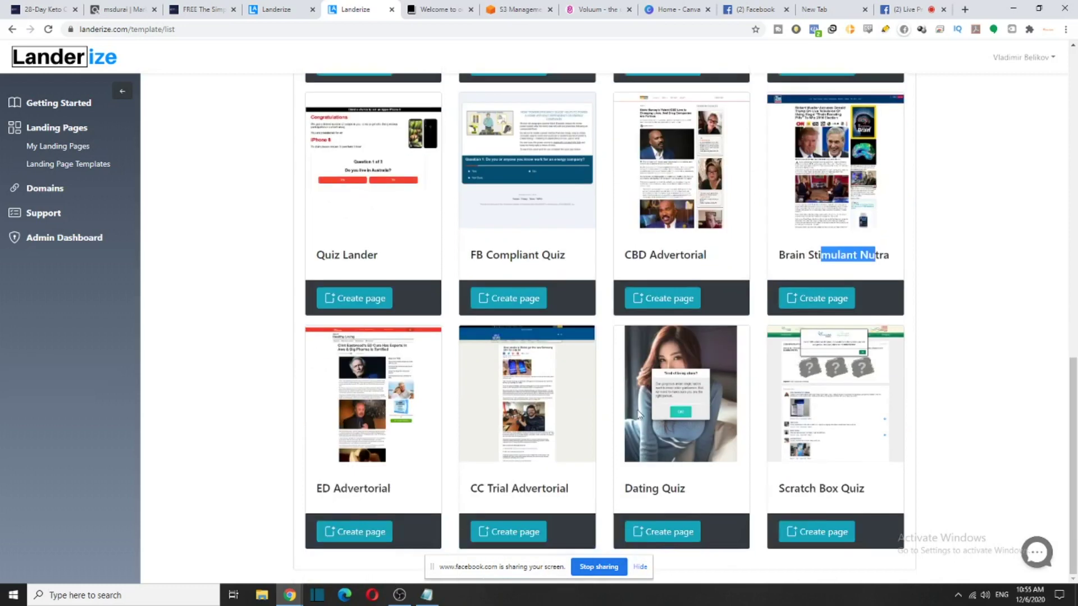
{"action": "left_click_drag", "start_coordinate": [645, 488], "coordinate": [680, 488]}
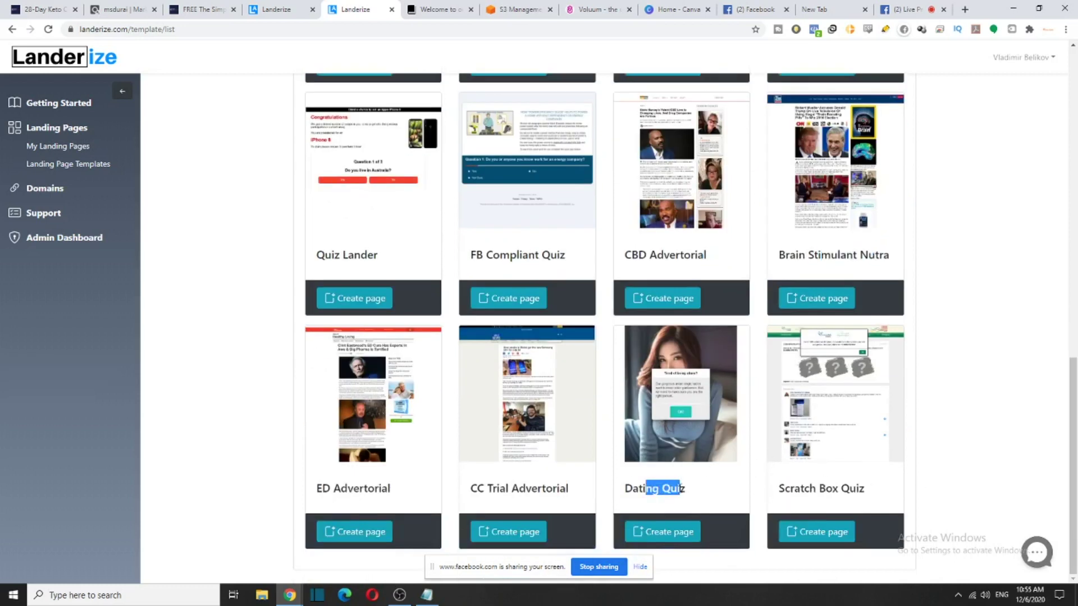
Create a new page from the FB Compliant Quiz template
{"action": "scroll", "coordinate": [403, 448], "scroll_direction": "up", "scroll_amount": 7}
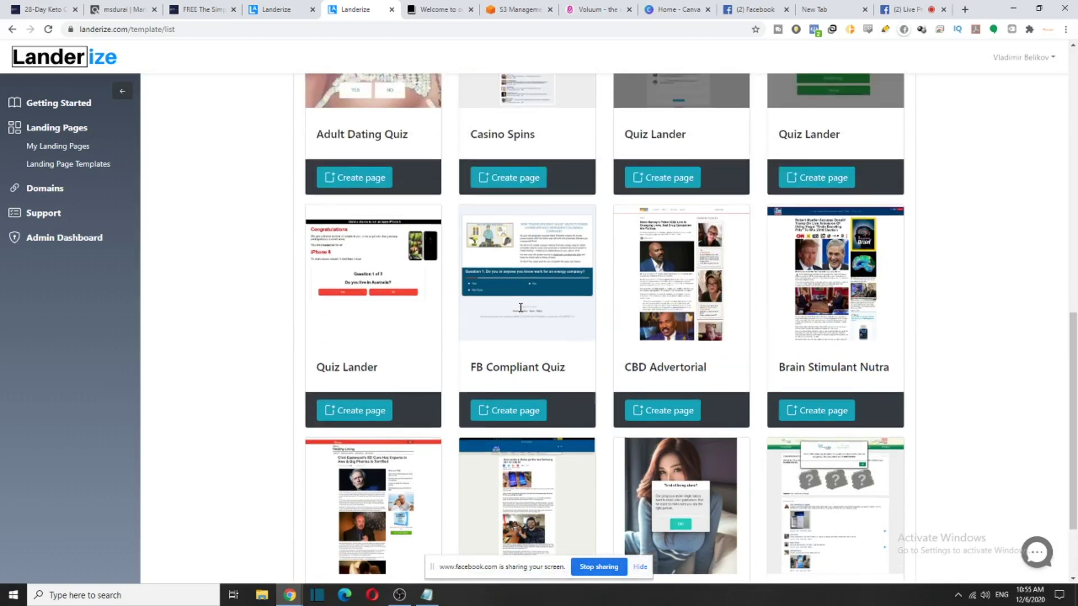
{"action": "scroll", "coordinate": [519, 311], "scroll_direction": "up", "scroll_amount": 4}
{"action": "scroll", "coordinate": [517, 307], "scroll_direction": "down", "scroll_amount": 7}
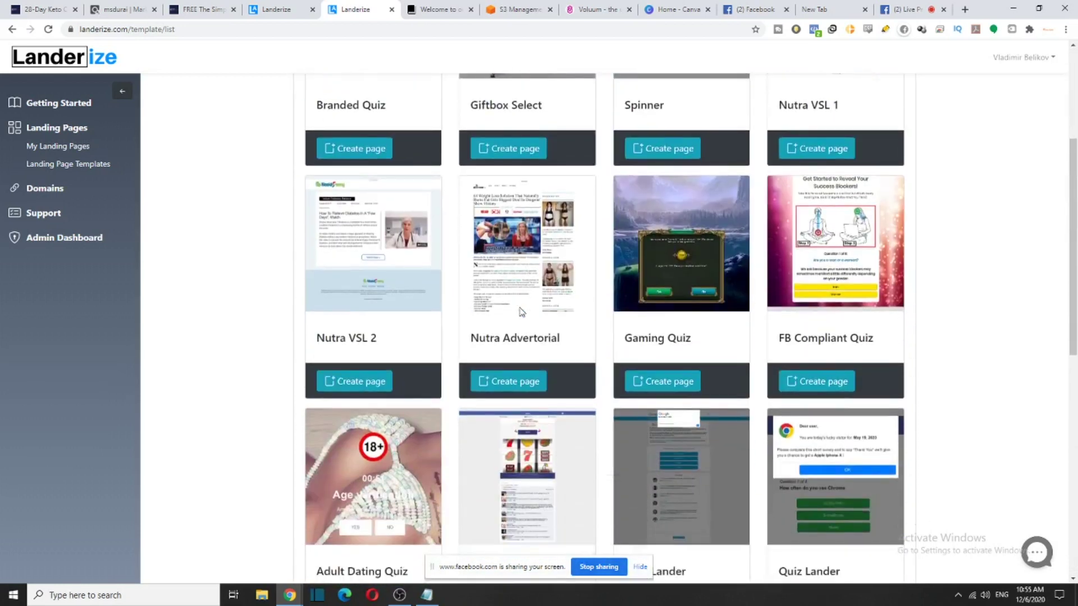
{"action": "scroll", "coordinate": [520, 310], "scroll_direction": "down", "scroll_amount": 3}
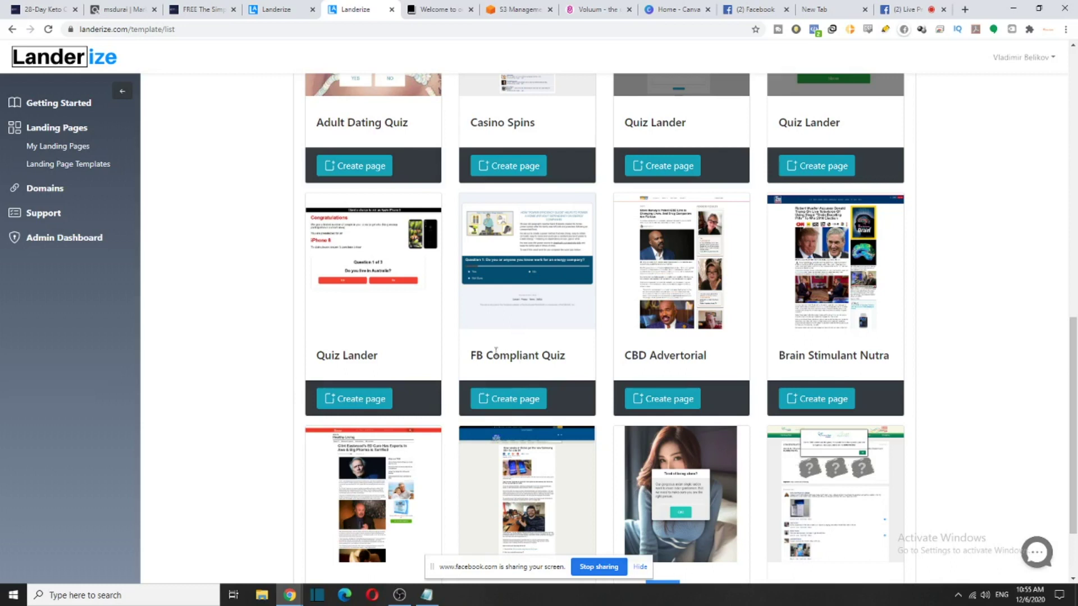
{"action": "left_click_drag", "start_coordinate": [471, 355], "coordinate": [570, 356]}
{"action": "scroll", "coordinate": [565, 354], "scroll_direction": "up", "scroll_amount": 2}
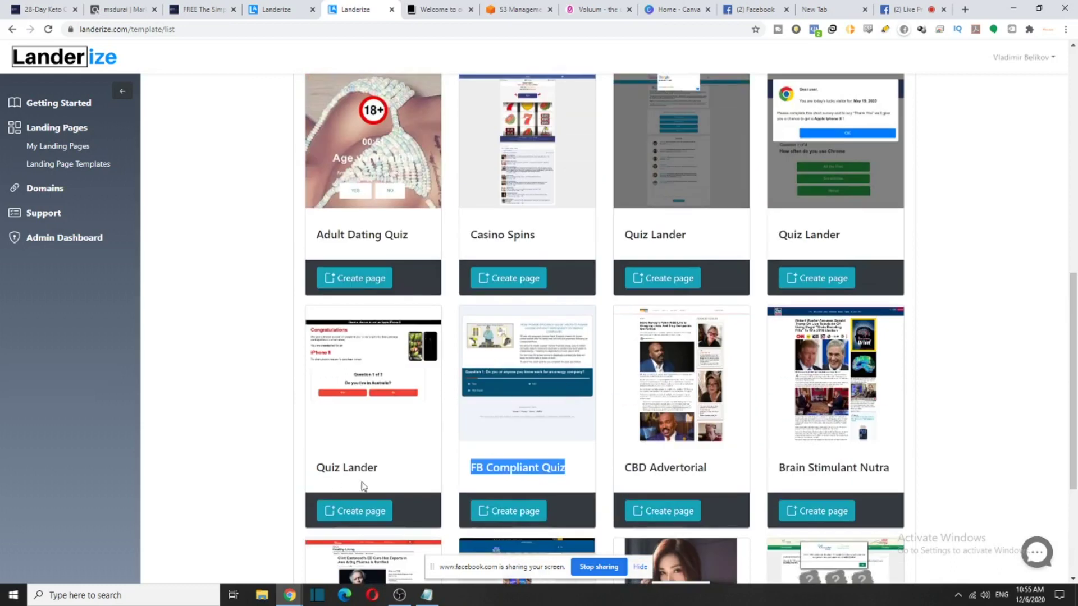
{"action": "scroll", "coordinate": [497, 408], "scroll_direction": "up", "scroll_amount": 10}
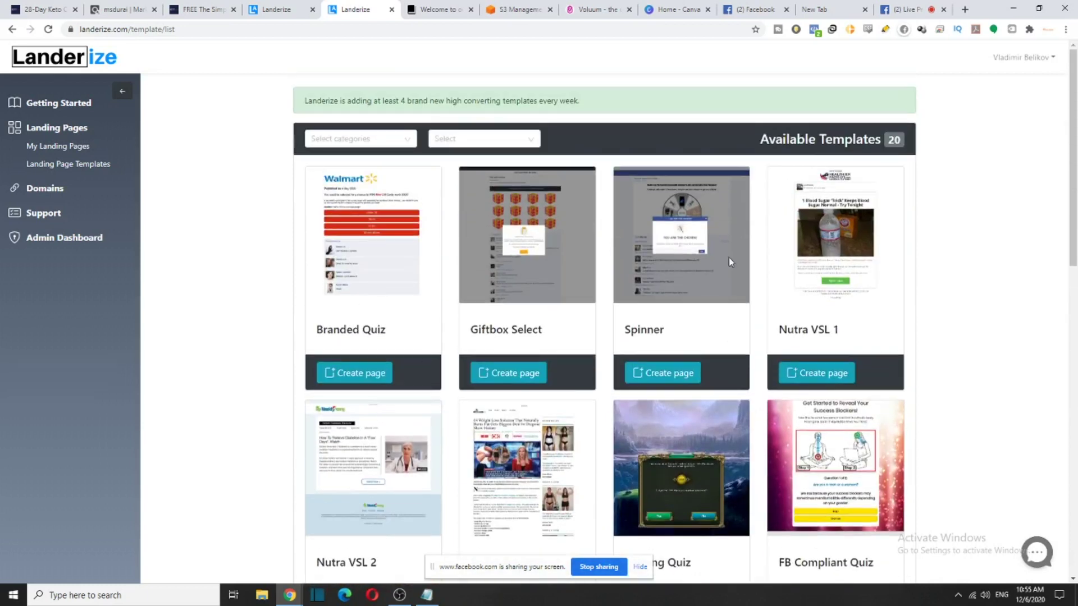
{"action": "left_click_drag", "start_coordinate": [793, 329], "coordinate": [866, 337]}
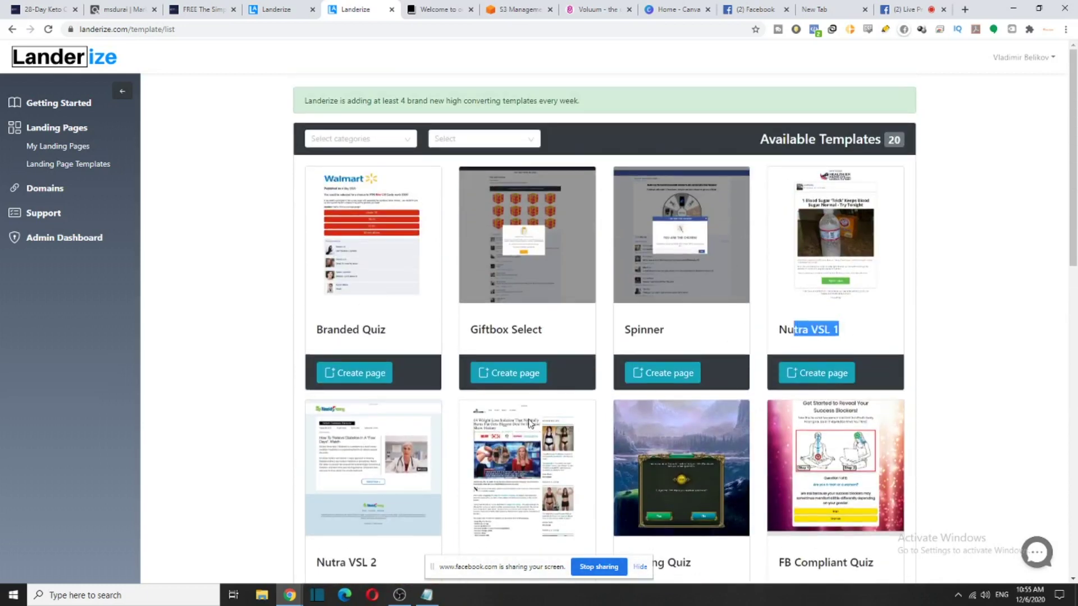
{"action": "scroll", "coordinate": [527, 402], "scroll_direction": "down", "scroll_amount": 2}
{"action": "scroll", "coordinate": [527, 382], "scroll_direction": "down", "scroll_amount": 1}
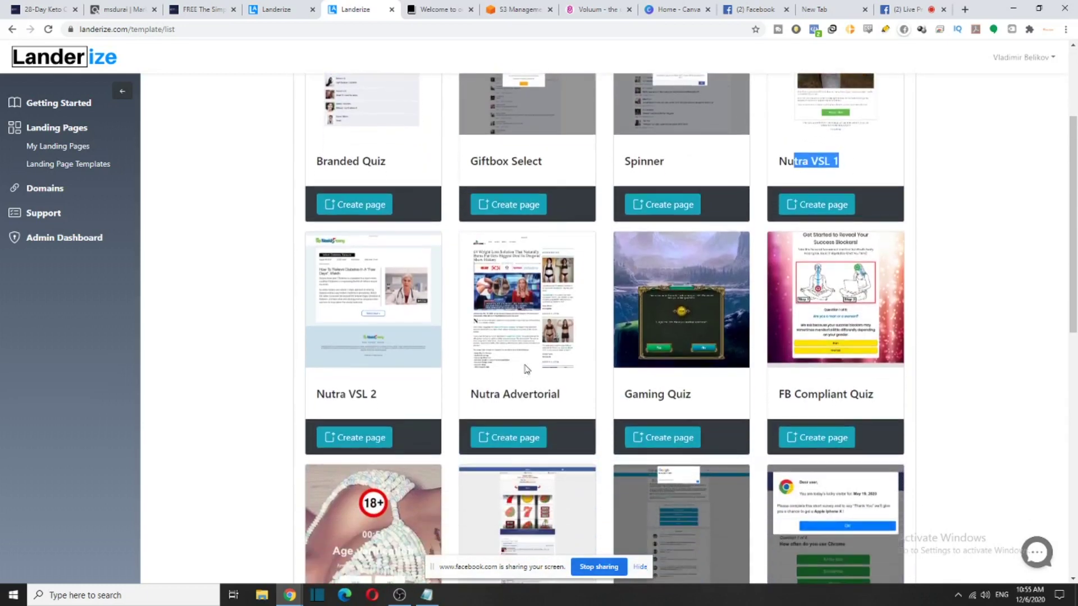
{"action": "scroll", "coordinate": [527, 369], "scroll_direction": "down", "scroll_amount": 9}
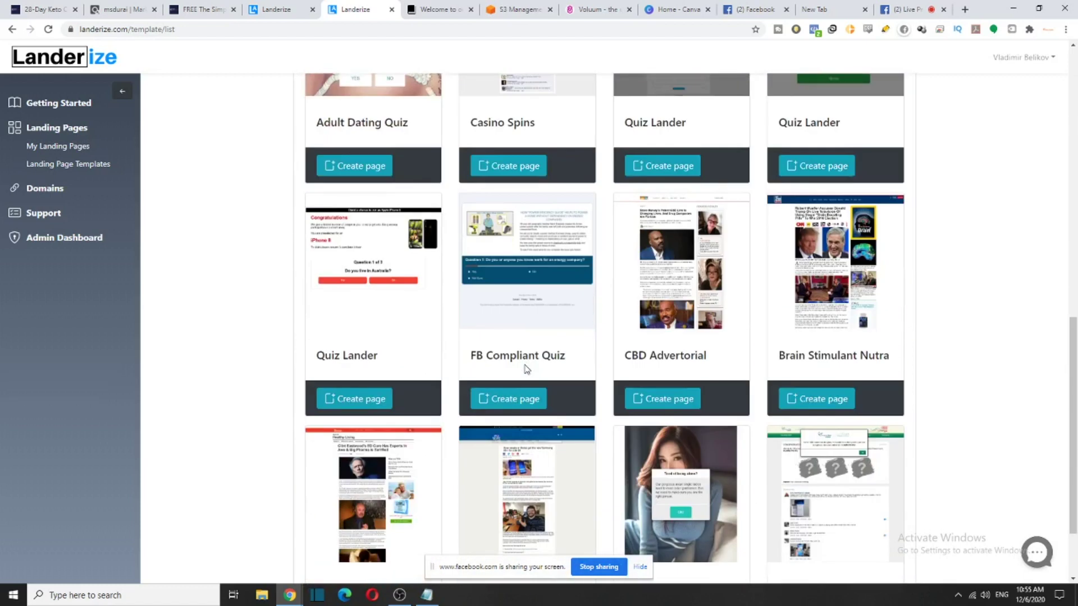
{"action": "scroll", "coordinate": [527, 369], "scroll_direction": "up", "scroll_amount": 2}
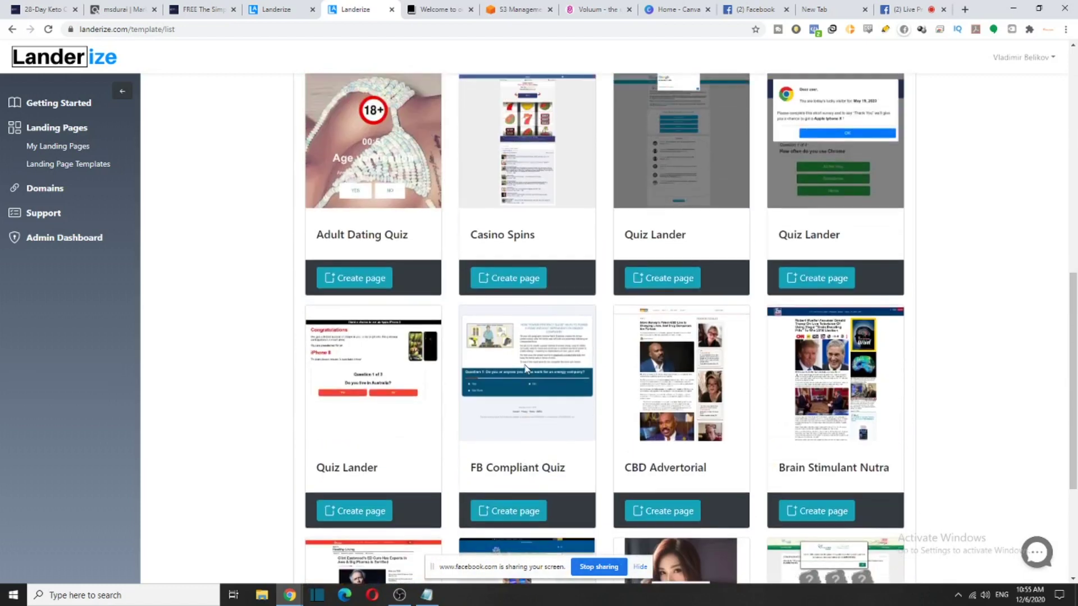
{"action": "left_click", "coordinate": [515, 516]}
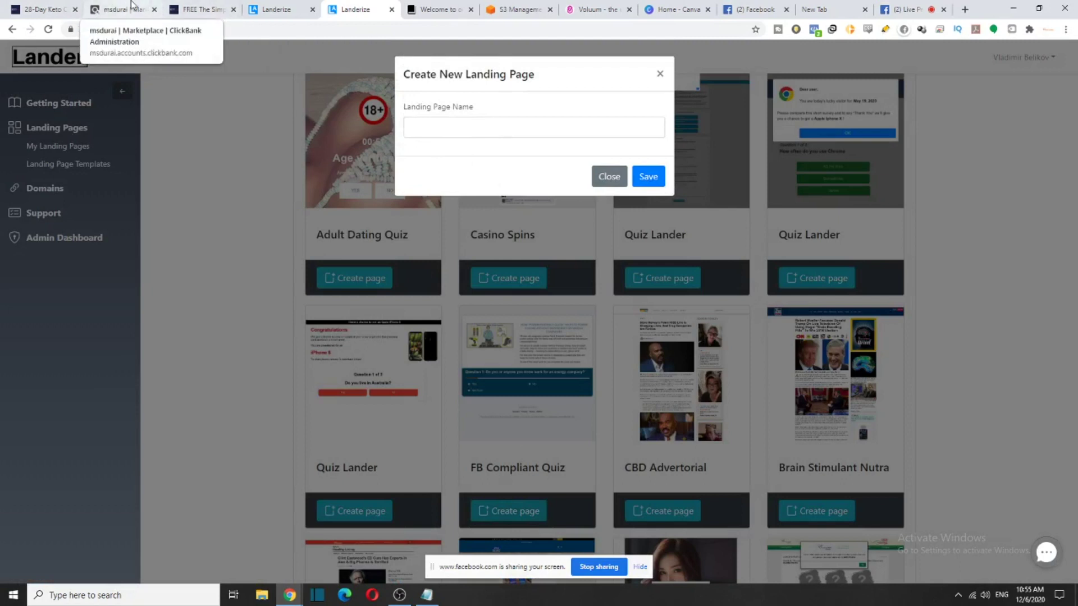
Copy the 28-Day Keto offer's domain and paste it into the Landing Page Name field
{"action": "left_click_drag", "start_coordinate": [134, 5], "coordinate": [63, 4]}
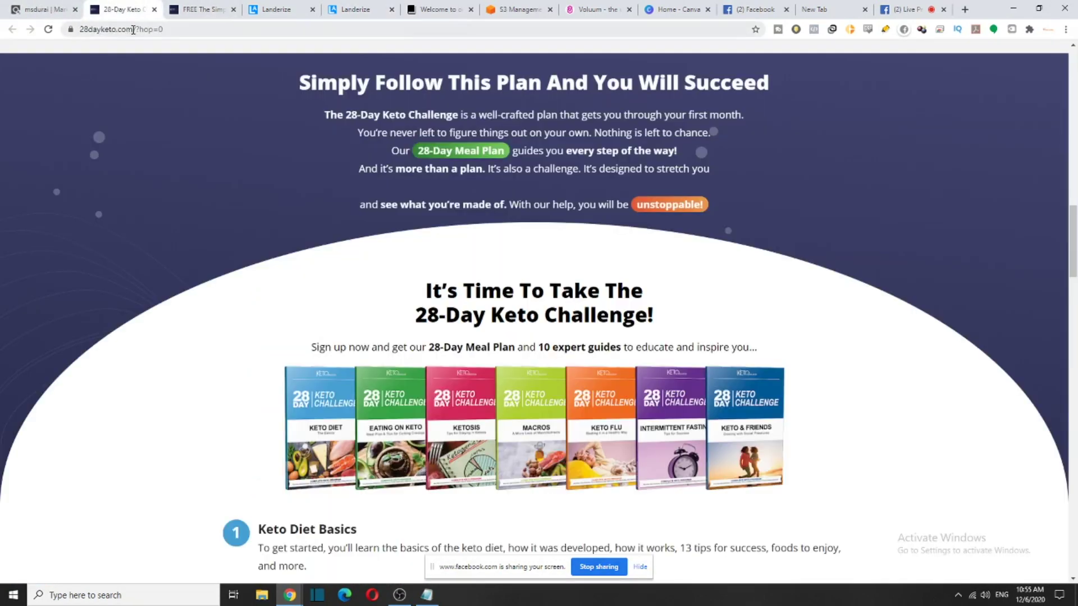
{"action": "left_click_drag", "start_coordinate": [133, 29], "coordinate": [110, 28]}
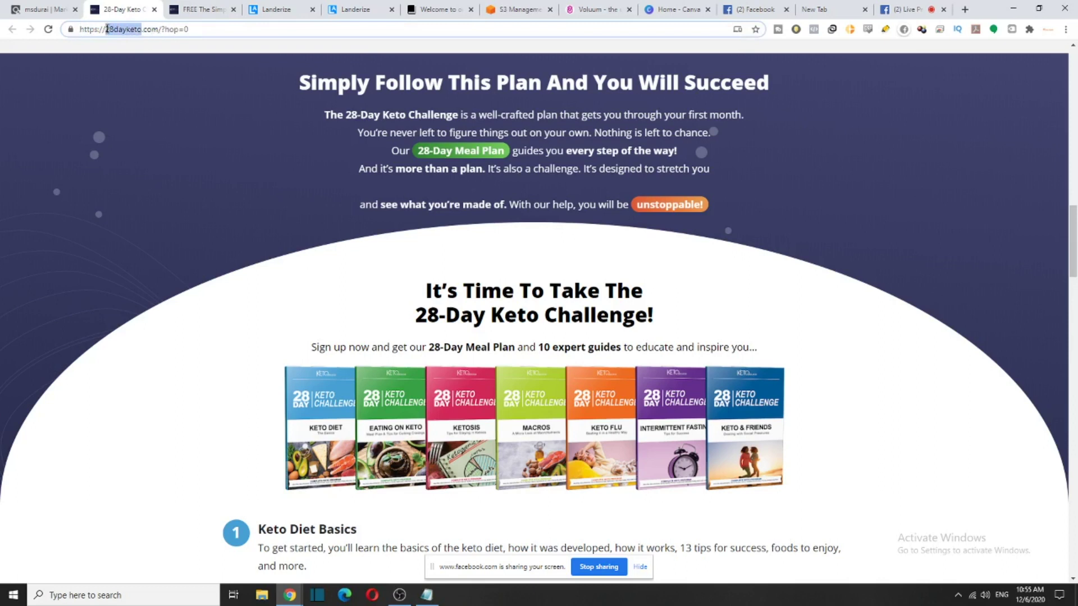
{"action": "left_click", "coordinate": [360, 9]}
{"action": "type", "text": "28dayketo"}
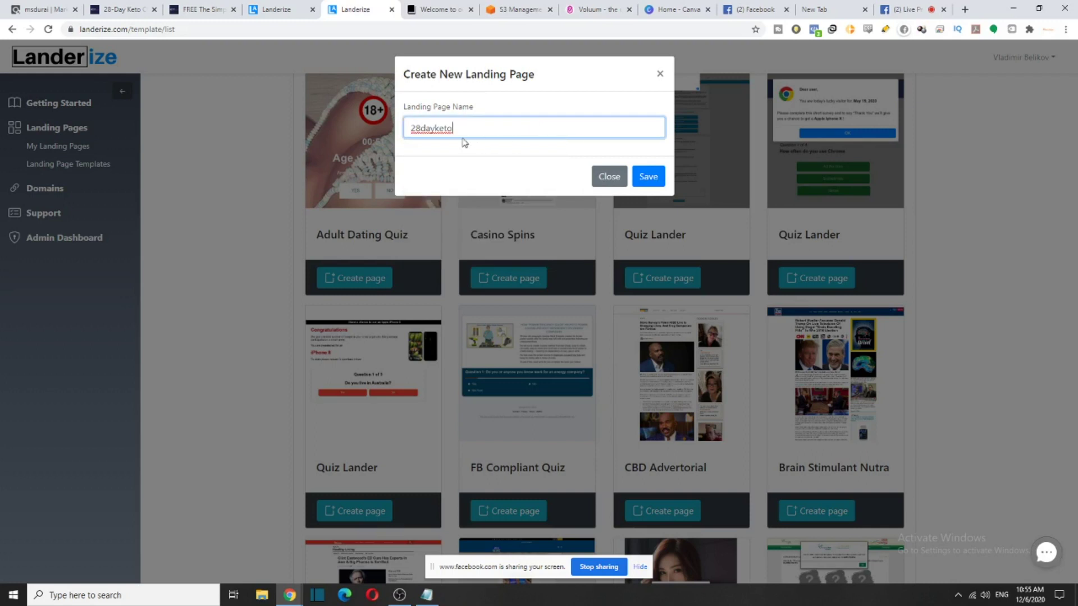
Edit the name to '28 Day Keto' and save the new page
{"action": "left_click", "coordinate": [421, 128]}
{"action": "left_click", "coordinate": [429, 128]}
{"action": "key", "text": "BackSpace"}
{"action": "type", "text": "D"}
{"action": "key", "text": "Right"}
{"action": "key", "text": "Right"}
{"action": "type", "text": "k"}
{"action": "key", "text": "BackSpace"}
{"action": "type", "text": "K"}
{"action": "left_click", "coordinate": [649, 177]}
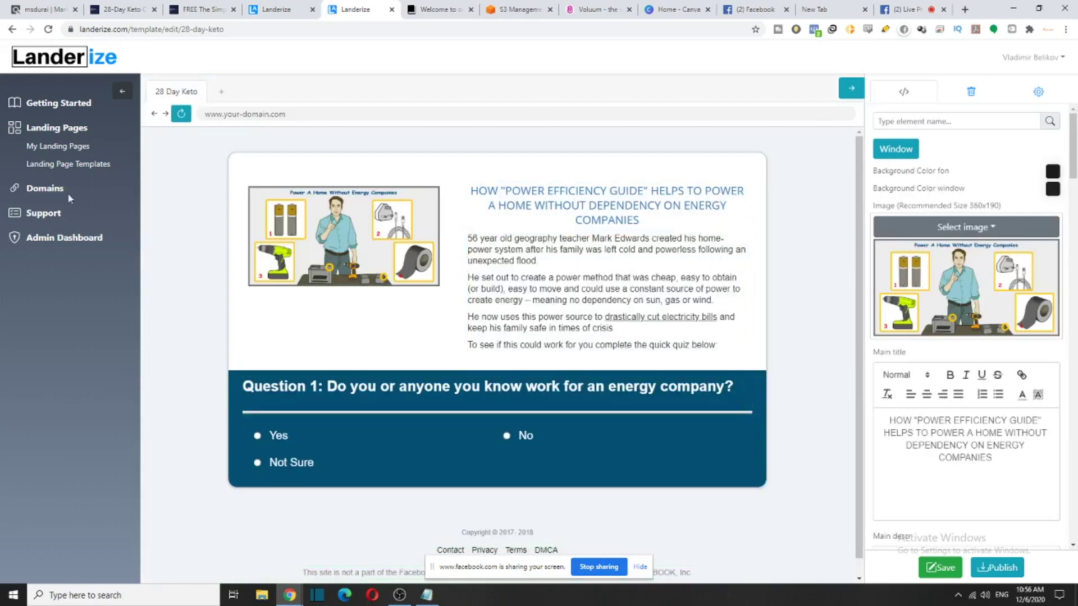
Duplicate the main heading as 'Main title2' and place it beneath the original
{"action": "left_click", "coordinate": [573, 225]}
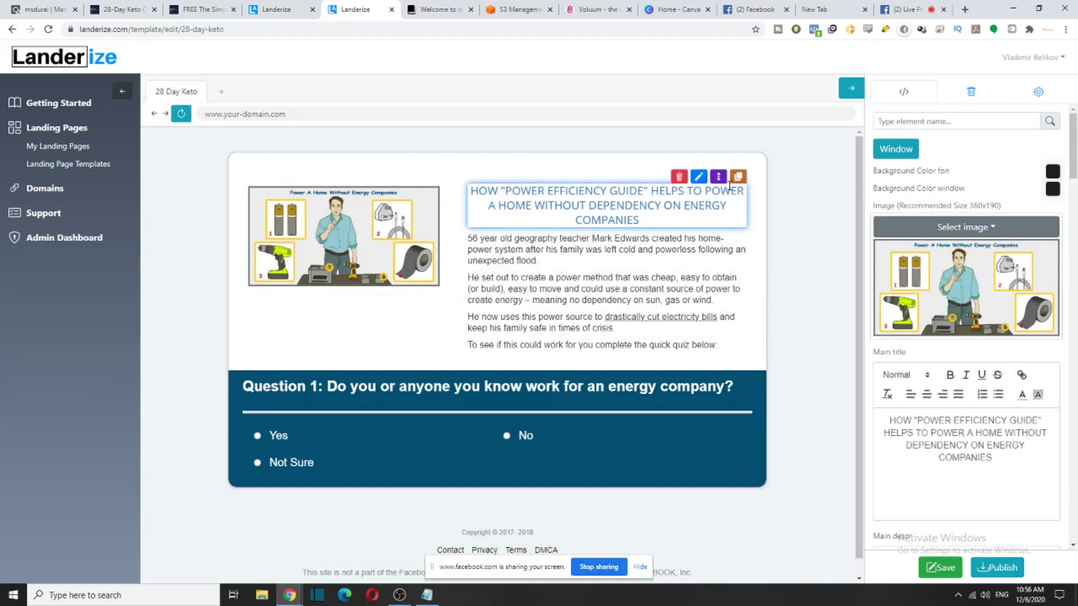
{"action": "left_click", "coordinate": [737, 178]}
{"action": "left_click", "coordinate": [542, 115]}
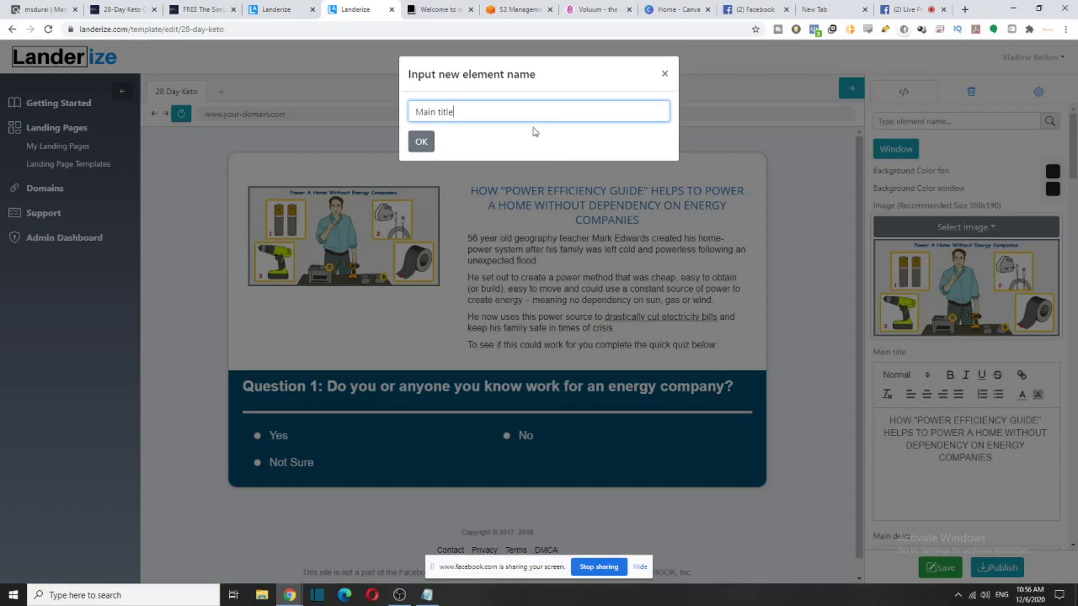
{"action": "type", "text": "2"}
{"action": "left_click", "coordinate": [422, 145]}
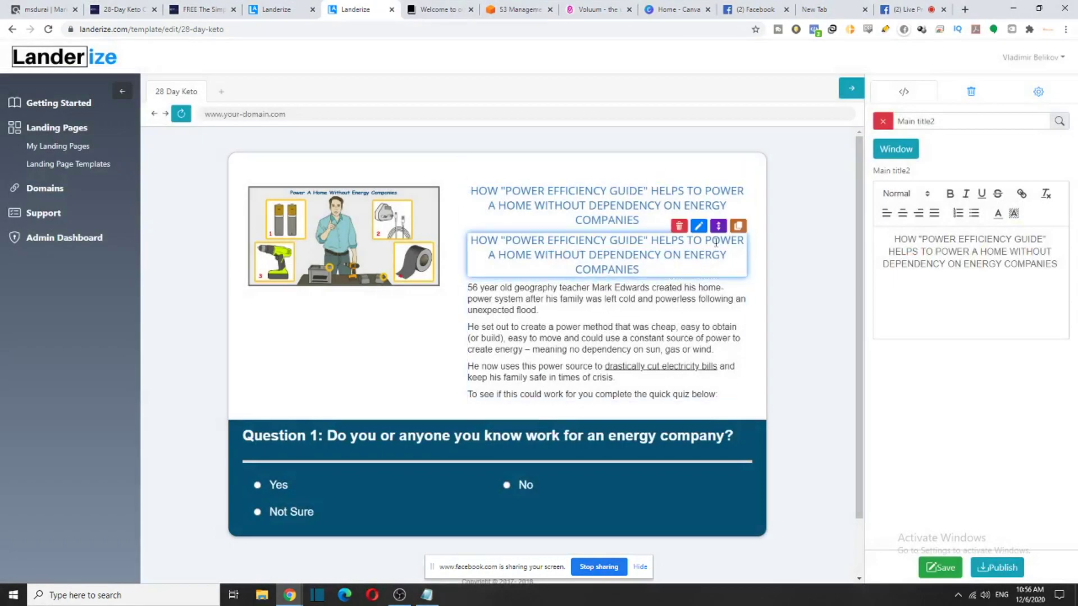
{"action": "left_click_drag", "start_coordinate": [716, 241], "coordinate": [692, 242]}
Type 'FDSA' into the copy and apply bold, italic, underline, strikethrough and a link
{"action": "left_click_drag", "start_coordinate": [1010, 251], "coordinate": [933, 214]}
{"action": "type", "text": "FDSA"}
{"action": "left_click", "coordinate": [949, 194]}
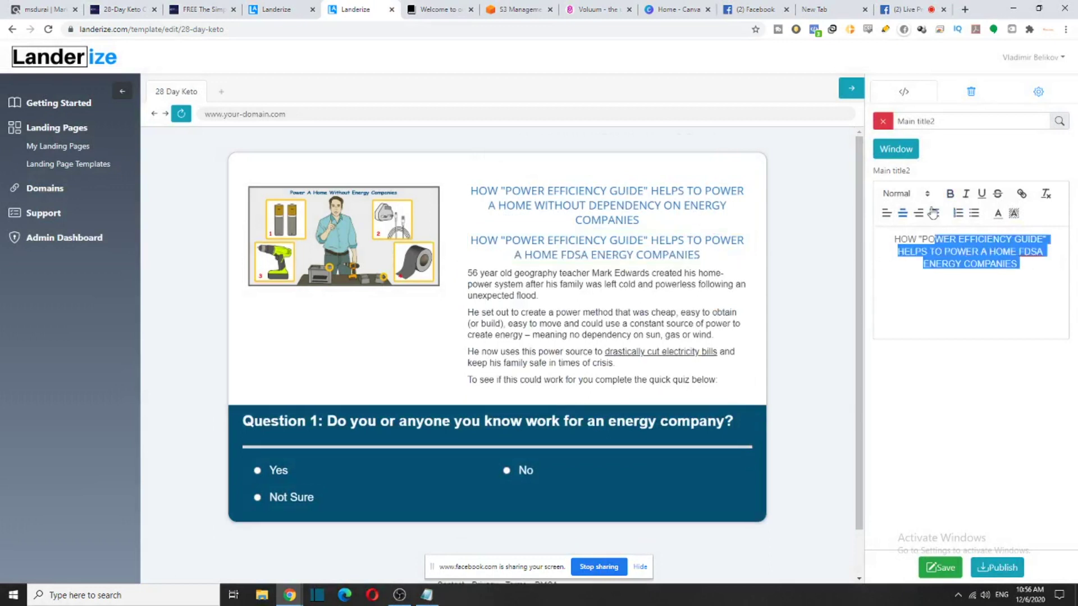
{"action": "left_click", "coordinate": [950, 194]}
{"action": "left_click", "coordinate": [966, 194]}
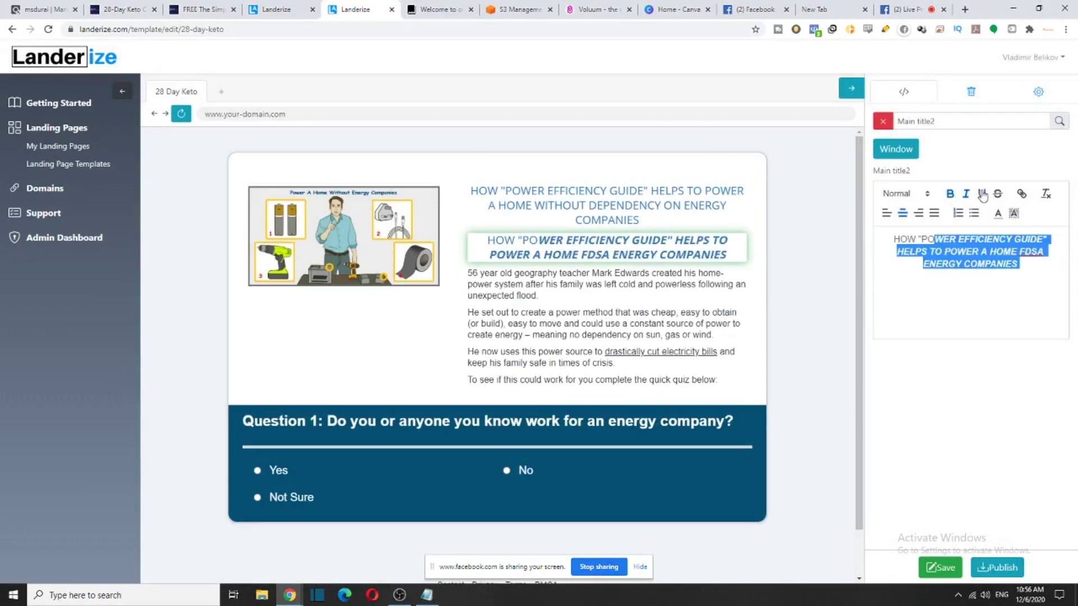
{"action": "left_click", "coordinate": [982, 194]}
{"action": "left_click", "coordinate": [997, 194]}
{"action": "left_click", "coordinate": [1021, 193]}
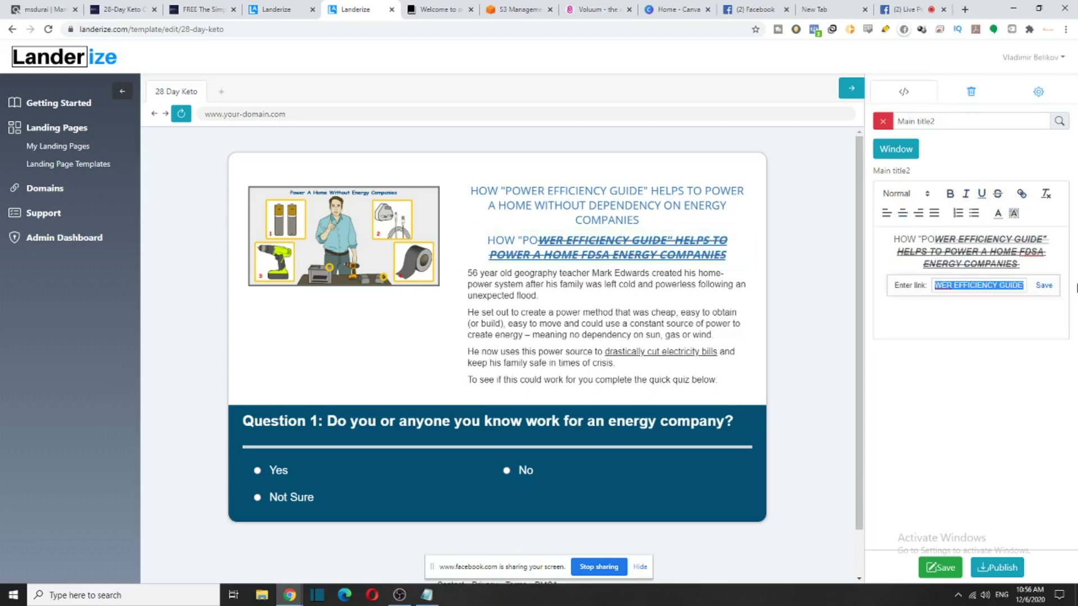
Make the second title's text red and give it a background colour
{"action": "left_click", "coordinate": [997, 213]}
{"action": "left_click", "coordinate": [1009, 227]}
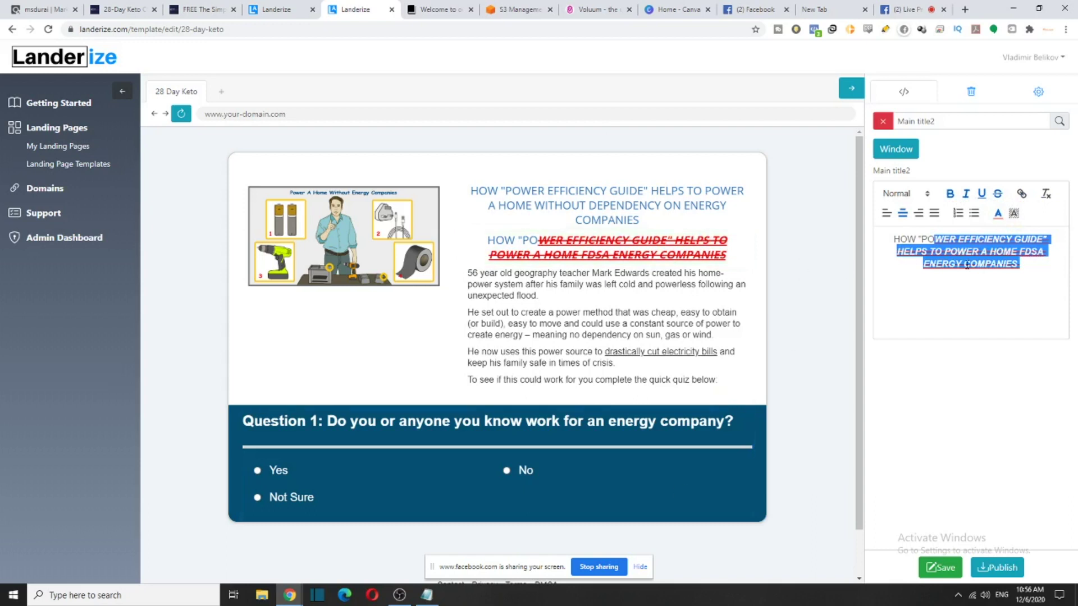
{"action": "left_click", "coordinate": [1013, 220]}
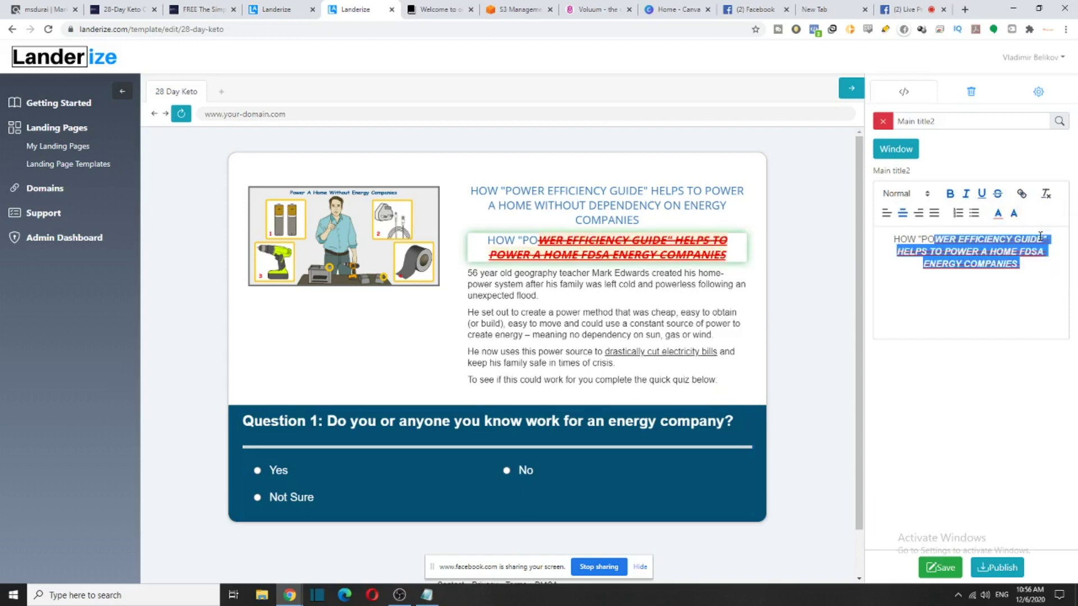
{"action": "left_click", "coordinate": [1038, 243]}
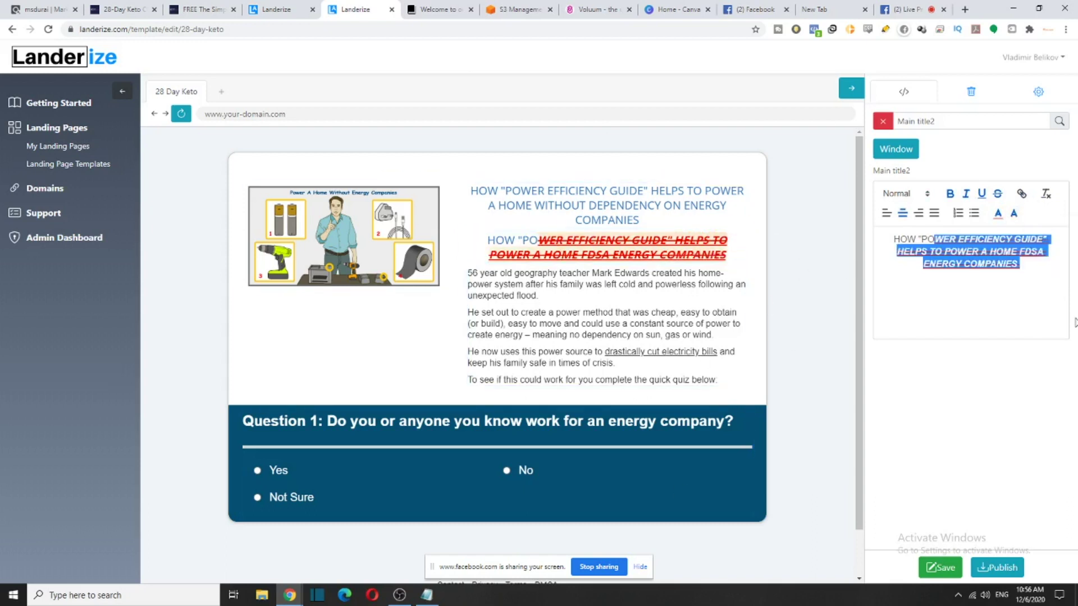
Clear all the second title's text and delete its empty block
{"action": "left_click", "coordinate": [1041, 273]}
{"action": "left_click_drag", "start_coordinate": [1041, 273], "coordinate": [792, 226]}
{"action": "key", "text": "BackSpace"}
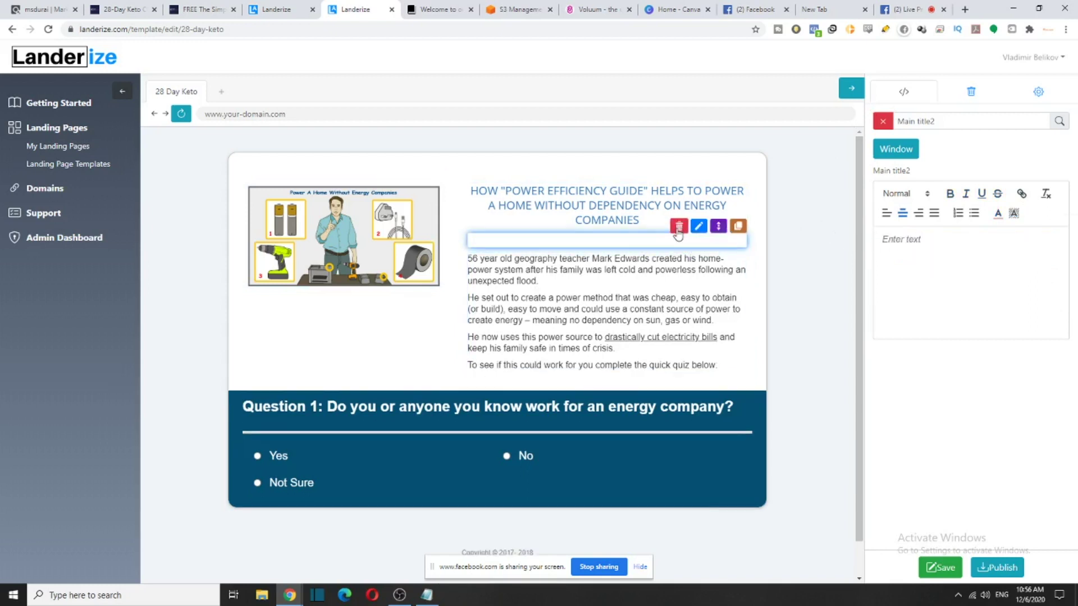
{"action": "left_click", "coordinate": [677, 229]}
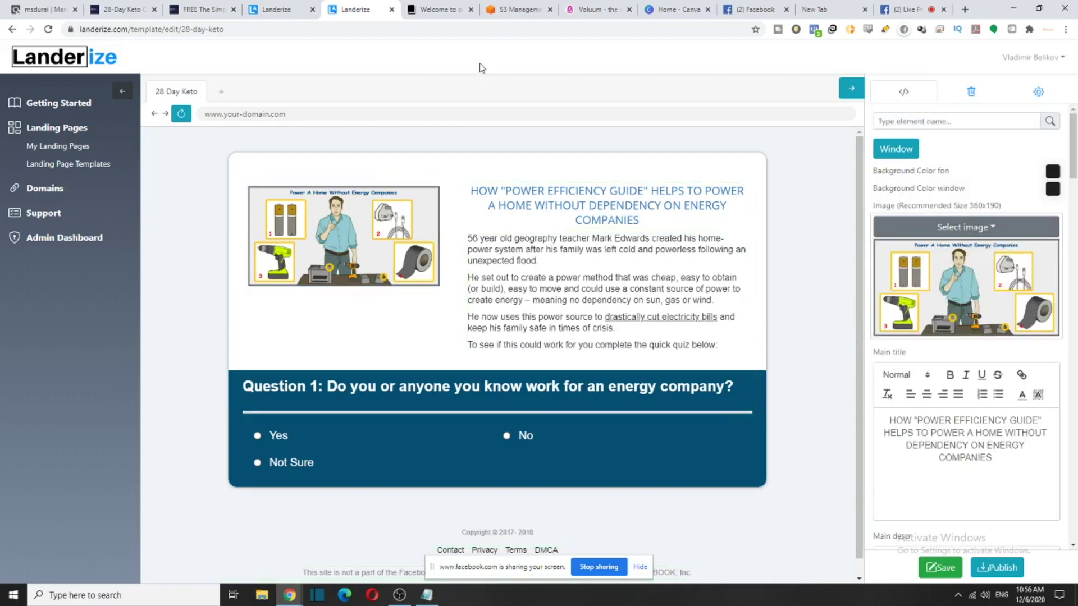
Copy the heading 'It's The Brand New Ketogenic Guide For Anybody' from the keto cookbook page
{"action": "scroll", "coordinate": [642, 355], "scroll_direction": "down", "scroll_amount": 1}
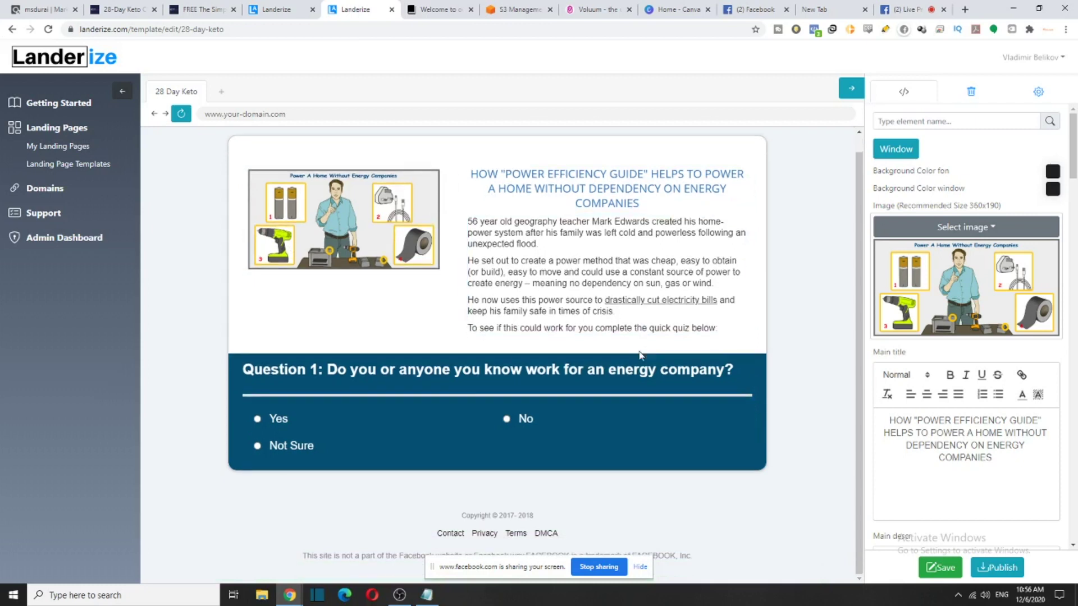
{"action": "scroll", "coordinate": [641, 354], "scroll_direction": "up", "scroll_amount": 1}
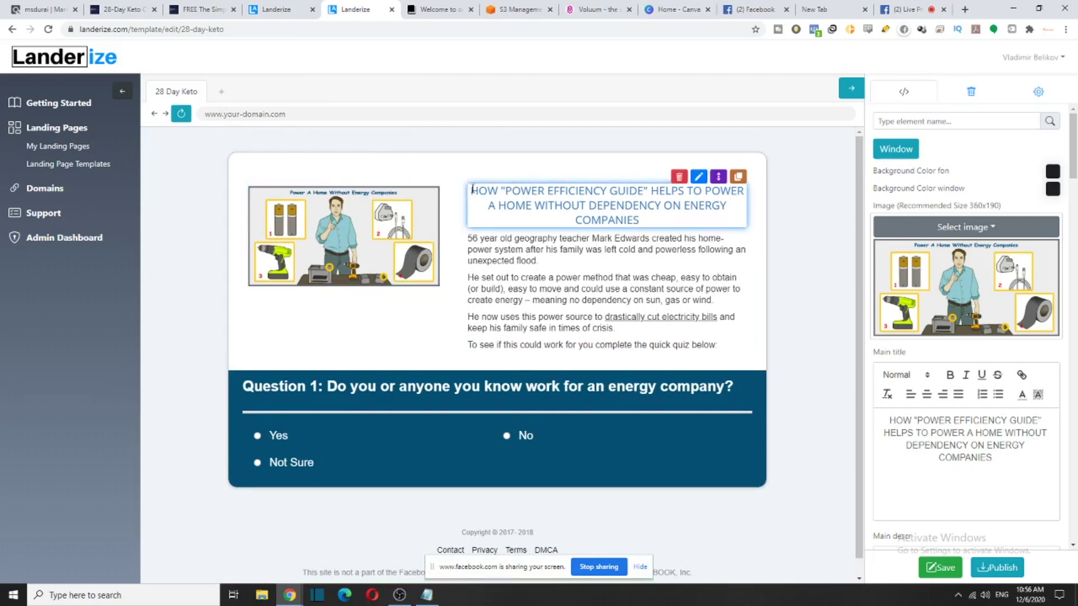
{"action": "left_click_drag", "start_coordinate": [472, 189], "coordinate": [671, 230]}
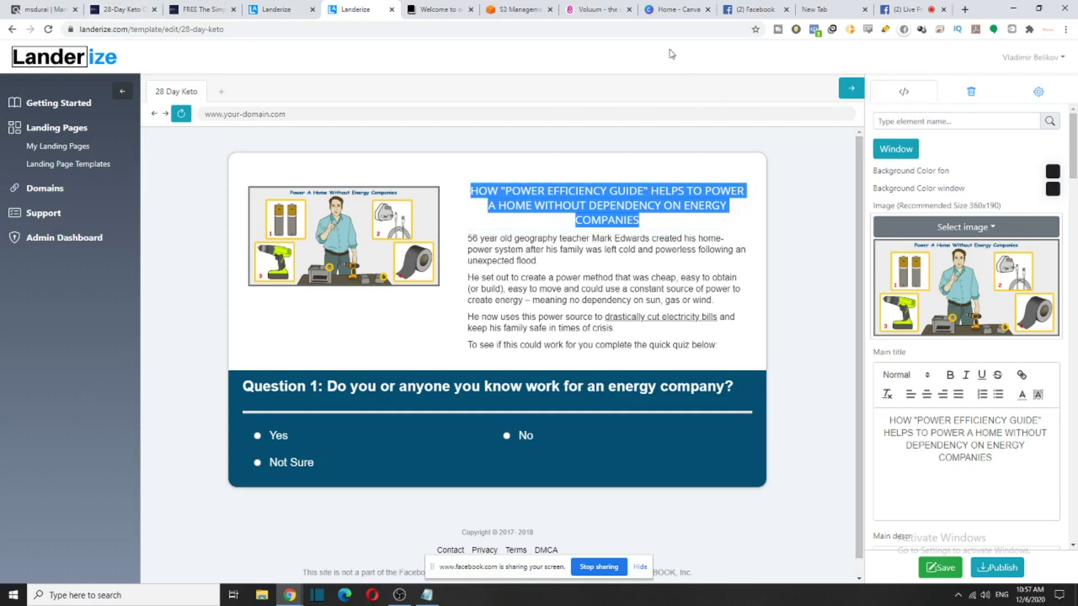
{"action": "left_click", "coordinate": [200, 5]}
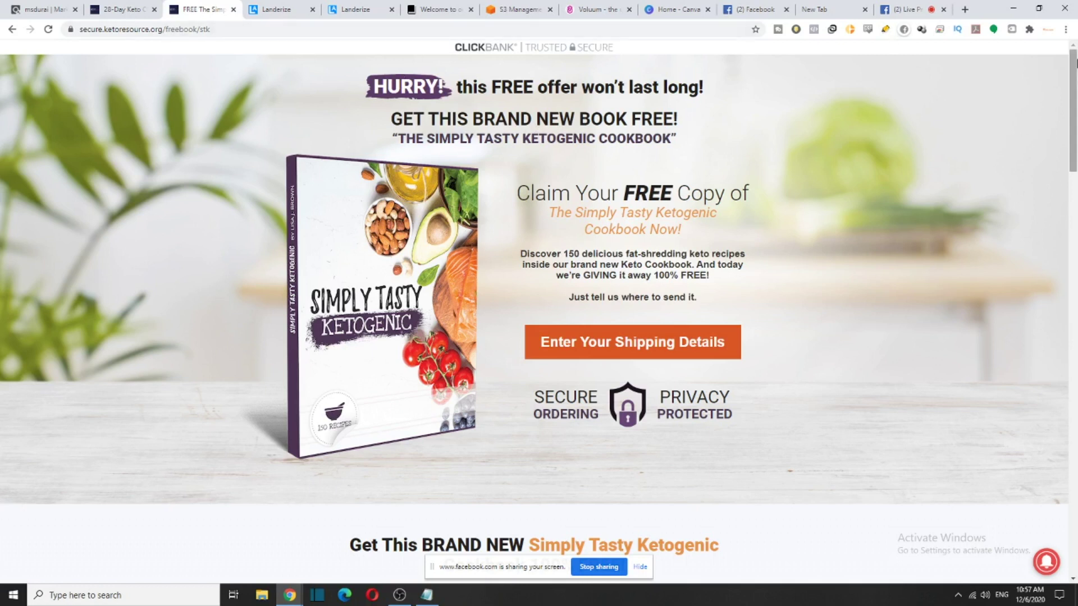
{"action": "left_click_drag", "start_coordinate": [1073, 81], "coordinate": [1074, 211]}
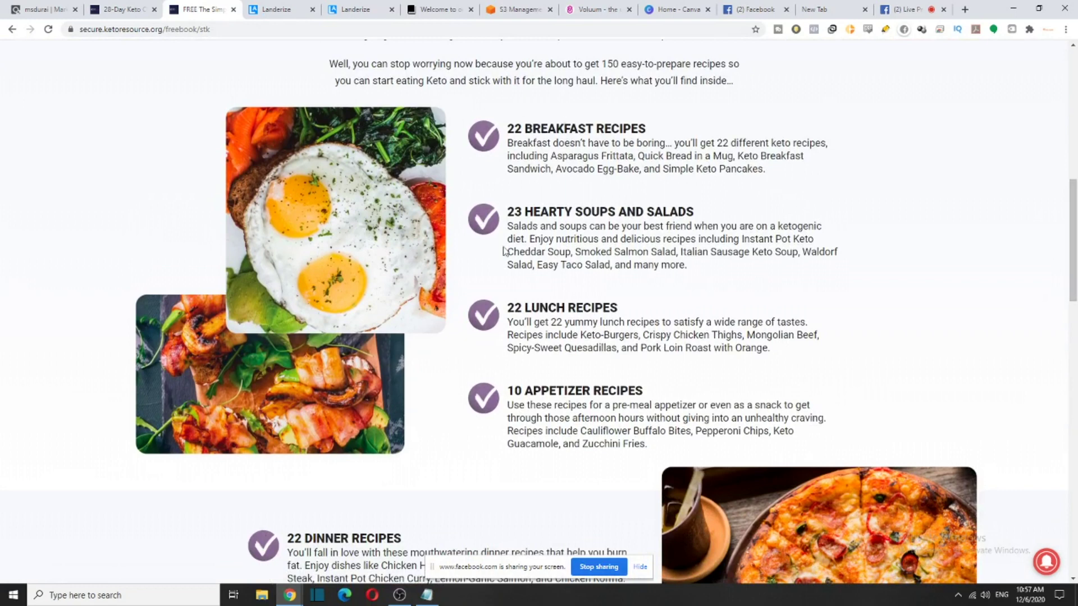
{"action": "scroll", "coordinate": [594, 309], "scroll_direction": "down", "scroll_amount": 8}
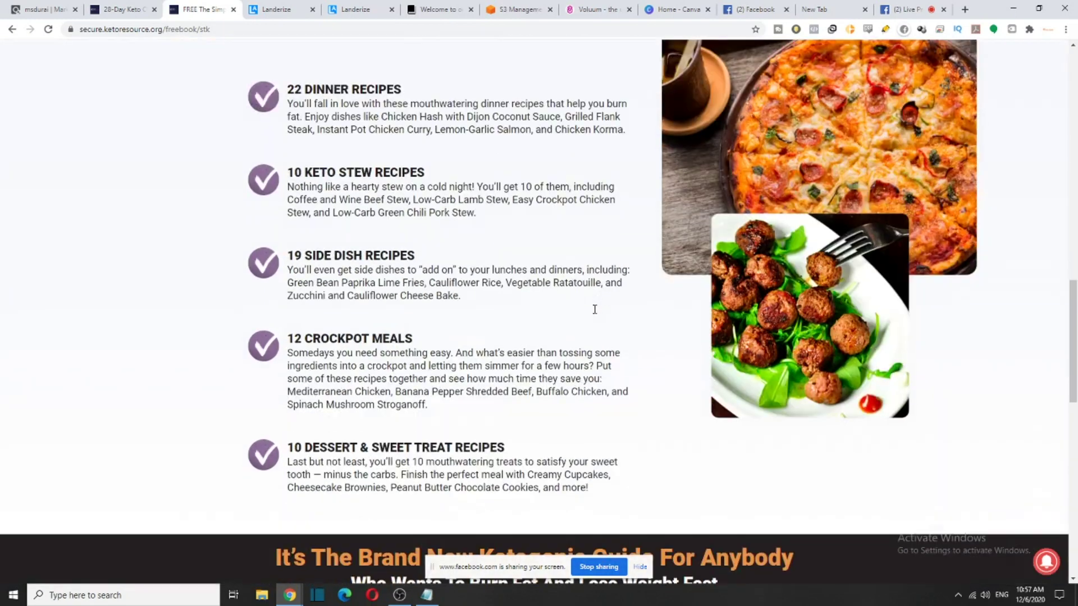
{"action": "scroll", "coordinate": [595, 313], "scroll_direction": "down", "scroll_amount": 3}
{"action": "scroll", "coordinate": [10, 125], "scroll_direction": "down", "scroll_amount": 4}
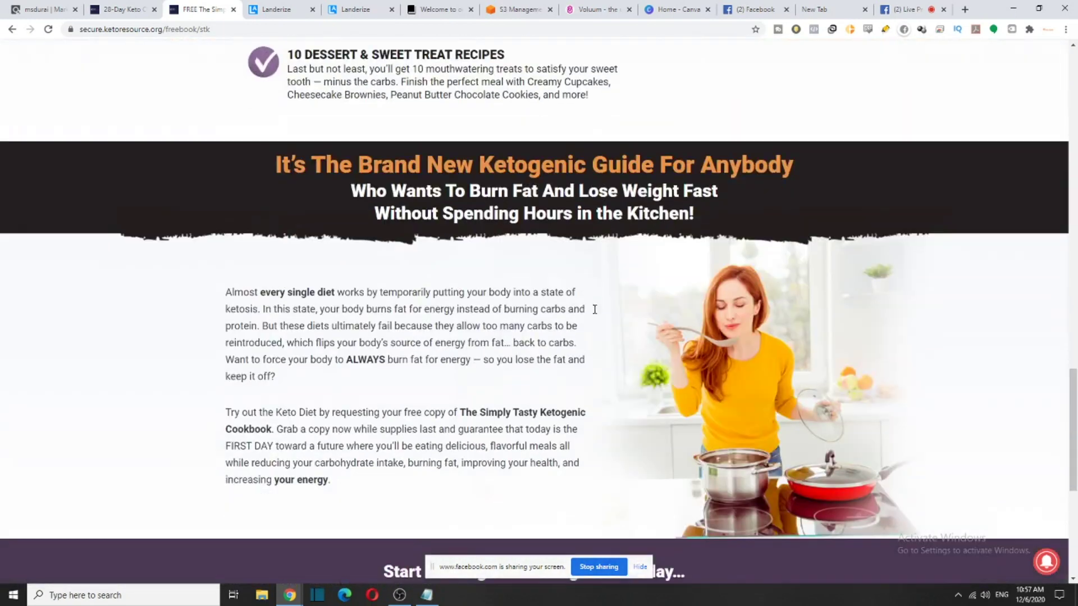
{"action": "scroll", "coordinate": [9, 126], "scroll_direction": "up", "scroll_amount": 2}
{"action": "scroll", "coordinate": [673, 191], "scroll_direction": "down", "scroll_amount": 3}
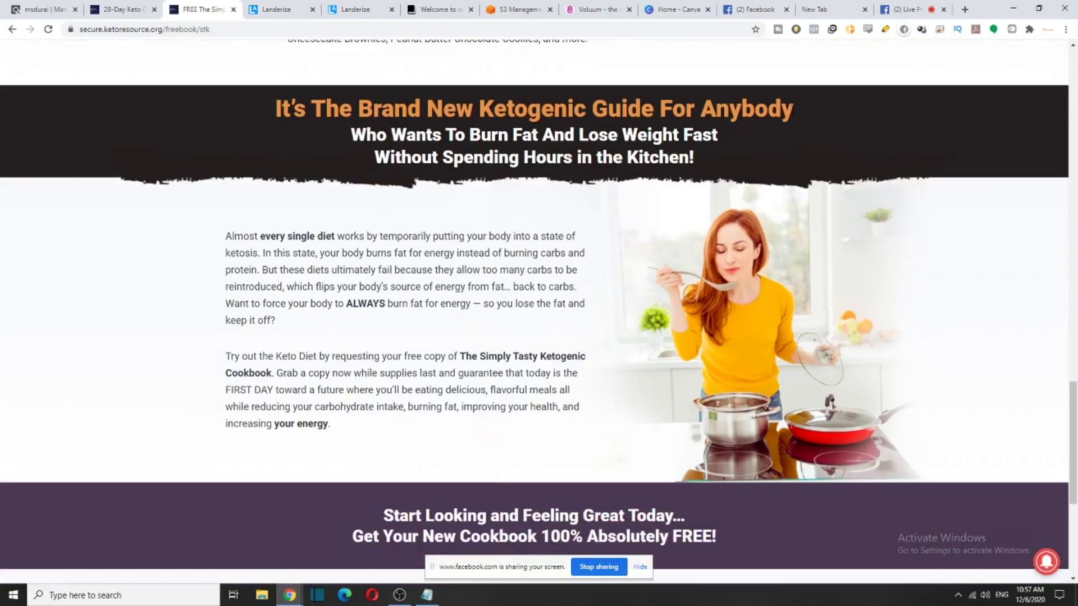
{"action": "left_click_drag", "start_coordinate": [794, 110], "coordinate": [270, 114]}
{"action": "key", "text": "ctrl+c"}
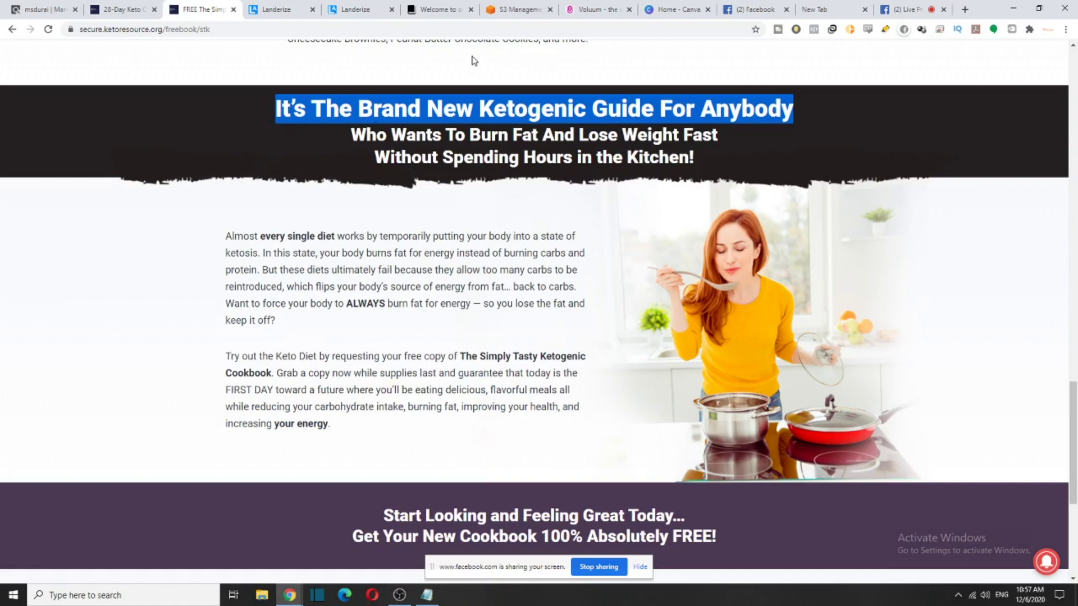
Paste it over the Main title text in the editor, then return to the cookbook page
{"action": "left_click", "coordinate": [359, 9]}
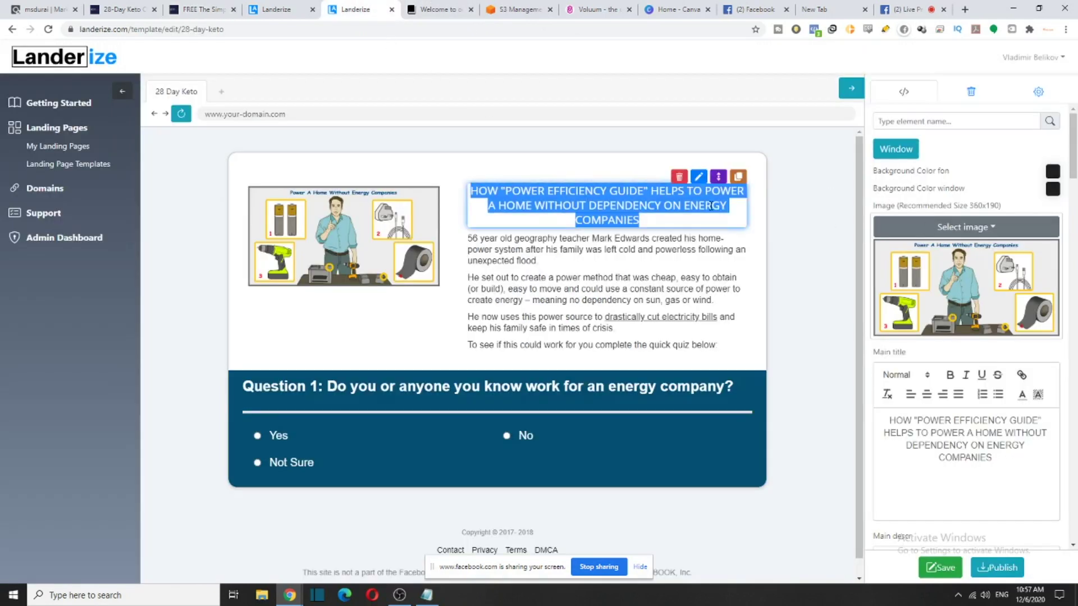
{"action": "left_click", "coordinate": [698, 177]}
{"action": "left_click_drag", "start_coordinate": [1058, 266], "coordinate": [883, 235]}
{"action": "key", "text": "ctrl+v"}
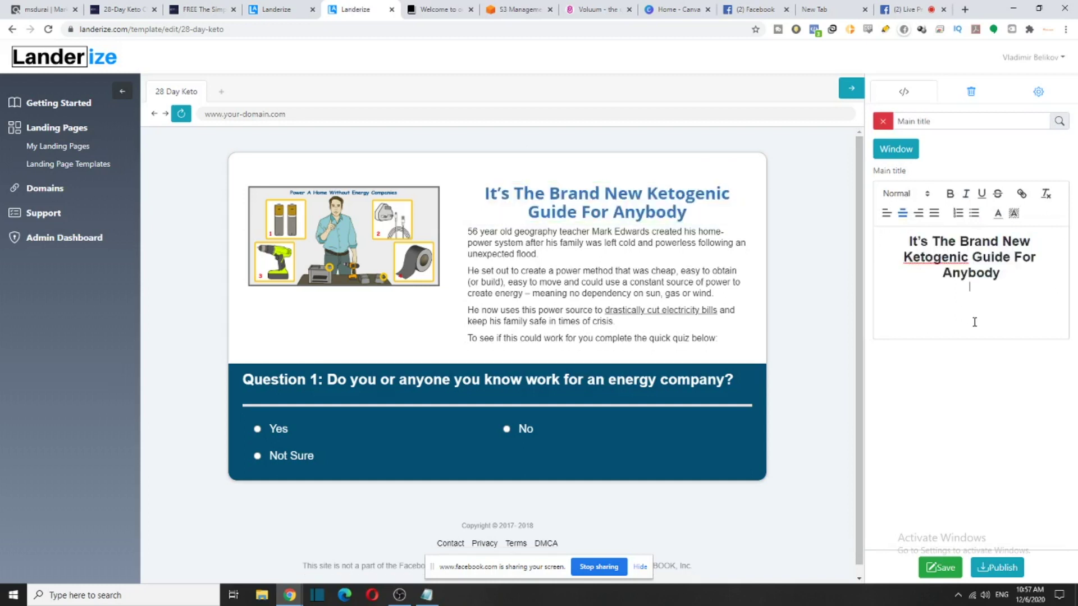
{"action": "left_click", "coordinate": [275, 8]}
{"action": "left_click", "coordinate": [222, 5]}
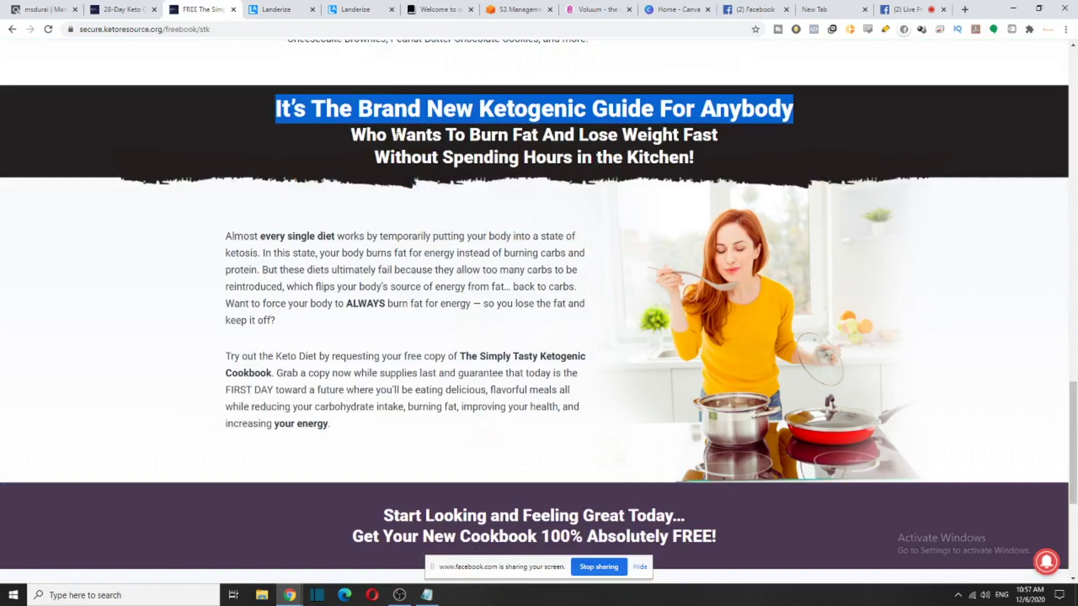
Copy the keto paragraph and paste it over the old main description text
{"action": "left_click_drag", "start_coordinate": [354, 134], "coordinate": [722, 155]}
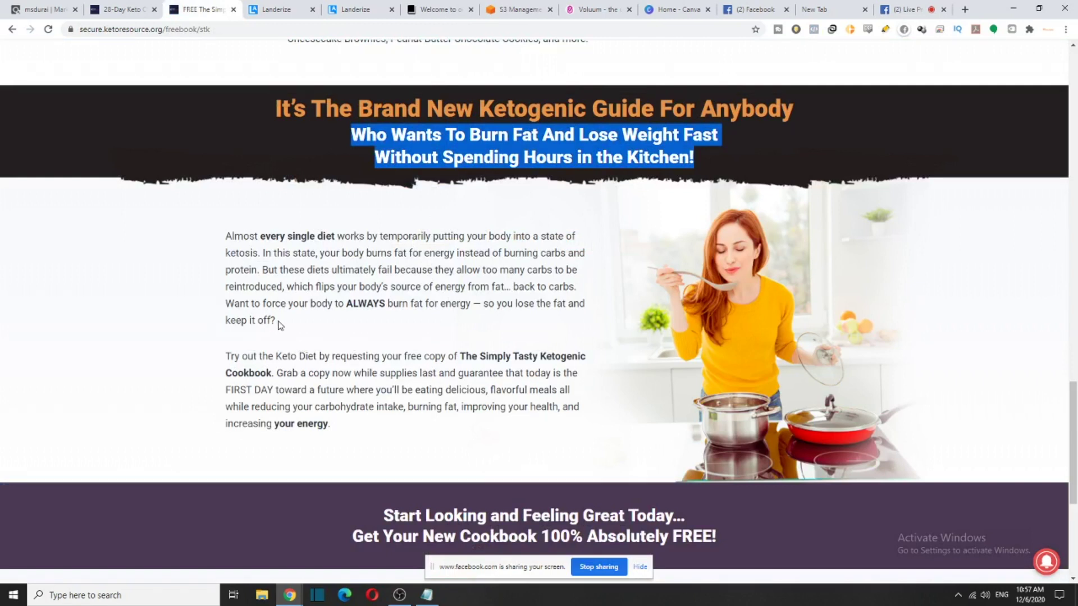
{"action": "left_click_drag", "start_coordinate": [279, 325], "coordinate": [227, 235]}
{"action": "key", "text": "ctrl+c"}
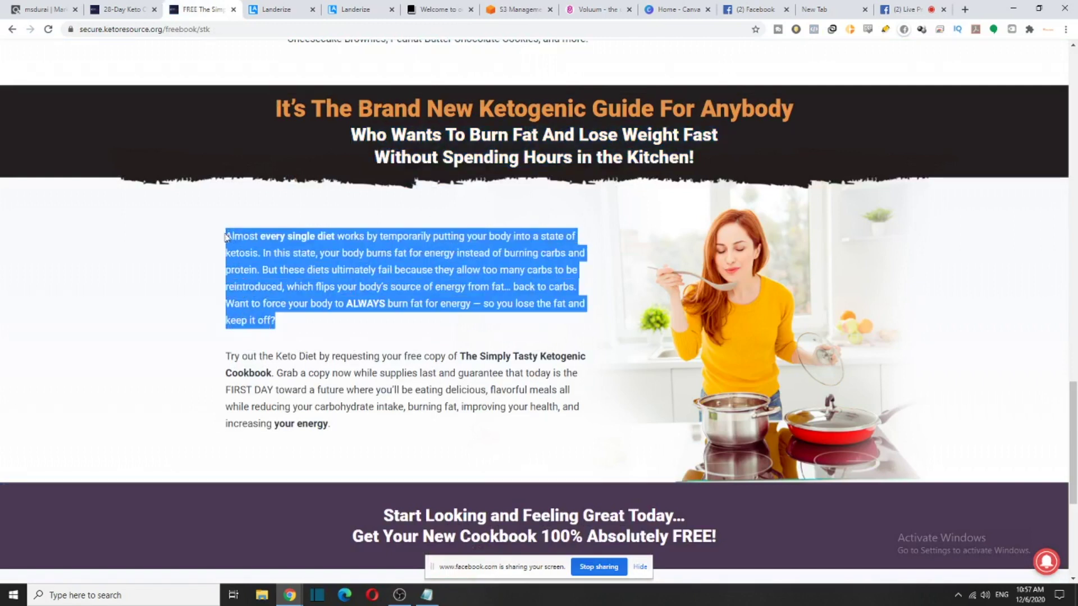
{"action": "left_click", "coordinate": [356, 9]}
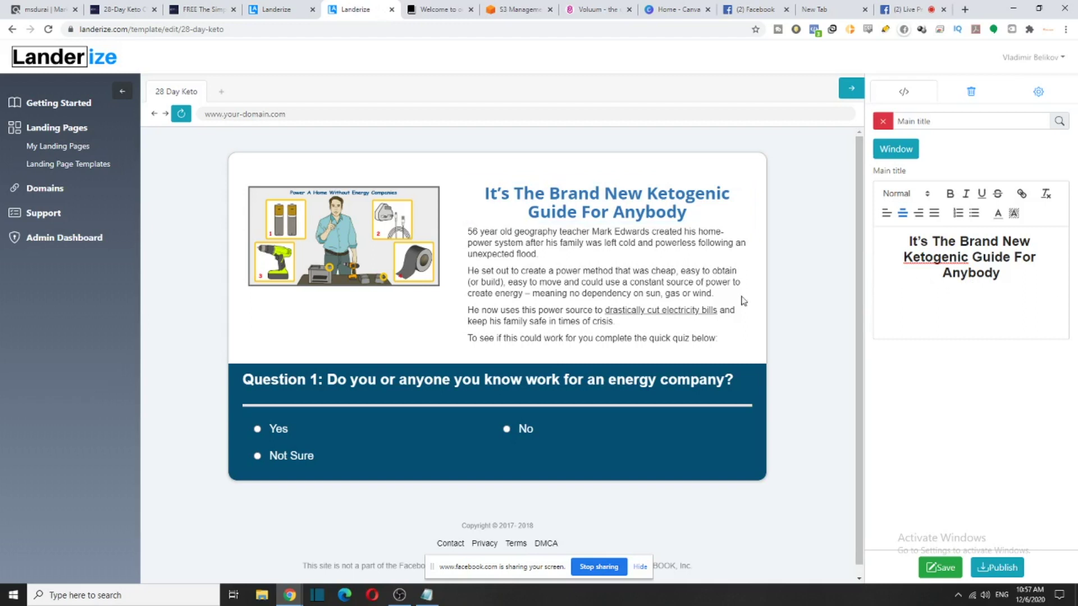
{"action": "left_click", "coordinate": [700, 223]}
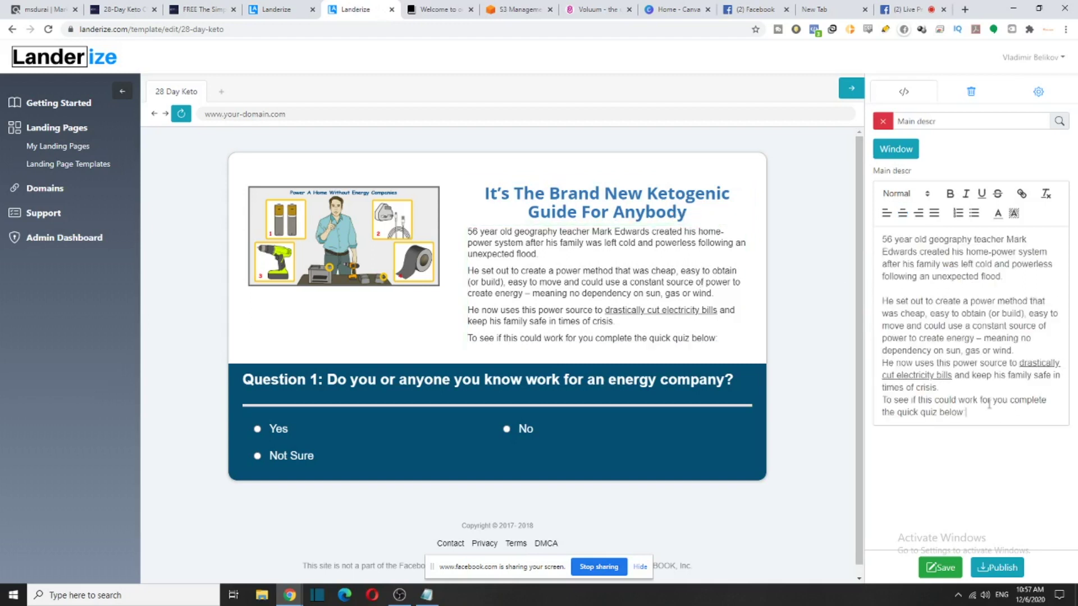
{"action": "left_click_drag", "start_coordinate": [989, 409], "coordinate": [882, 250]}
{"action": "left_click", "coordinate": [959, 397]}
{"action": "left_click_drag", "start_coordinate": [943, 386], "coordinate": [881, 238]}
{"action": "key", "text": "ctrl+v"}
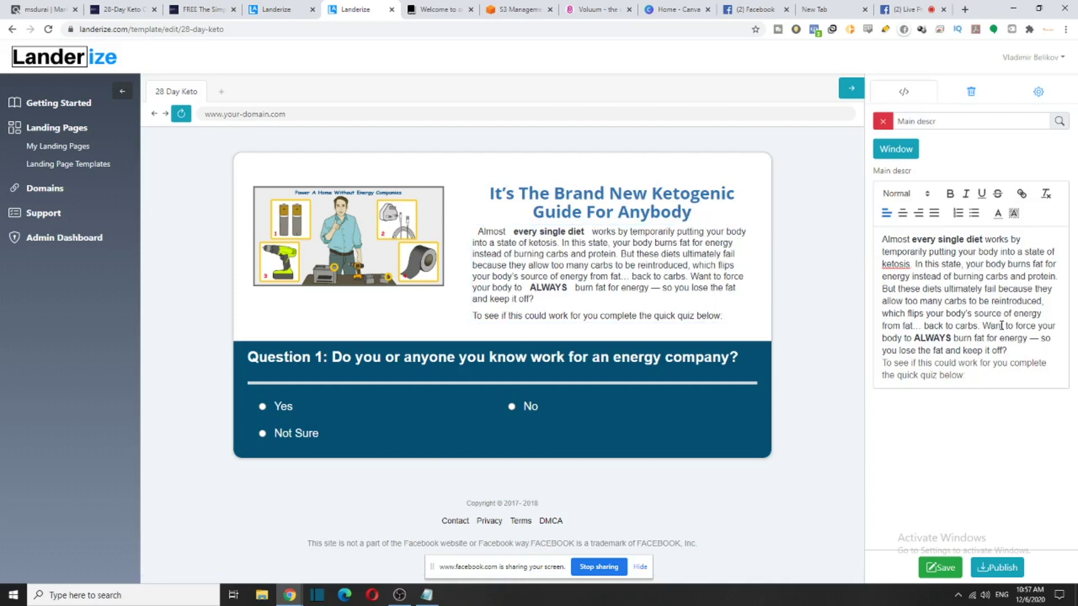
Start a new paragraph at 'Want to force your body' and remove the extra spaces around ALWAYS
{"action": "left_click", "coordinate": [983, 327]}
{"action": "key", "text": "Return"}
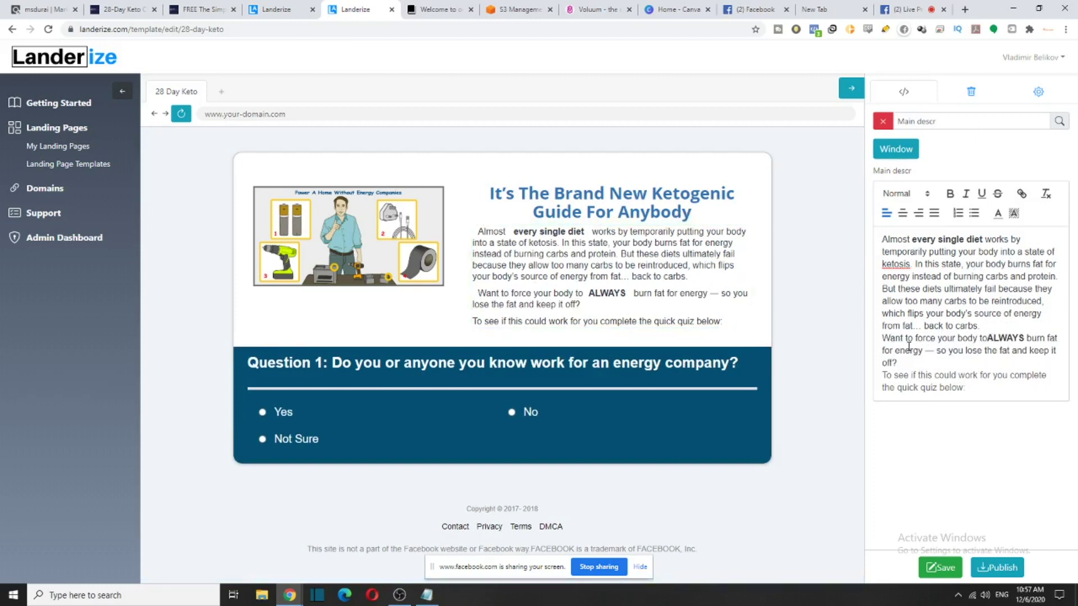
{"action": "left_click", "coordinate": [989, 337]}
{"action": "key", "text": "BackSpace"}
{"action": "left_click", "coordinate": [1020, 339]}
{"action": "key", "text": "Delete"}
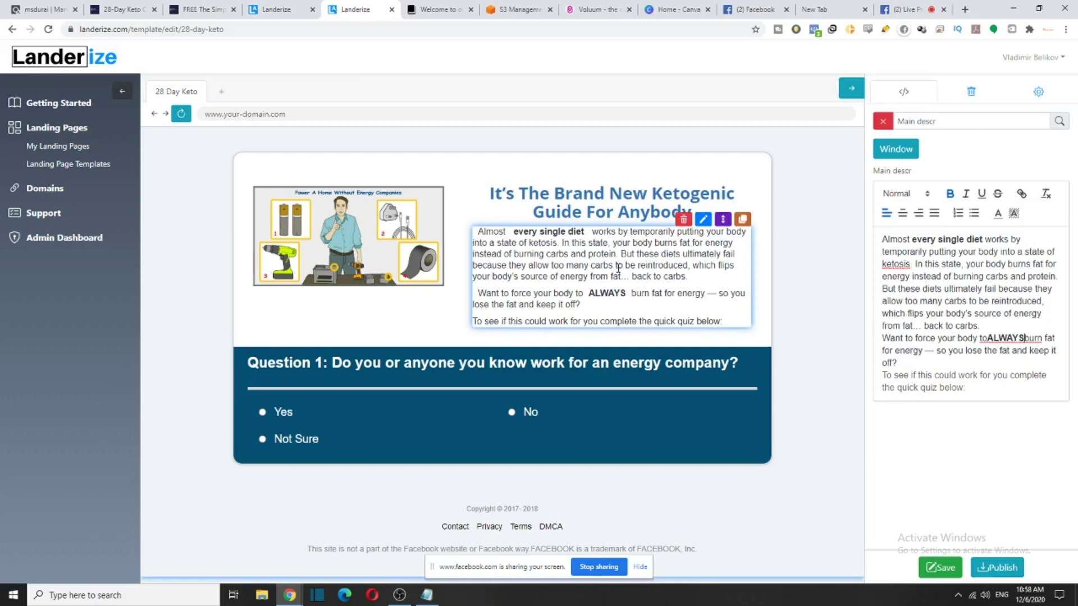
Remove bold from 'ALWAYS' and 'every single diet' in the description
{"action": "left_click_drag", "start_coordinate": [987, 338], "coordinate": [1023, 337]}
{"action": "left_click", "coordinate": [950, 195]}
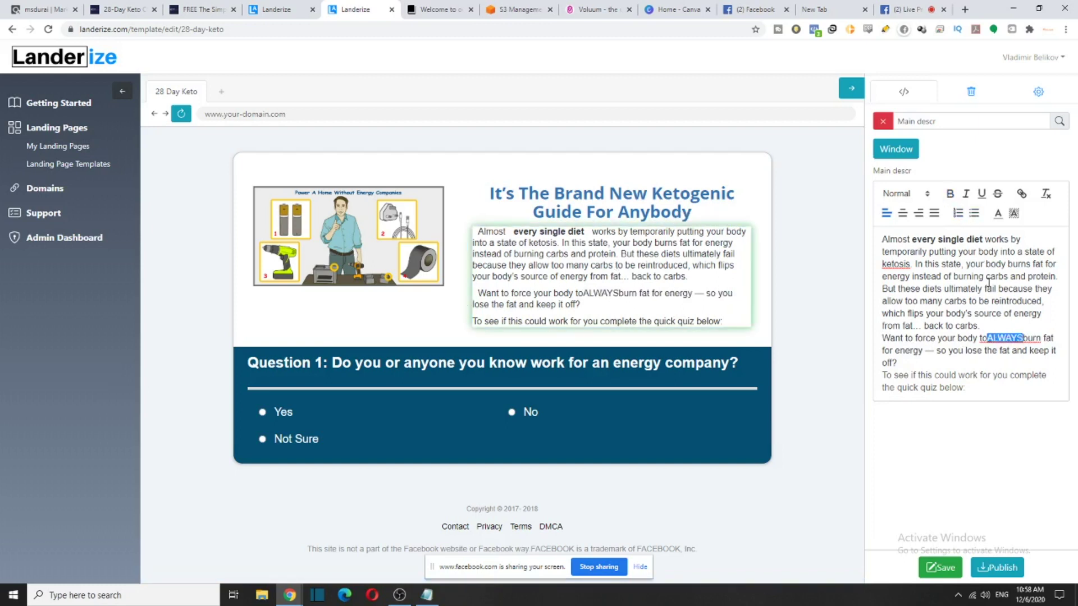
{"action": "left_click", "coordinate": [983, 339]}
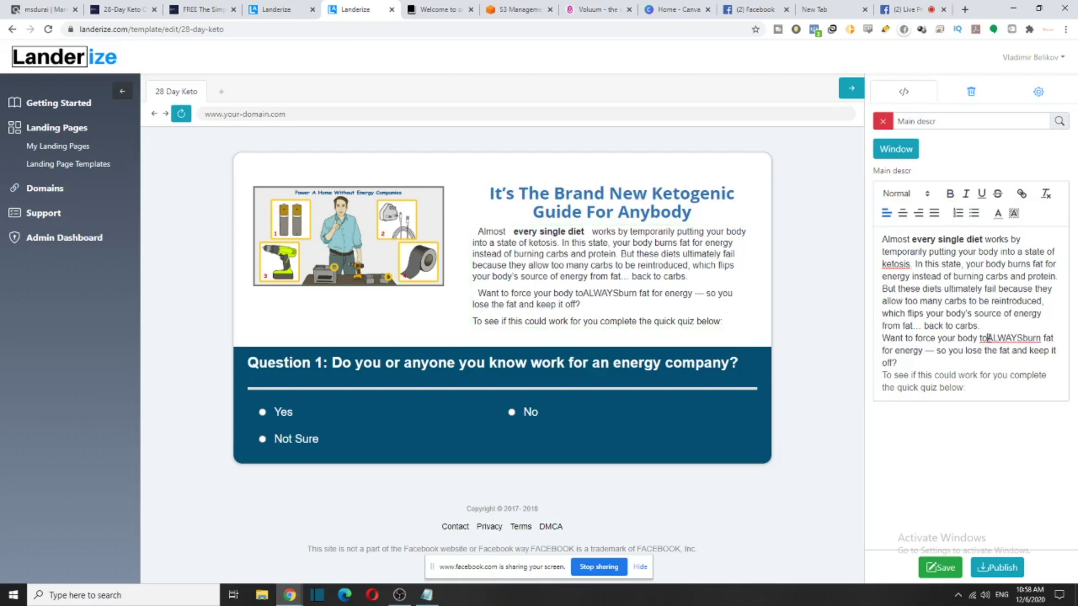
{"action": "left_click", "coordinate": [1024, 339]}
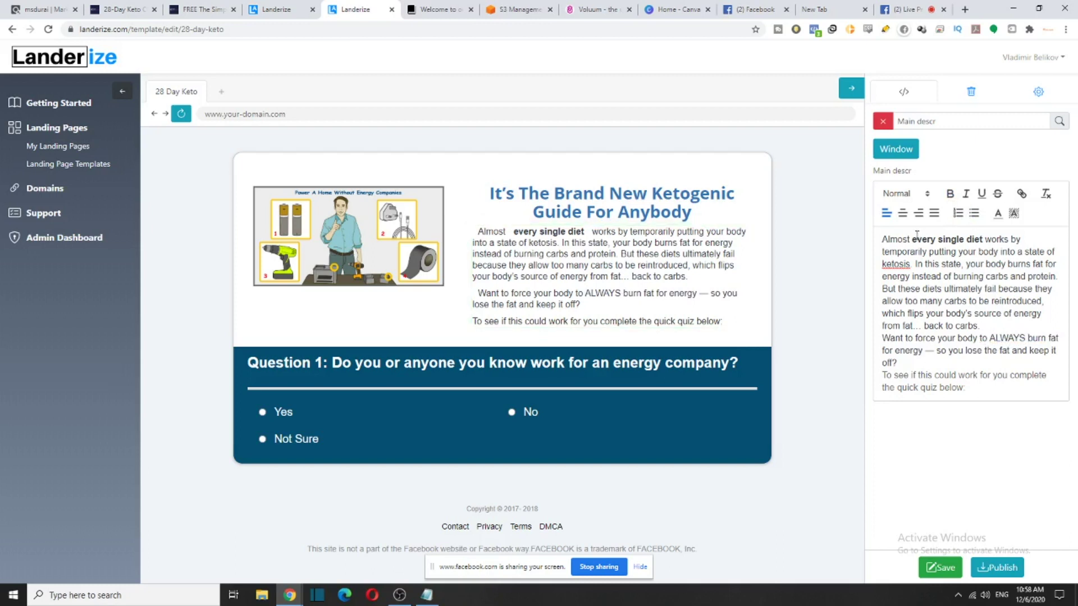
{"action": "left_click_drag", "start_coordinate": [983, 239], "coordinate": [911, 239]}
{"action": "left_click", "coordinate": [950, 194]}
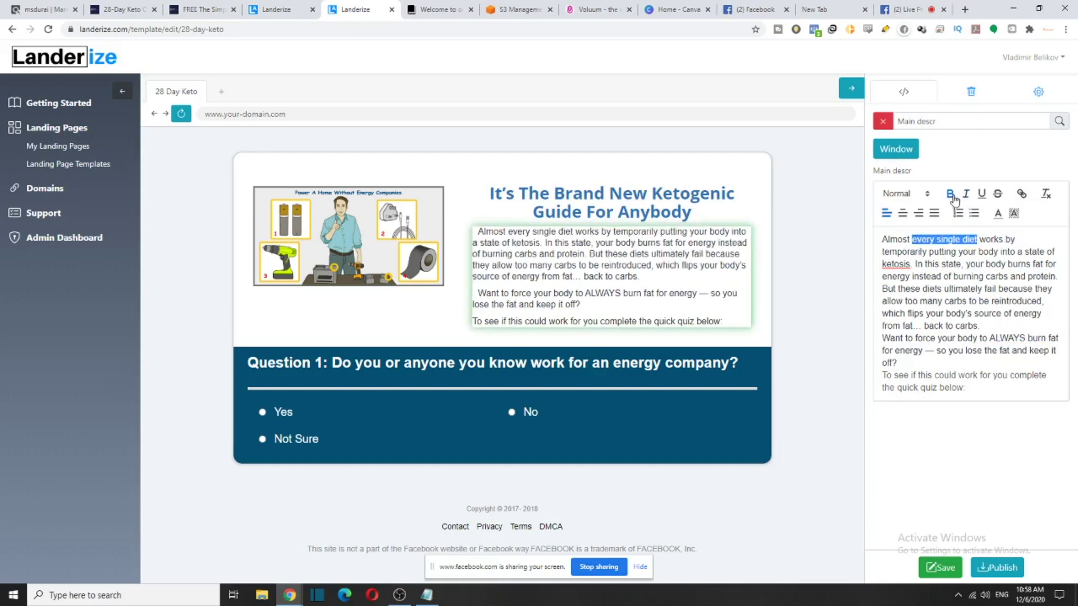
{"action": "left_click", "coordinate": [880, 238]}
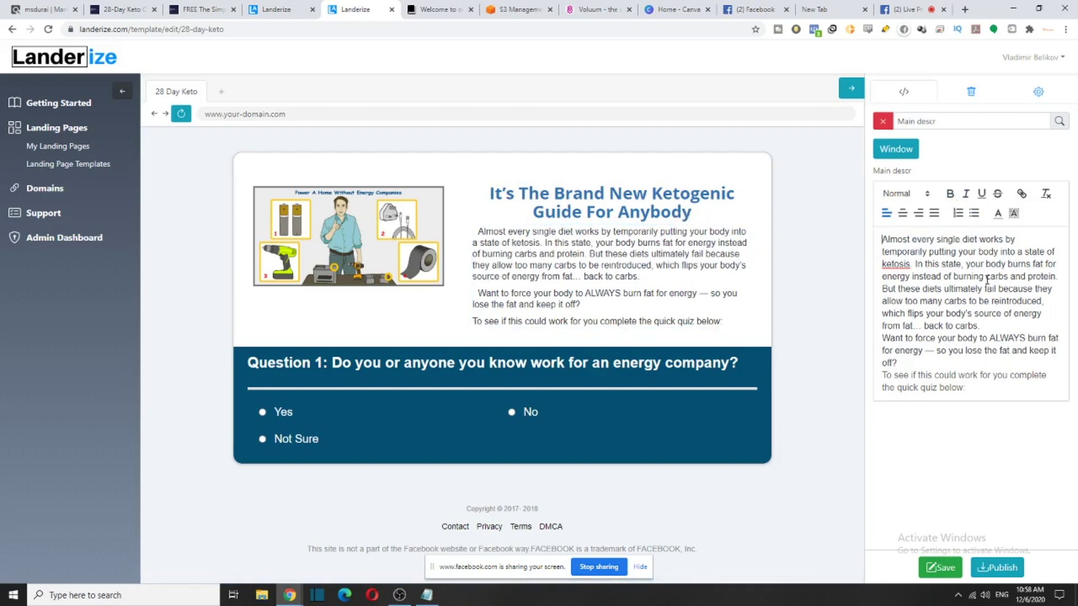
Centre-align all of the description text
{"action": "left_click_drag", "start_coordinate": [1012, 392], "coordinate": [886, 224]}
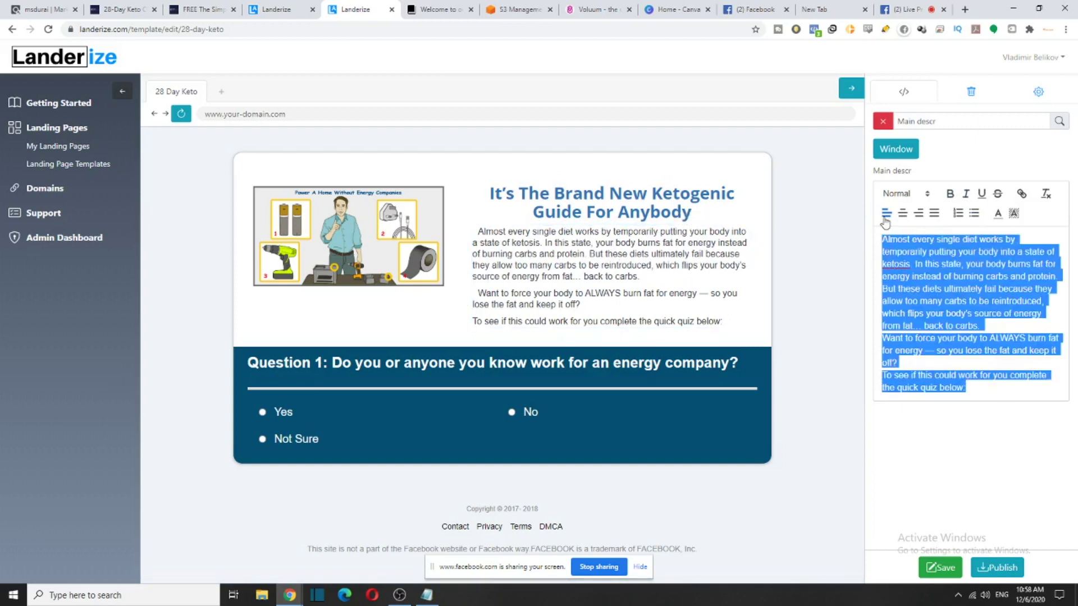
{"action": "left_click", "coordinate": [904, 213]}
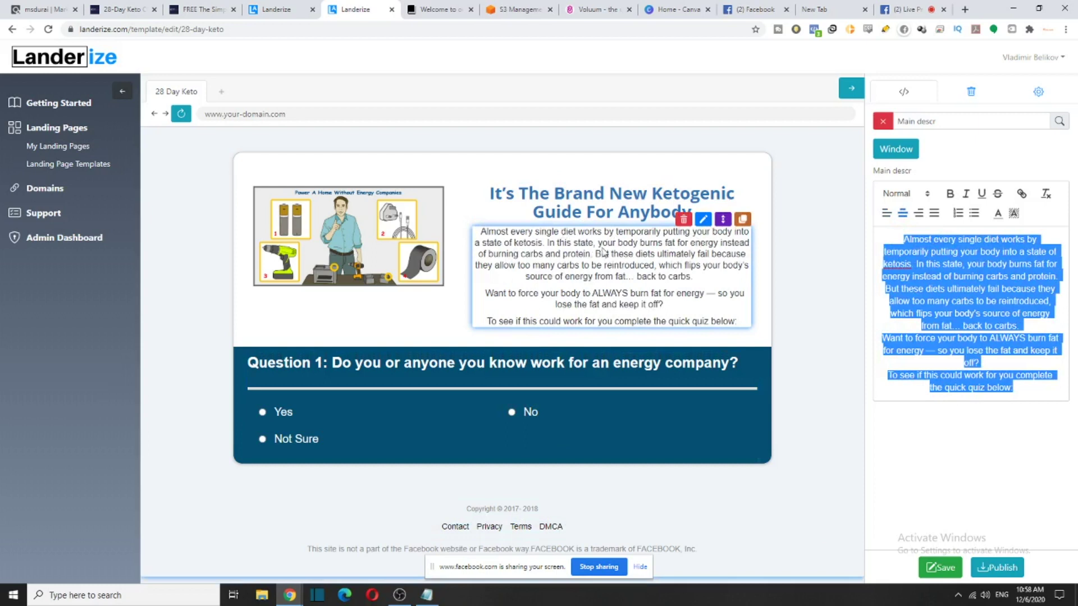
{"action": "left_click", "coordinate": [924, 254]}
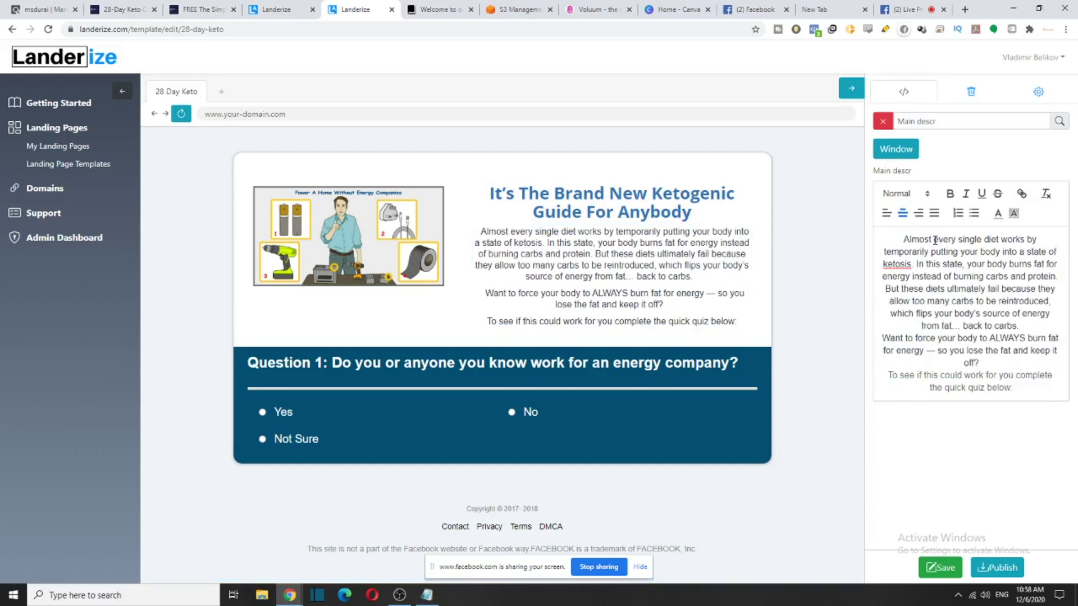
Link 'every single' to the HopLink copied from the HopLink Generator
{"action": "left_click_drag", "start_coordinate": [933, 240], "coordinate": [980, 240]}
{"action": "left_click", "coordinate": [1021, 194]}
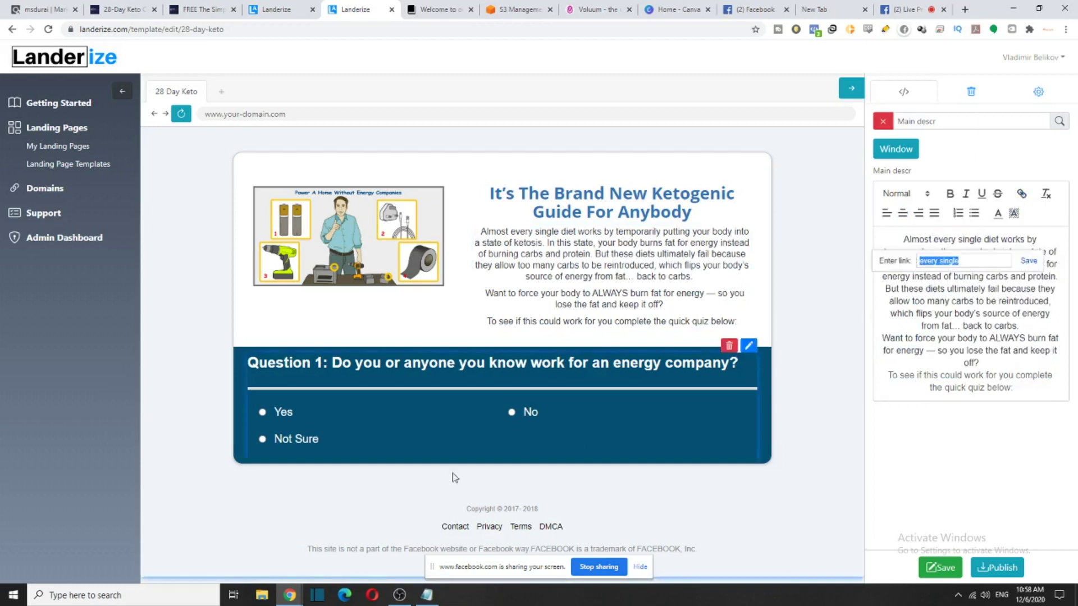
{"action": "mouse_move", "coordinate": [290, 595]}
{"action": "left_click", "coordinate": [480, 540]}
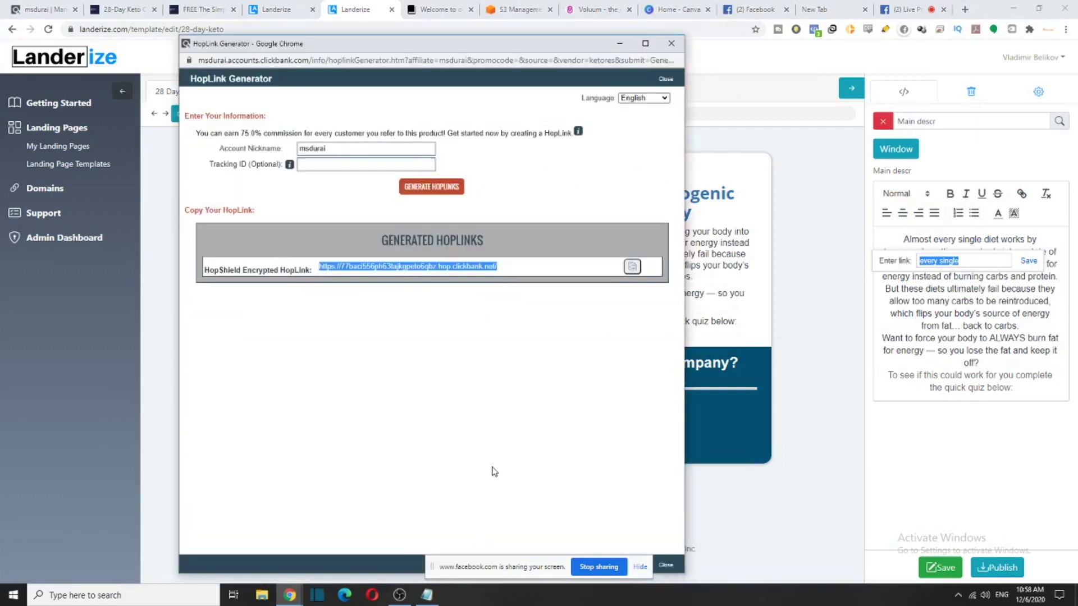
{"action": "left_click", "coordinate": [632, 267]}
{"action": "left_click", "coordinate": [725, 269]}
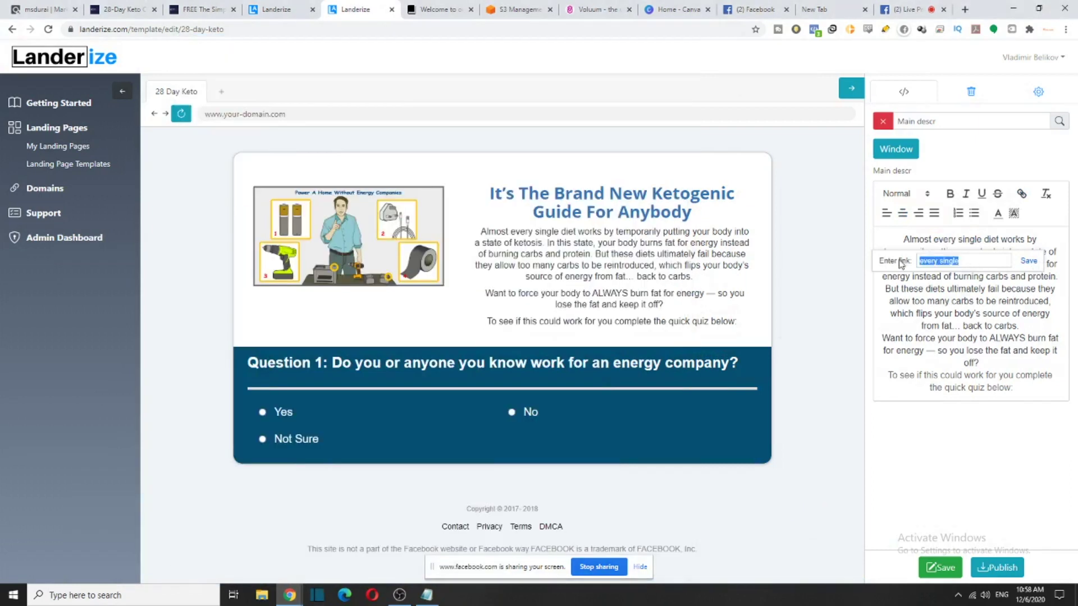
{"action": "key", "text": "ctrl+v"}
{"action": "left_click", "coordinate": [1028, 261]}
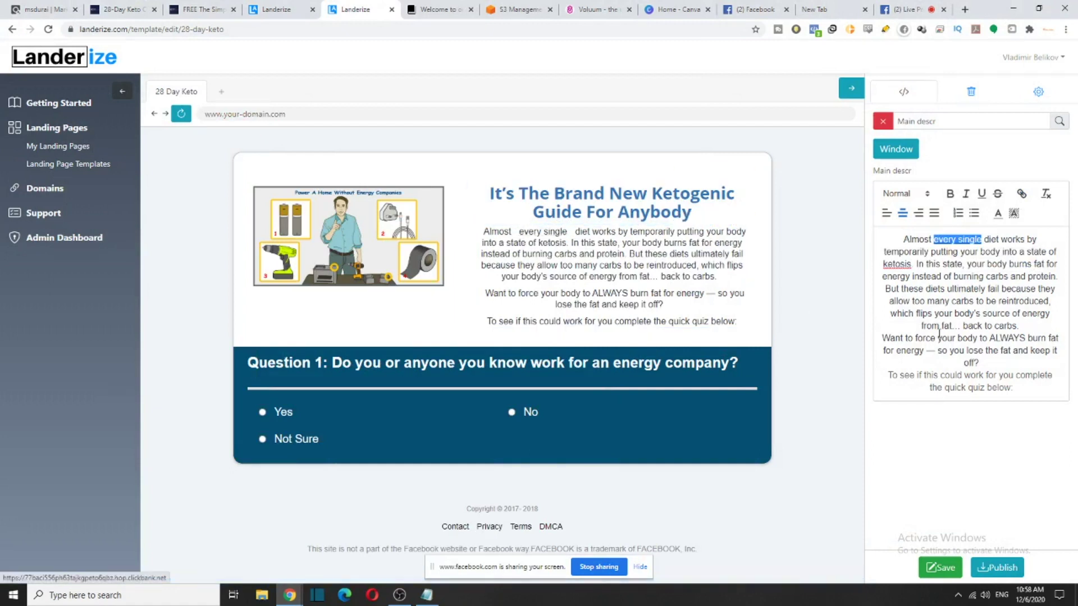
Link the word 'ALWAYS' to the same HopLink
{"action": "left_click_drag", "start_coordinate": [1026, 338], "coordinate": [1000, 338]}
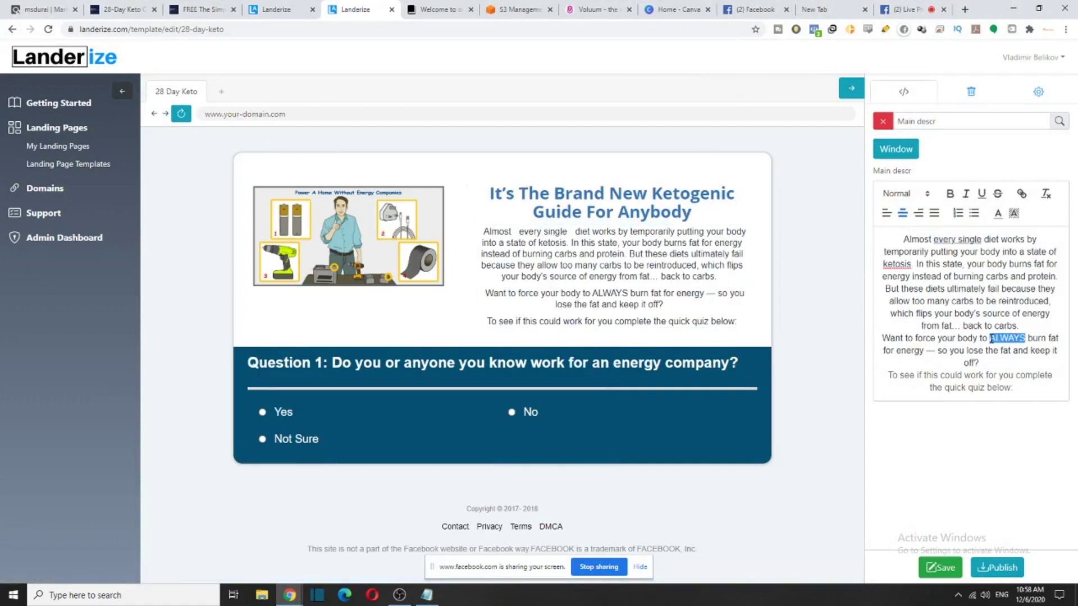
{"action": "left_click", "coordinate": [1022, 196]}
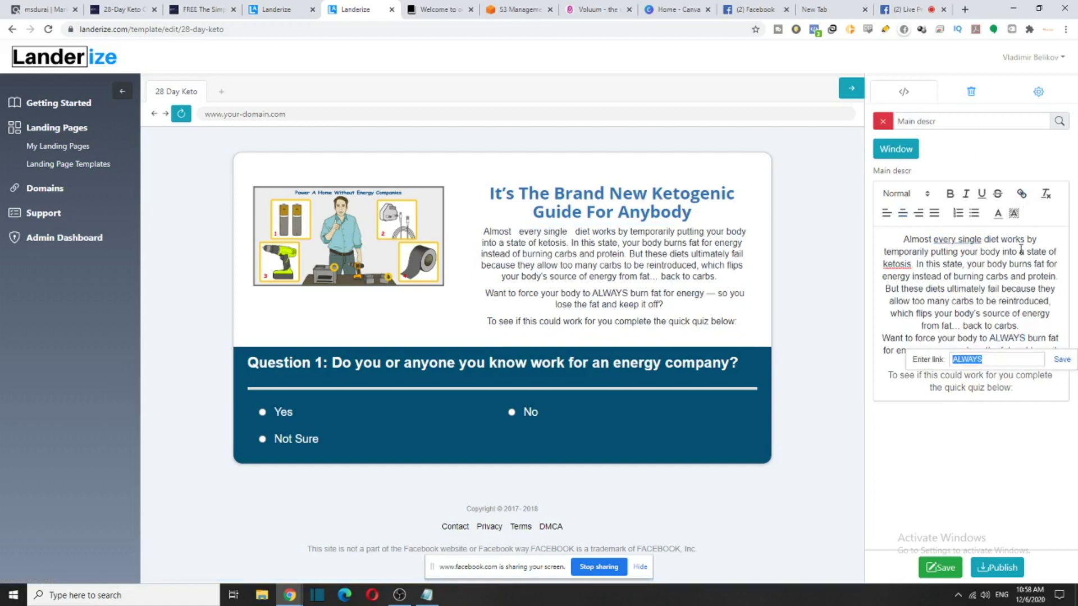
{"action": "key", "text": "ctrl+v"}
{"action": "left_click", "coordinate": [1062, 359]}
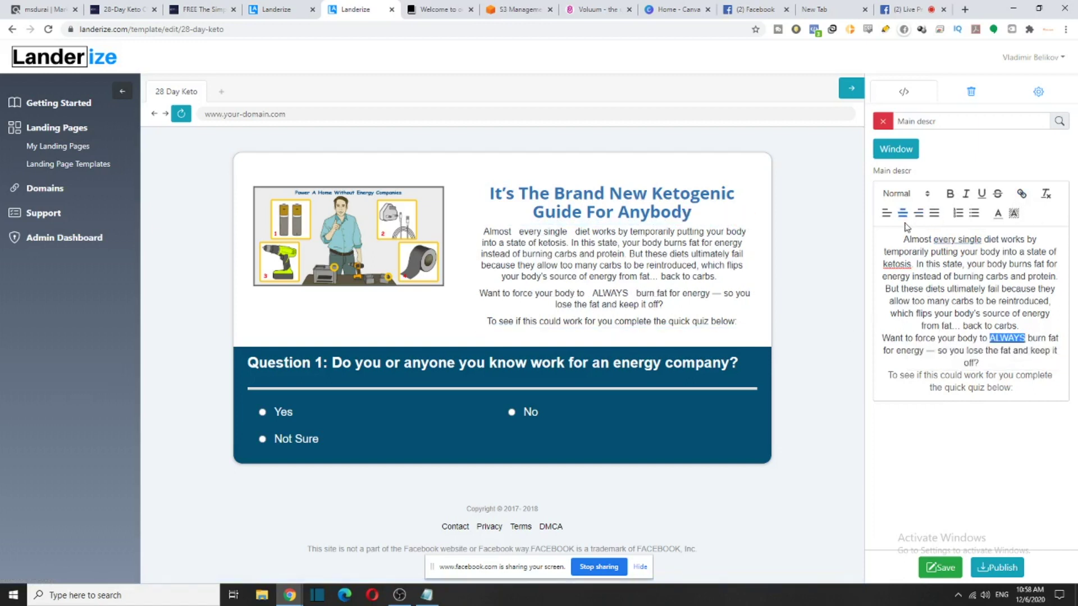
Select the whole main title and link it to the pasted HopLink
{"action": "mouse_move", "coordinate": [627, 181]}
{"action": "left_click", "coordinate": [704, 203]}
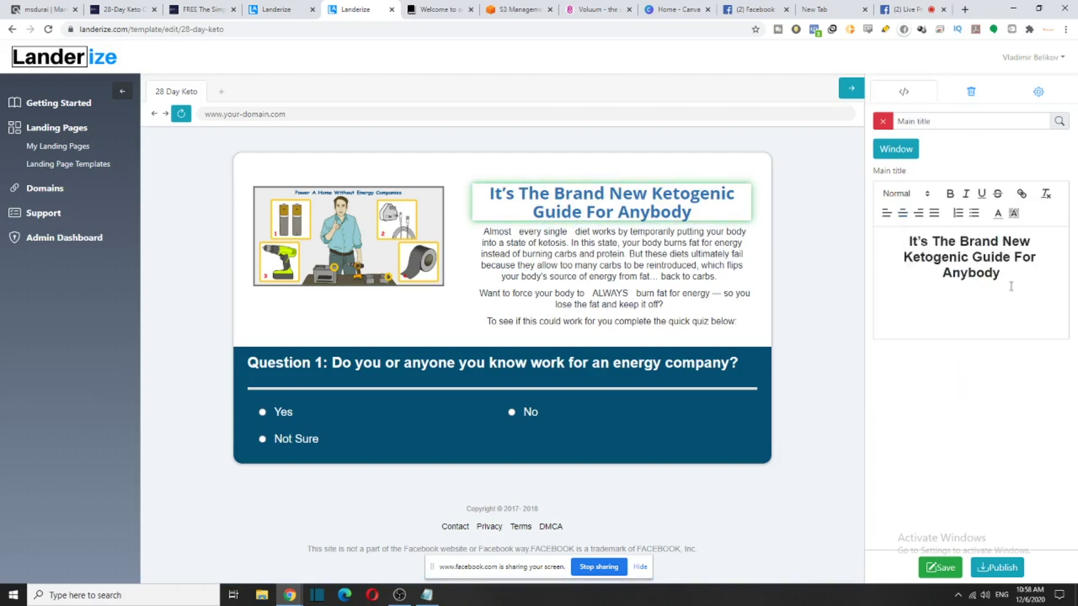
{"action": "left_click_drag", "start_coordinate": [991, 283], "coordinate": [896, 241]}
{"action": "left_click", "coordinate": [1021, 194]}
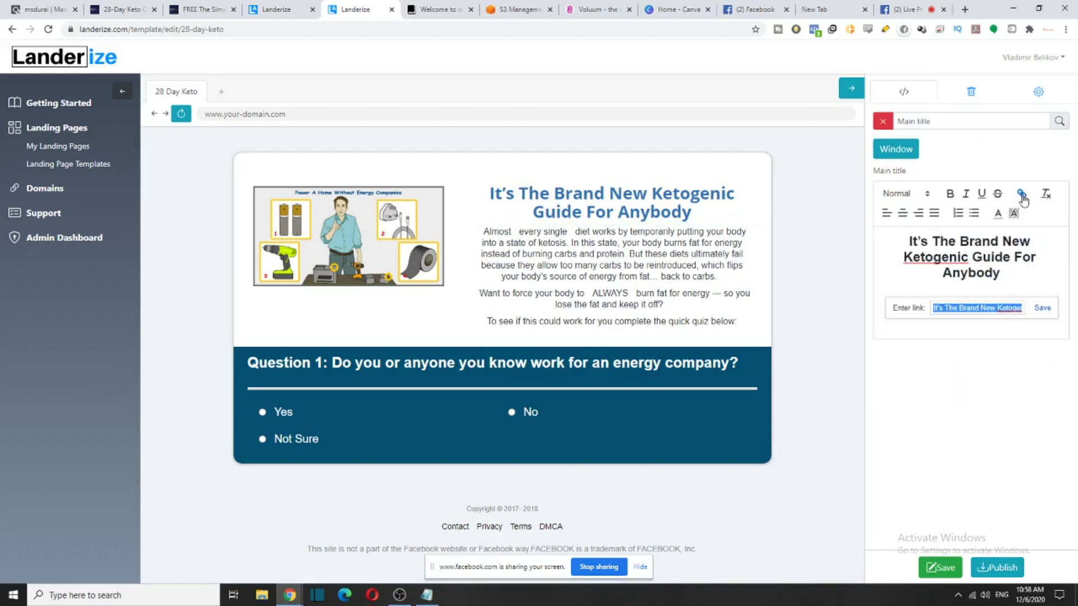
{"action": "key", "text": "ctrl+v"}
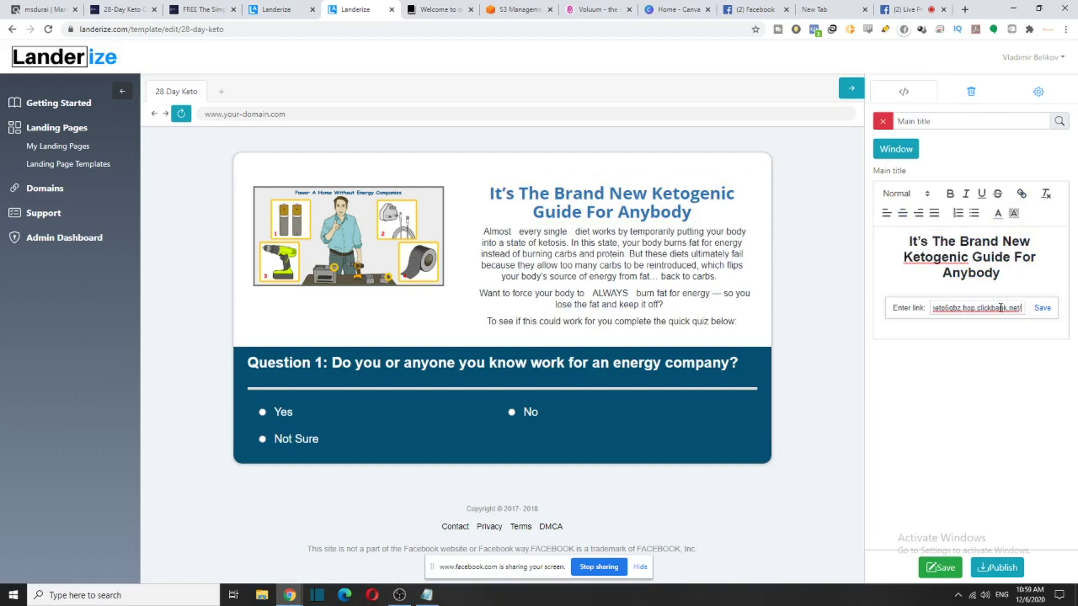
{"action": "left_click", "coordinate": [1041, 310]}
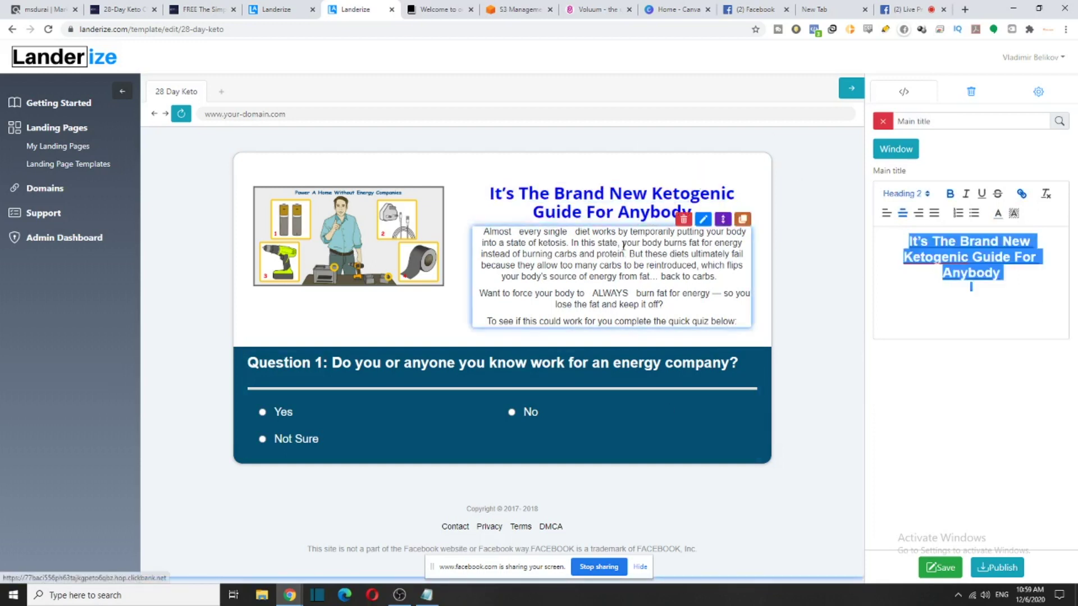
Check the title's new link formatting, then go to the free keto cookbook page
{"action": "left_click", "coordinate": [914, 242]}
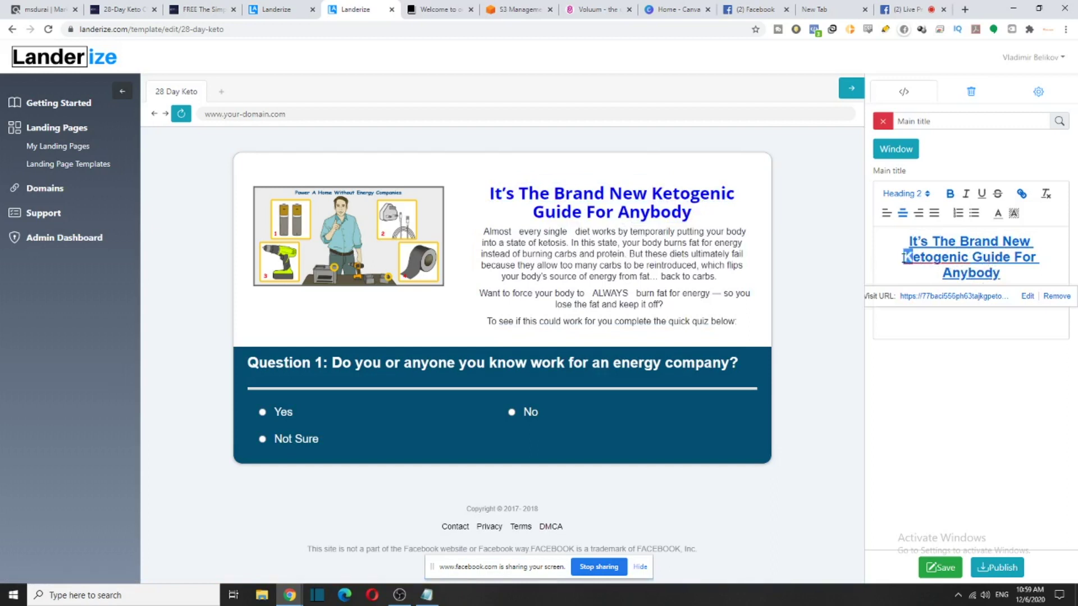
{"action": "left_click_drag", "start_coordinate": [913, 257], "coordinate": [904, 257]}
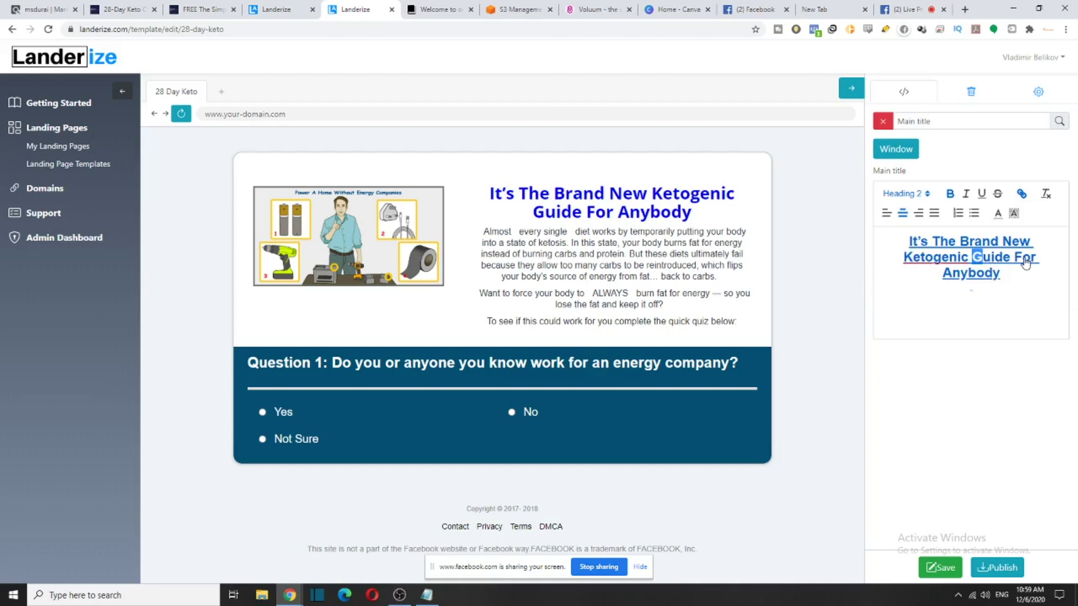
{"action": "left_click_drag", "start_coordinate": [1023, 259], "coordinate": [1011, 260]}
{"action": "left_click_drag", "start_coordinate": [951, 278], "coordinate": [943, 276]}
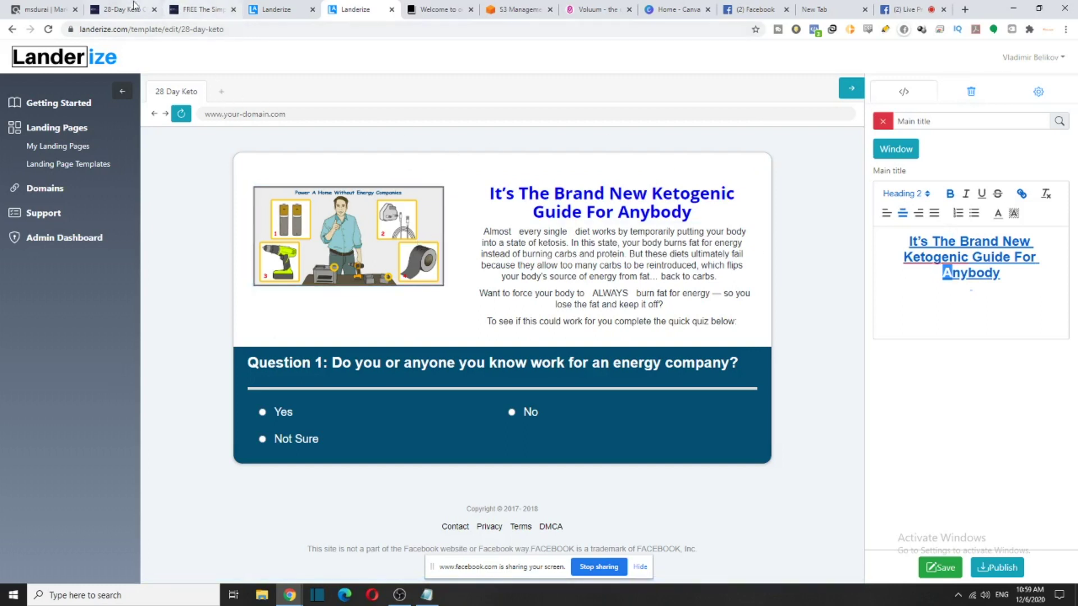
{"action": "left_click", "coordinate": [202, 9]}
Begin saving the pizza photo from the cookbook page, then cancel
{"action": "scroll", "coordinate": [629, 306], "scroll_direction": "down", "scroll_amount": 5}
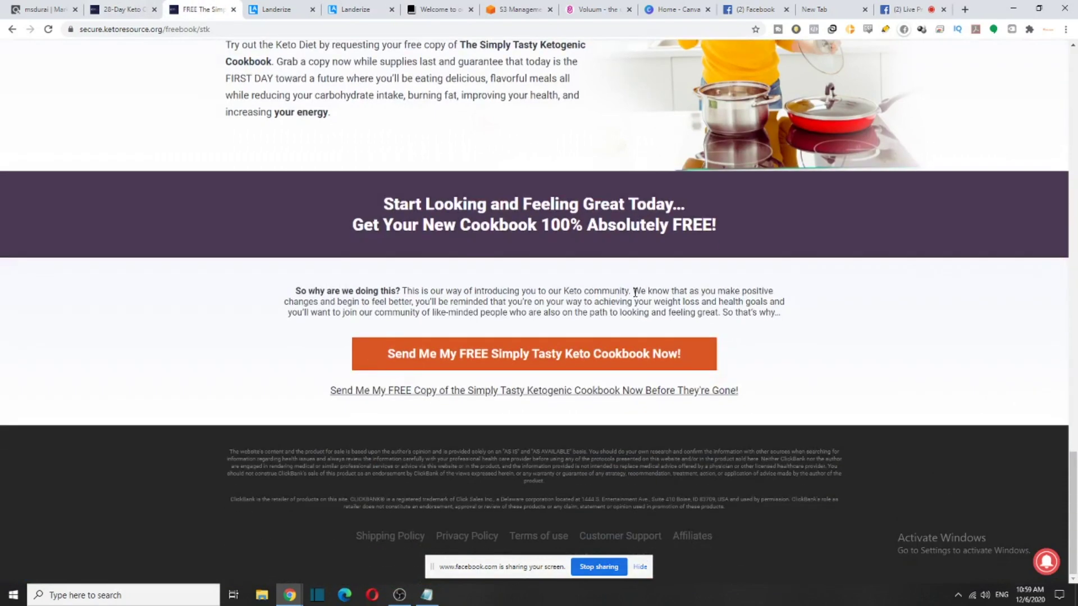
{"action": "scroll", "coordinate": [636, 308], "scroll_direction": "up", "scroll_amount": 15}
{"action": "scroll", "coordinate": [790, 376], "scroll_direction": "up", "scroll_amount": 3}
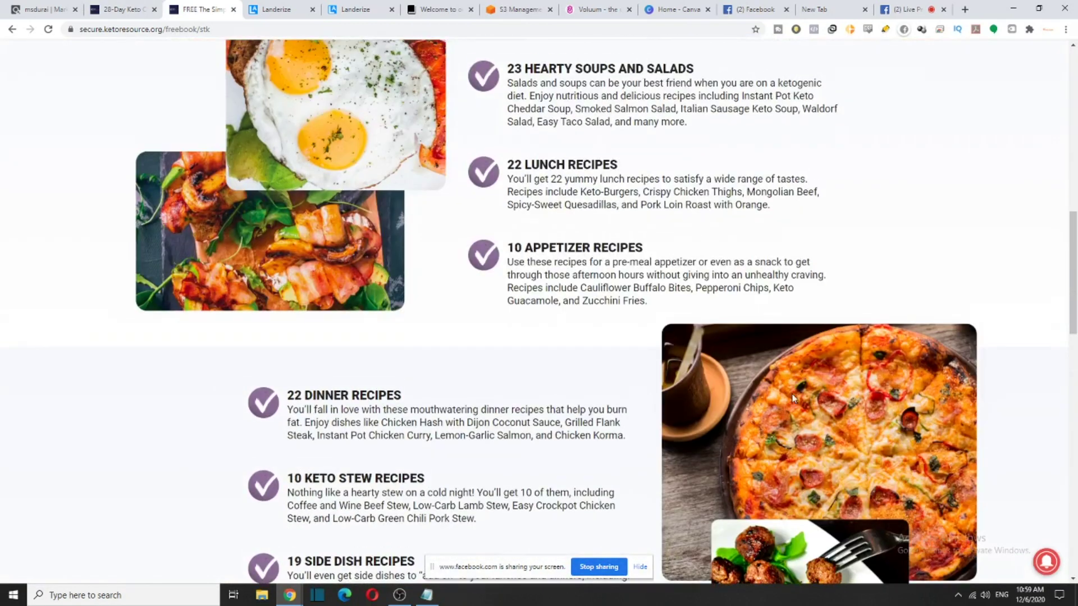
{"action": "right_click", "coordinate": [791, 392]}
{"action": "left_click", "coordinate": [816, 418]}
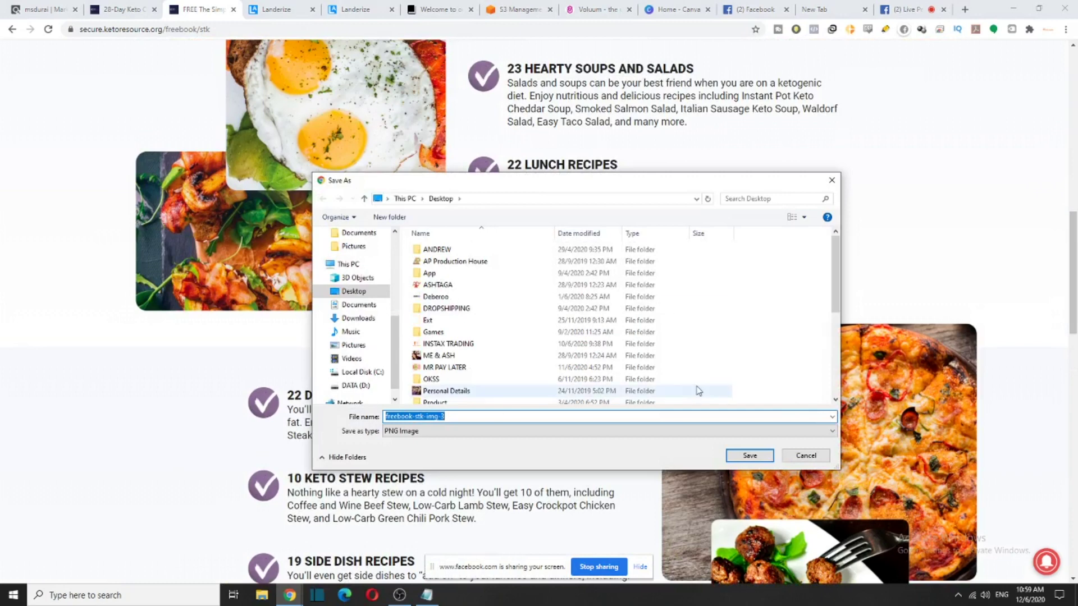
{"action": "left_click", "coordinate": [806, 456]}
Browse the cookbook page, bringing up options on its text and fried egg photo
{"action": "scroll", "coordinate": [674, 364], "scroll_direction": "down", "scroll_amount": 4}
{"action": "scroll", "coordinate": [553, 288], "scroll_direction": "up", "scroll_amount": 6}
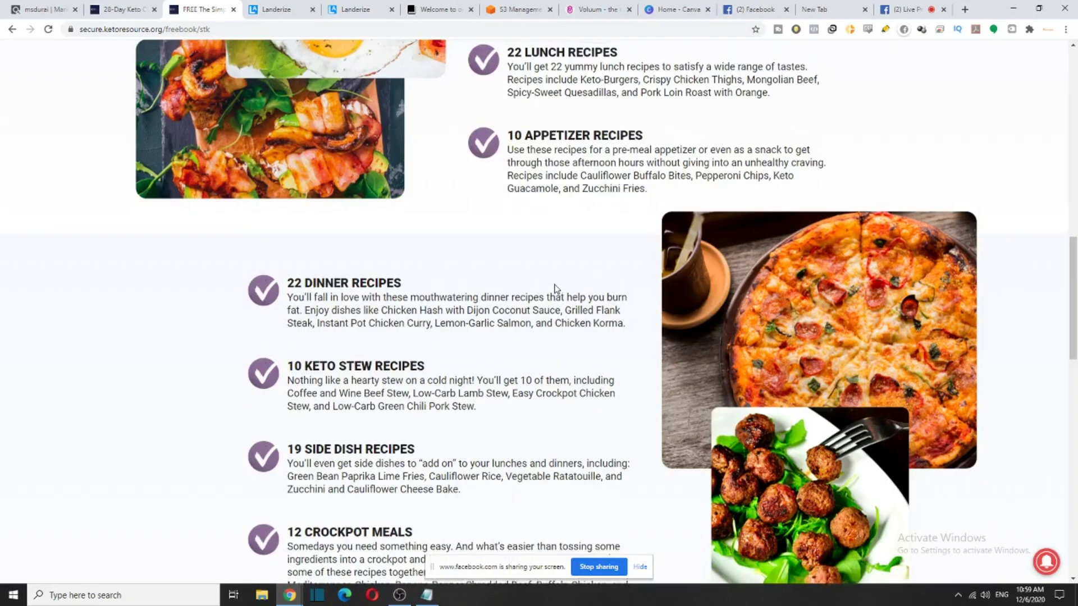
{"action": "scroll", "coordinate": [255, 258], "scroll_direction": "down", "scroll_amount": 14}
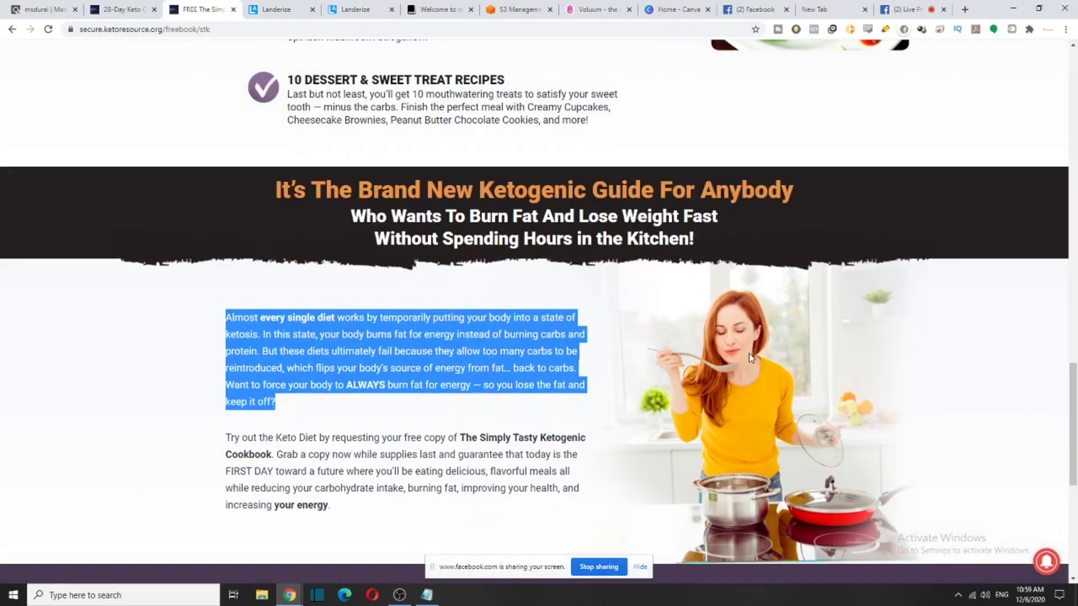
{"action": "right_click", "coordinate": [749, 353]}
{"action": "right_click", "coordinate": [695, 348]}
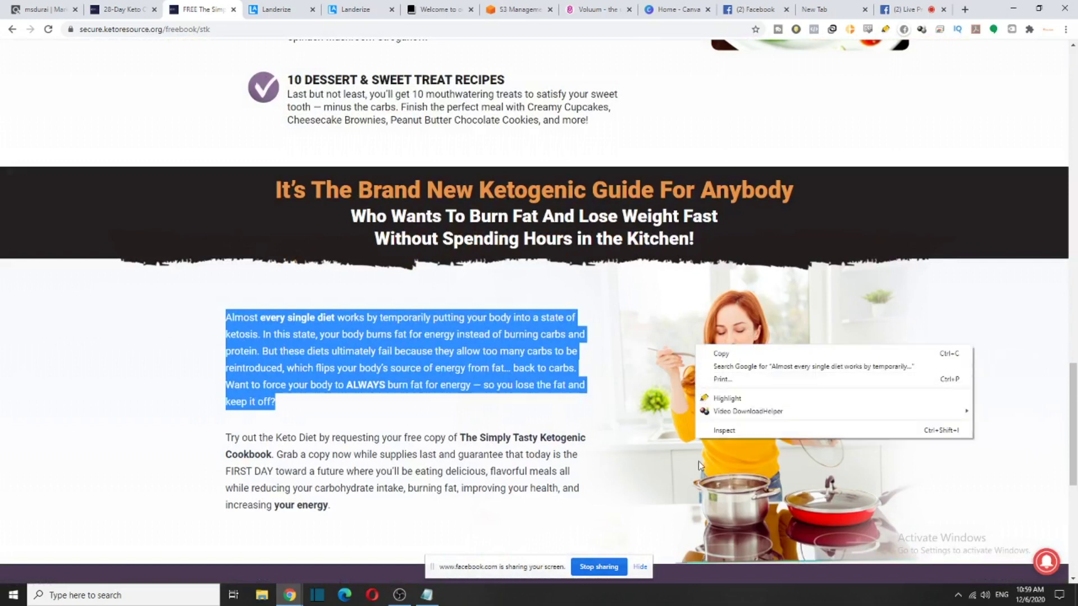
{"action": "right_click", "coordinate": [701, 490]}
{"action": "scroll", "coordinate": [609, 361], "scroll_direction": "up", "scroll_amount": 19}
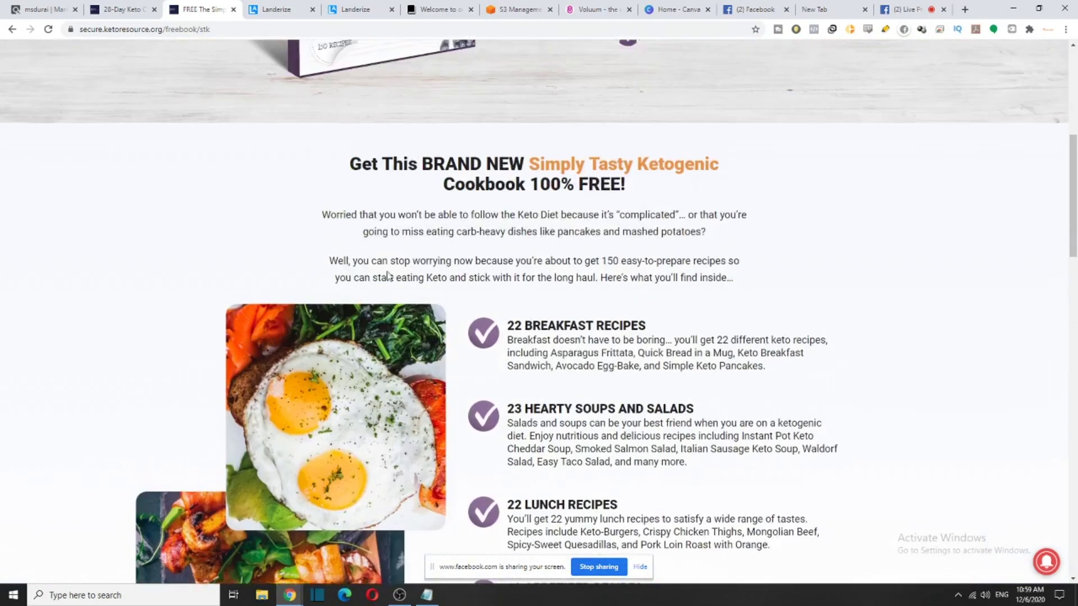
{"action": "scroll", "coordinate": [387, 275], "scroll_direction": "up", "scroll_amount": 7}
{"action": "scroll", "coordinate": [388, 275], "scroll_direction": "down", "scroll_amount": 10}
{"action": "right_click", "coordinate": [367, 281]}
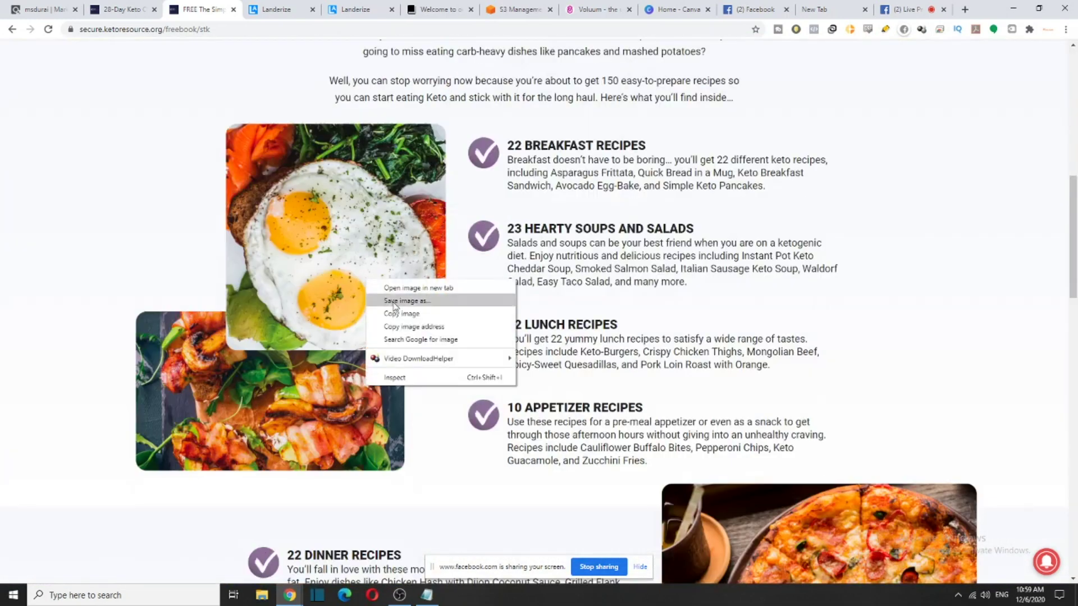
Scroll through the 28 Day Keto offer page to find the food bowl photo
{"action": "left_click", "coordinate": [123, 8]}
{"action": "scroll", "coordinate": [525, 351], "scroll_direction": "down", "scroll_amount": 12}
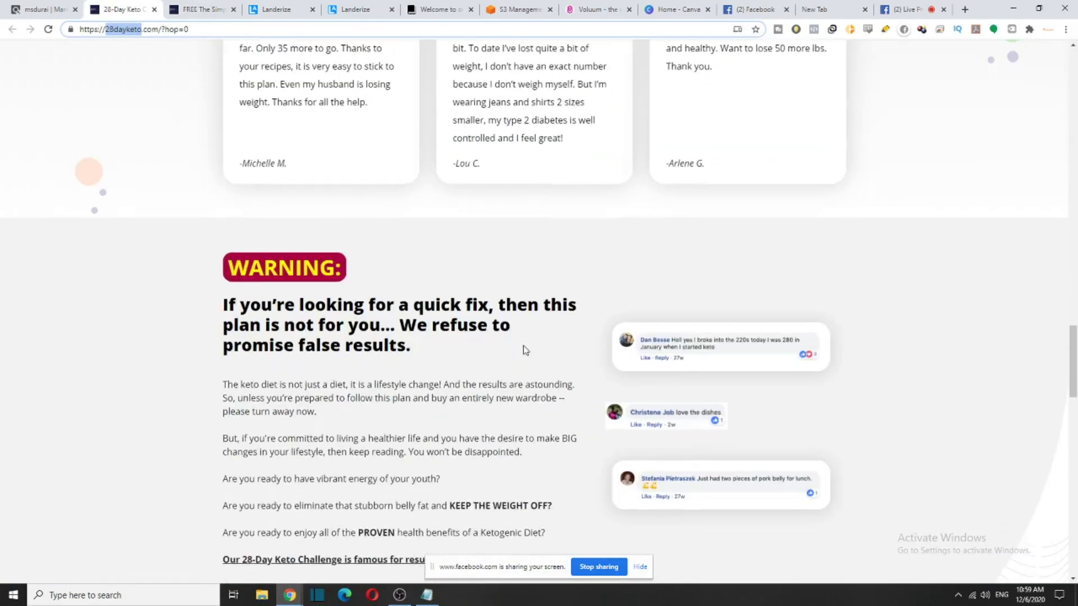
{"action": "scroll", "coordinate": [524, 351], "scroll_direction": "down", "scroll_amount": 20}
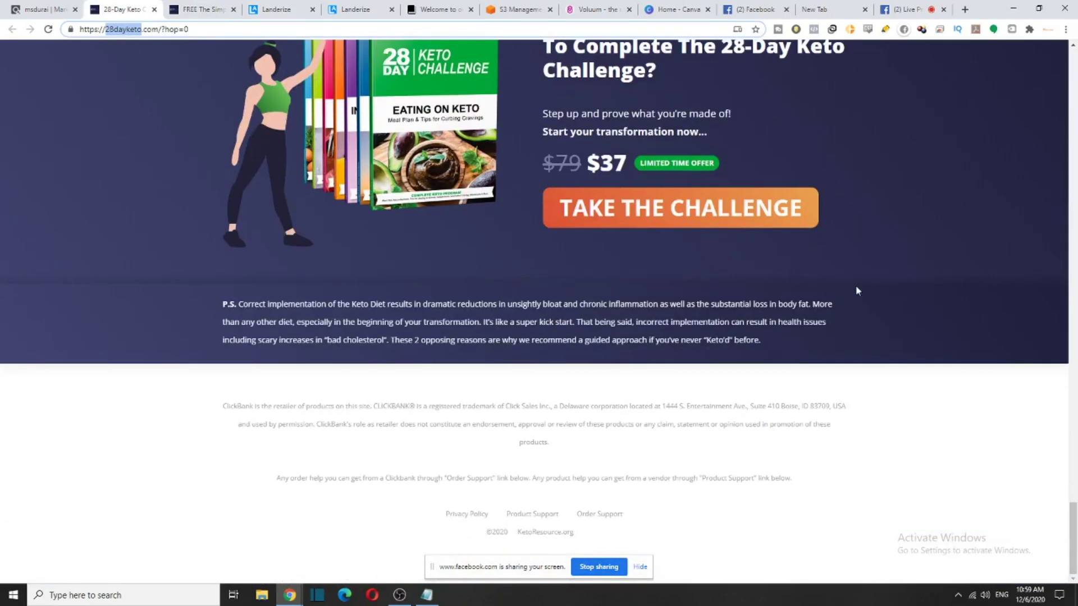
{"action": "scroll", "coordinate": [1076, 456], "scroll_direction": "up", "scroll_amount": 2}
{"action": "scroll", "coordinate": [1075, 505], "scroll_direction": "down", "scroll_amount": 2}
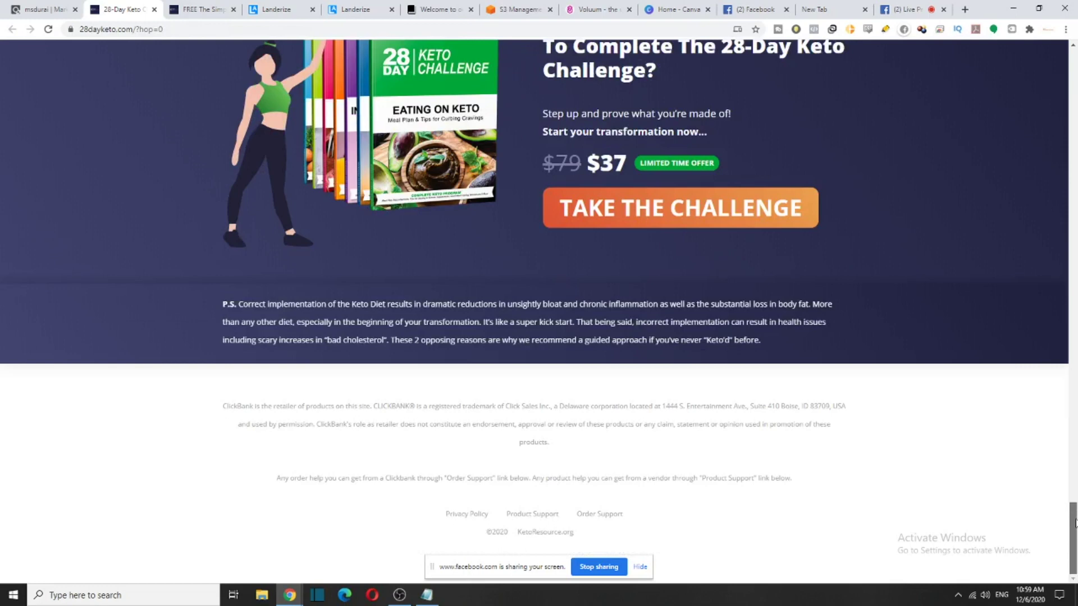
{"action": "scroll", "coordinate": [1075, 522], "scroll_direction": "up", "scroll_amount": 2}
{"action": "scroll", "coordinate": [709, 284], "scroll_direction": "up", "scroll_amount": 8}
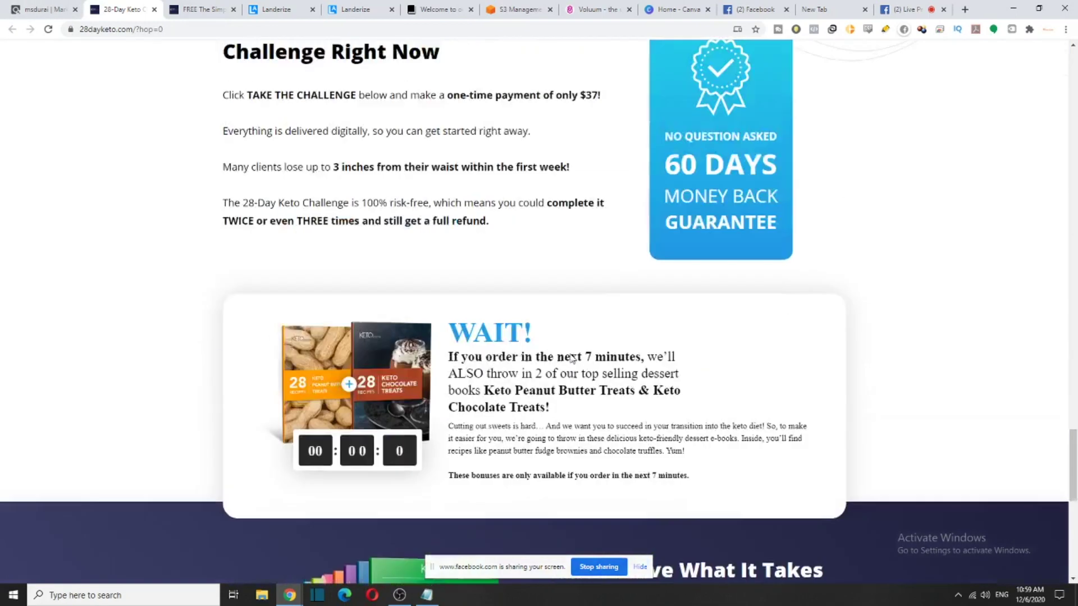
{"action": "scroll", "coordinate": [571, 359], "scroll_direction": "up", "scroll_amount": 20}
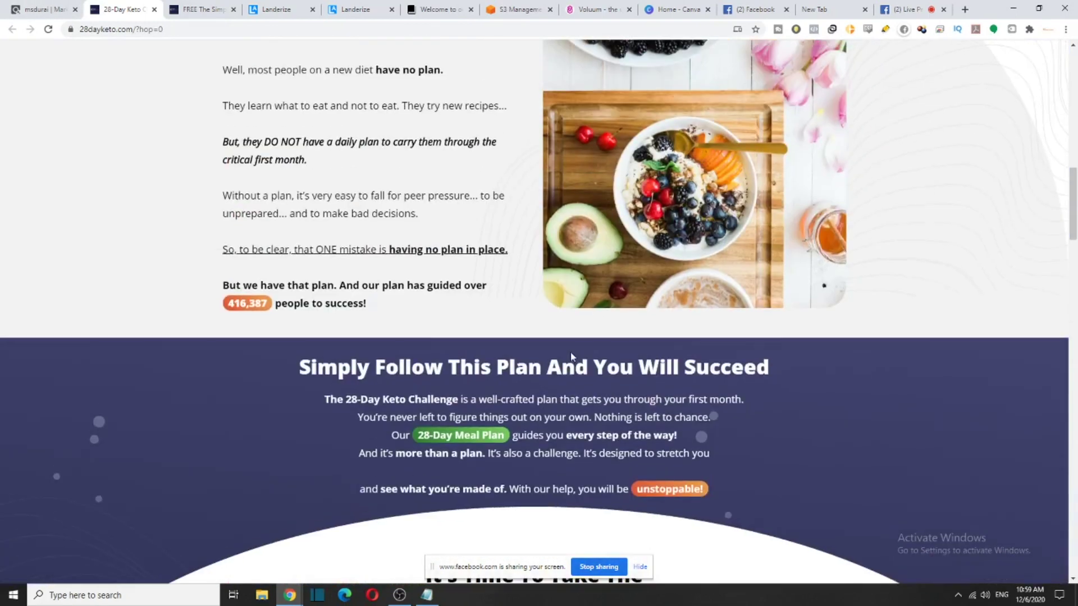
{"action": "scroll", "coordinate": [572, 357], "scroll_direction": "up", "scroll_amount": 4}
Save the food bowl photo to the Desktop as brooke-img PNG and return to Landerize
{"action": "right_click", "coordinate": [696, 284]}
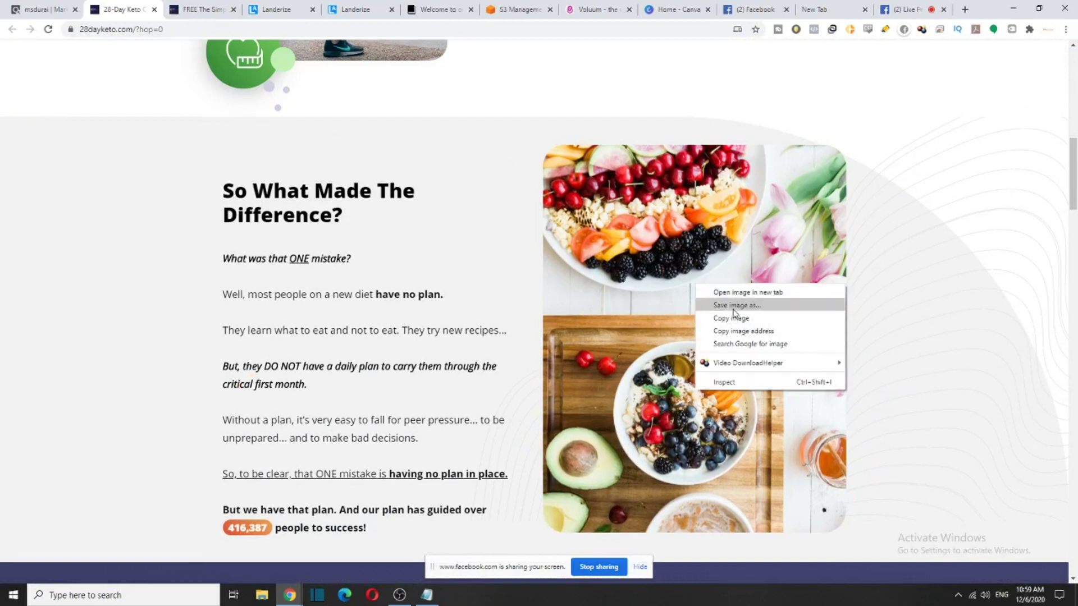
{"action": "left_click", "coordinate": [734, 308]}
{"action": "left_click", "coordinate": [749, 455]}
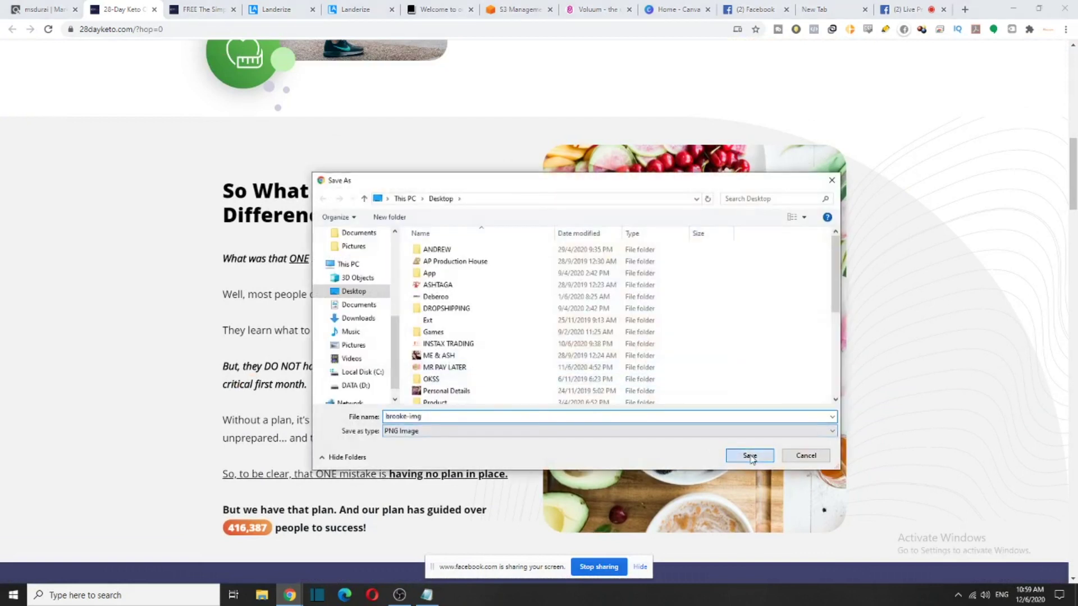
{"action": "left_click", "coordinate": [357, 9]}
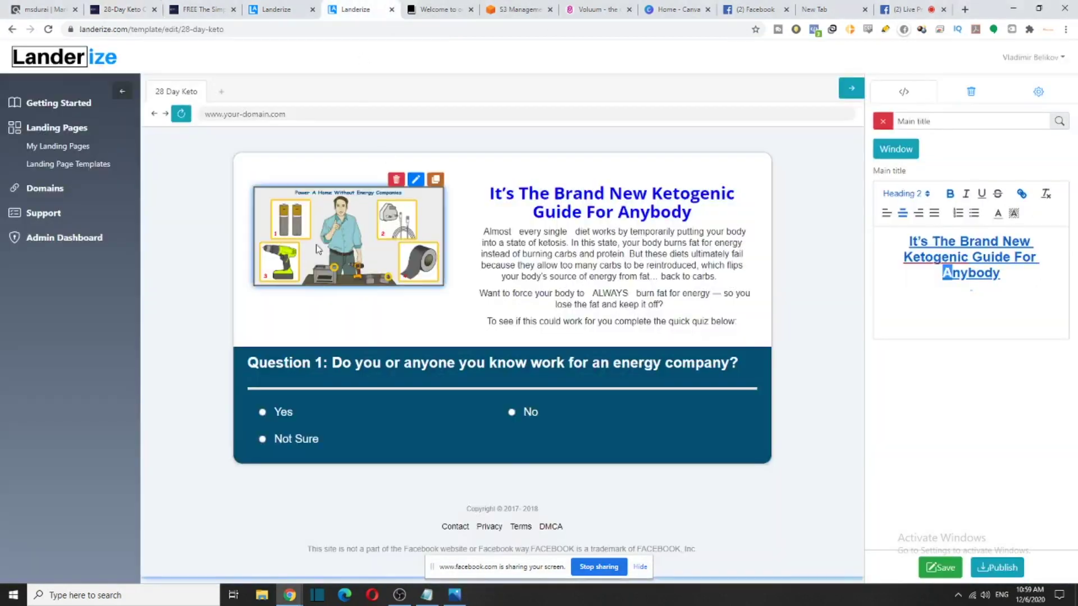
{"action": "left_click", "coordinate": [415, 180]}
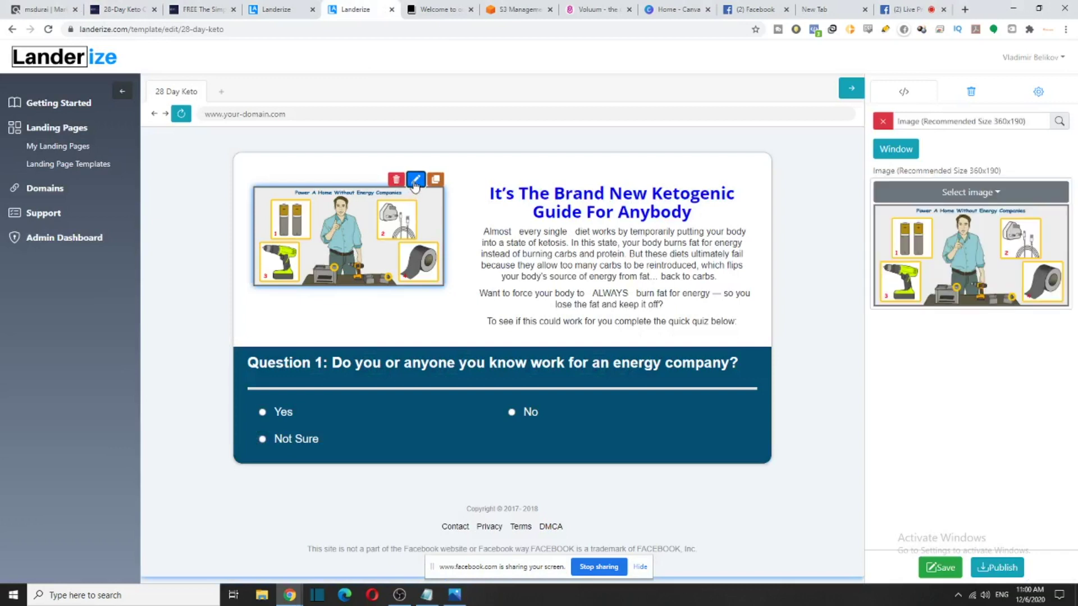
{"action": "left_click", "coordinate": [1021, 195]}
{"action": "left_click", "coordinate": [1033, 222]}
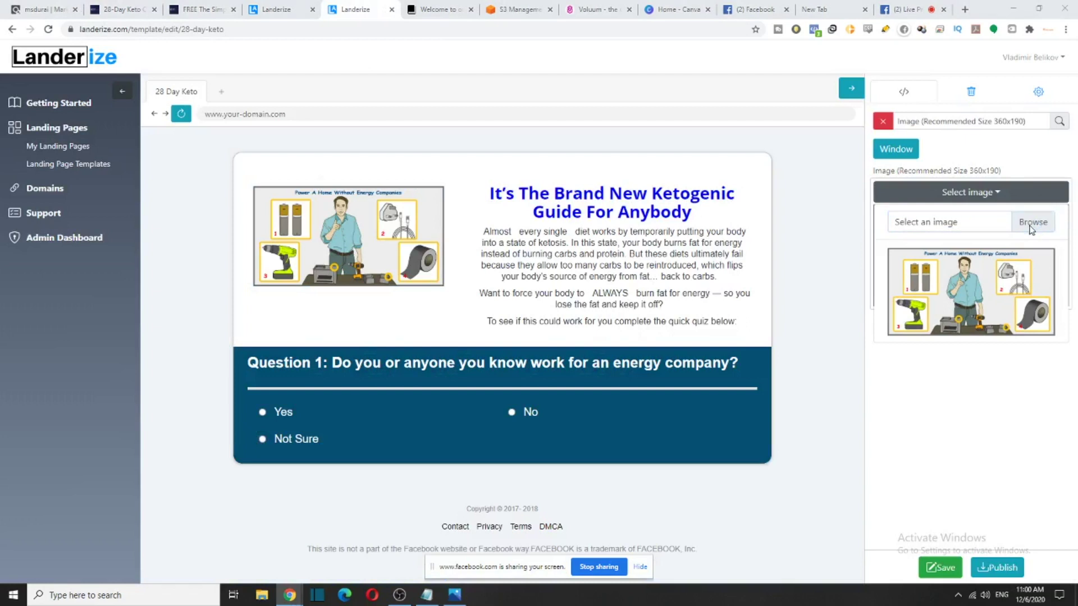
{"action": "left_click", "coordinate": [831, 180]}
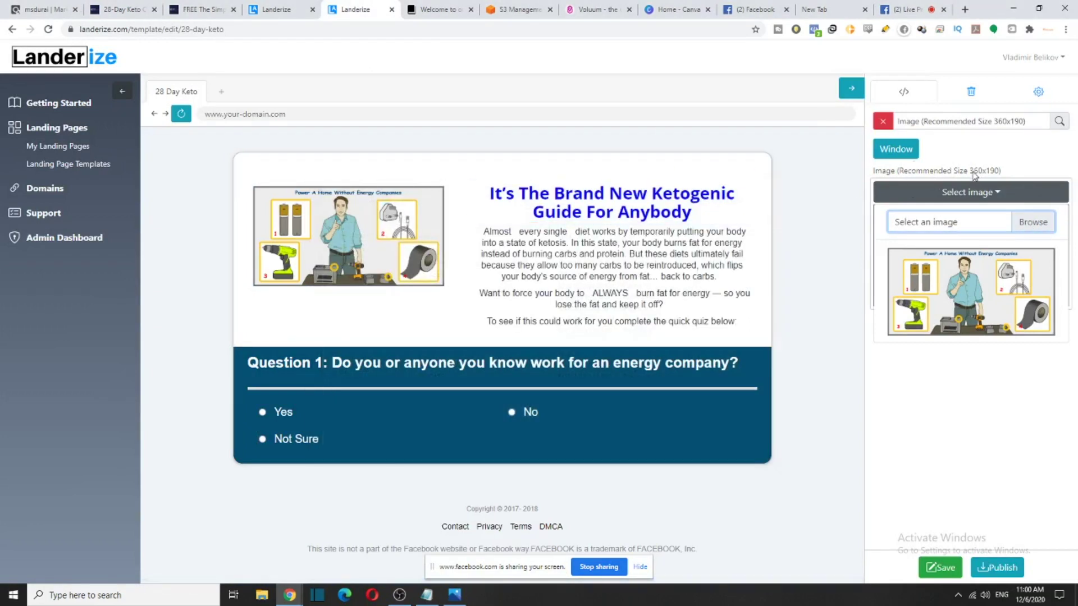
{"action": "left_click_drag", "start_coordinate": [969, 172], "coordinate": [977, 174]}
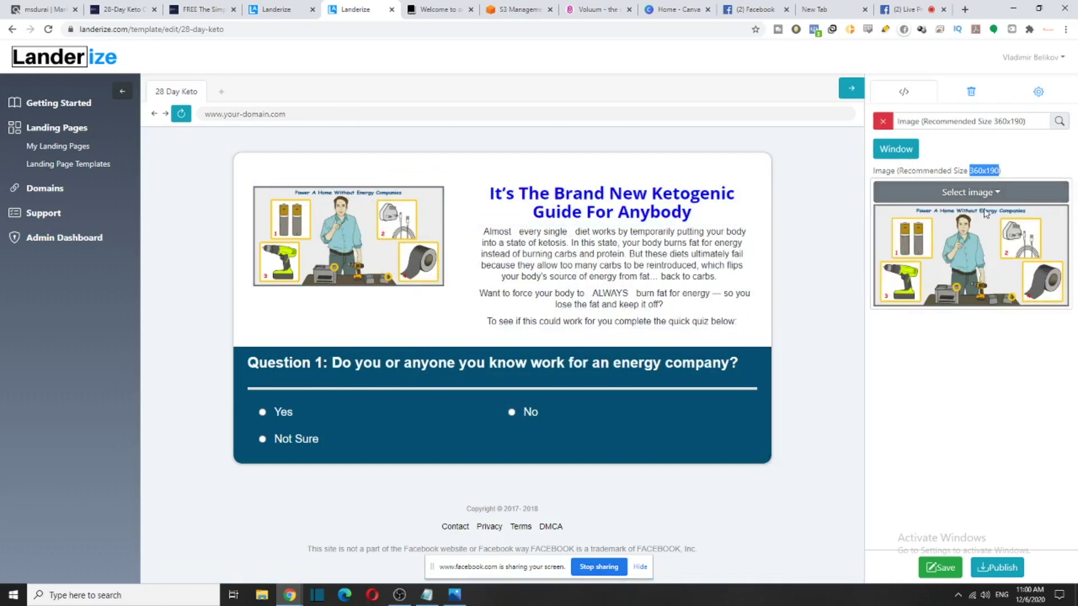
{"action": "left_click", "coordinate": [991, 193]}
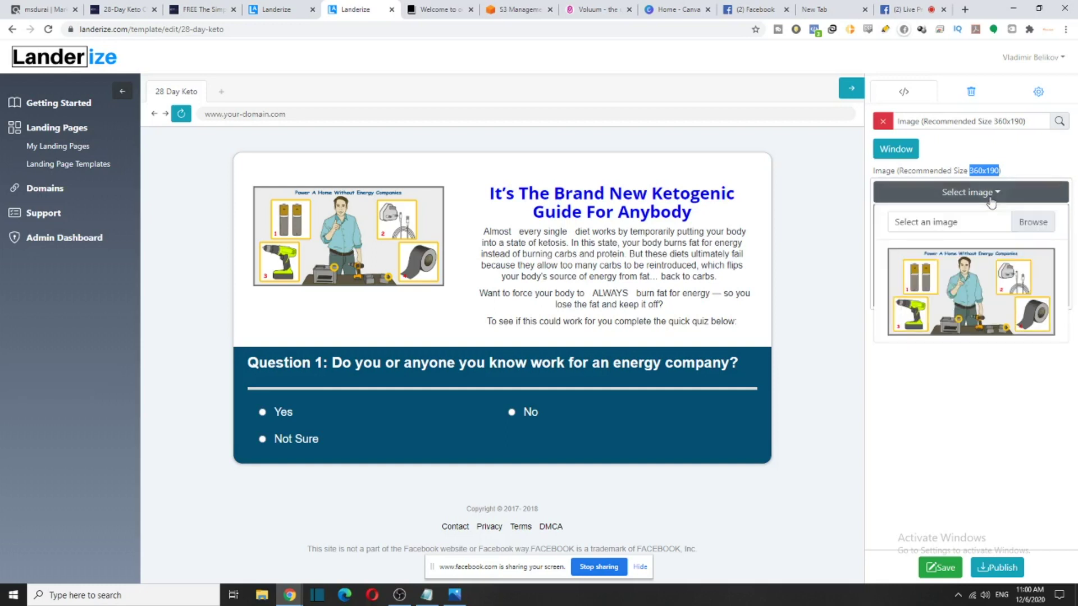
{"action": "left_click", "coordinate": [1031, 223]}
{"action": "scroll", "coordinate": [477, 370], "scroll_direction": "down", "scroll_amount": 5}
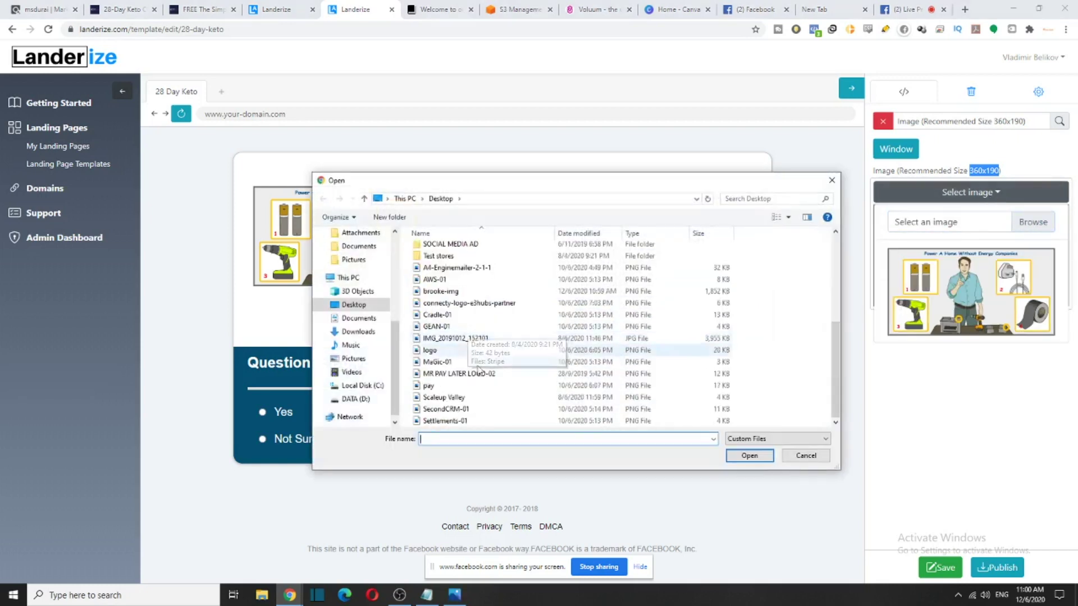
{"action": "double_click", "coordinate": [464, 293]}
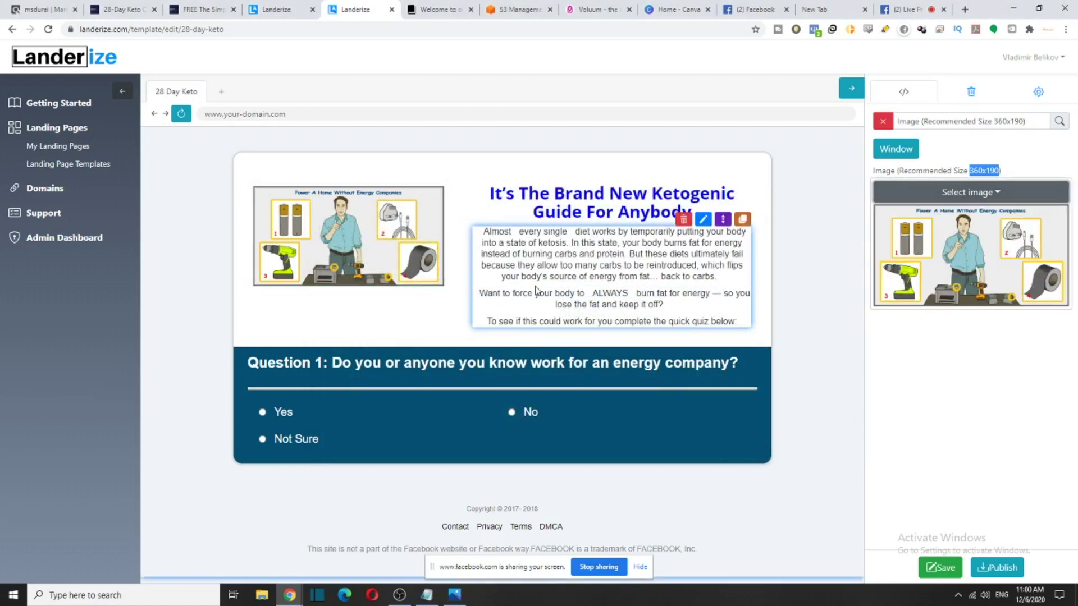
{"action": "left_click", "coordinate": [999, 193]}
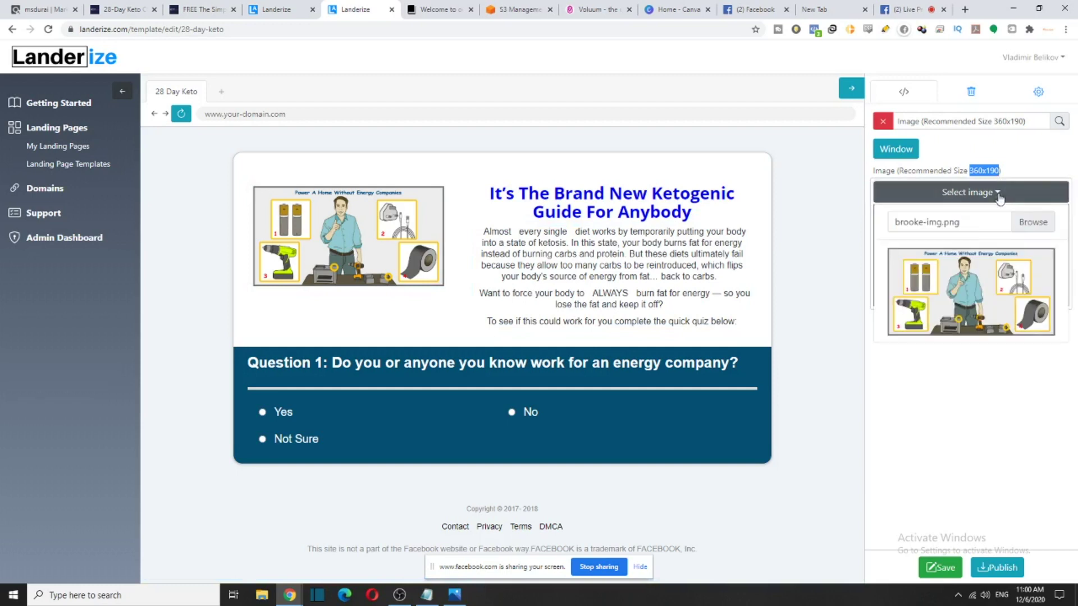
{"action": "left_click", "coordinate": [1026, 228]}
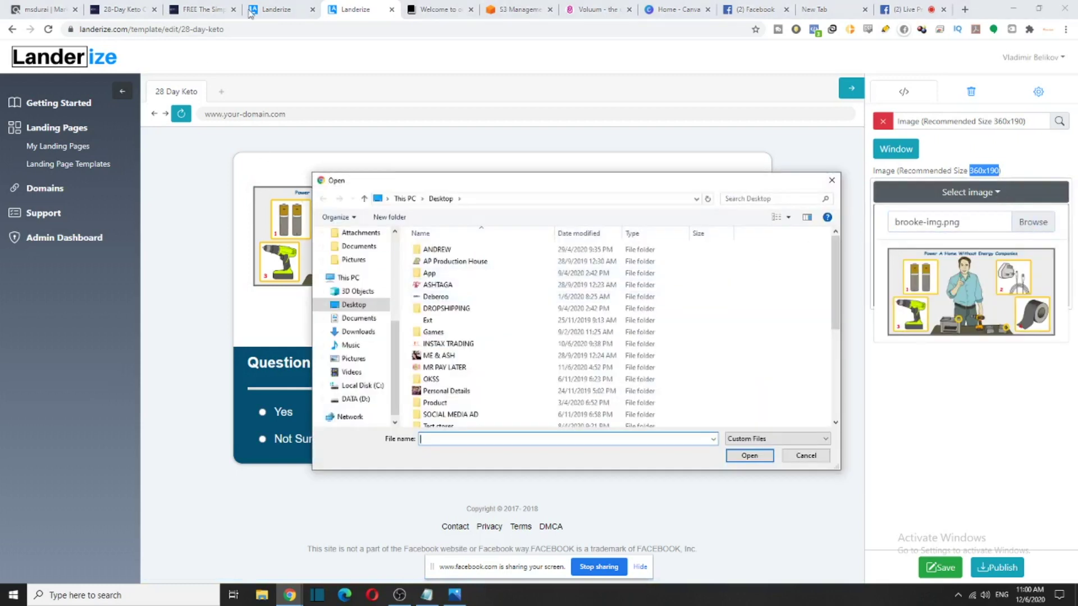
{"action": "left_click", "coordinate": [202, 5]}
{"action": "left_click", "coordinate": [832, 180]}
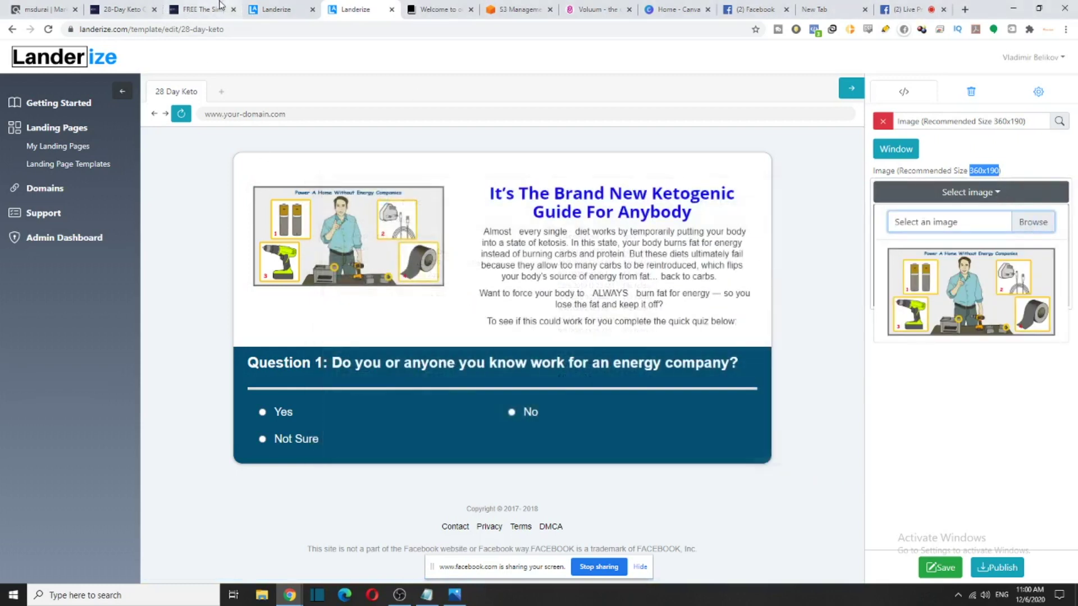
{"action": "left_click", "coordinate": [214, 7]}
Save the food photo from the 28 Day Keto page to the Desktop
{"action": "scroll", "coordinate": [309, 146], "scroll_direction": "up", "scroll_amount": 8}
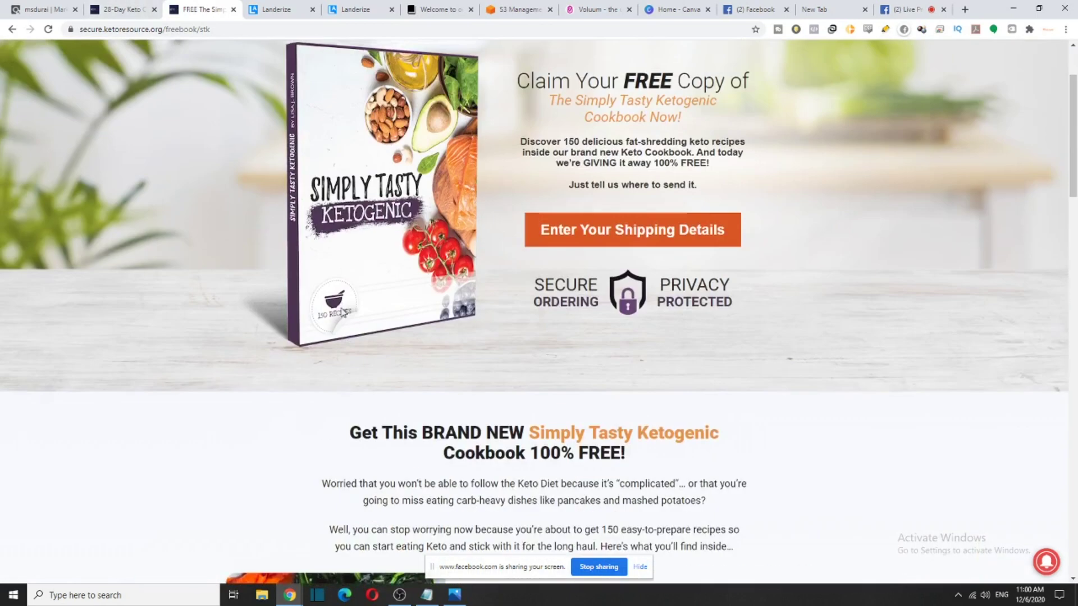
{"action": "scroll", "coordinate": [331, 314], "scroll_direction": "down", "scroll_amount": 5}
{"action": "left_click", "coordinate": [124, 8]}
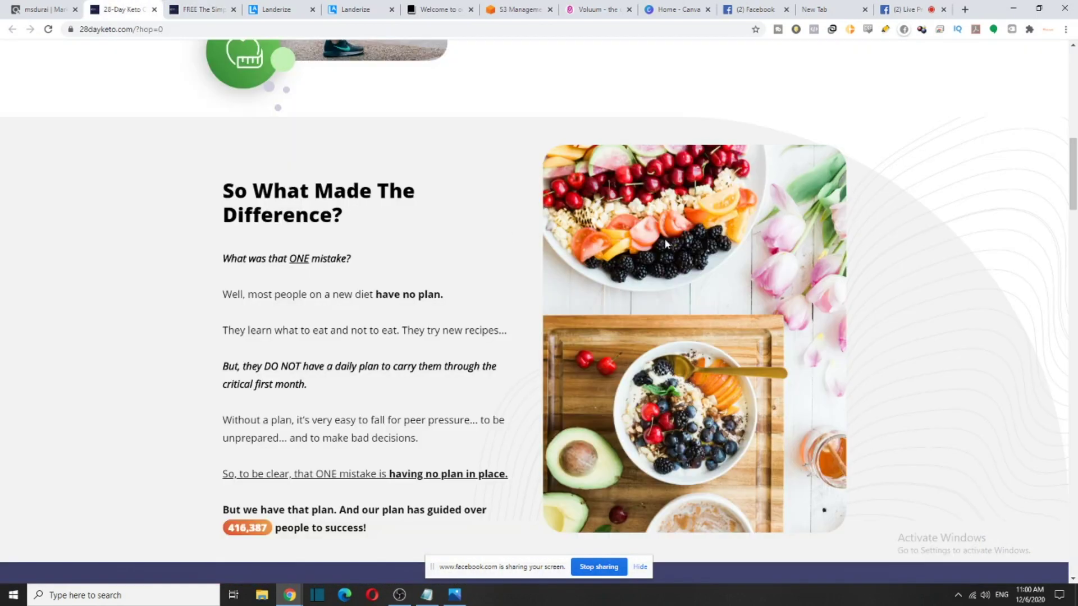
{"action": "right_click", "coordinate": [665, 243]}
{"action": "left_click", "coordinate": [722, 263]}
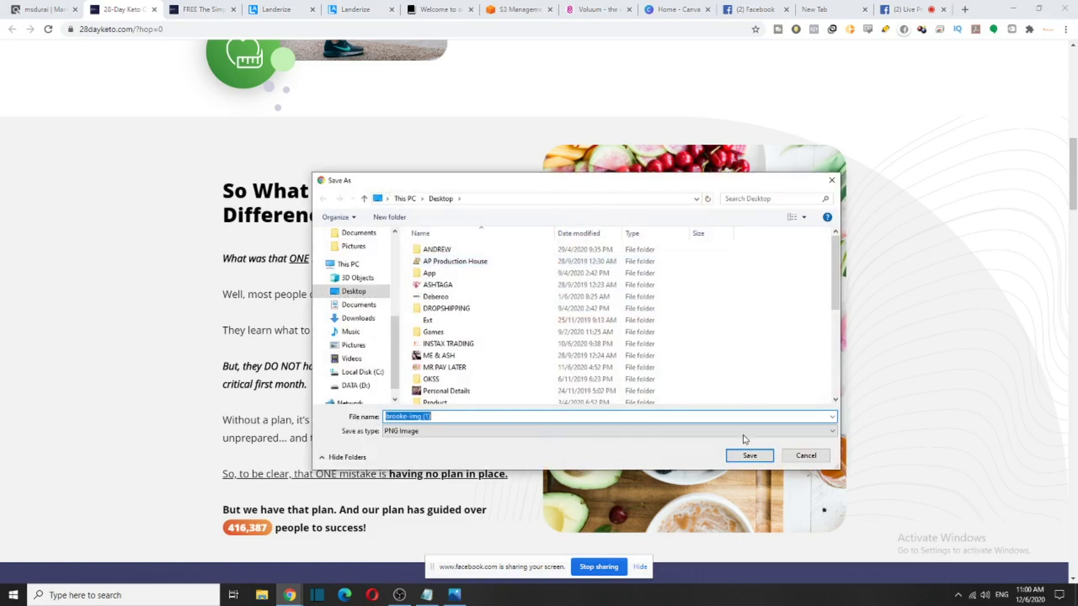
{"action": "left_click", "coordinate": [755, 462]}
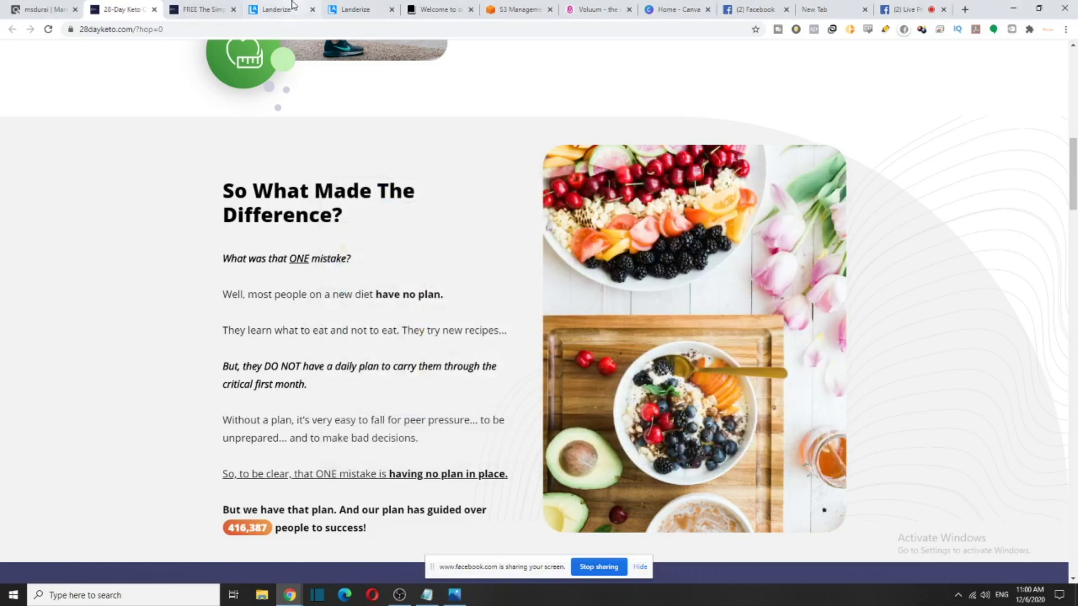
{"action": "left_click", "coordinate": [359, 10]}
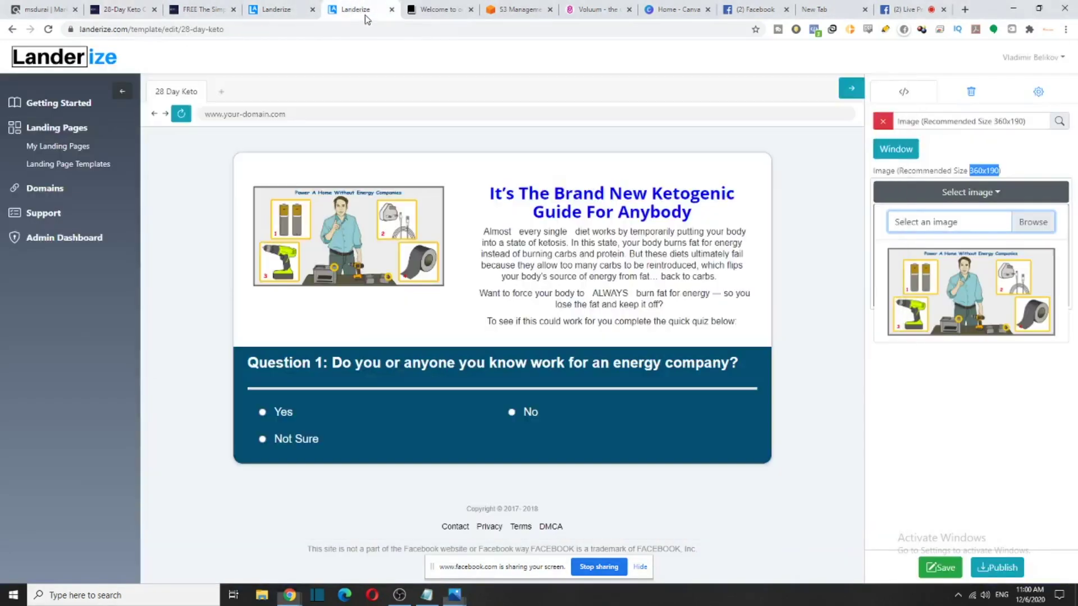
Browse for the saved food photo in the hero image settings, then close the file chooser
{"action": "left_click", "coordinate": [1033, 222]}
{"action": "scroll", "coordinate": [498, 360], "scroll_direction": "down", "scroll_amount": 5}
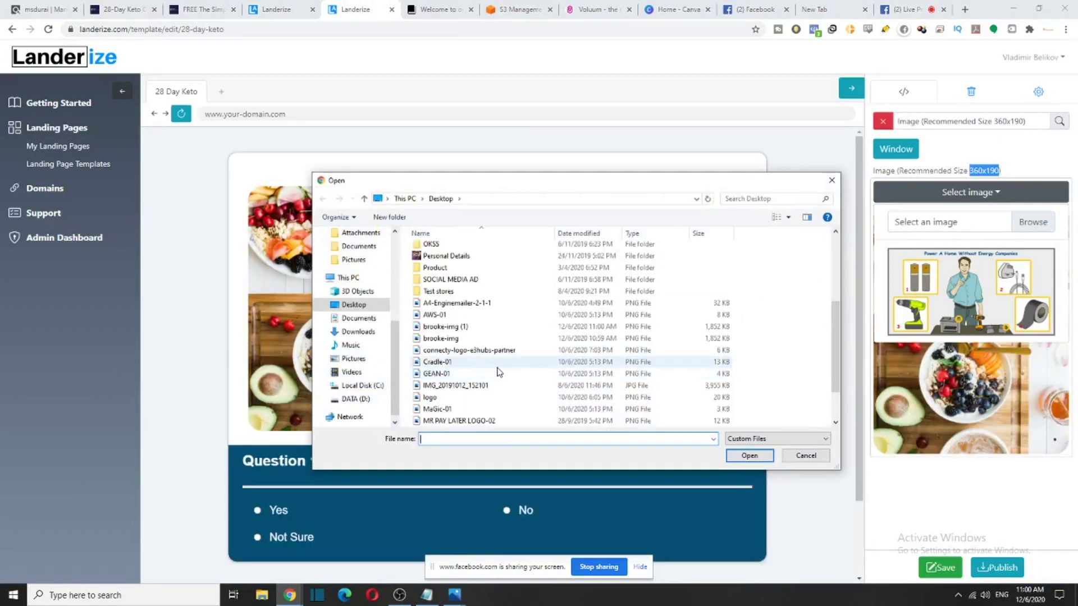
{"action": "left_click", "coordinate": [831, 181]}
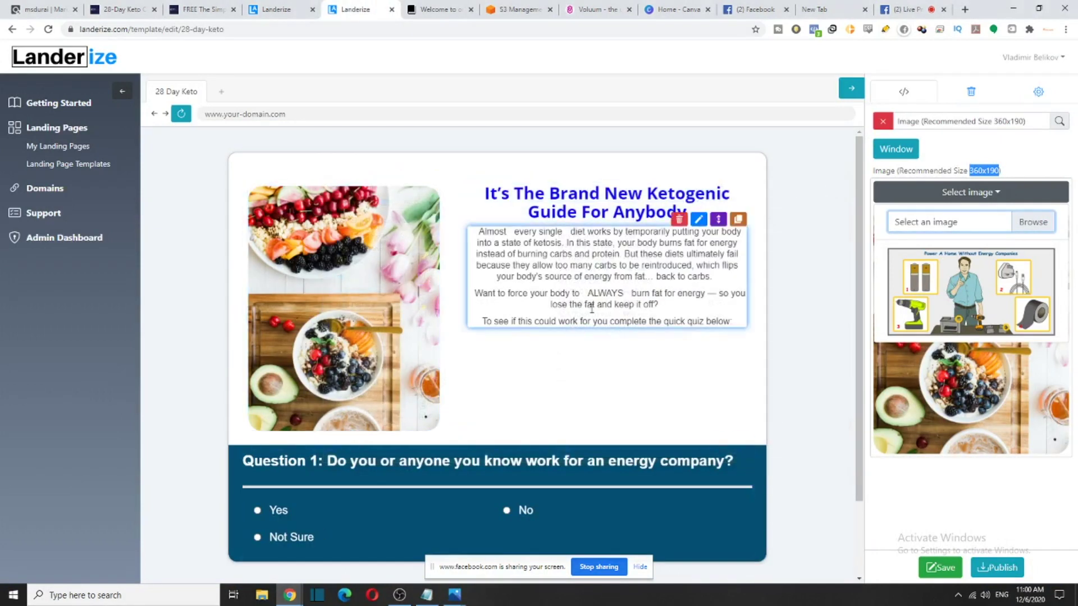
{"action": "scroll", "coordinate": [591, 309], "scroll_direction": "down", "scroll_amount": 2}
{"action": "scroll", "coordinate": [603, 331], "scroll_direction": "up", "scroll_amount": 2}
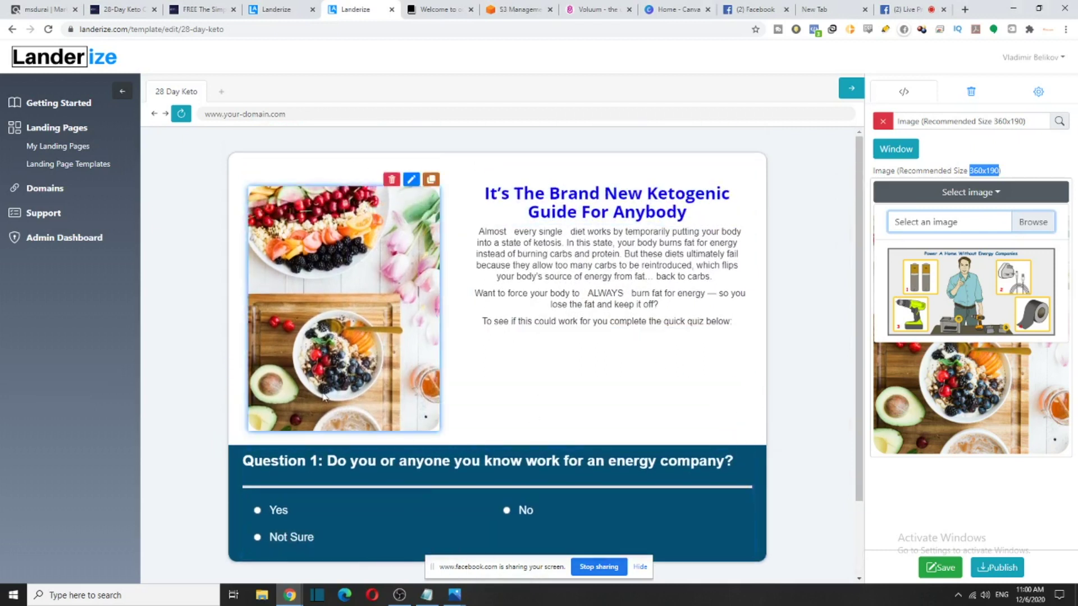
Close the image picker, switch to the Canva home page and dismiss its search suggestions
{"action": "left_click", "coordinate": [1005, 374]}
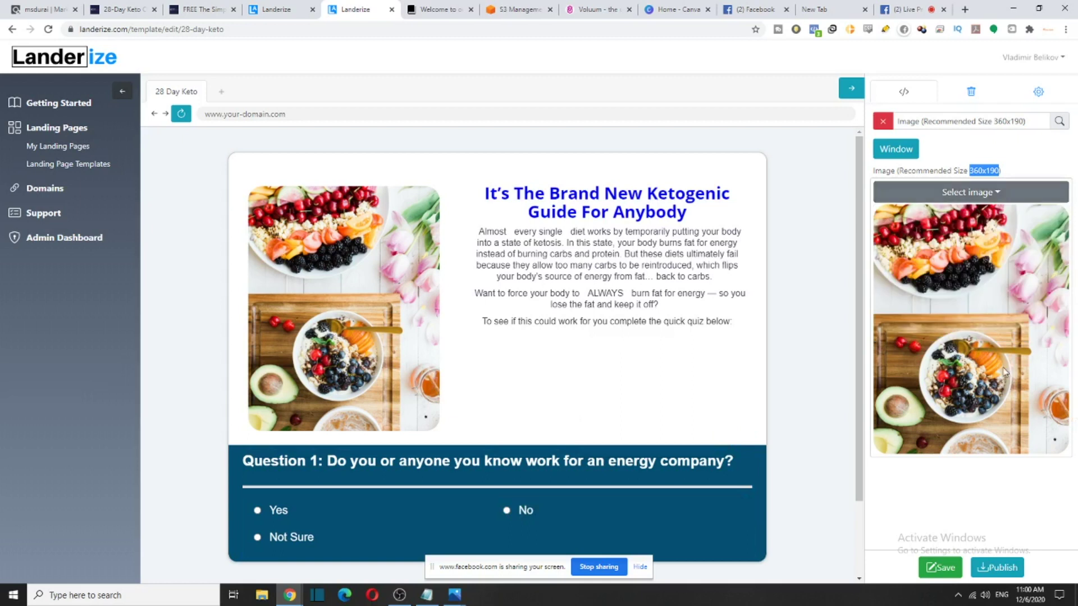
{"action": "left_click", "coordinate": [692, 14]}
{"action": "left_click", "coordinate": [601, 83]}
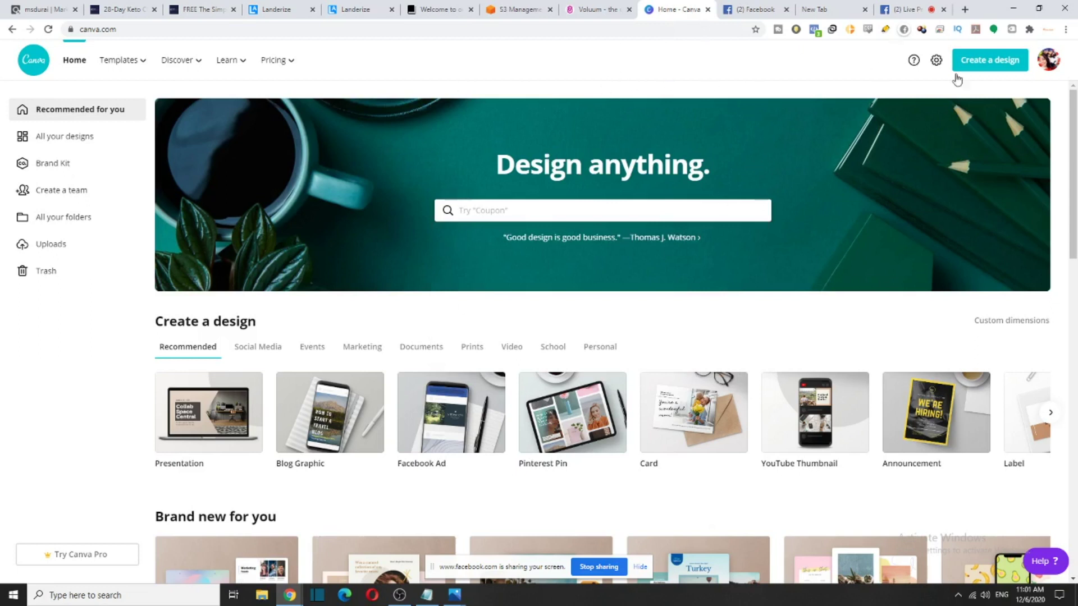
Create a custom Canva design of 360 × 190 px, matching Landerize's recommended size
{"action": "left_click", "coordinate": [1002, 67]}
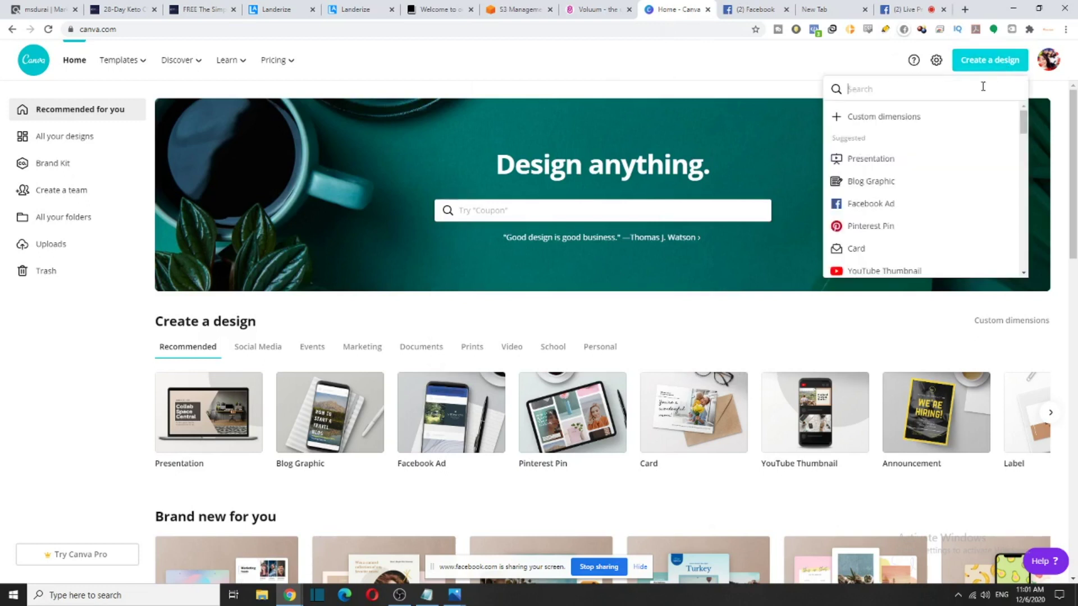
{"action": "left_click", "coordinate": [908, 115]}
{"action": "left_click", "coordinate": [365, 7]}
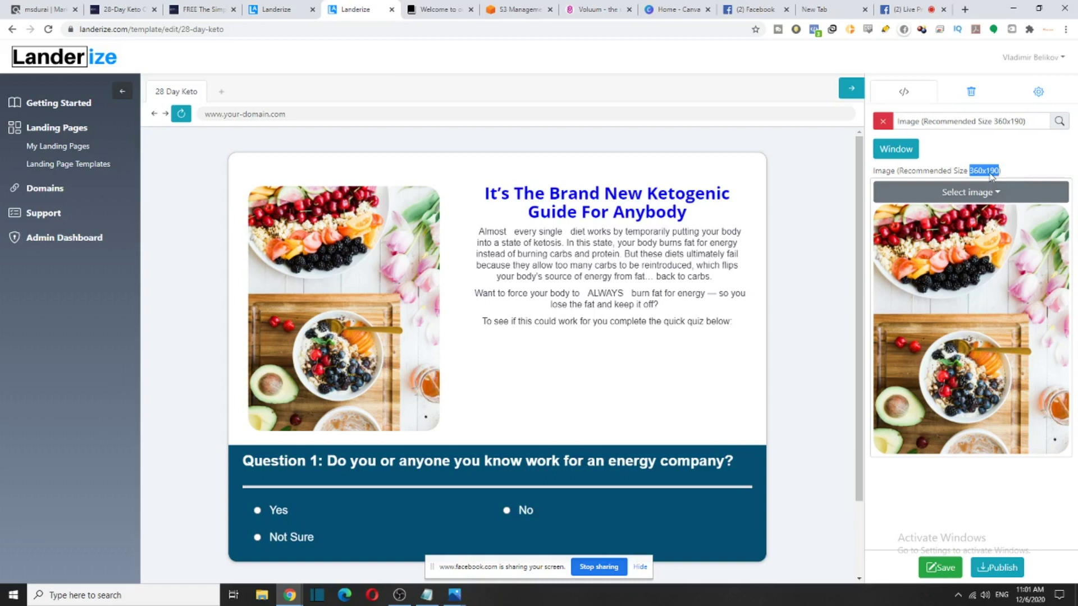
{"action": "left_click", "coordinate": [673, 9]}
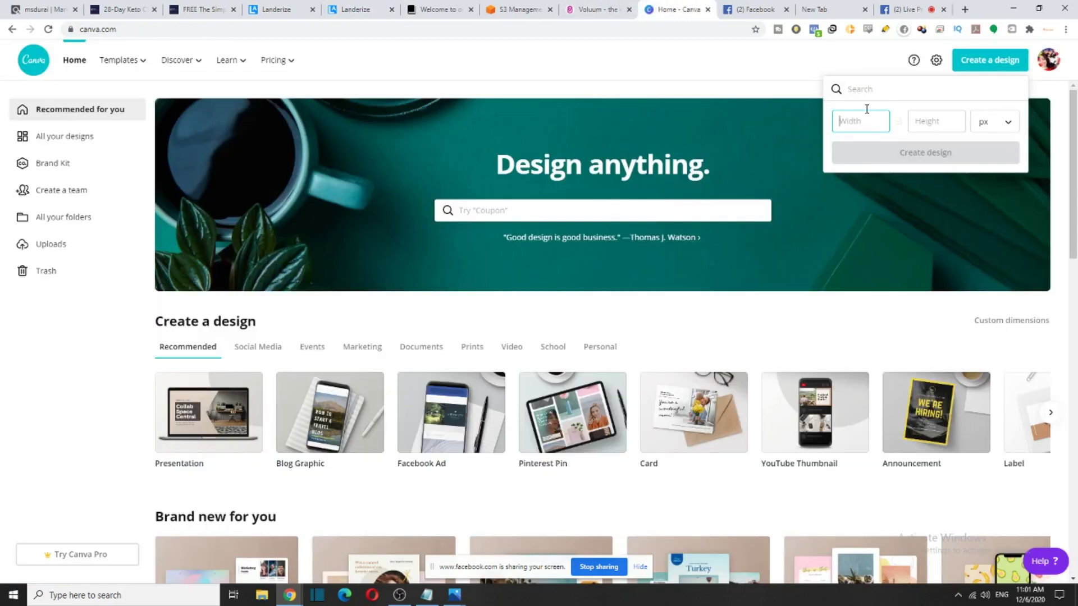
{"action": "key", "text": "Tab"}
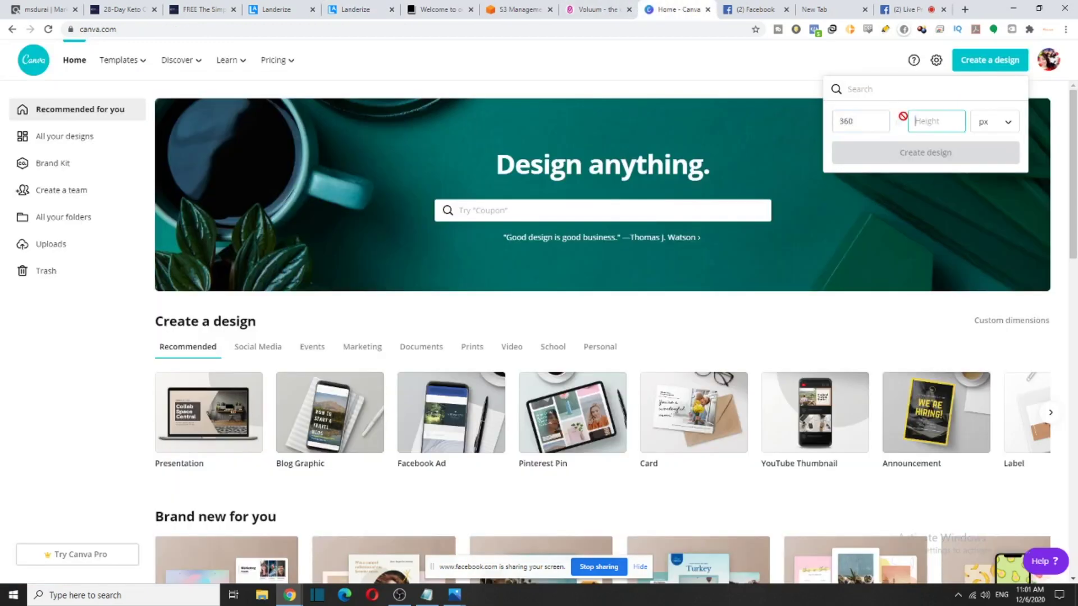
{"action": "type", "text": "190"}
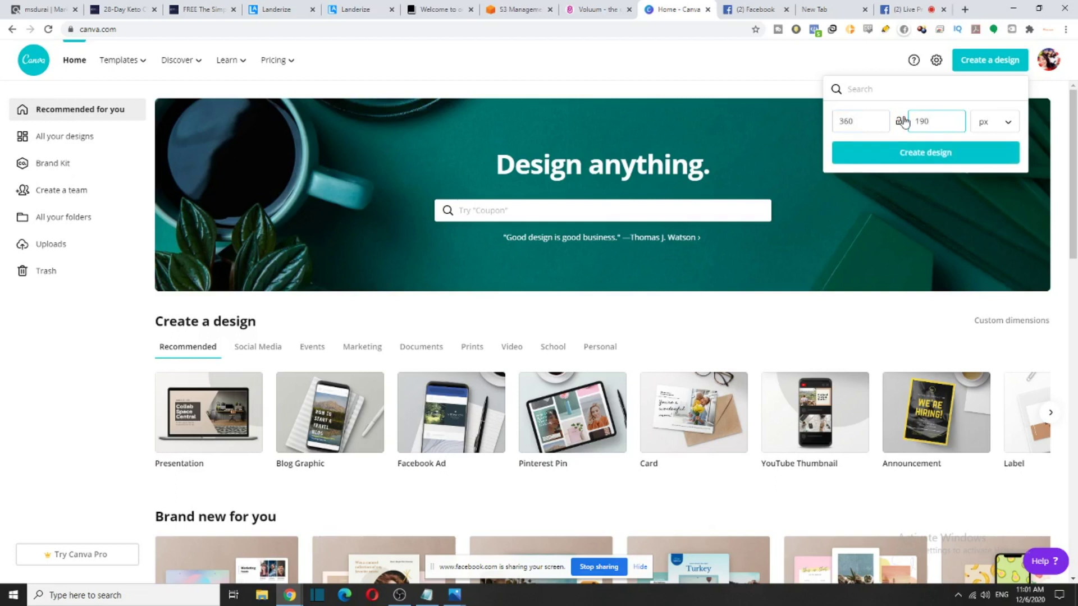
{"action": "left_click", "coordinate": [914, 152]}
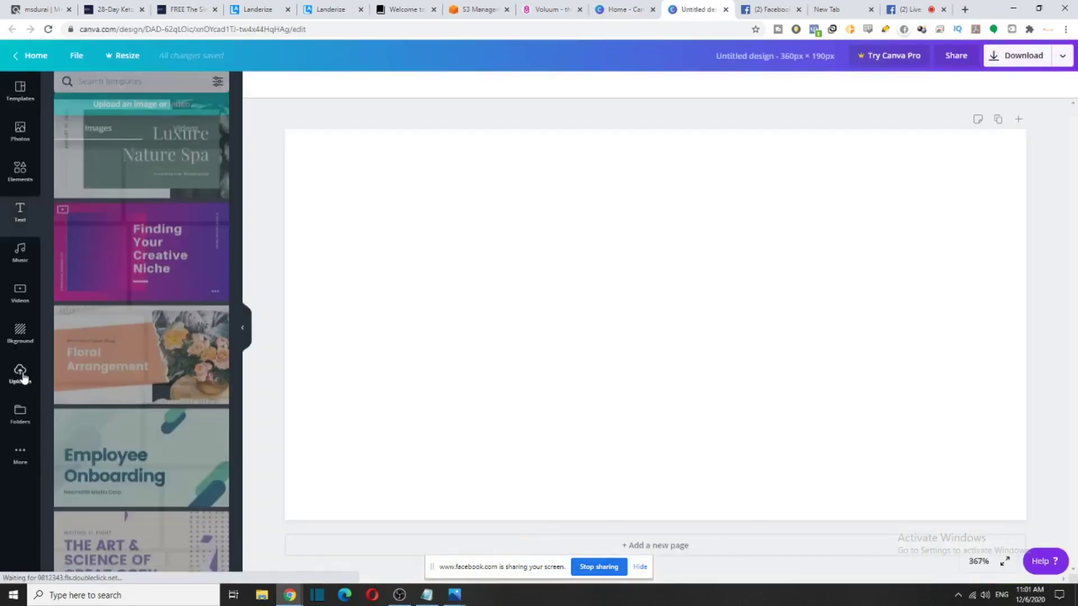
Upload the saved food photo into Canva's uploads
{"action": "left_click", "coordinate": [20, 375]}
{"action": "left_click", "coordinate": [129, 91]}
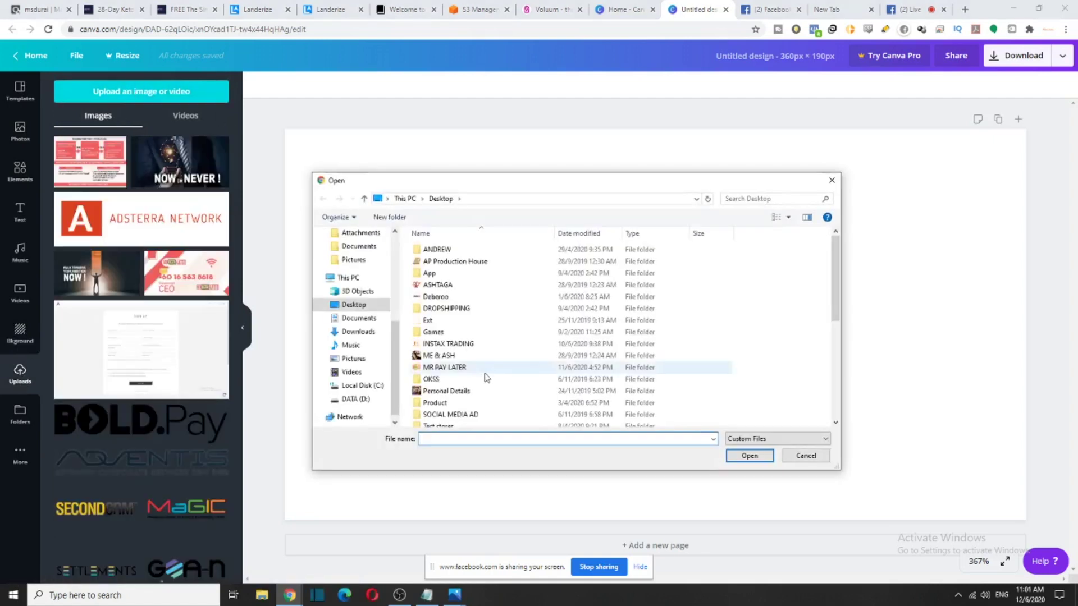
{"action": "scroll", "coordinate": [472, 374], "scroll_direction": "down", "scroll_amount": 3}
{"action": "double_click", "coordinate": [463, 375]}
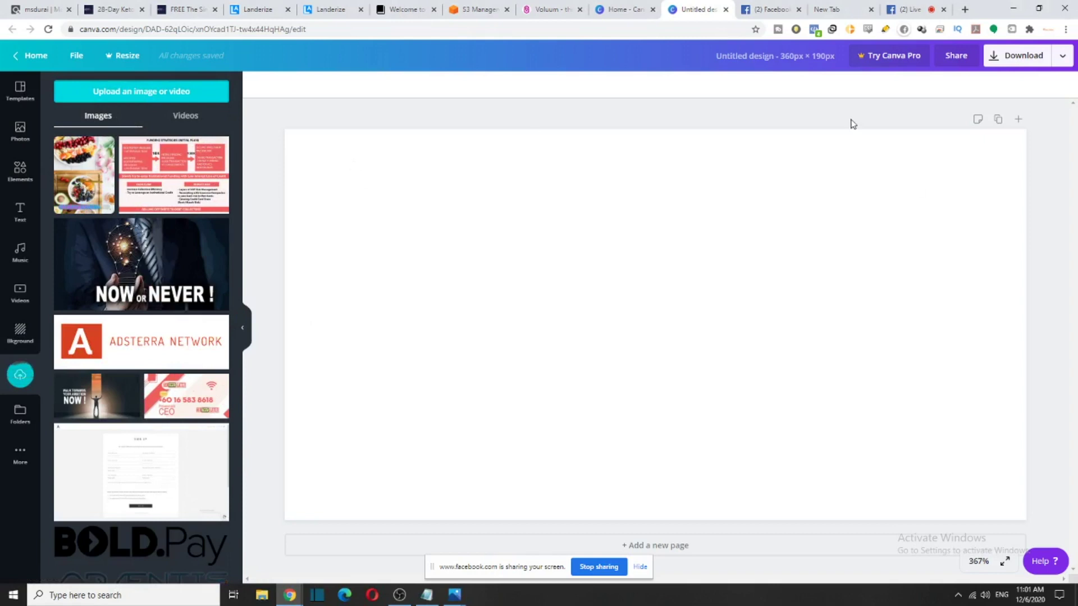
{"action": "left_click", "coordinate": [325, 7]}
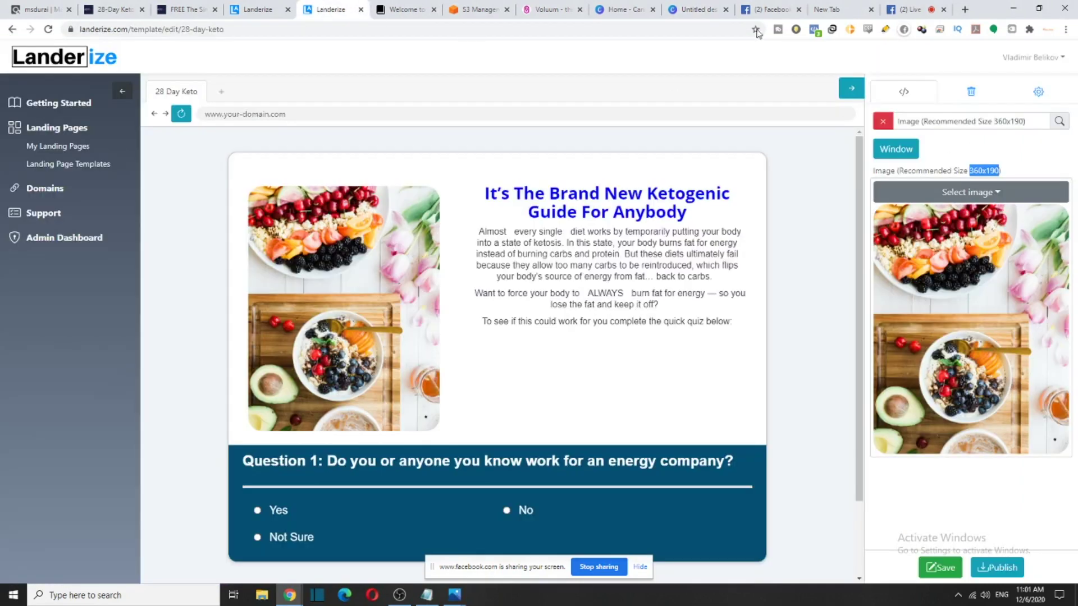
{"action": "left_click", "coordinate": [698, 9]}
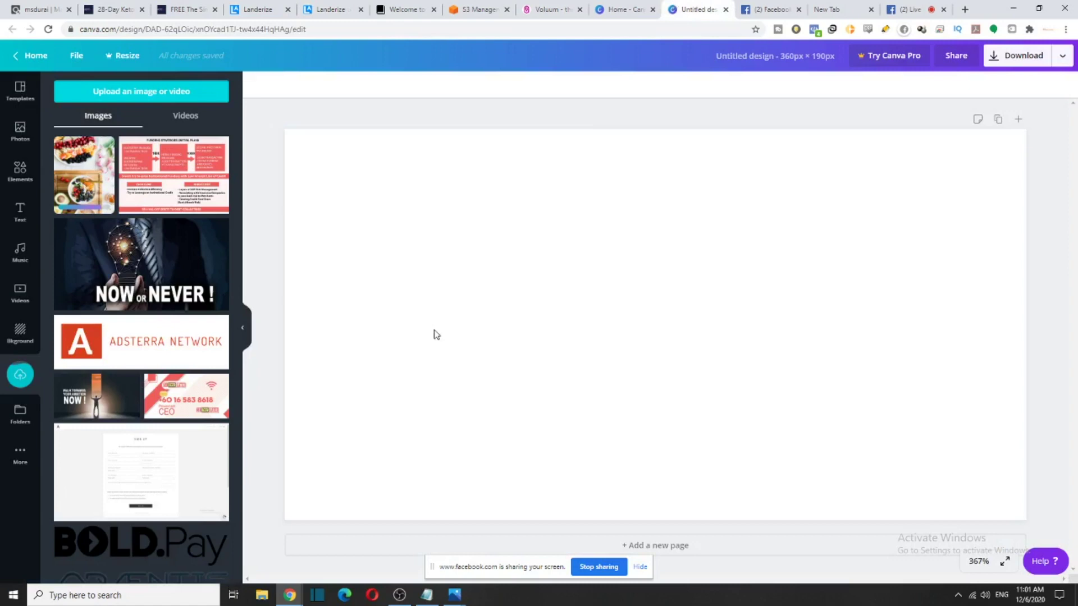
Place the food photo on the canvas and resize and position it
{"action": "left_click", "coordinate": [87, 171]}
{"action": "key", "text": "Delete"}
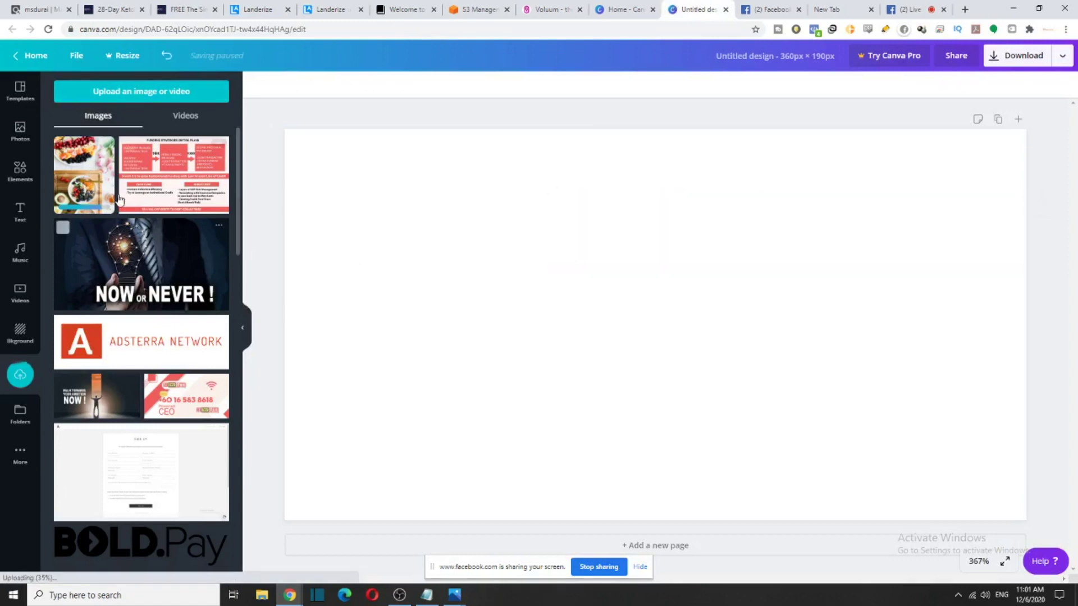
{"action": "left_click", "coordinate": [85, 173]}
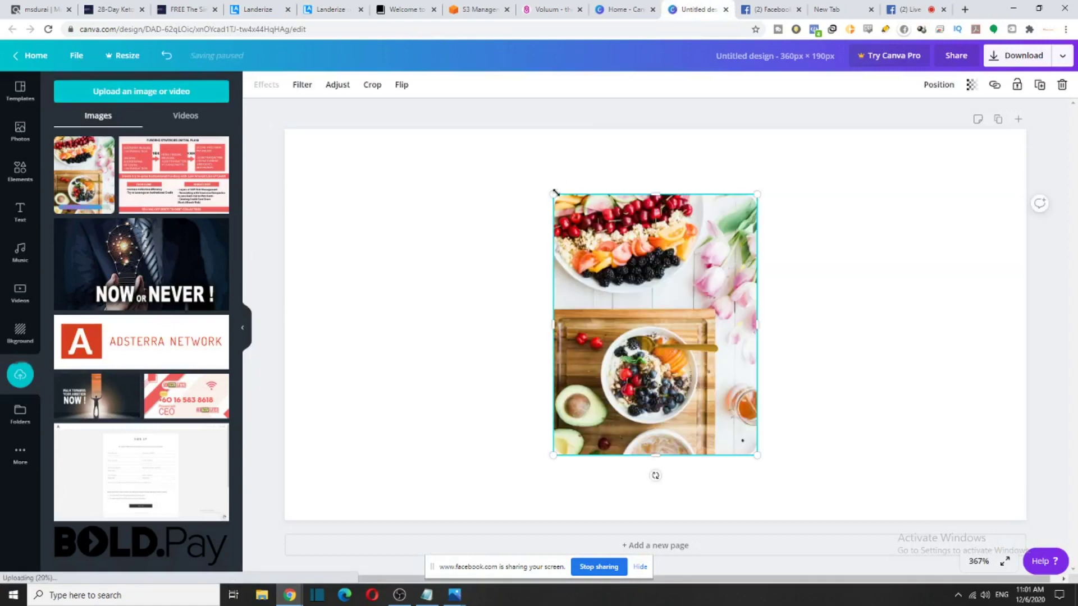
{"action": "left_click_drag", "start_coordinate": [554, 192], "coordinate": [469, 141]}
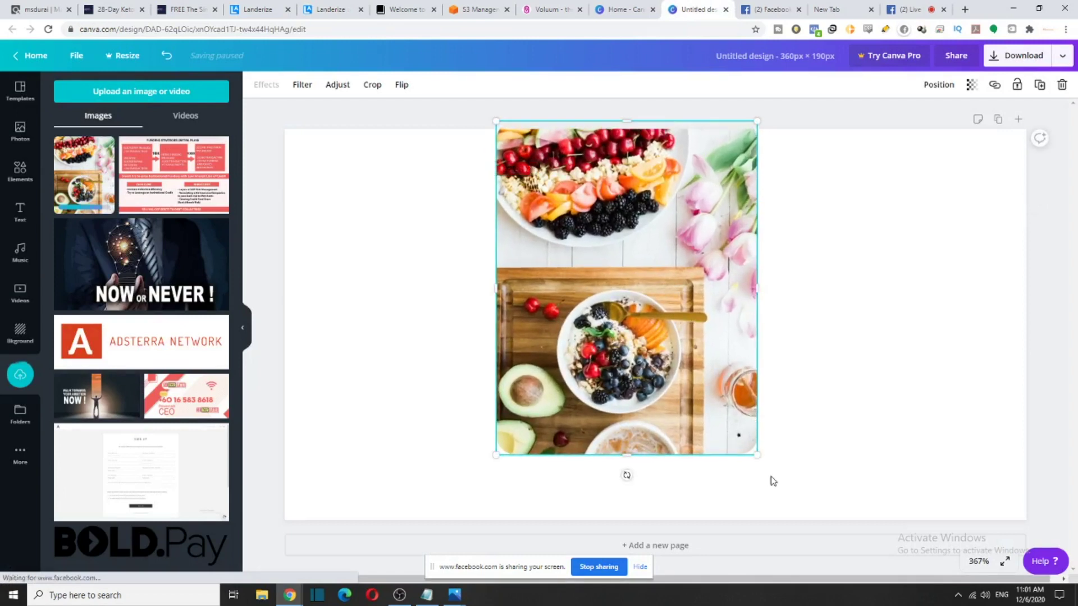
{"action": "left_click_drag", "start_coordinate": [761, 452], "coordinate": [834, 500]}
{"action": "left_click_drag", "start_coordinate": [726, 386], "coordinate": [723, 395]}
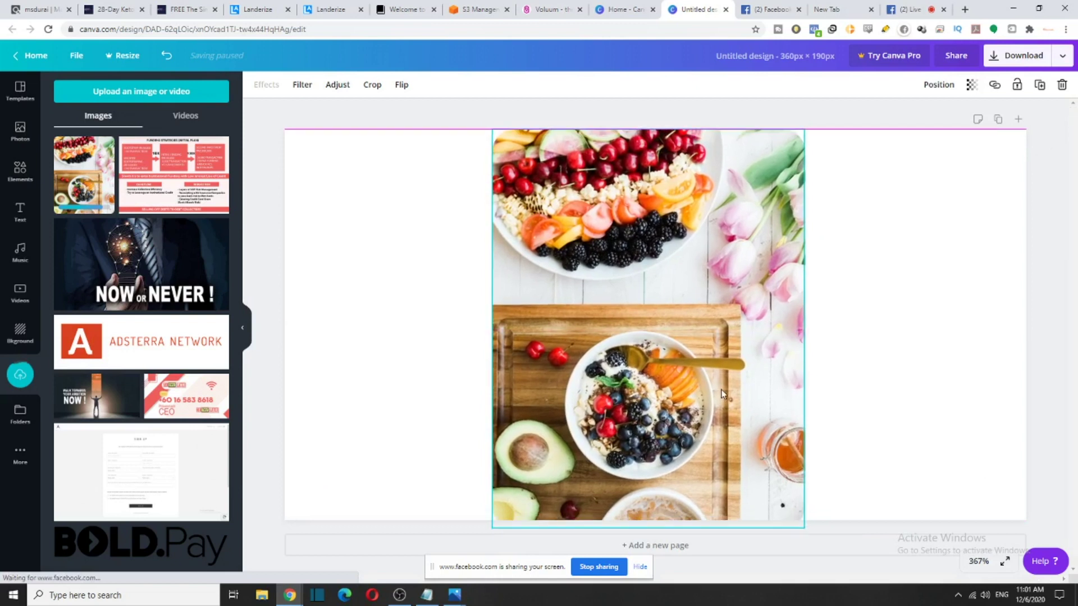
{"action": "left_click_drag", "start_coordinate": [804, 527], "coordinate": [801, 515]}
Set the page background to the photo's light grey
{"action": "left_click", "coordinate": [311, 305]}
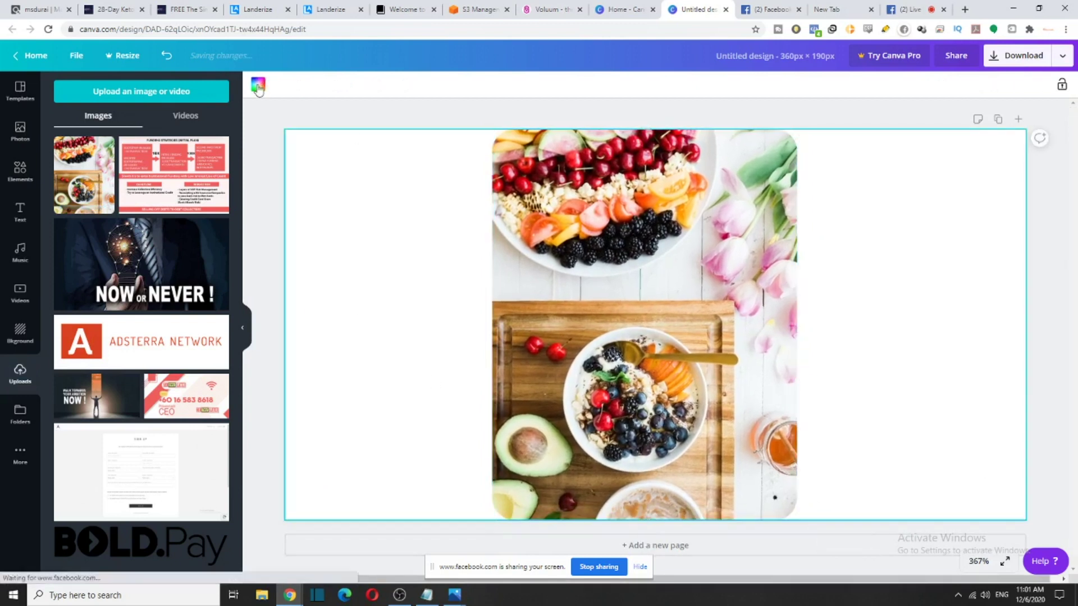
{"action": "left_click", "coordinate": [259, 84]}
{"action": "left_click", "coordinate": [96, 249]}
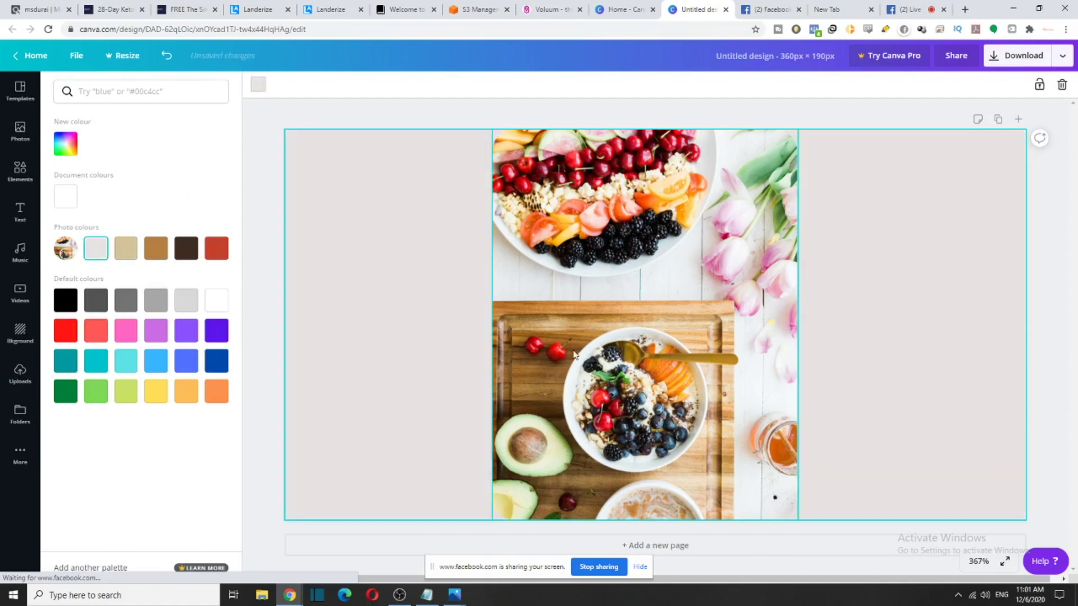
Download the design as a JPG and return to Landerize
{"action": "left_click", "coordinate": [1025, 55]}
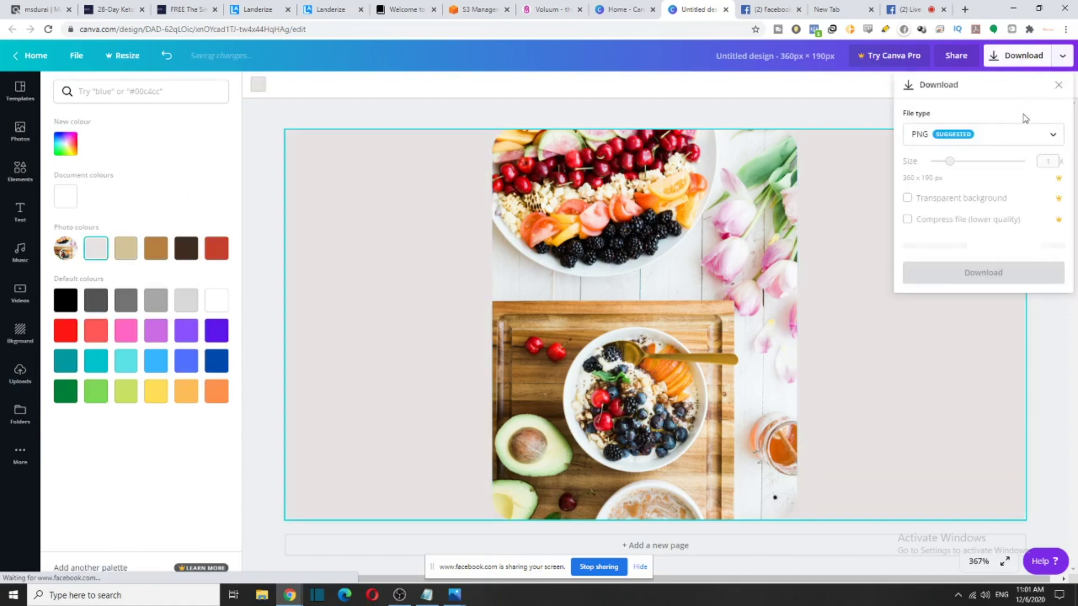
{"action": "left_click", "coordinate": [1022, 136]}
{"action": "left_click", "coordinate": [988, 177]}
{"action": "left_click", "coordinate": [979, 241]}
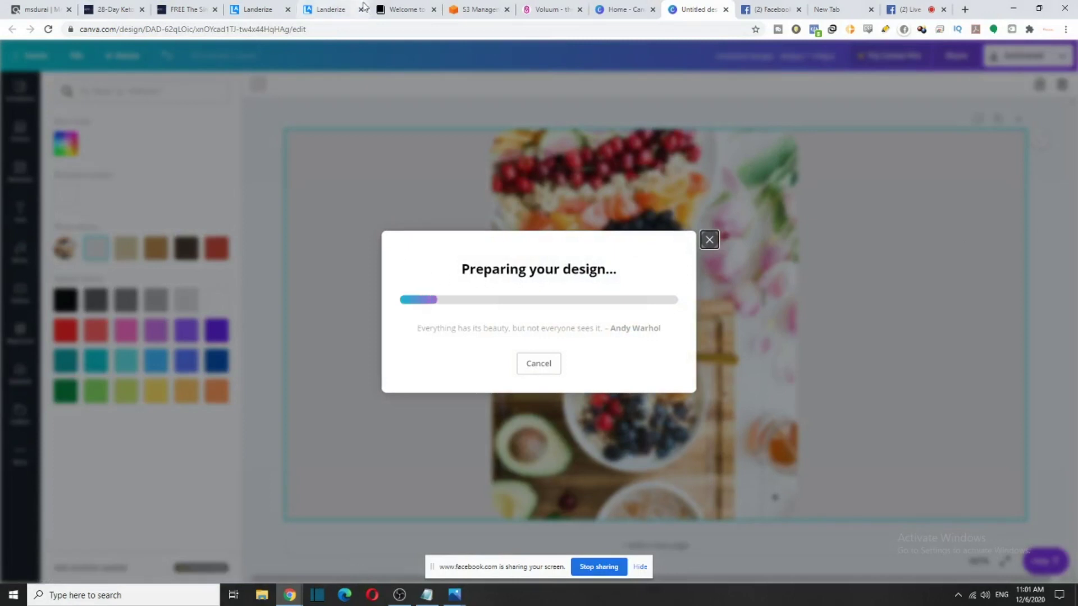
{"action": "left_click", "coordinate": [330, 9]}
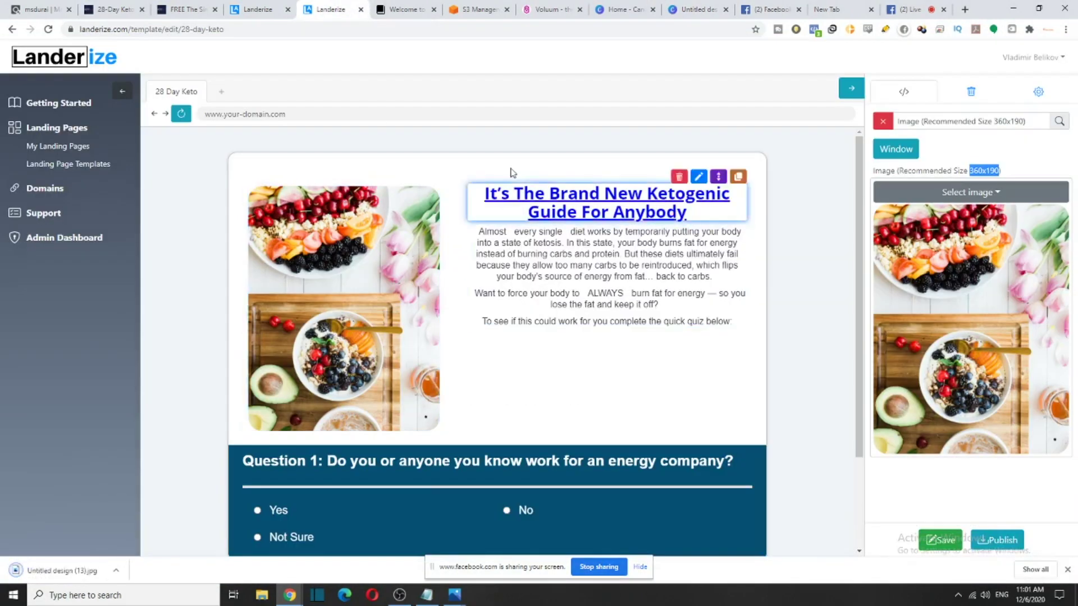
Set the hero image to Untitled design (13) from the Downloads folder
{"action": "left_click", "coordinate": [994, 198]}
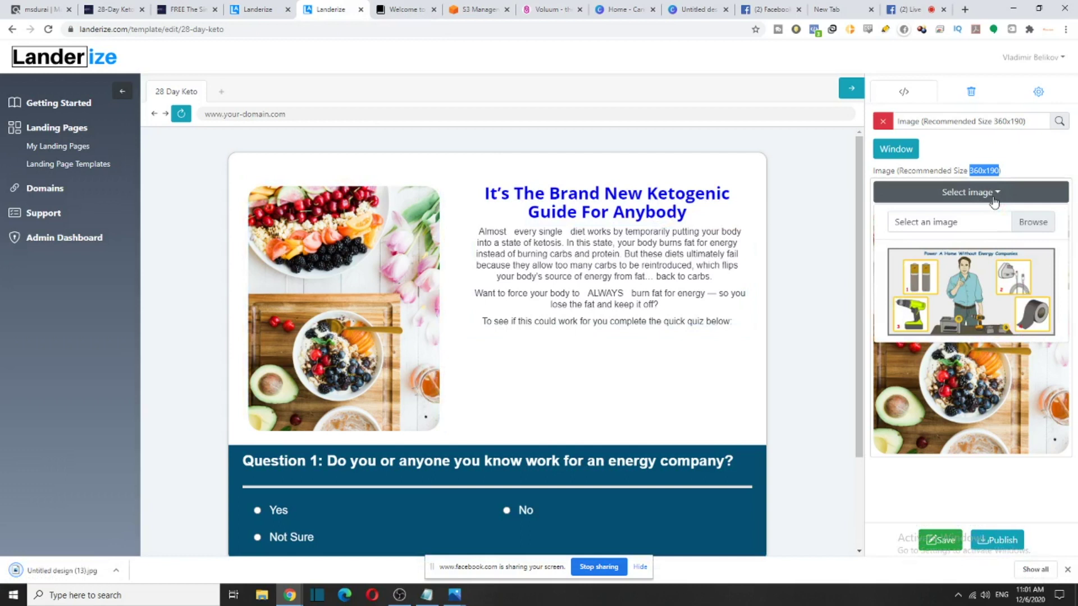
{"action": "left_click", "coordinate": [1021, 225]}
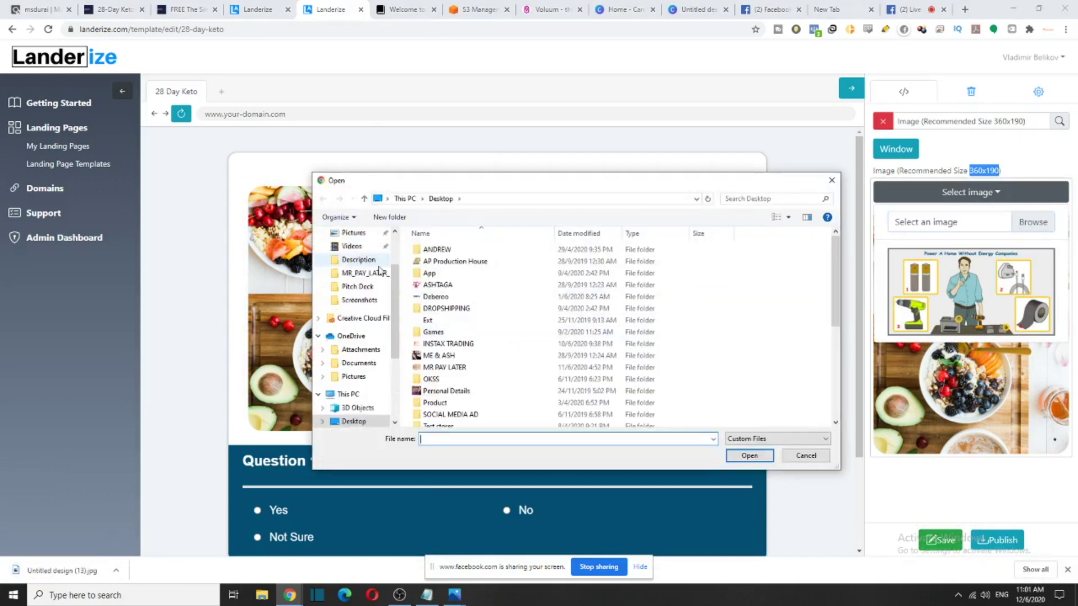
{"action": "scroll", "coordinate": [379, 271], "scroll_direction": "up", "scroll_amount": 2}
{"action": "left_click", "coordinate": [359, 268]}
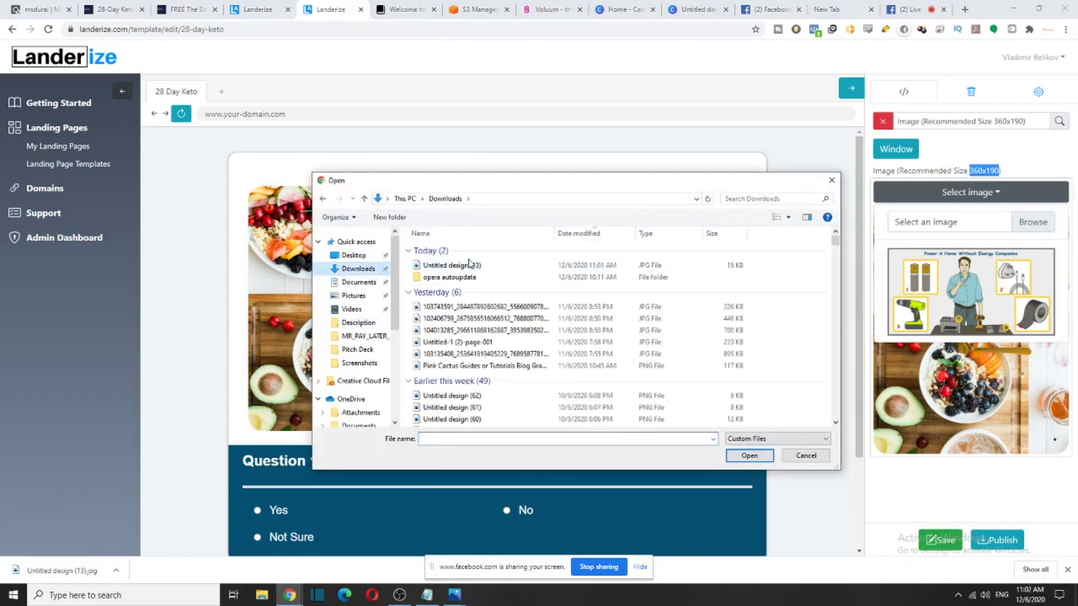
{"action": "double_click", "coordinate": [470, 264]}
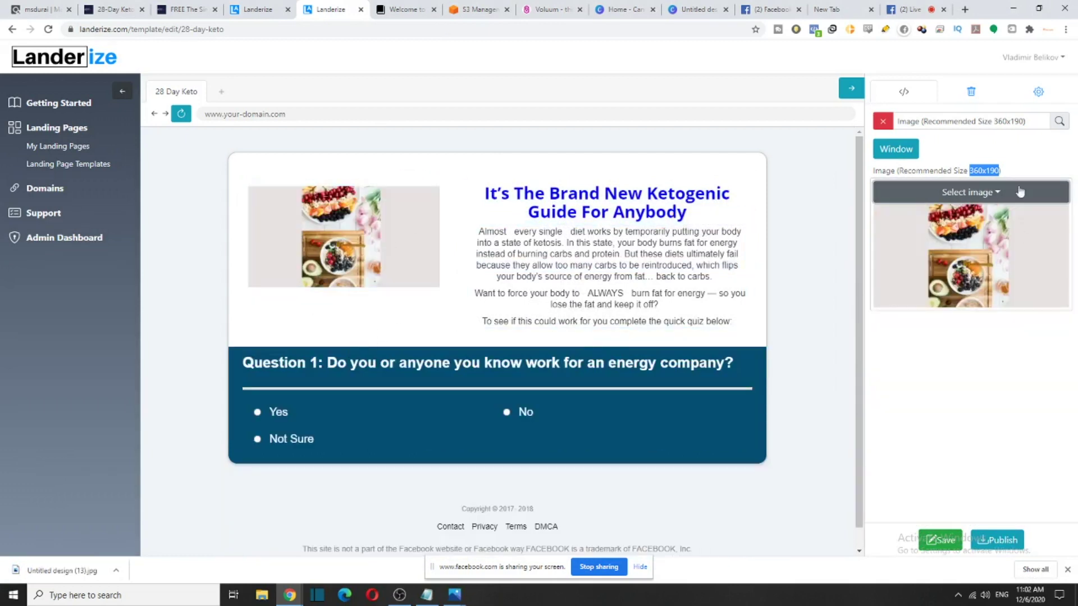
Replace the hero image with brooke-img from the Desktop
{"action": "left_click", "coordinate": [981, 196]}
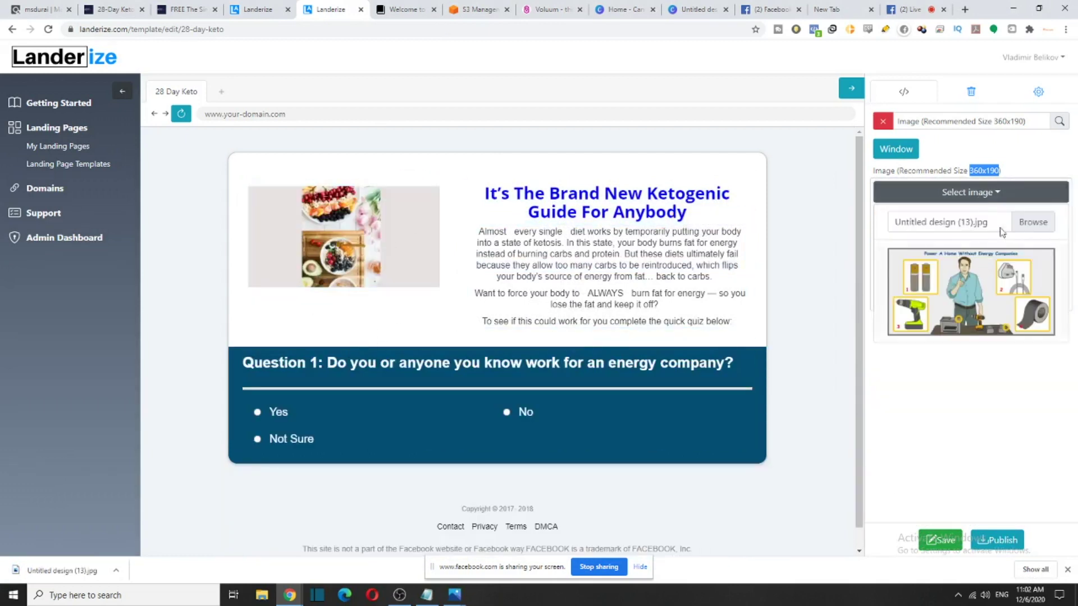
{"action": "left_click", "coordinate": [1031, 221]}
{"action": "scroll", "coordinate": [353, 258], "scroll_direction": "up", "scroll_amount": 3}
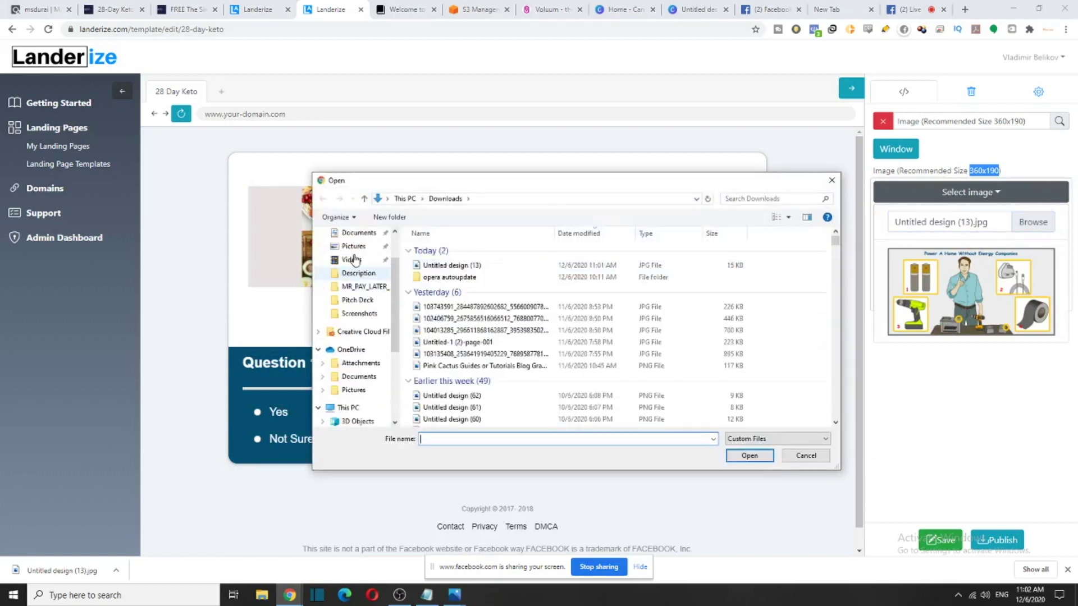
{"action": "scroll", "coordinate": [353, 258], "scroll_direction": "up", "scroll_amount": 2}
{"action": "left_click", "coordinate": [354, 255]}
{"action": "scroll", "coordinate": [494, 342], "scroll_direction": "down", "scroll_amount": 5}
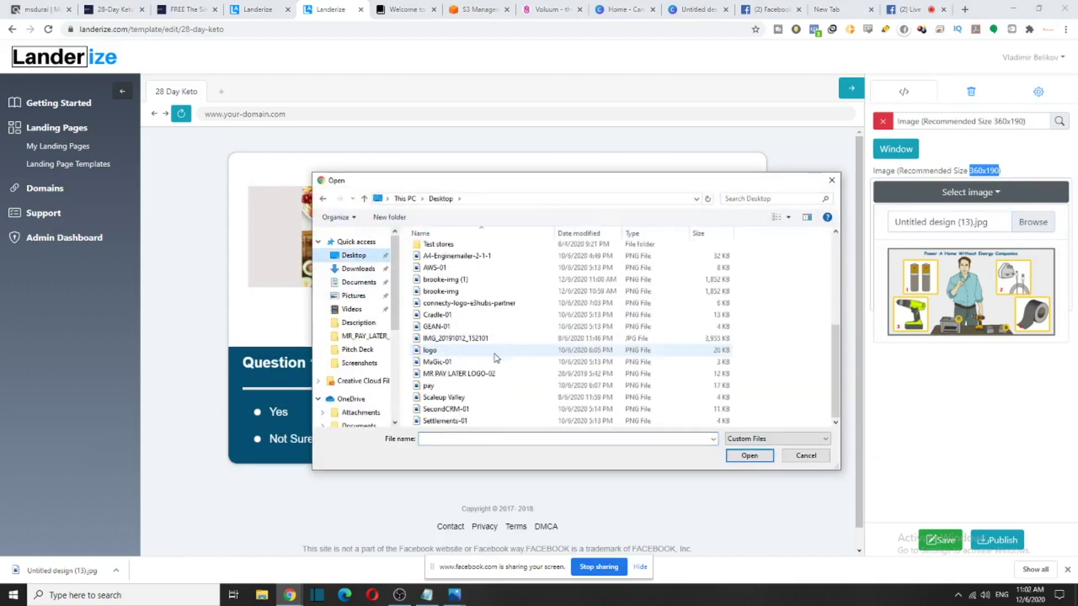
{"action": "double_click", "coordinate": [454, 291]}
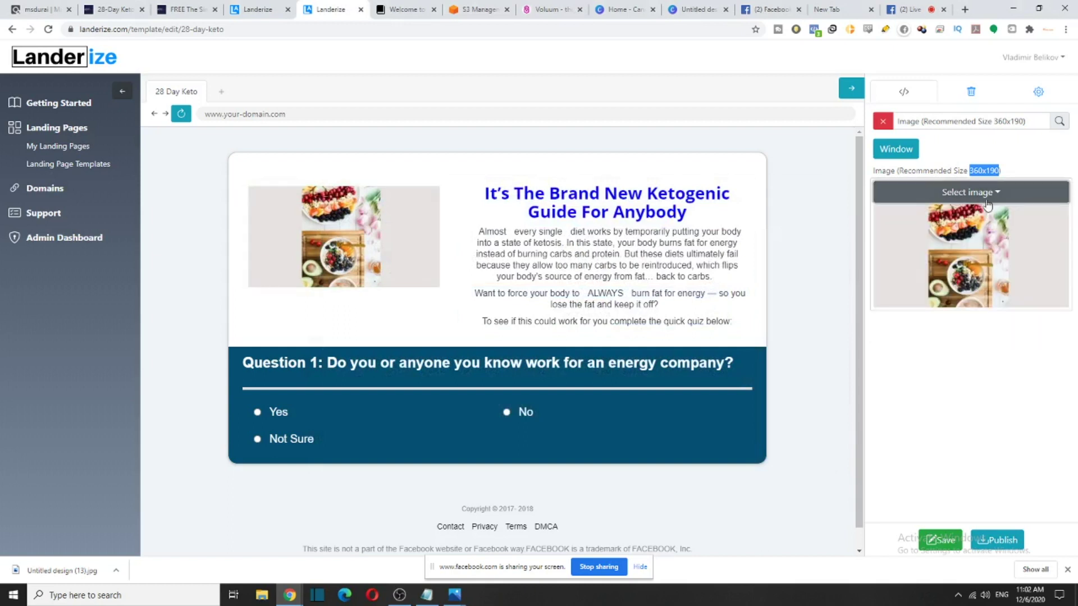
Try brooke-img (1) as the hero image, then close the picker
{"action": "left_click", "coordinate": [986, 200]}
{"action": "left_click", "coordinate": [1020, 224]}
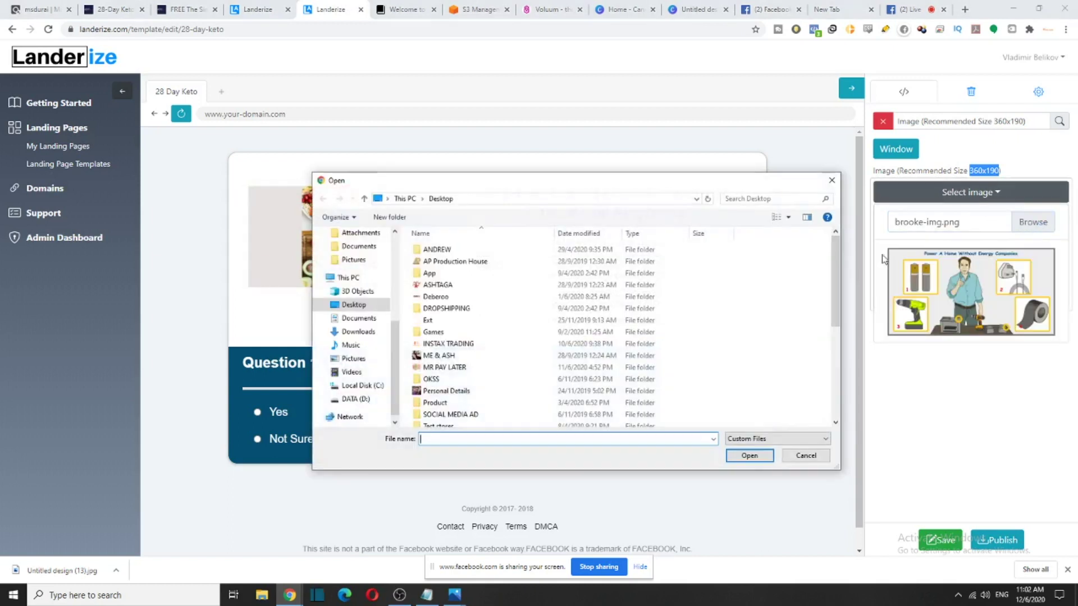
{"action": "double_click", "coordinate": [449, 280]}
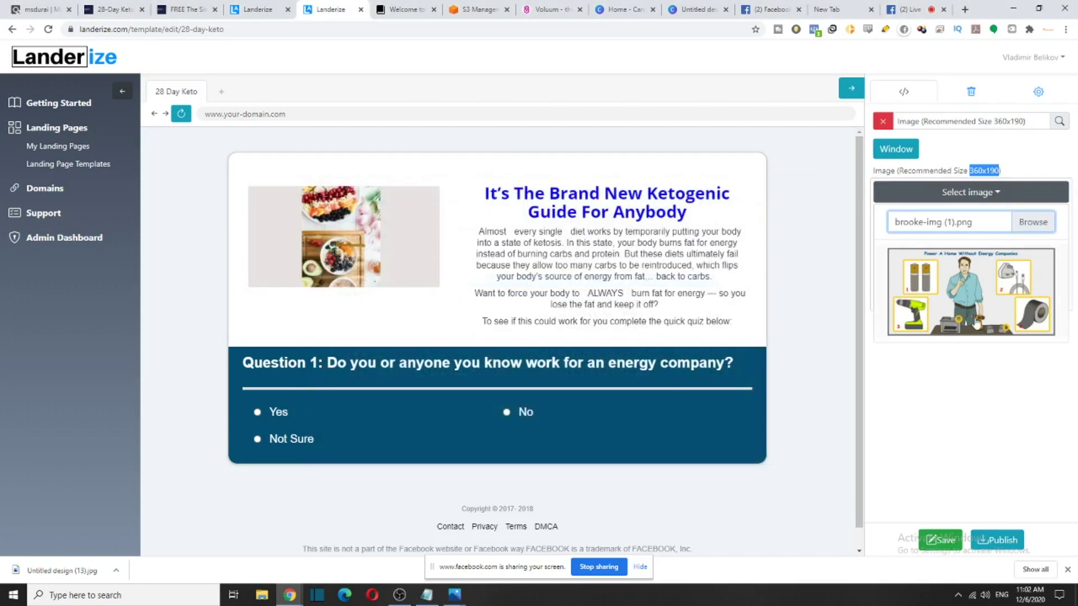
{"action": "left_click", "coordinate": [977, 324]}
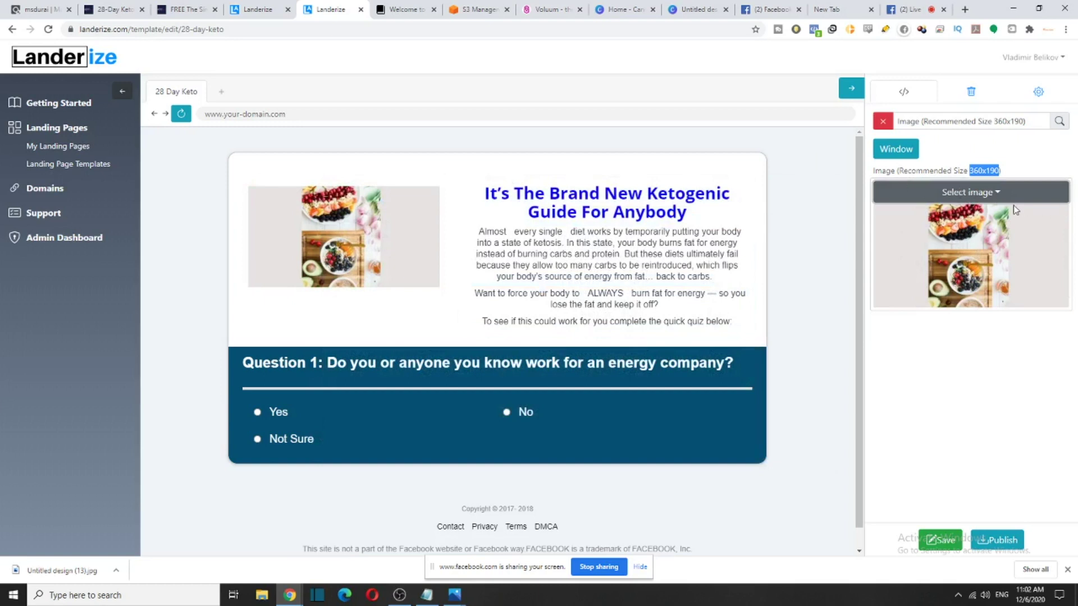
Set the hero image back to brooke-img from the Desktop
{"action": "left_click", "coordinate": [993, 202]}
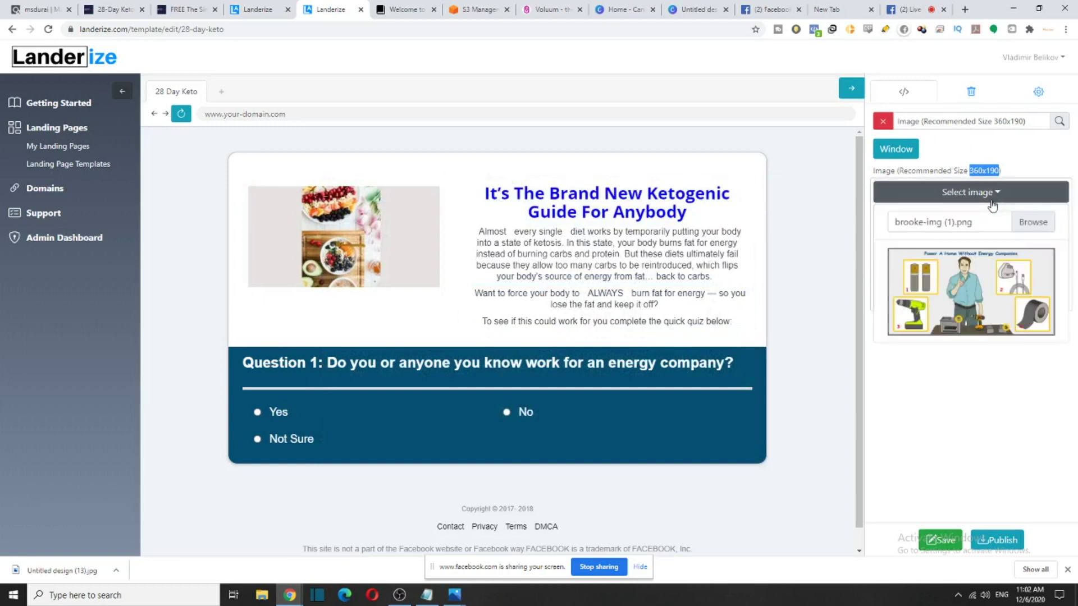
{"action": "left_click", "coordinate": [1026, 223]}
{"action": "scroll", "coordinate": [453, 352], "scroll_direction": "down", "scroll_amount": 5}
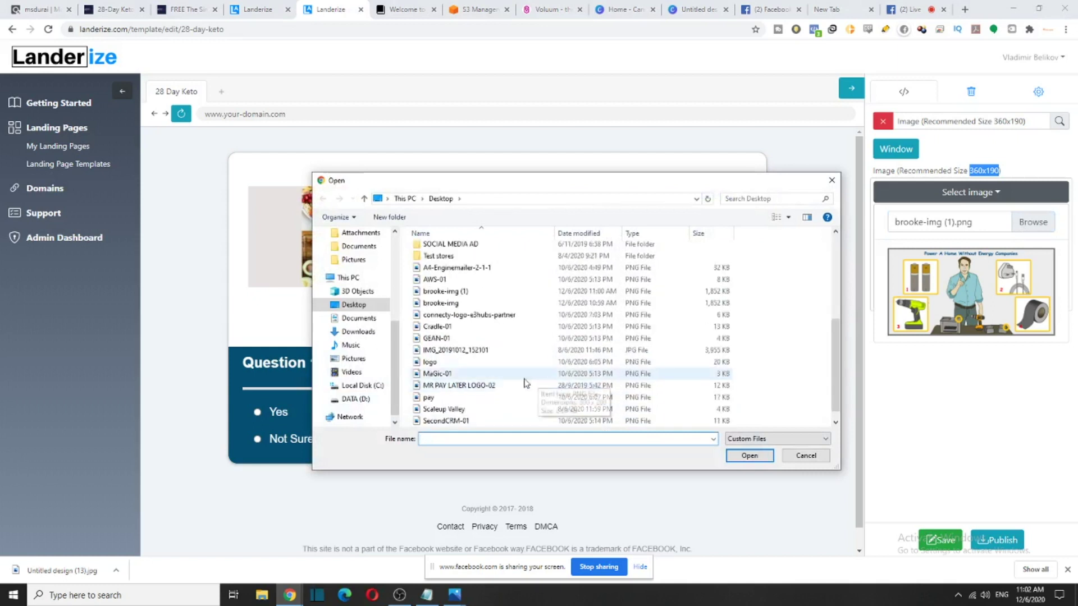
{"action": "double_click", "coordinate": [457, 290]}
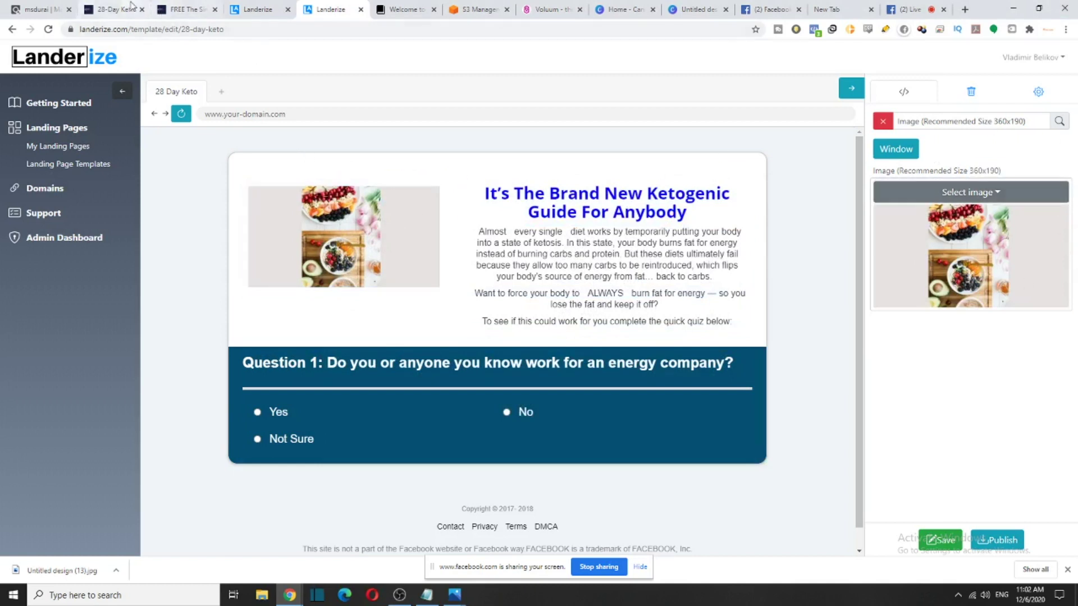
Save the fruit and granola bowl photo from the 28-Day Keto offer page, then check the Landerize hero
{"action": "left_click", "coordinate": [112, 9]}
{"action": "right_click", "coordinate": [628, 238]}
{"action": "left_click", "coordinate": [666, 258]}
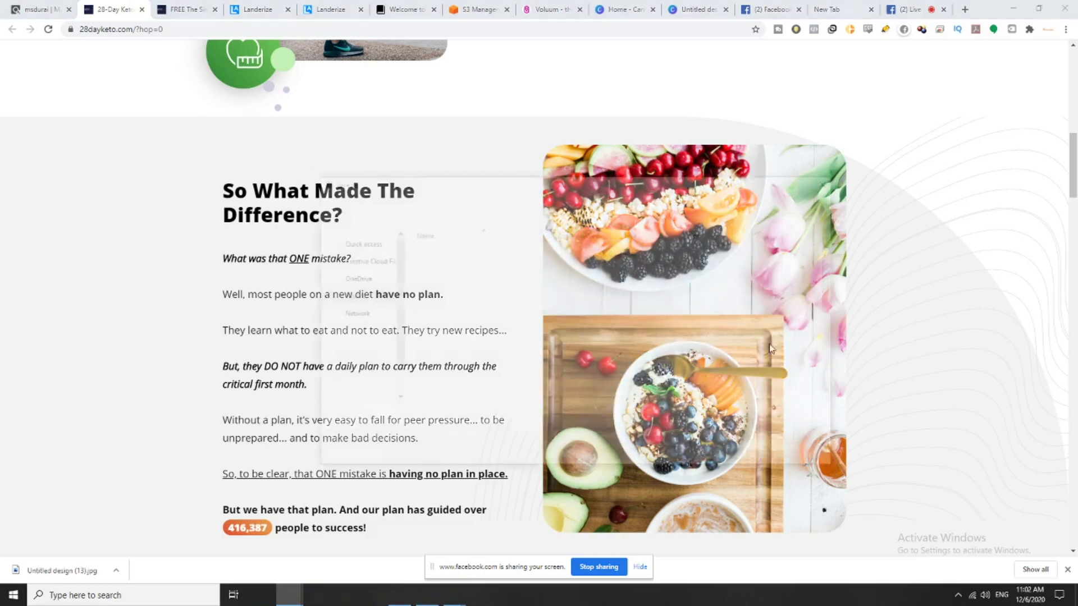
{"action": "left_click", "coordinate": [766, 452]}
{"action": "left_click", "coordinate": [331, 9]}
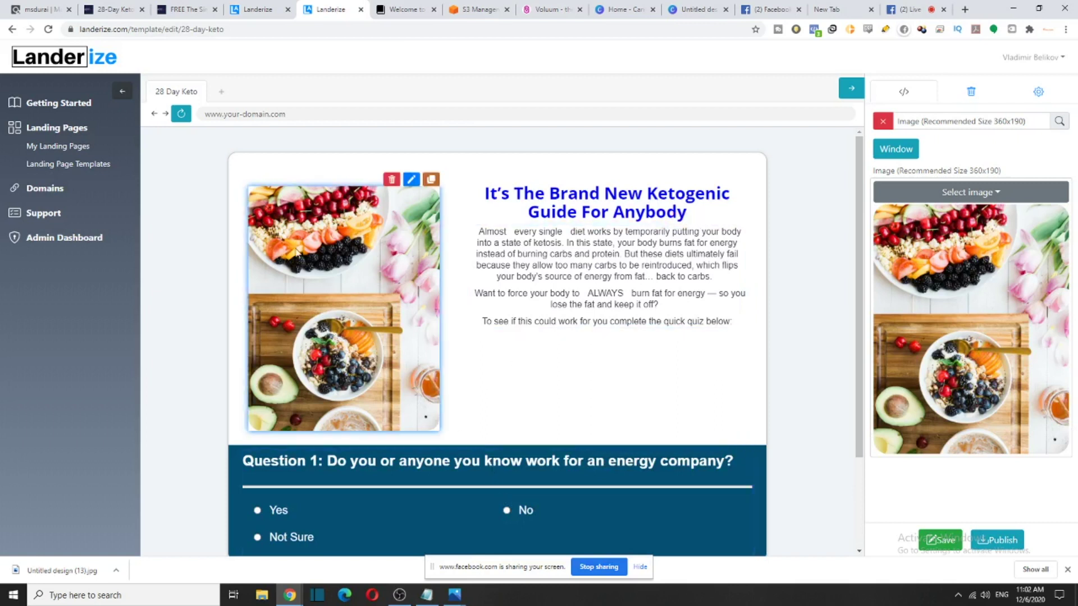
{"action": "scroll", "coordinate": [440, 334], "scroll_direction": "down", "scroll_amount": 2}
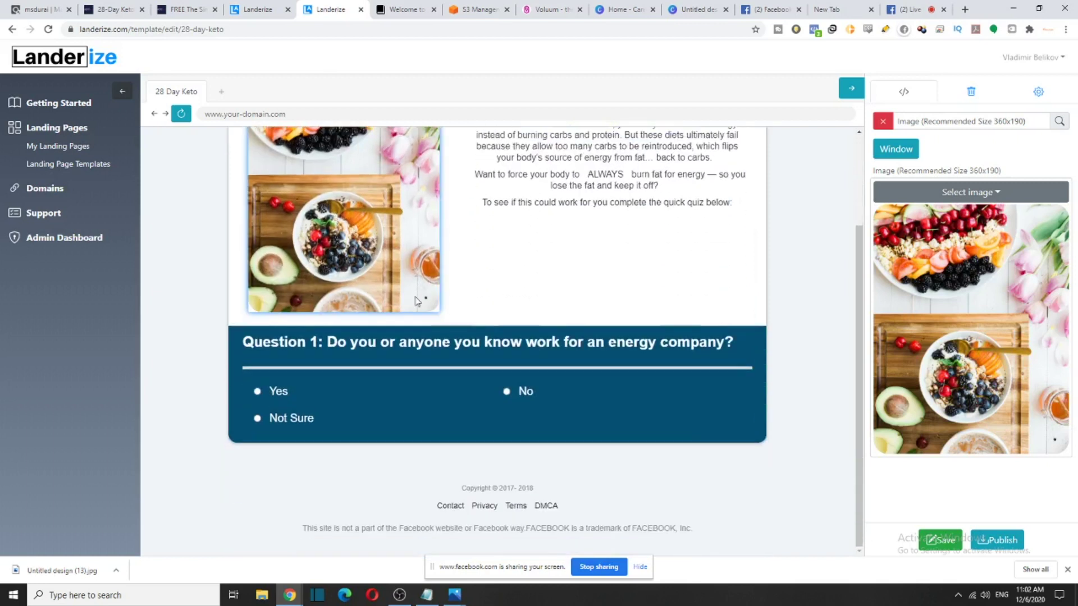
{"action": "scroll", "coordinate": [417, 301], "scroll_direction": "up", "scroll_amount": 2}
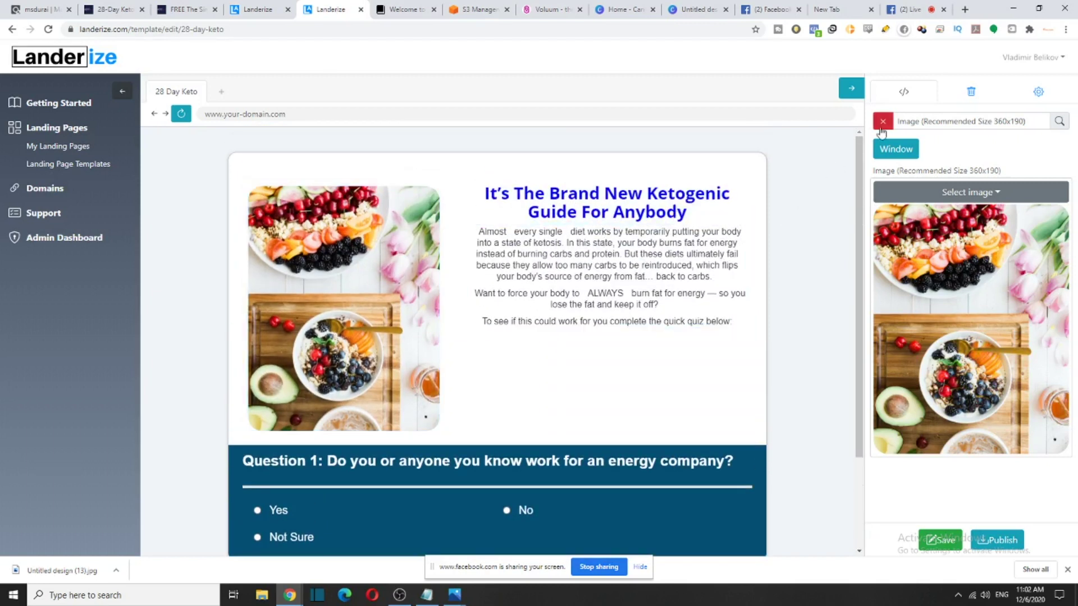
Clear the settings search filter and save the 28 Day Keto landing page template
{"action": "left_click", "coordinate": [881, 125]}
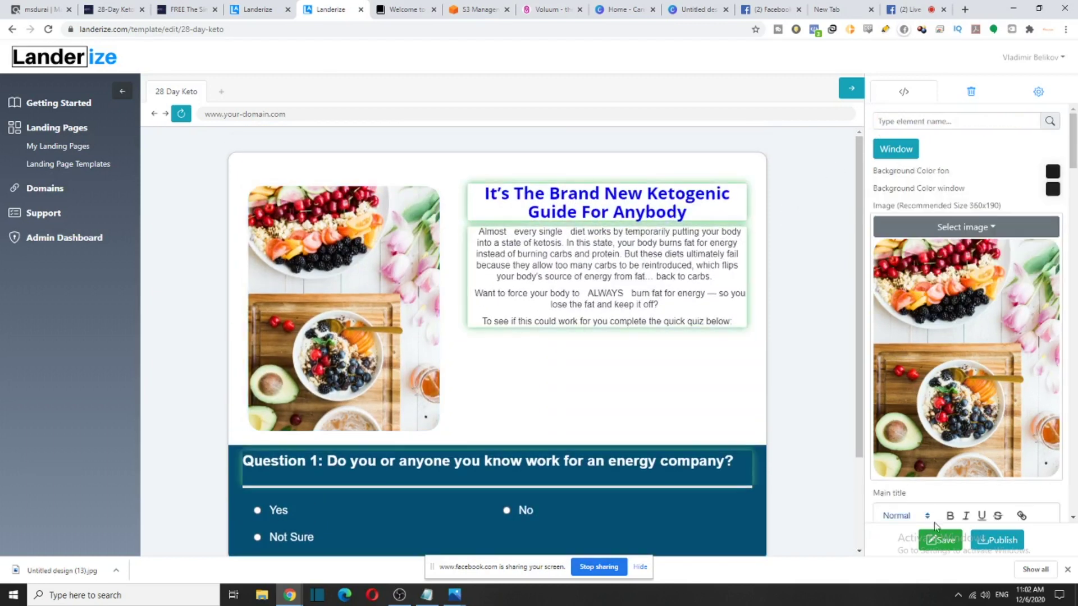
{"action": "left_click", "coordinate": [936, 539]}
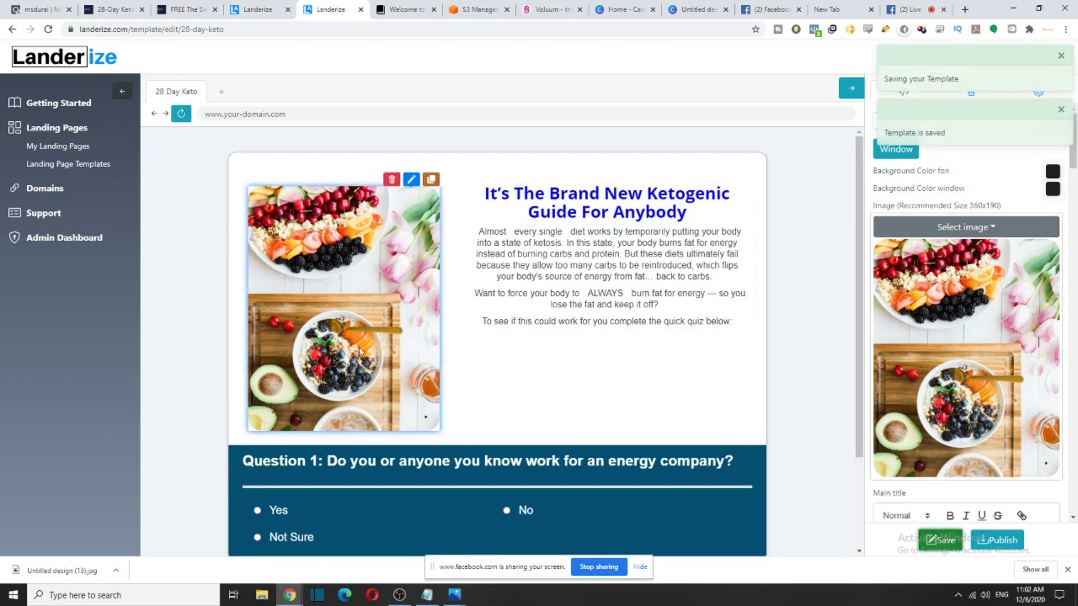
{"action": "scroll", "coordinate": [819, 212], "scroll_direction": "down", "scroll_amount": 1}
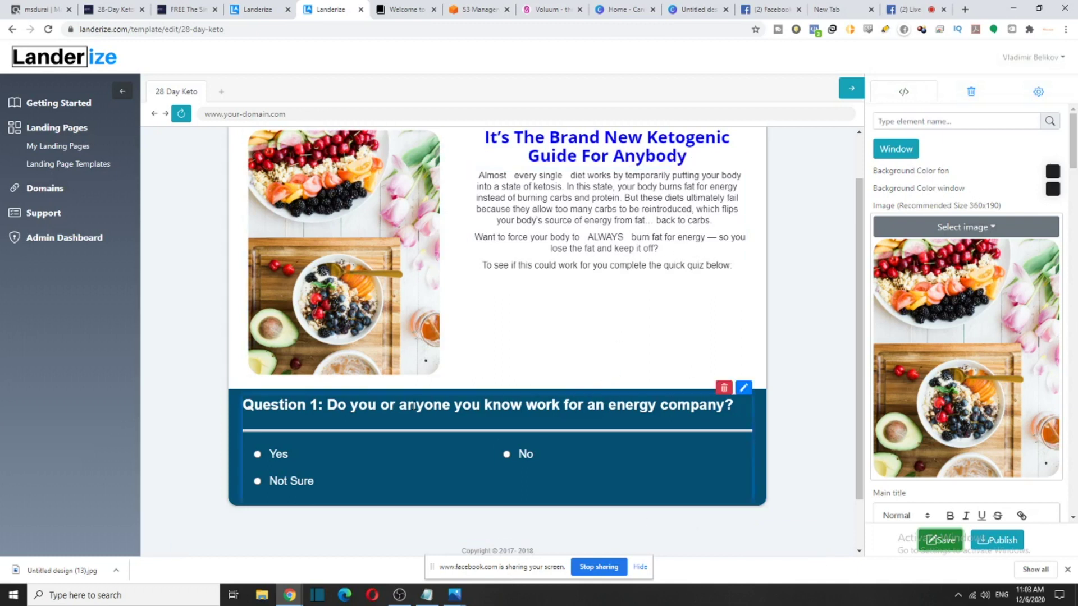
{"action": "scroll", "coordinate": [475, 433], "scroll_direction": "down", "scroll_amount": 1}
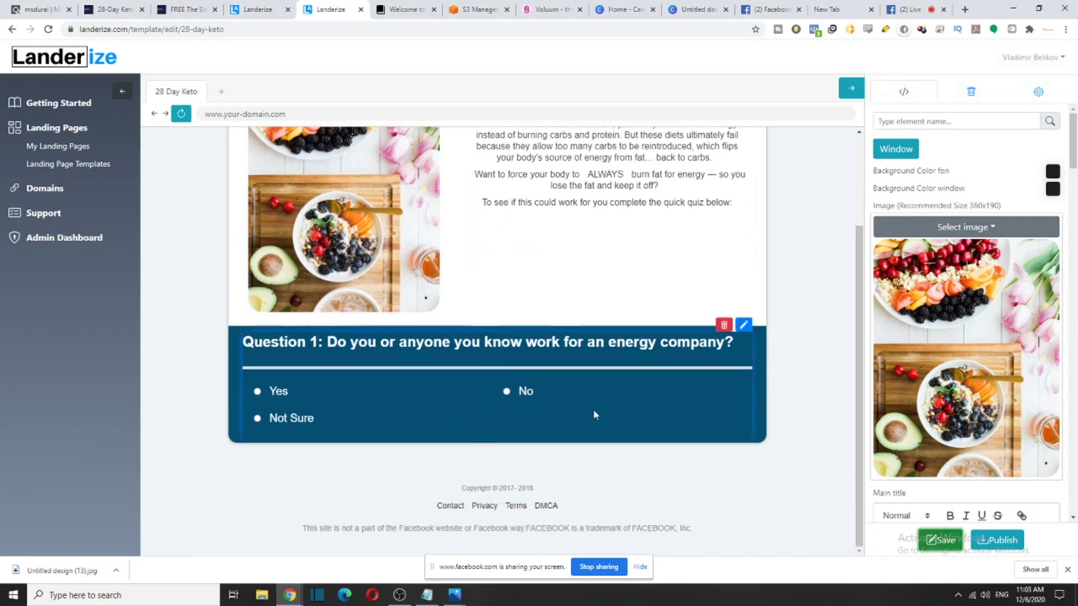
Review the Question 1 quiz block's settings
{"action": "left_click", "coordinate": [576, 410]}
{"action": "scroll", "coordinate": [1039, 291], "scroll_direction": "down", "scroll_amount": 15}
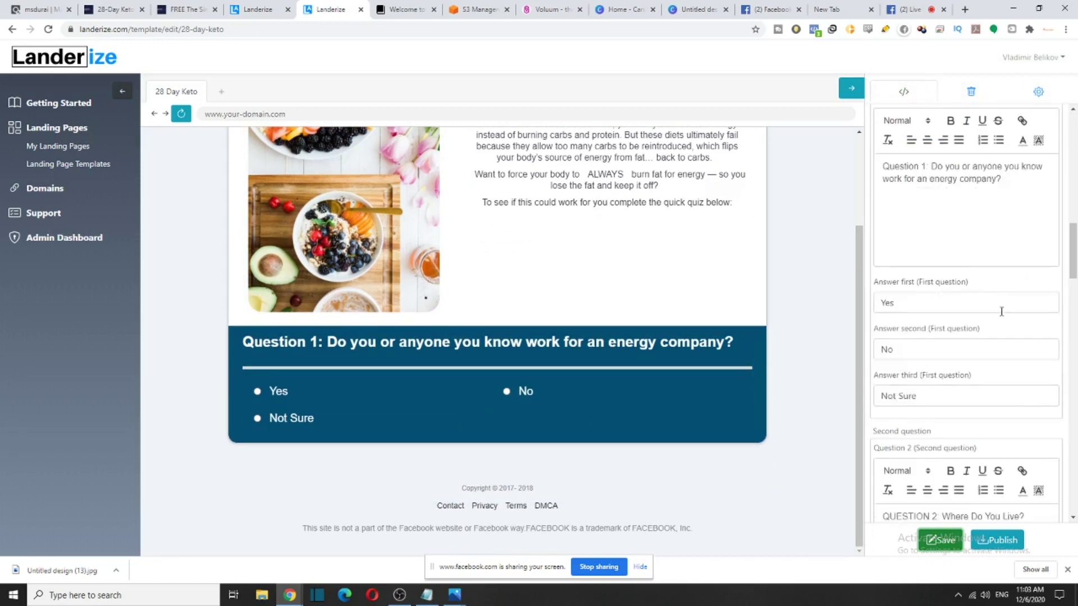
{"action": "scroll", "coordinate": [1040, 292], "scroll_direction": "down", "scroll_amount": 3}
{"action": "left_click_drag", "start_coordinate": [1073, 331], "coordinate": [1074, 160]}
{"action": "scroll", "coordinate": [416, 316], "scroll_direction": "up", "scroll_amount": 3}
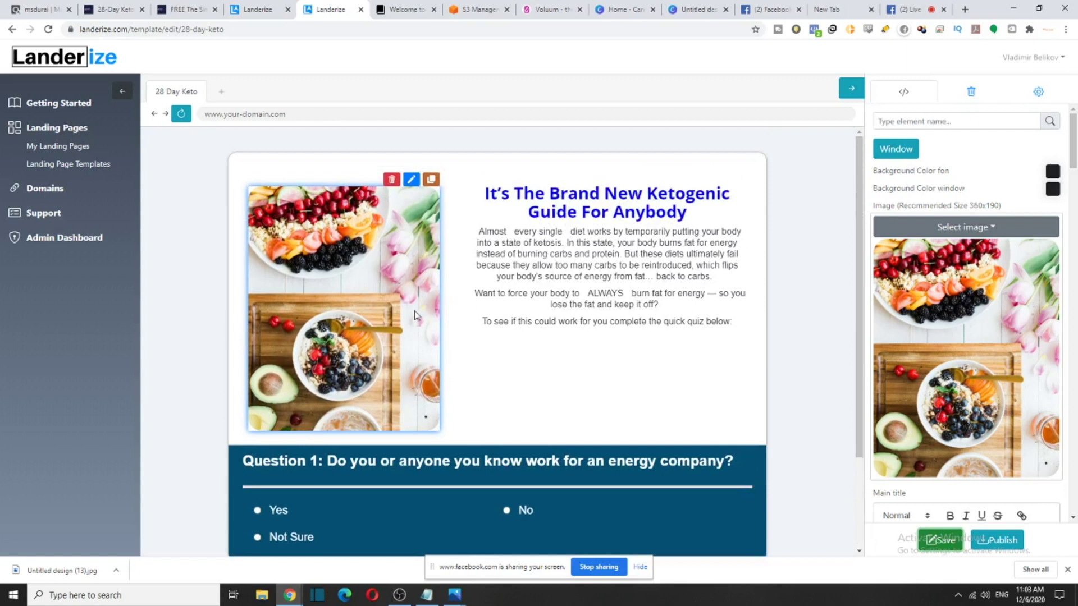
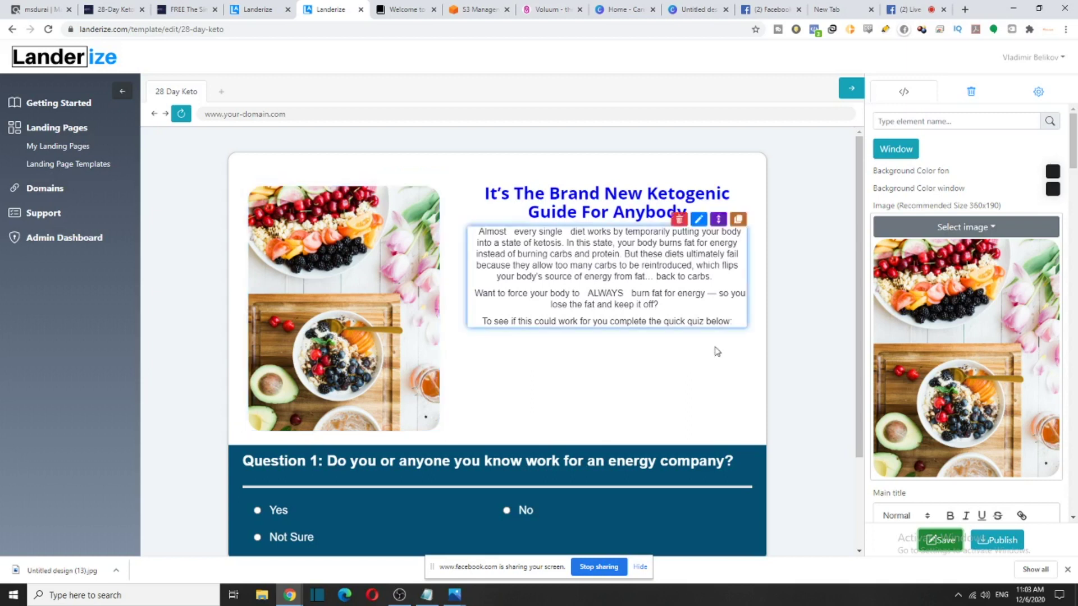
Filter the settings panel to the Question 1 block's 'First question' settings
{"action": "left_click_drag", "start_coordinate": [1076, 178], "coordinate": [1077, 247]}
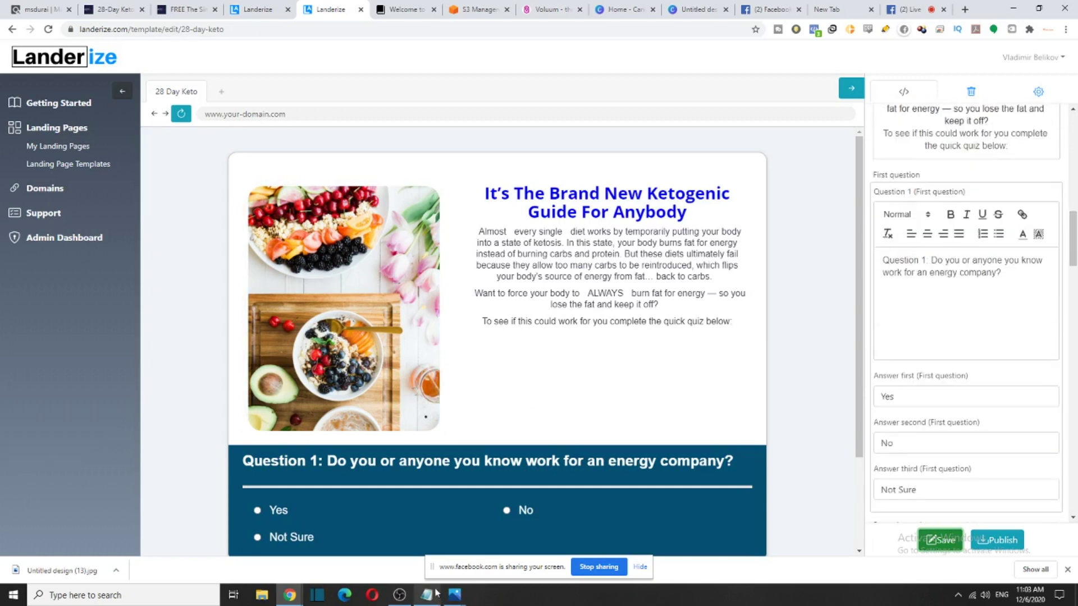
{"action": "scroll", "coordinate": [316, 402], "scroll_direction": "down", "scroll_amount": 1}
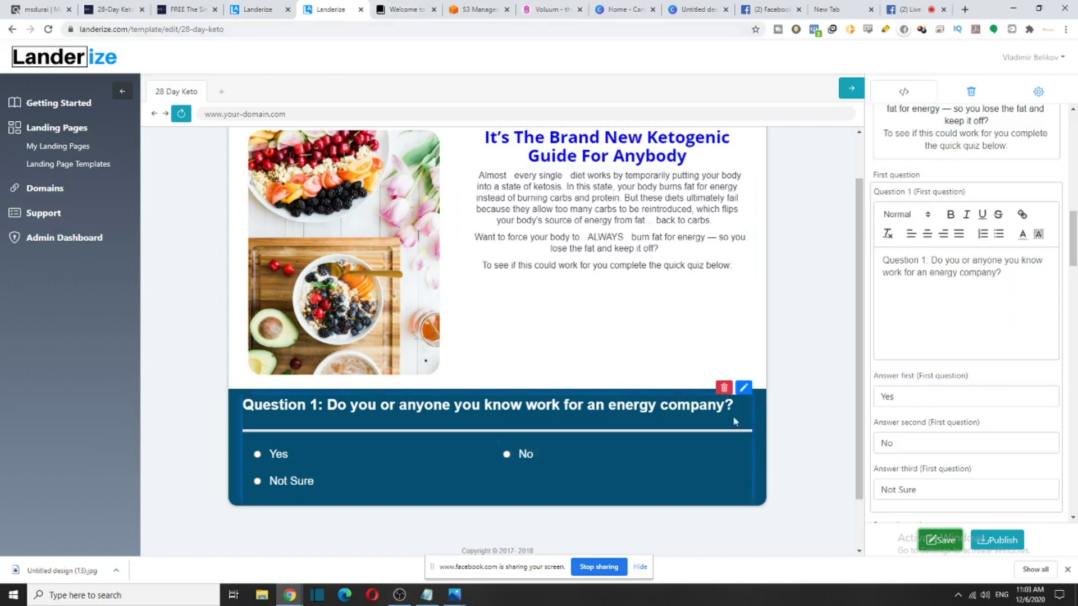
{"action": "left_click", "coordinate": [743, 388]}
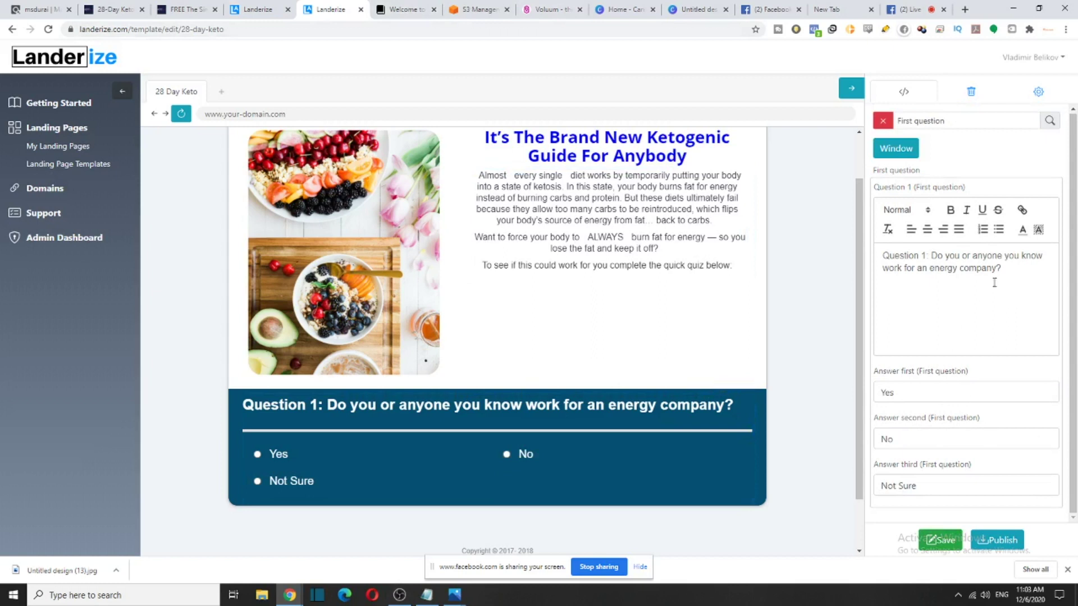
Reword the first quiz question to 'Where are you from?'
{"action": "left_click_drag", "start_coordinate": [1001, 273], "coordinate": [931, 259]}
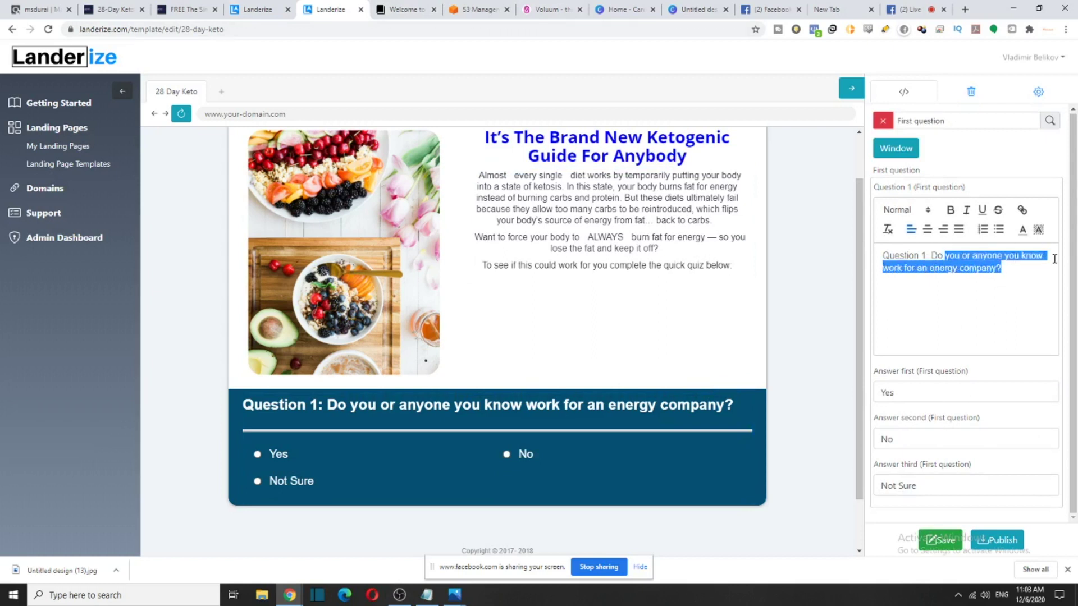
{"action": "left_click_drag", "start_coordinate": [1002, 273], "coordinate": [935, 257]}
{"action": "left_click_drag", "start_coordinate": [1025, 273], "coordinate": [931, 254]}
{"action": "type", "text": "a"}
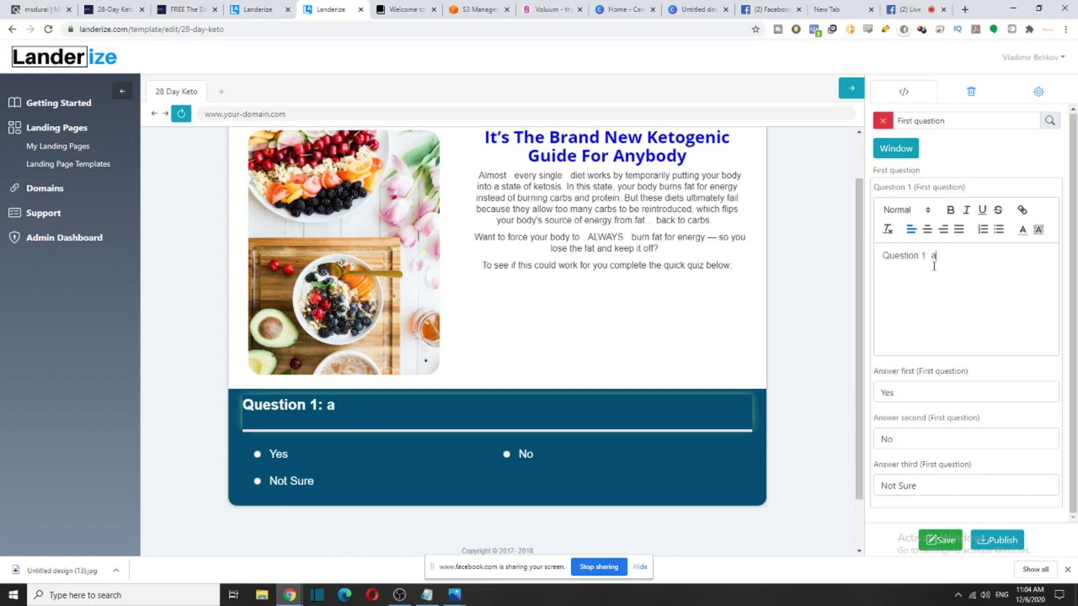
{"action": "type", "text": "RE"}
{"action": "key", "text": "BackSpace"}
{"action": "key", "text": "BackSpace"}
{"action": "type", "text": "wHERE"}
{"action": "key", "text": "BackSpace"}
{"action": "key", "text": "BackSpace"}
{"action": "key", "text": "BackSpace"}
{"action": "key", "text": "BackSpace"}
{"action": "key", "text": "BackSpace"}
{"action": "type", "text": "Where are you "}
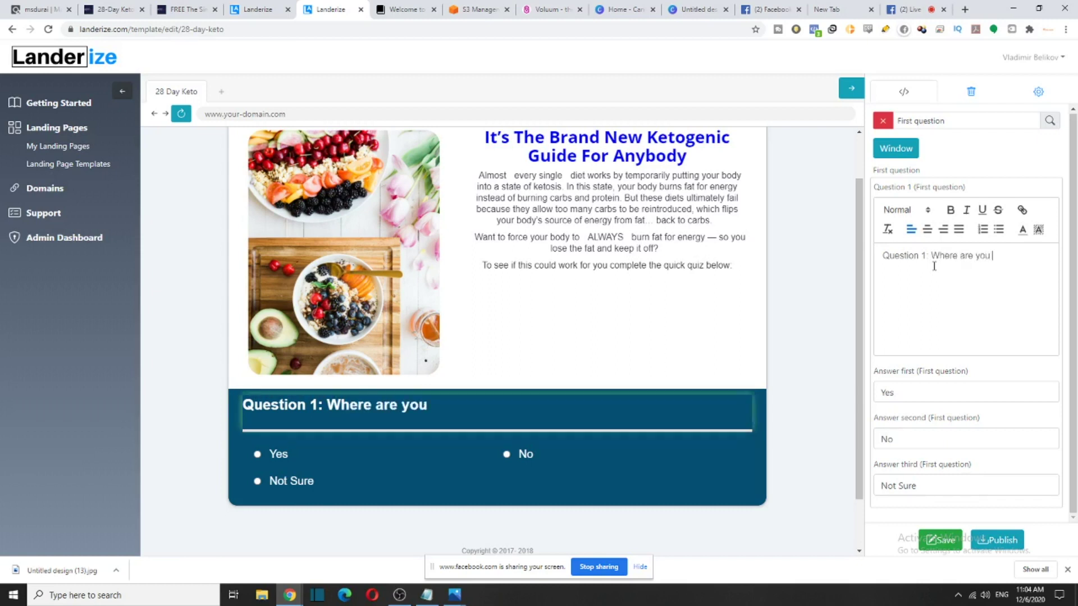
{"action": "type", "text": "from?"}
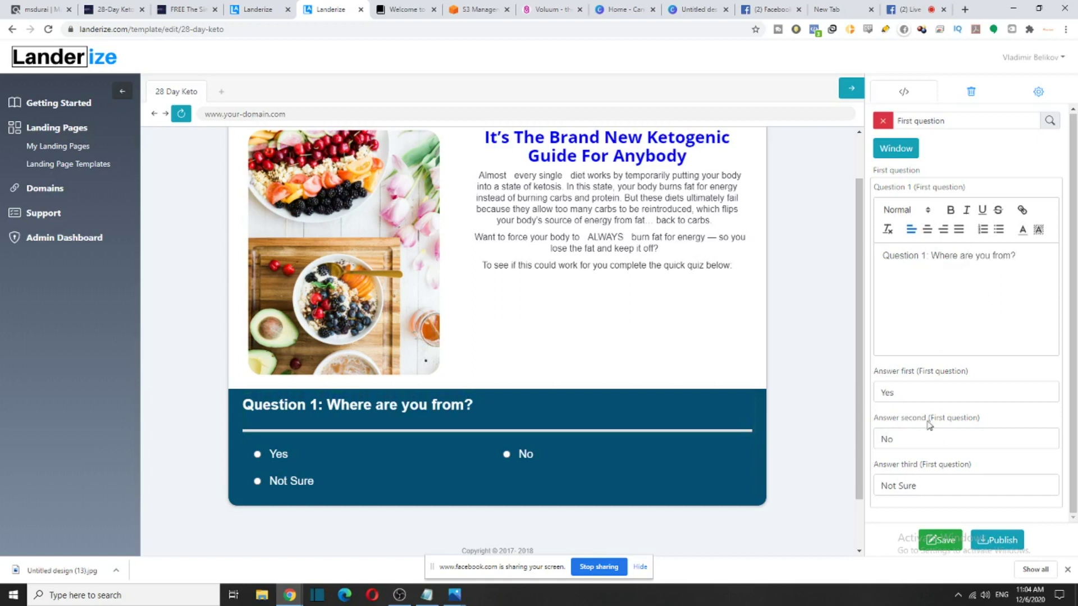
Change its answers to United States, United Kingdom and Others, and save the page
{"action": "left_click_drag", "start_coordinate": [906, 396], "coordinate": [868, 403]}
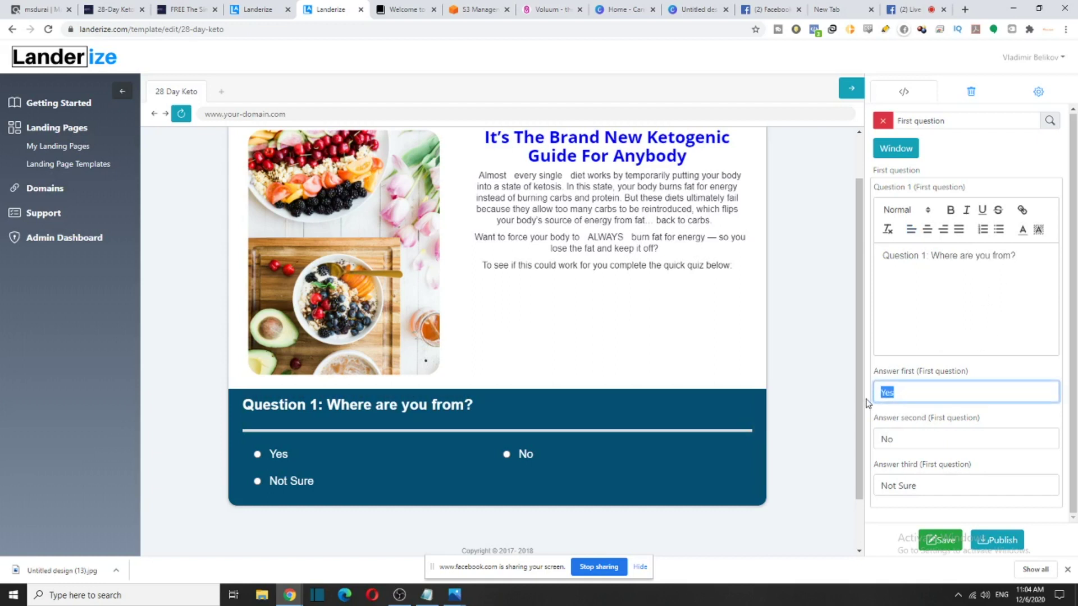
{"action": "type", "text": "Un"}
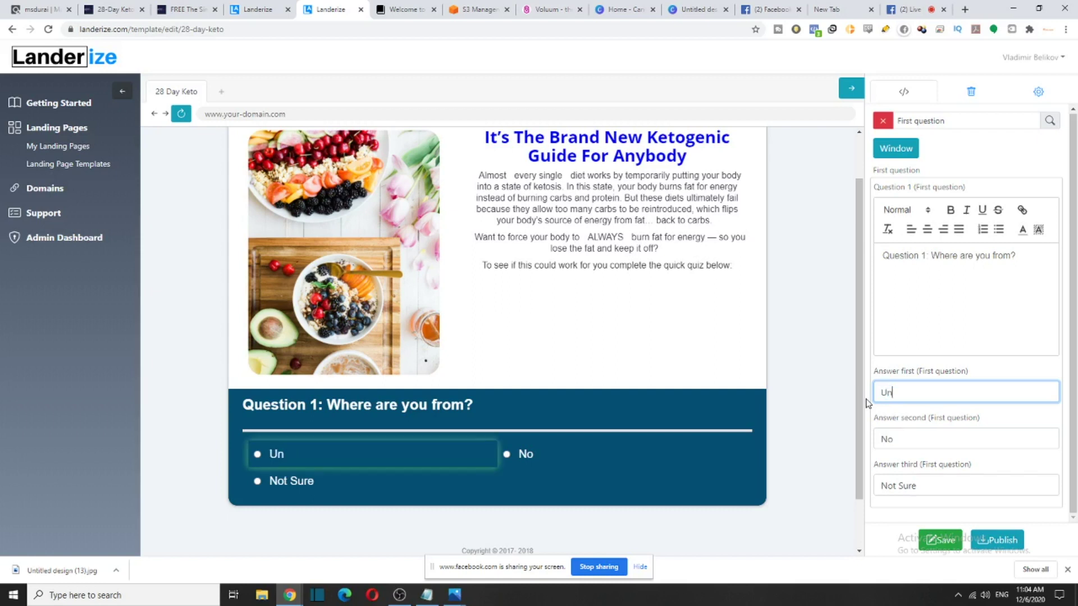
{"action": "type", "text": "ited State"}
{"action": "key", "text": "BackSpace"}
{"action": "type", "text": "e"}
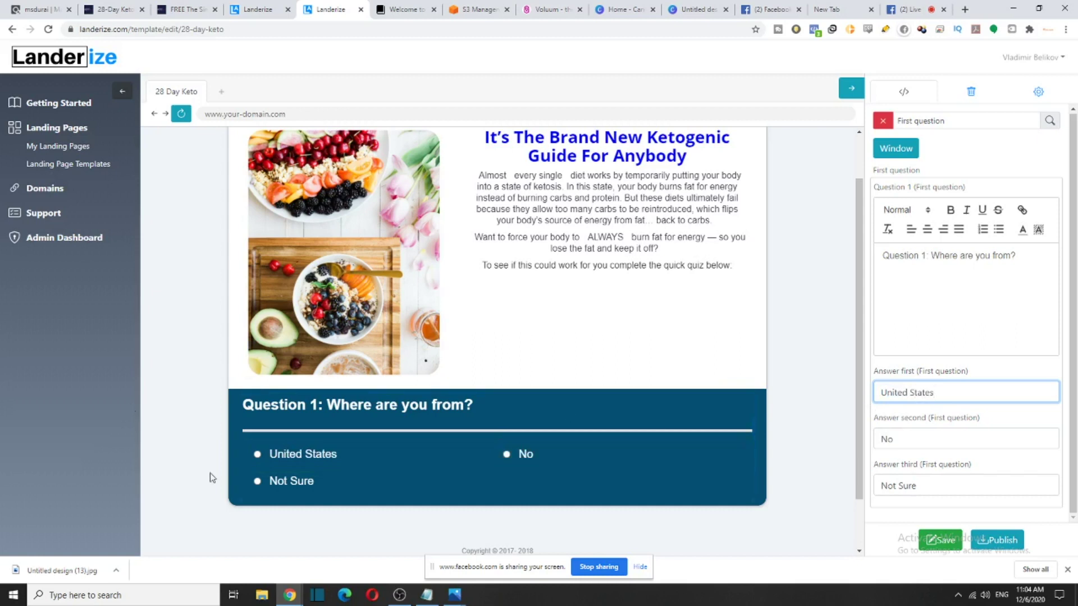
{"action": "type", "text": "s"}
{"action": "double_click", "coordinate": [961, 438]}
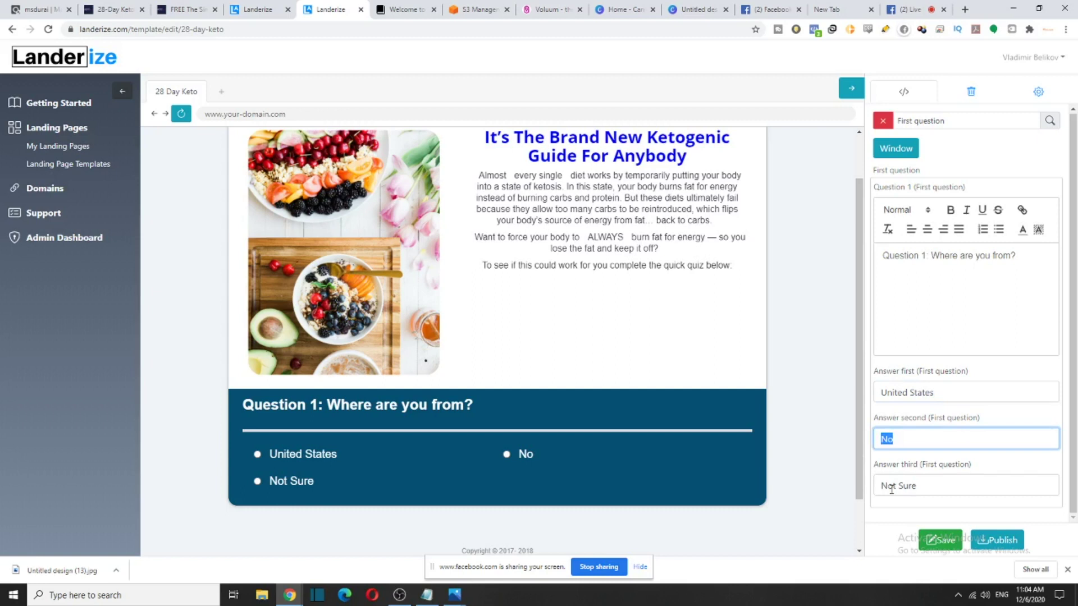
{"action": "type", "text": "United "}
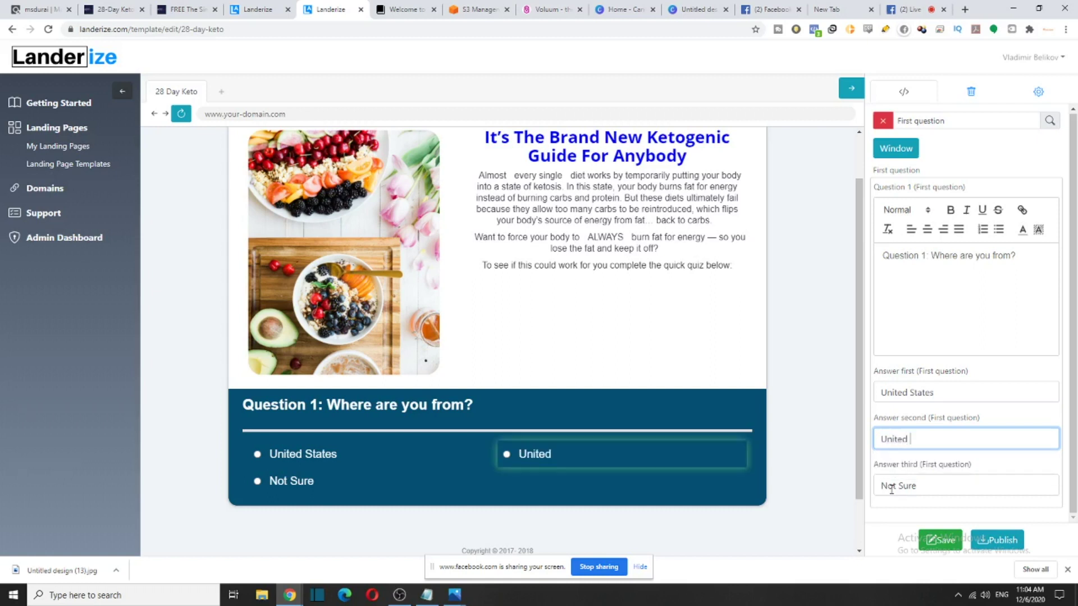
{"action": "type", "text": "Kingdom"}
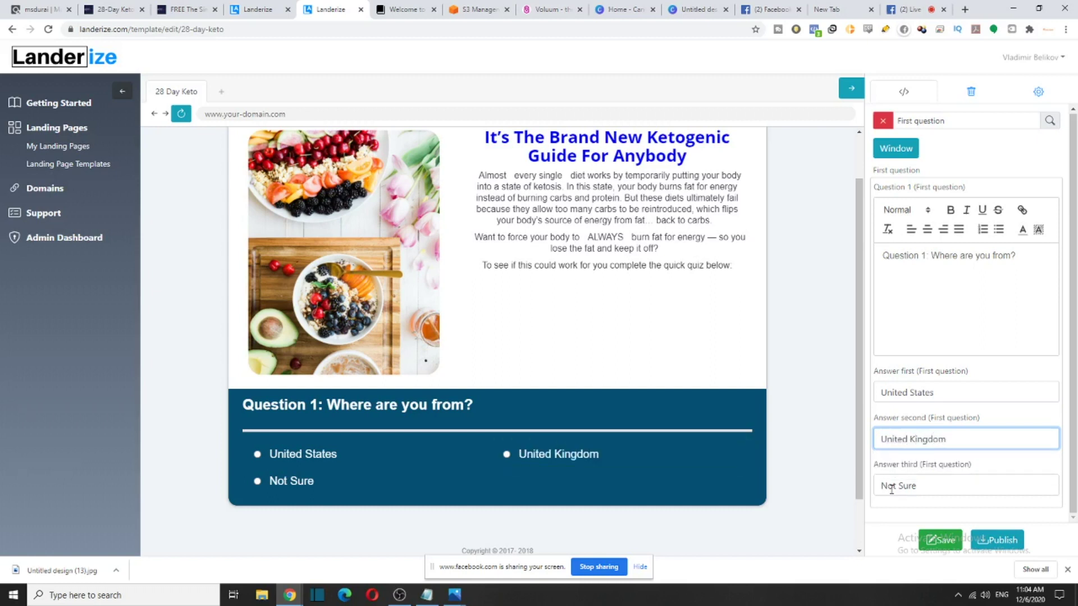
{"action": "key", "text": "Tab"}
{"action": "type", "text": "Others"}
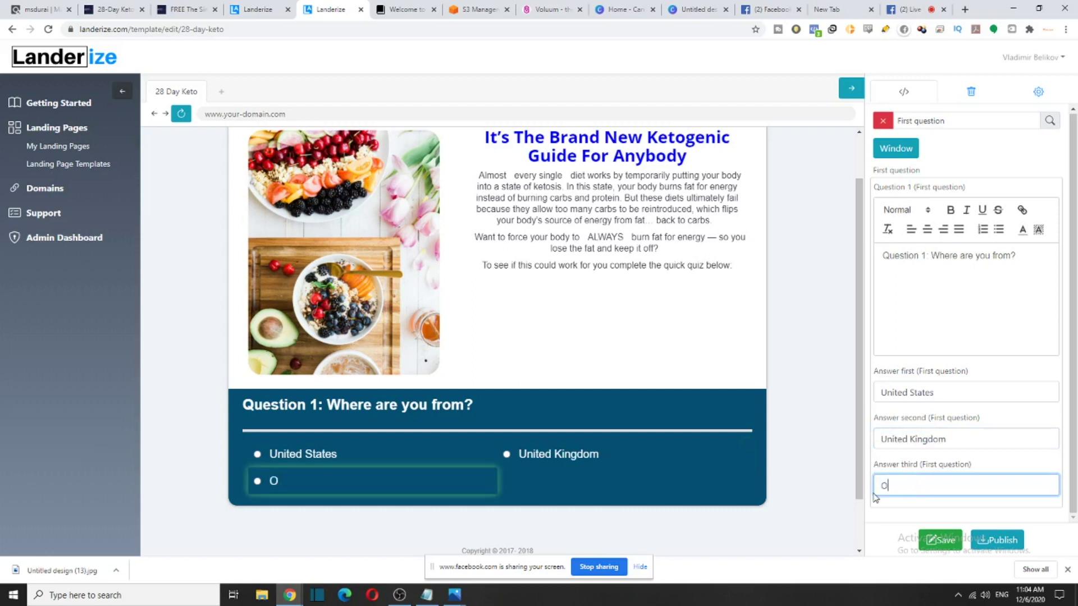
{"action": "key", "text": "BackSpace"}
{"action": "scroll", "coordinate": [805, 415], "scroll_direction": "down", "scroll_amount": 2}
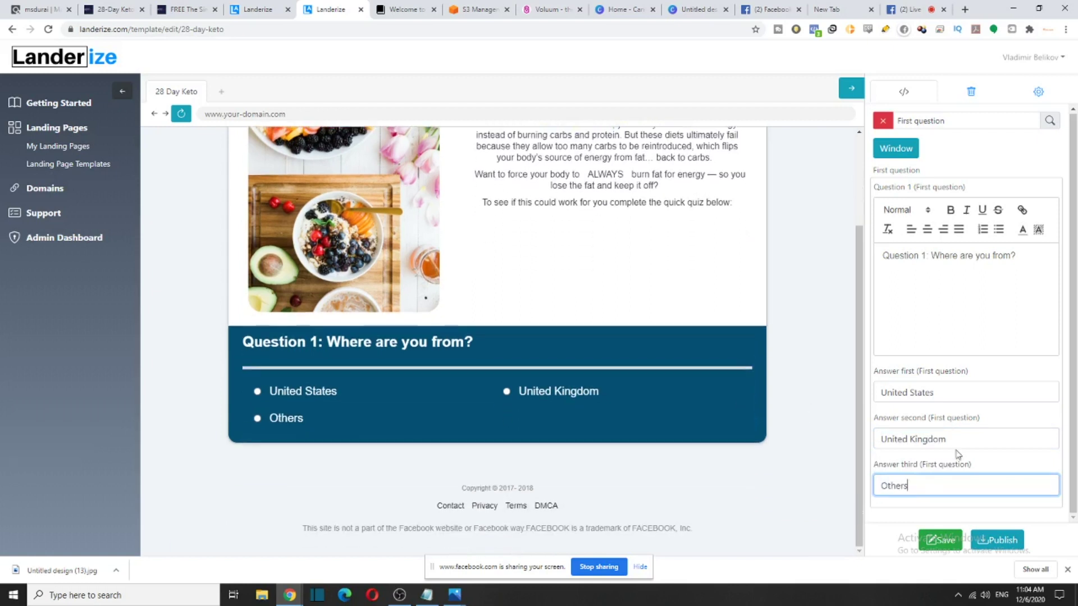
{"action": "left_click", "coordinate": [948, 549]}
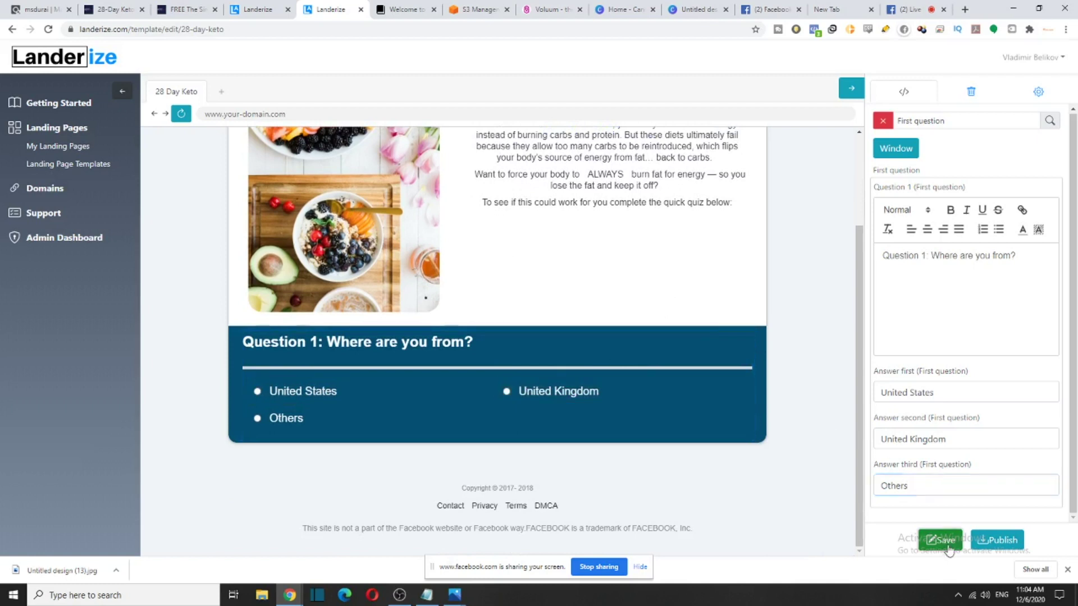
Answer United States in the quiz preview to reach 'QUESTION 2: Where Do You Live?'
{"action": "scroll", "coordinate": [700, 336], "scroll_direction": "up", "scroll_amount": 3}
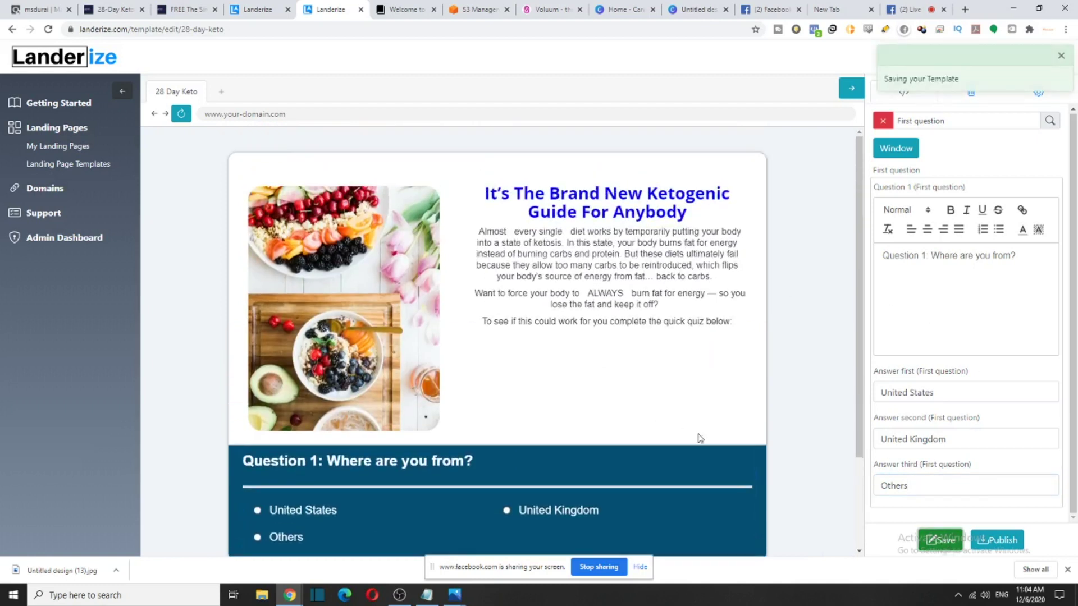
{"action": "left_click", "coordinate": [306, 511]}
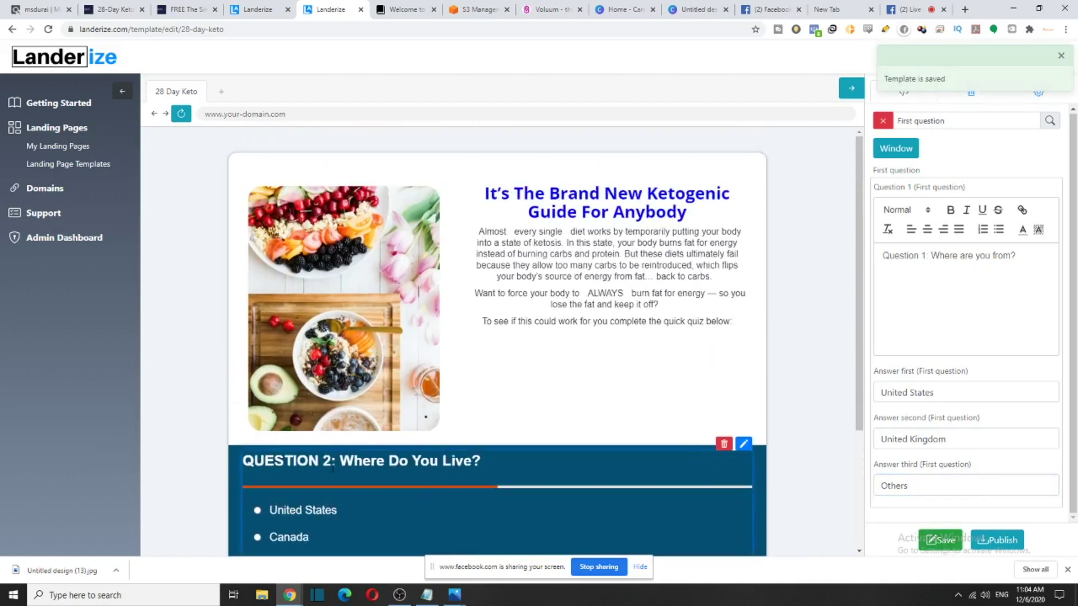
{"action": "scroll", "coordinate": [360, 455], "scroll_direction": "down", "scroll_amount": 3}
{"action": "scroll", "coordinate": [419, 320], "scroll_direction": "up", "scroll_amount": 2}
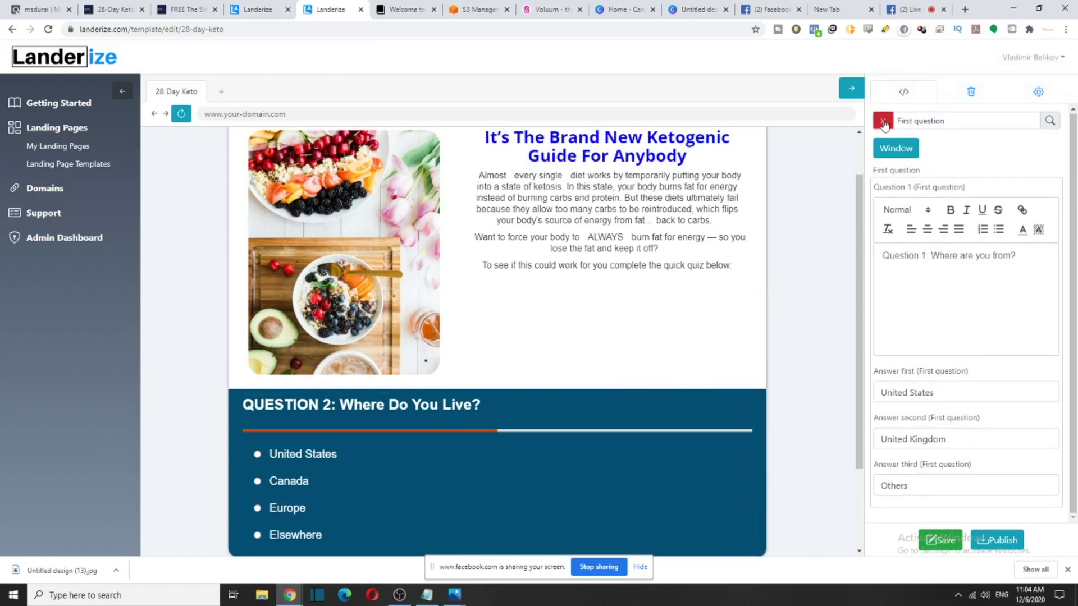
Clear the 'First question' filter and browse every question's settings
{"action": "left_click", "coordinate": [884, 125]}
{"action": "scroll", "coordinate": [991, 375], "scroll_direction": "down", "scroll_amount": 10}
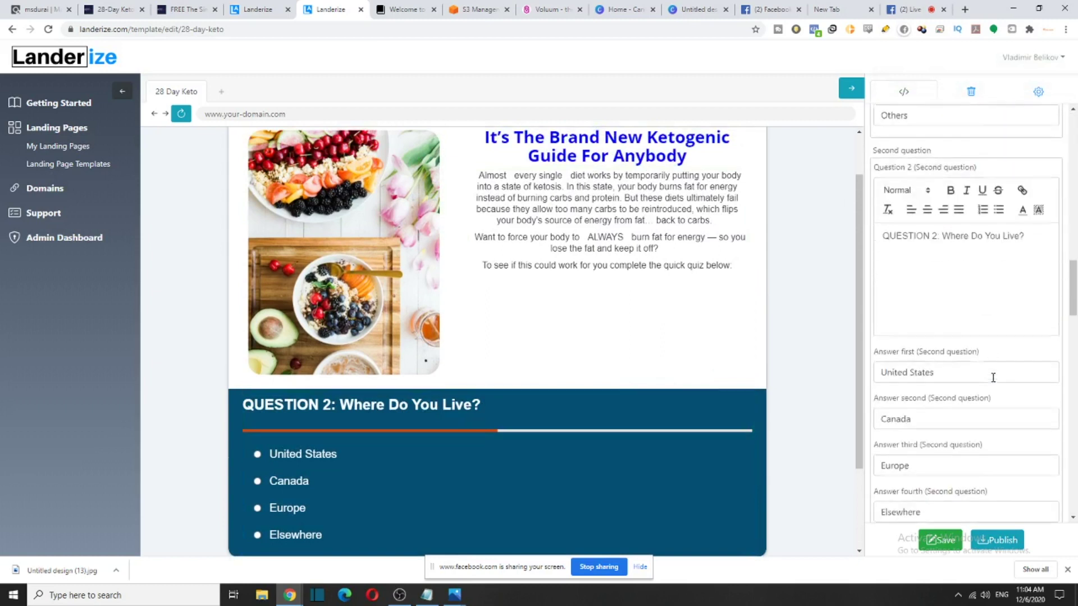
{"action": "scroll", "coordinate": [990, 371], "scroll_direction": "up", "scroll_amount": 2}
{"action": "scroll", "coordinate": [987, 364], "scroll_direction": "up", "scroll_amount": 5}
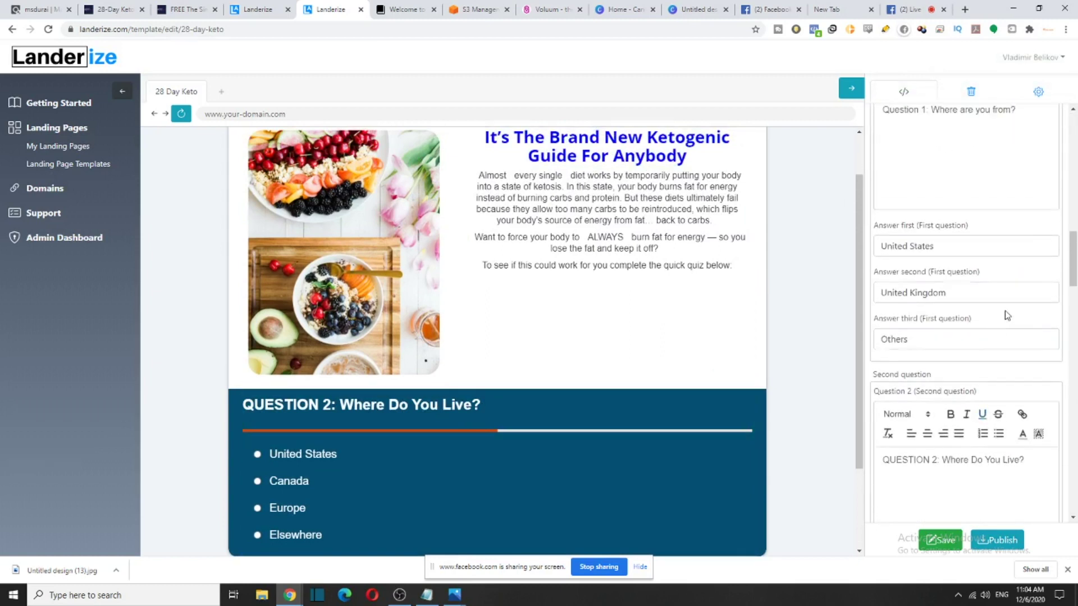
{"action": "scroll", "coordinate": [1050, 301], "scroll_direction": "down", "scroll_amount": 10}
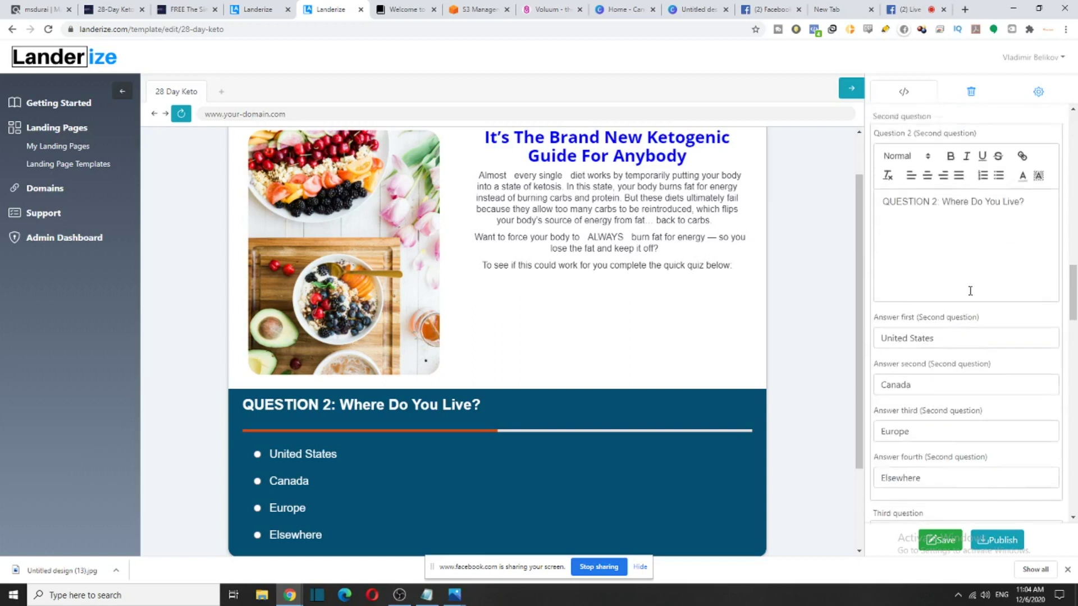
{"action": "scroll", "coordinate": [295, 471], "scroll_direction": "down", "scroll_amount": 1}
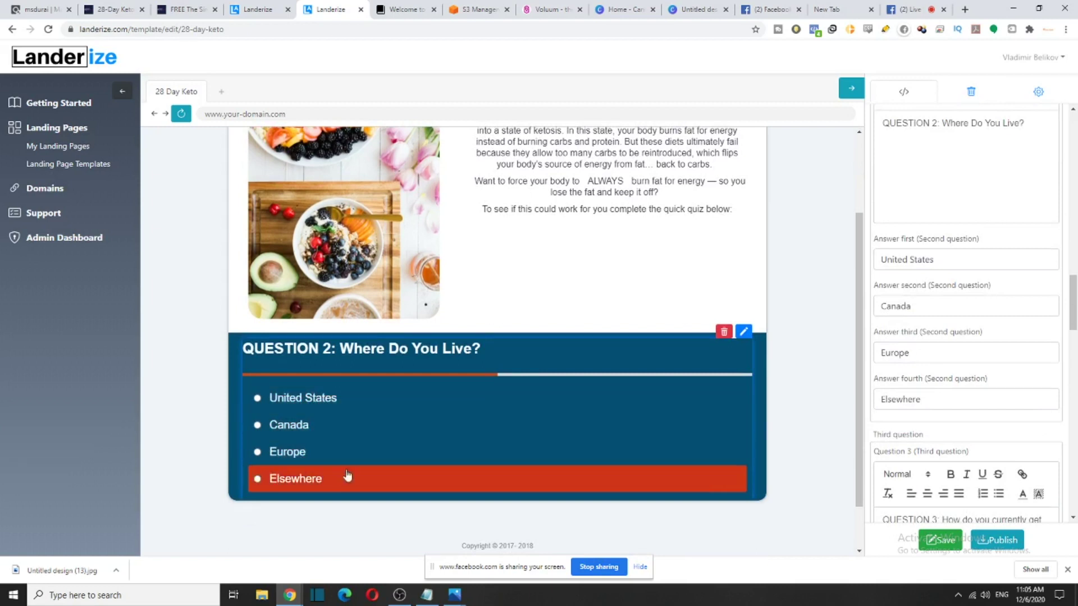
{"action": "scroll", "coordinate": [957, 305], "scroll_direction": "up", "scroll_amount": 7}
{"action": "scroll", "coordinate": [960, 307], "scroll_direction": "up", "scroll_amount": 5}
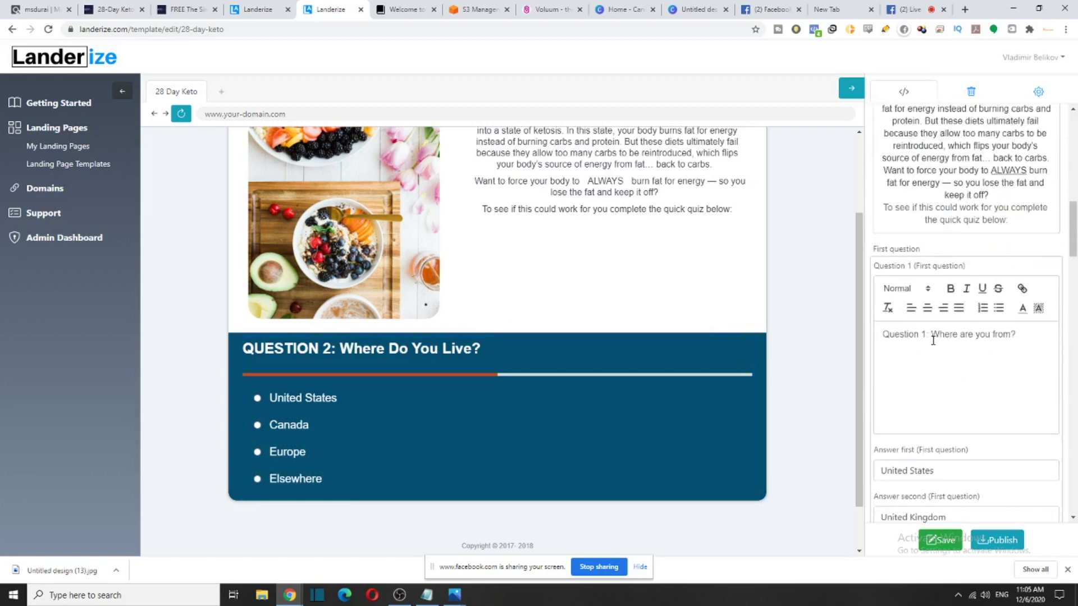
Delete the 'Where are you from' wording from the first question
{"action": "left_click_drag", "start_coordinate": [932, 337], "coordinate": [1010, 337]}
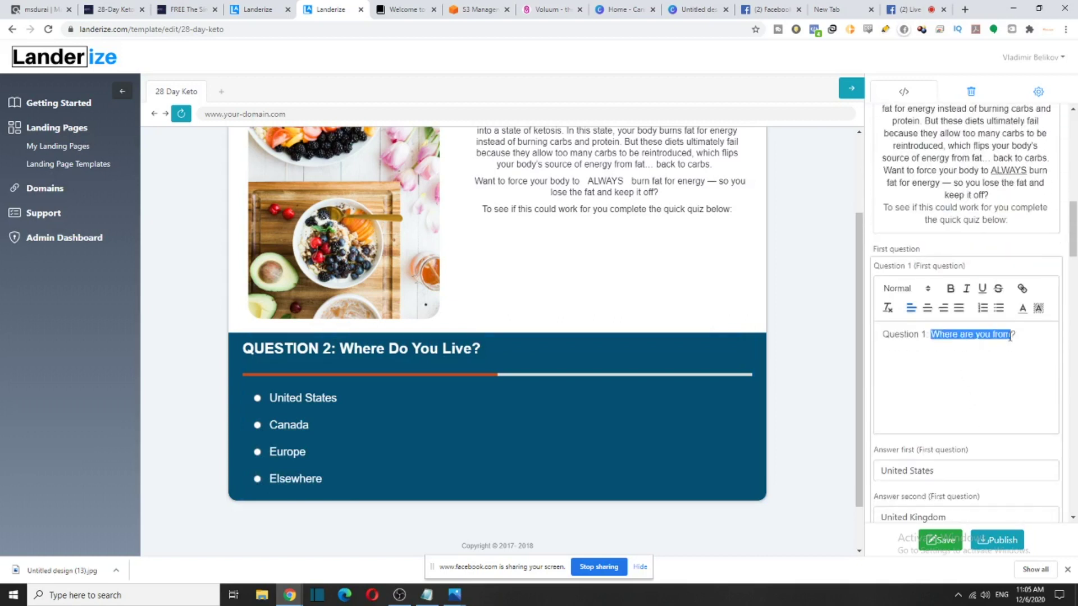
{"action": "key", "text": "BackSpace"}
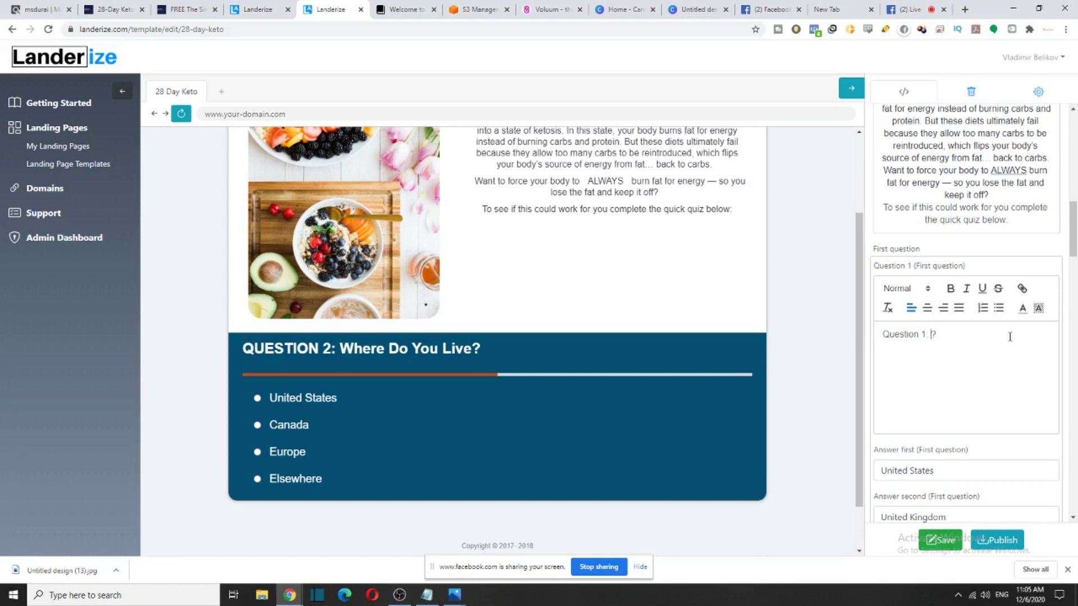
{"action": "scroll", "coordinate": [982, 370], "scroll_direction": "up", "scroll_amount": 3}
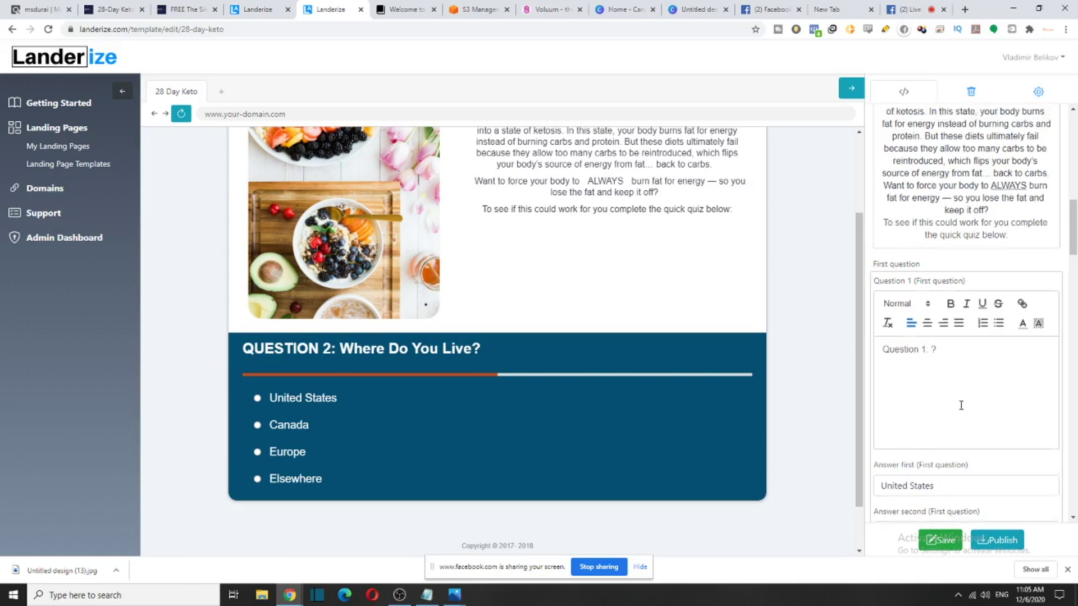
{"action": "scroll", "coordinate": [611, 271], "scroll_direction": "up", "scroll_amount": 2}
{"action": "scroll", "coordinate": [939, 336], "scroll_direction": "down", "scroll_amount": 3}
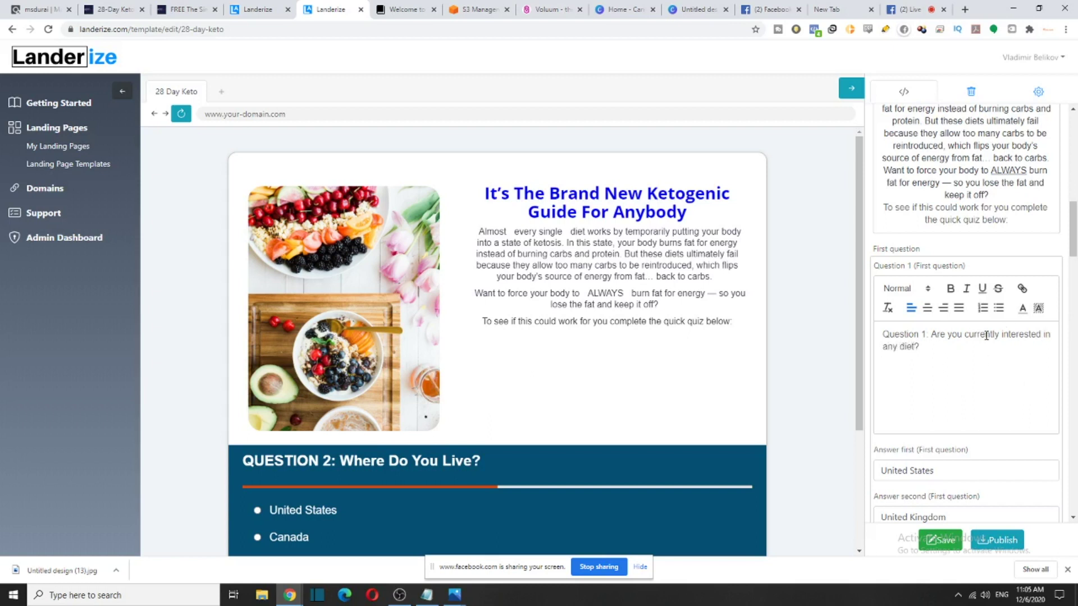
{"action": "scroll", "coordinate": [966, 325], "scroll_direction": "down", "scroll_amount": 4}
Restore the first question's answers to Yes, No and Not Sure, and save the template
{"action": "triple_click", "coordinate": [947, 251]}
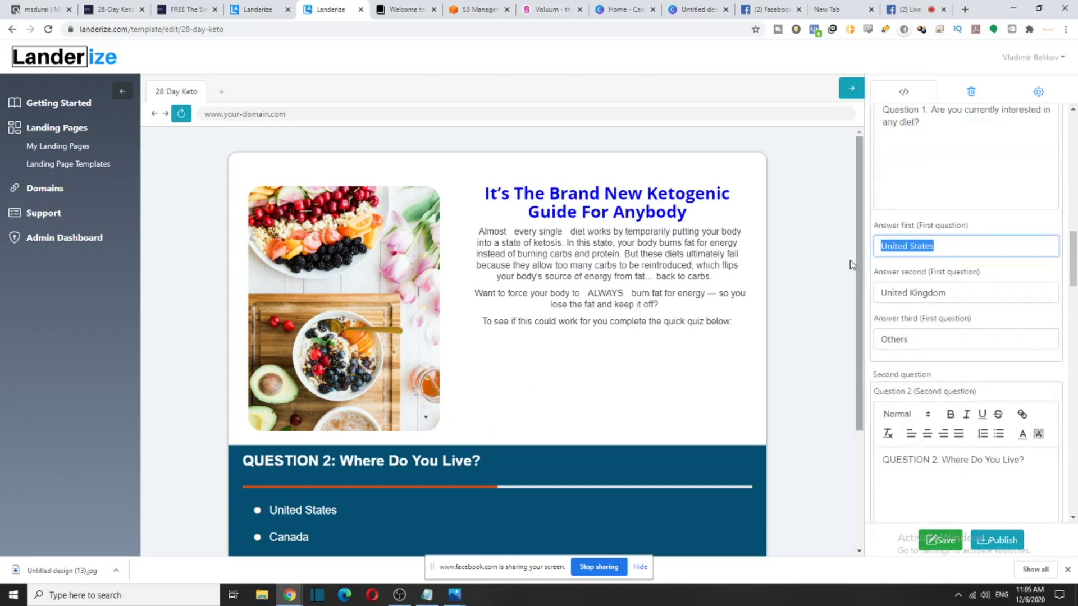
{"action": "type", "text": "Yes"}
{"action": "key", "text": "Tab"}
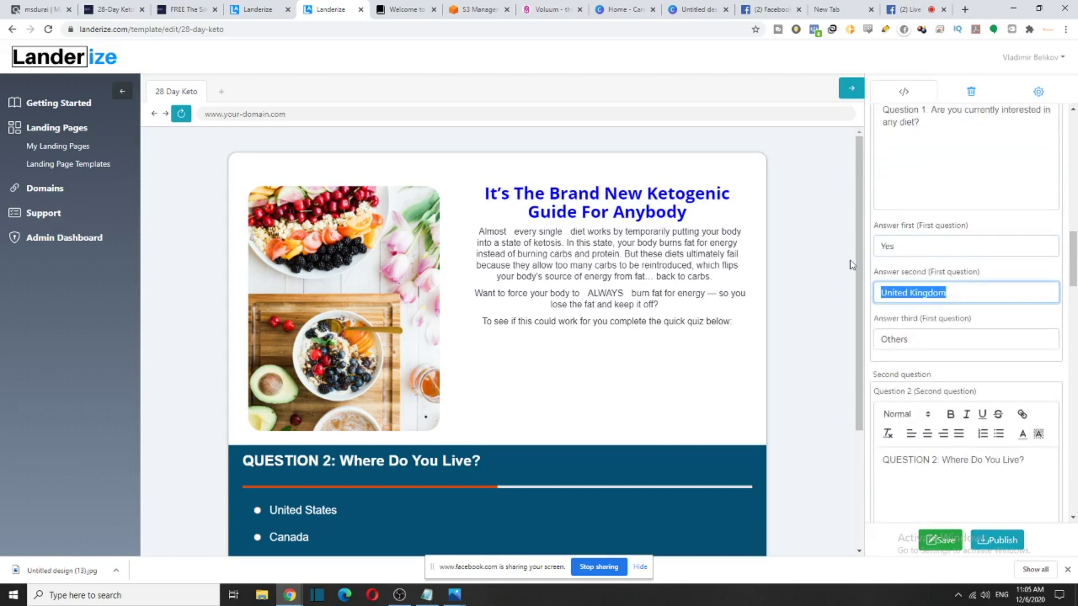
{"action": "type", "text": "No"}
{"action": "key", "text": "Tab"}
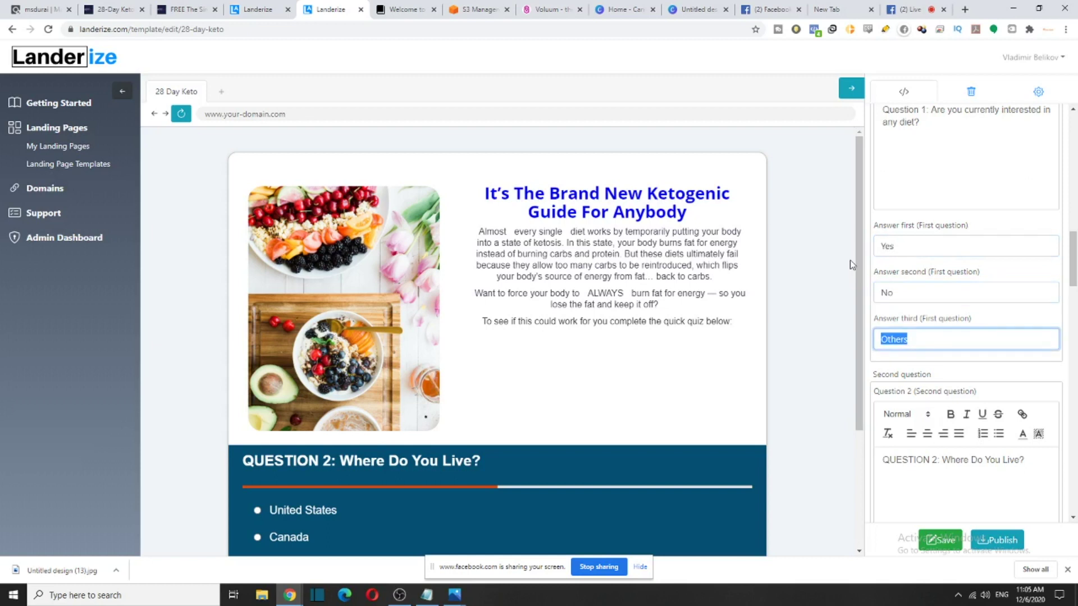
{"action": "type", "text": "Not Sure"}
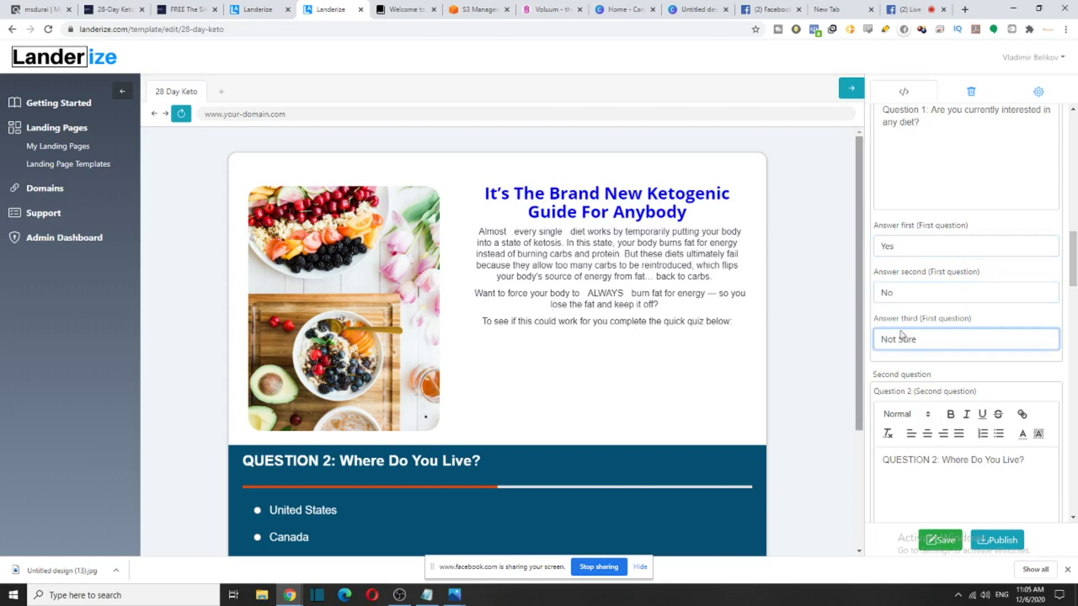
{"action": "left_click", "coordinate": [940, 539]}
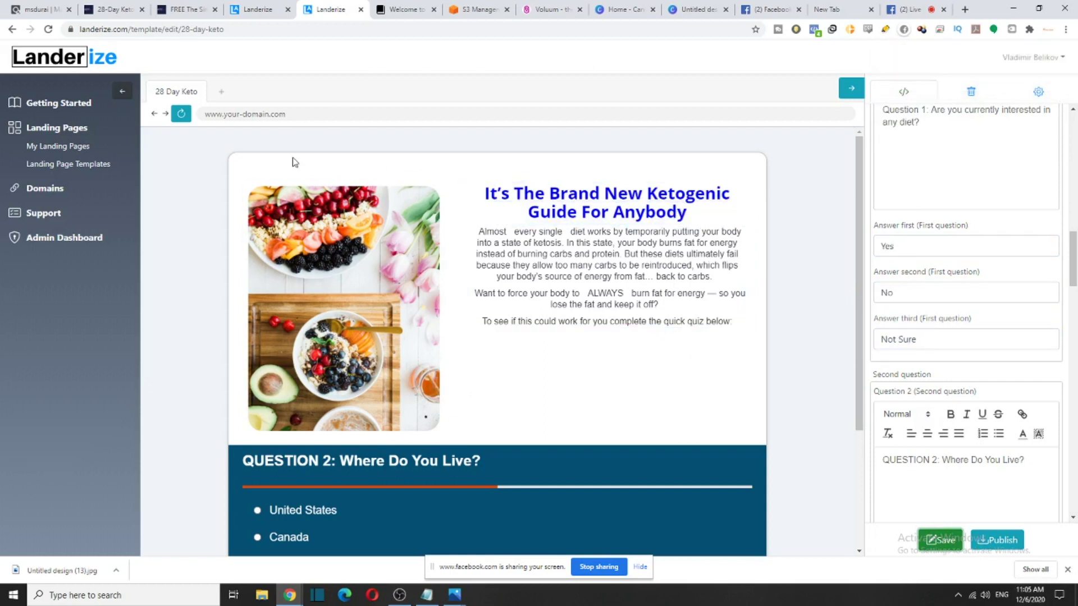
{"action": "scroll", "coordinate": [628, 280], "scroll_direction": "down", "scroll_amount": 2}
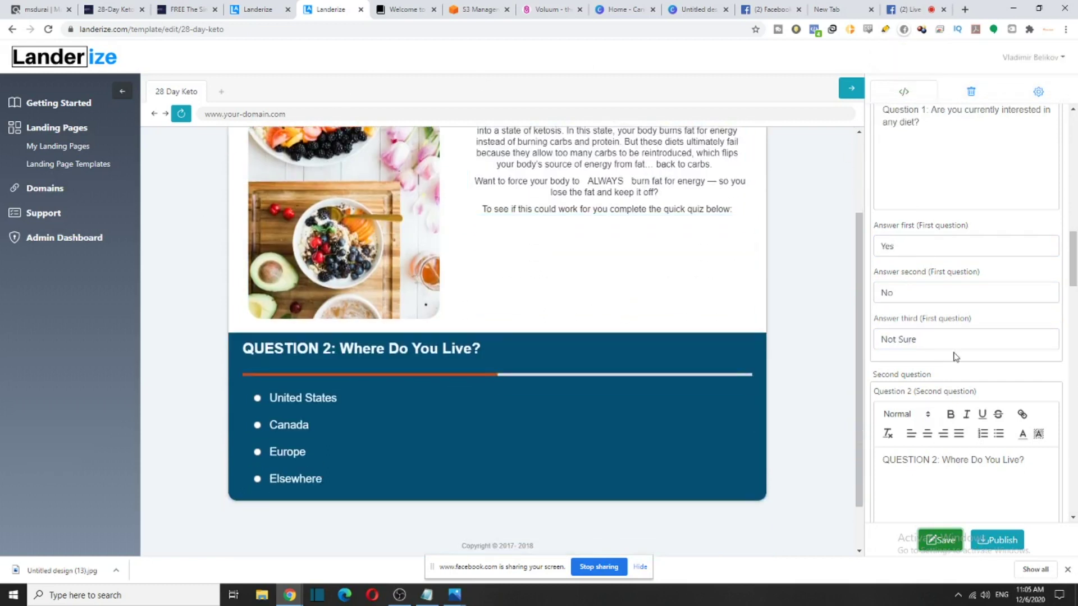
{"action": "scroll", "coordinate": [410, 372], "scroll_direction": "down", "scroll_amount": 1}
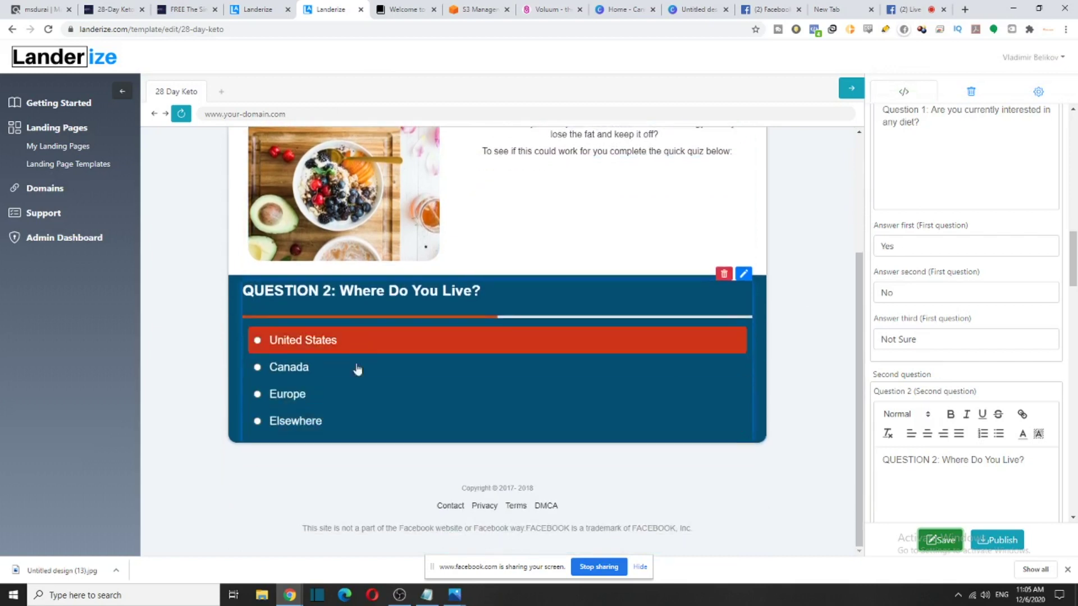
Advance the quiz preview to the third question and locate its settings
{"action": "left_click", "coordinate": [337, 345]}
{"action": "scroll", "coordinate": [393, 353], "scroll_direction": "up", "scroll_amount": 2}
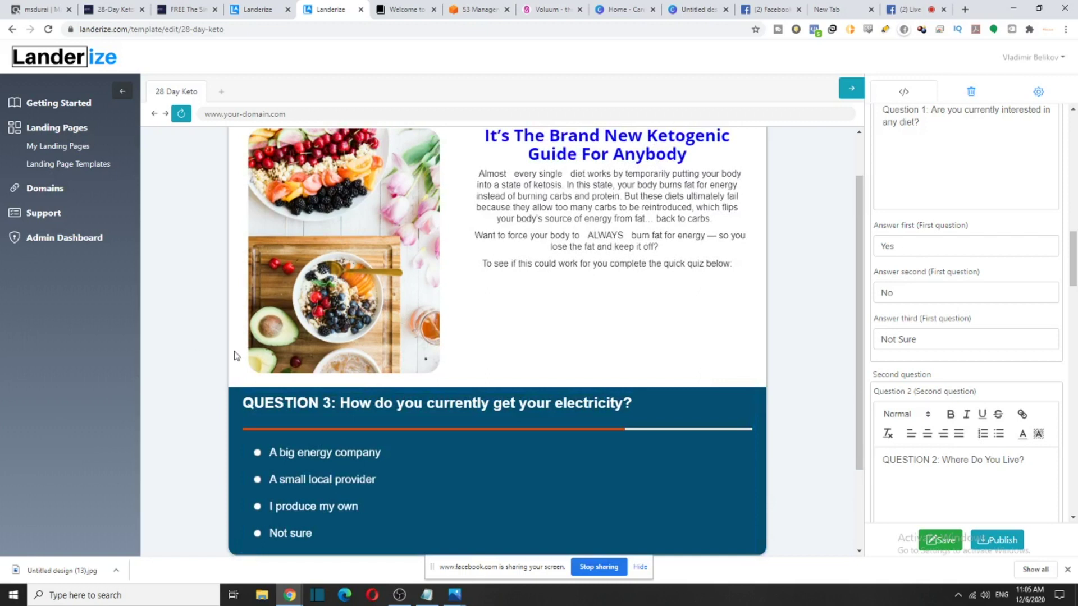
{"action": "scroll", "coordinate": [390, 321], "scroll_direction": "up", "scroll_amount": 1}
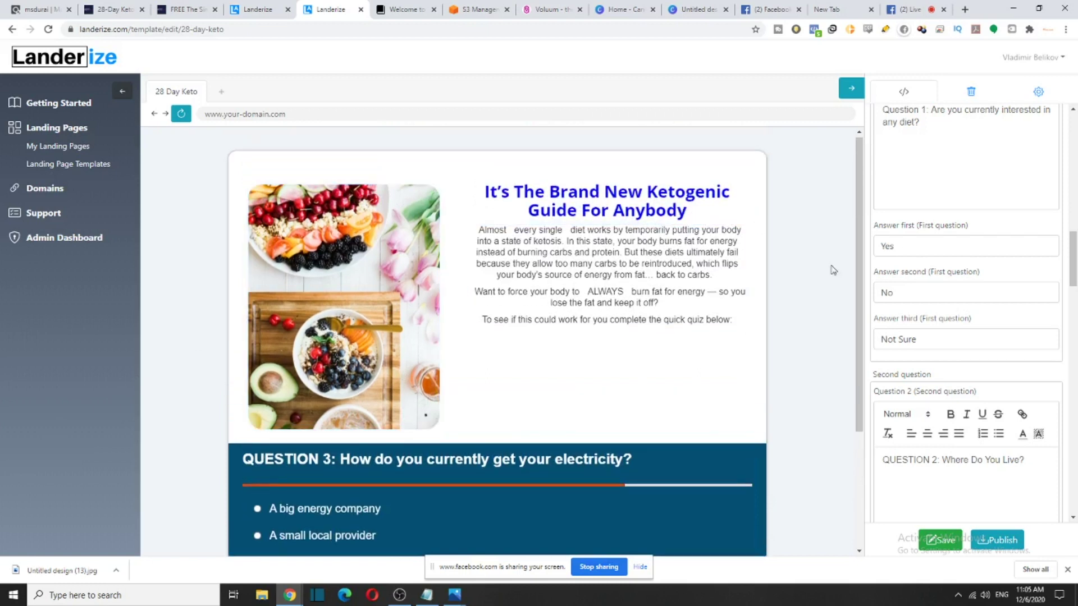
{"action": "scroll", "coordinate": [1011, 447], "scroll_direction": "down", "scroll_amount": 5}
{"action": "scroll", "coordinate": [1009, 443], "scroll_direction": "down", "scroll_amount": 2}
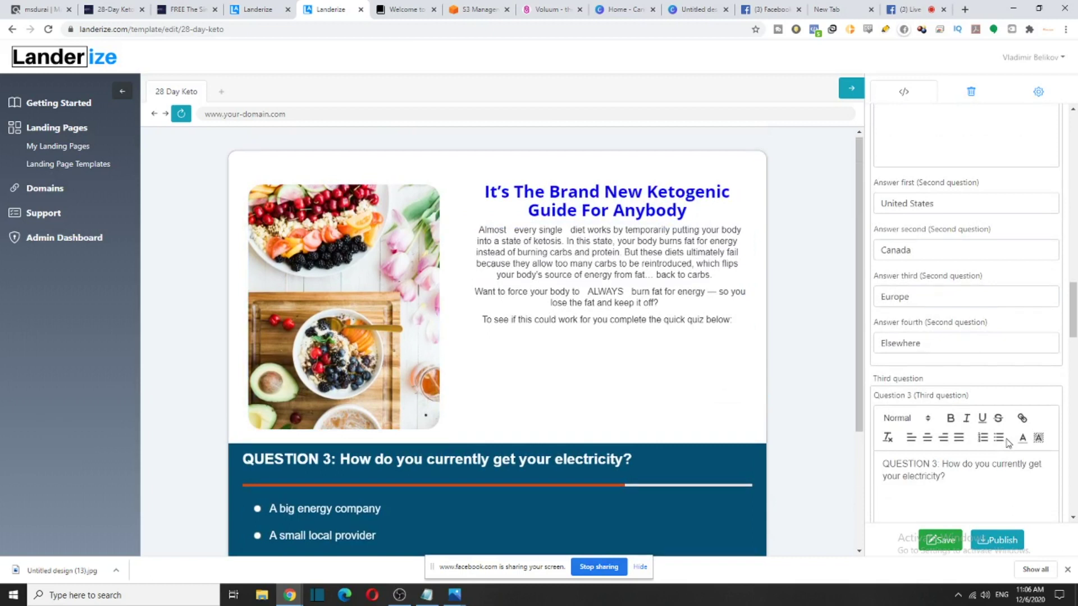
{"action": "scroll", "coordinate": [711, 290], "scroll_direction": "down", "scroll_amount": 2}
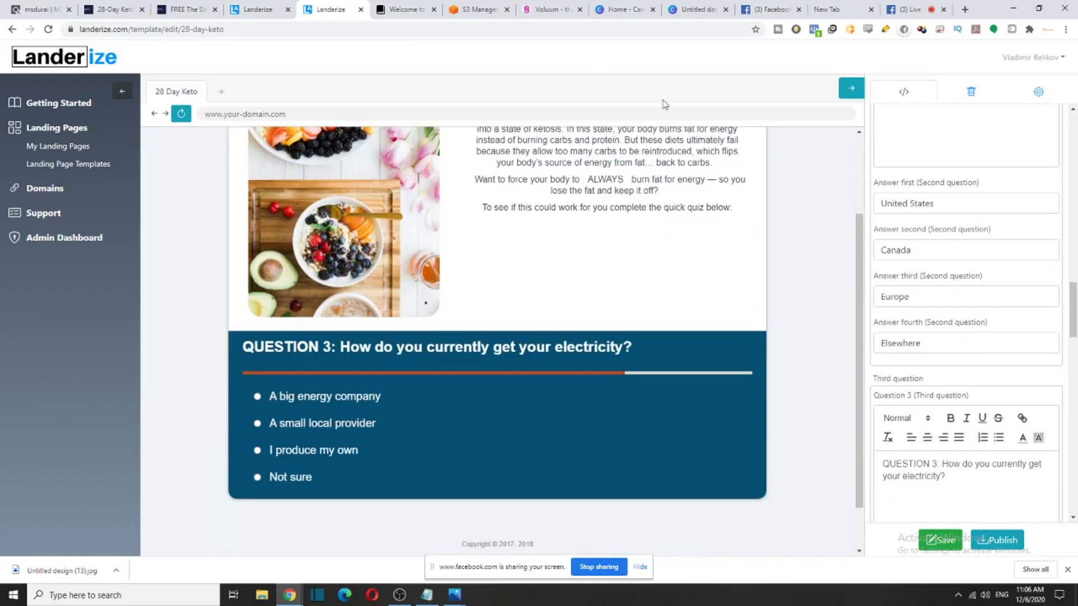
{"action": "scroll", "coordinate": [712, 290], "scroll_direction": "up", "scroll_amount": 1}
{"action": "scroll", "coordinate": [814, 297], "scroll_direction": "down", "scroll_amount": 2}
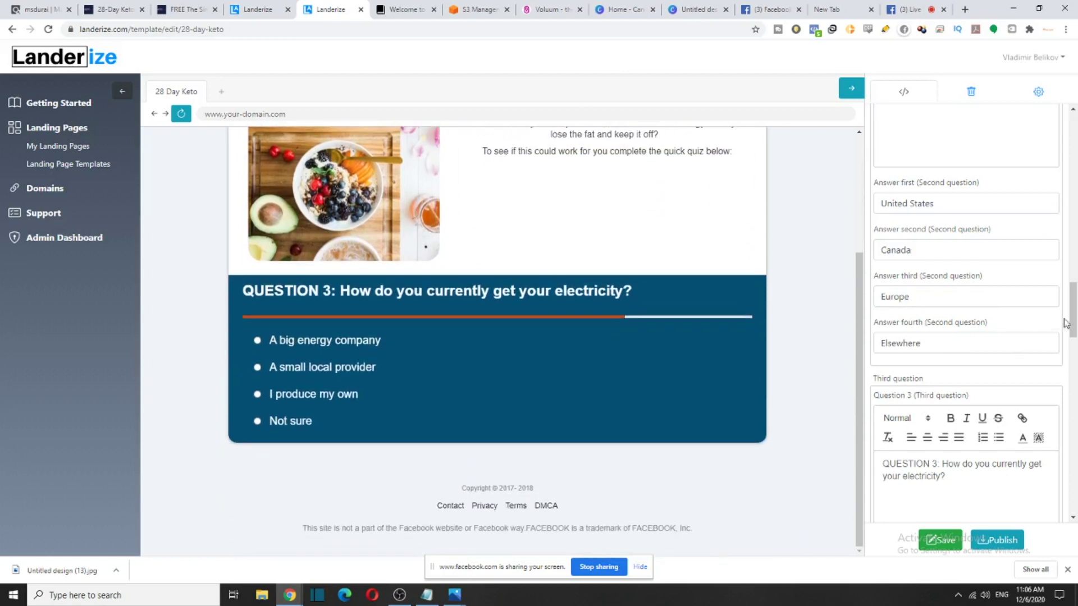
{"action": "left_click_drag", "start_coordinate": [1069, 317], "coordinate": [1073, 340]}
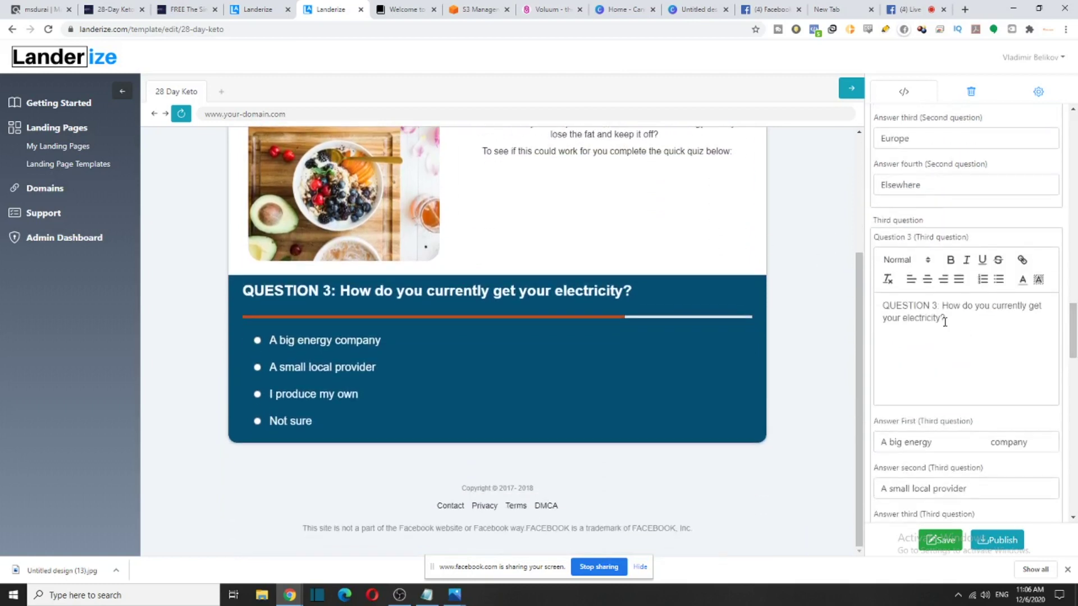
Replace the electricity question with 'How much is your weight currently(kg)?'
{"action": "left_click_drag", "start_coordinate": [939, 318], "coordinate": [944, 306]}
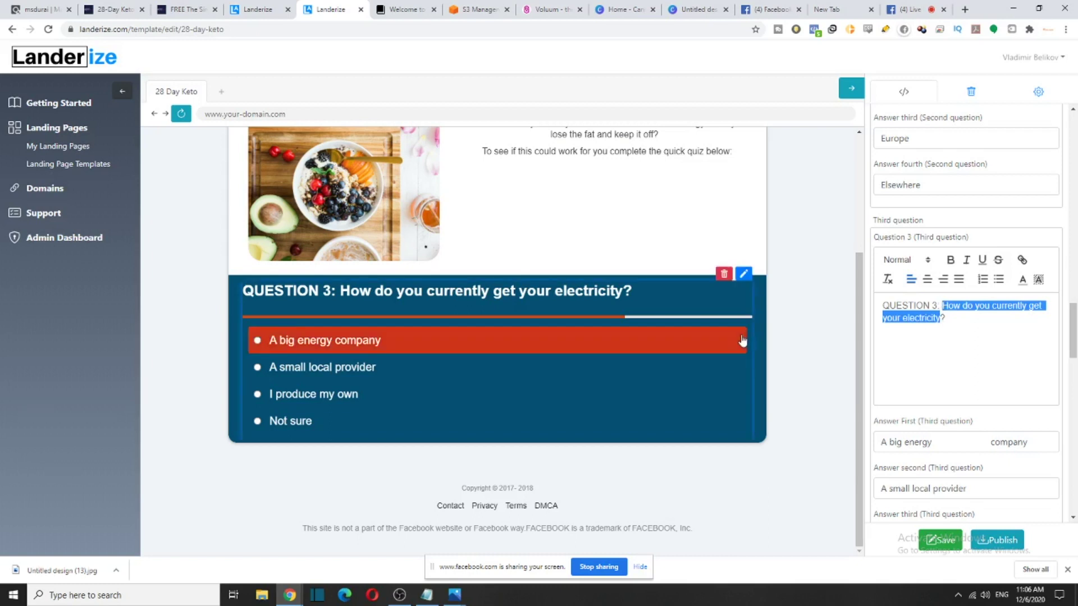
{"action": "key", "text": "BackSpace"}
{"action": "type", "text": "How mu"}
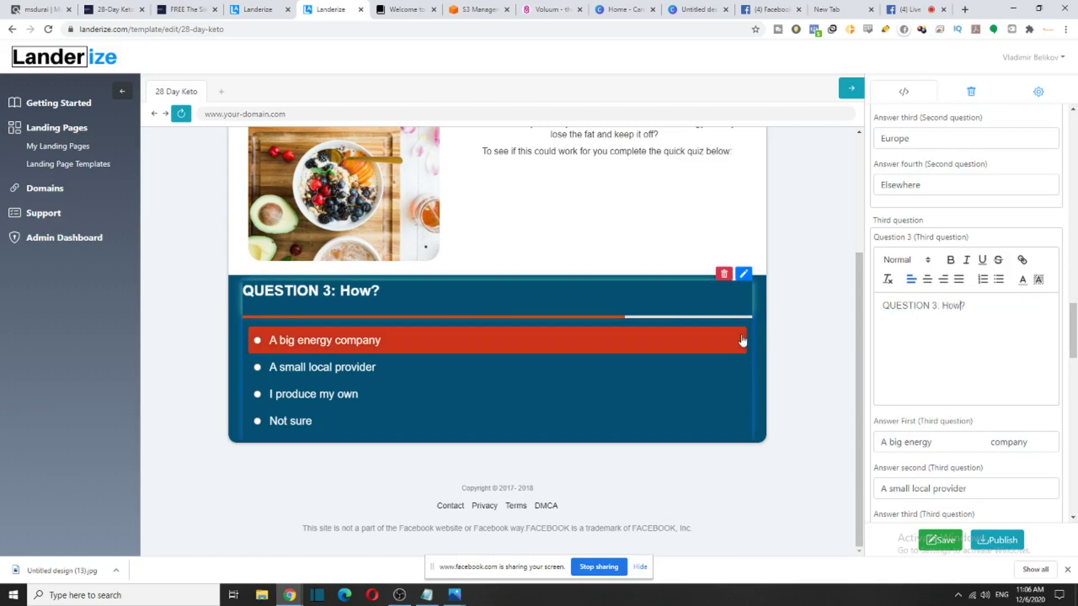
{"action": "type", "text": "ch "}
{"action": "type", "text": "do you w"}
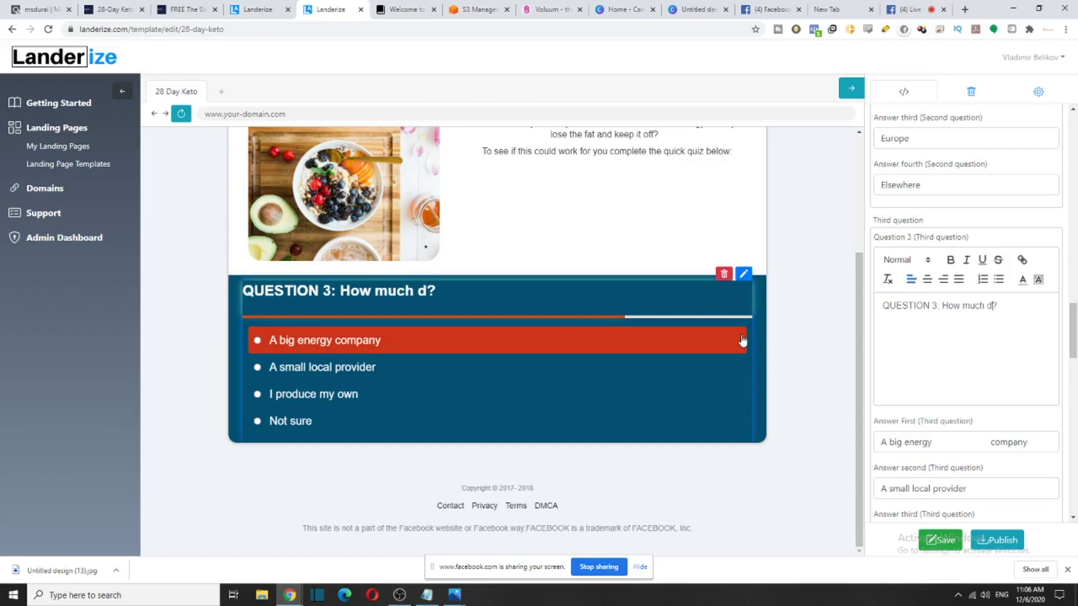
{"action": "type", "text": "eigh"}
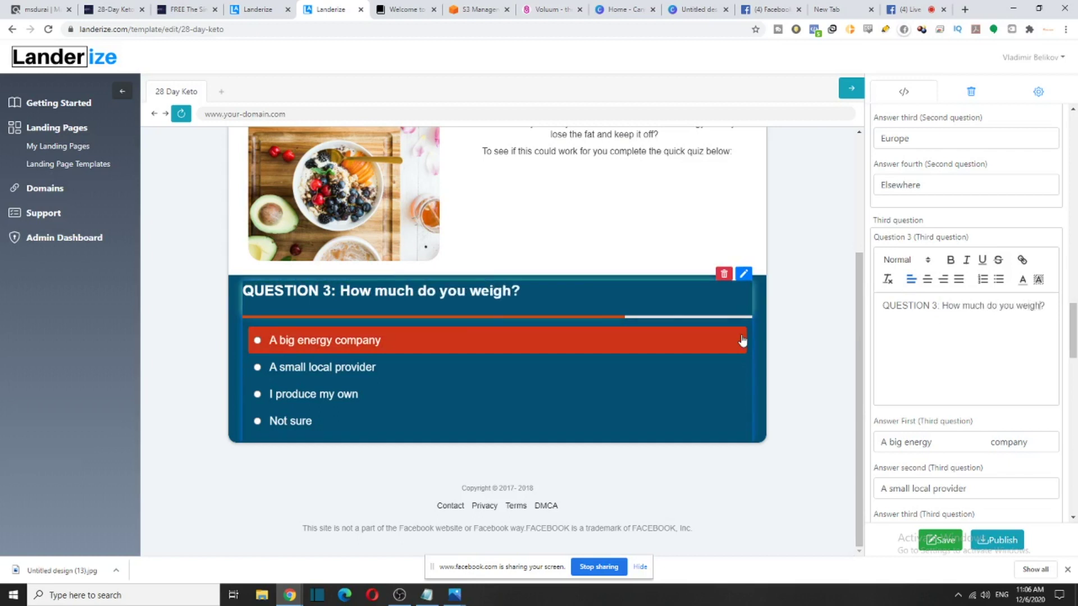
{"action": "key", "text": "BackSpace"}
{"action": "key", "text": "BackSpace"}
{"action": "key", "text": "BackSpace"}
{"action": "key", "text": "BackSpace"}
{"action": "key", "text": "BackSpace"}
{"action": "key", "text": "BackSpace"}
{"action": "key", "text": "BackSpace"}
{"action": "key", "text": "BackSpace"}
{"action": "key", "text": "BackSpace"}
{"action": "key", "text": "BackSpace"}
{"action": "key", "text": "BackSpace"}
{"action": "key", "text": "BackSpace"}
{"action": "key", "text": "BackSpace"}
{"action": "key", "text": "BackSpace"}
{"action": "key", "text": "BackSpace"}
{"action": "key", "text": "BackSpace"}
{"action": "key", "text": "BackSpace"}
{"action": "key", "text": "BackSpace"}
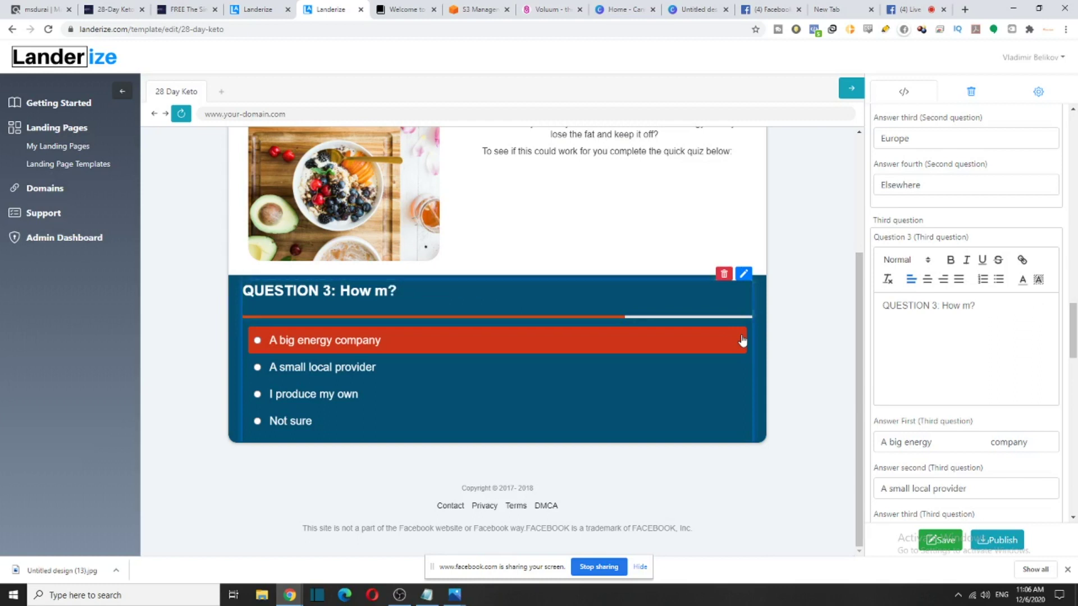
{"action": "type", "text": "much "}
{"action": "type", "text": "is your wei"}
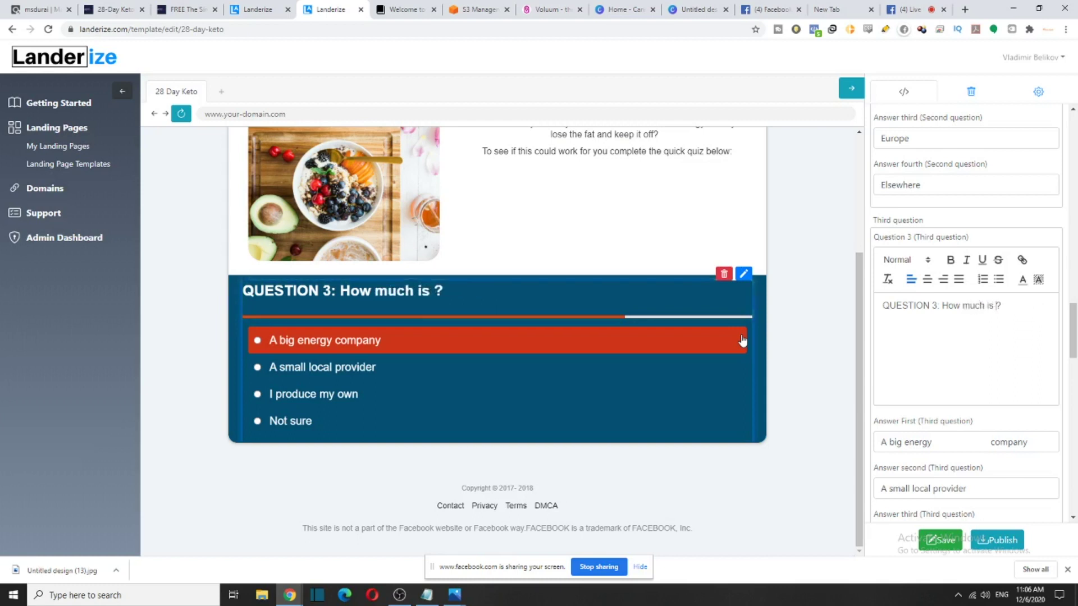
{"action": "type", "text": "ght current"}
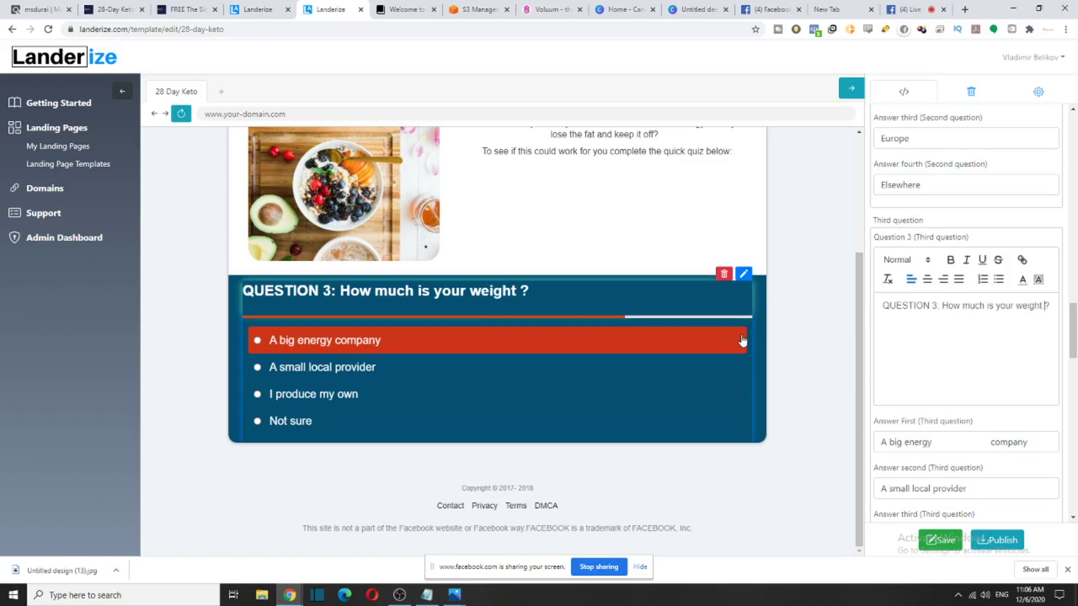
{"action": "type", "text": "ly"}
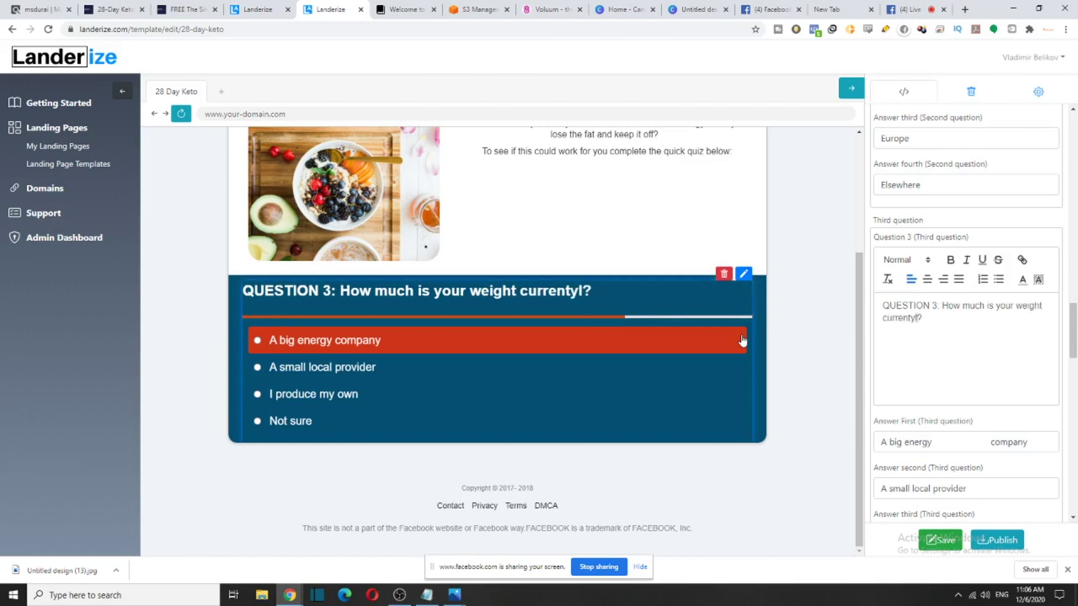
{"action": "key", "text": "BackSpace"}
{"action": "key", "text": "BackSpace"}
{"action": "type", "text": "ly"}
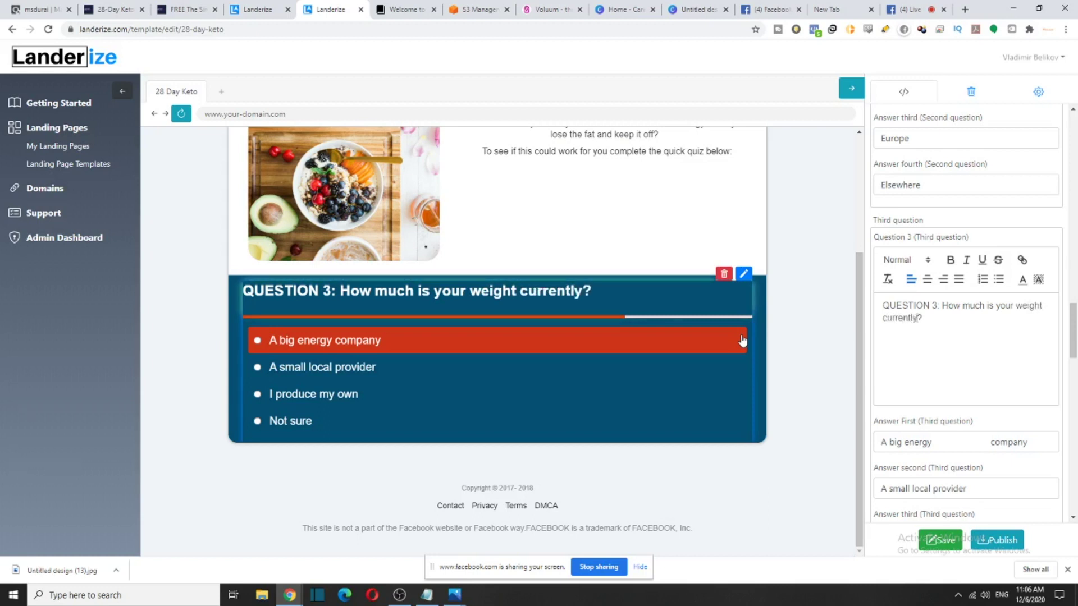
{"action": "key", "text": "BackSpace"}
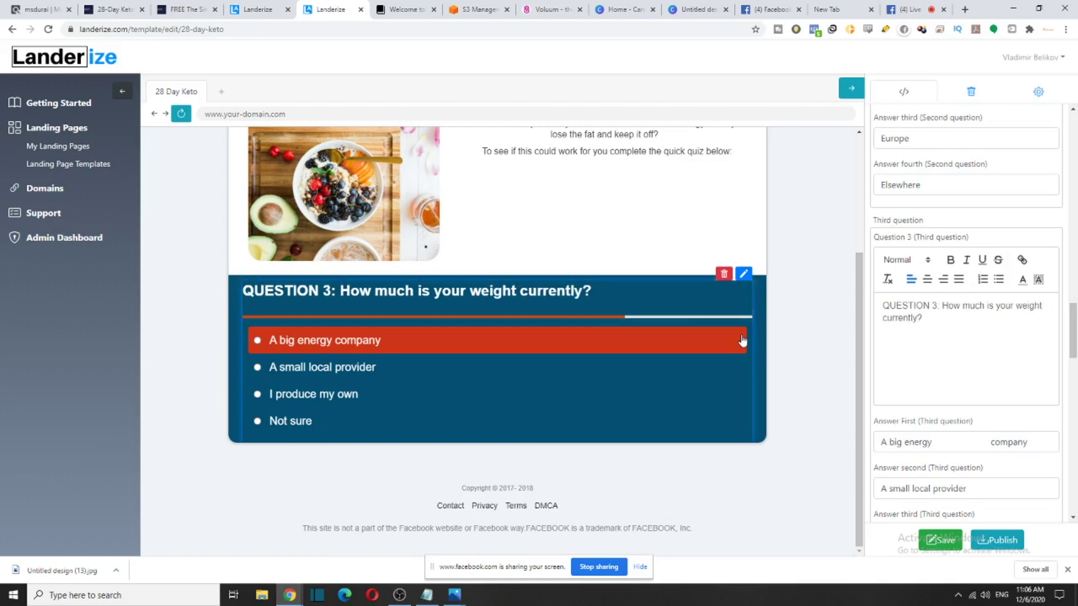
{"action": "type", "text": "(kg)"}
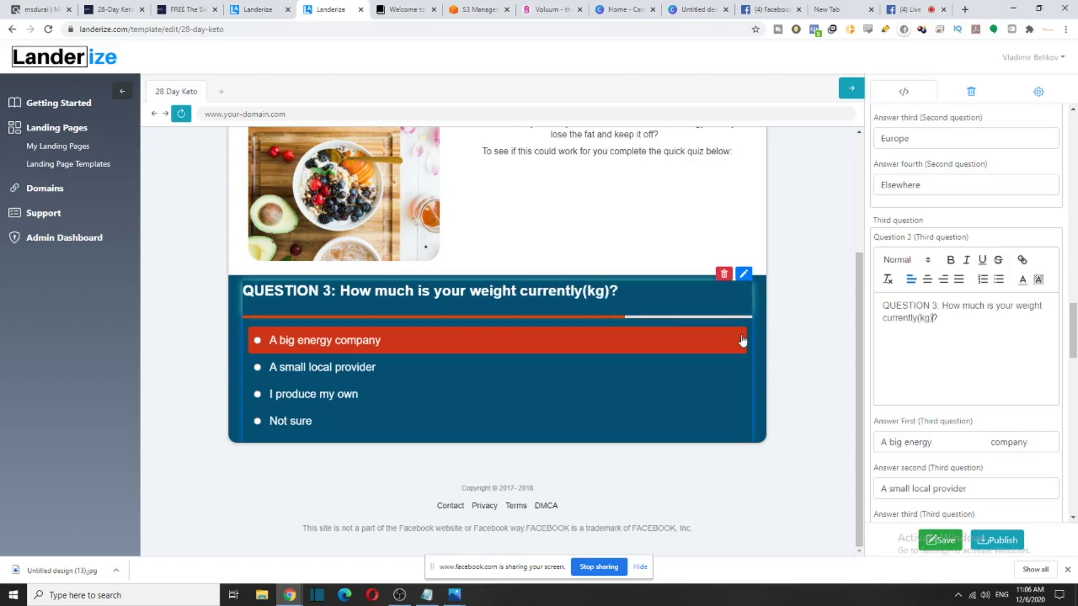
Set Question 3's first three answers to 60-70, 70-80 and 80-100
{"action": "triple_click", "coordinate": [1048, 449]}
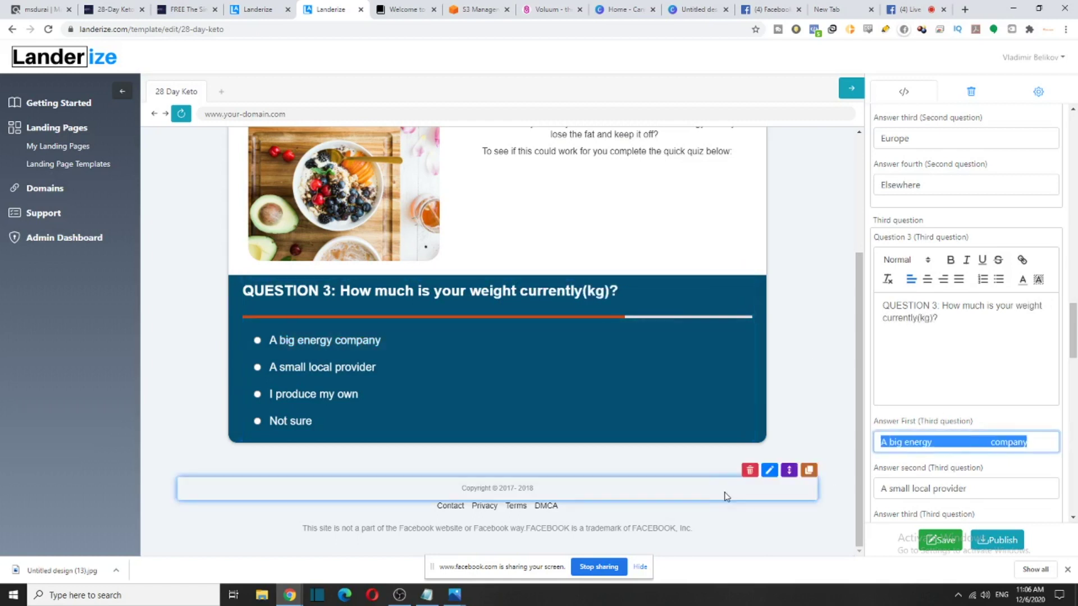
{"action": "key", "text": "BackSpace"}
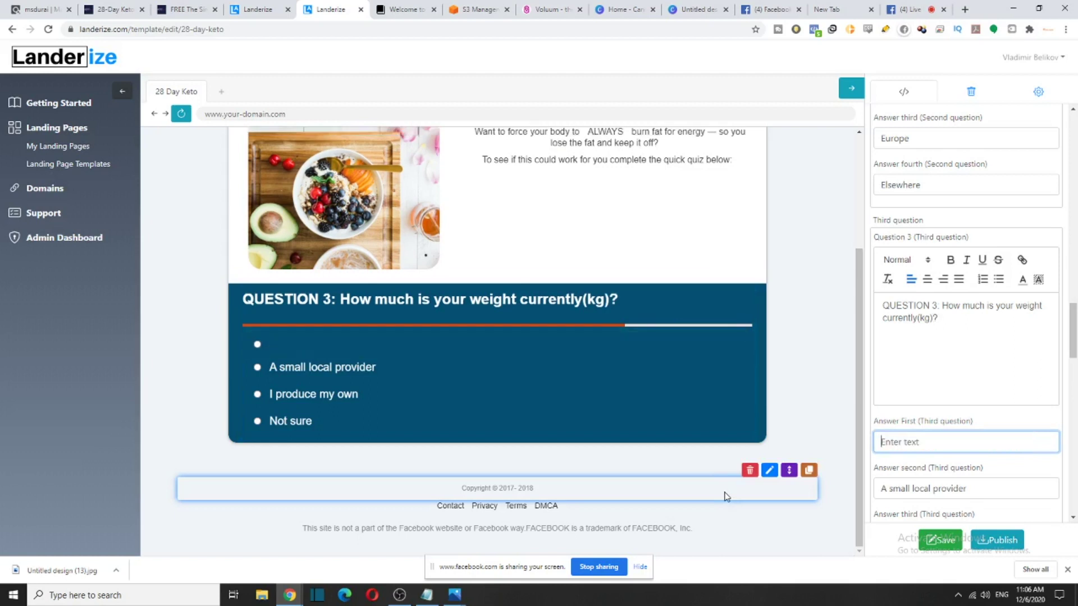
{"action": "type", "text": "60-"}
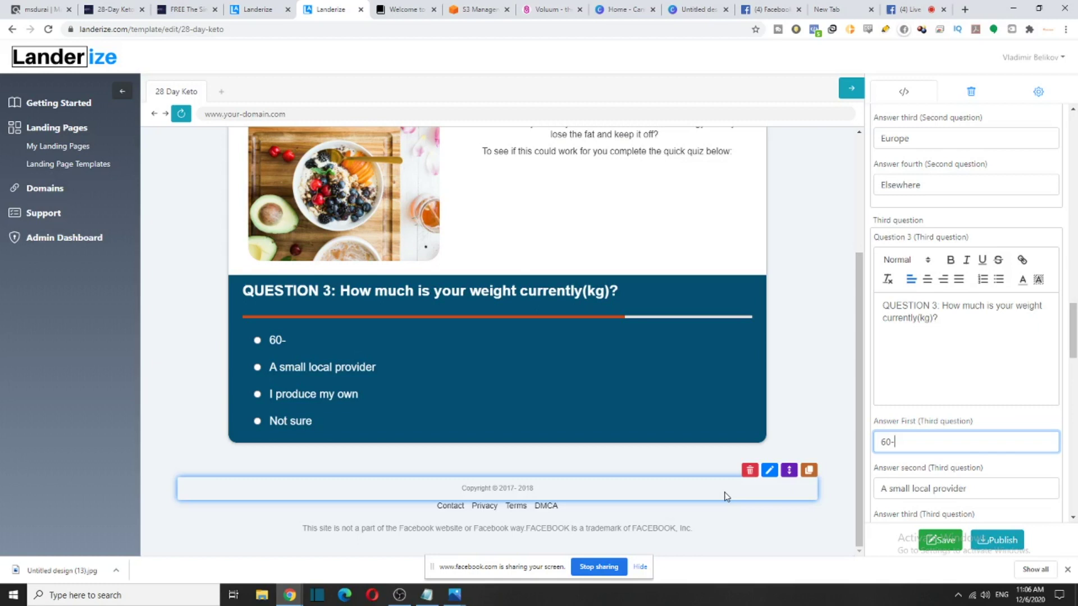
{"action": "type", "text": "70"}
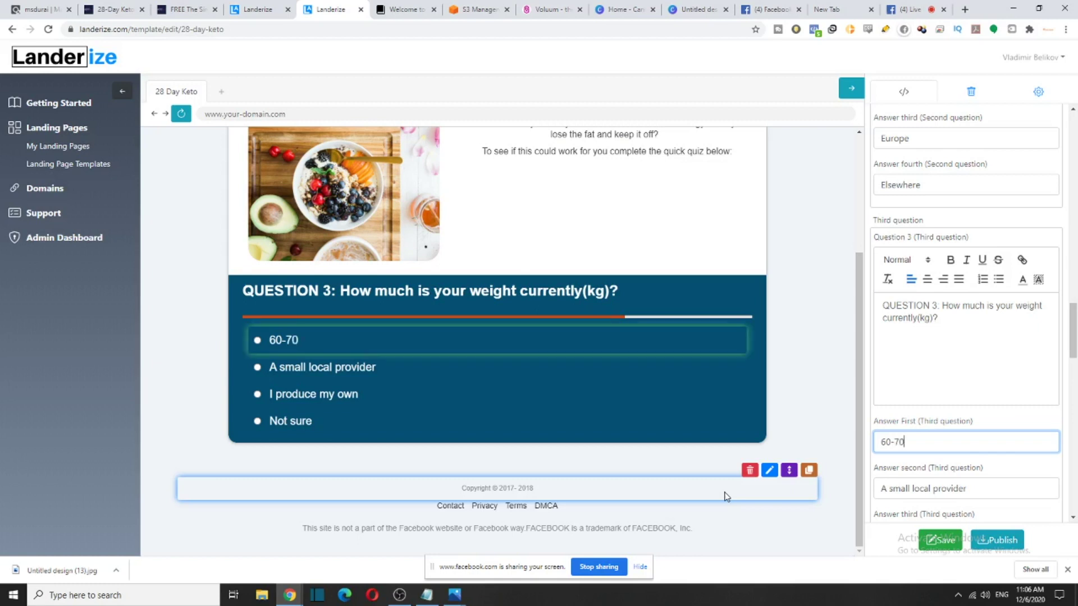
{"action": "key", "text": "Tab"}
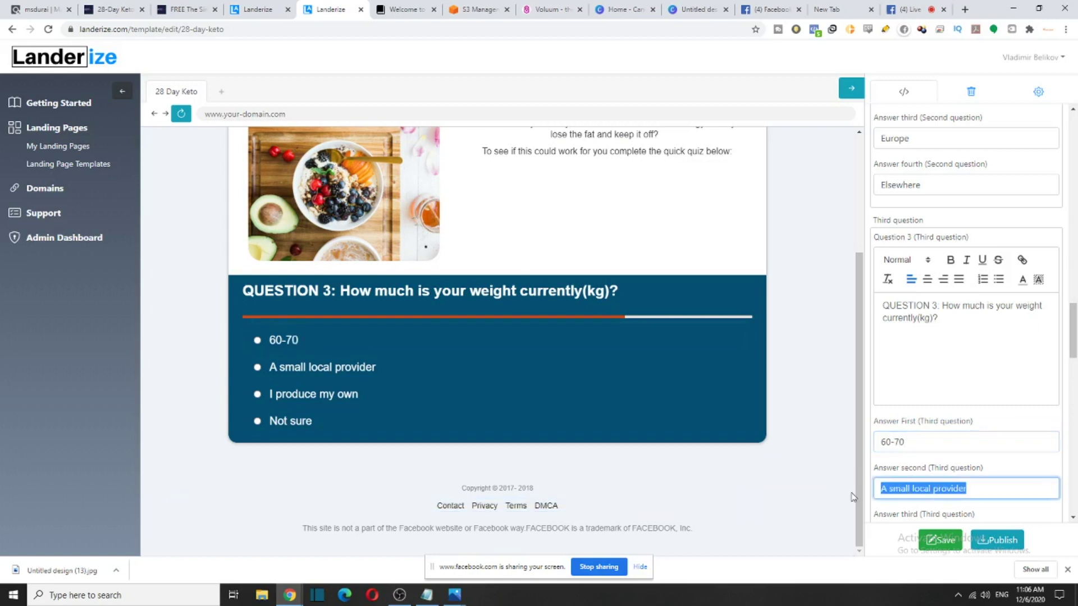
{"action": "type", "text": "70-80"}
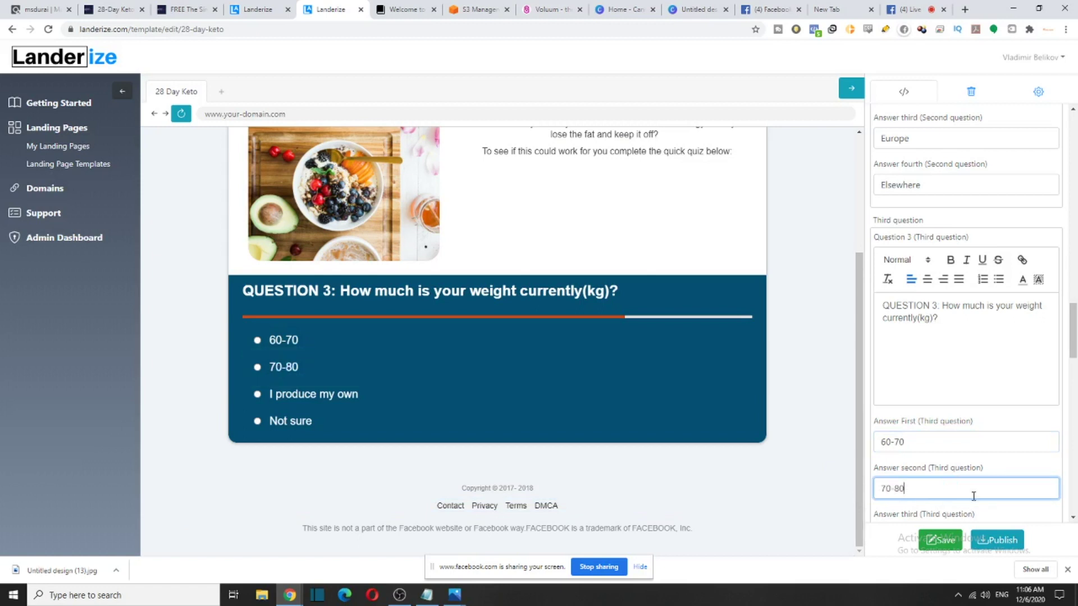
{"action": "scroll", "coordinate": [954, 477], "scroll_direction": "down", "scroll_amount": 2}
{"action": "key", "text": "Tab"}
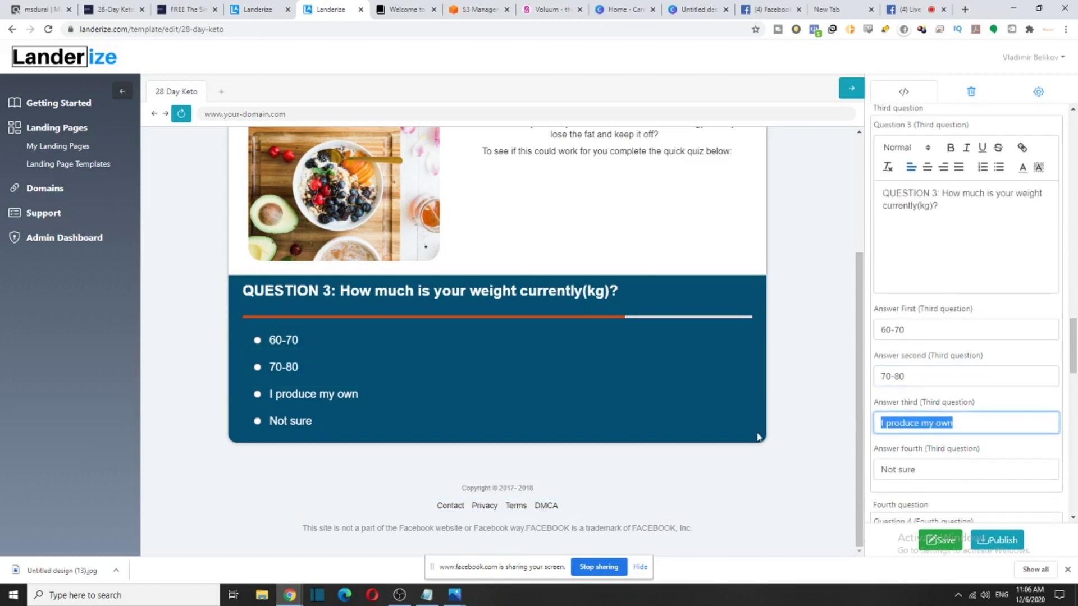
{"action": "type", "text": "80-100"}
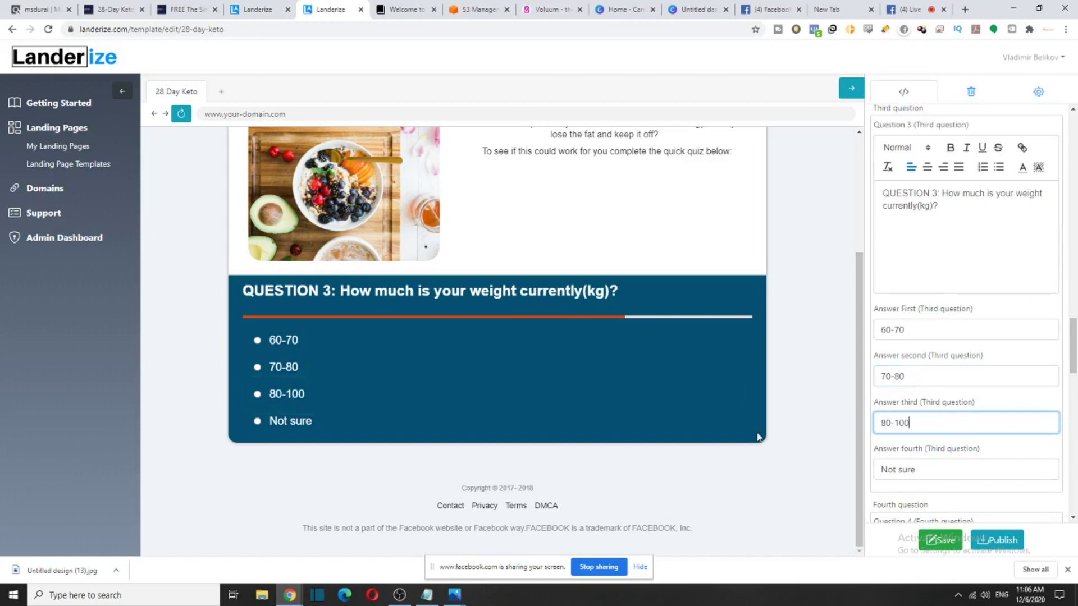
Make the fourth answer 'More than 100' and save the template
{"action": "key", "text": "Tab"}
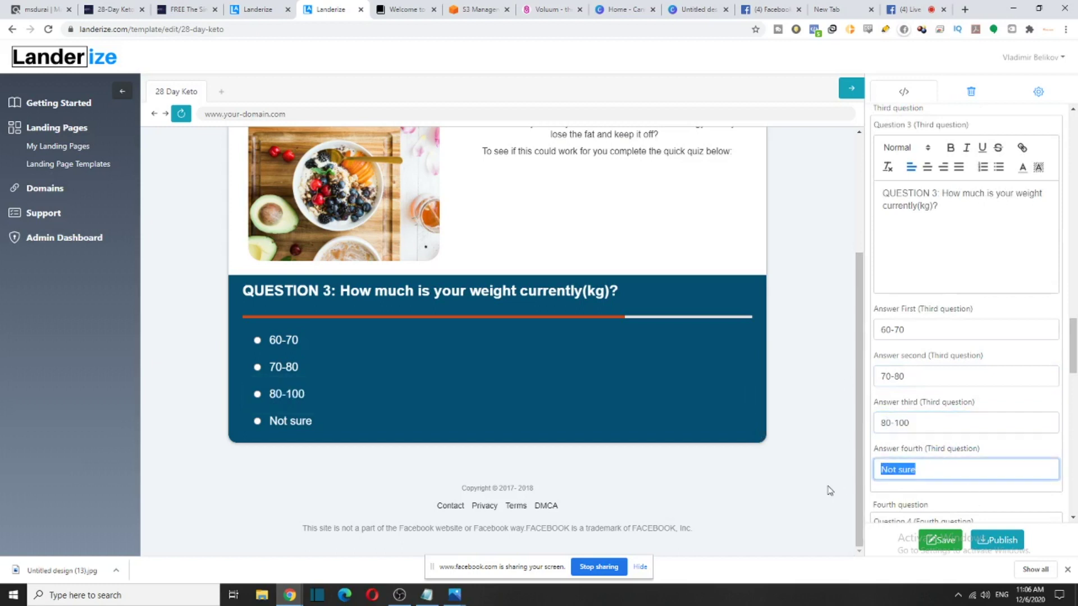
{"action": "type", "text": "more than"}
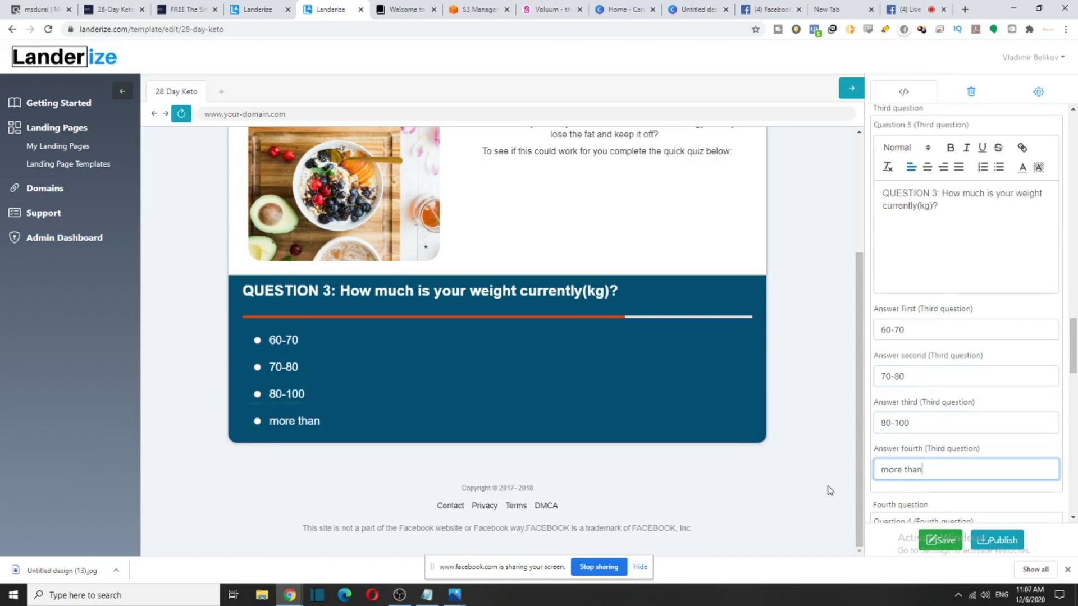
{"action": "type", "text": " 100 ki"}
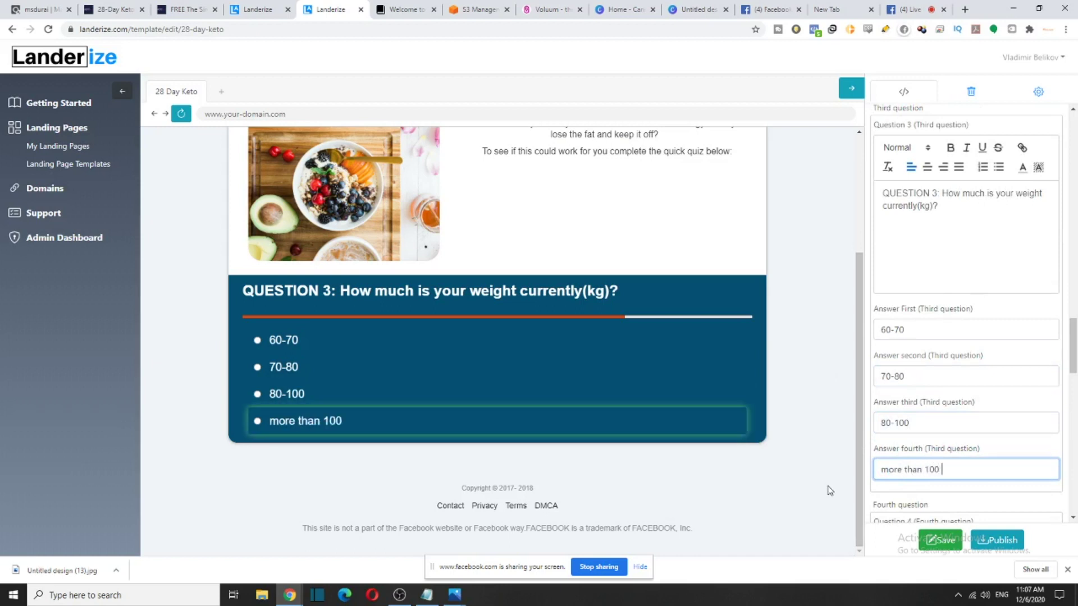
{"action": "key", "text": "BackSpace"}
{"action": "key", "text": "BackSpace"}
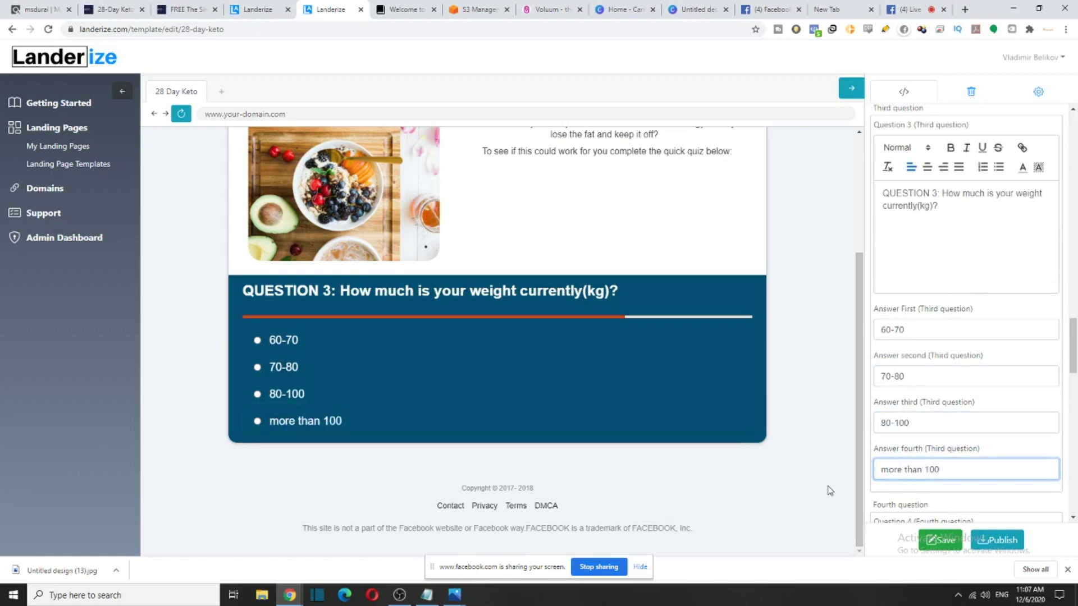
{"action": "scroll", "coordinate": [439, 293], "scroll_direction": "up", "scroll_amount": 2}
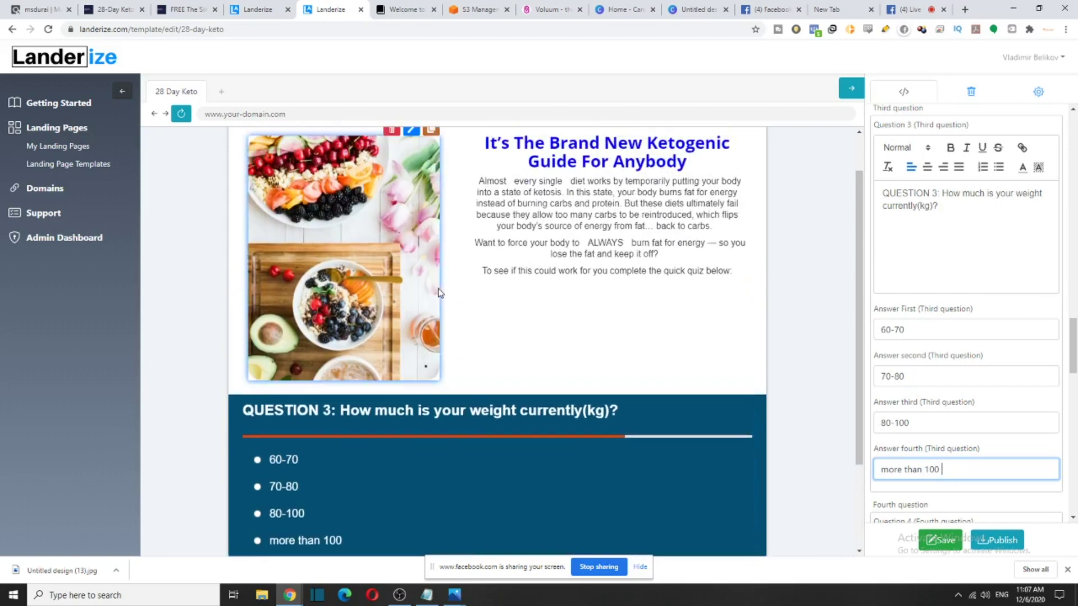
{"action": "scroll", "coordinate": [446, 367], "scroll_direction": "down", "scroll_amount": 1}
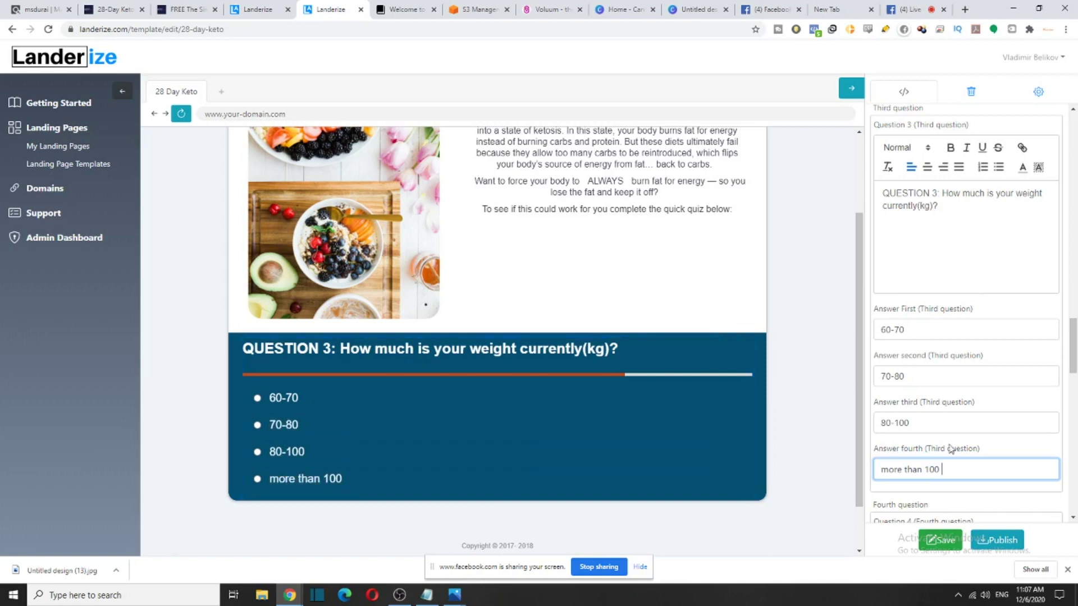
{"action": "scroll", "coordinate": [950, 449], "scroll_direction": "down", "scroll_amount": 2}
{"action": "key", "text": "BackSpace"}
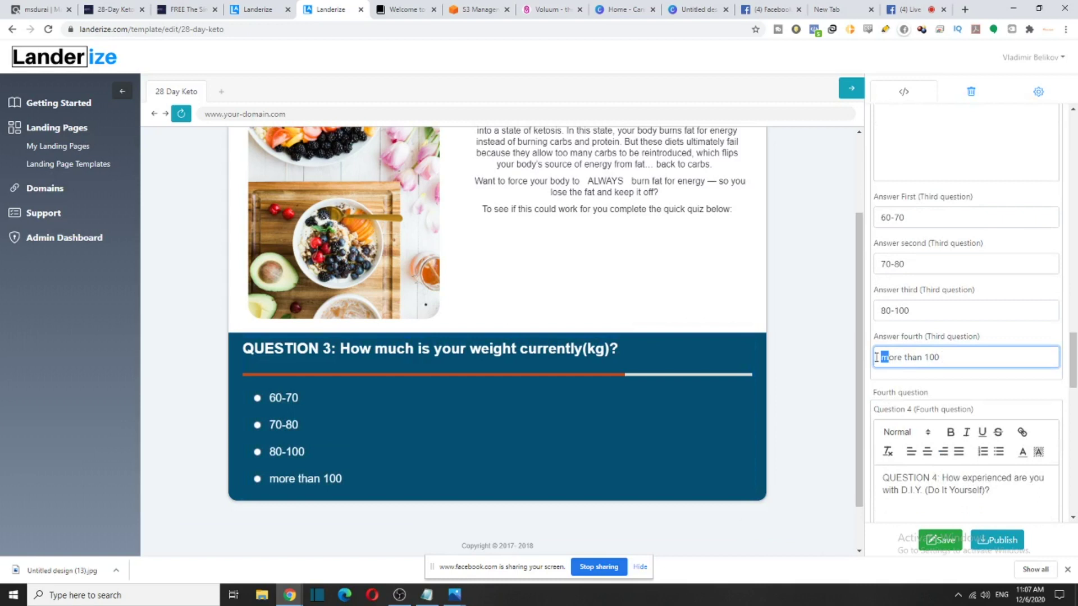
{"action": "type", "text": "M"}
{"action": "left_click", "coordinate": [940, 539]}
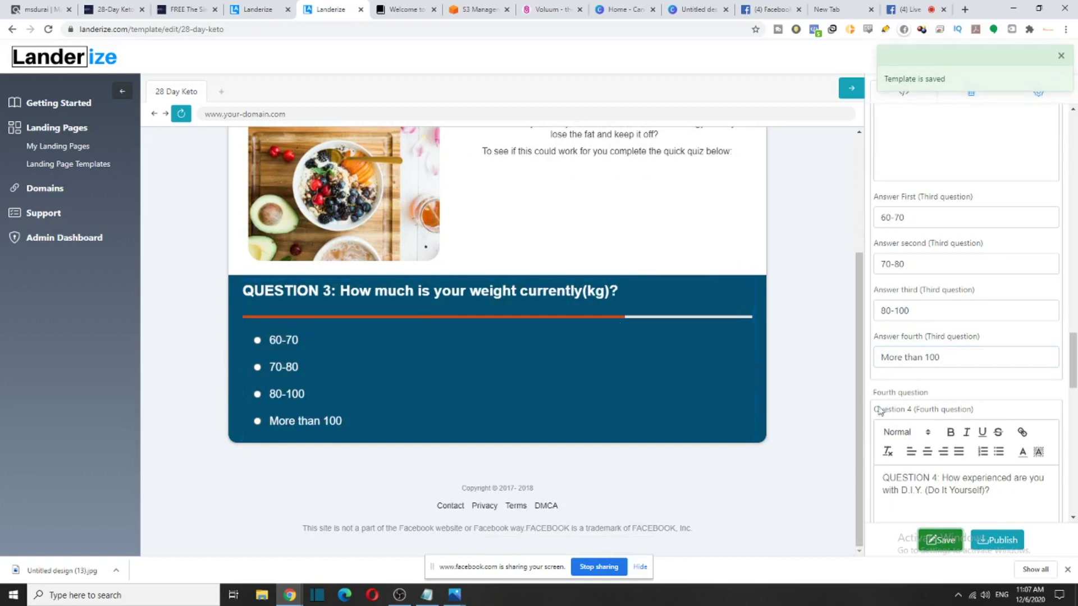
{"action": "left_click", "coordinate": [383, 349]}
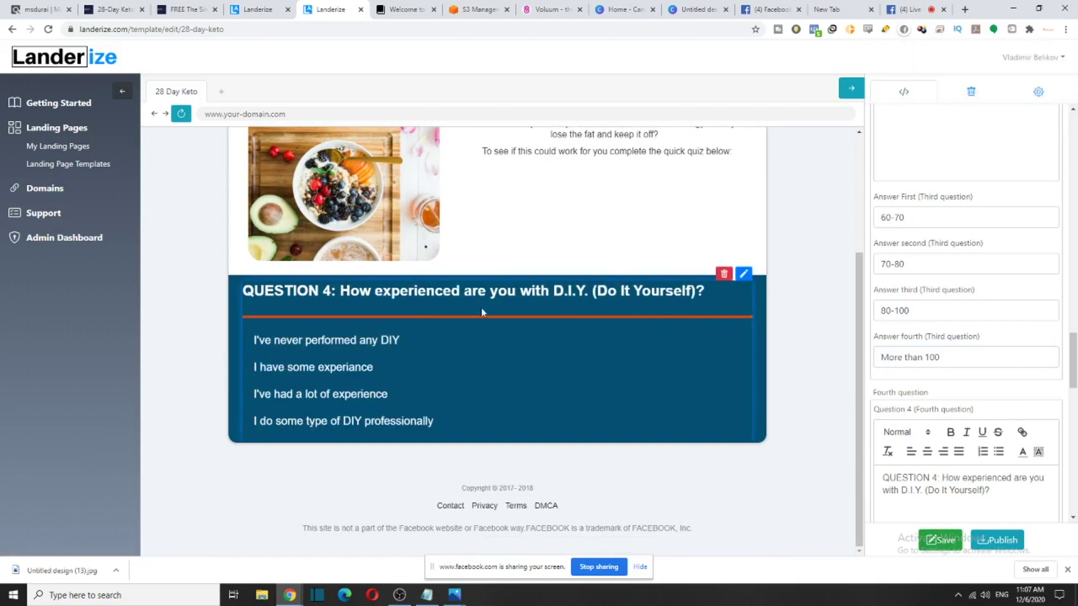
Replace the Question 4 wording with 'What type of diet have you perform before?'
{"action": "left_click_drag", "start_coordinate": [341, 291], "coordinate": [691, 307]}
{"action": "scroll", "coordinate": [659, 324], "scroll_direction": "up", "scroll_amount": 3}
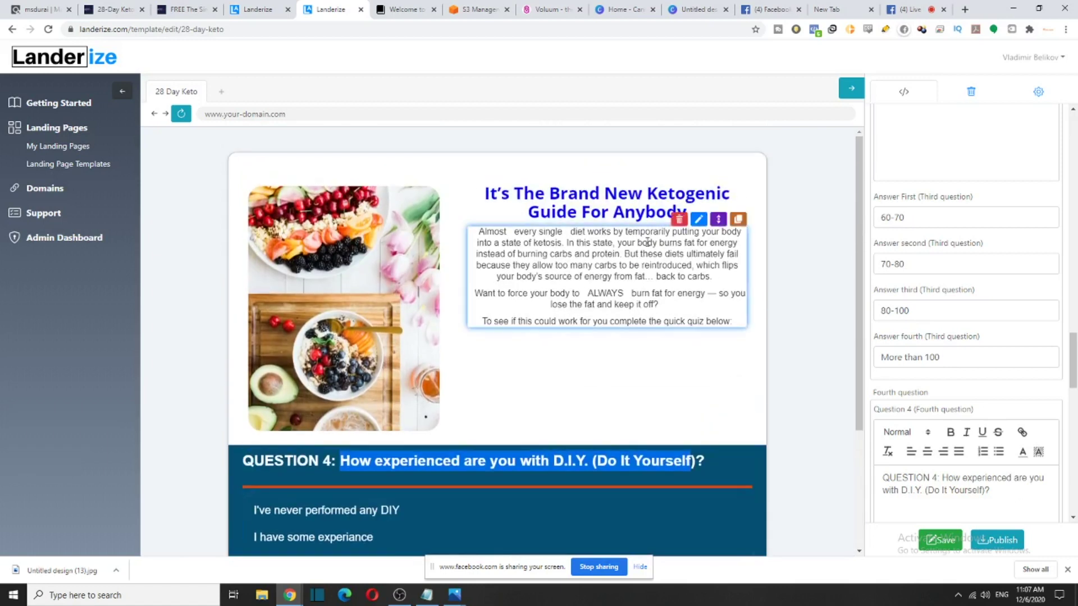
{"action": "scroll", "coordinate": [719, 326], "scroll_direction": "down", "scroll_amount": 2}
{"action": "scroll", "coordinate": [604, 241], "scroll_direction": "up", "scroll_amount": 2}
{"action": "scroll", "coordinate": [982, 404], "scroll_direction": "down", "scroll_amount": 2}
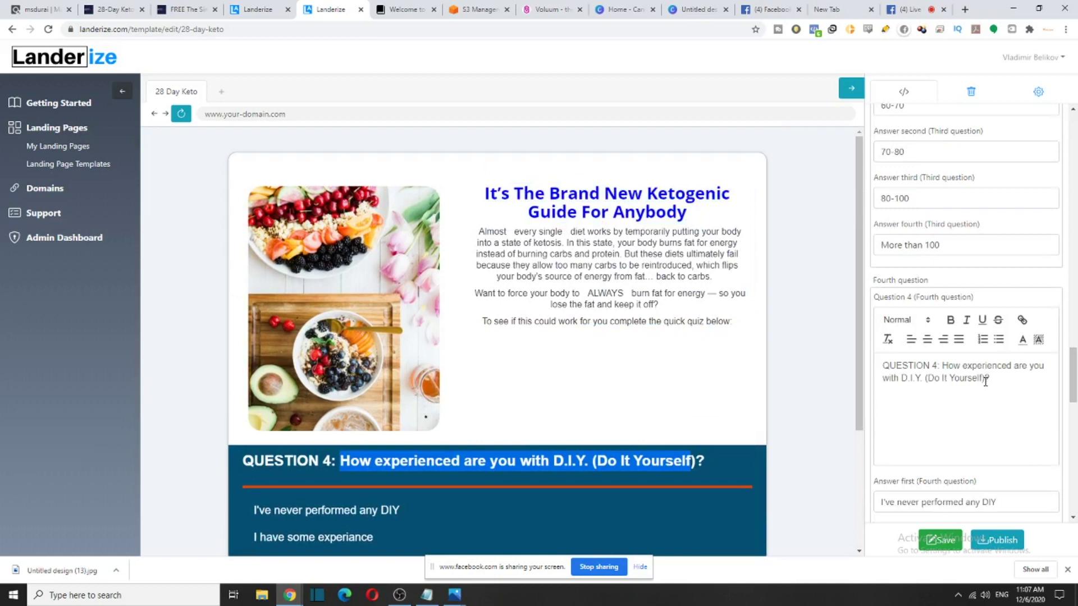
{"action": "left_click_drag", "start_coordinate": [984, 379], "coordinate": [943, 366]}
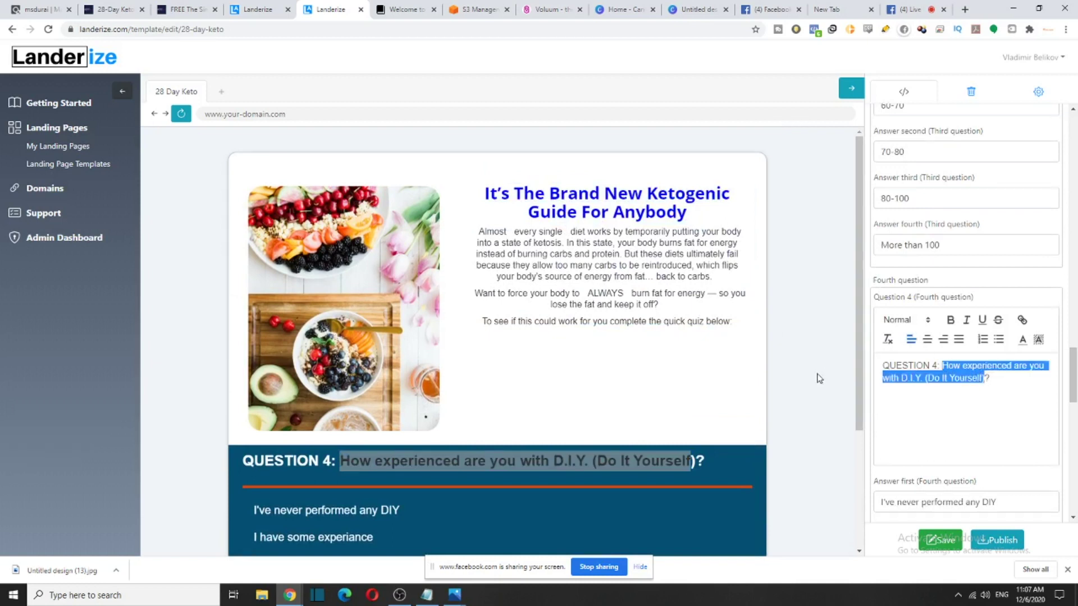
{"action": "type", "text": "H"}
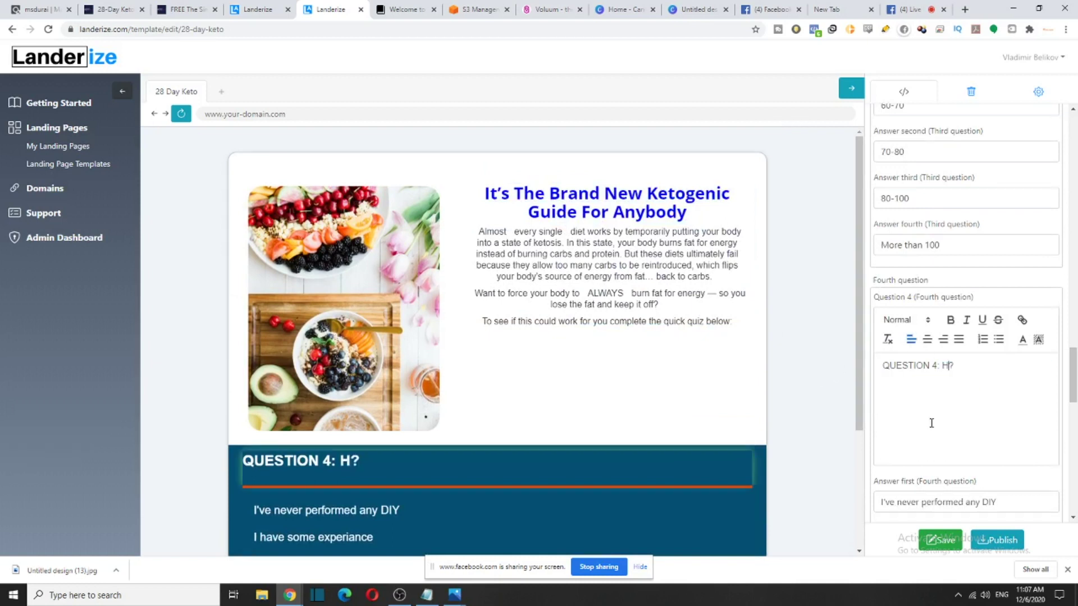
{"action": "key", "text": "BackSpace"}
{"action": "type", "text": "What"}
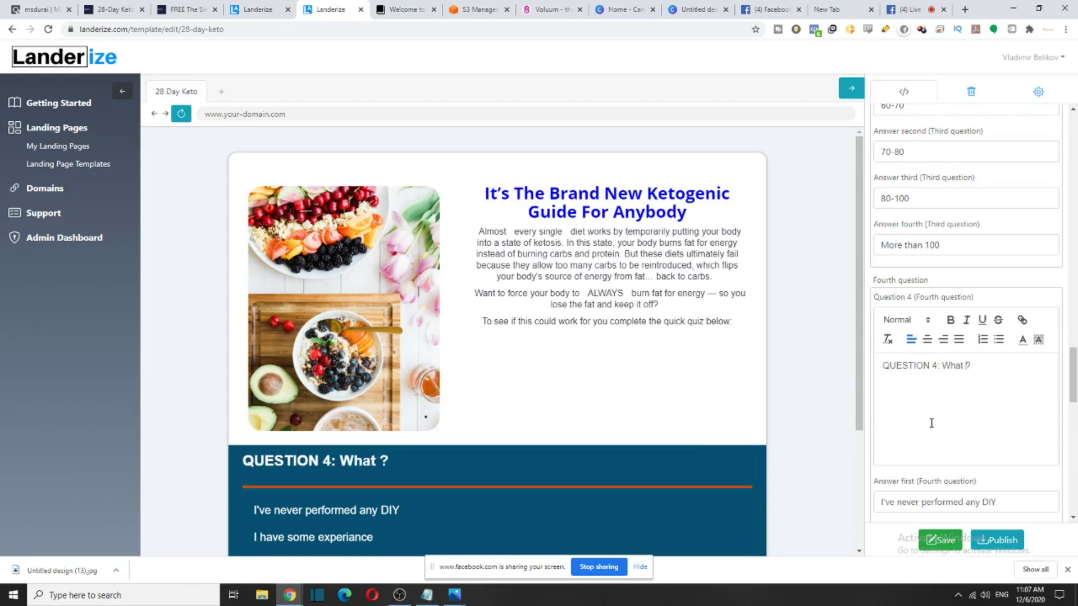
{"action": "type", "text": " type of die"}
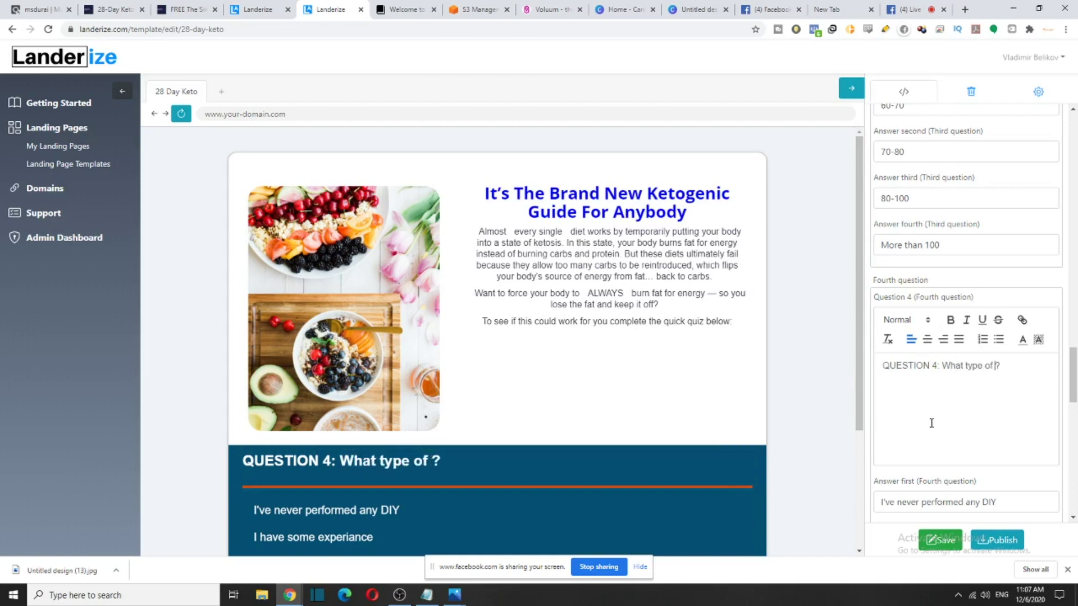
{"action": "type", "text": "t have you per"}
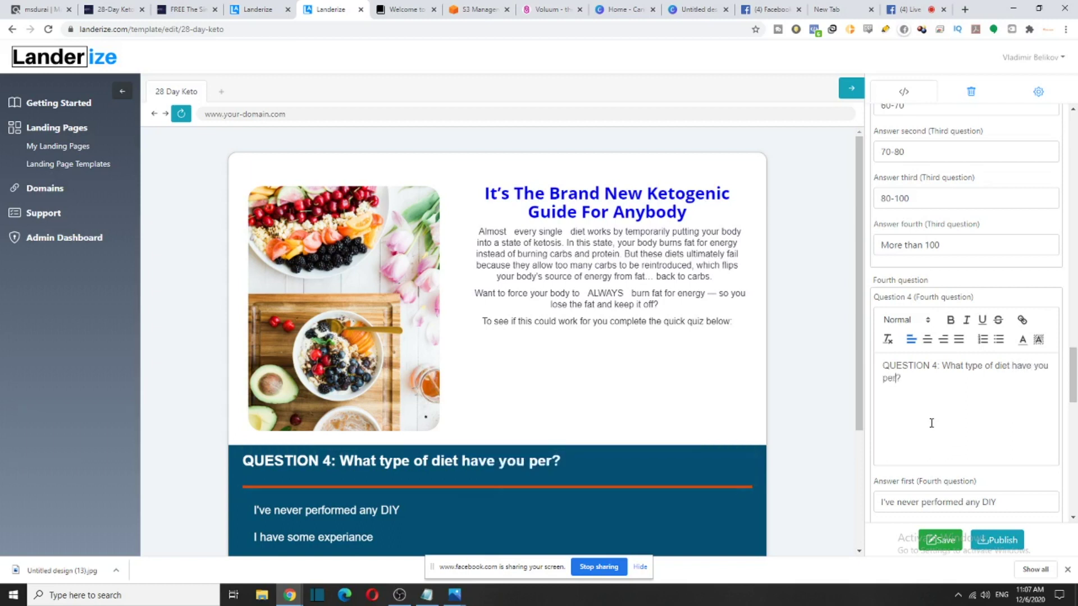
{"action": "type", "text": "form befor"}
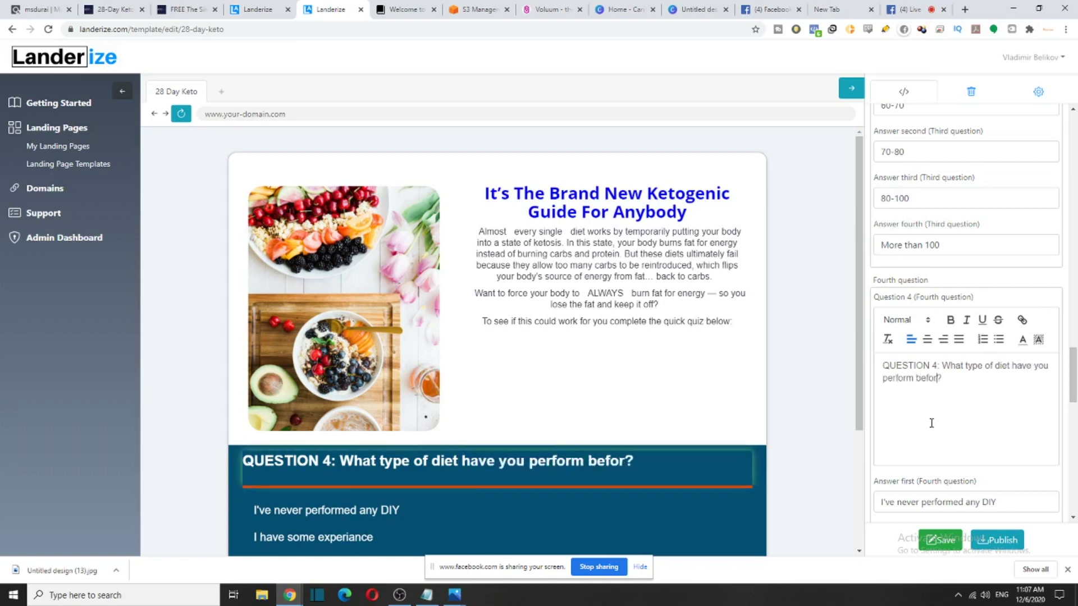
{"action": "type", "text": "e"}
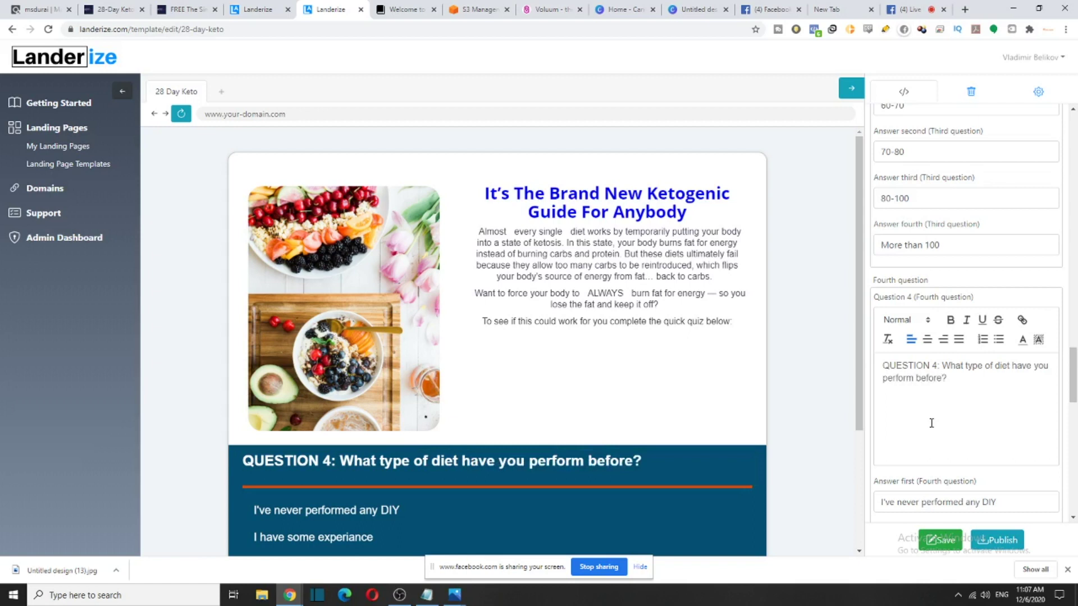
{"action": "scroll", "coordinate": [512, 445], "scroll_direction": "down", "scroll_amount": 3}
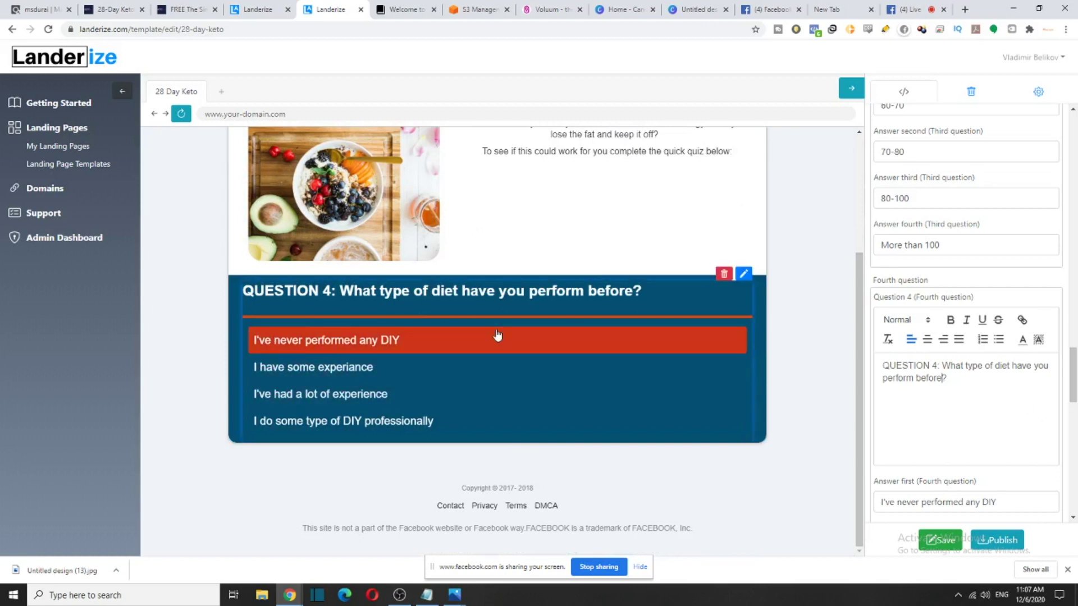
{"action": "scroll", "coordinate": [954, 405], "scroll_direction": "down", "scroll_amount": 2}
Change Question 4's first two answers to Normal Diet and Extreme Diet
{"action": "left_click_drag", "start_coordinate": [999, 391], "coordinate": [869, 398]}
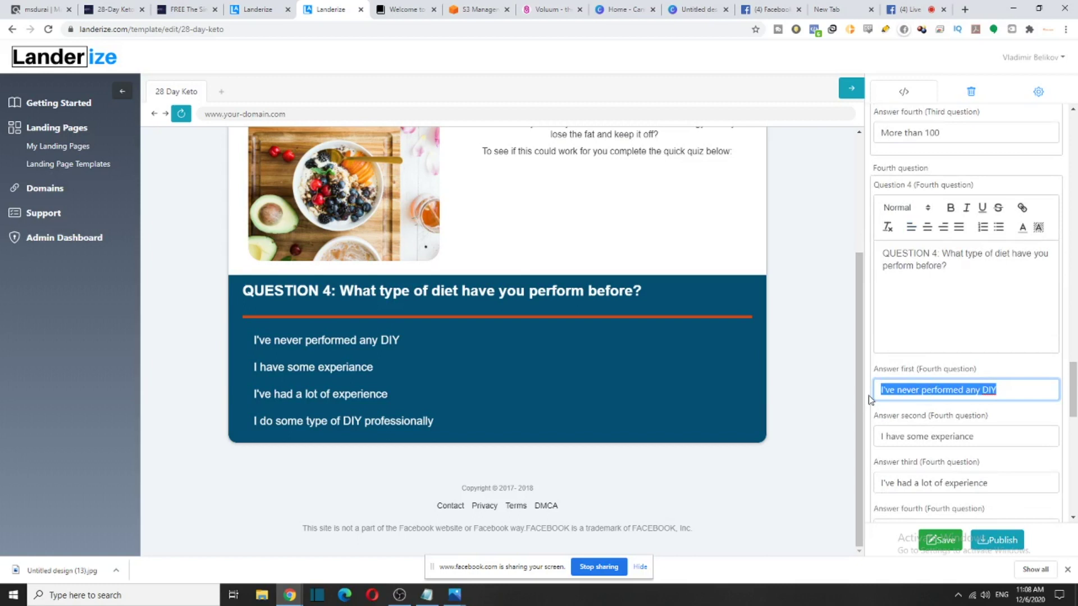
{"action": "key", "text": "BackSpace"}
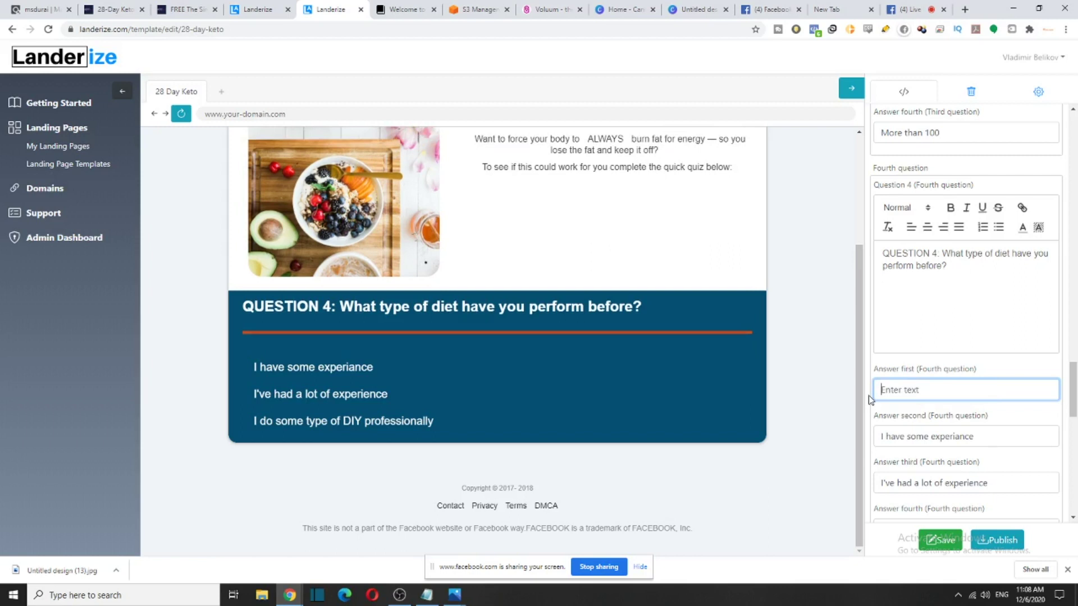
{"action": "type", "text": "Com"}
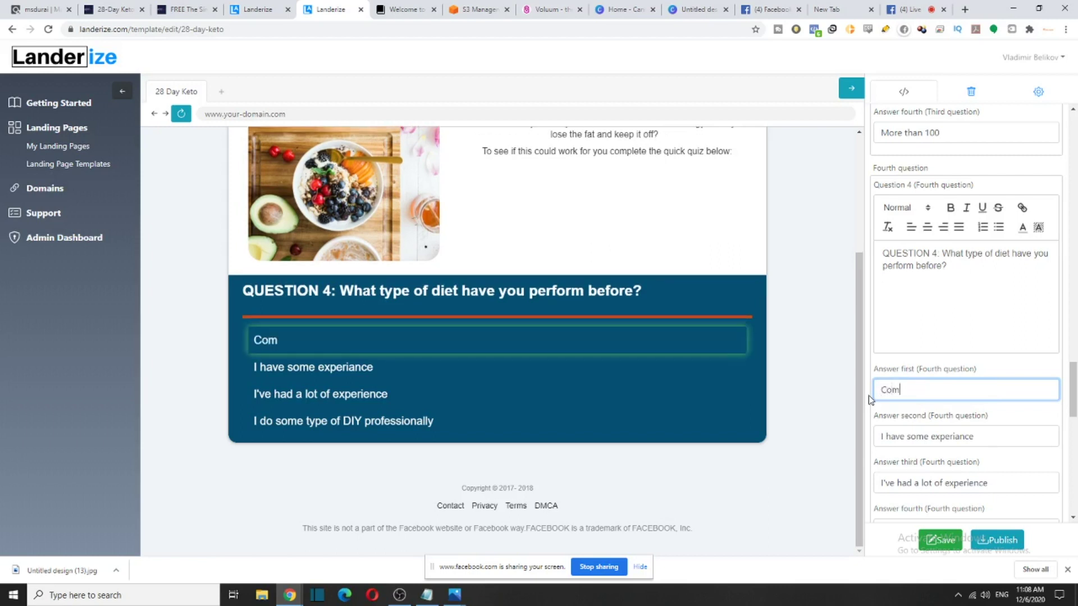
{"action": "type", "text": "mon Diet"}
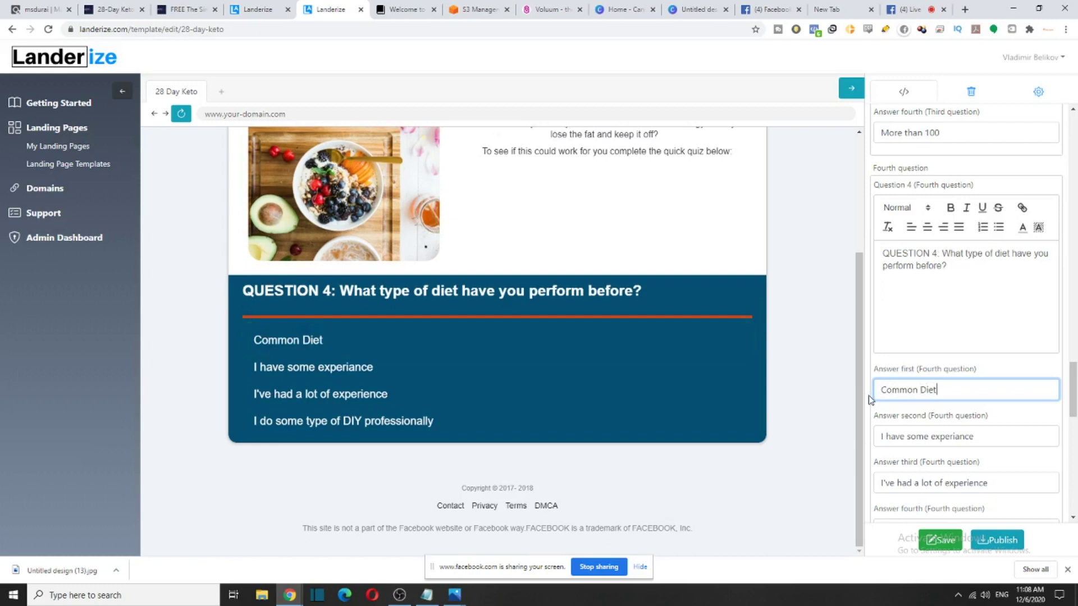
{"action": "key", "text": "BackSpace"}
{"action": "key", "text": "BackSpace"}
{"action": "key", "text": "BackSpace"}
{"action": "key", "text": "BackSpace"}
{"action": "key", "text": "BackSpace"}
{"action": "key", "text": "BackSpace"}
{"action": "key", "text": "BackSpace"}
{"action": "key", "text": "BackSpace"}
{"action": "key", "text": "BackSpace"}
{"action": "key", "text": "BackSpace"}
{"action": "key", "text": "BackSpace"}
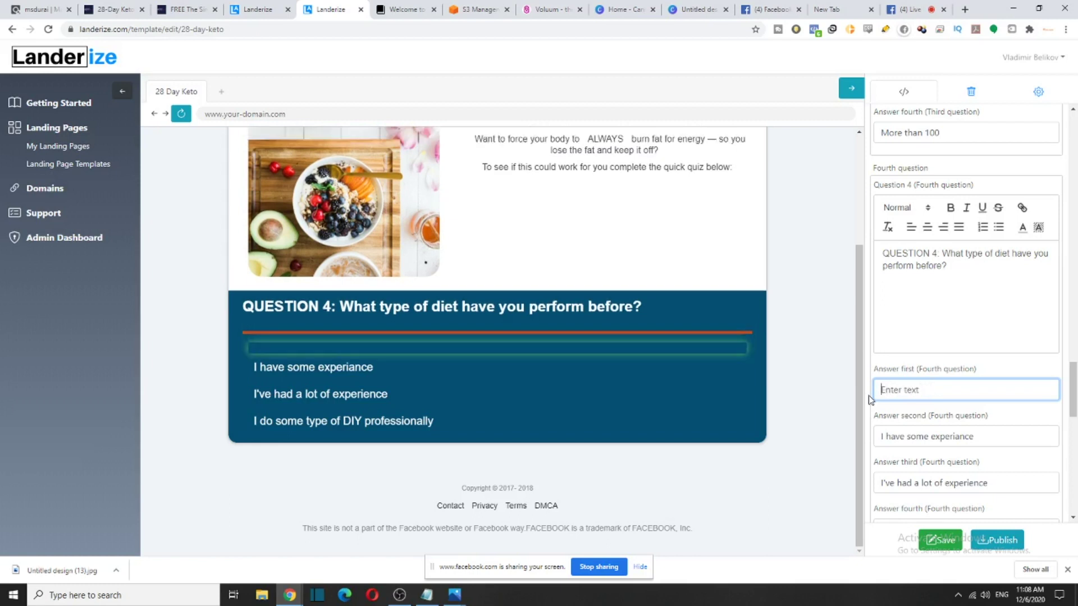
{"action": "type", "text": "No"}
{"action": "key", "text": "BackSpace"}
{"action": "type", "text": "O"}
{"action": "key", "text": "BackSpace"}
{"action": "type", "text": "ORM"}
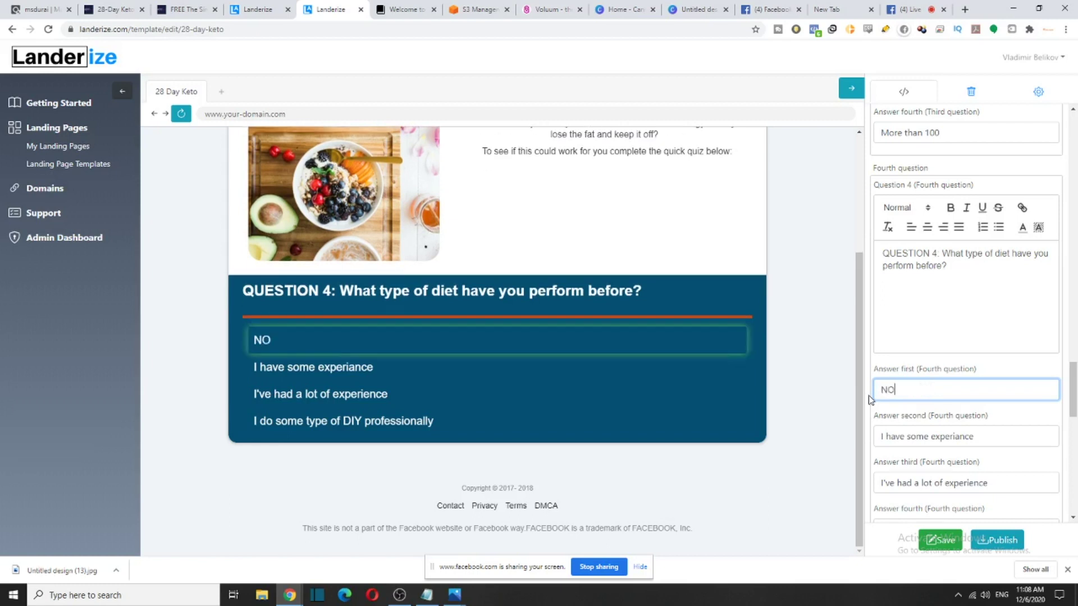
{"action": "key", "text": "BackSpace"}
{"action": "key", "text": "BackSpace"}
{"action": "key", "text": "BackSpace"}
{"action": "type", "text": "orma"}
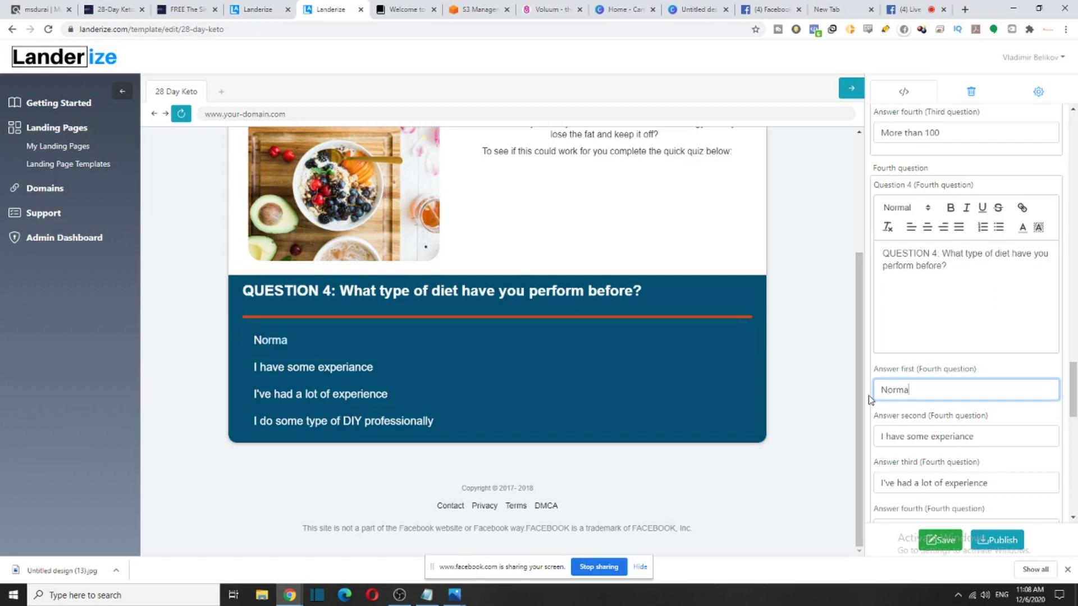
{"action": "type", "text": "l Diet"}
{"action": "left_click_drag", "start_coordinate": [999, 435], "coordinate": [890, 454]}
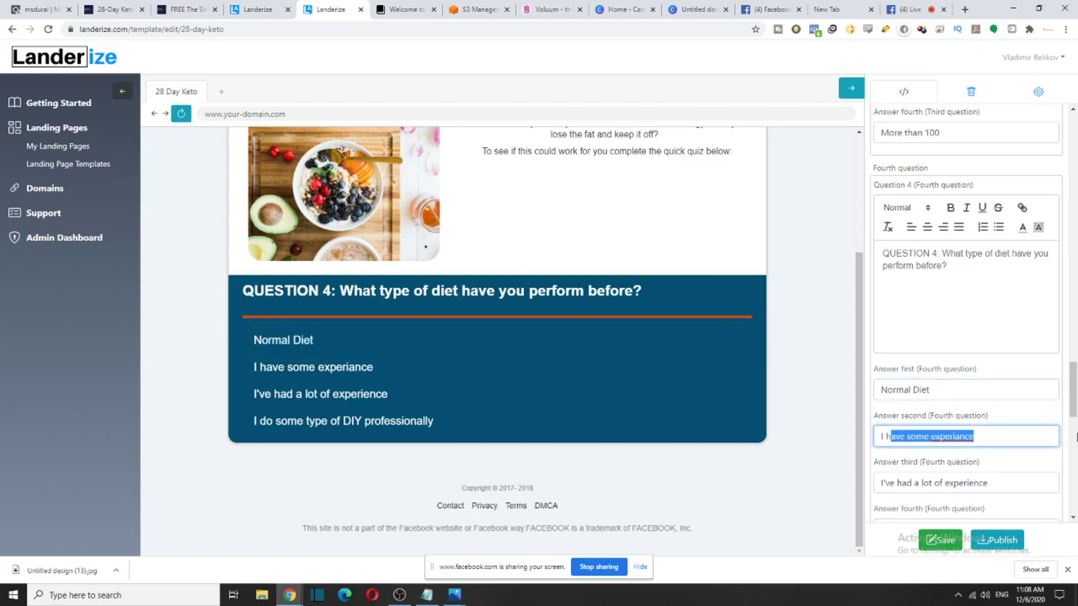
{"action": "key", "text": "BackSpace"}
{"action": "key", "text": "BackSpace"}
{"action": "key", "text": "BackSpace"}
{"action": "key", "text": "BackSpace"}
{"action": "type", "text": "Ext"}
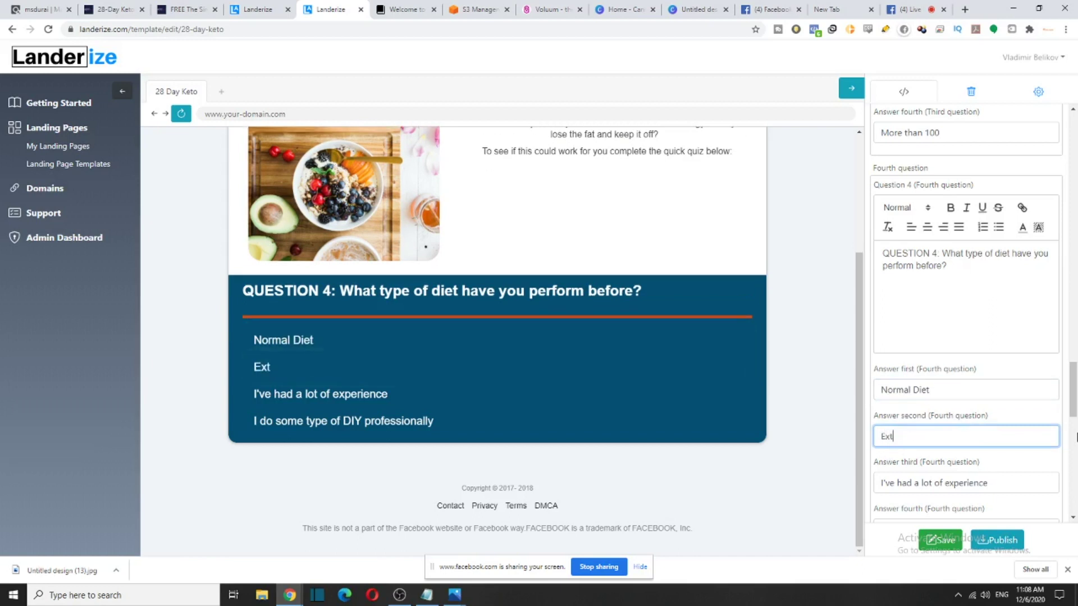
{"action": "type", "text": "reme Diet"}
{"action": "scroll", "coordinate": [915, 435], "scroll_direction": "down", "scroll_amount": 2}
Set the third and fourth answers to 'Nothing so far' and 'I don't even care'
{"action": "left_click_drag", "start_coordinate": [989, 370], "coordinate": [749, 373]}
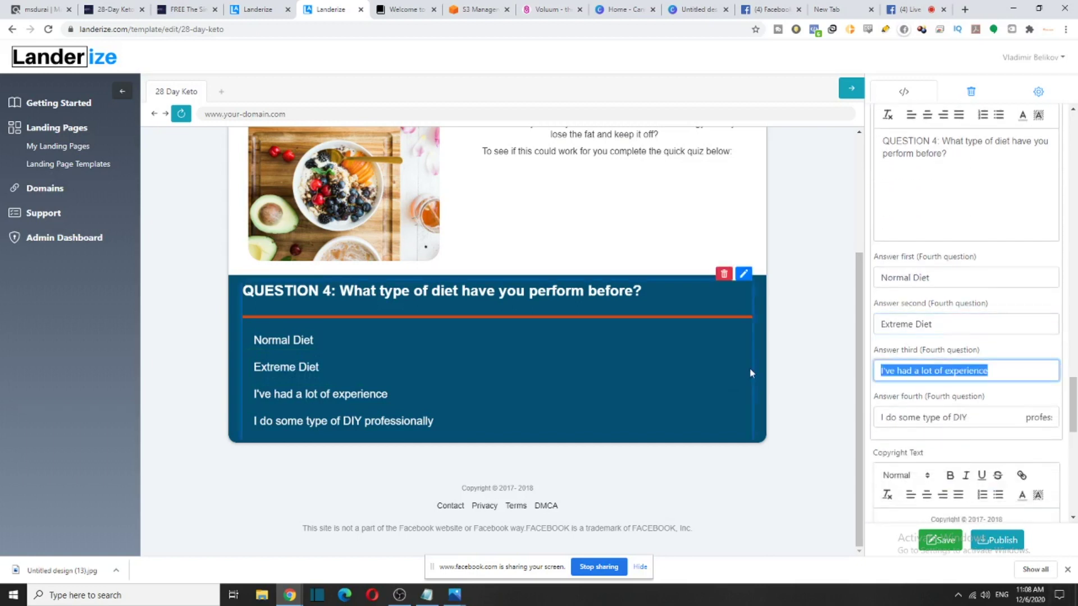
{"action": "type", "text": "I"}
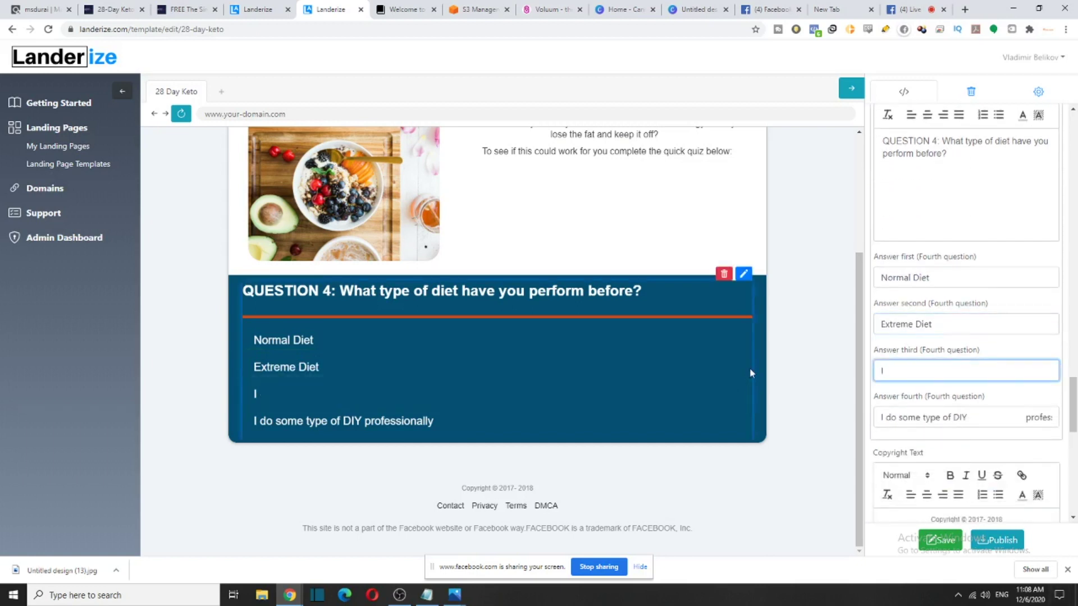
{"action": "key", "text": "BackSpace"}
{"action": "type", "text": "Noth"}
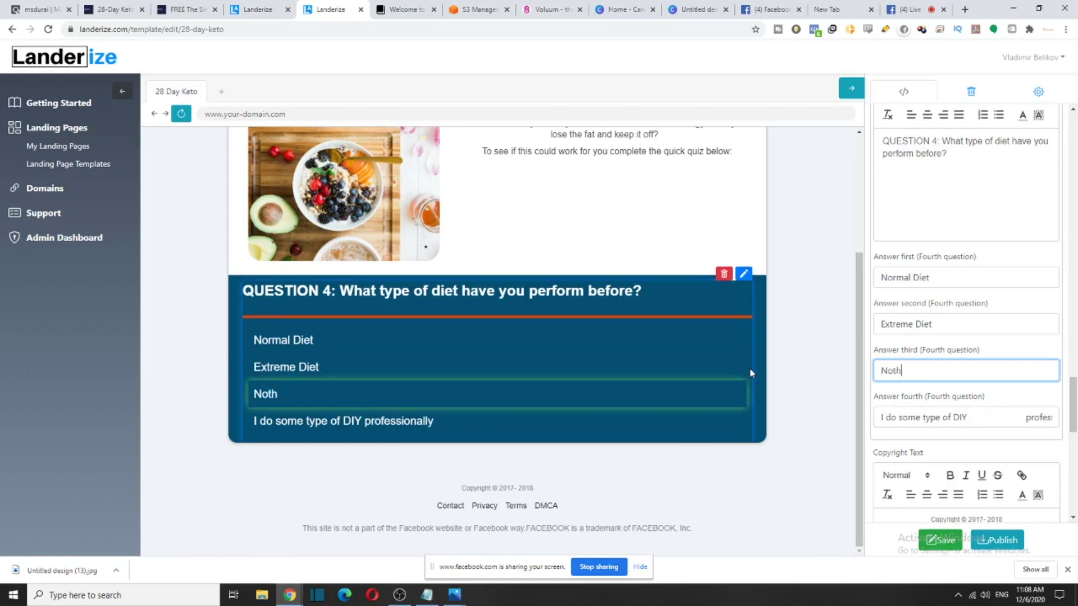
{"action": "type", "text": "ing so far"}
{"action": "left_click_drag", "start_coordinate": [881, 417], "coordinate": [1067, 462]}
{"action": "type", "text": "I dont"}
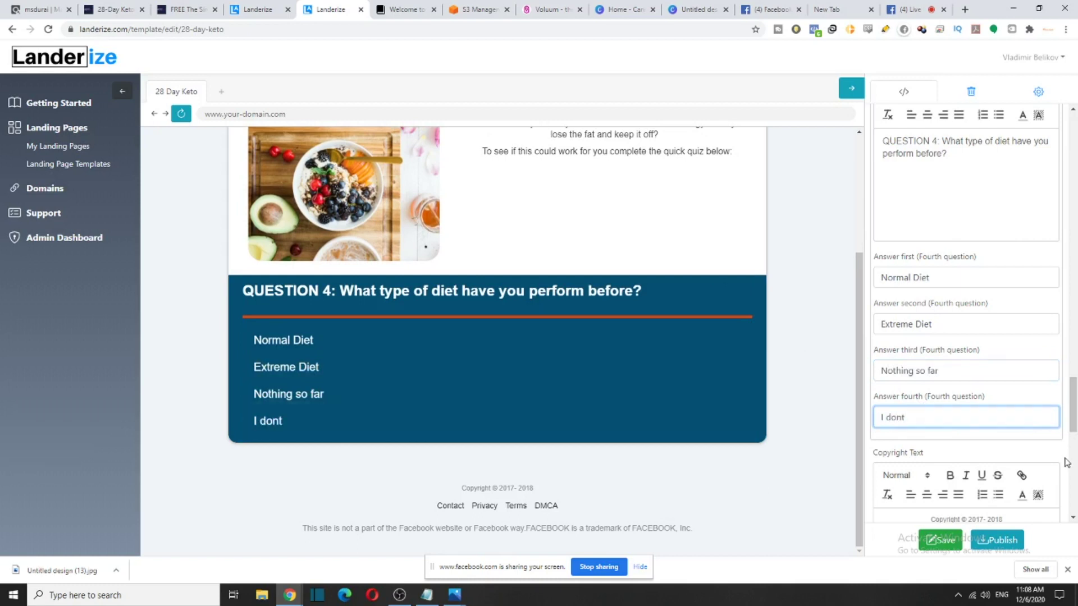
{"action": "key", "text": "BackSpace"}
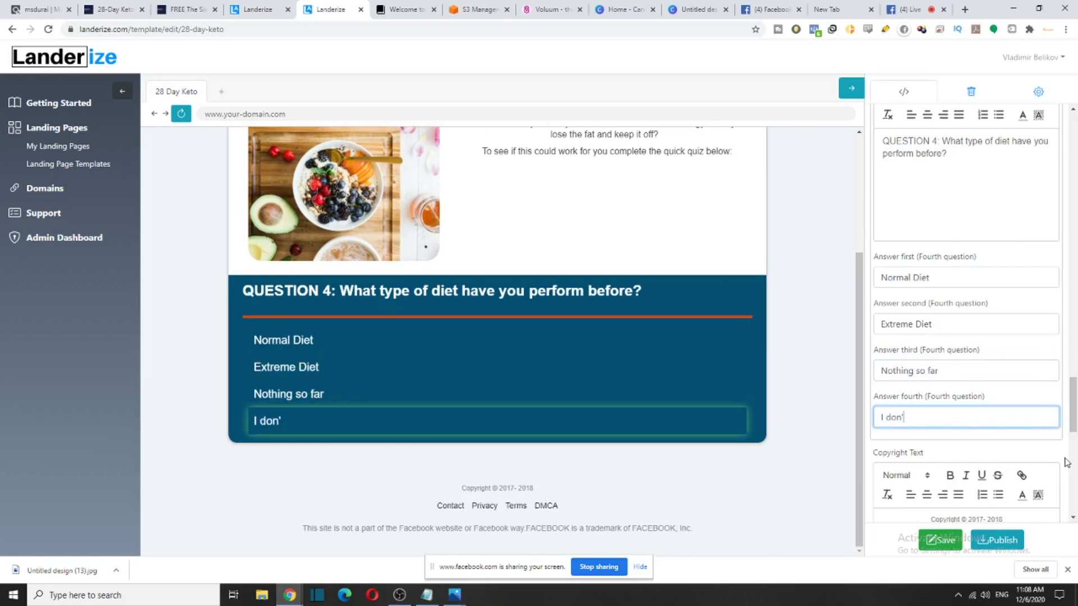
{"action": "type", "text": "'t even care"}
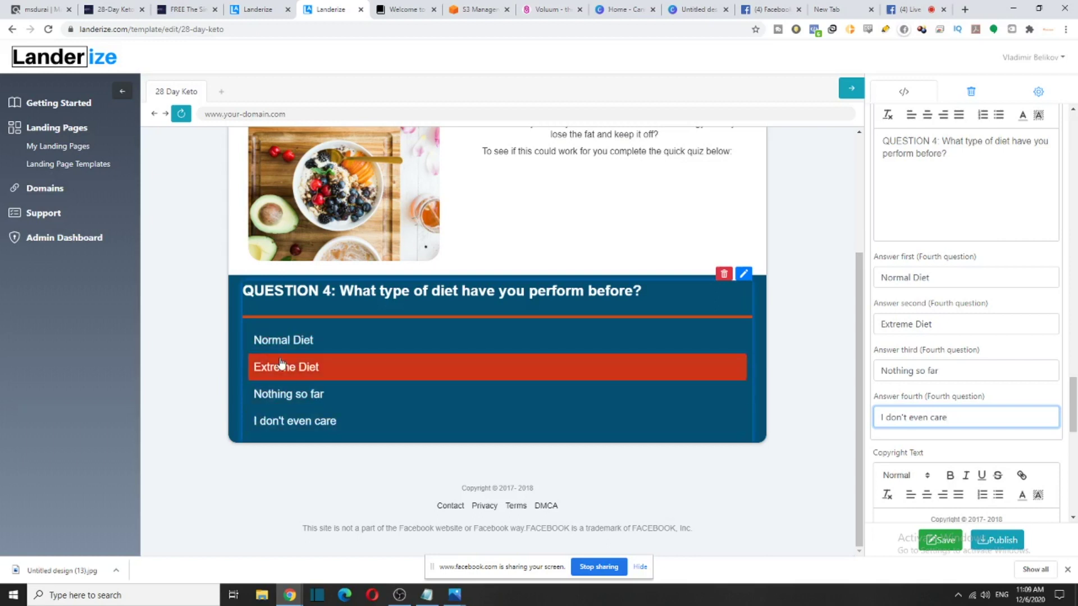
Save the landing page template and review the updated quiz preview
{"action": "scroll", "coordinate": [282, 362], "scroll_direction": "up", "scroll_amount": 2}
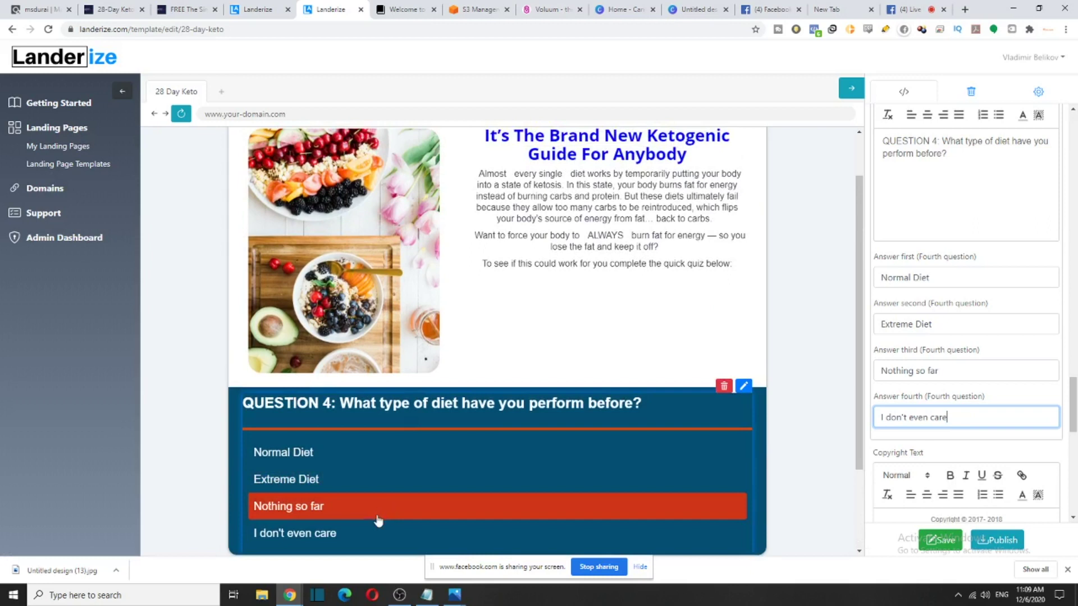
{"action": "scroll", "coordinate": [379, 517], "scroll_direction": "down", "scroll_amount": 1}
{"action": "scroll", "coordinate": [966, 449], "scroll_direction": "down", "scroll_amount": 4}
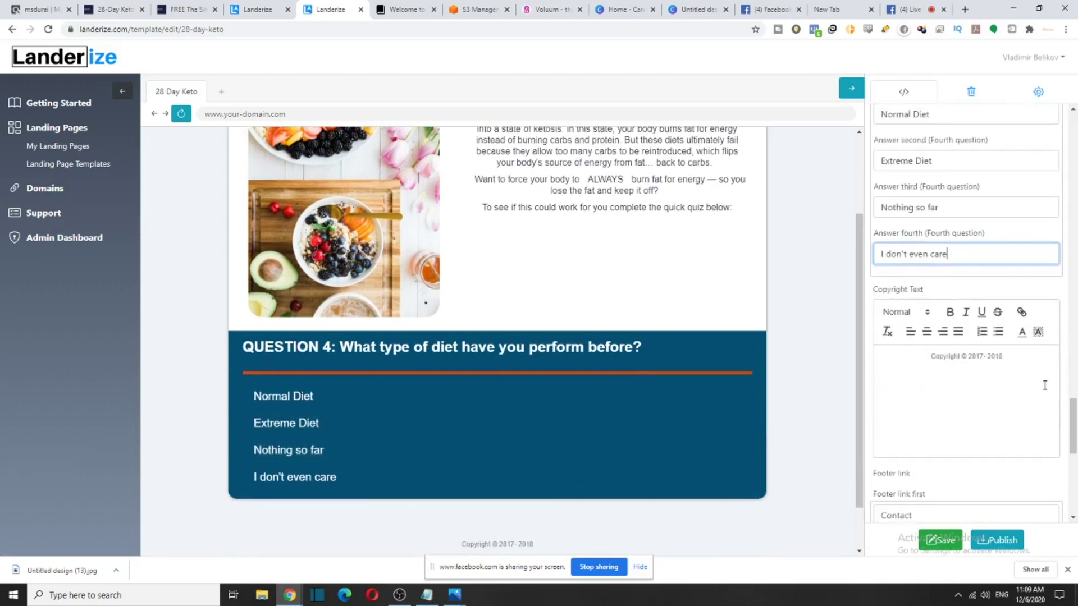
{"action": "left_click", "coordinate": [933, 538]}
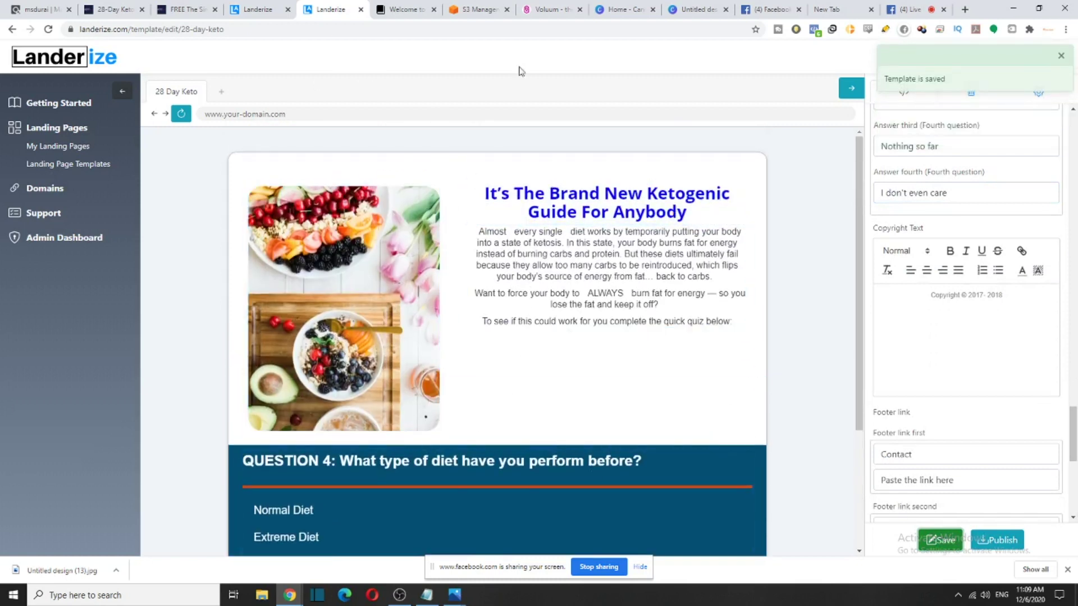
{"action": "mouse_move", "coordinate": [405, 473]}
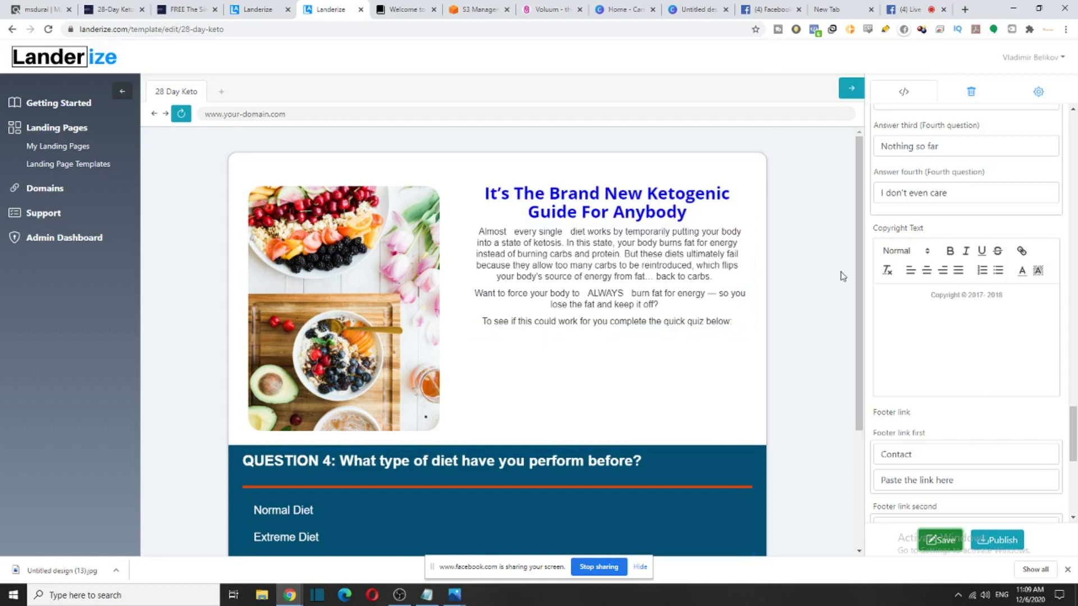
{"action": "scroll", "coordinate": [840, 277], "scroll_direction": "down", "scroll_amount": 3}
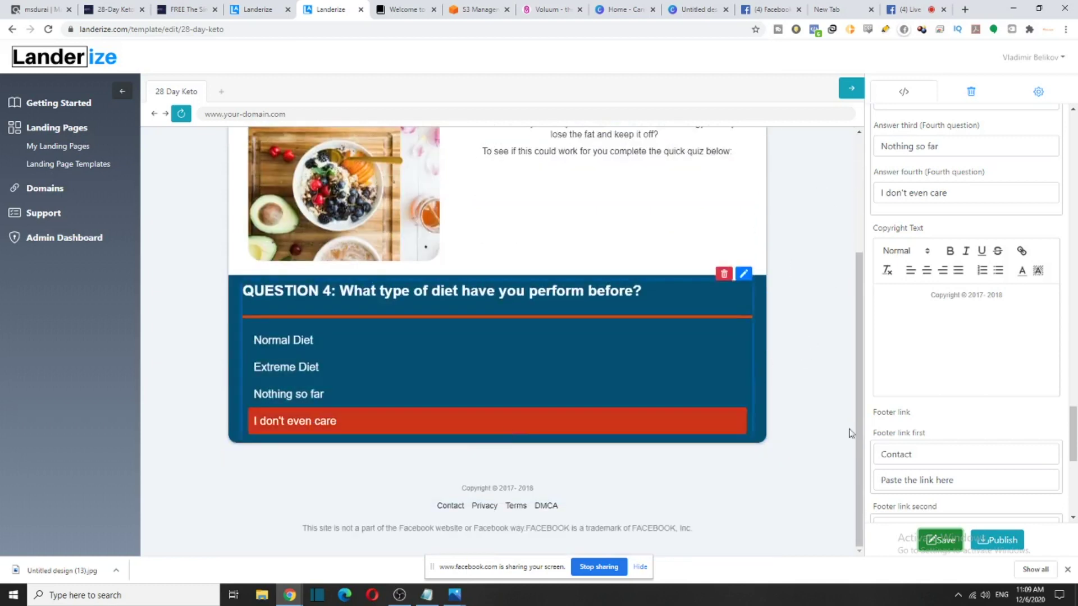
{"action": "left_click_drag", "start_coordinate": [1072, 436], "coordinate": [1072, 455]}
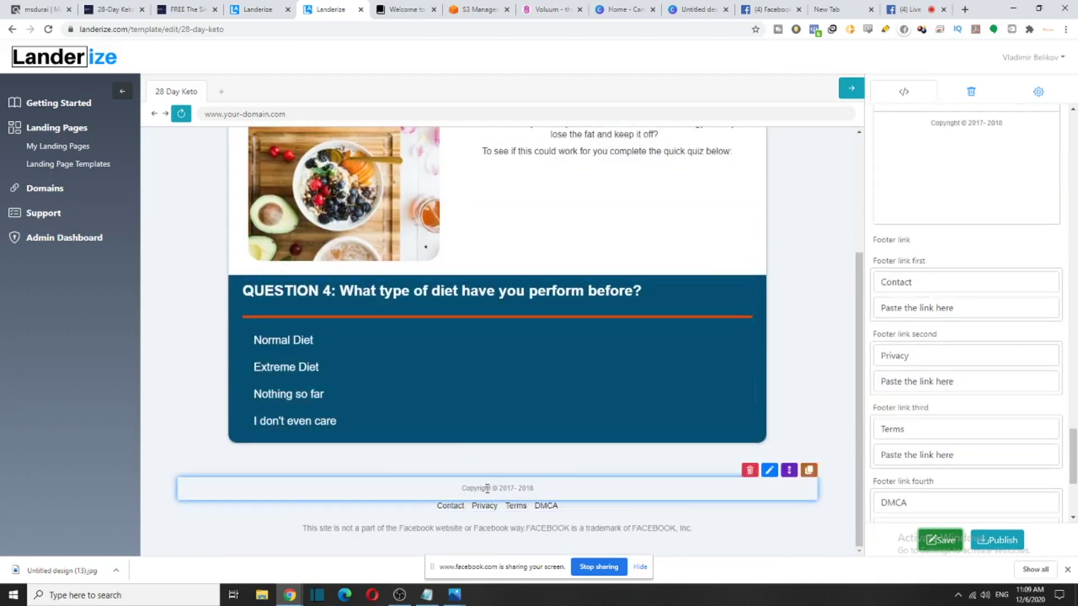
Change the footer copyright year range to 2017- 2020
{"action": "left_click", "coordinate": [769, 470]}
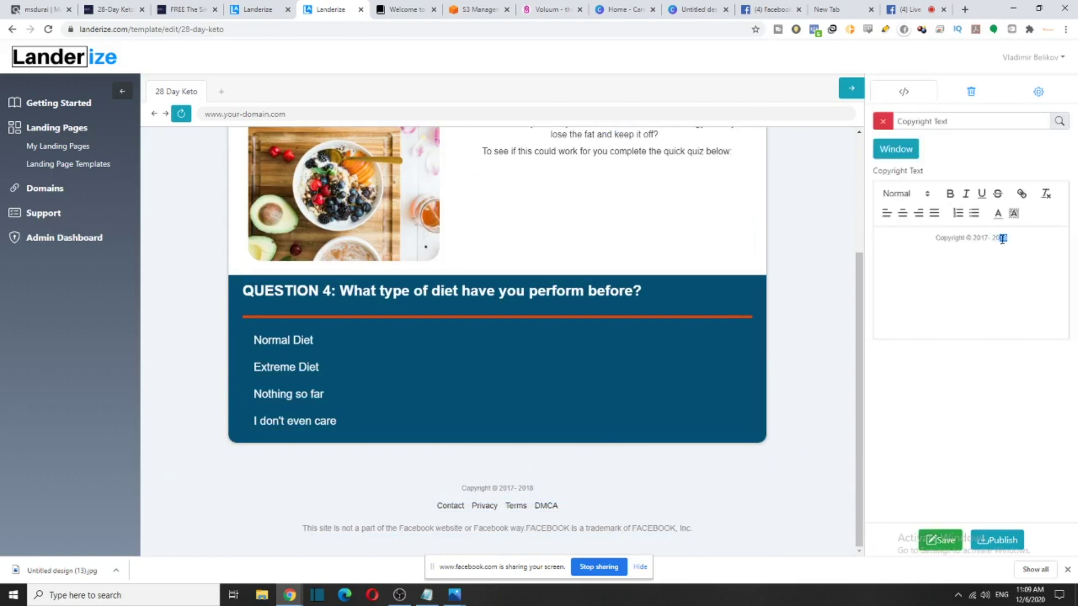
{"action": "type", "text": "20"}
{"action": "scroll", "coordinate": [209, 484], "scroll_direction": "up", "scroll_amount": 1}
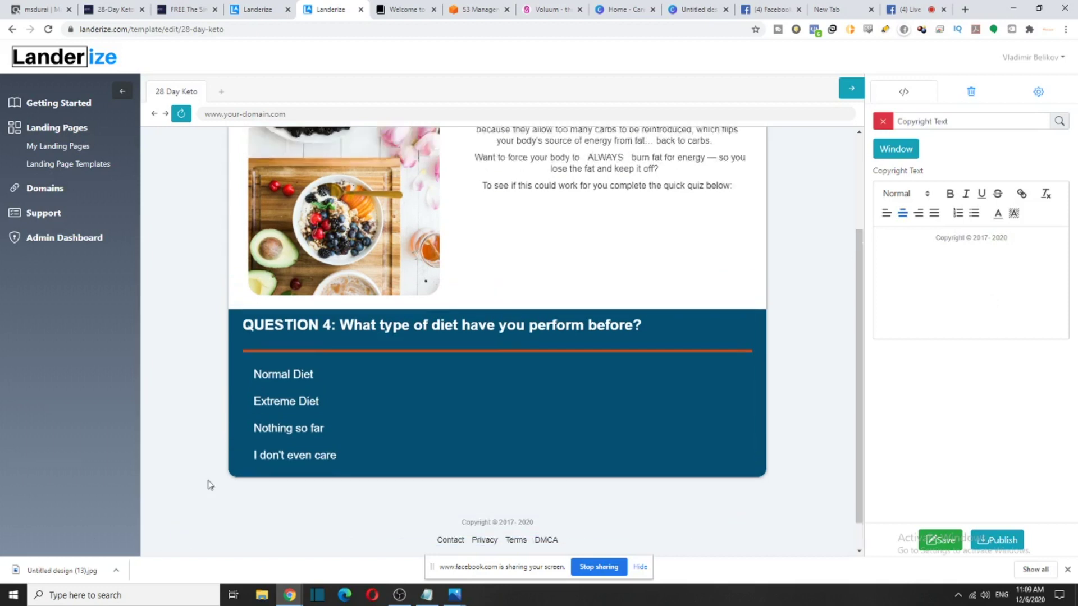
{"action": "scroll", "coordinate": [209, 484], "scroll_direction": "up", "scroll_amount": 4}
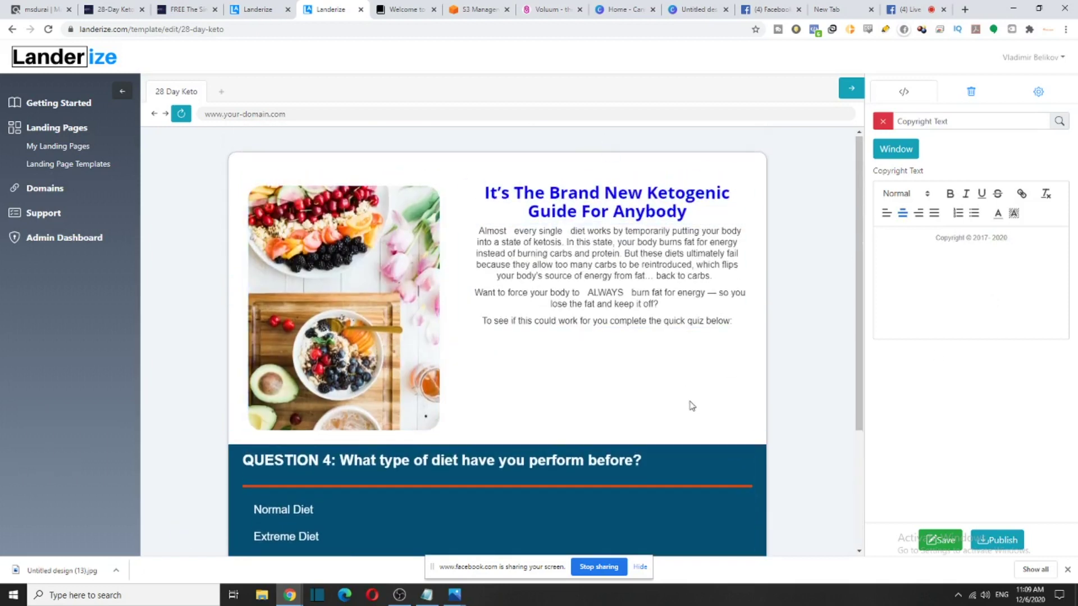
{"action": "scroll", "coordinate": [696, 407], "scroll_direction": "down", "scroll_amount": 5}
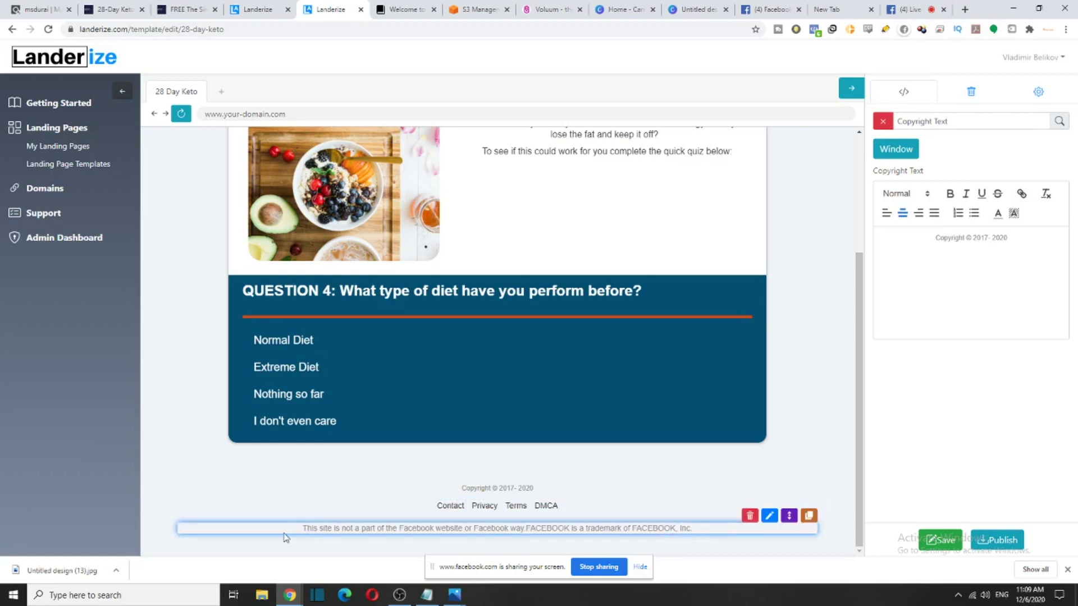
{"action": "left_click_drag", "start_coordinate": [304, 530], "coordinate": [700, 531]}
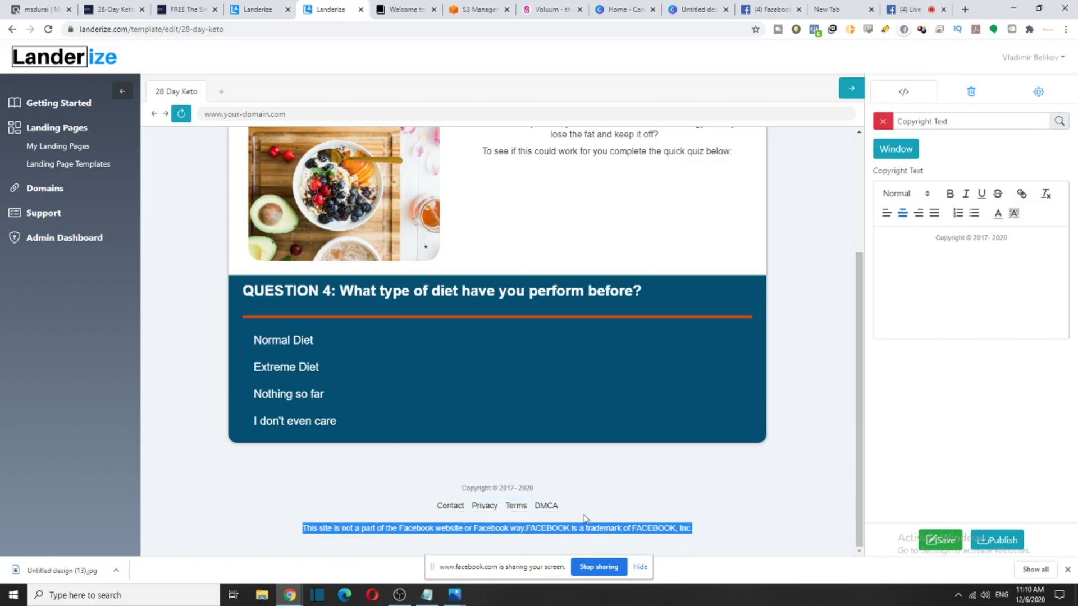
Delete the 'Paste the link here' placeholder from the Contact, Privacy, Terms and DMCA link addresses
{"action": "mouse_move", "coordinate": [760, 506]}
{"action": "left_click", "coordinate": [789, 494]}
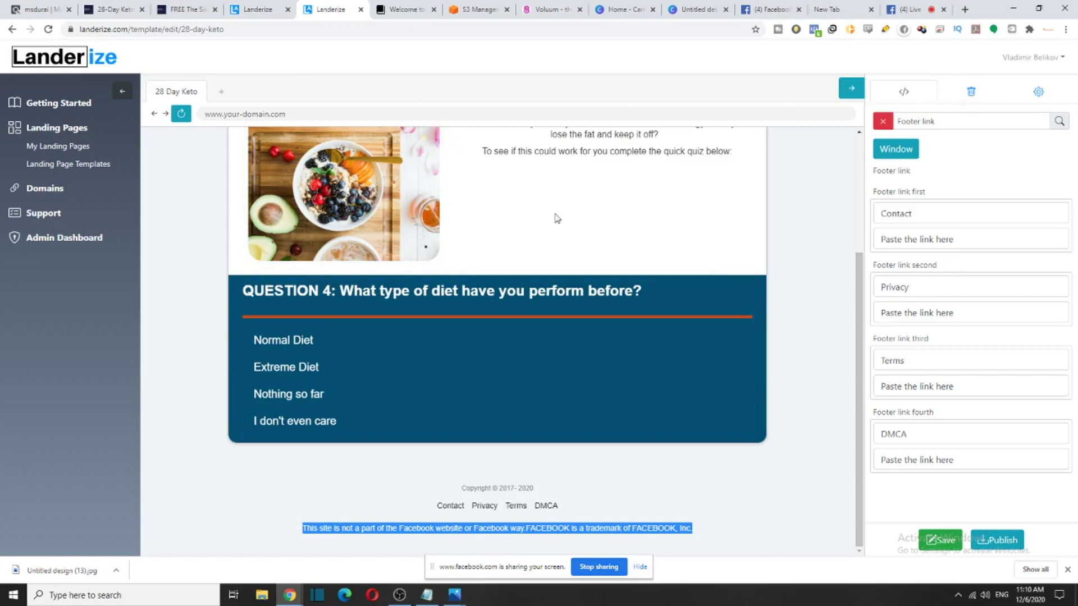
{"action": "left_click", "coordinate": [910, 240]}
{"action": "left_click_drag", "start_coordinate": [972, 241], "coordinate": [874, 251]}
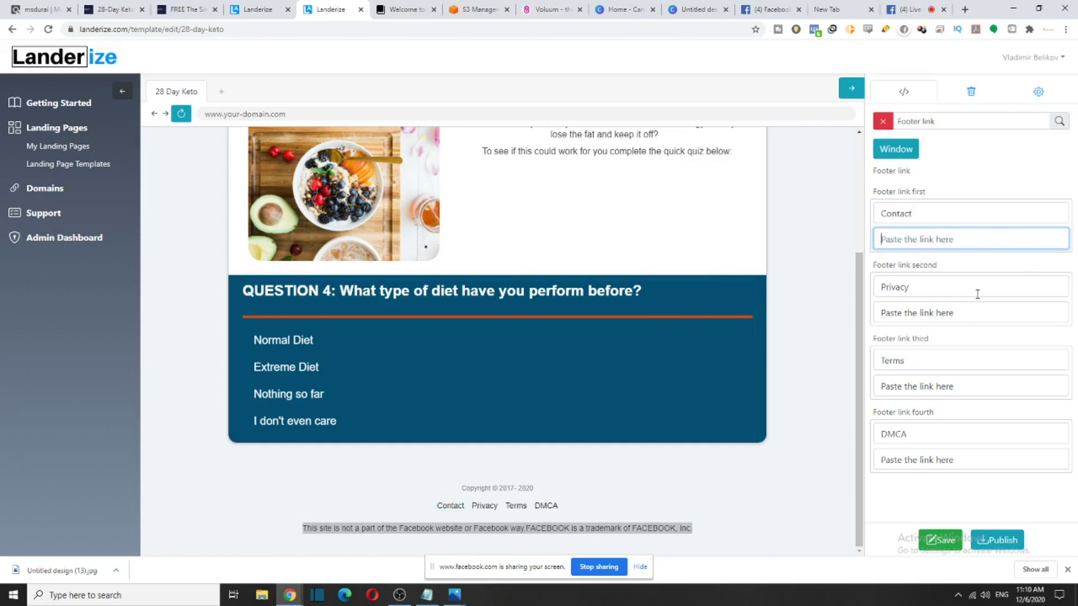
{"action": "left_click_drag", "start_coordinate": [954, 312], "coordinate": [753, 347]}
{"action": "key", "text": "BackSpace"}
{"action": "left_click_drag", "start_coordinate": [972, 392], "coordinate": [933, 221]}
{"action": "key", "text": "BackSpace"}
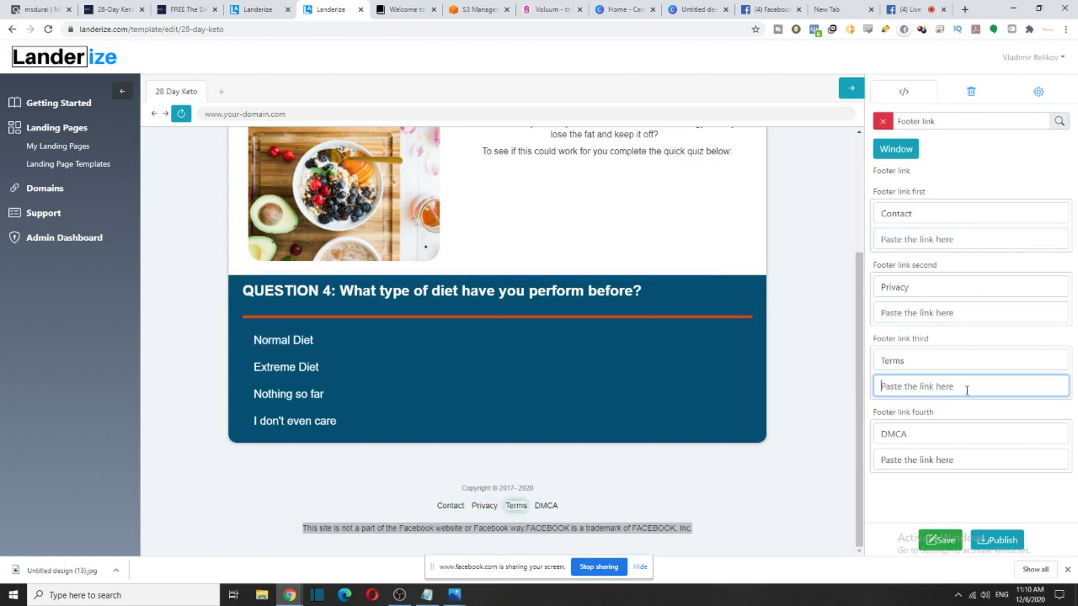
{"action": "left_click", "coordinate": [978, 459]}
{"action": "left_click_drag", "start_coordinate": [978, 459], "coordinate": [873, 464]}
{"action": "key", "text": "BackSpace"}
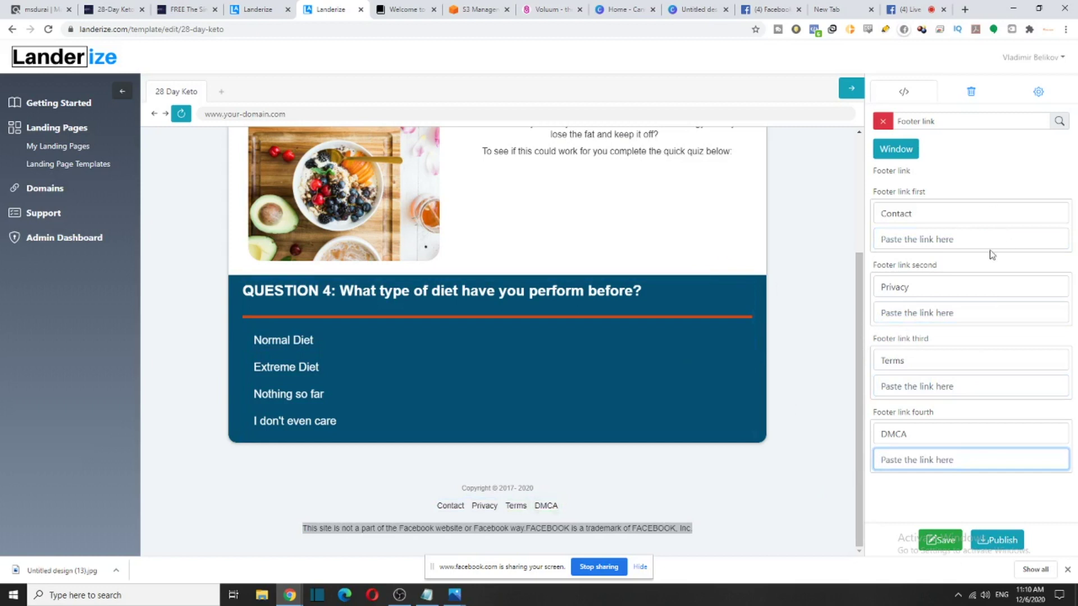
Confirm the Contact, Privacy, Terms and DMCA link addresses are all empty
{"action": "left_click", "coordinate": [922, 241]}
{"action": "left_click", "coordinate": [970, 327]}
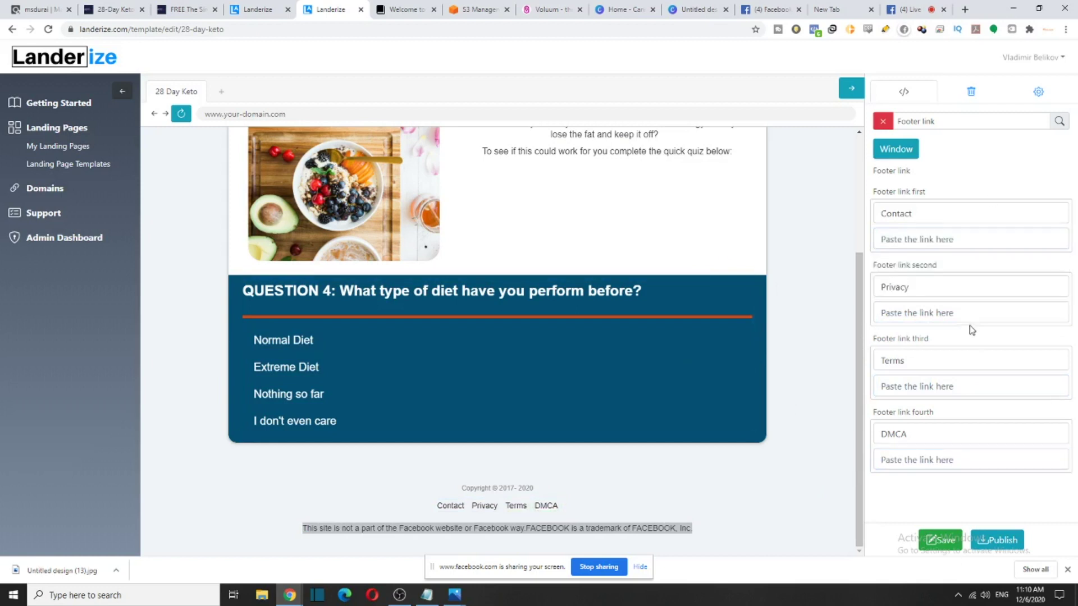
{"action": "left_click", "coordinate": [964, 320]}
{"action": "left_click", "coordinate": [939, 244]}
{"action": "left_click", "coordinate": [953, 318]}
{"action": "left_click", "coordinate": [945, 360]}
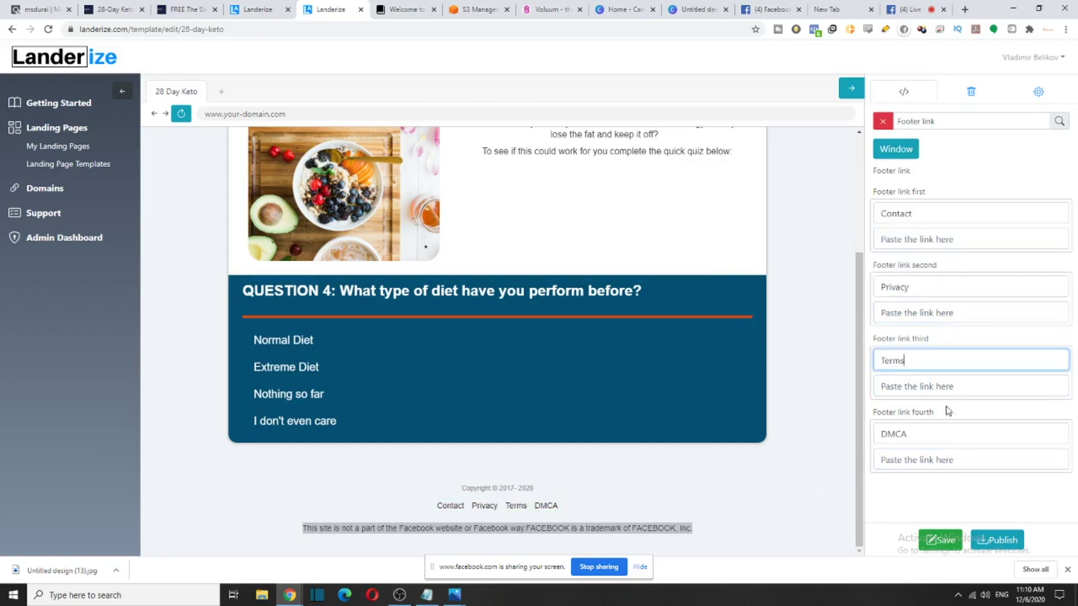
{"action": "left_click", "coordinate": [947, 390]}
{"action": "left_click", "coordinate": [944, 457]}
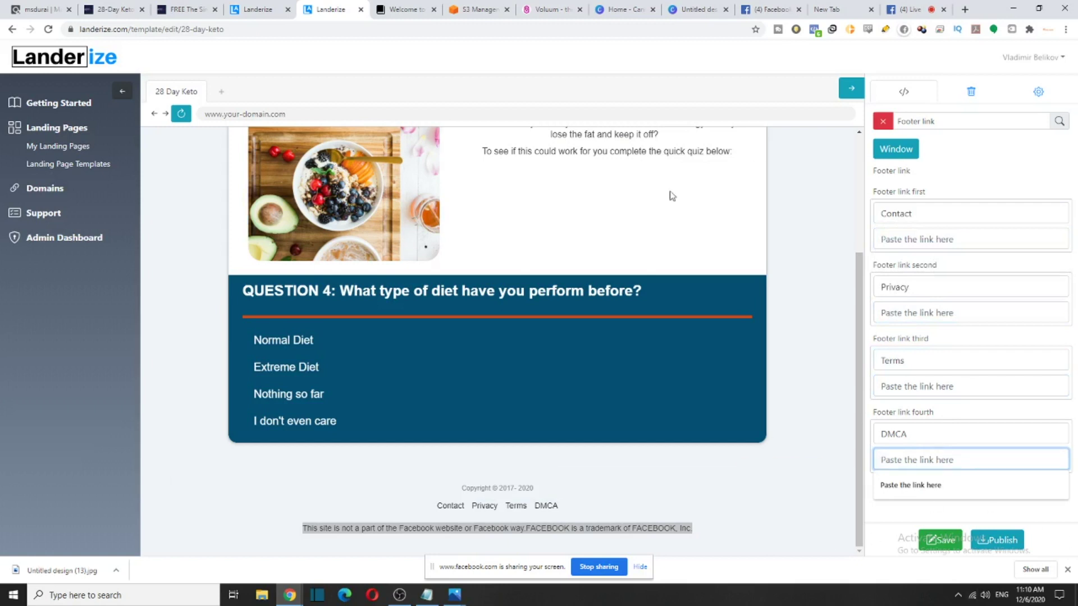
{"action": "scroll", "coordinate": [770, 272], "scroll_direction": "up", "scroll_amount": 1}
{"action": "scroll", "coordinate": [807, 378], "scroll_direction": "down", "scroll_amount": 1}
{"action": "left_click", "coordinate": [883, 121]}
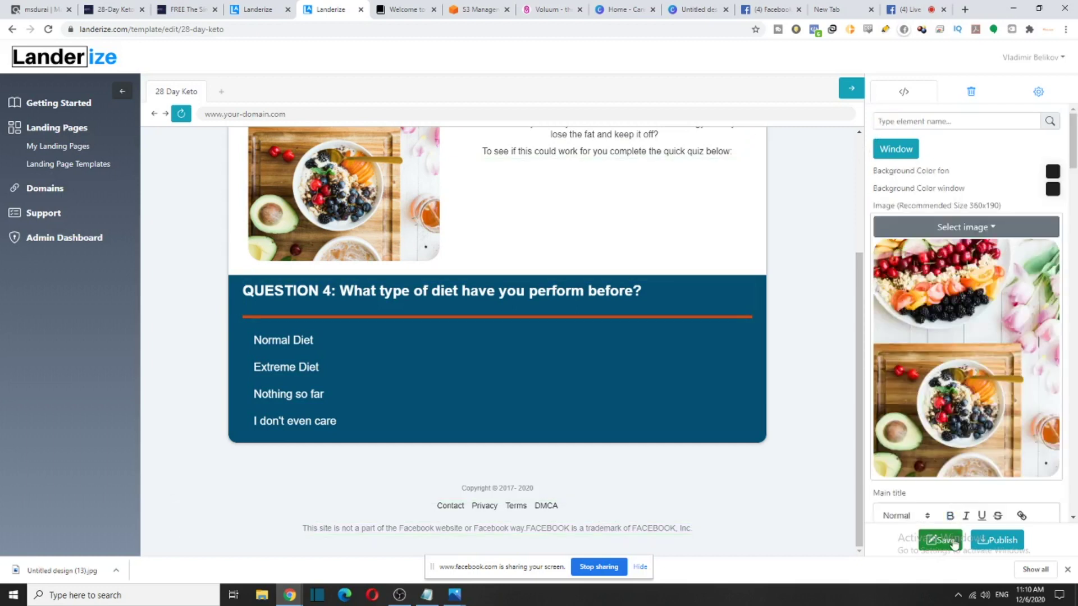
Save the template and darken the quiz window's background colour
{"action": "left_click", "coordinate": [937, 540]}
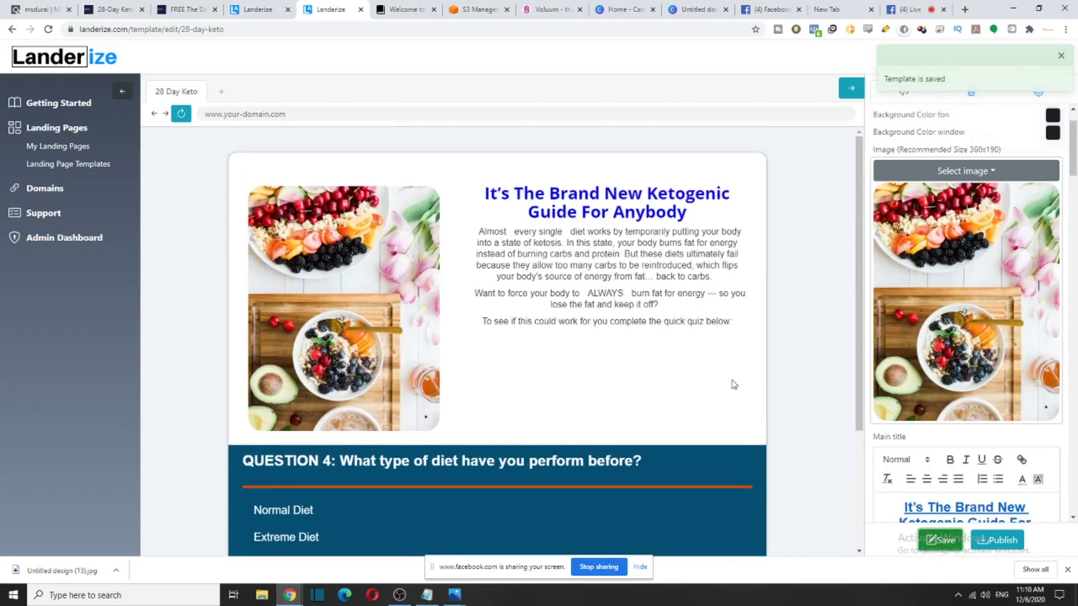
{"action": "scroll", "coordinate": [674, 404], "scroll_direction": "up", "scroll_amount": 3}
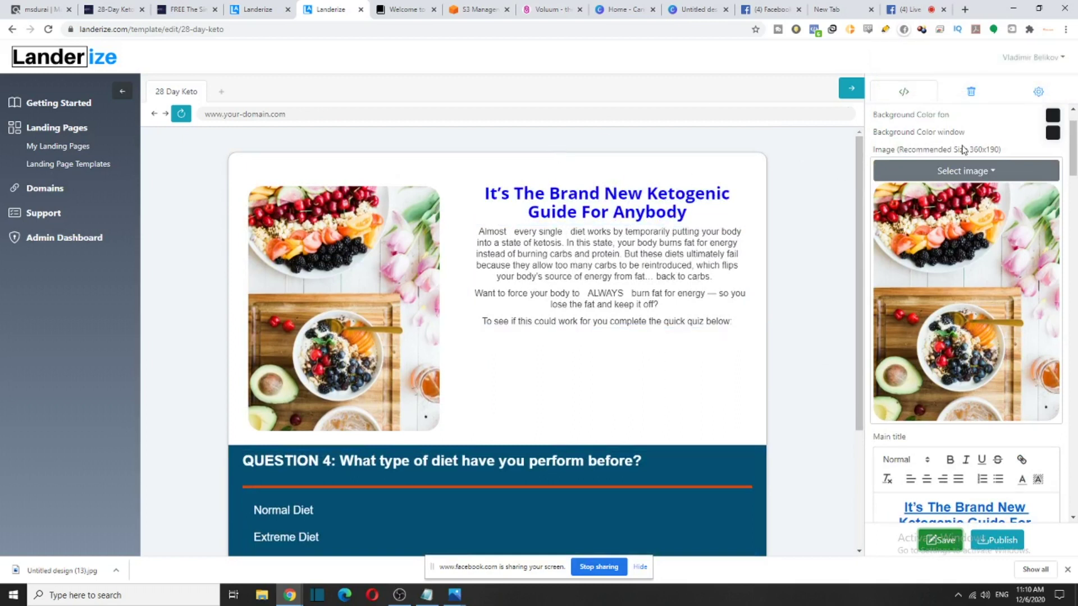
{"action": "left_click", "coordinate": [1052, 133]}
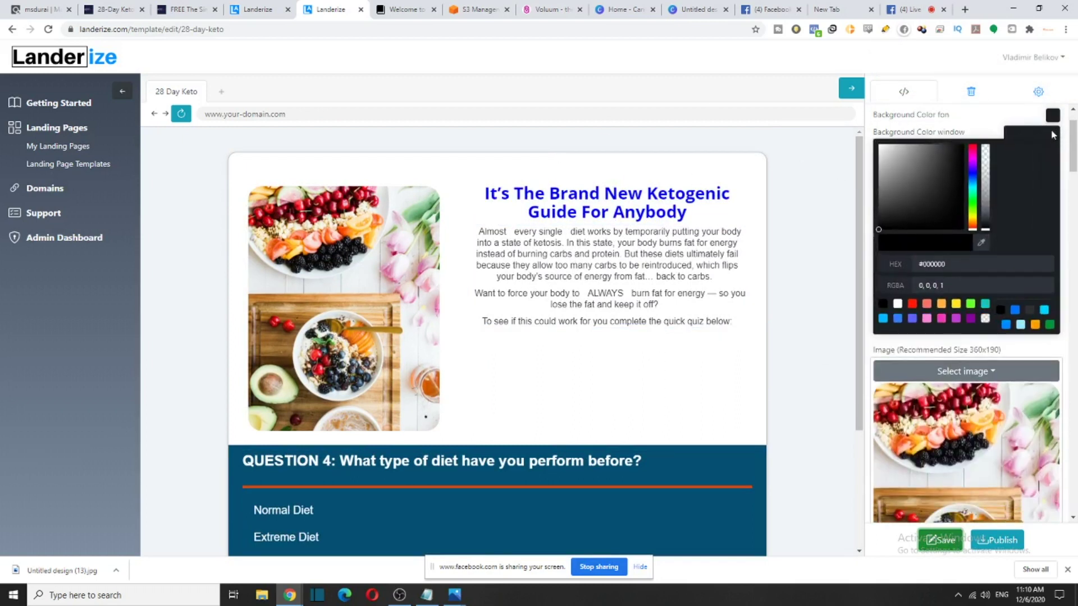
{"action": "left_click_drag", "start_coordinate": [883, 231], "coordinate": [912, 212]}
{"action": "left_click", "coordinate": [807, 261]}
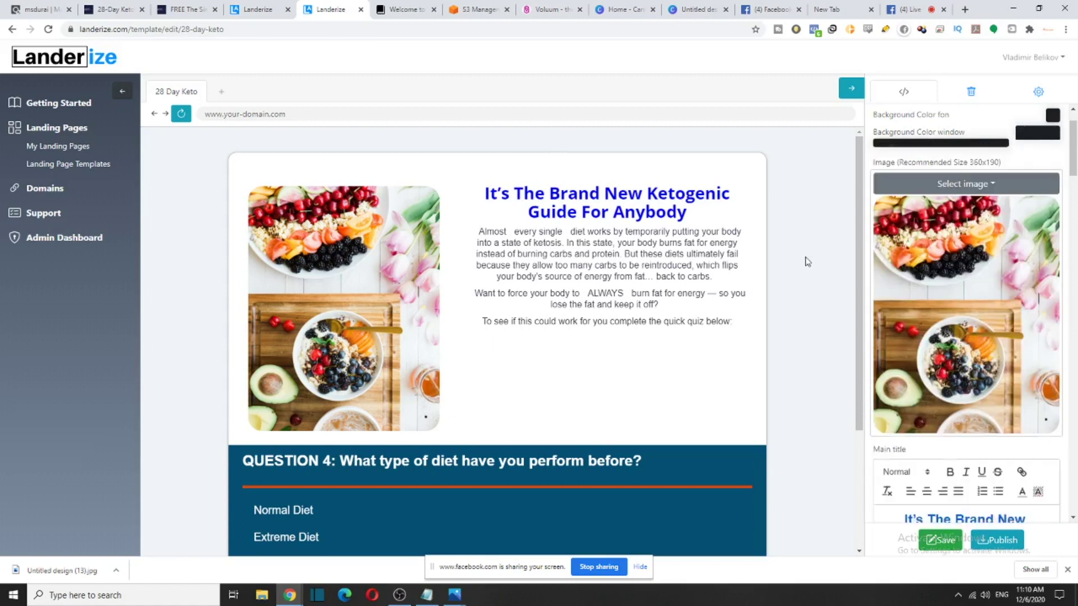
{"action": "scroll", "coordinate": [814, 275], "scroll_direction": "down", "scroll_amount": 3}
{"action": "scroll", "coordinate": [1020, 207], "scroll_direction": "up", "scroll_amount": 2}
Set the page background colour to pale green (#C4FDBD)
{"action": "left_click", "coordinate": [1052, 172]}
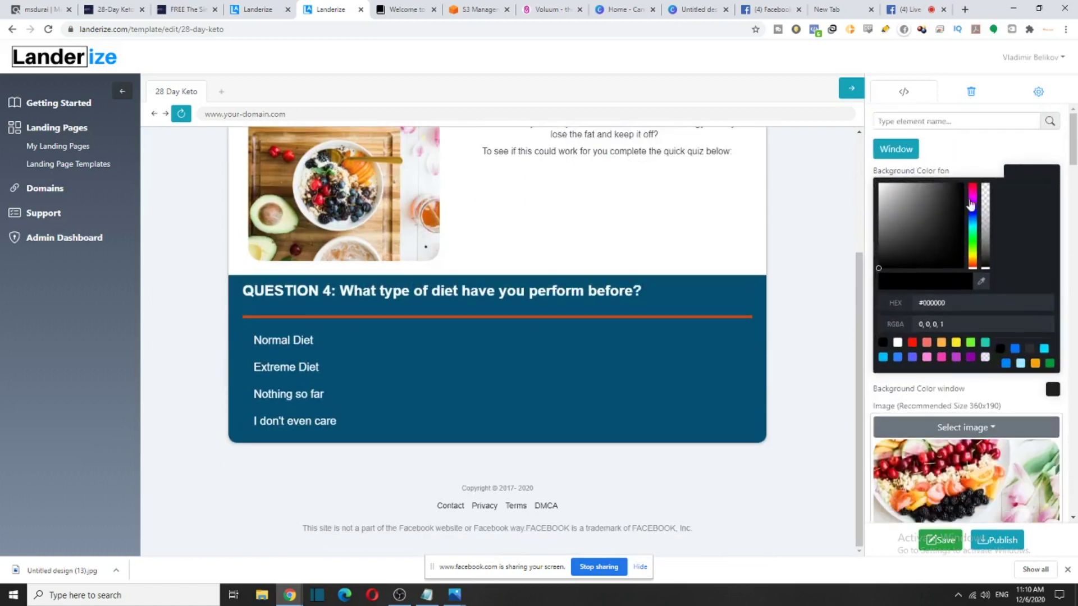
{"action": "left_click_drag", "start_coordinate": [971, 206], "coordinate": [896, 193]}
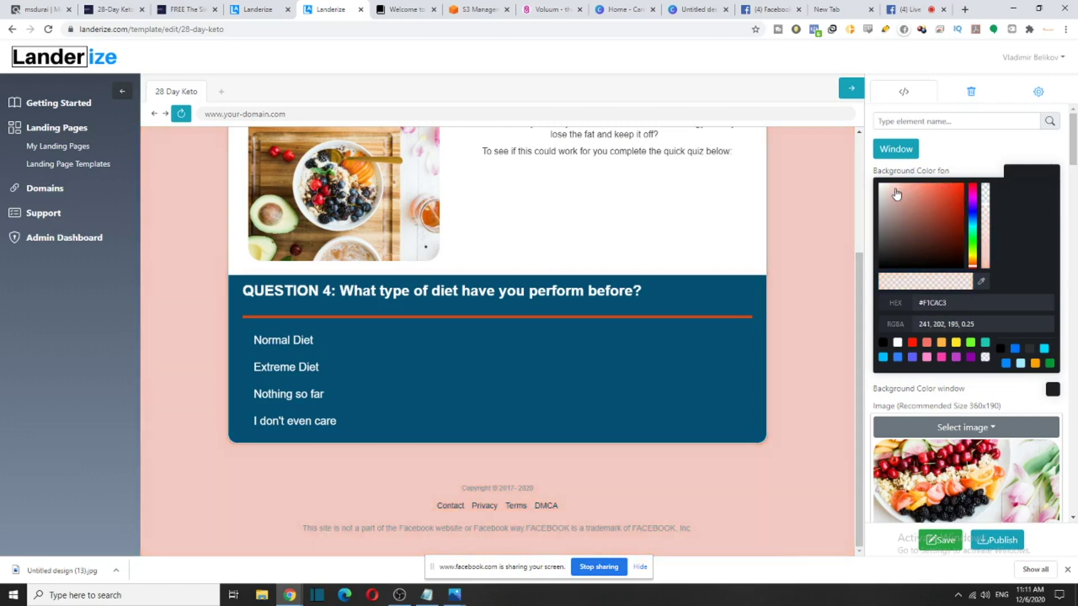
{"action": "left_click_drag", "start_coordinate": [977, 248], "coordinate": [977, 258]}
{"action": "left_click_drag", "start_coordinate": [934, 202], "coordinate": [898, 191]}
{"action": "left_click_drag", "start_coordinate": [976, 257], "coordinate": [977, 235]}
{"action": "left_click_drag", "start_coordinate": [948, 202], "coordinate": [963, 184]}
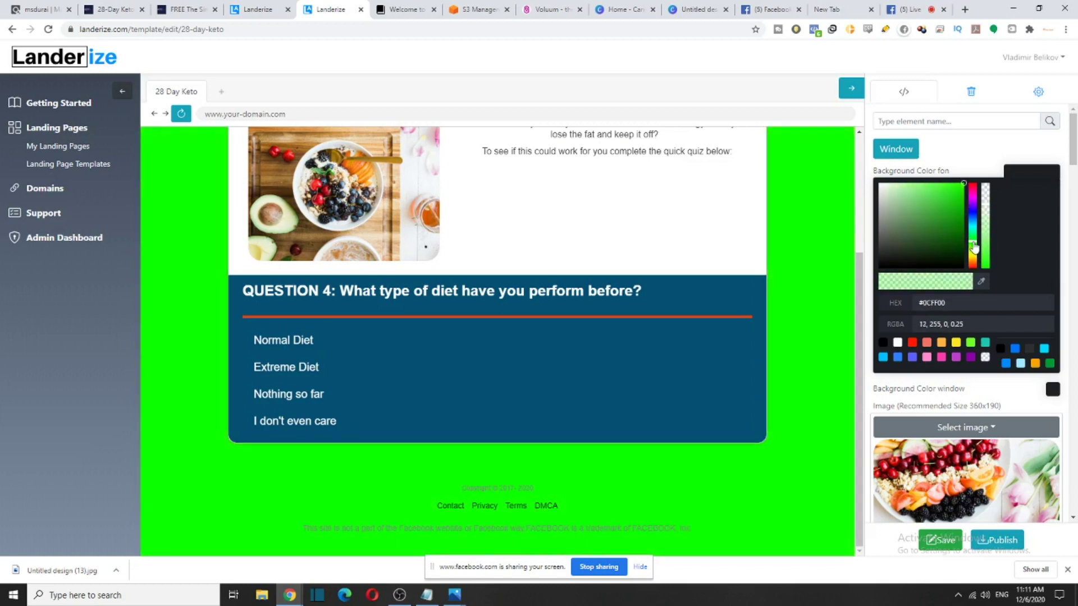
{"action": "left_click_drag", "start_coordinate": [977, 255], "coordinate": [977, 242]}
{"action": "left_click_drag", "start_coordinate": [932, 198], "coordinate": [902, 189]}
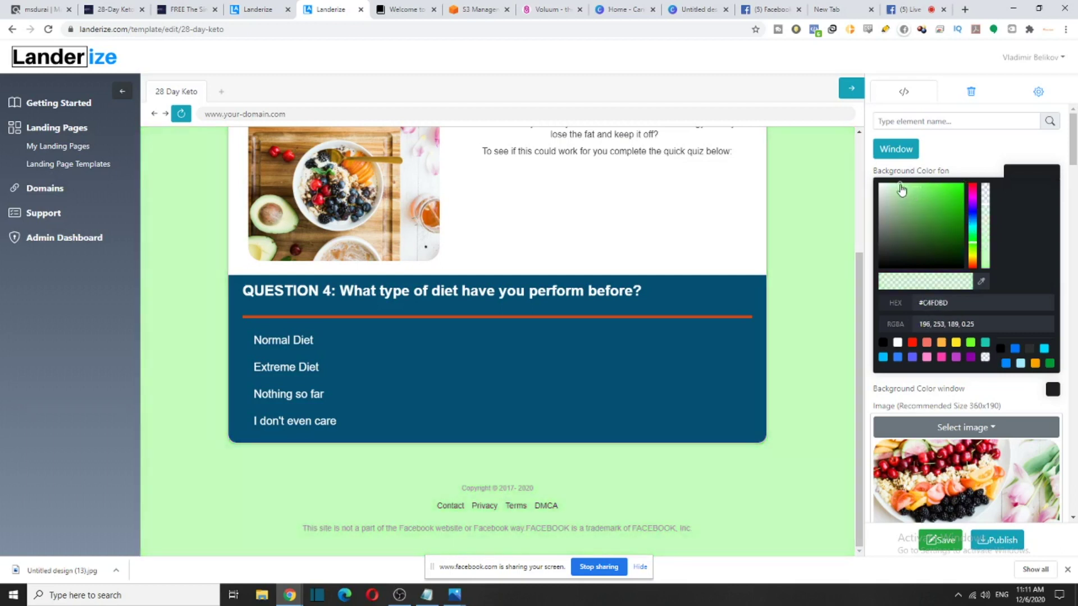
{"action": "left_click", "coordinate": [658, 337]}
Save the template with the pale green background and dismiss the saved notification
{"action": "scroll", "coordinate": [658, 337], "scroll_direction": "up", "scroll_amount": 1}
{"action": "scroll", "coordinate": [702, 280], "scroll_direction": "up", "scroll_amount": 2}
{"action": "scroll", "coordinate": [757, 353], "scroll_direction": "down", "scroll_amount": 3}
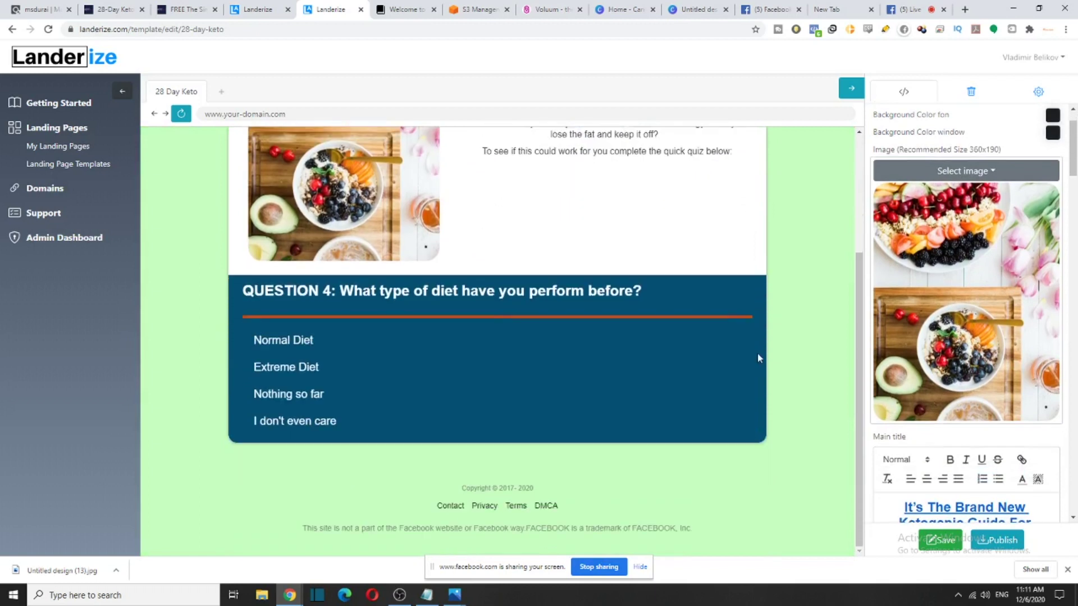
{"action": "left_click", "coordinate": [1050, 116]}
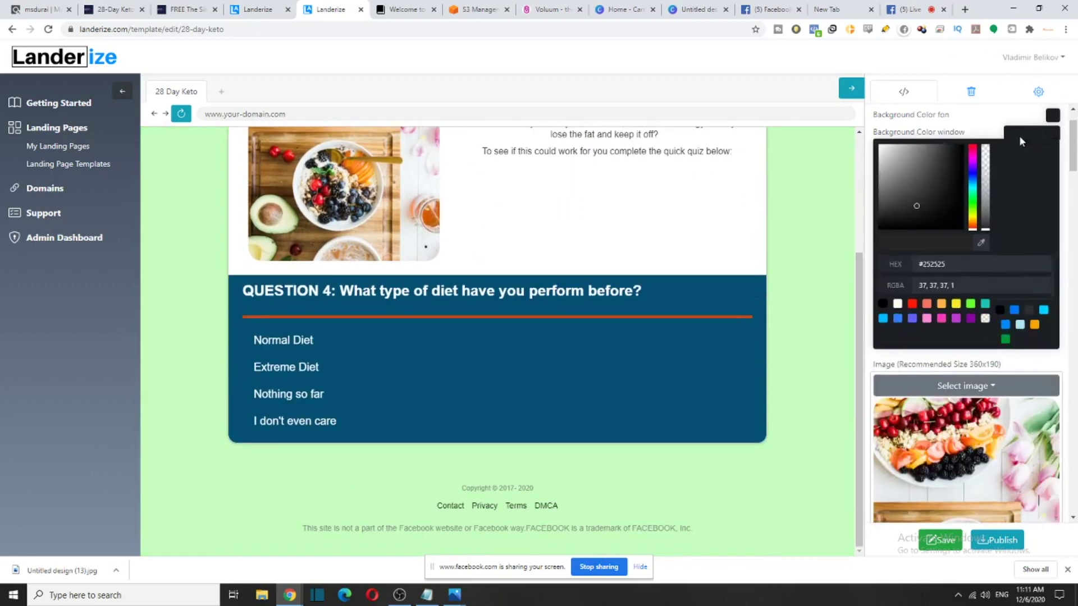
{"action": "left_click", "coordinate": [1019, 136]}
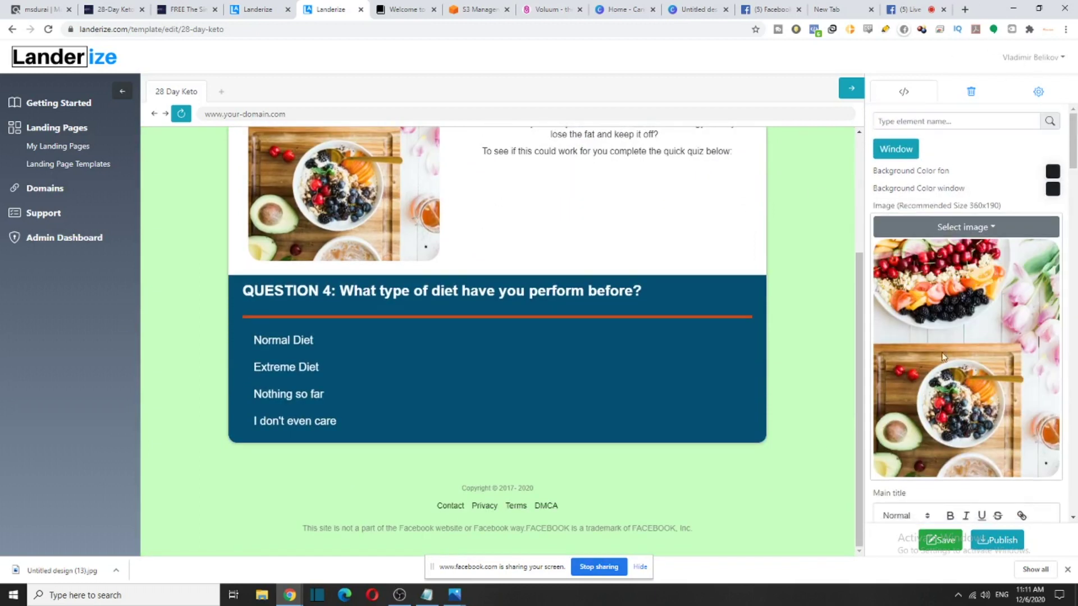
{"action": "left_click", "coordinate": [939, 540]}
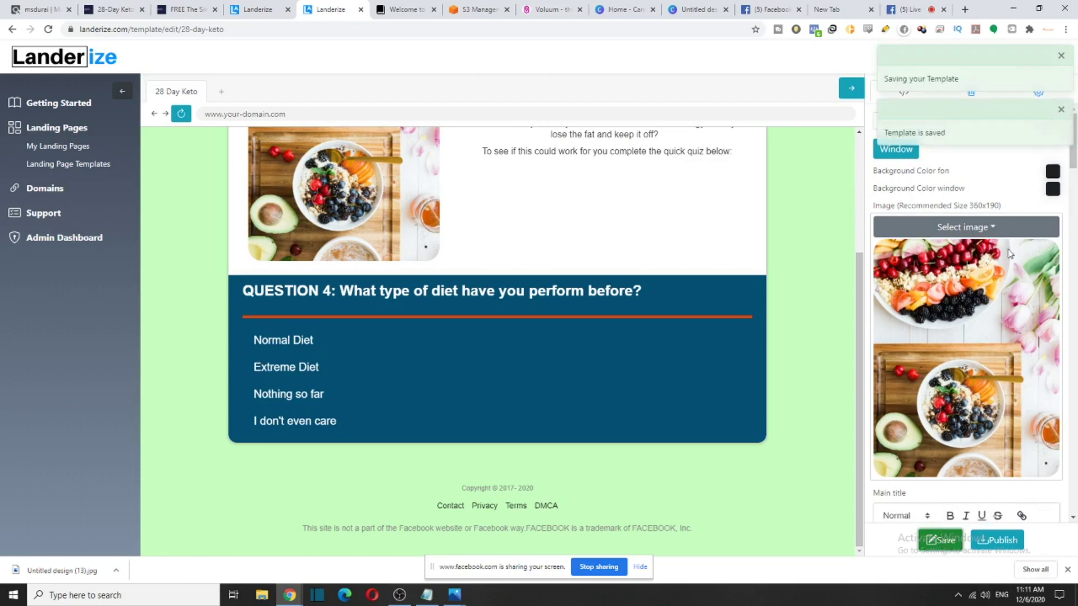
{"action": "left_click", "coordinate": [1060, 55]}
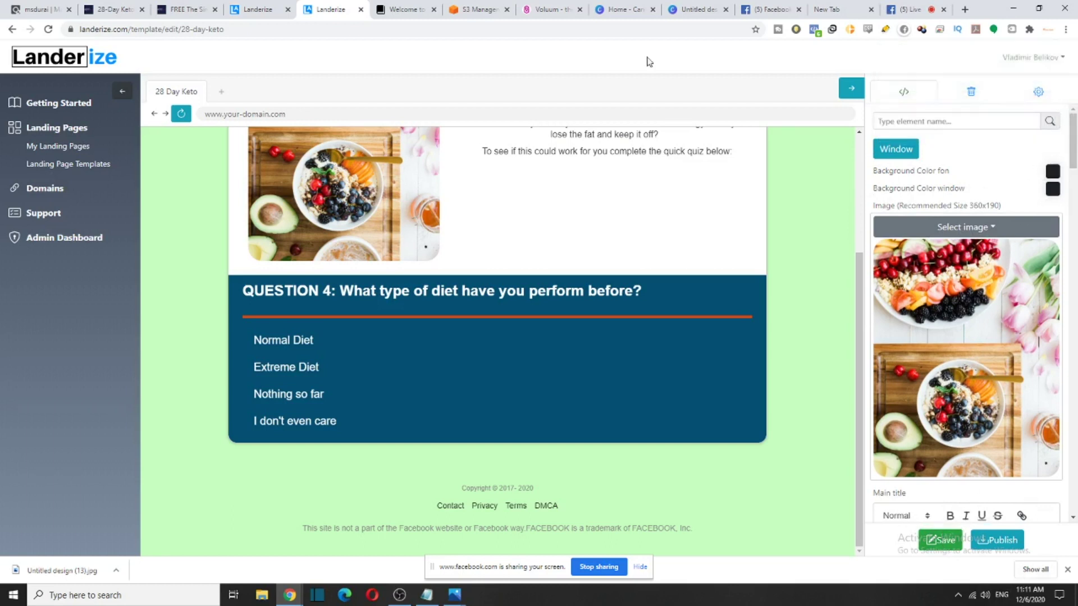
{"action": "scroll", "coordinate": [503, 433], "scroll_direction": "up", "scroll_amount": 3}
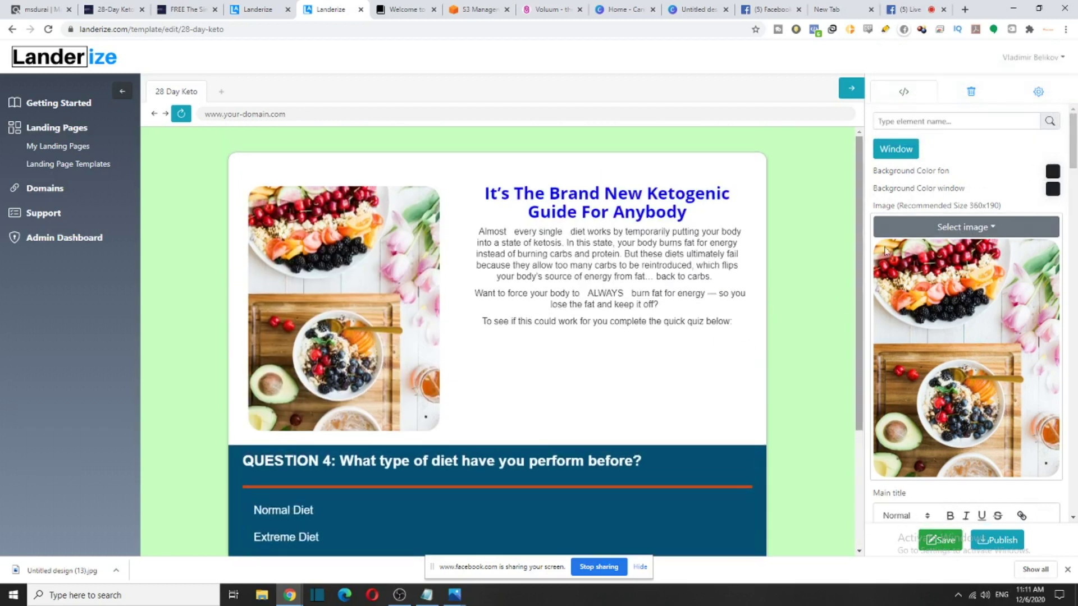
Clear the example Destination URL in the page settings
{"action": "left_click", "coordinate": [1038, 95]}
{"action": "left_click", "coordinate": [954, 140]}
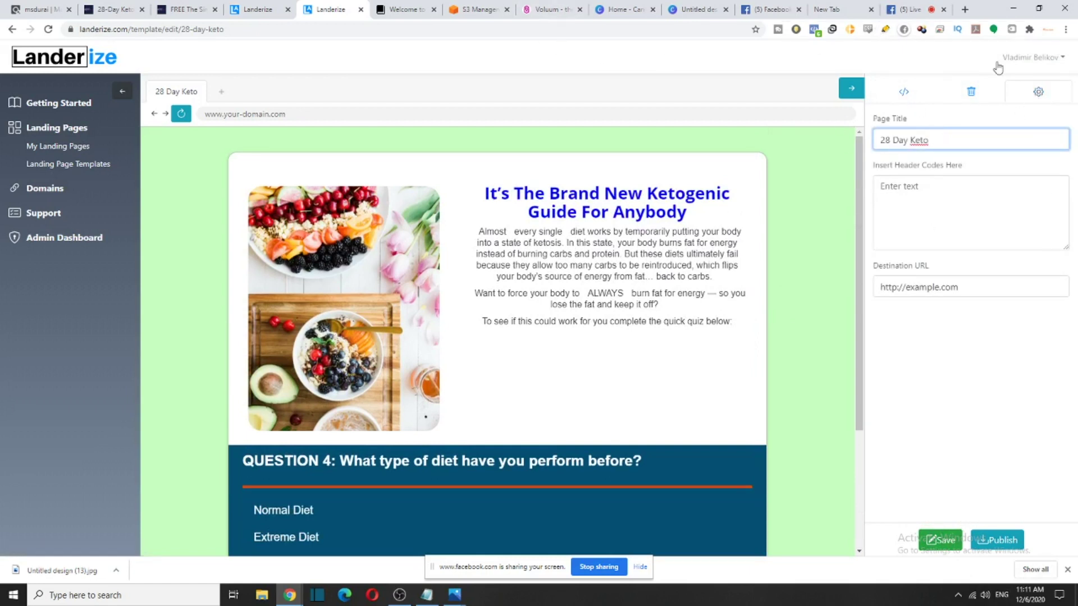
{"action": "left_click", "coordinate": [117, 9]}
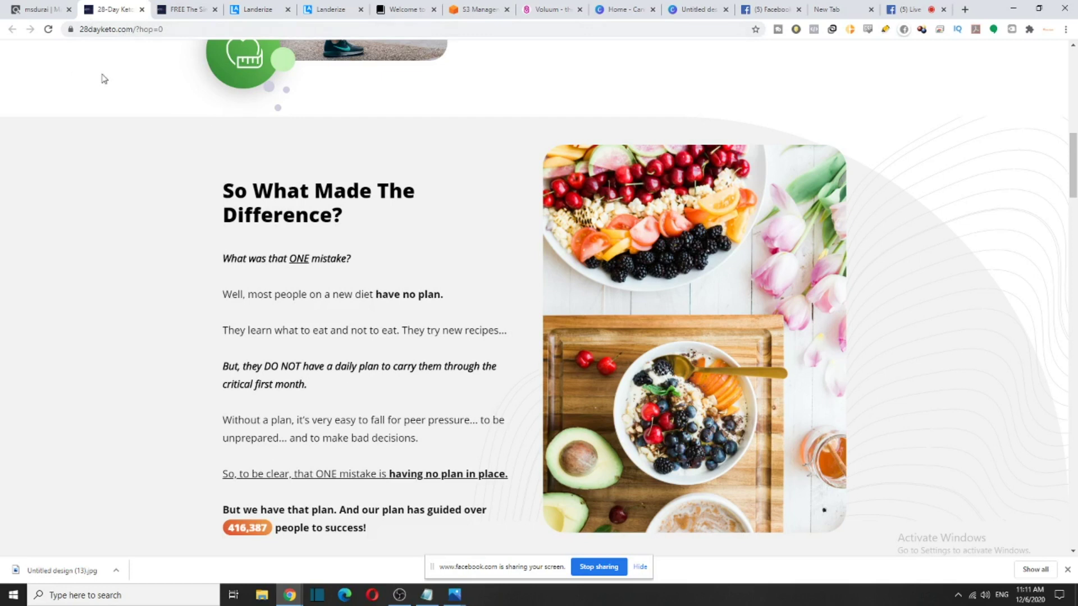
{"action": "left_click", "coordinate": [330, 9]}
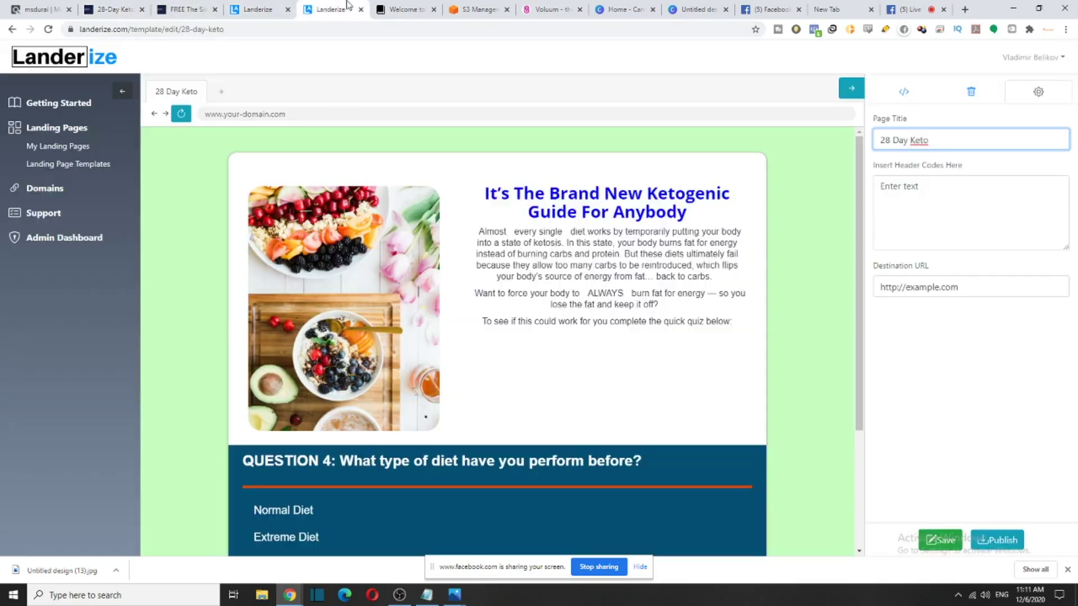
{"action": "triple_click", "coordinate": [977, 287]}
{"action": "key", "text": "BackSpace"}
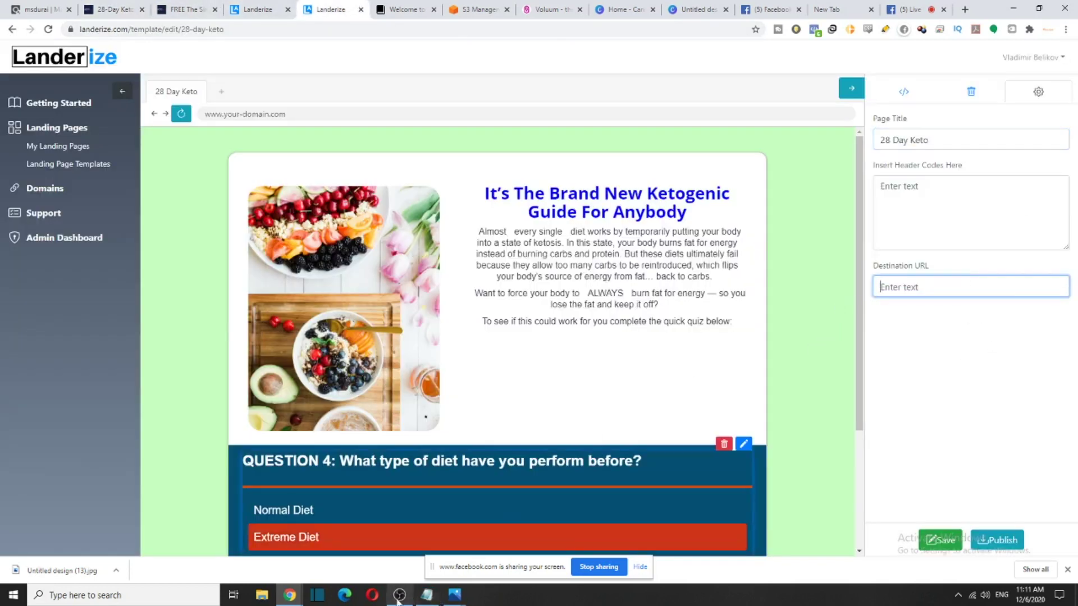
Paste the ClickBank HopLink as the Destination URL and save the template
{"action": "mouse_move", "coordinate": [290, 596]}
{"action": "left_click", "coordinate": [477, 547]}
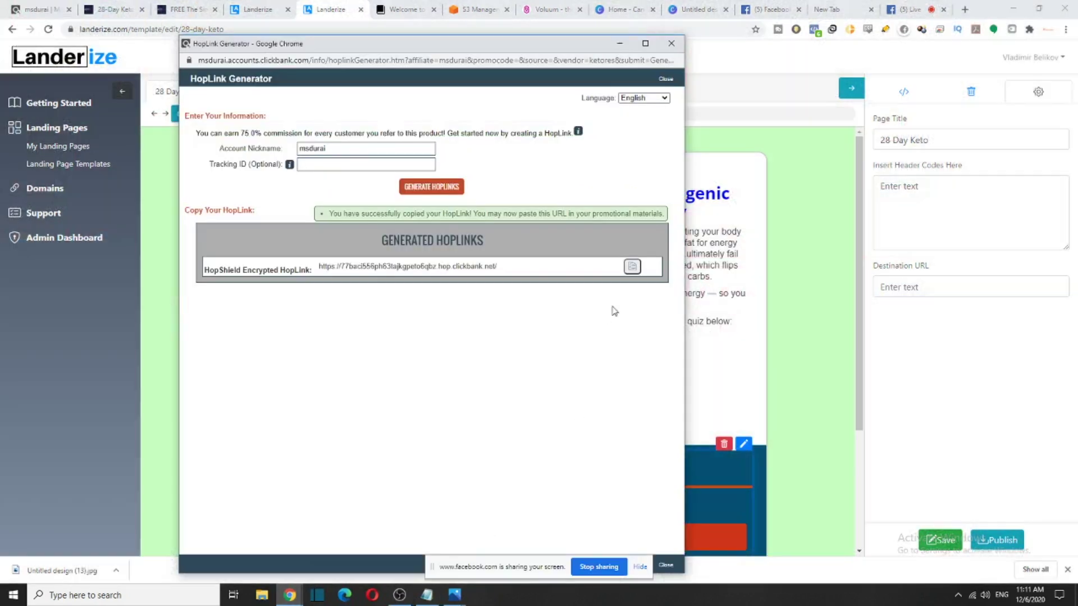
{"action": "left_click", "coordinate": [965, 287]}
{"action": "type", "text": "https://77baci556ph63tajkgpeto6qbz.hop.clickbank.net/"}
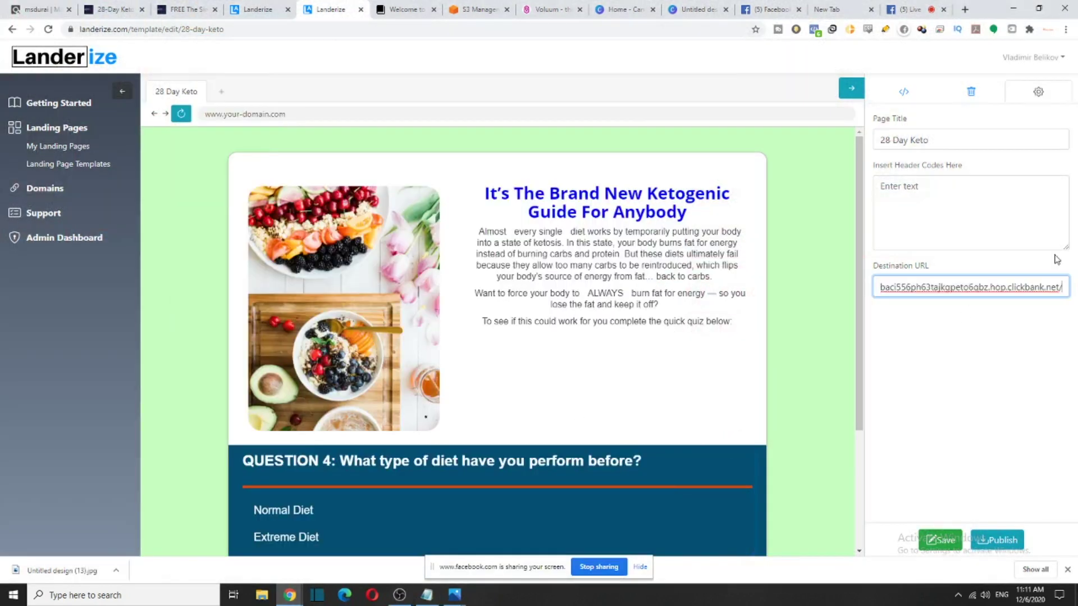
{"action": "left_click", "coordinate": [945, 541]}
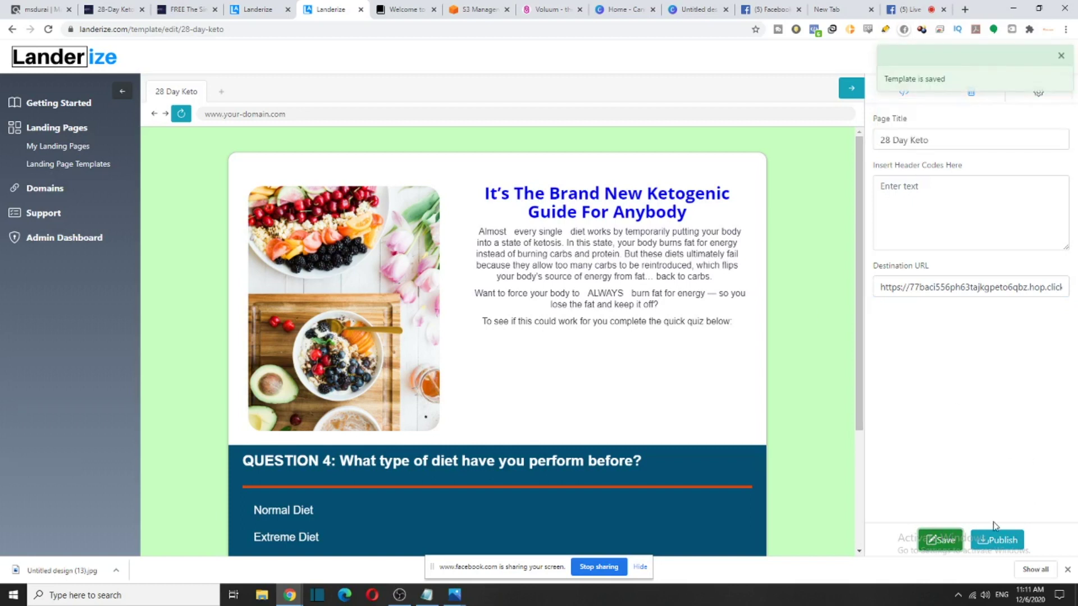
{"action": "left_click", "coordinate": [1005, 540]}
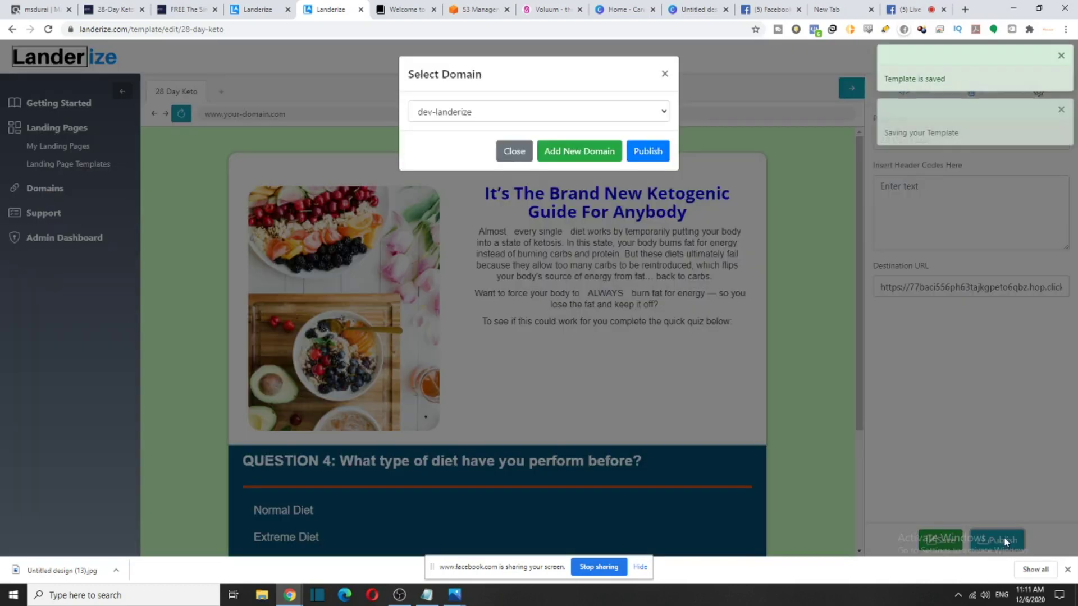
Publish the page to the dev-landerize domain and check the export success message
{"action": "left_click", "coordinate": [660, 117]}
{"action": "left_click", "coordinate": [664, 109]}
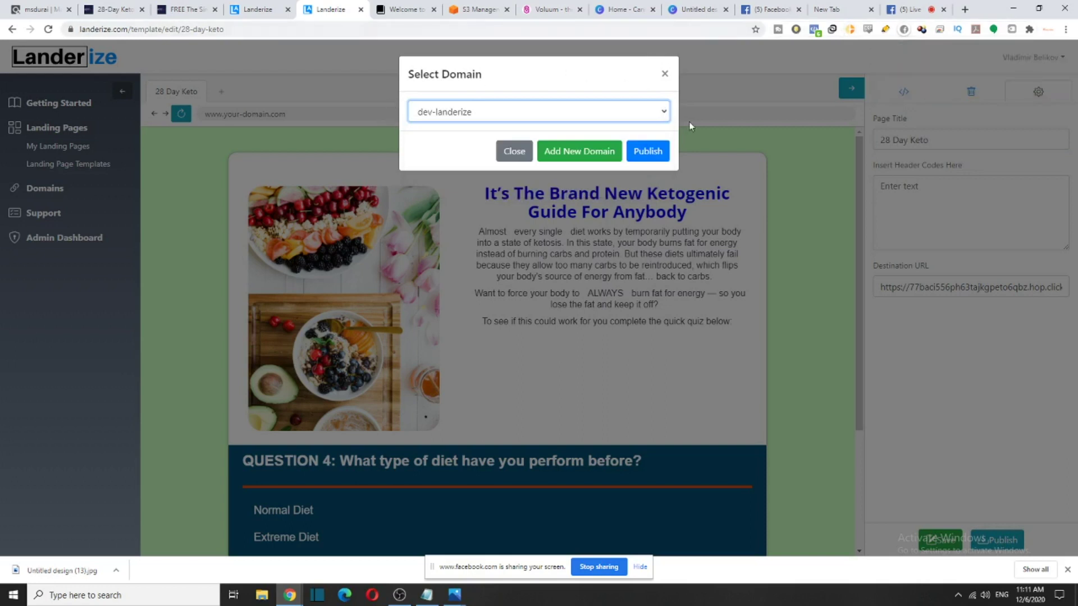
{"action": "left_click", "coordinate": [617, 115]}
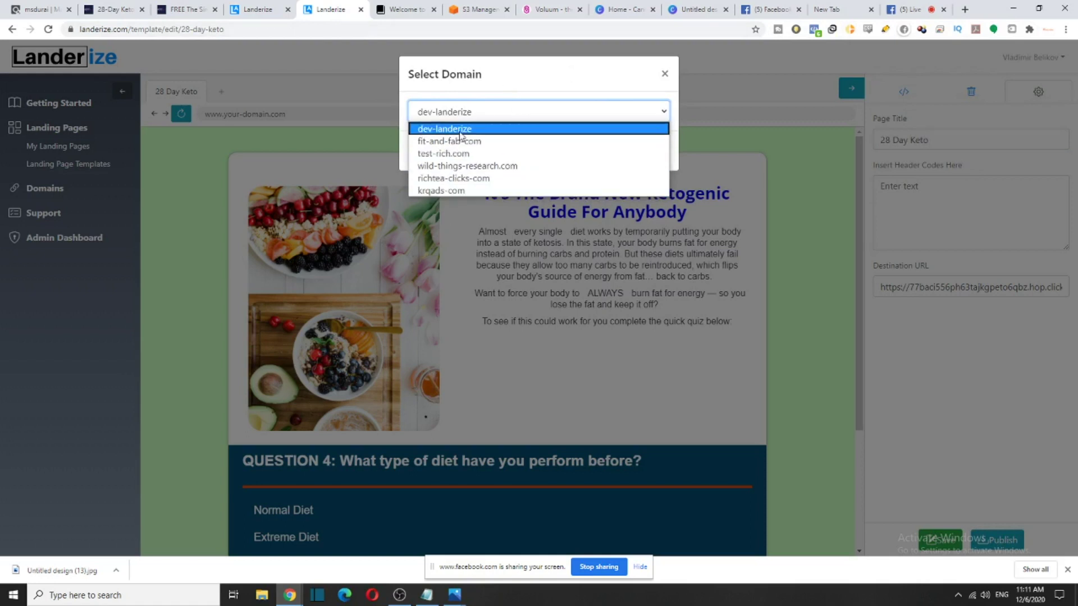
{"action": "left_click", "coordinate": [475, 132]}
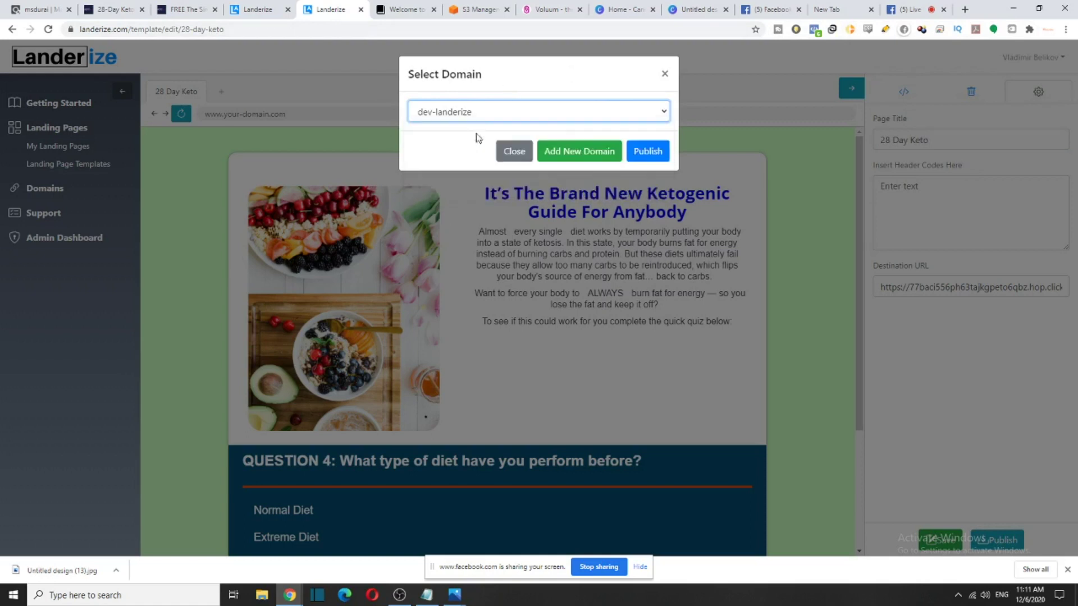
{"action": "left_click", "coordinate": [639, 157]}
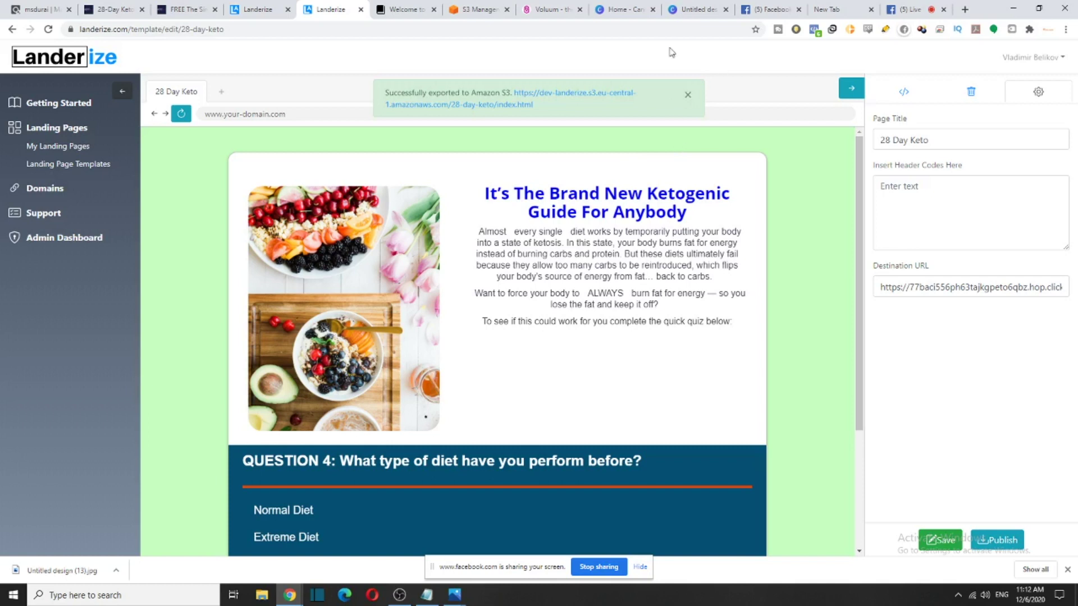
{"action": "left_click_drag", "start_coordinate": [386, 92], "coordinate": [509, 93]}
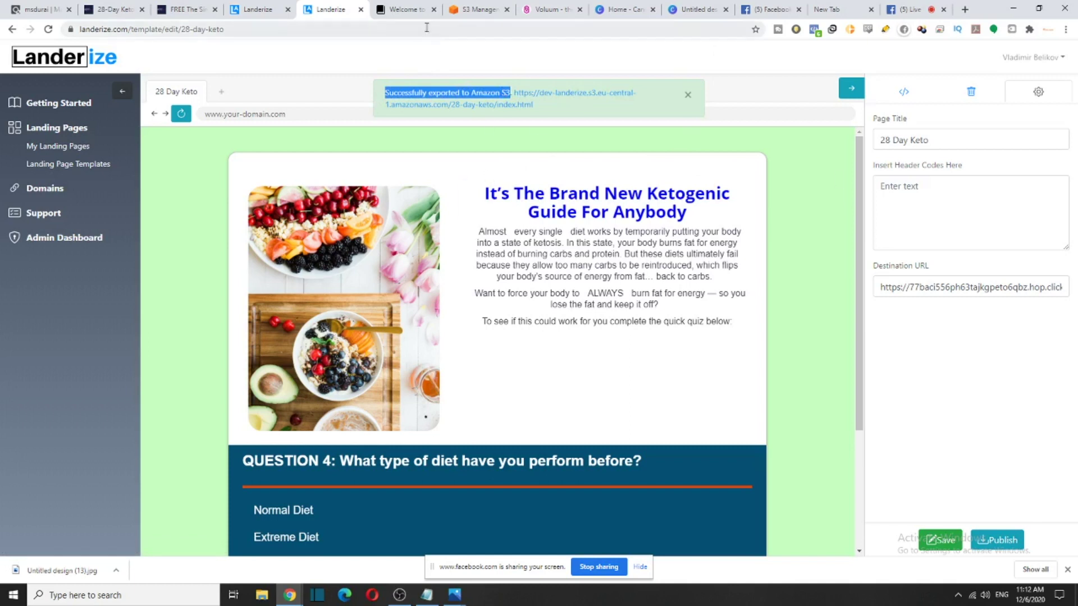
{"action": "left_click", "coordinate": [486, 8]}
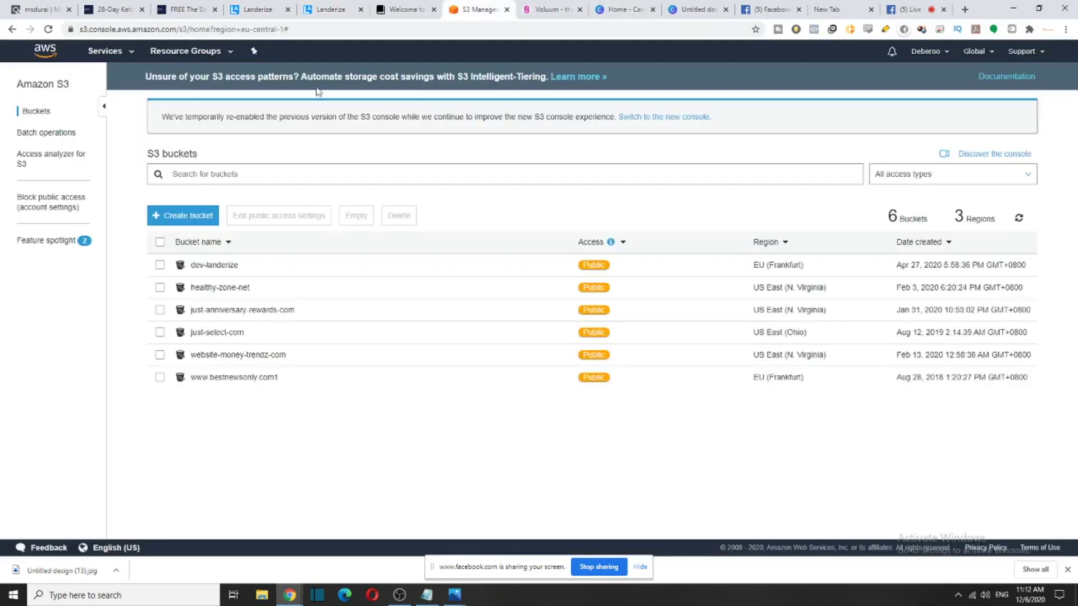
Open the dev-landerize bucket and then its 28-day-keto folder
{"action": "left_click", "coordinate": [219, 268]}
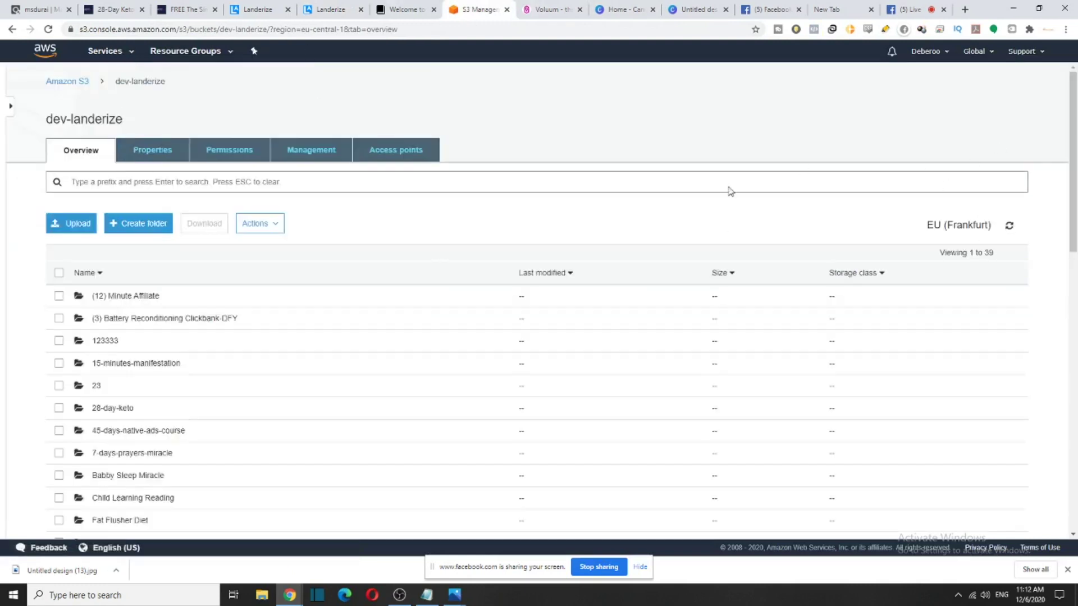
{"action": "scroll", "coordinate": [174, 348], "scroll_direction": "down", "scroll_amount": 7}
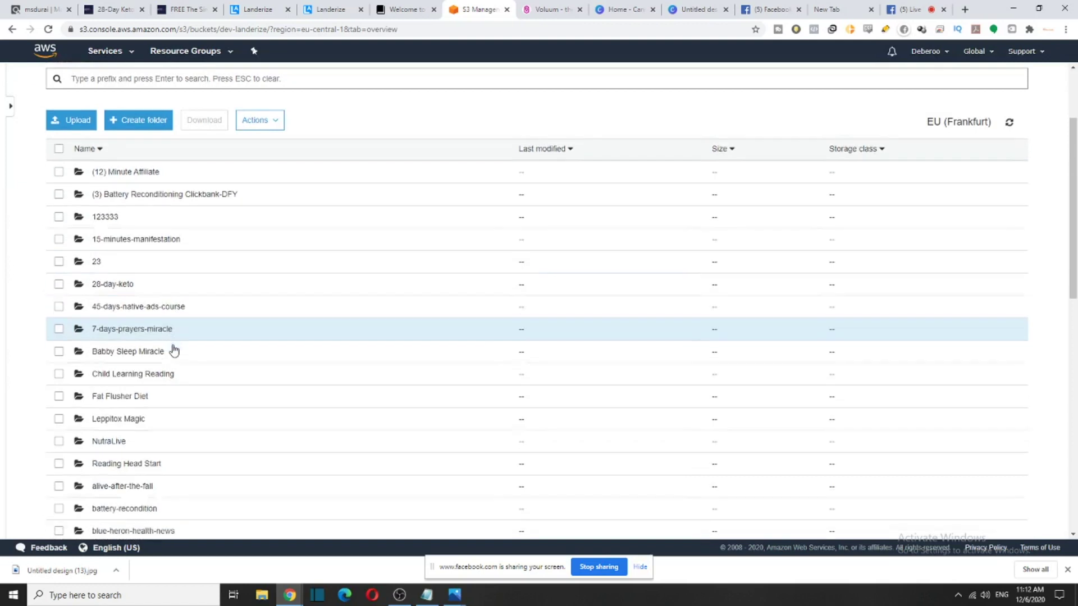
{"action": "scroll", "coordinate": [175, 351], "scroll_direction": "down", "scroll_amount": 6}
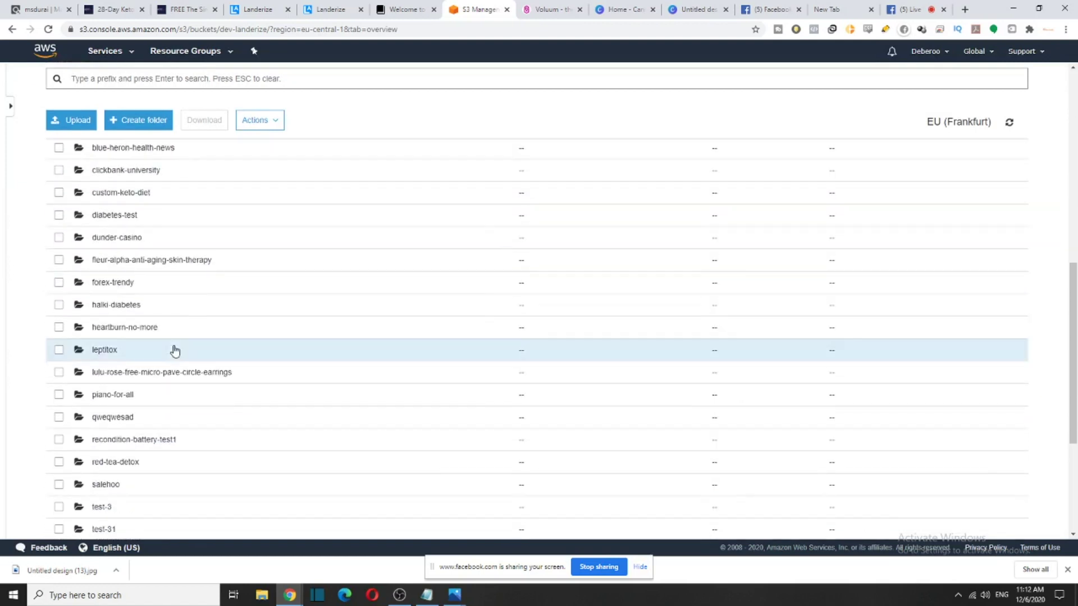
{"action": "scroll", "coordinate": [171, 348], "scroll_direction": "up", "scroll_amount": 4}
{"action": "scroll", "coordinate": [145, 331], "scroll_direction": "up", "scroll_amount": 10}
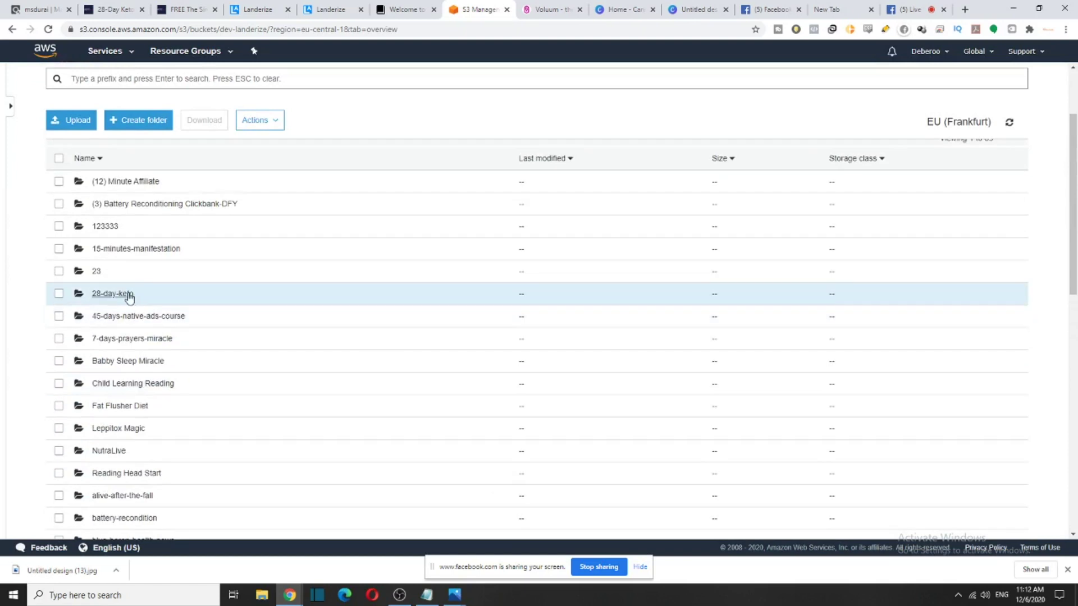
{"action": "left_click", "coordinate": [123, 295]}
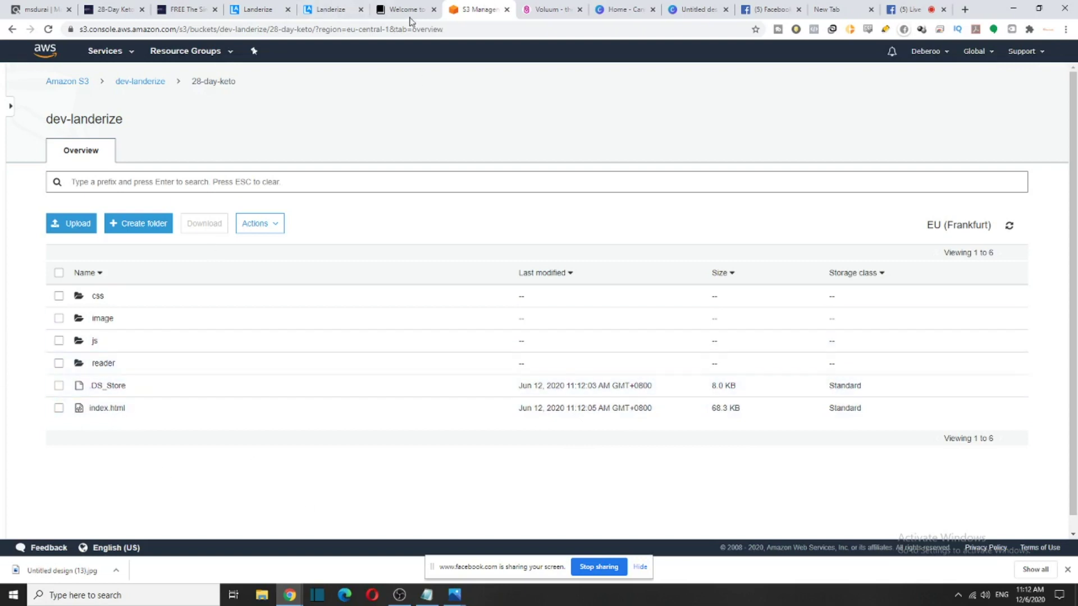
Return to the Landerize tab showing the dev-landerize index.html export link
{"action": "left_click", "coordinate": [347, 11]}
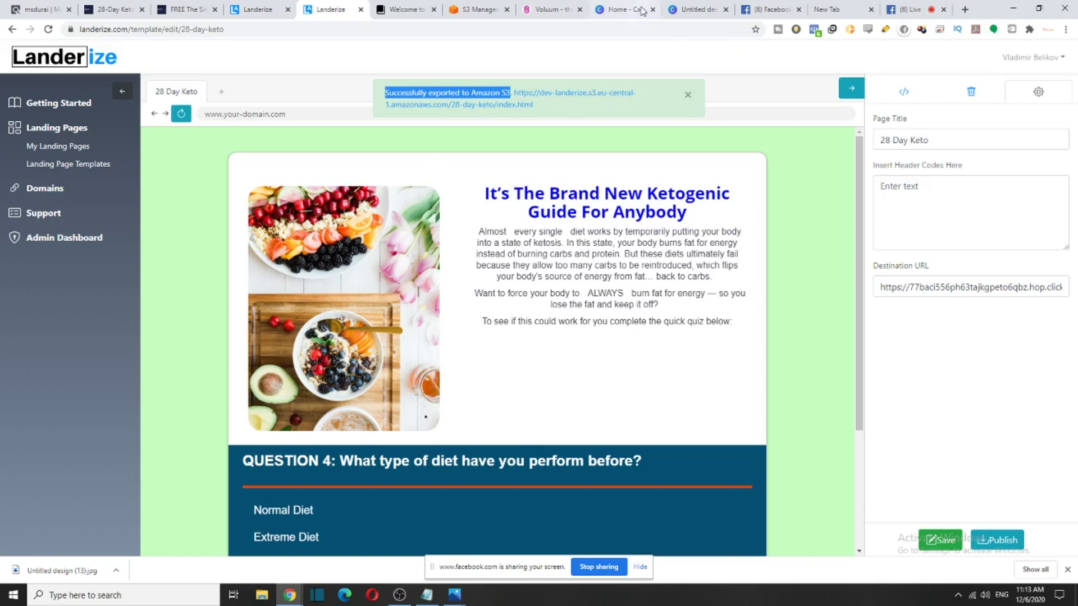
Switch to the Voluum tab showing the Jun 12–13, 2020 dashboard
{"action": "left_click", "coordinate": [552, 7]}
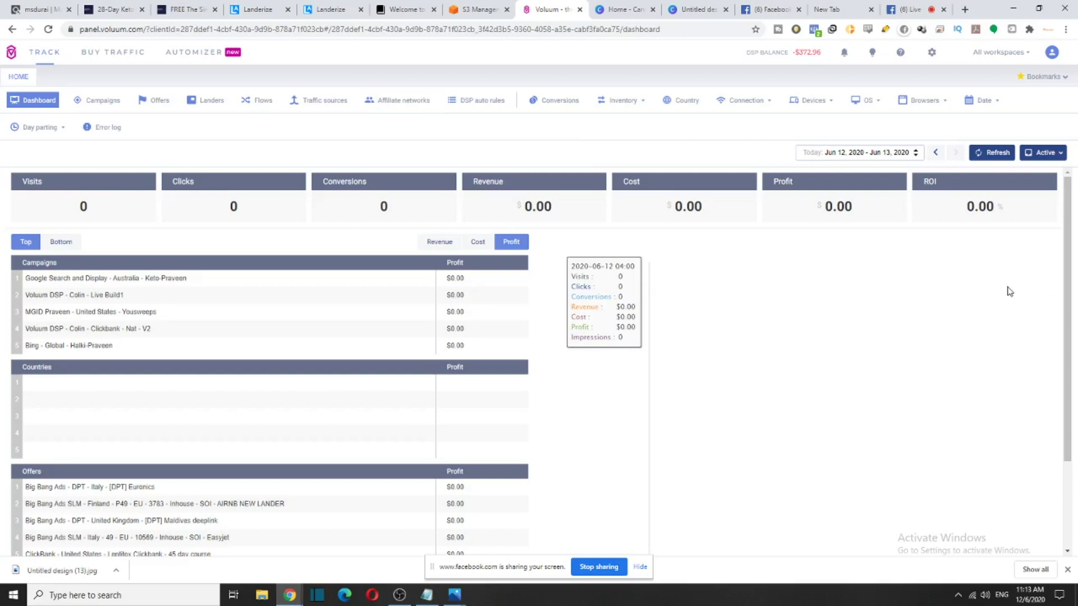
Close the downloads bar and open the Affiliate networks list
{"action": "left_click", "coordinate": [1067, 569]}
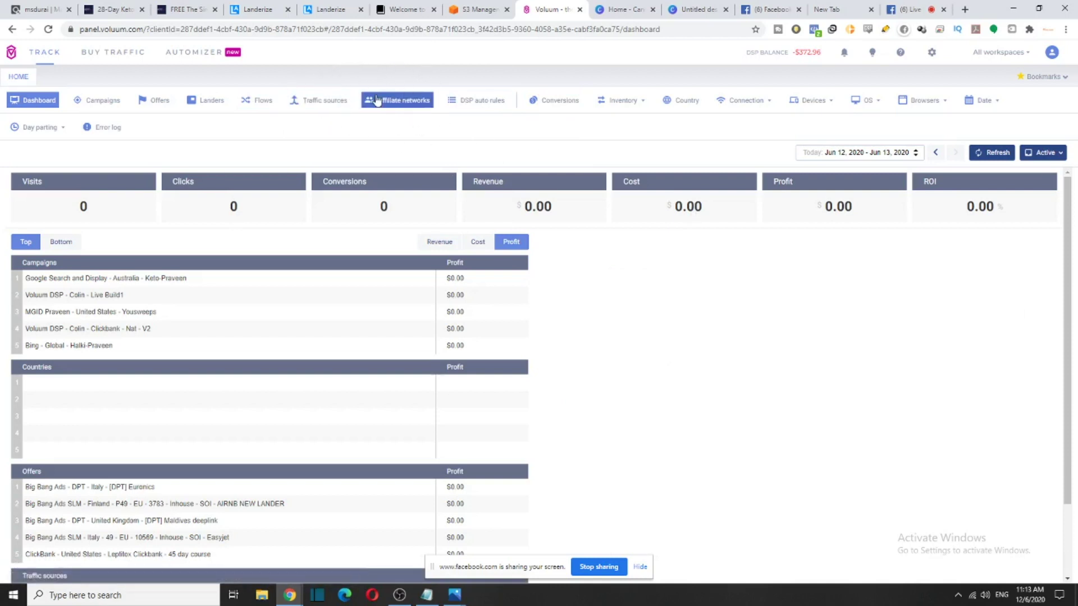
{"action": "left_click", "coordinate": [416, 101]}
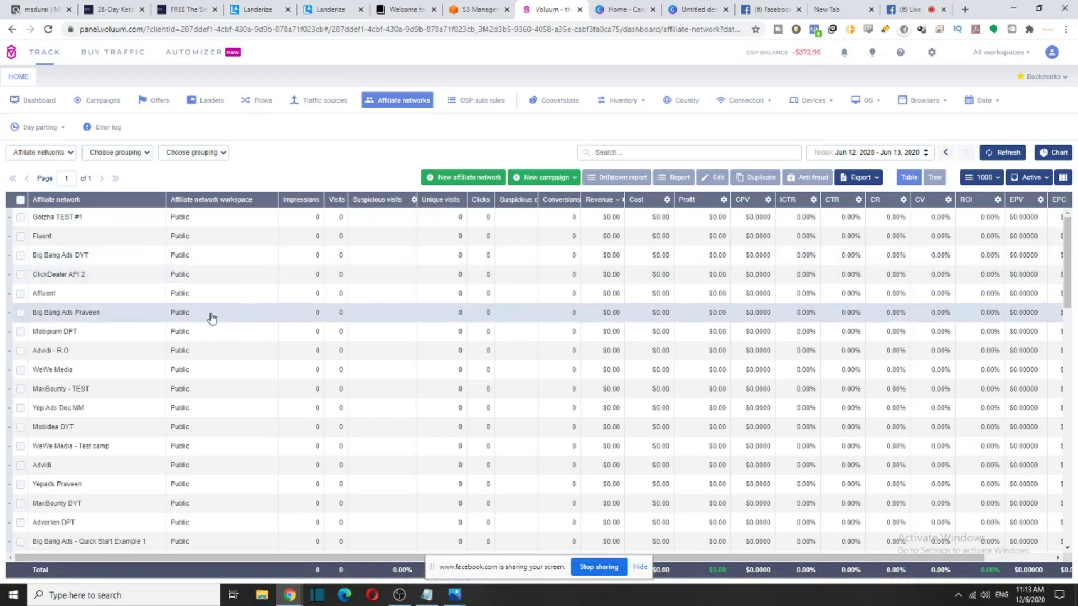
{"action": "scroll", "coordinate": [371, 337], "scroll_direction": "down", "scroll_amount": 15}
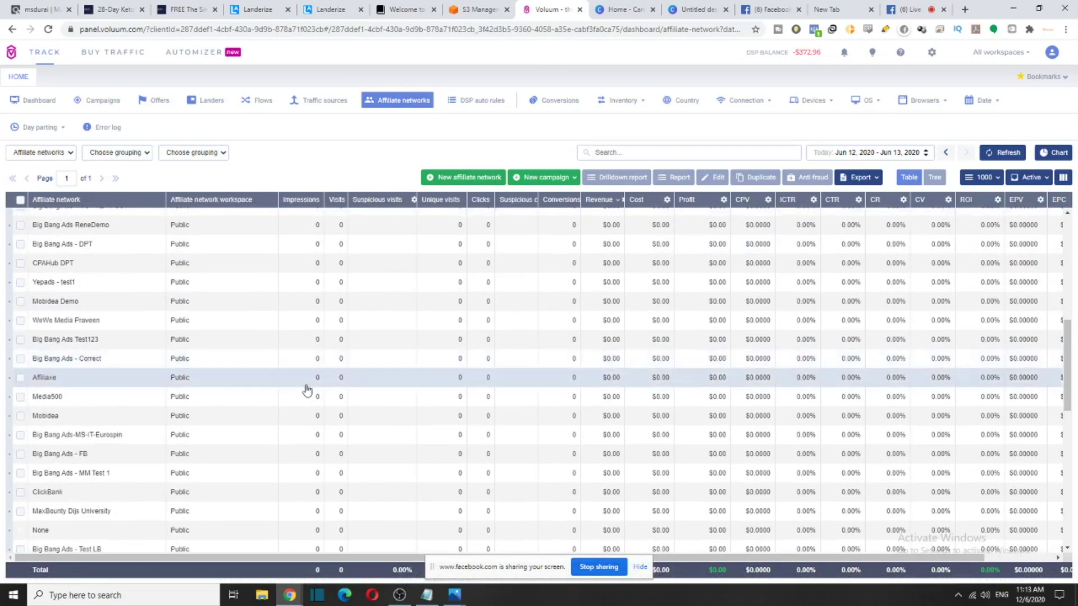
{"action": "scroll", "coordinate": [307, 390], "scroll_direction": "up", "scroll_amount": 15}
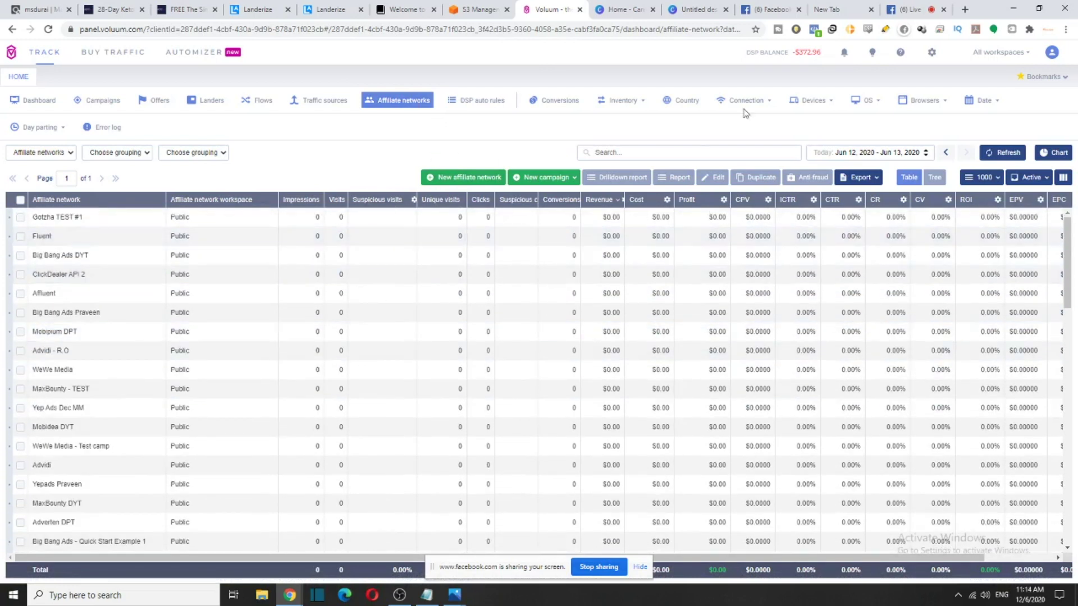
Begin adding ClickBank as an affiliate network, then cancel and open Traffic sources
{"action": "left_click", "coordinate": [487, 183]}
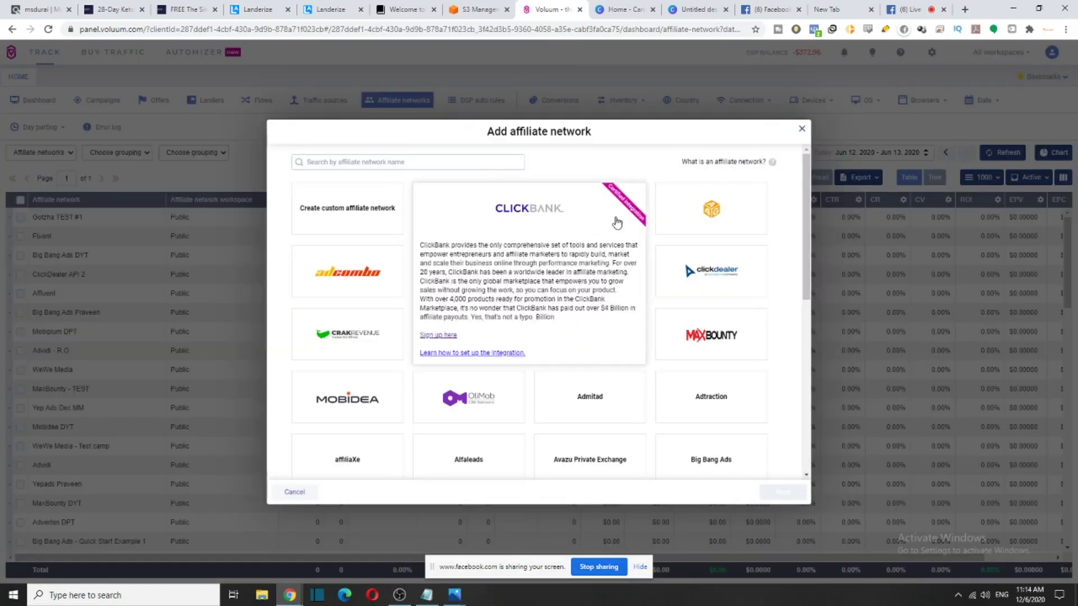
{"action": "scroll", "coordinate": [736, 317], "scroll_direction": "down", "scroll_amount": 1}
{"action": "scroll", "coordinate": [578, 292], "scroll_direction": "up", "scroll_amount": 1}
{"action": "left_click", "coordinate": [446, 220]}
{"action": "left_click", "coordinate": [783, 492]}
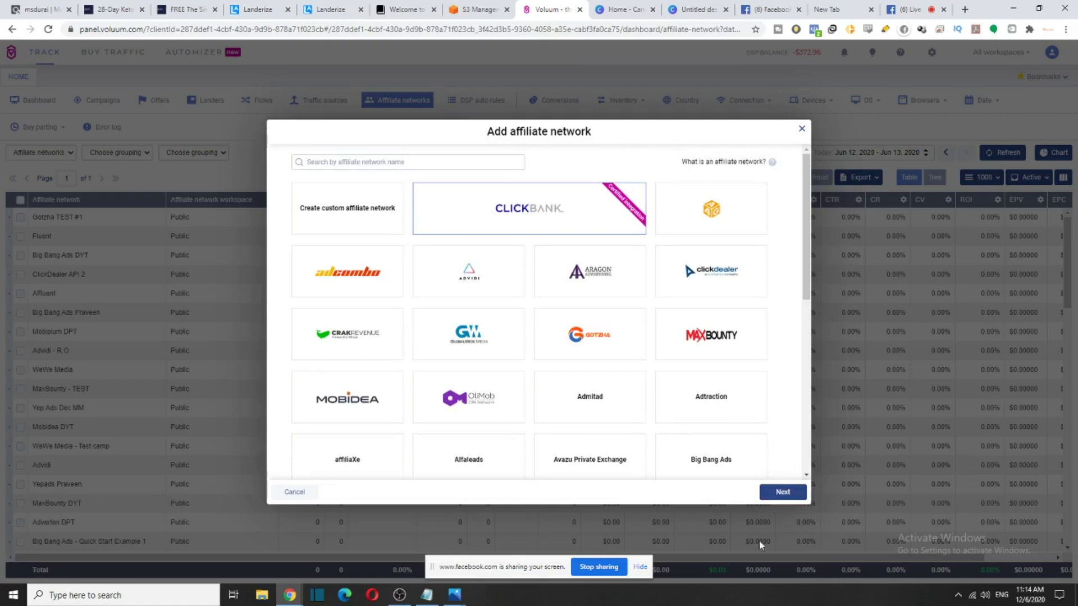
{"action": "left_click", "coordinate": [816, 107]}
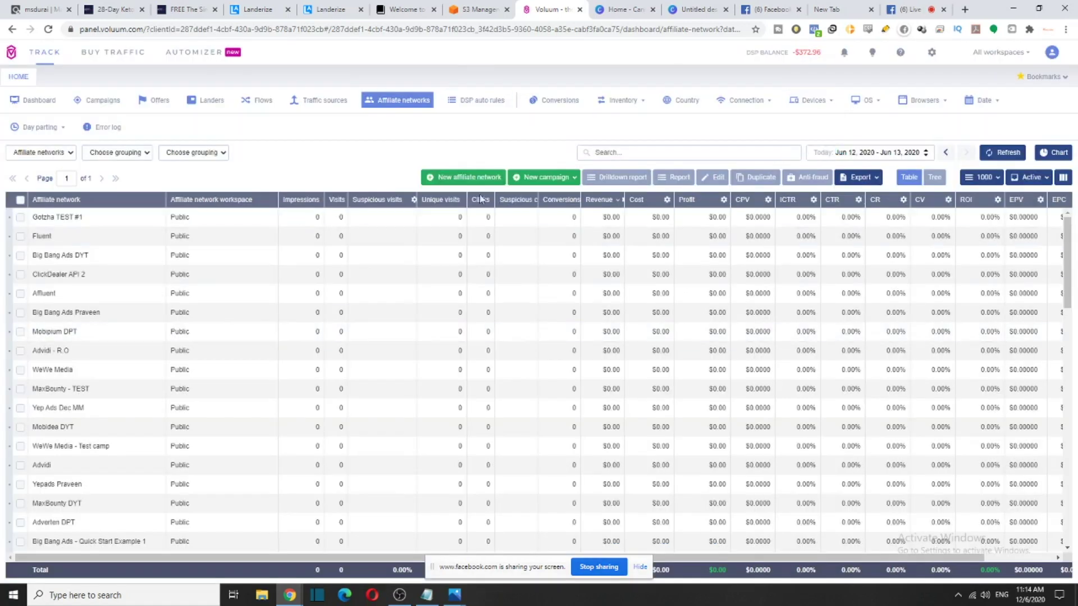
{"action": "left_click", "coordinate": [349, 108]}
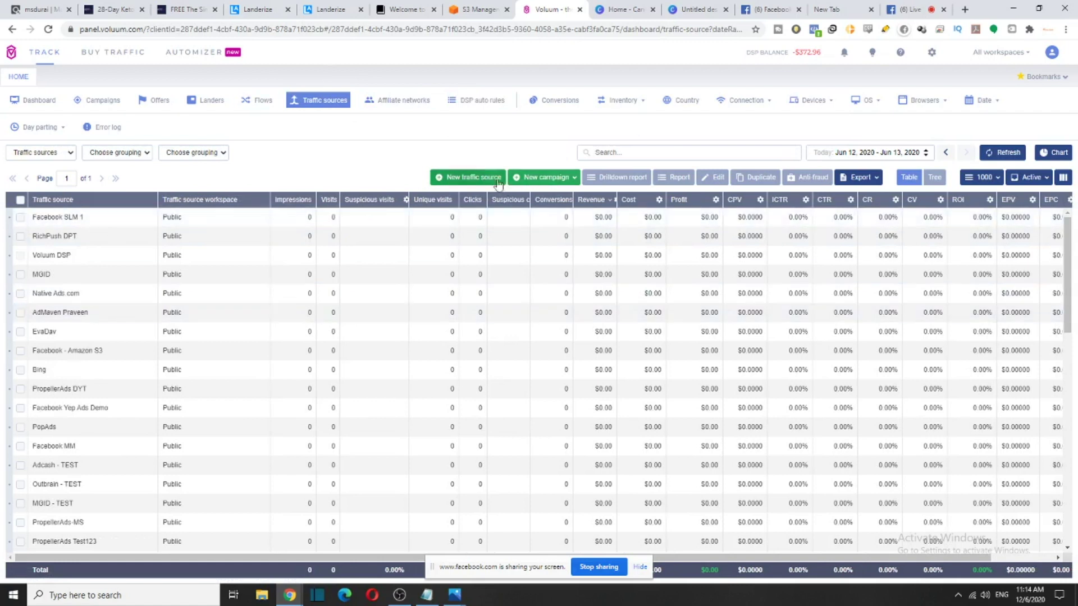
{"action": "left_click", "coordinate": [489, 178]}
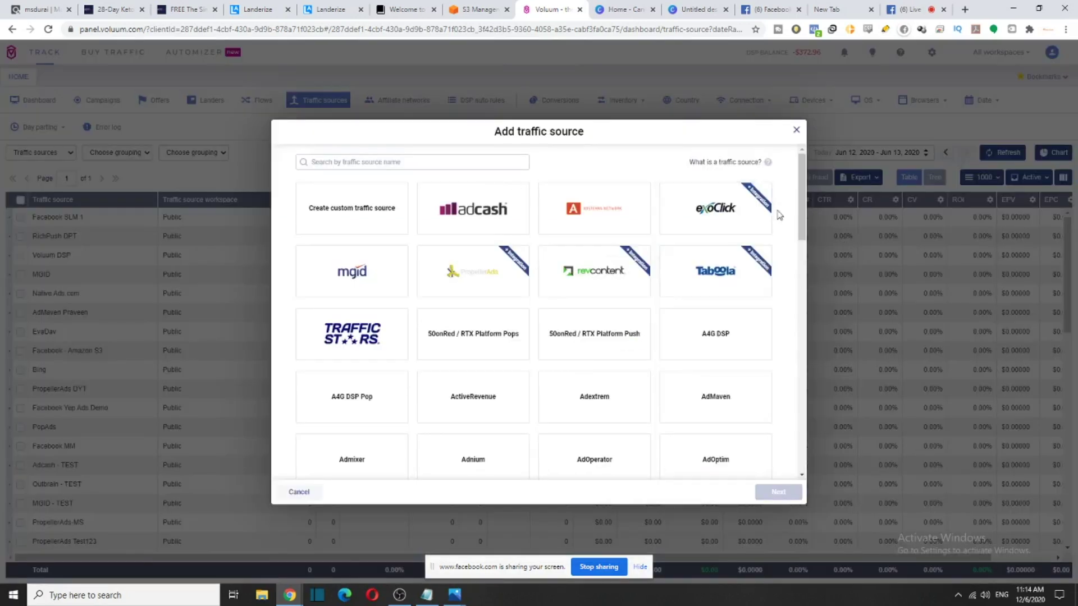
{"action": "scroll", "coordinate": [758, 264], "scroll_direction": "down", "scroll_amount": 6}
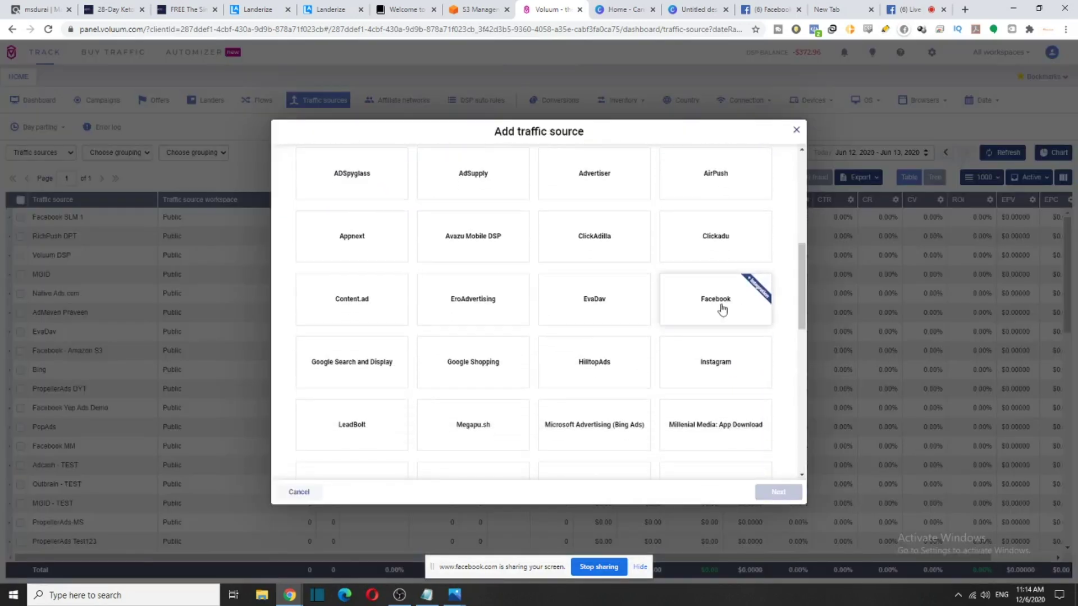
{"action": "left_click", "coordinate": [722, 308]}
{"action": "left_click", "coordinate": [788, 495]}
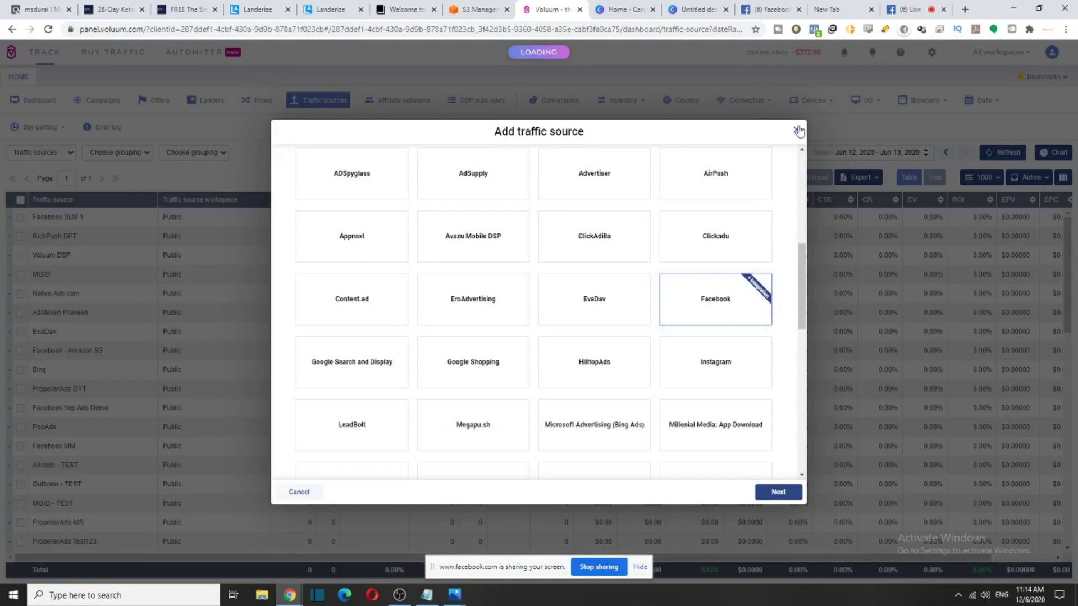
{"action": "scroll", "coordinate": [694, 305], "scroll_direction": "down", "scroll_amount": 2}
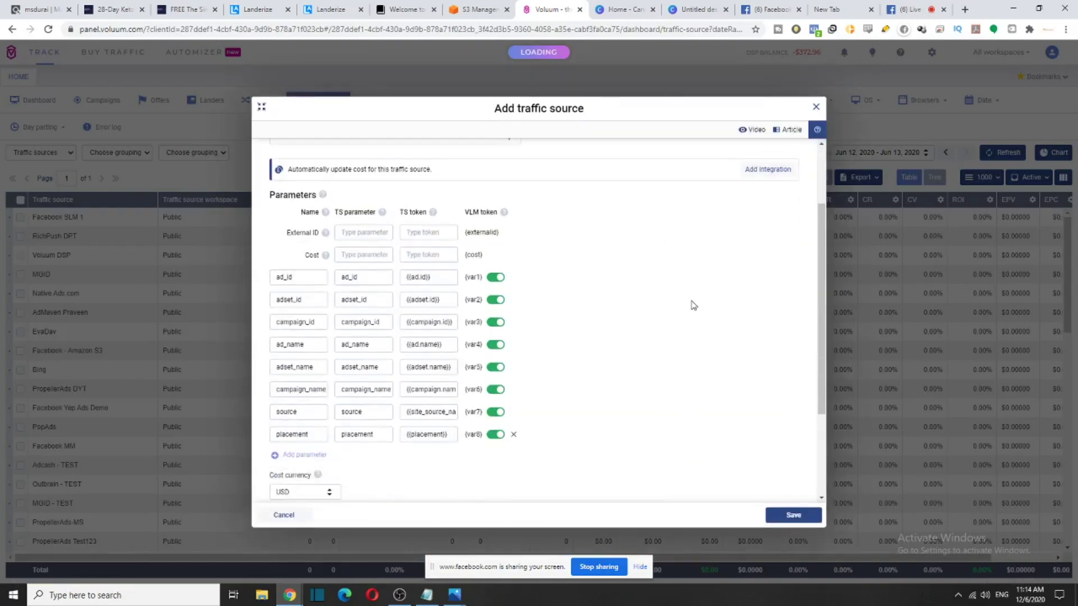
{"action": "scroll", "coordinate": [694, 306], "scroll_direction": "down", "scroll_amount": 2}
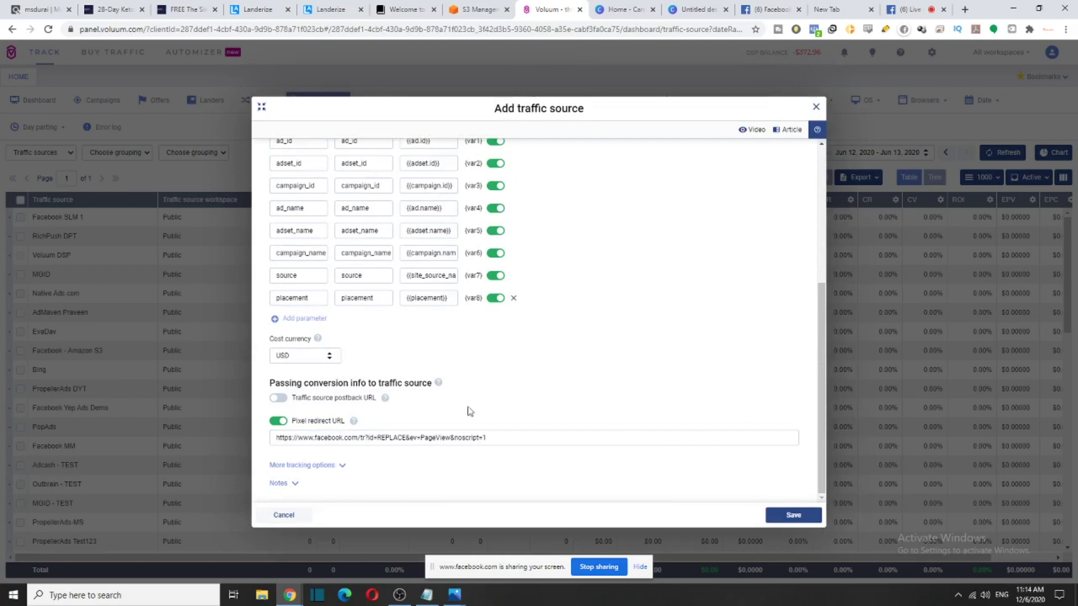
{"action": "scroll", "coordinate": [714, 313], "scroll_direction": "up", "scroll_amount": 6}
{"action": "left_click", "coordinate": [815, 107]}
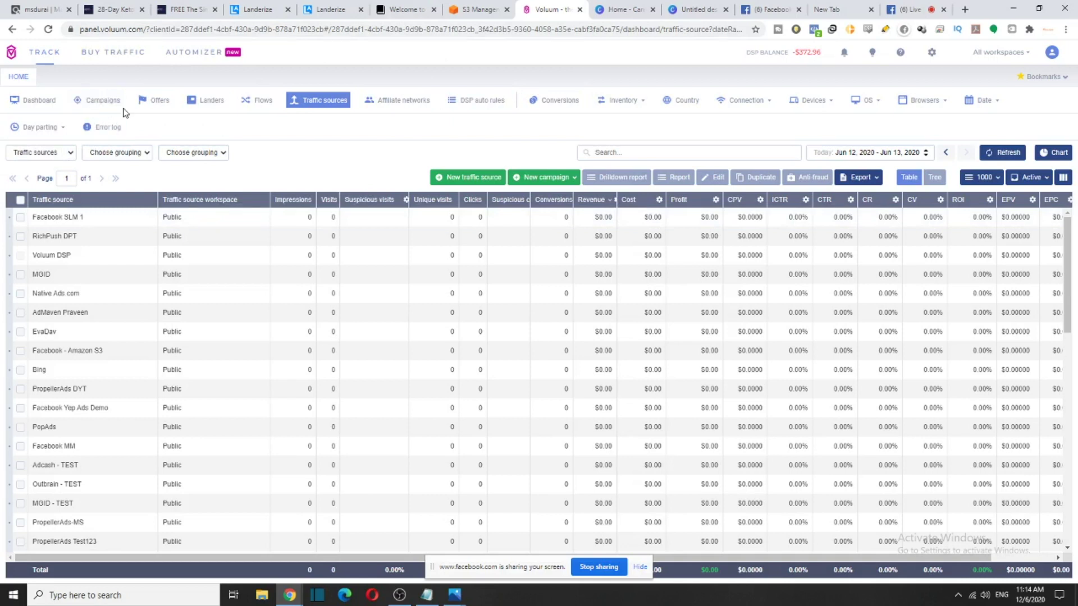
{"action": "left_click", "coordinate": [50, 7]}
{"action": "left_click", "coordinate": [249, 5]}
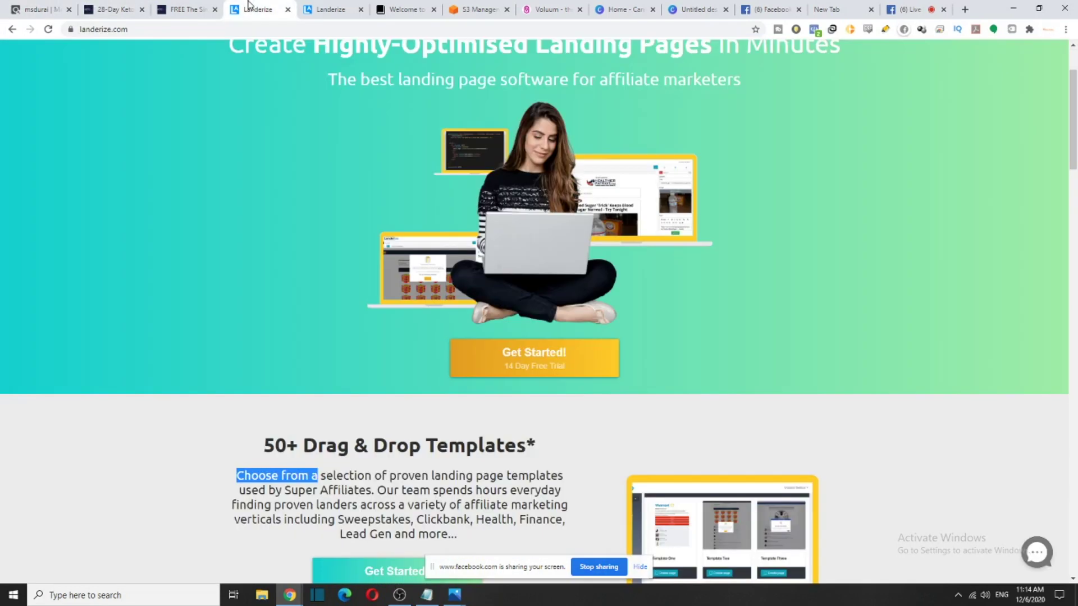
{"action": "left_click", "coordinate": [553, 8]}
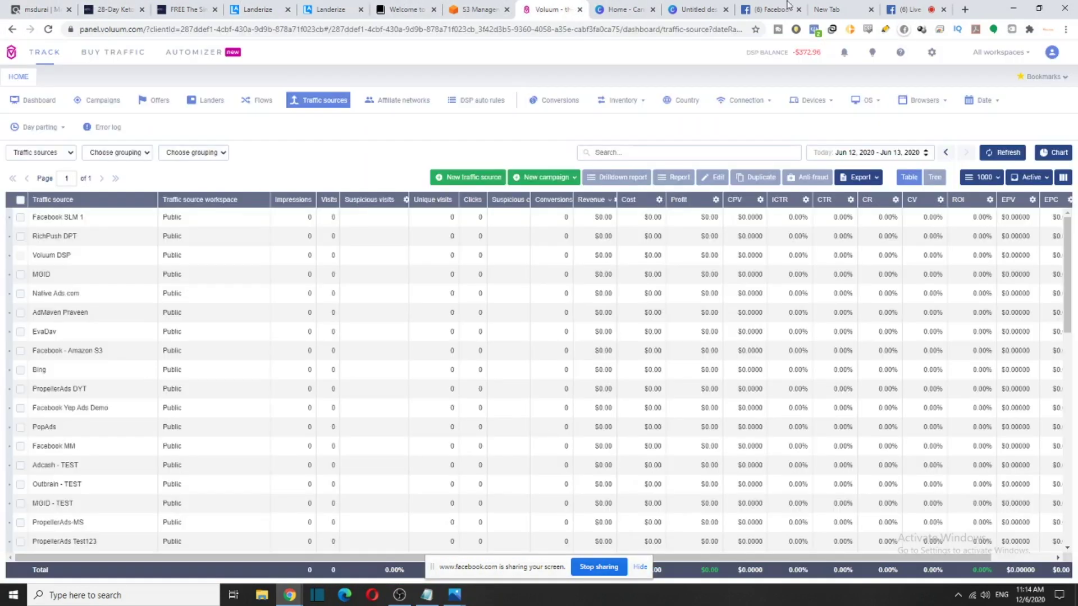
{"action": "left_click", "coordinate": [748, 5]}
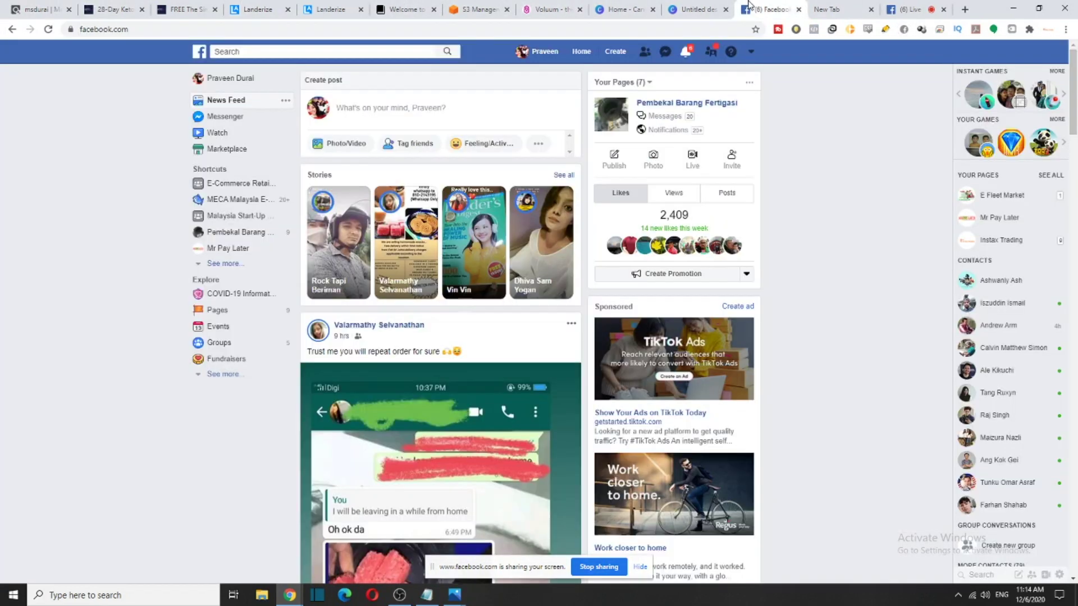
{"action": "left_click", "coordinate": [564, 8]}
{"action": "left_click", "coordinate": [25, 163]}
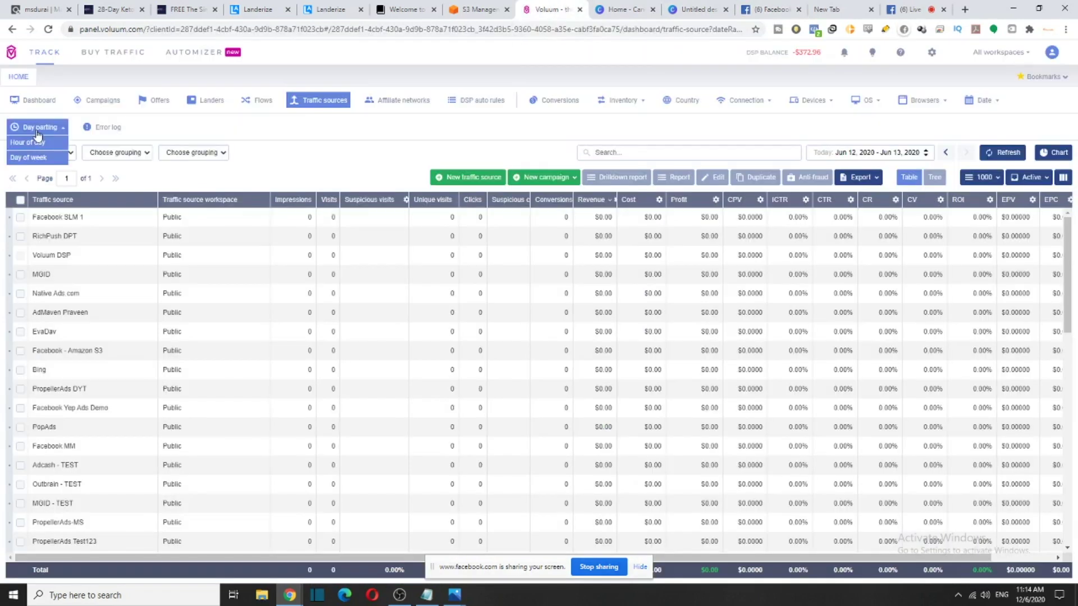
{"action": "left_click", "coordinate": [36, 135]}
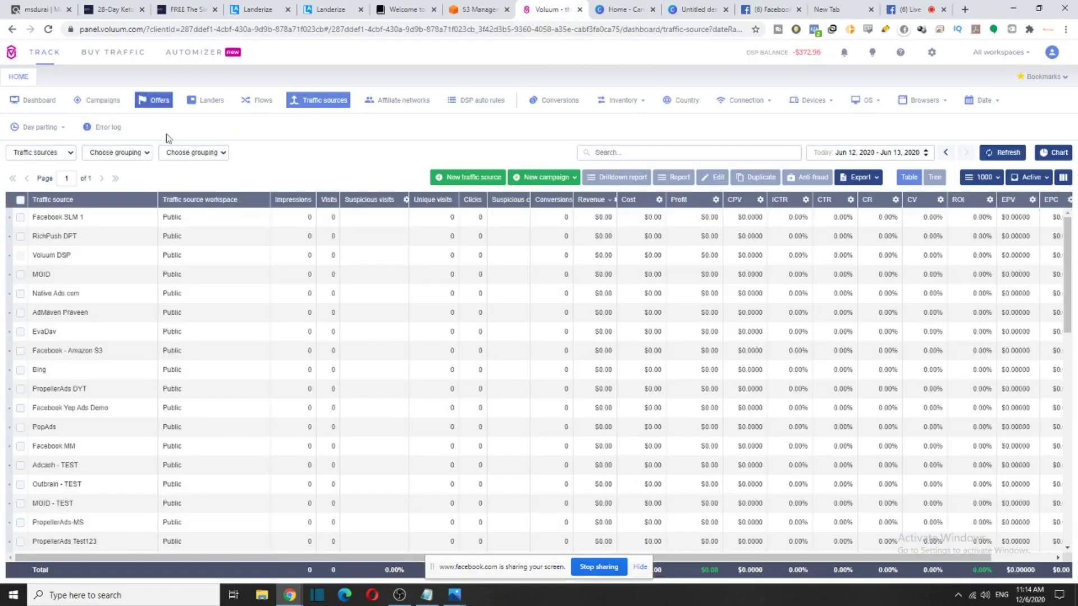
Create a new offer with network ClickBank, country United States and name 28 Keto Diet
{"action": "left_click", "coordinate": [144, 102]}
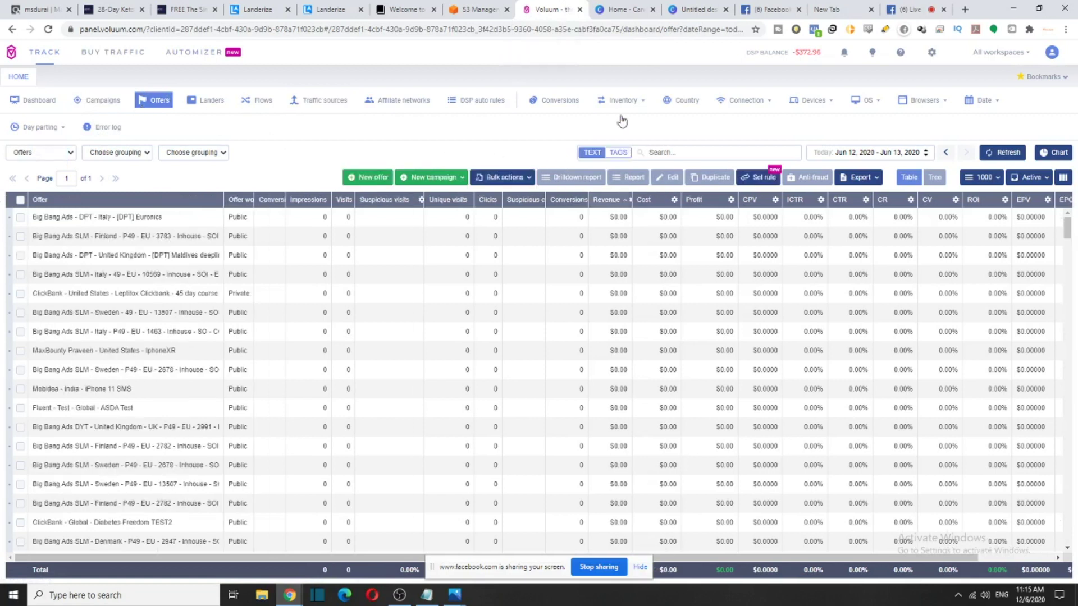
{"action": "left_click", "coordinate": [368, 179]}
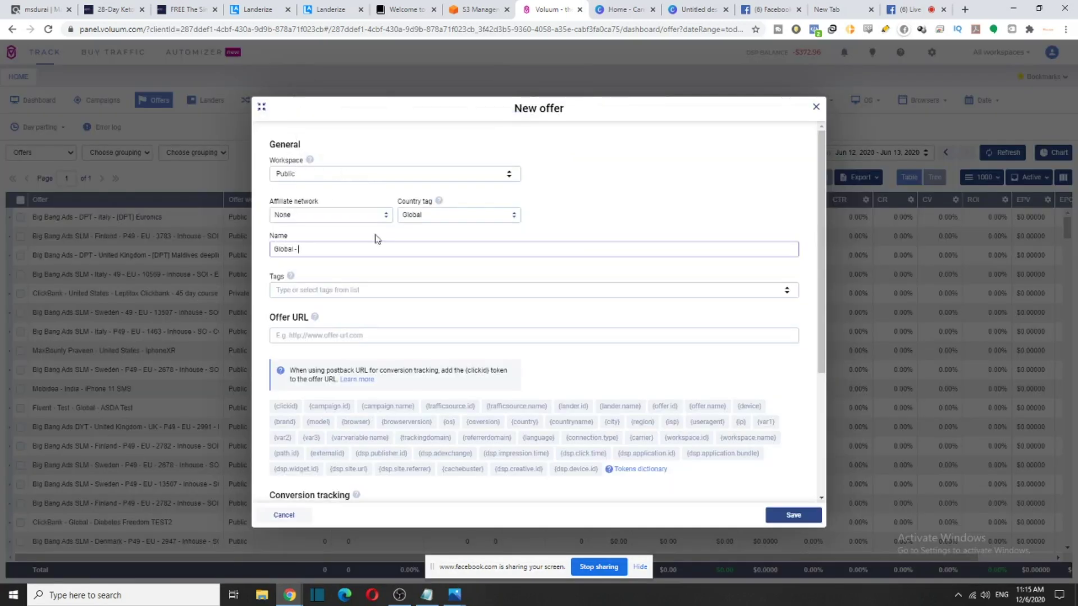
{"action": "left_click", "coordinate": [371, 217]}
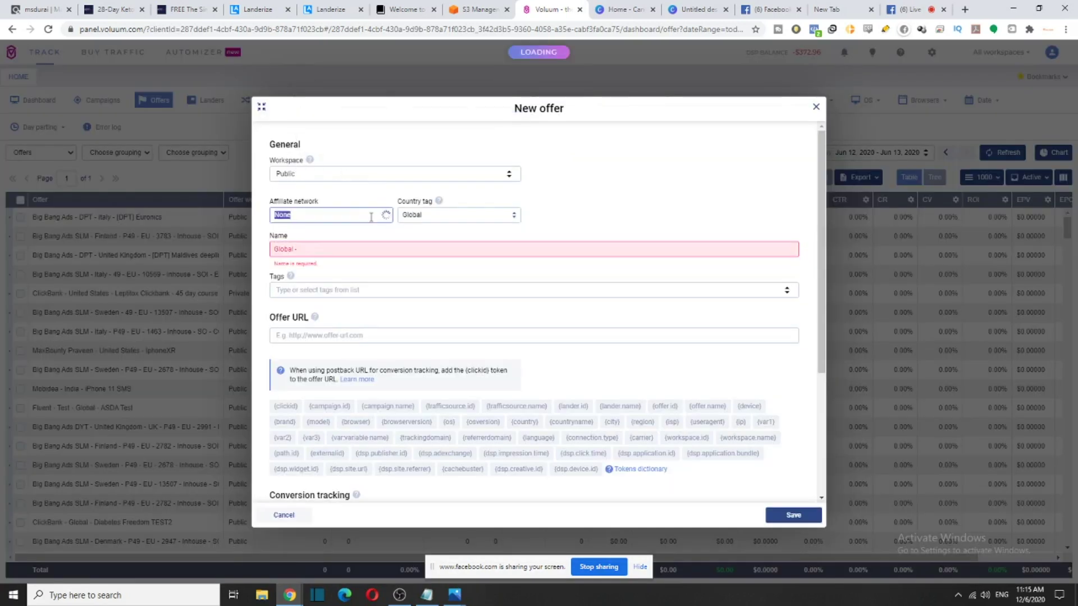
{"action": "type", "text": "click"}
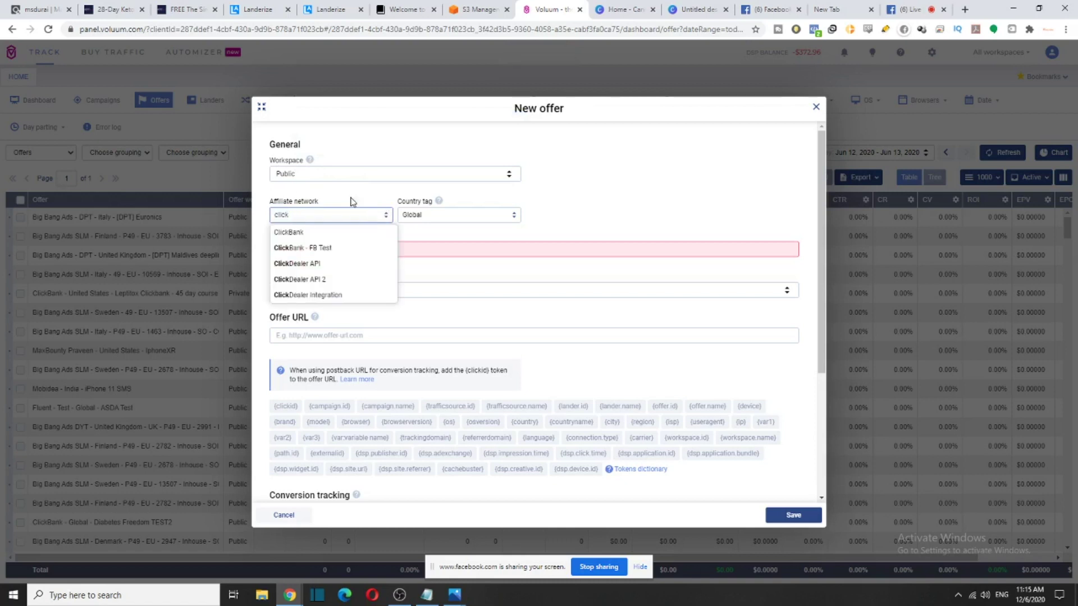
{"action": "left_click", "coordinate": [330, 233]}
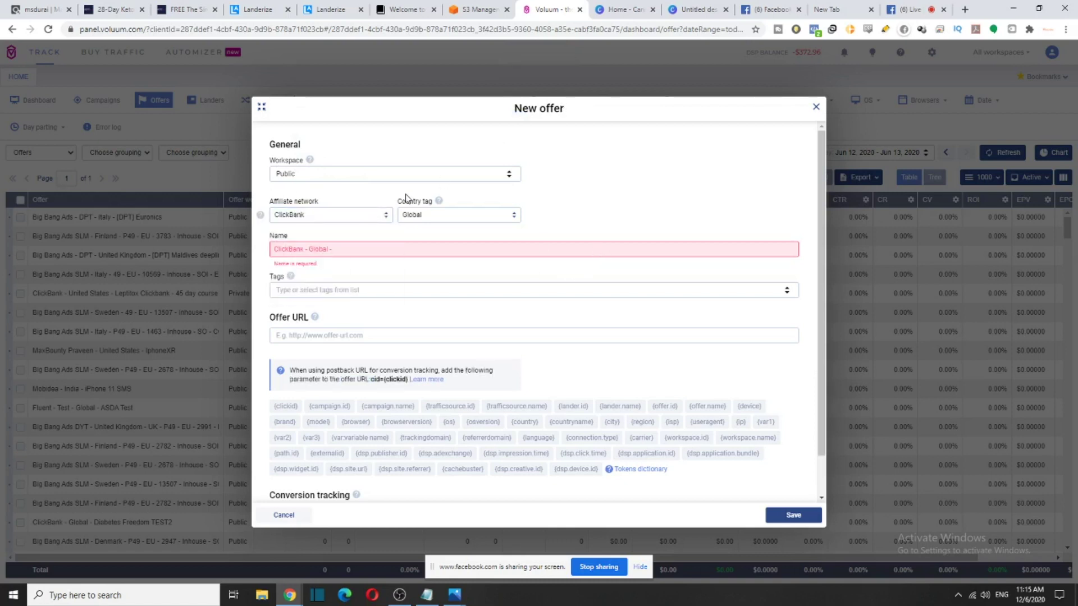
{"action": "left_click_drag", "start_coordinate": [398, 205], "coordinate": [438, 208]}
{"action": "left_click", "coordinate": [426, 217]}
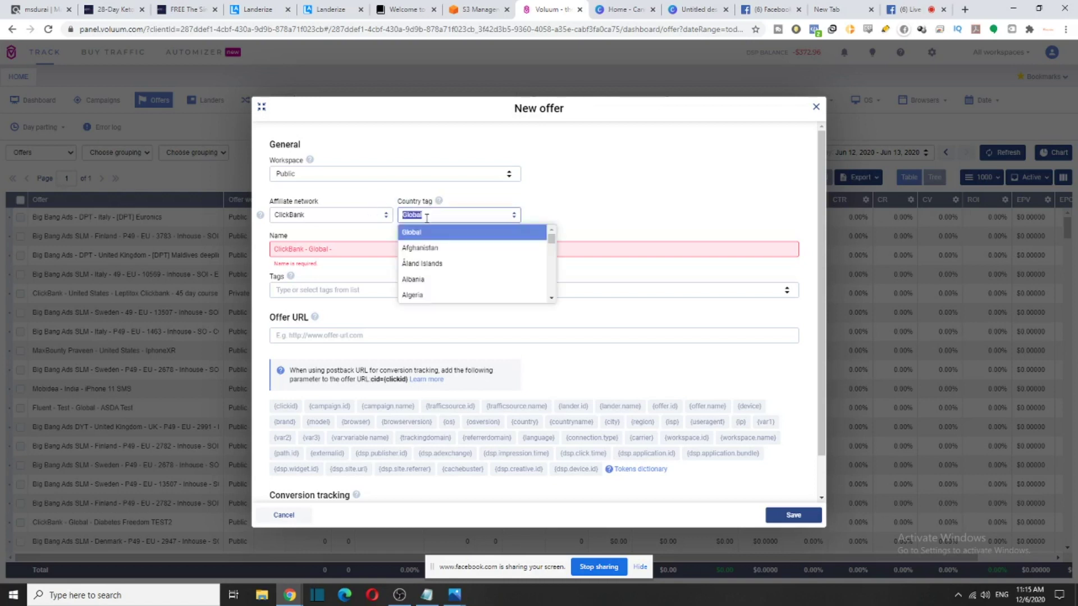
{"action": "type", "text": "unit"}
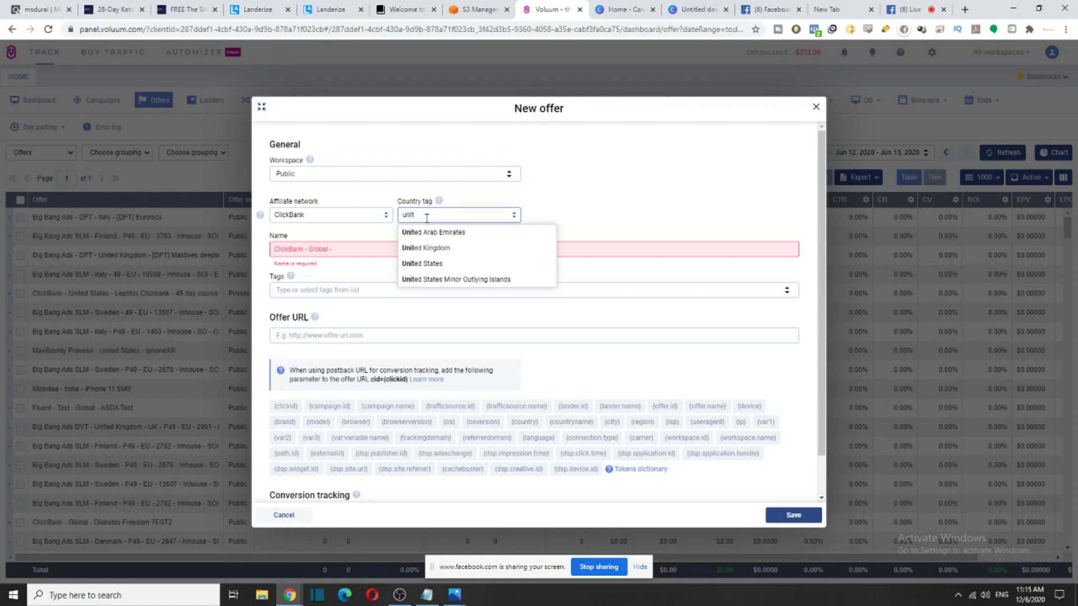
{"action": "left_click", "coordinate": [439, 264]}
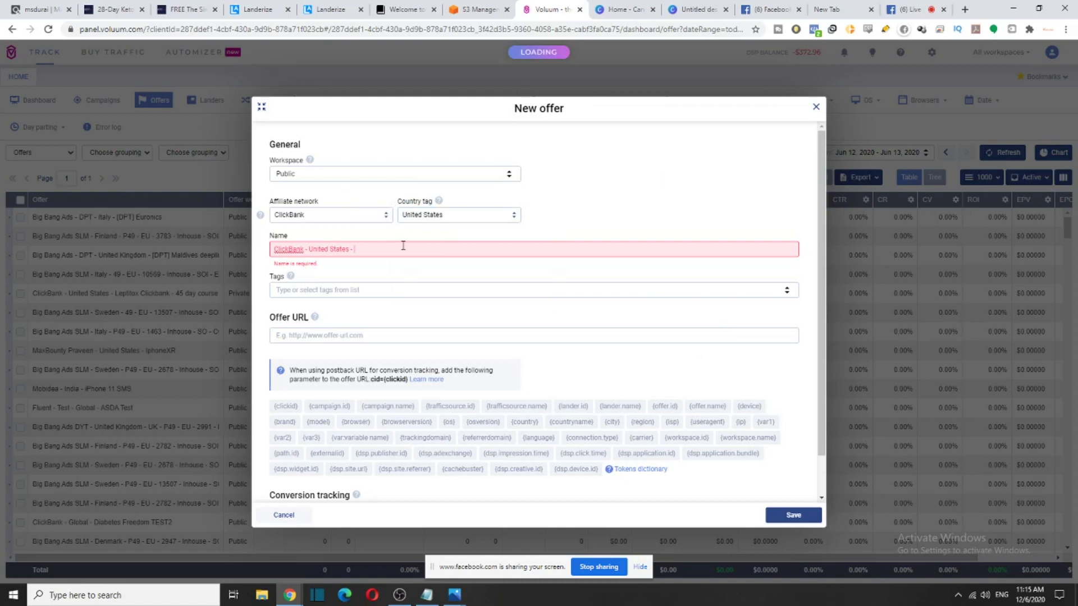
{"action": "type", "text": "28"}
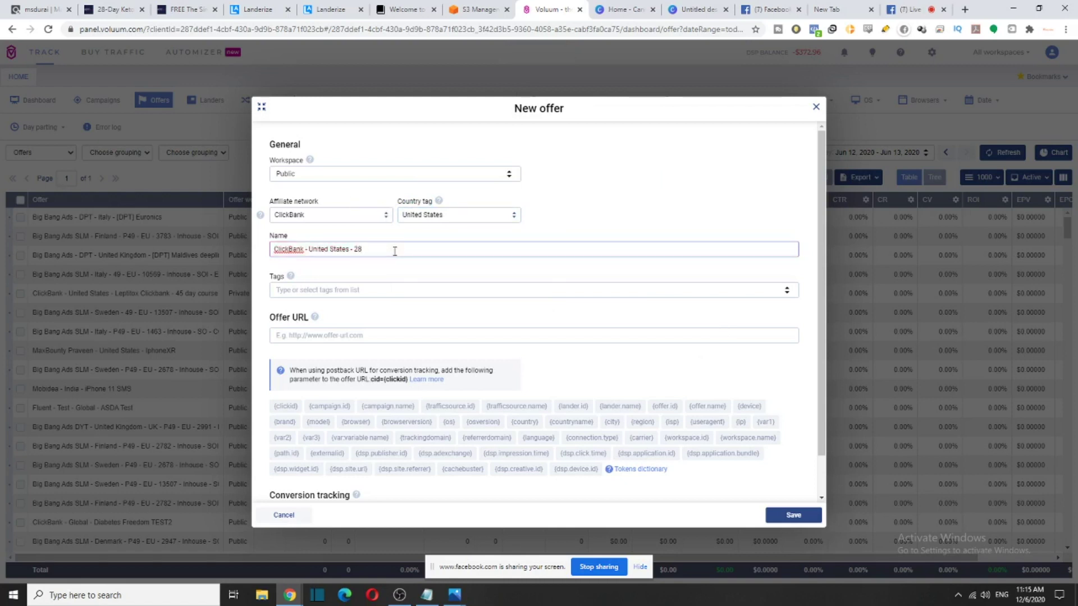
{"action": "type", "text": " Keto Diet"}
{"action": "key", "text": "Tab"}
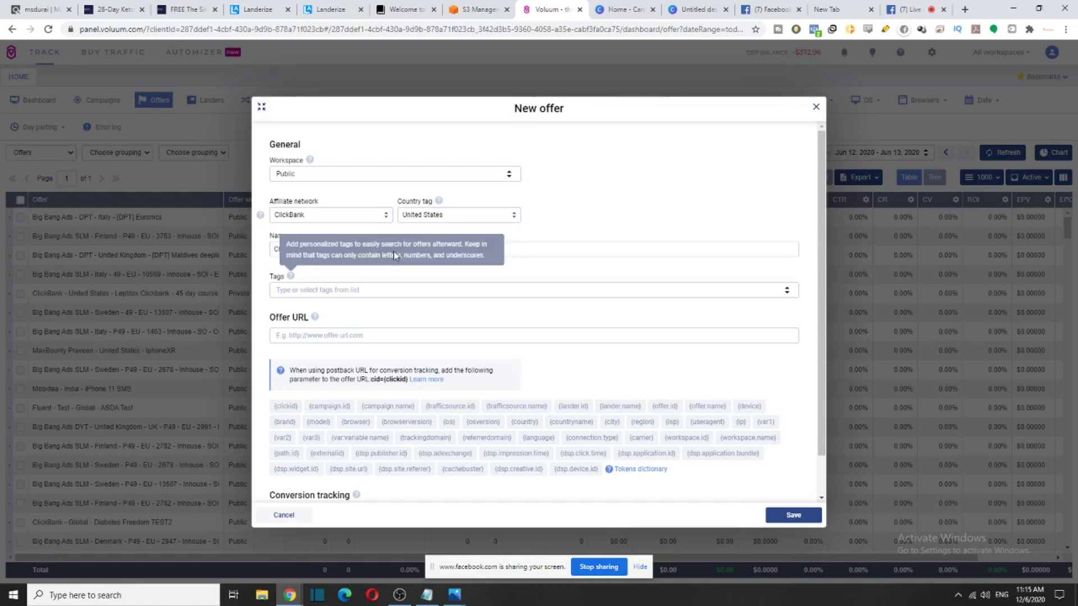
Paste the HopLink as offer URL, append cid={clickid}, and save the offer
{"action": "left_click", "coordinate": [307, 335]}
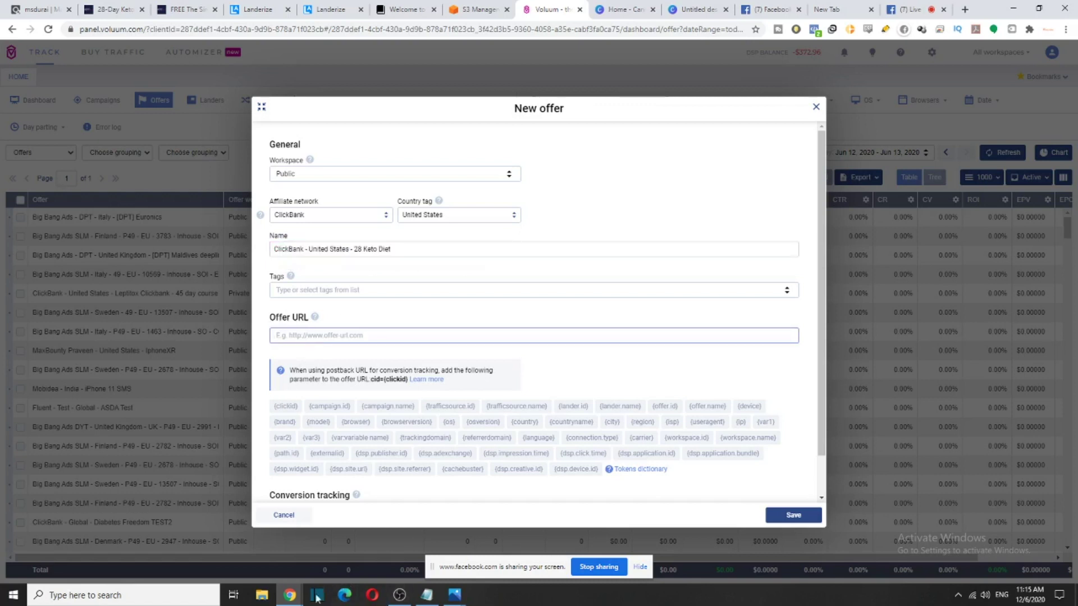
{"action": "mouse_move", "coordinate": [293, 602]}
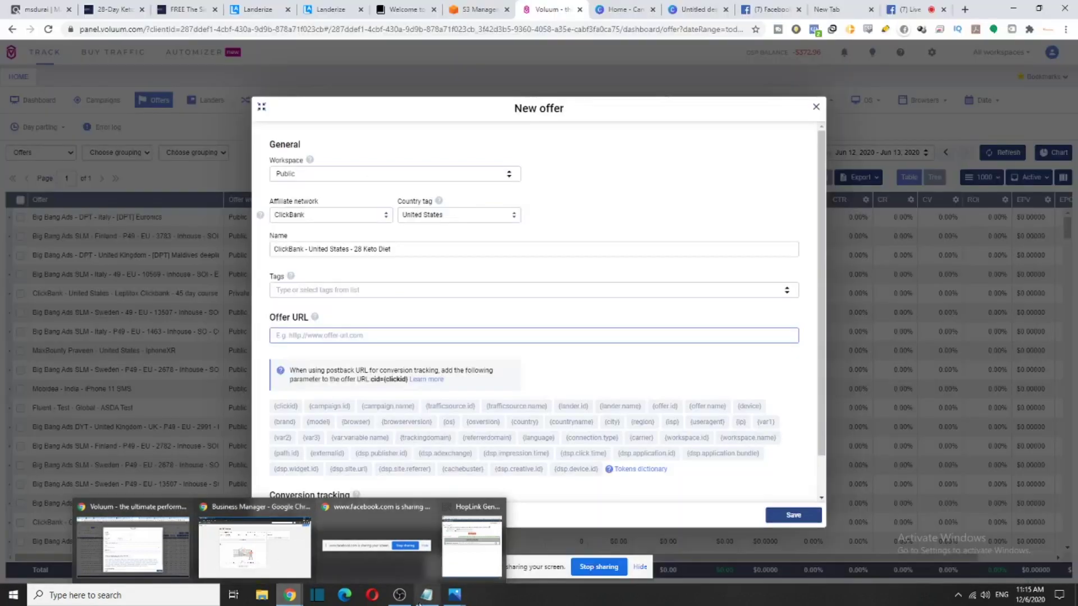
{"action": "left_click", "coordinate": [427, 544]}
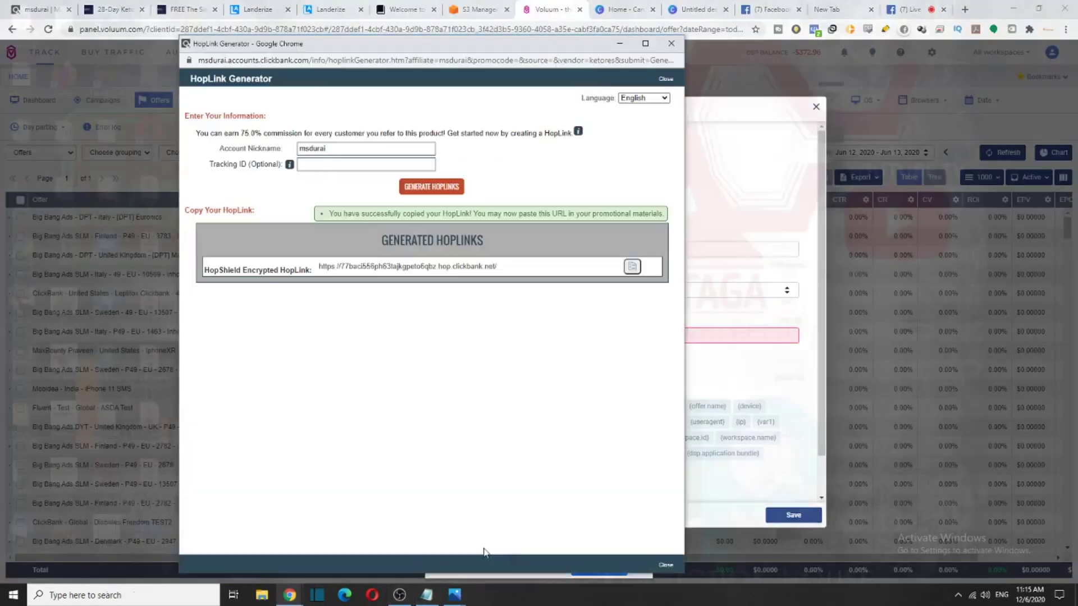
{"action": "left_click", "coordinate": [741, 311]}
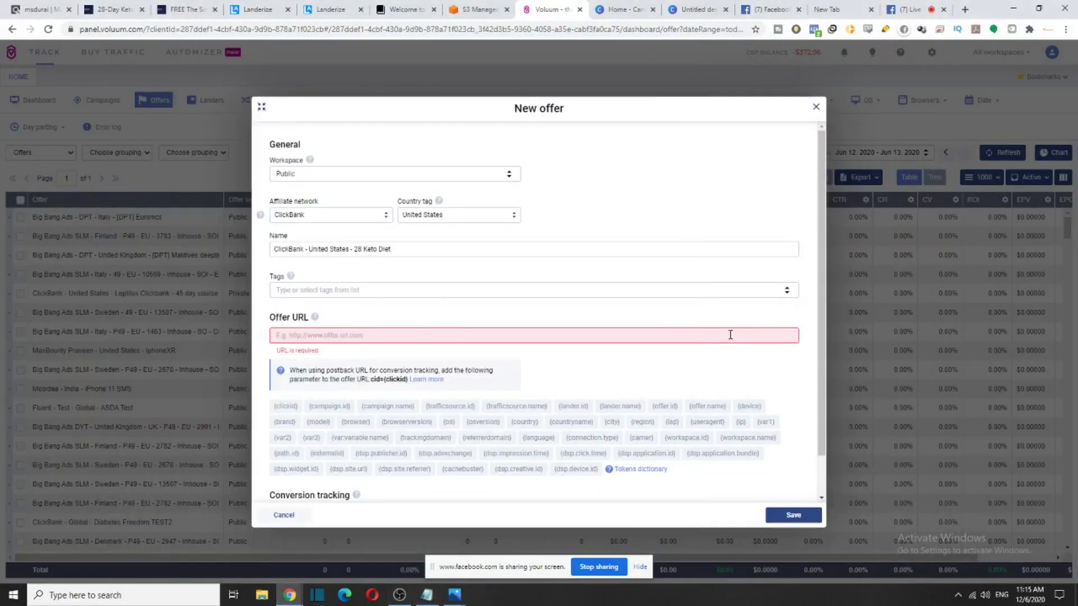
{"action": "type", "text": "https://77baci556ph63tajkgpeto6qbz.hop.clickbank.net/"}
{"action": "scroll", "coordinate": [565, 367], "scroll_direction": "down", "scroll_amount": 2}
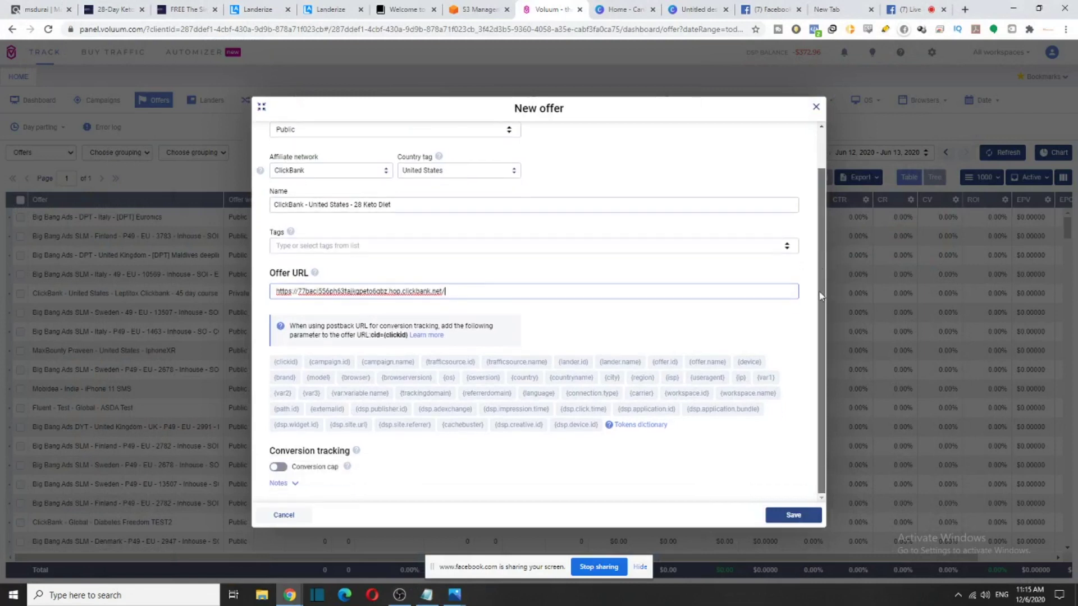
{"action": "left_click_drag", "start_coordinate": [371, 336], "coordinate": [402, 334]}
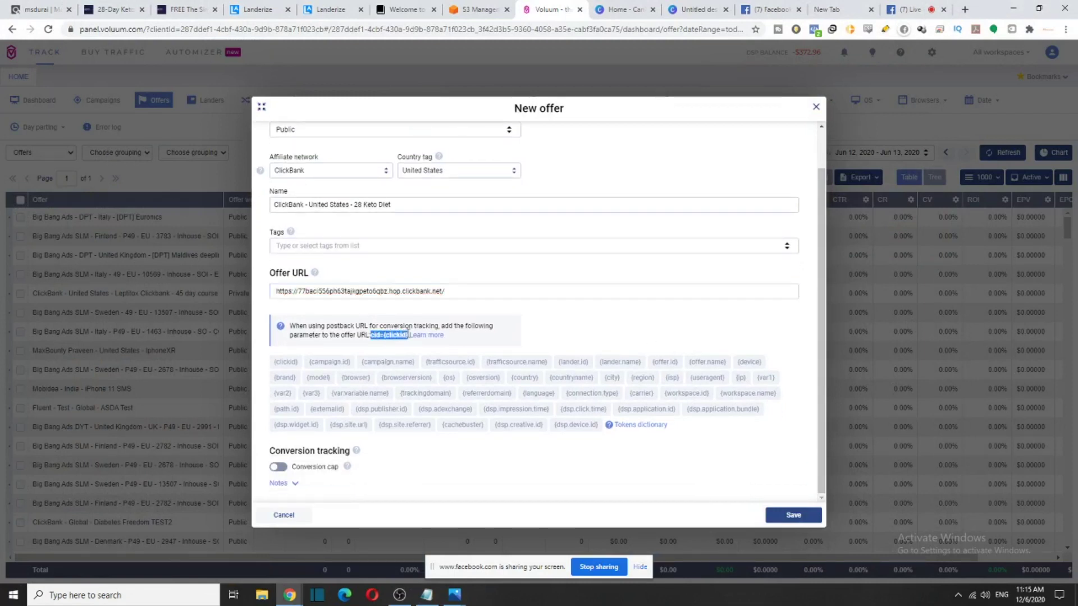
{"action": "left_click", "coordinate": [488, 290]}
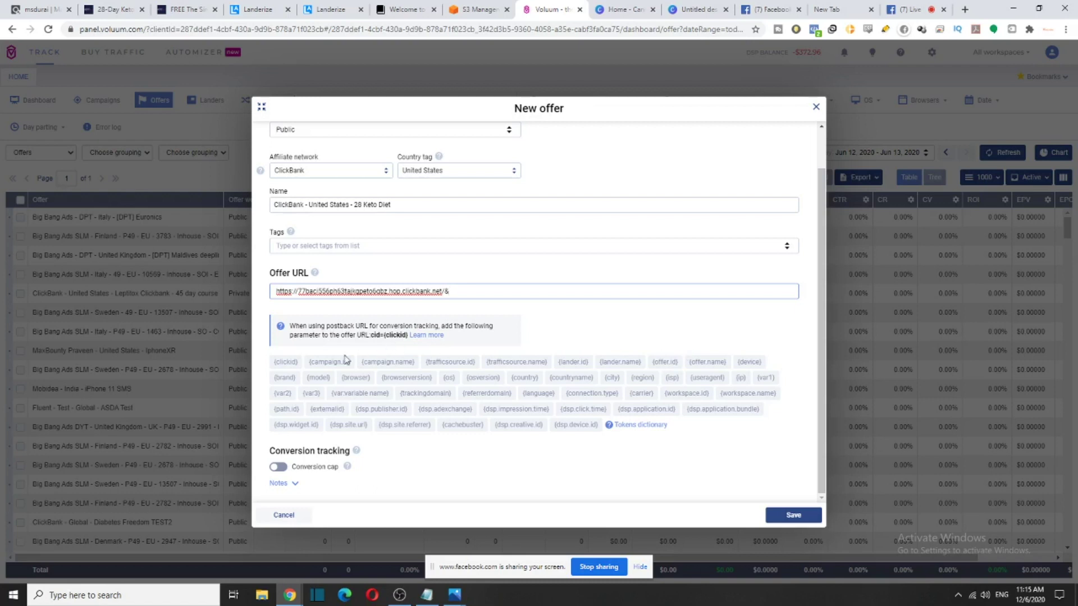
{"action": "key", "text": "ctrl+v"}
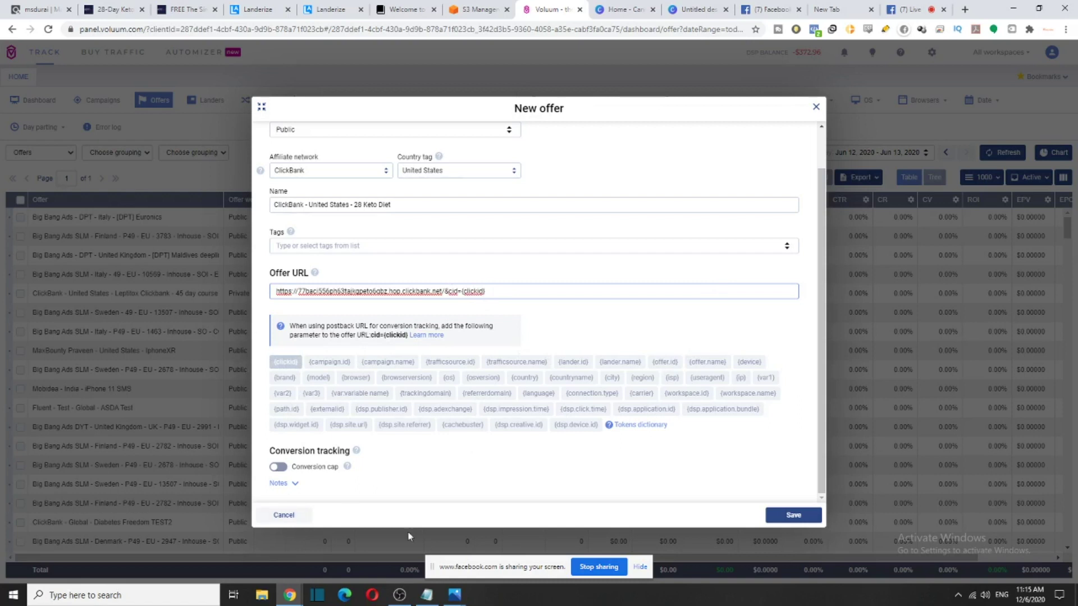
{"action": "scroll", "coordinate": [327, 242], "scroll_direction": "up", "scroll_amount": 1}
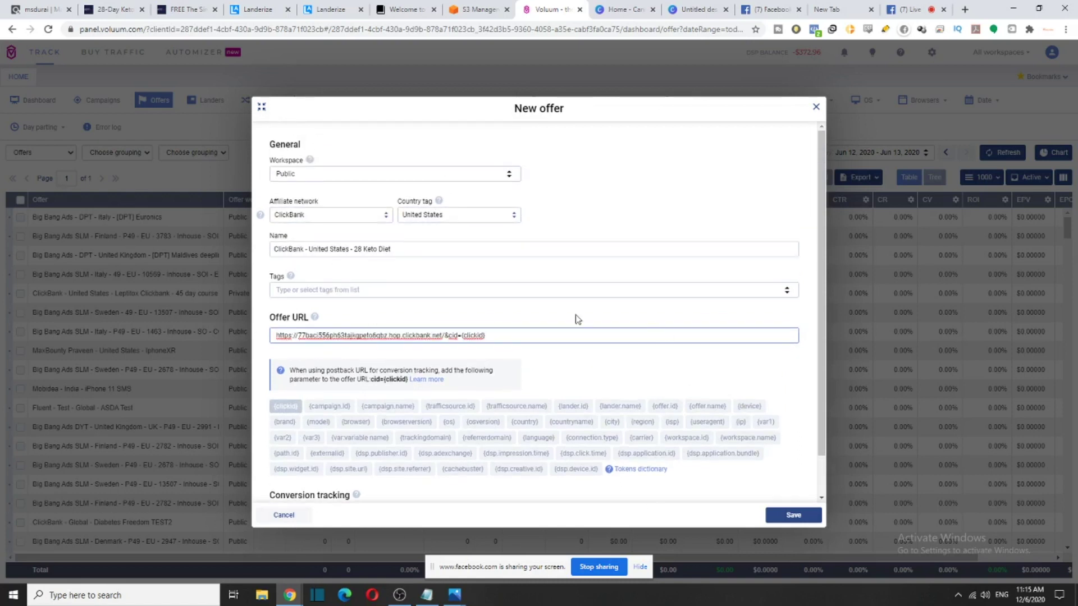
{"action": "left_click", "coordinate": [794, 515]}
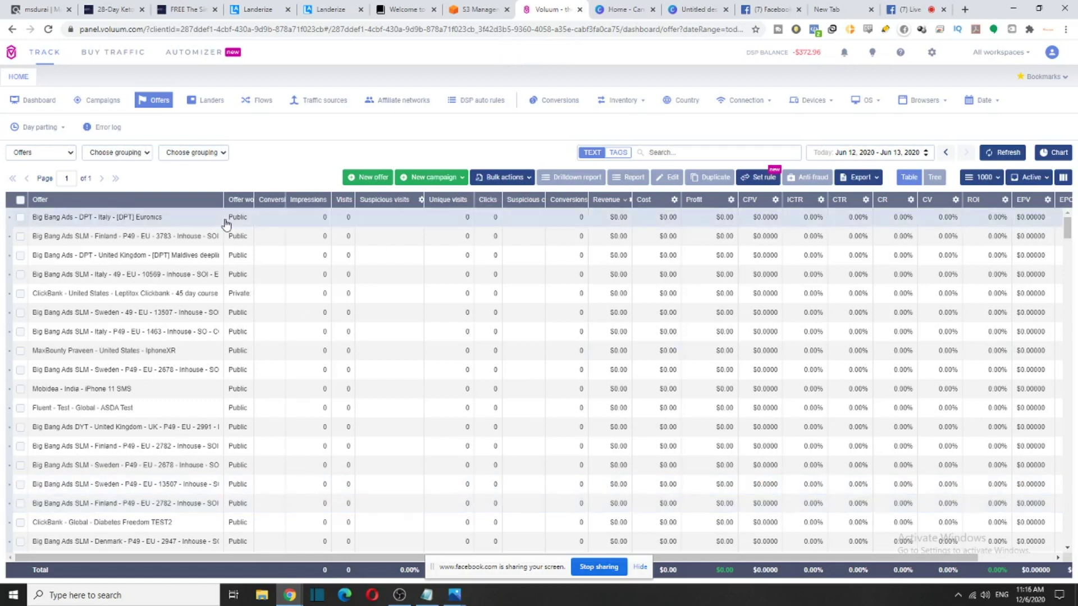
Create a new lander tagged United States and named United States - 28 Keto Diet
{"action": "left_click", "coordinate": [204, 101]}
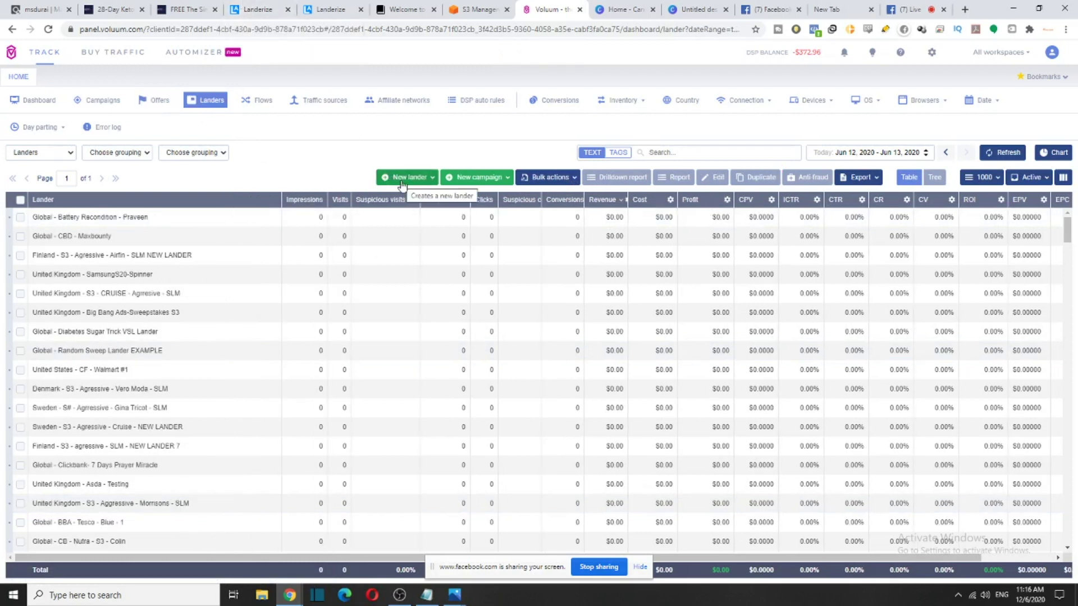
{"action": "left_click", "coordinate": [402, 179]}
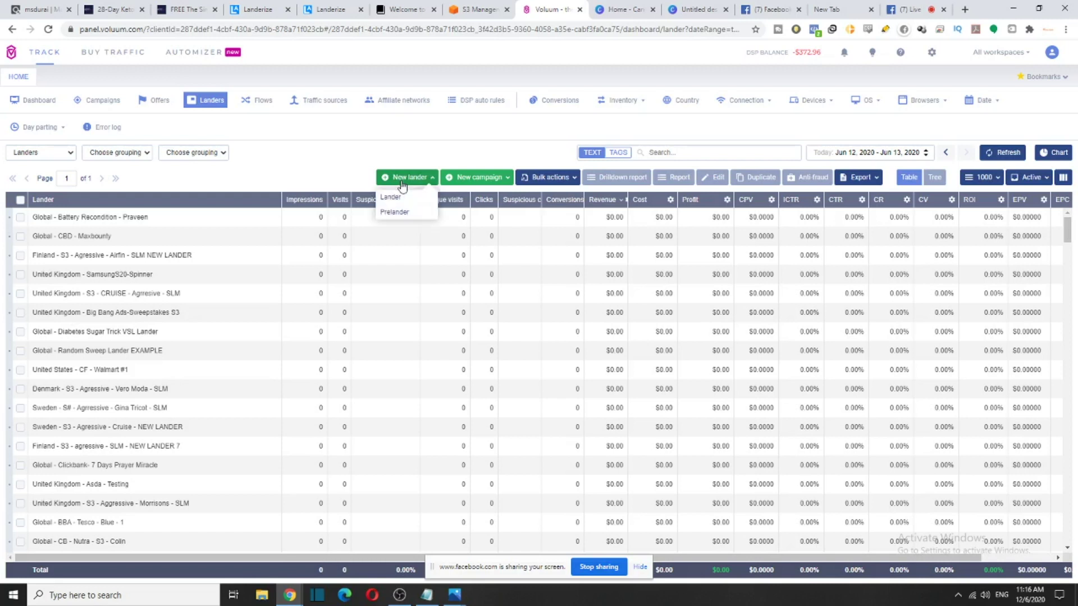
{"action": "left_click", "coordinate": [433, 200]}
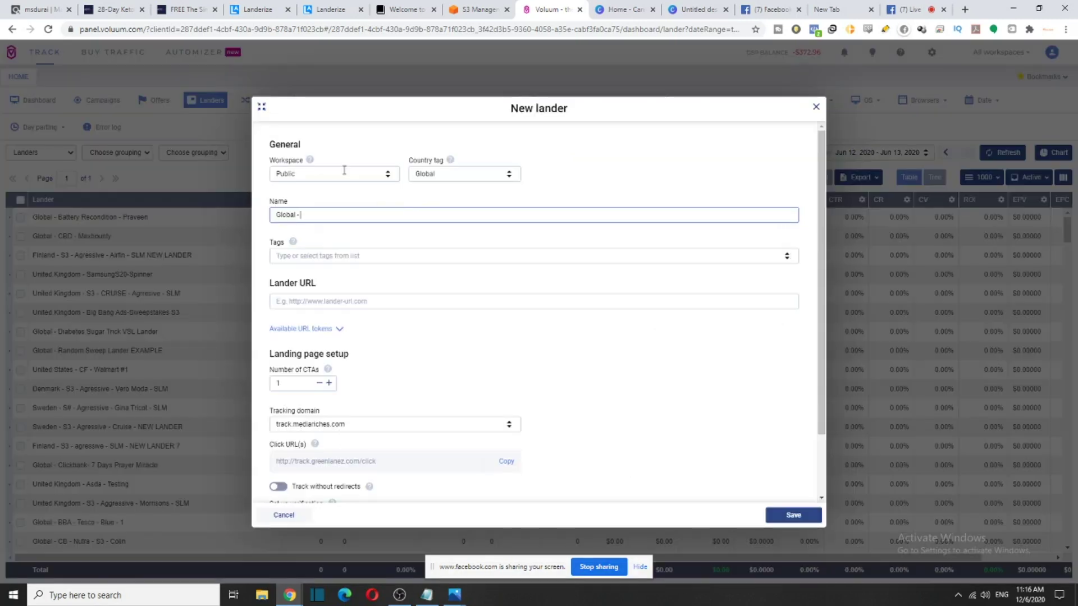
{"action": "left_click", "coordinate": [344, 170]}
{"action": "left_click", "coordinate": [457, 177]}
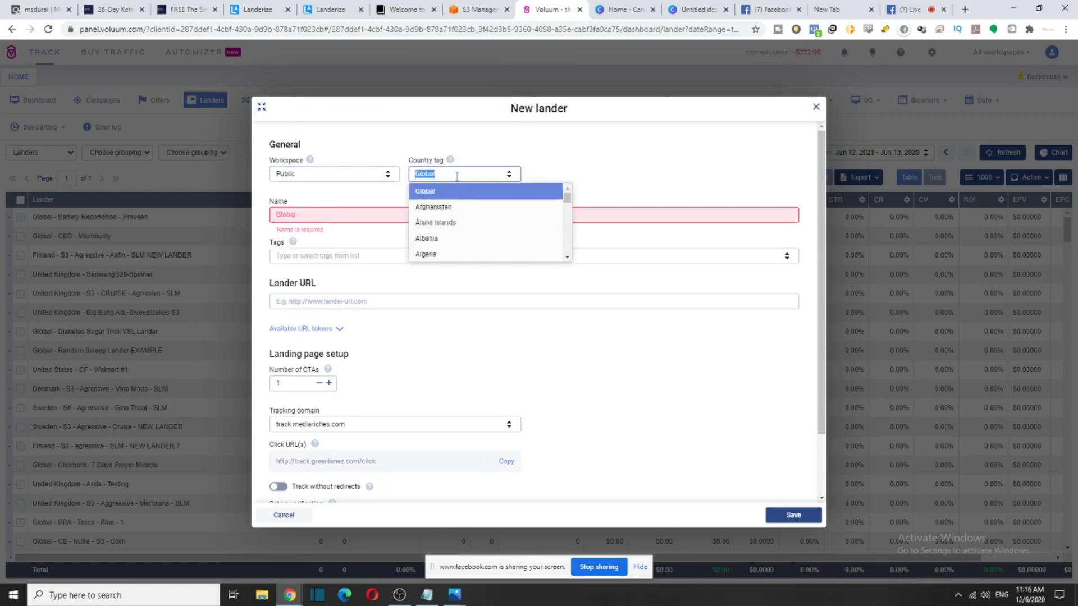
{"action": "type", "text": "united"}
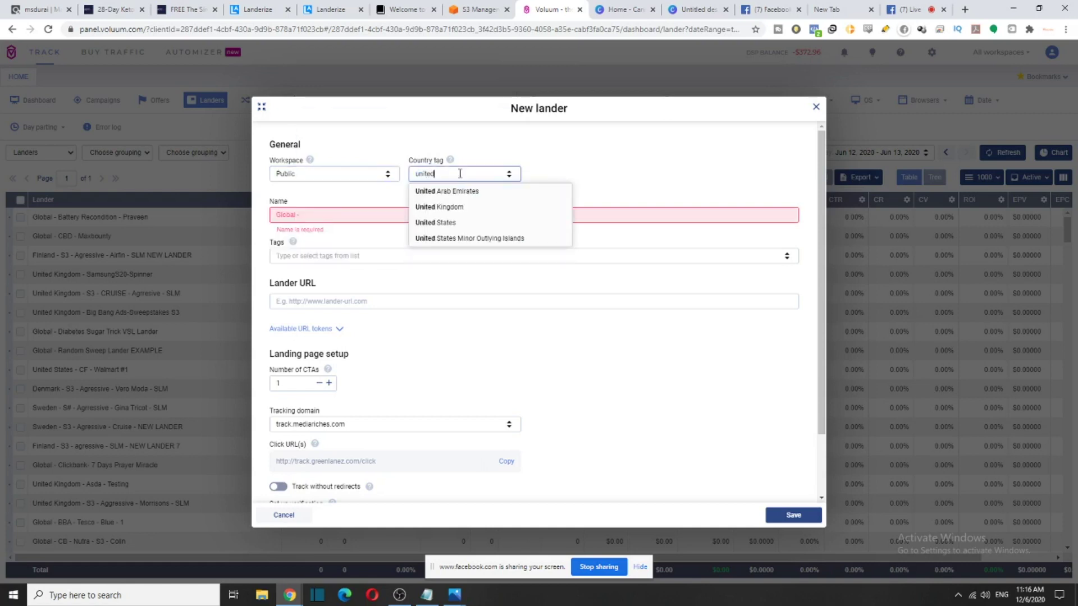
{"action": "left_click", "coordinate": [438, 223]}
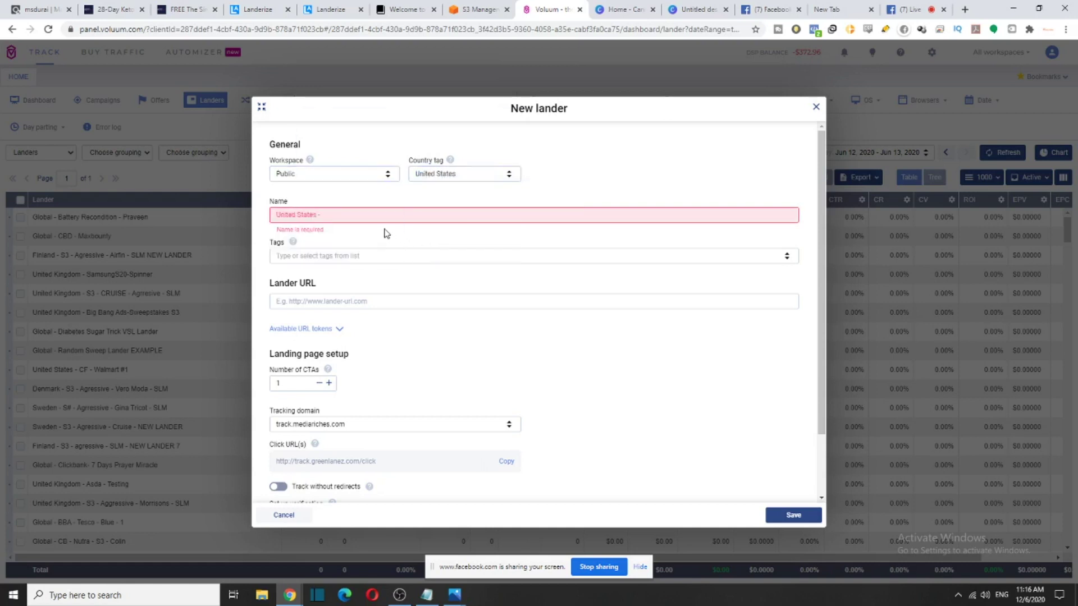
{"action": "left_click", "coordinate": [357, 223]}
{"action": "type", "text": "28 Keto Diet"}
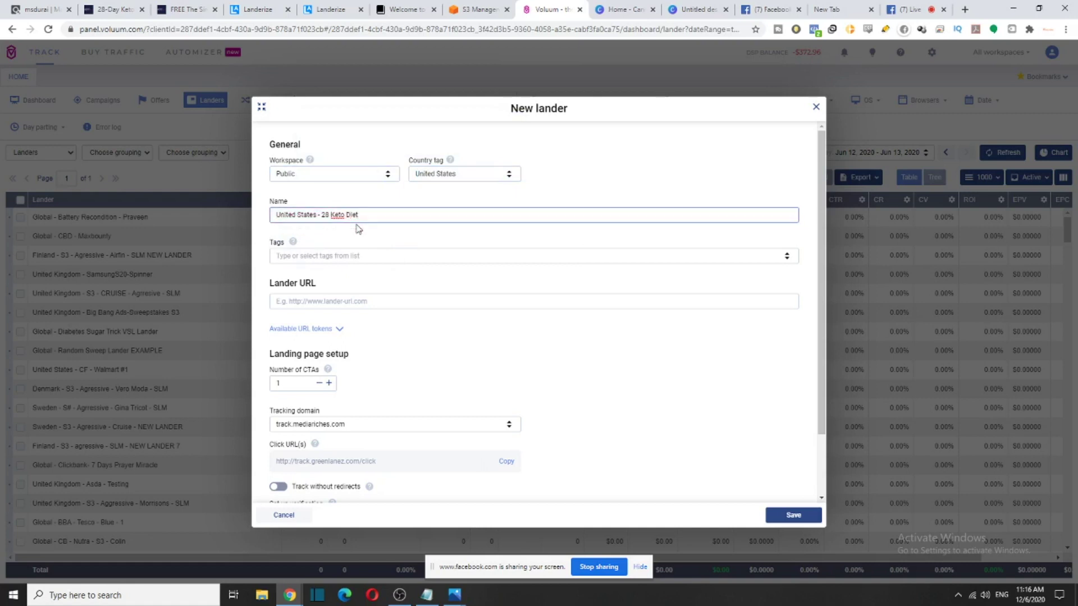
{"action": "left_click", "coordinate": [315, 303]}
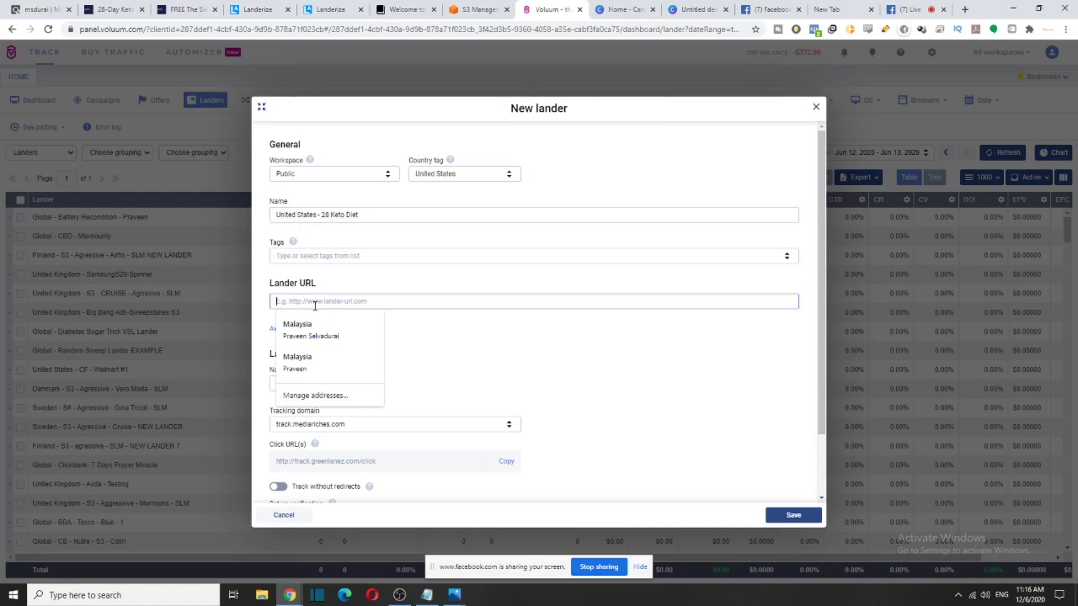
{"action": "type", "text": "ht"}
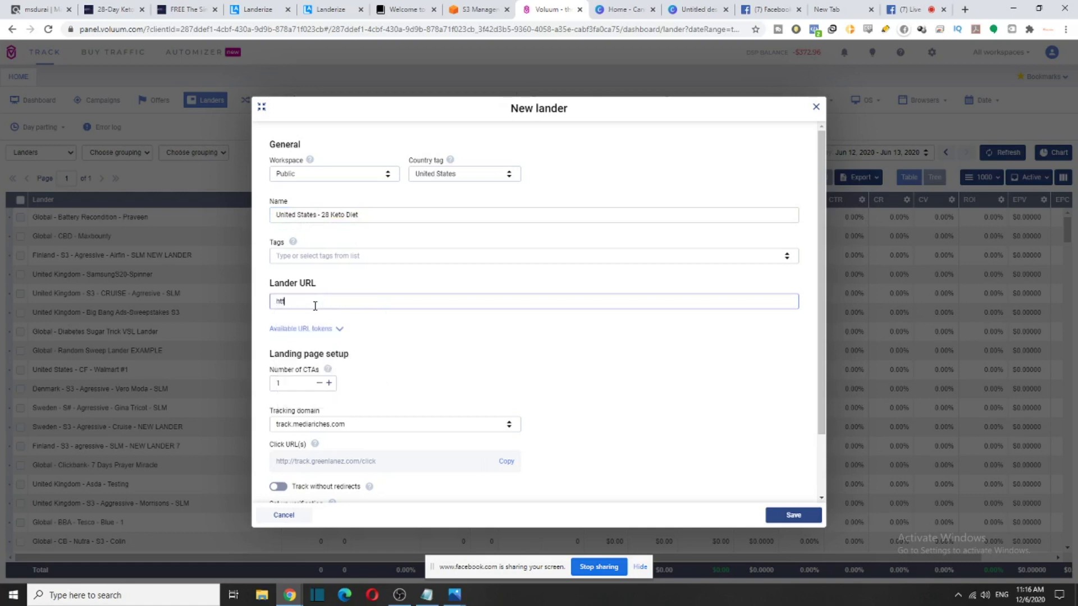
{"action": "type", "text": "tps://"}
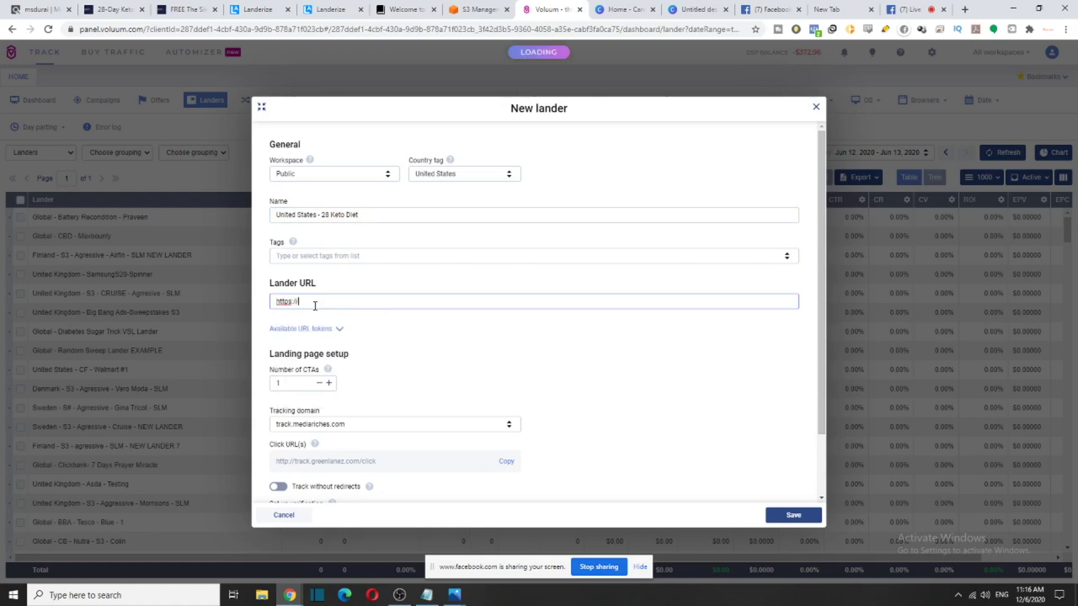
{"action": "left_click_drag", "start_coordinate": [315, 301], "coordinate": [255, 310]}
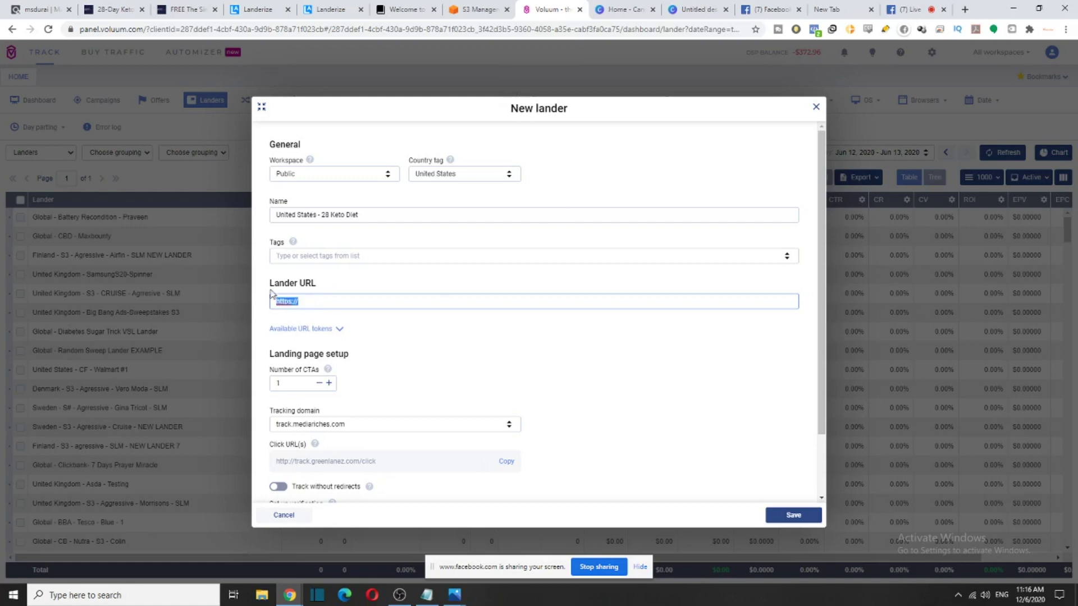
{"action": "left_click", "coordinate": [312, 301]}
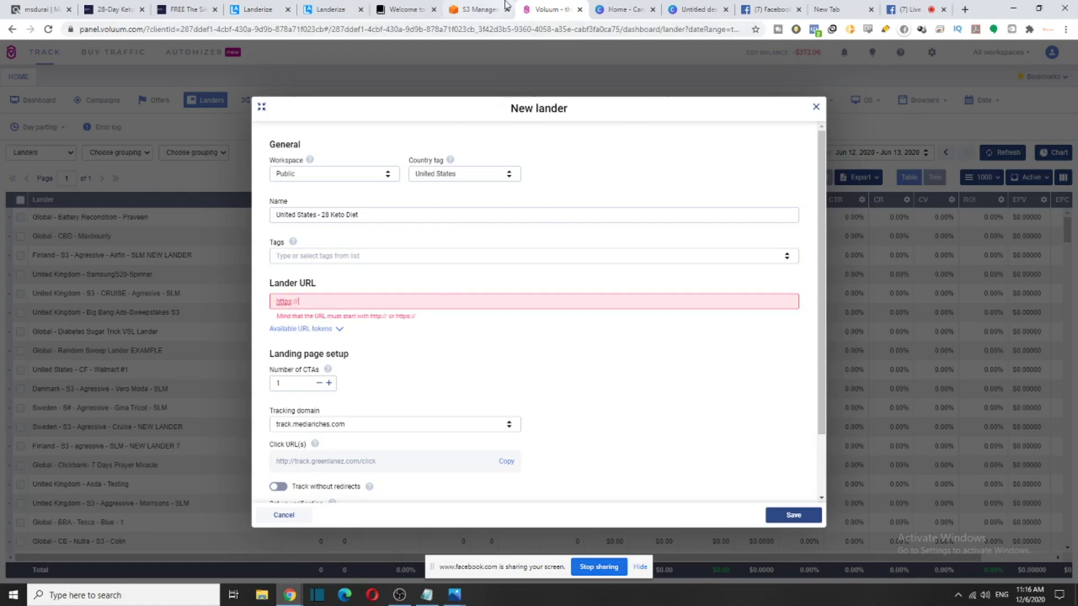
{"action": "left_click", "coordinate": [481, 9]}
{"action": "left_click", "coordinate": [149, 80]}
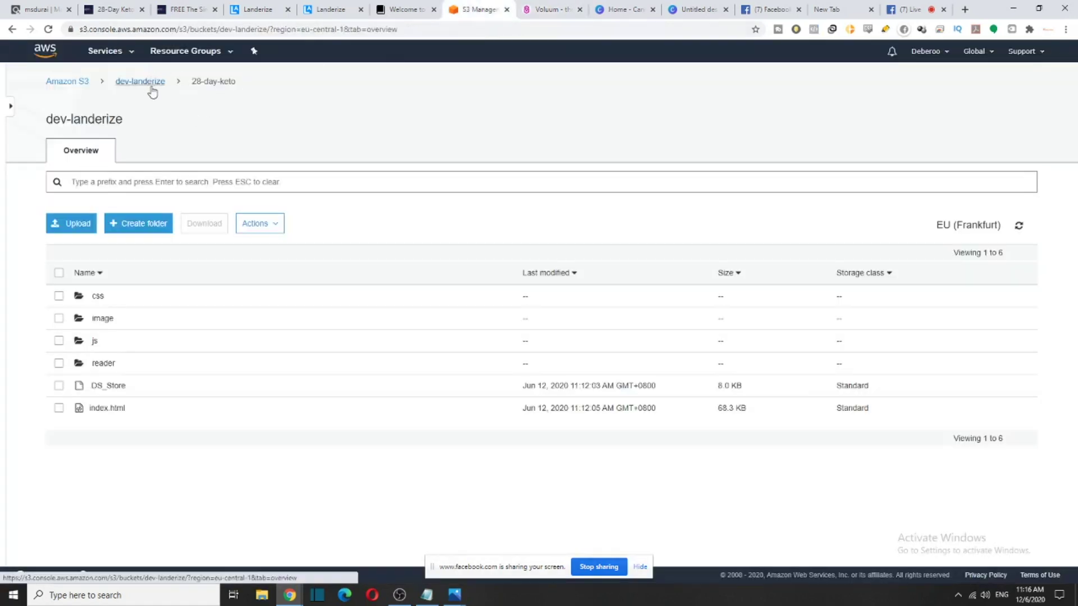
{"action": "triple_click", "coordinate": [148, 79]}
{"action": "key", "text": "ctrl+c"}
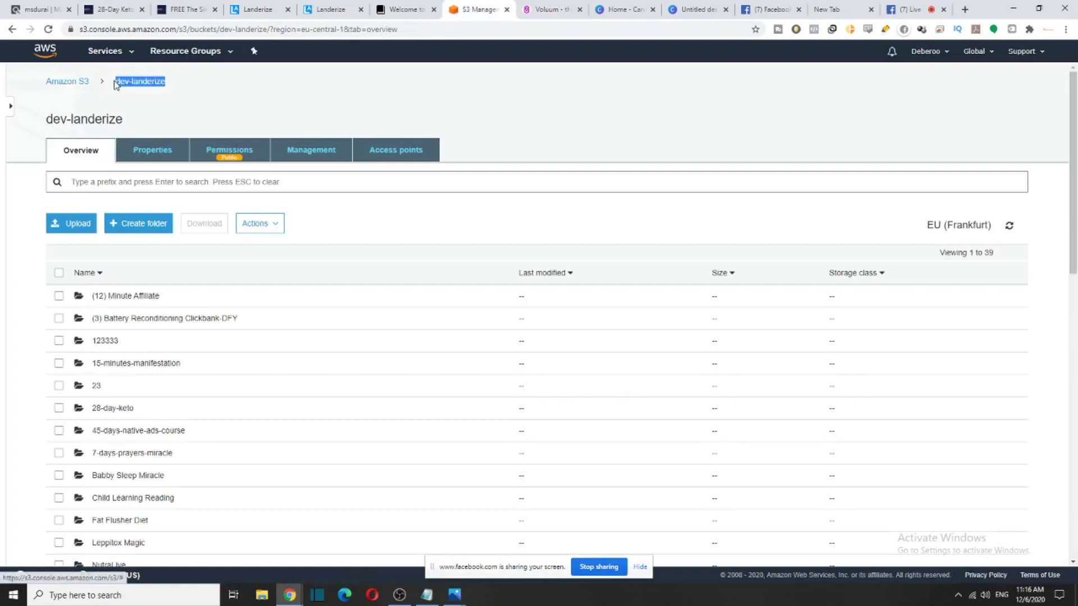
{"action": "left_click", "coordinate": [556, 9]}
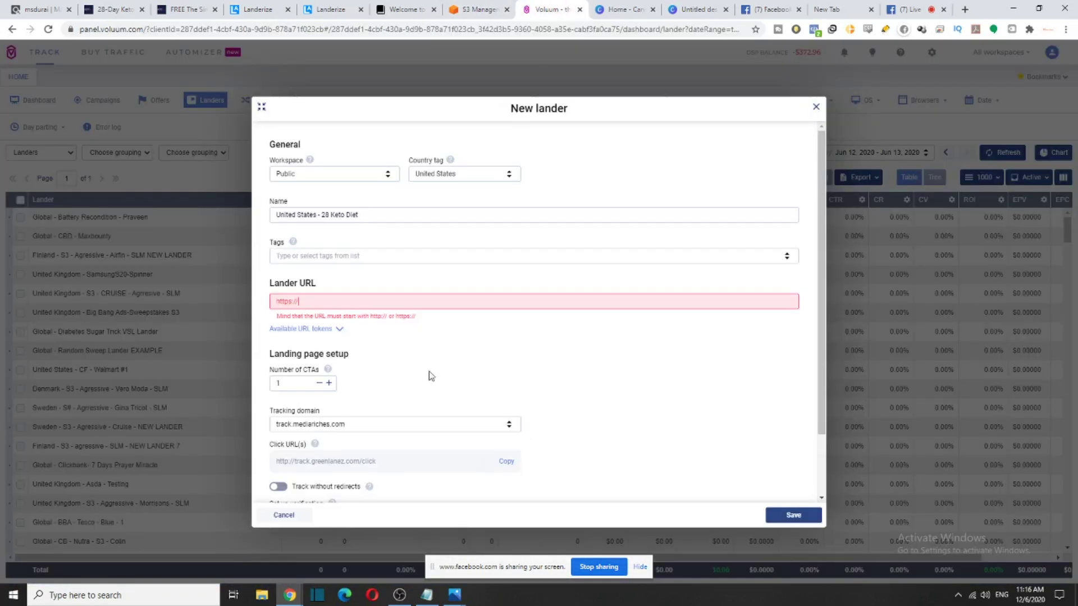
{"action": "key", "text": "ctrl+v"}
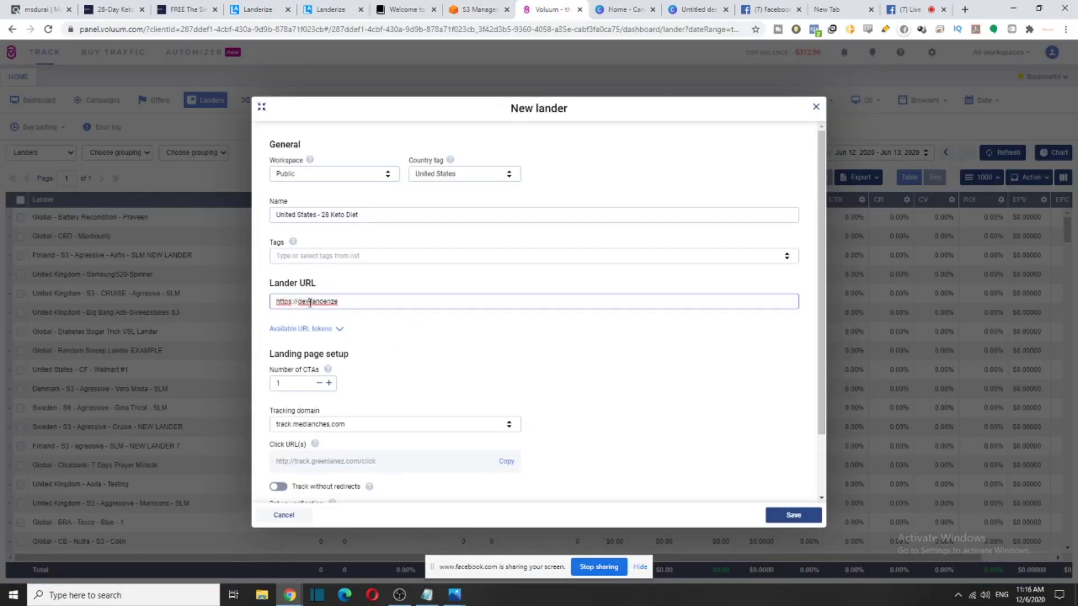
{"action": "key", "text": "BackSpace"}
{"action": "left_click", "coordinate": [349, 304]}
Append the 28-day-keto folder name from S3 to the lander URL
{"action": "left_click", "coordinate": [489, 9]}
{"action": "scroll", "coordinate": [124, 373], "scroll_direction": "down", "scroll_amount": 1}
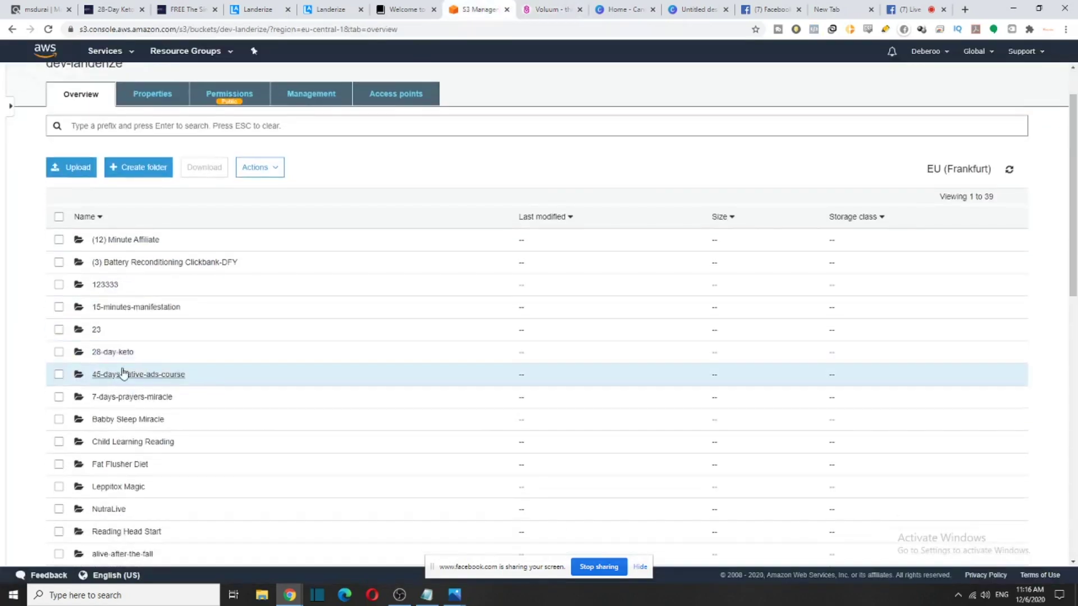
{"action": "left_click", "coordinate": [115, 352]}
{"action": "left_click_drag", "start_coordinate": [247, 83], "coordinate": [189, 82]}
{"action": "key", "text": "ctrl+c"}
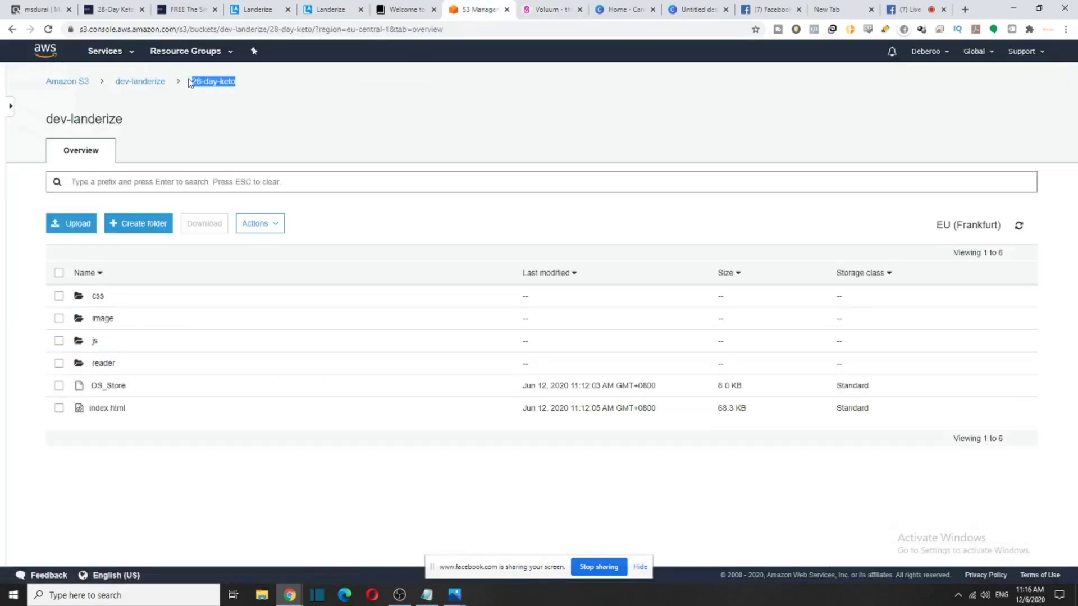
{"action": "left_click", "coordinate": [542, 9]}
{"action": "left_click", "coordinate": [394, 301]}
{"action": "key", "text": "ctrl+v"}
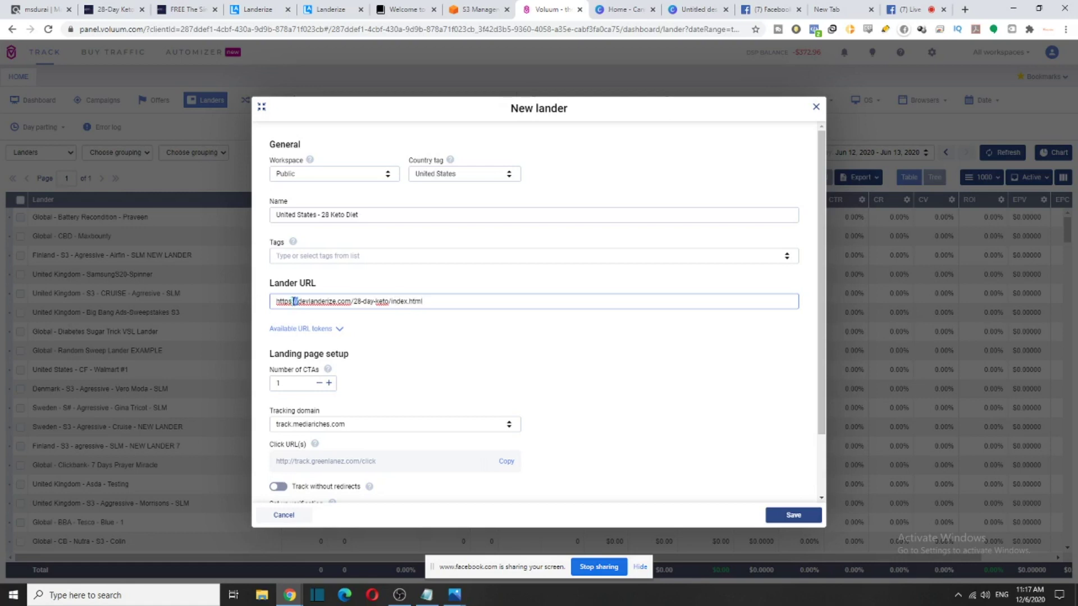
{"action": "left_click_drag", "start_coordinate": [296, 302], "coordinate": [271, 309]}
{"action": "left_click_drag", "start_coordinate": [425, 302], "coordinate": [392, 301]}
{"action": "mouse_move", "coordinate": [296, 301]}
{"action": "left_mouse_down"}
{"action": "mouse_move", "coordinate": [341, 301]}
{"action": "mouse_move", "coordinate": [303, 304]}
{"action": "left_mouse_up"}
{"action": "left_click_drag", "start_coordinate": [391, 301], "coordinate": [344, 305]}
{"action": "left_click_drag", "start_coordinate": [423, 302], "coordinate": [394, 306]}
{"action": "left_click", "coordinate": [461, 15]}
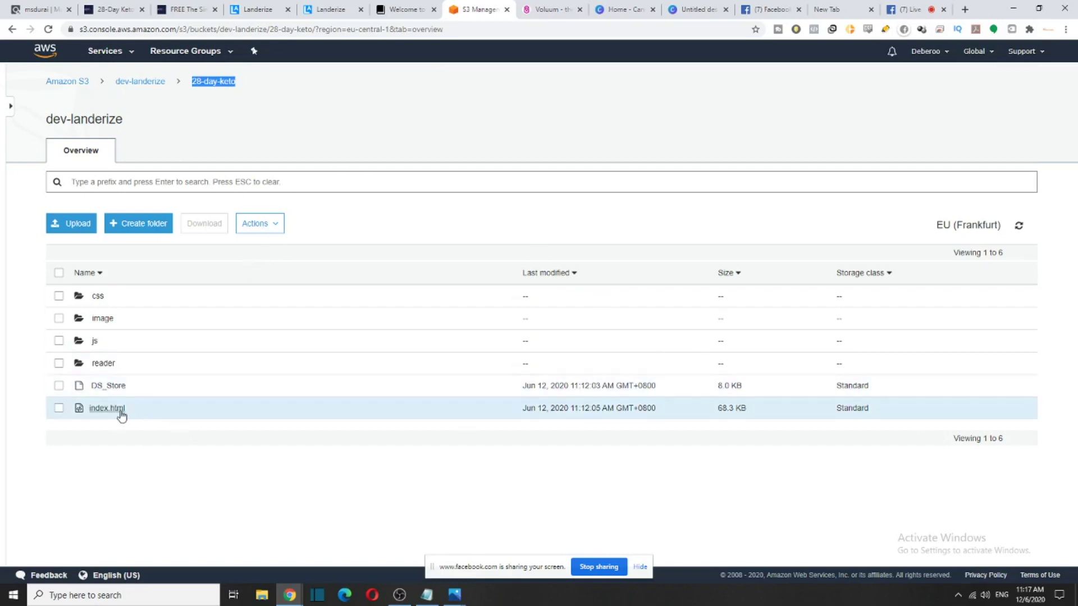
Save the United States - 28 Keto Diet lander
{"action": "left_click", "coordinate": [531, 9]}
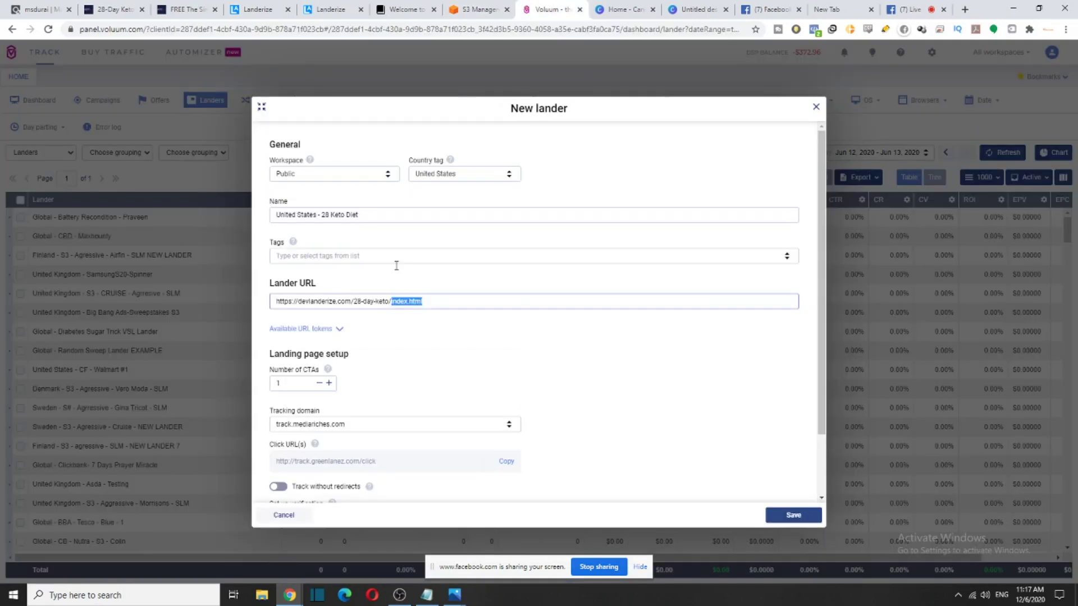
{"action": "scroll", "coordinate": [522, 233], "scroll_direction": "down", "scroll_amount": 2}
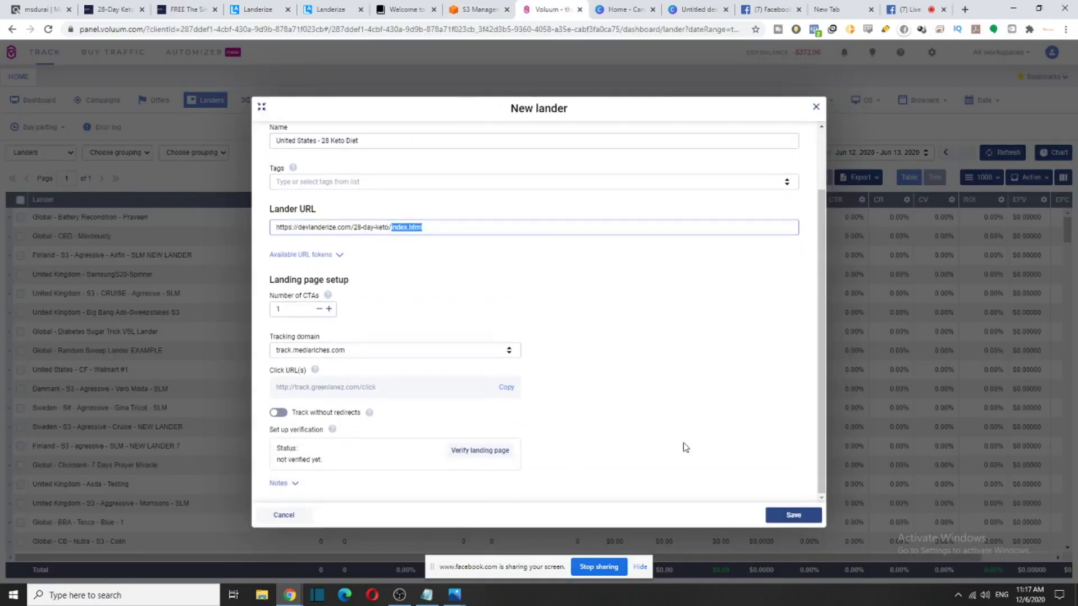
{"action": "left_click", "coordinate": [797, 515]}
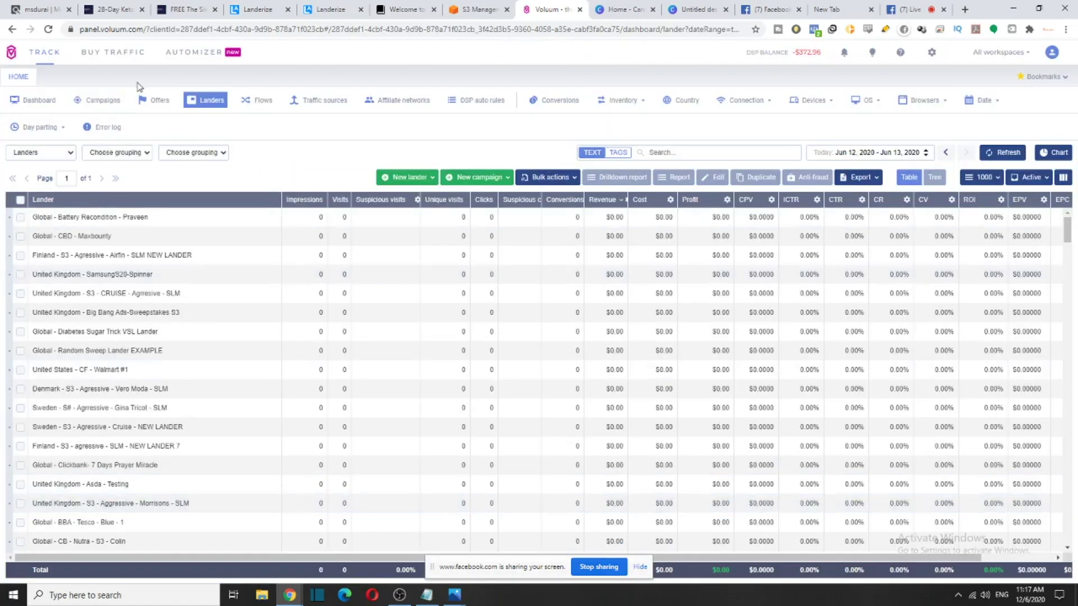
Start a new tracked campaign in the Private workspace
{"action": "left_click", "coordinate": [99, 98]}
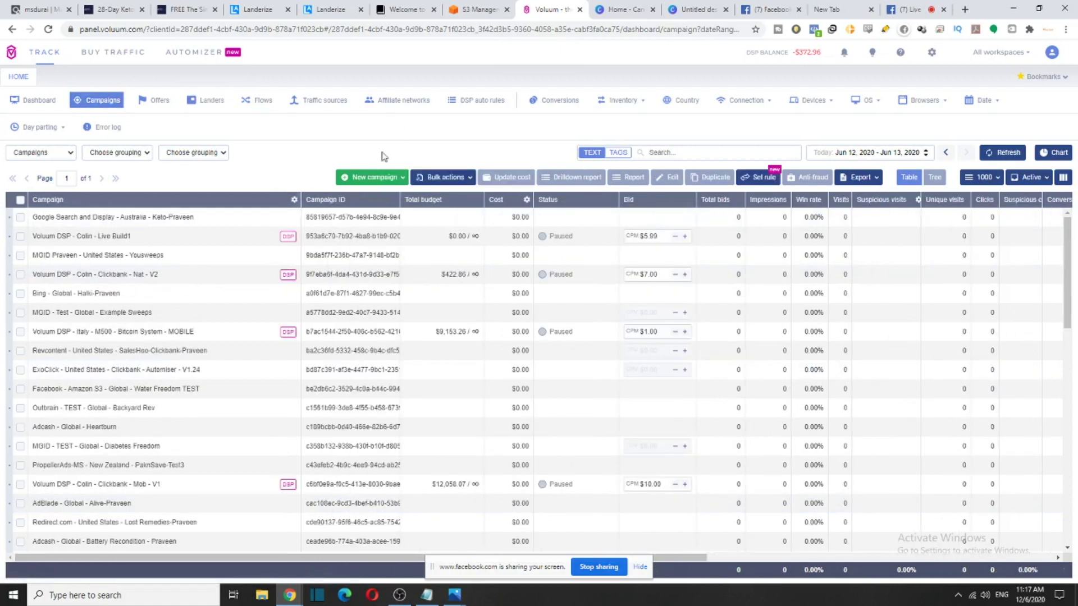
{"action": "left_click", "coordinate": [375, 178]}
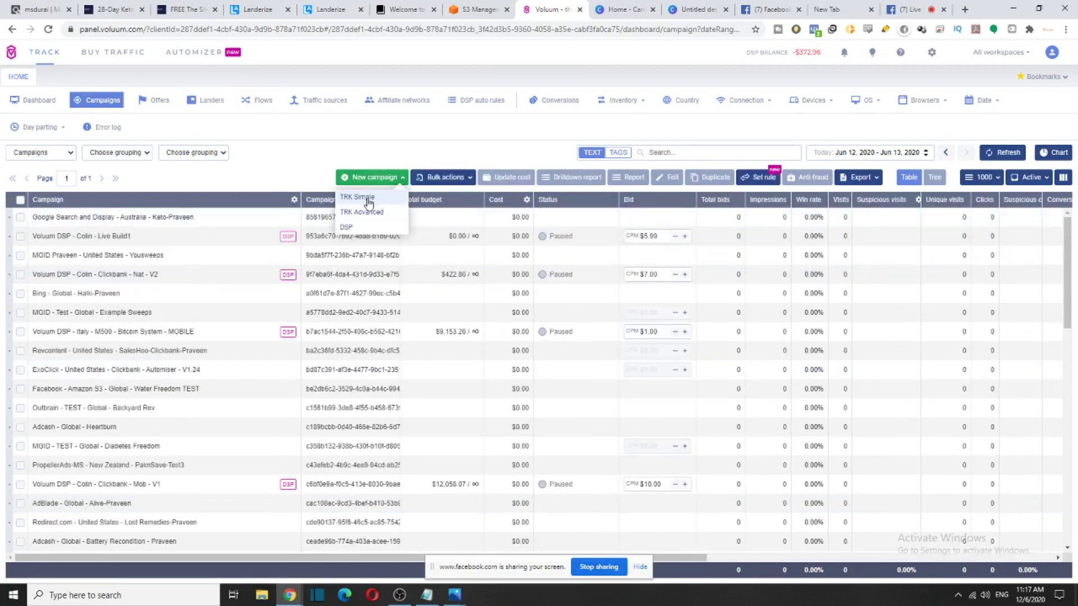
{"action": "left_click", "coordinate": [373, 214]}
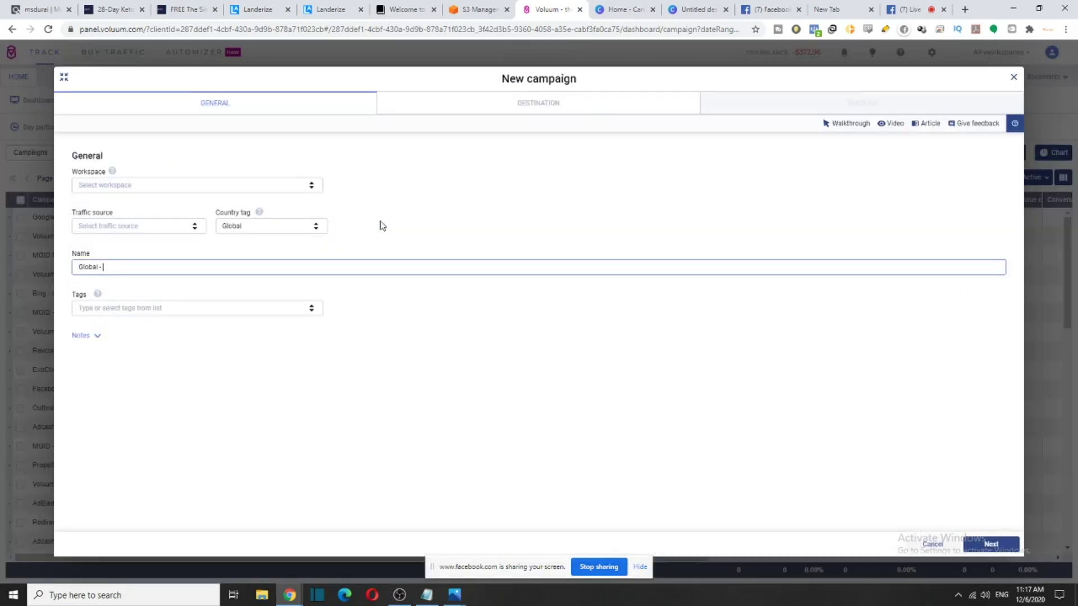
{"action": "left_click", "coordinate": [137, 185]}
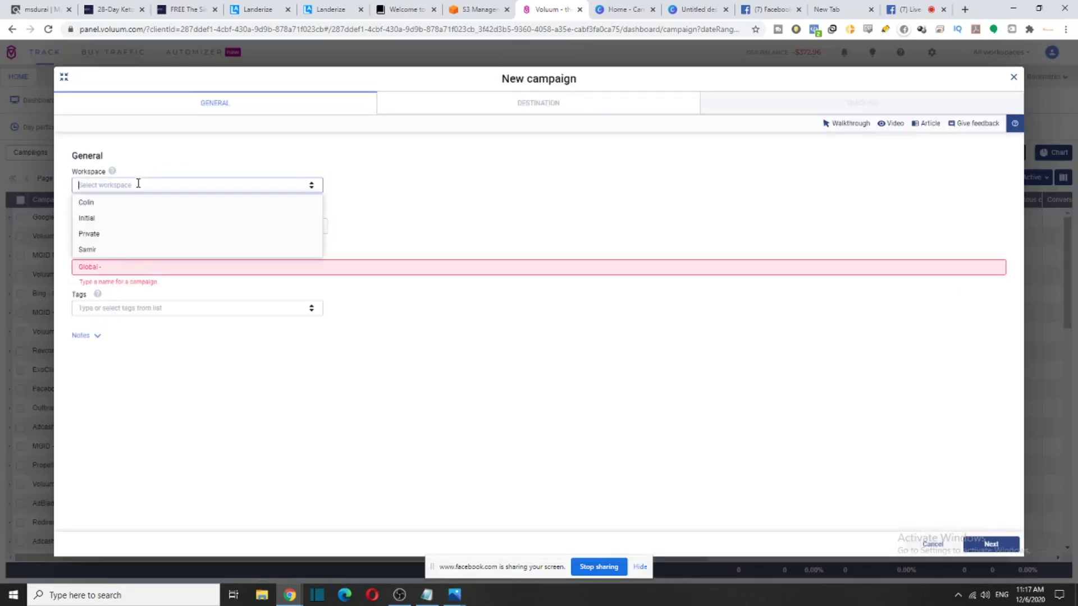
{"action": "left_click", "coordinate": [119, 236]}
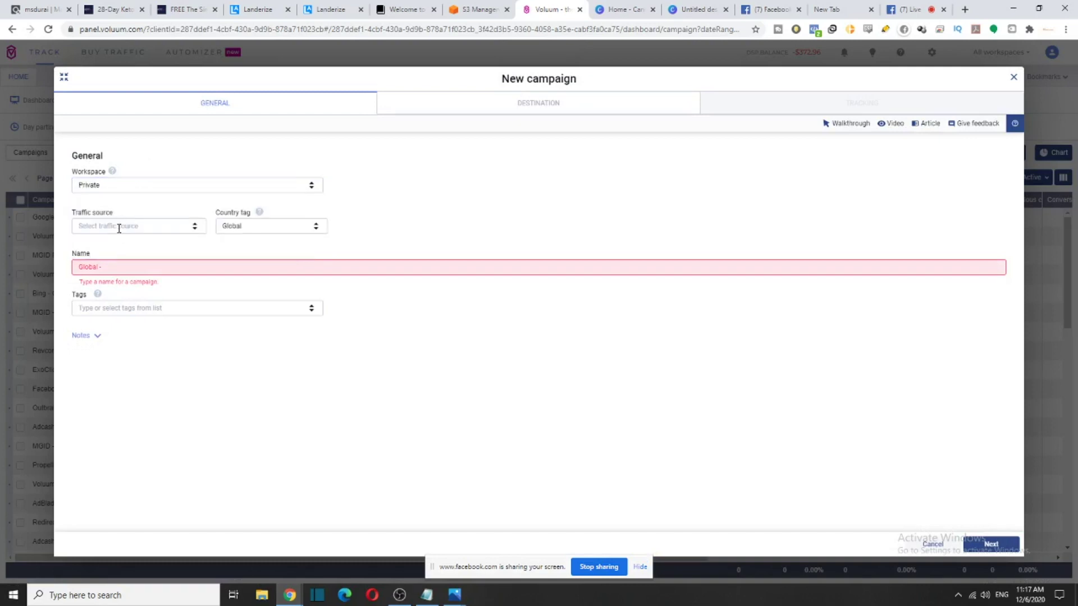
Set source Facebook - Testing123, tag United States, and name the campaign 28 Keto Diet
{"action": "left_click", "coordinate": [119, 226]}
{"action": "type", "text": "Faceb"}
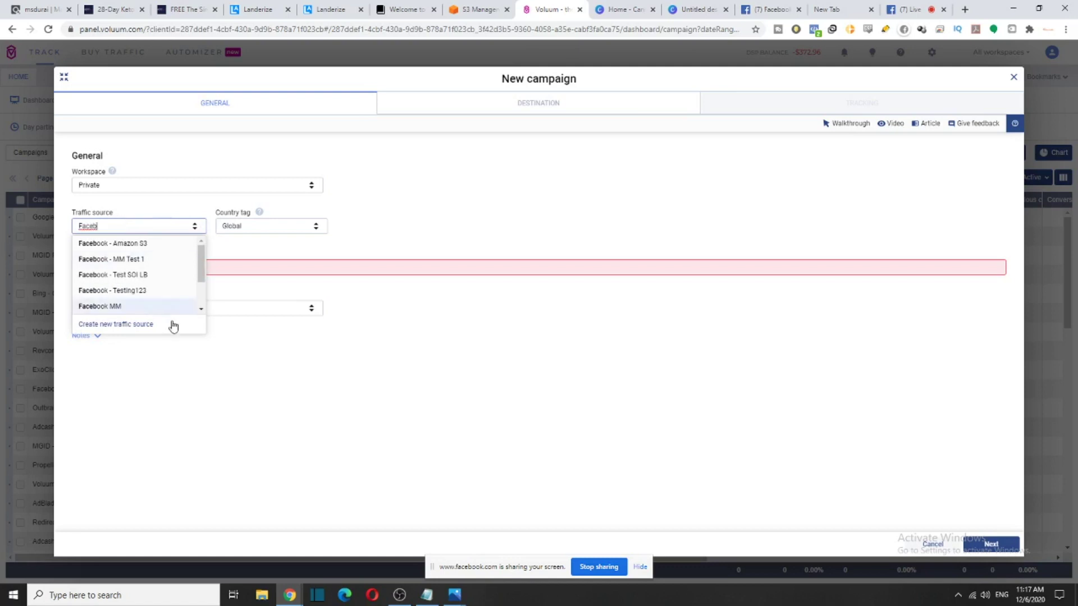
{"action": "left_click", "coordinate": [149, 291]}
{"action": "left_click", "coordinate": [295, 226]}
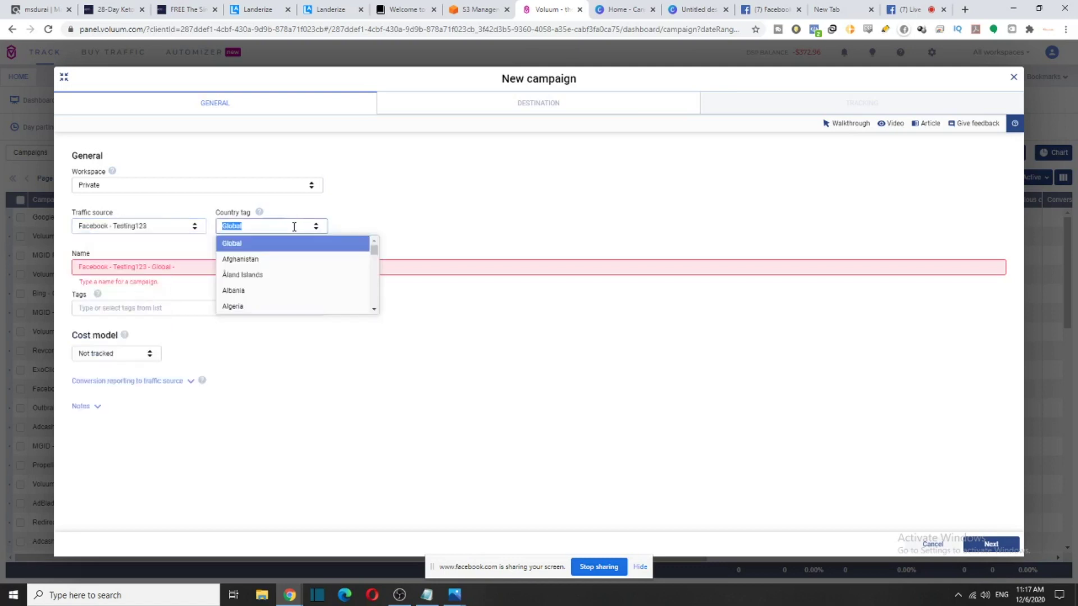
{"action": "type", "text": "United"}
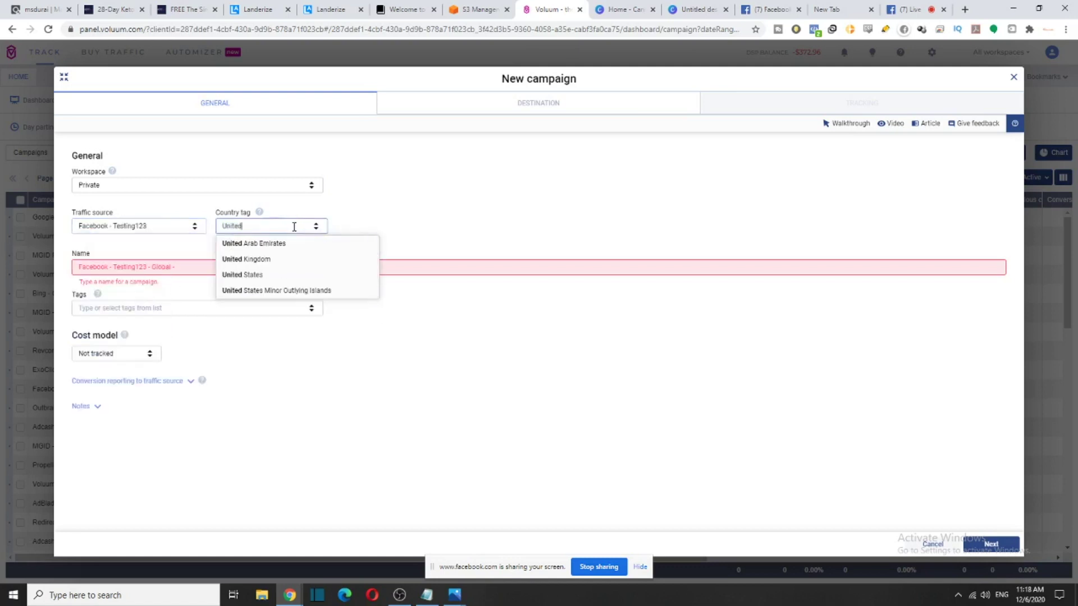
{"action": "left_click", "coordinate": [286, 275]}
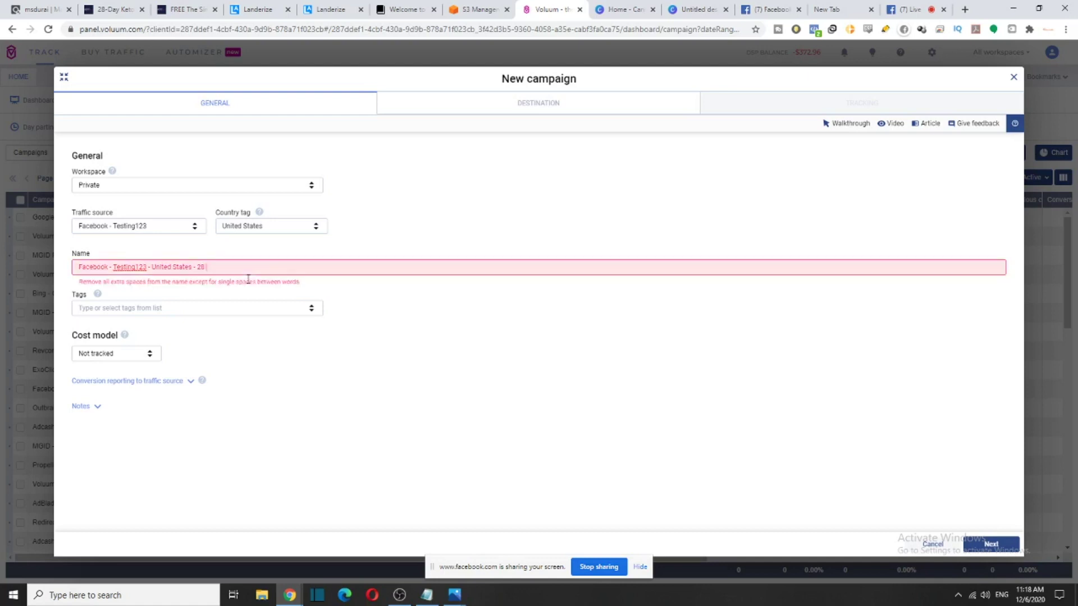
{"action": "type", "text": "28 Keto Diet"}
{"action": "left_click_drag", "start_coordinate": [236, 267], "coordinate": [73, 272]}
{"action": "key", "text": "ctrl+c"}
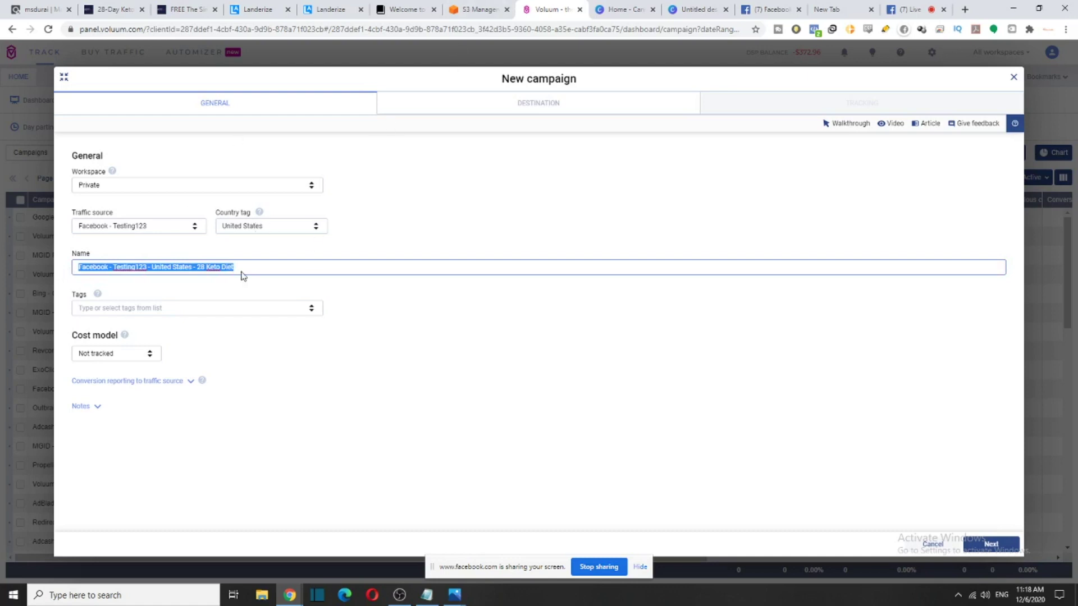
{"action": "left_click_drag", "start_coordinate": [77, 336], "coordinate": [109, 337]}
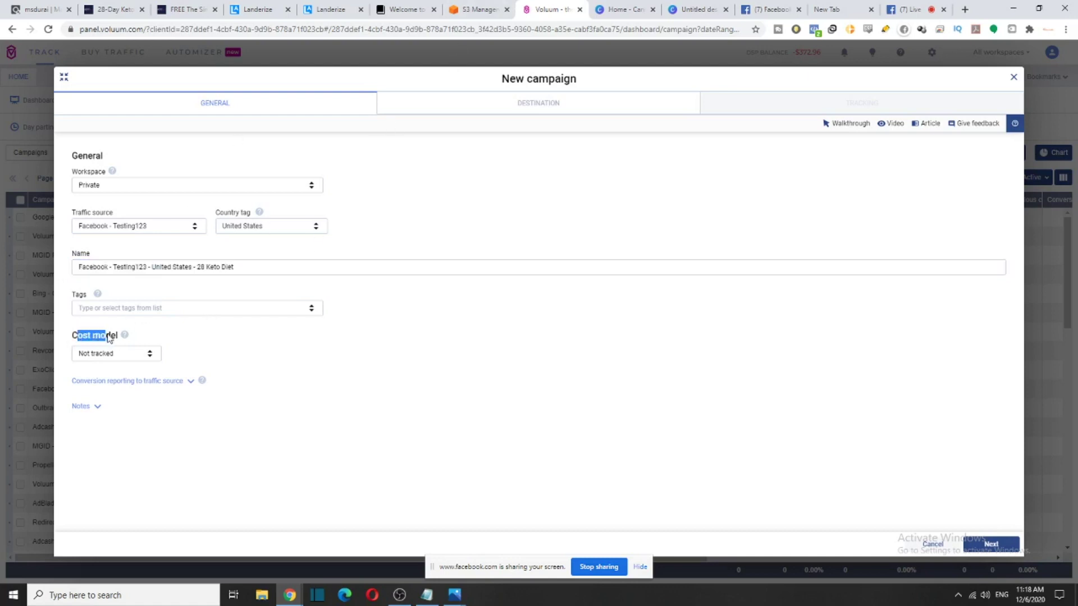
Compare the cost model options, keep Not tracked, and continue to destination settings
{"action": "left_click", "coordinate": [149, 354]}
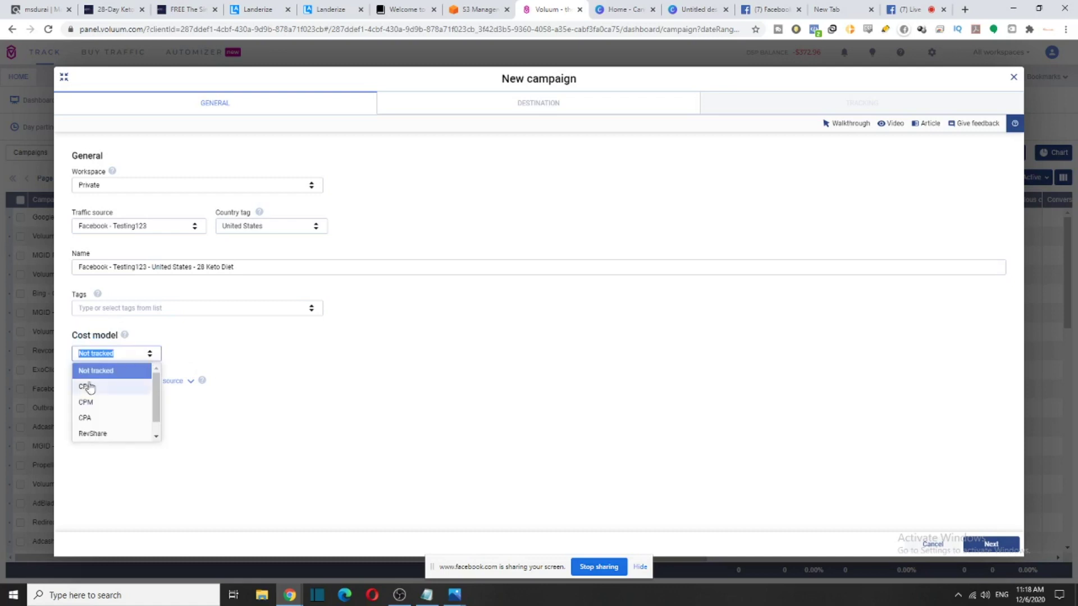
{"action": "scroll", "coordinate": [153, 404], "scroll_direction": "down", "scroll_amount": 1}
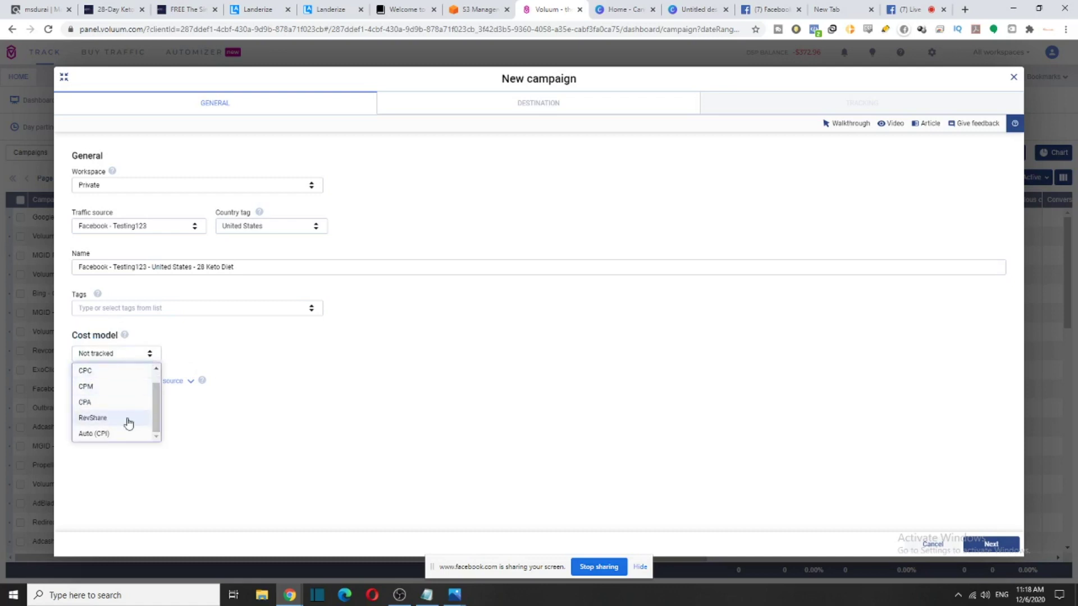
{"action": "left_click", "coordinate": [127, 443]}
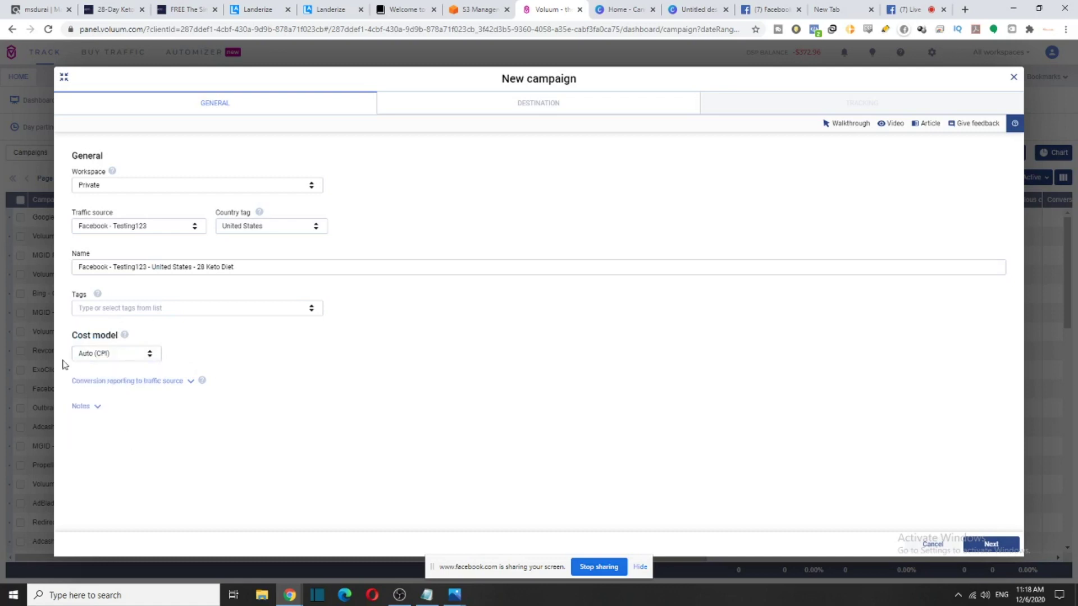
{"action": "left_click", "coordinate": [147, 356]}
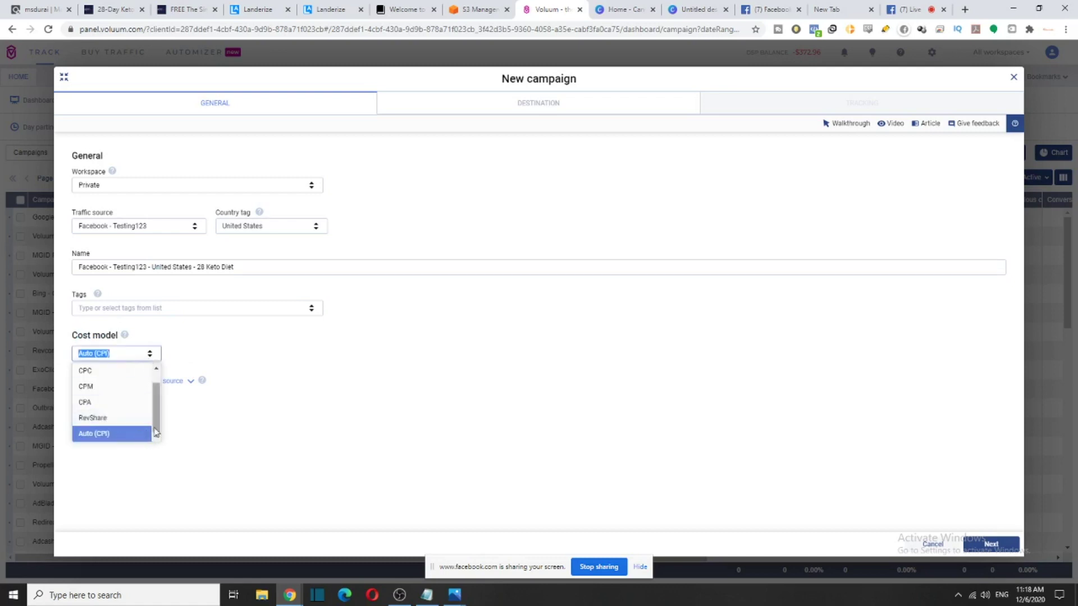
{"action": "scroll", "coordinate": [120, 384], "scroll_direction": "up", "scroll_amount": 1}
{"action": "scroll", "coordinate": [157, 398], "scroll_direction": "down", "scroll_amount": 1}
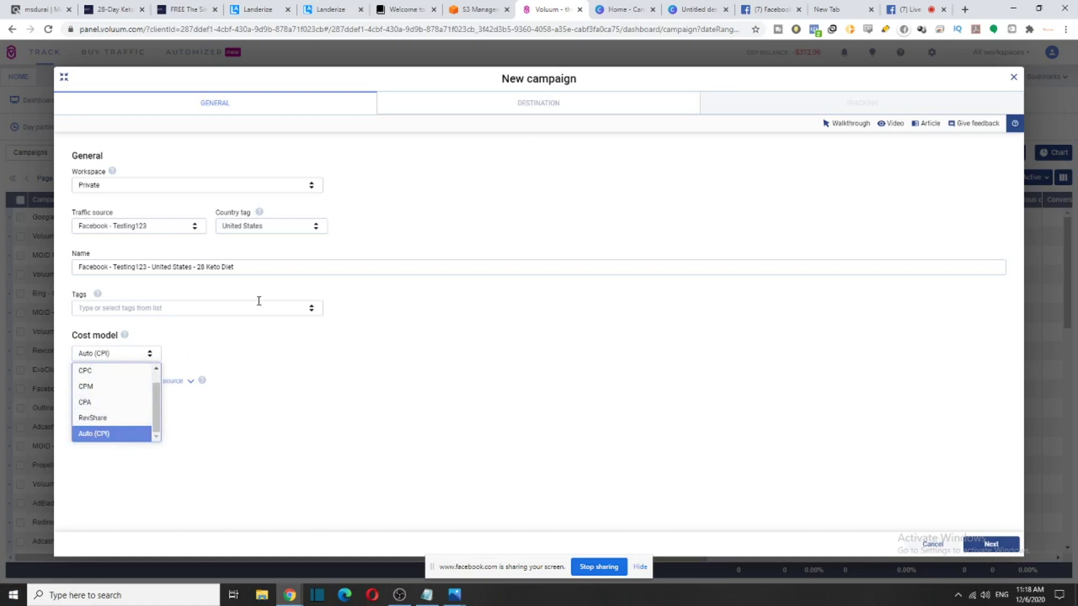
{"action": "left_click", "coordinate": [94, 375]}
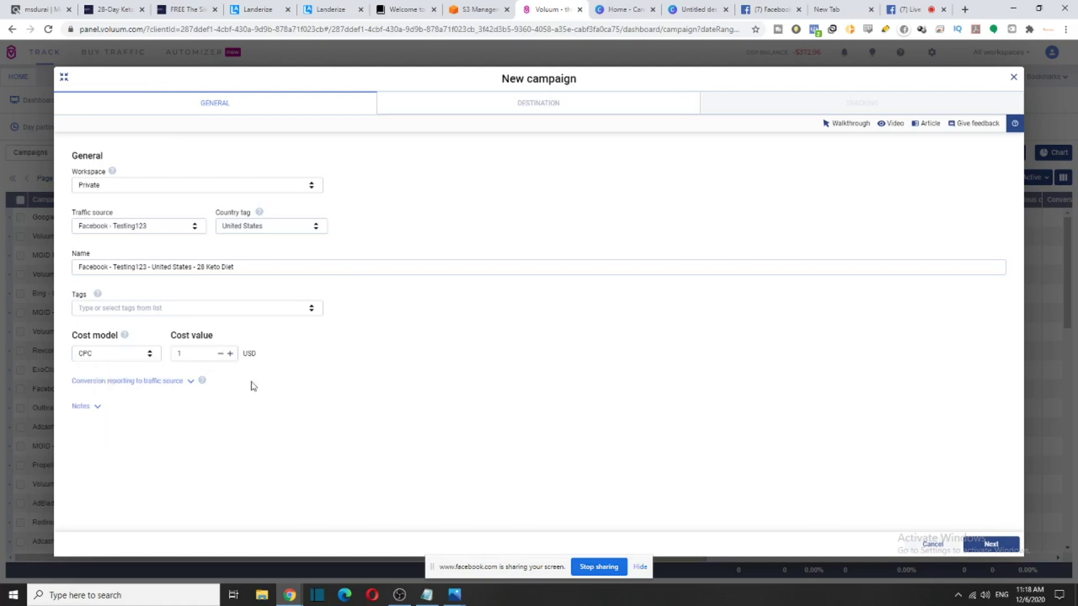
{"action": "left_click", "coordinate": [150, 360]}
{"action": "left_click", "coordinate": [120, 402]}
{"action": "left_click", "coordinate": [147, 358]}
{"action": "left_click", "coordinate": [107, 387]}
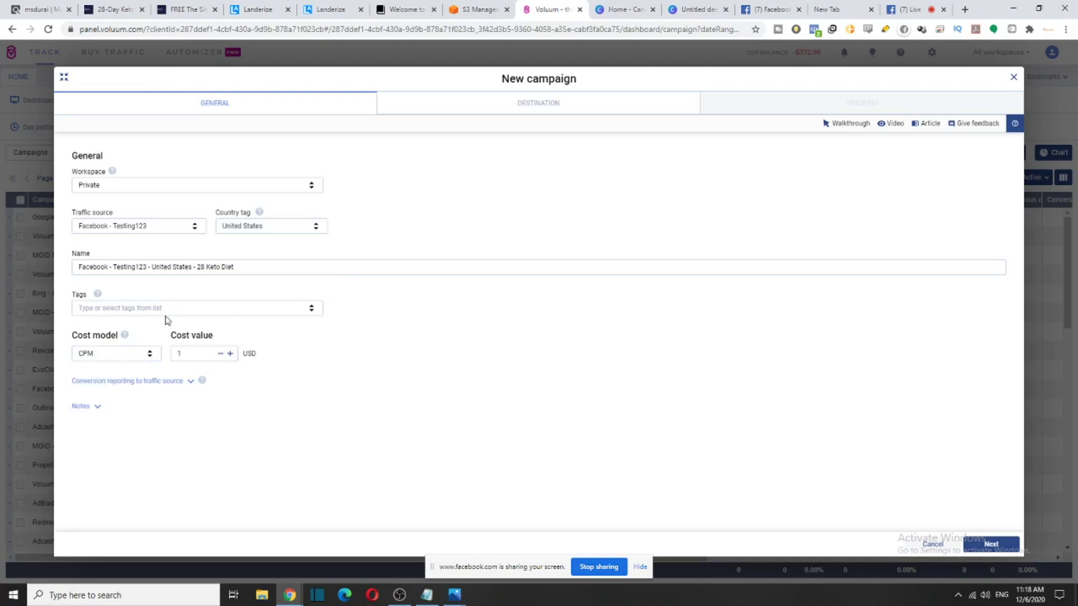
{"action": "left_click", "coordinate": [125, 359]}
{"action": "left_click", "coordinate": [138, 371]}
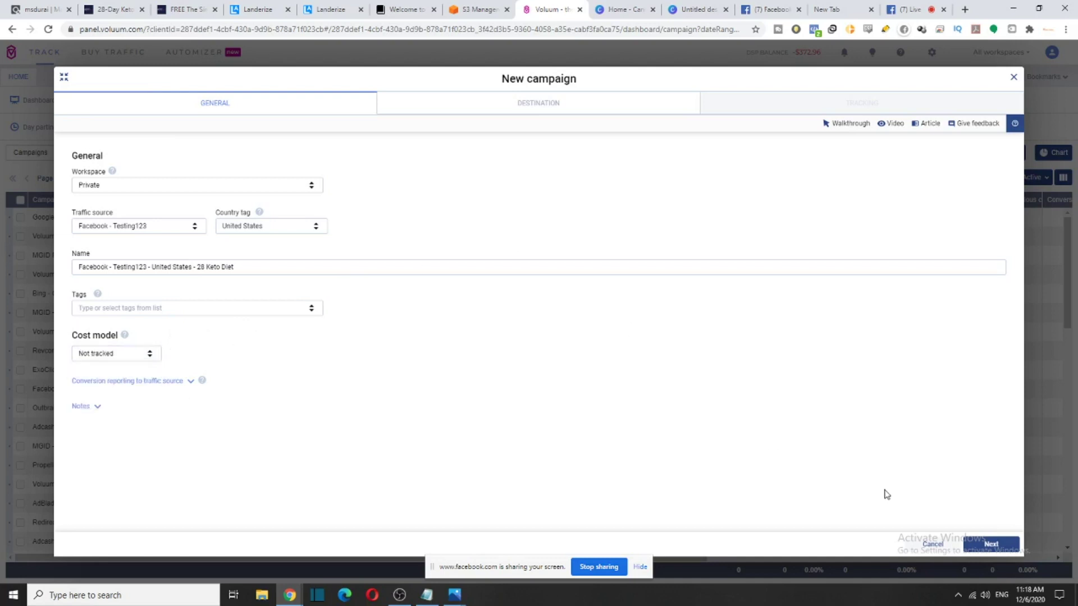
{"action": "left_click", "coordinate": [1004, 543]}
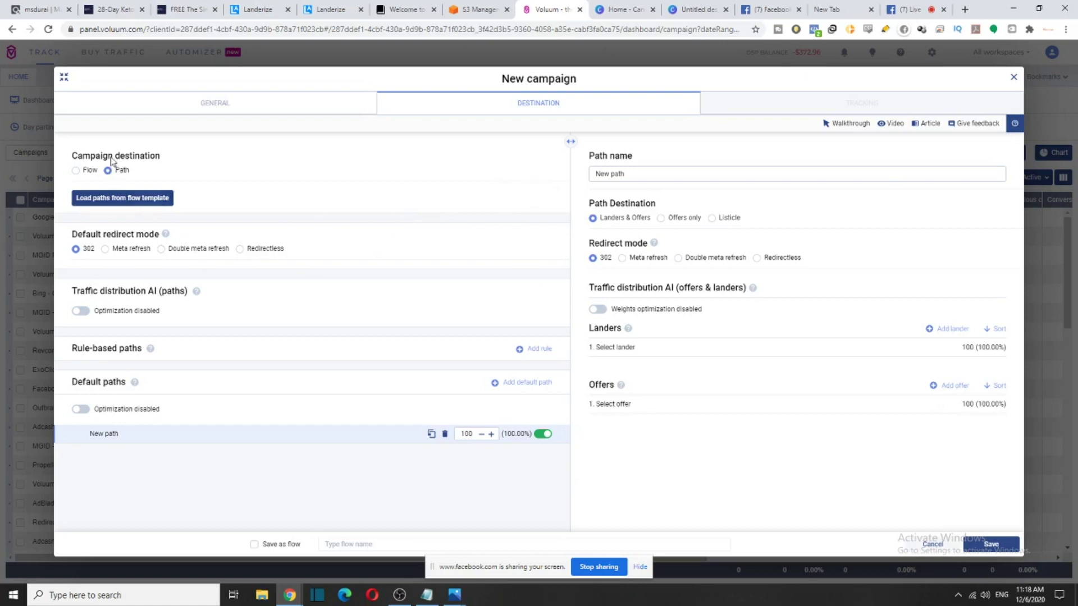
Use double meta refresh as the redirect and paste the campaign name as path name
{"action": "left_click_drag", "start_coordinate": [115, 157], "coordinate": [164, 161]}
{"action": "left_click_drag", "start_coordinate": [78, 236], "coordinate": [159, 255]}
{"action": "left_click", "coordinate": [161, 248]}
{"action": "left_click_drag", "start_coordinate": [73, 292], "coordinate": [144, 310]}
{"action": "left_click_drag", "start_coordinate": [93, 349], "coordinate": [118, 349]}
{"action": "left_click_drag", "start_coordinate": [73, 382], "coordinate": [129, 386]}
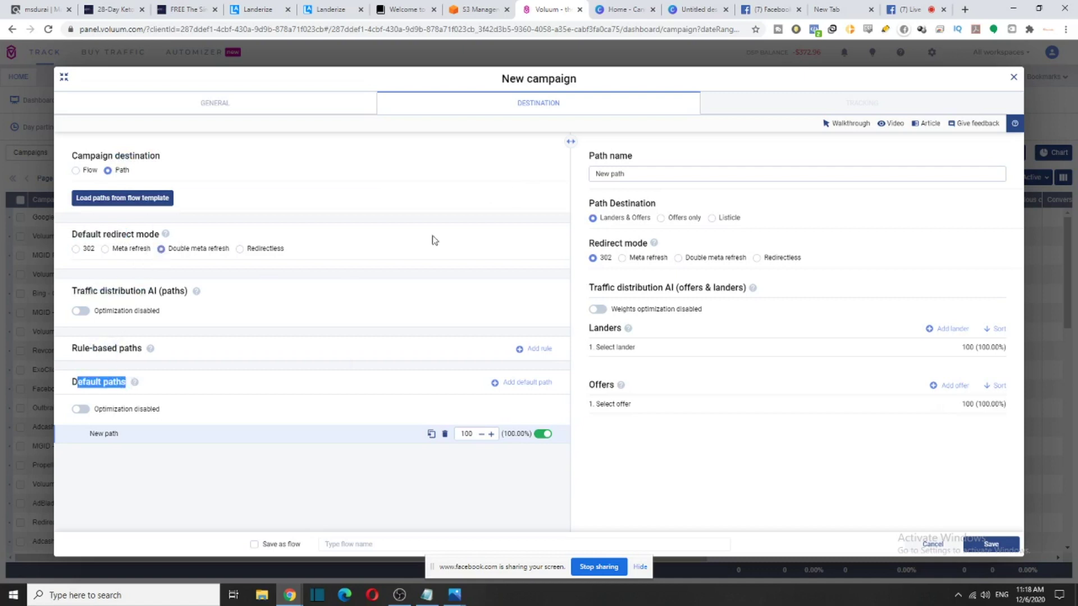
{"action": "left_click_drag", "start_coordinate": [581, 157], "coordinate": [645, 159]}
{"action": "left_click_drag", "start_coordinate": [614, 244], "coordinate": [670, 247]}
{"action": "left_click", "coordinate": [678, 258]}
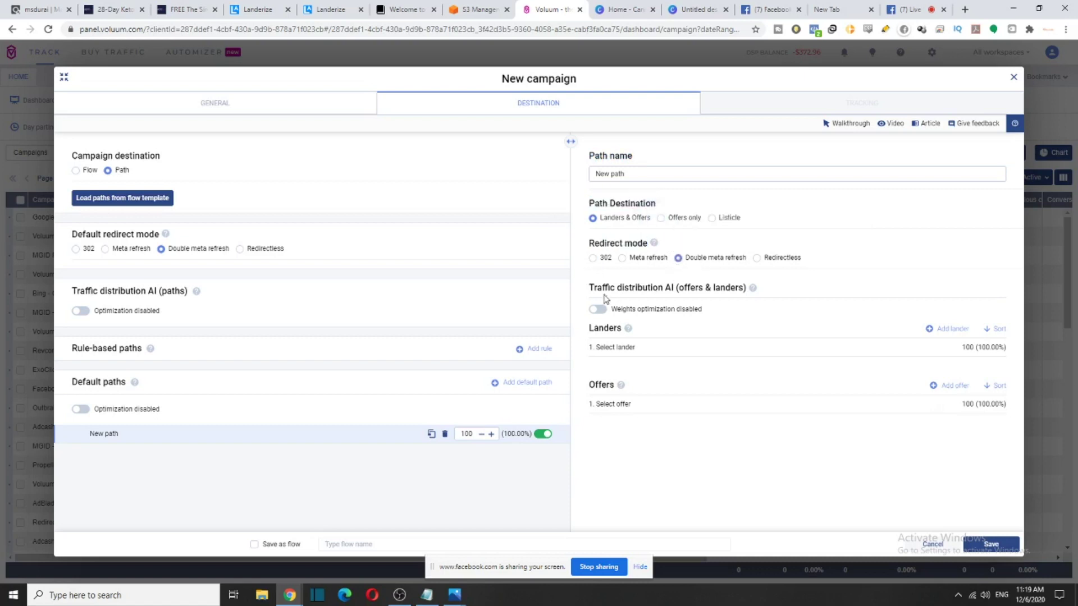
{"action": "left_click_drag", "start_coordinate": [589, 295], "coordinate": [723, 296]}
{"action": "left_click_drag", "start_coordinate": [738, 171], "coordinate": [607, 199]}
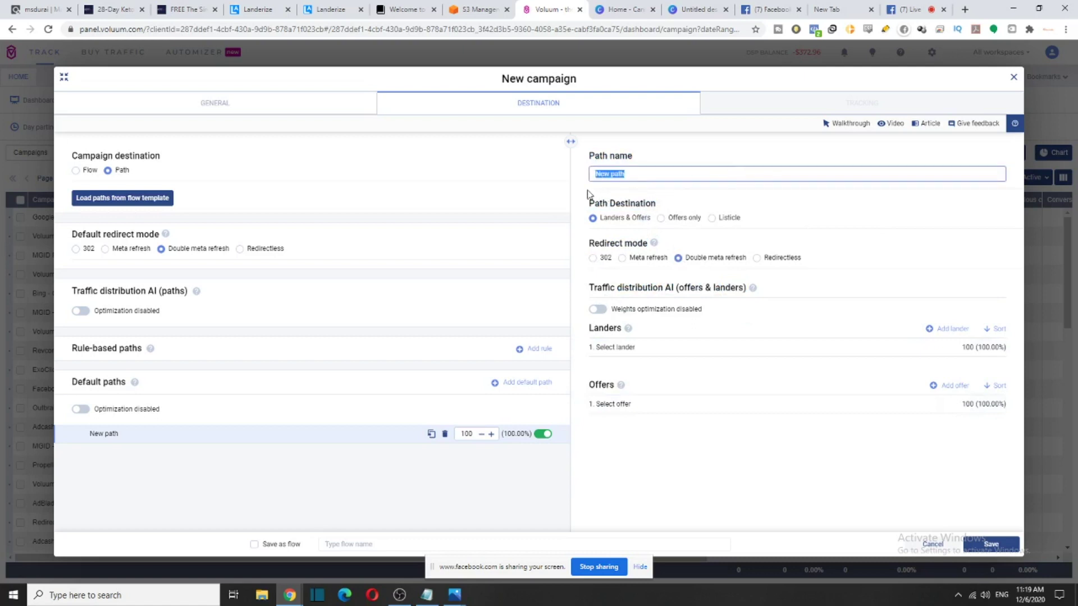
{"action": "key", "text": "ctrl+v"}
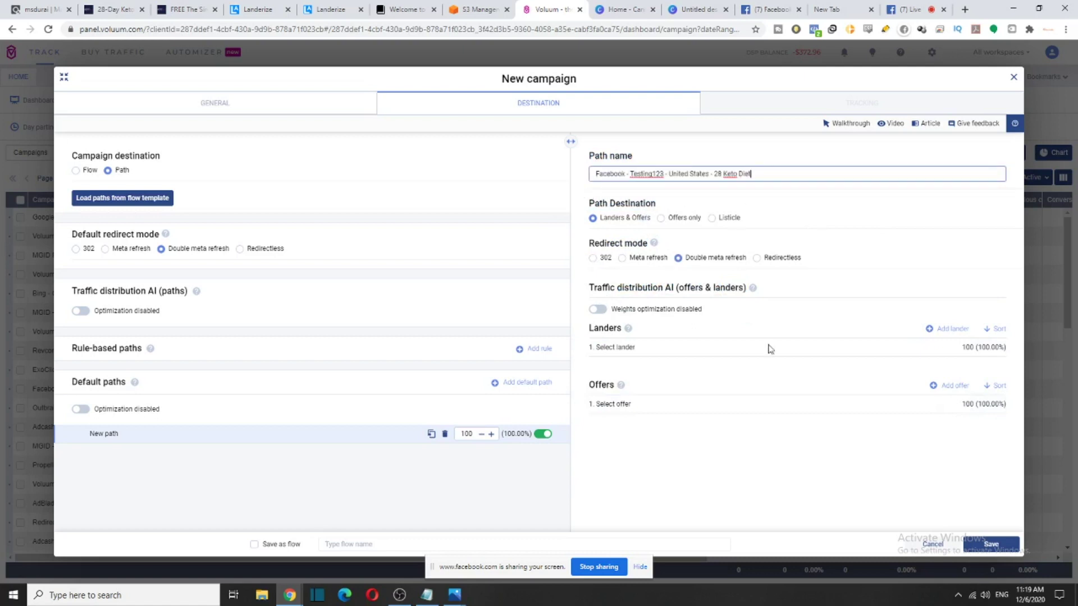
Add the United States - 28 Keto Diet lander and ClickBank 28 Keto Diet offer, then save
{"action": "left_click", "coordinate": [798, 404]}
{"action": "left_click", "coordinate": [747, 346]}
{"action": "left_click", "coordinate": [746, 345]}
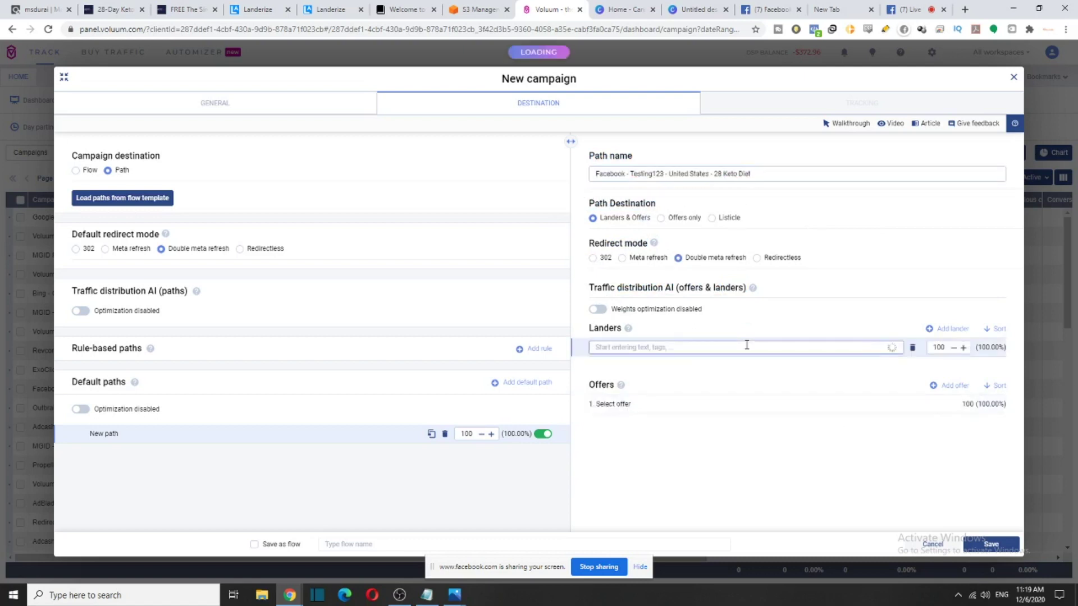
{"action": "type", "text": "28"}
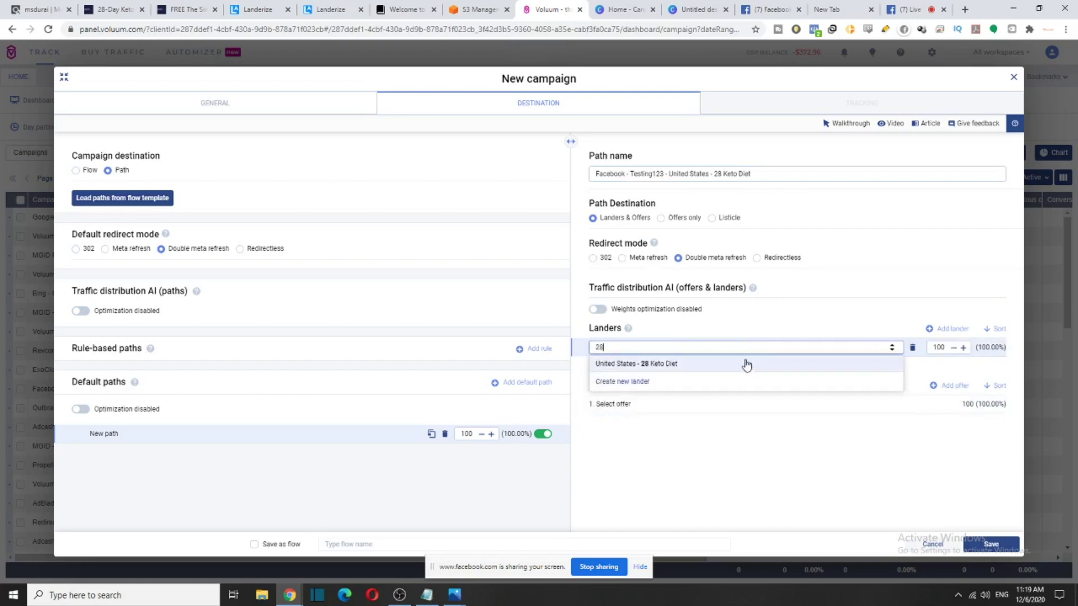
{"action": "left_click", "coordinate": [746, 363]}
{"action": "left_click", "coordinate": [700, 404]}
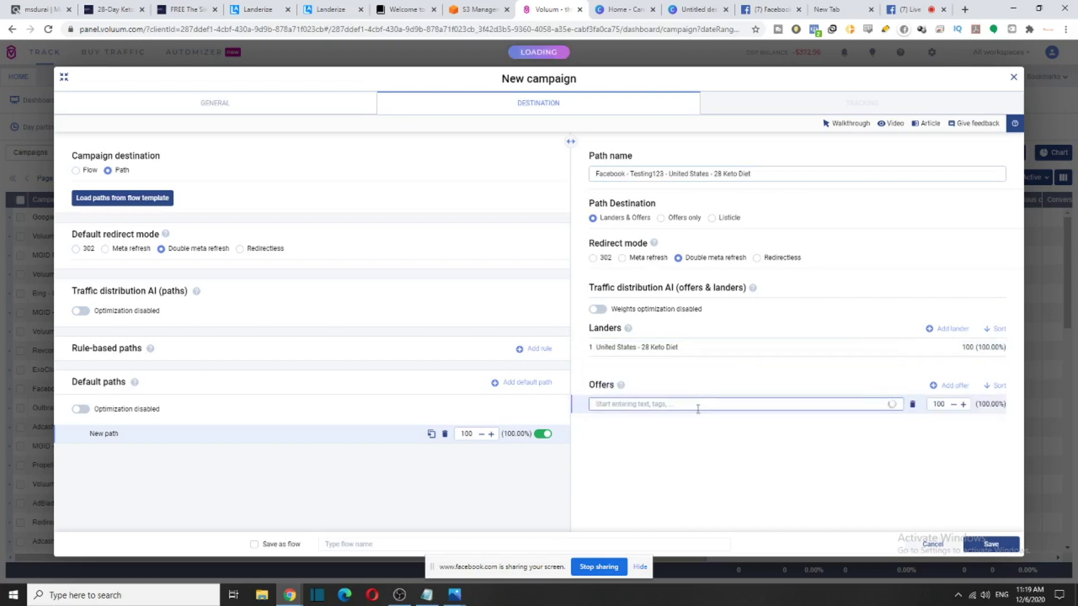
{"action": "type", "text": "28K"}
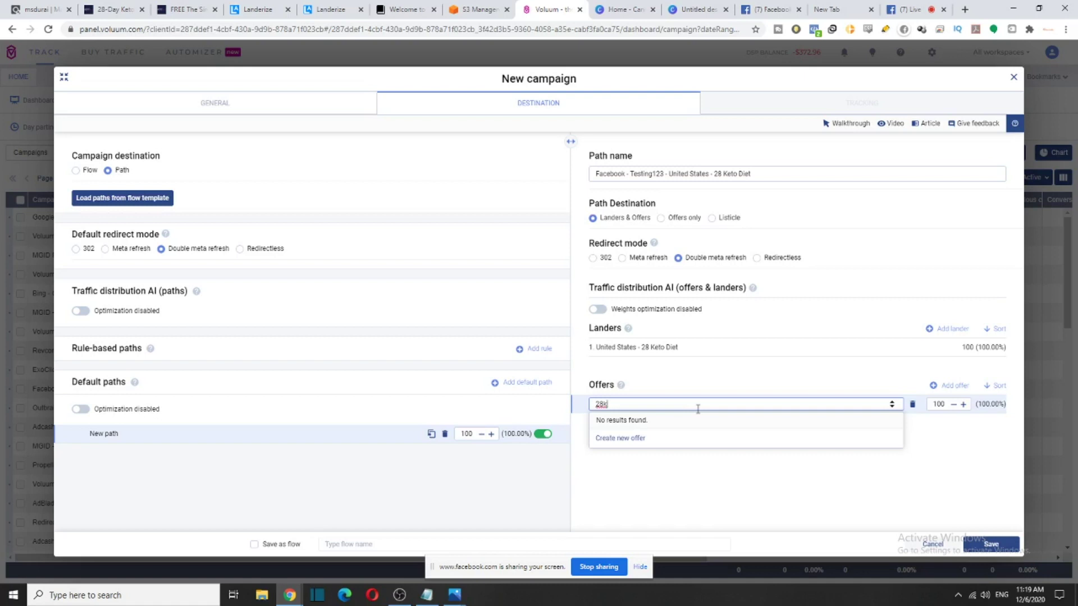
{"action": "key", "text": "BackSpace"}
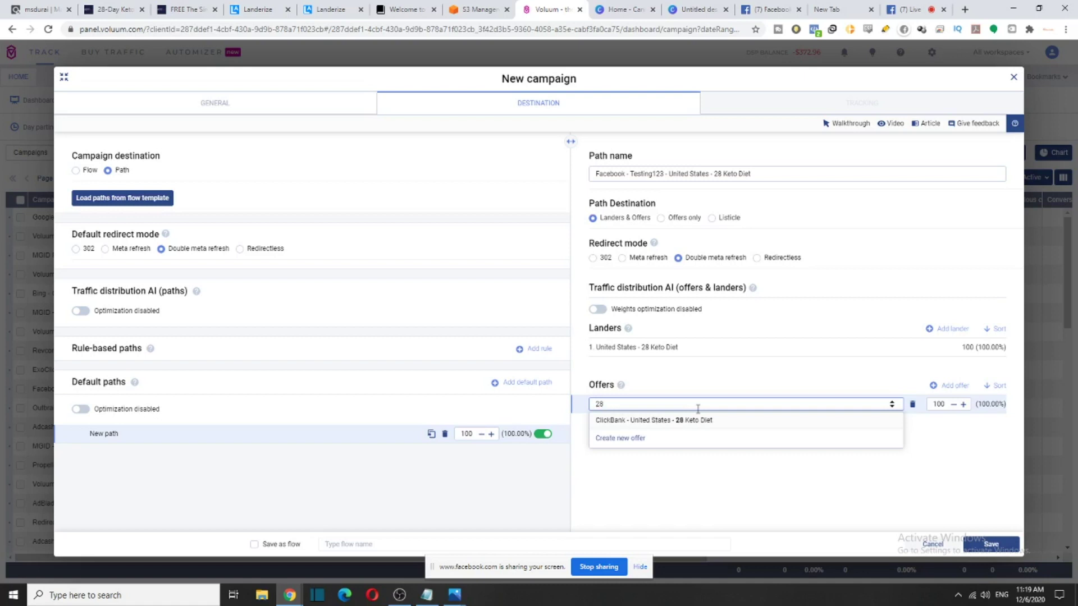
{"action": "left_click", "coordinate": [663, 419]}
{"action": "left_click", "coordinate": [992, 544]}
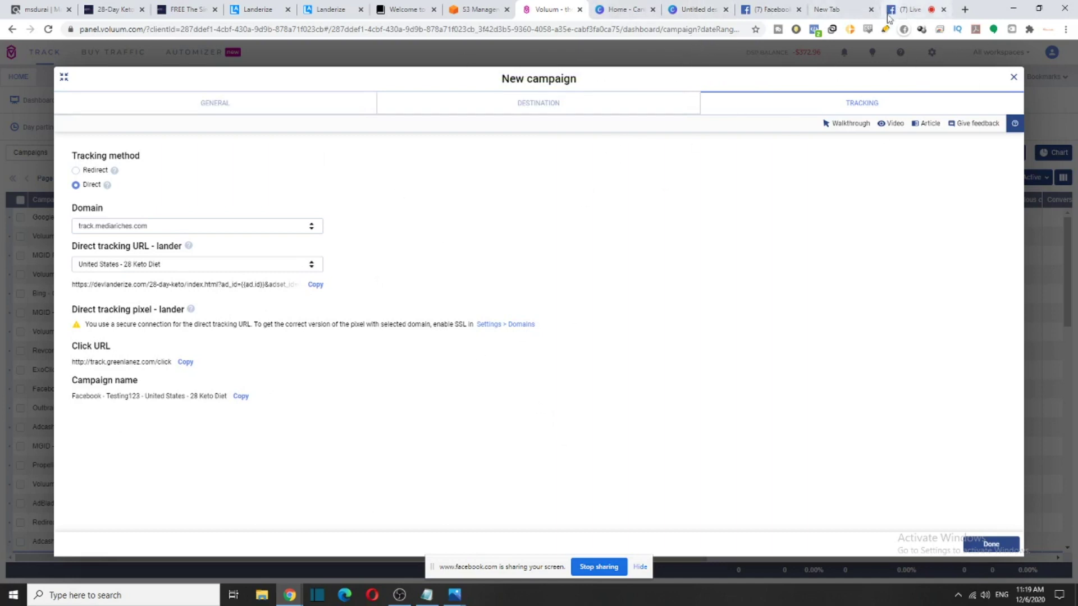
Minimize the Facebook feed window and bring the Business Manager window forward
{"action": "left_click", "coordinate": [767, 7]}
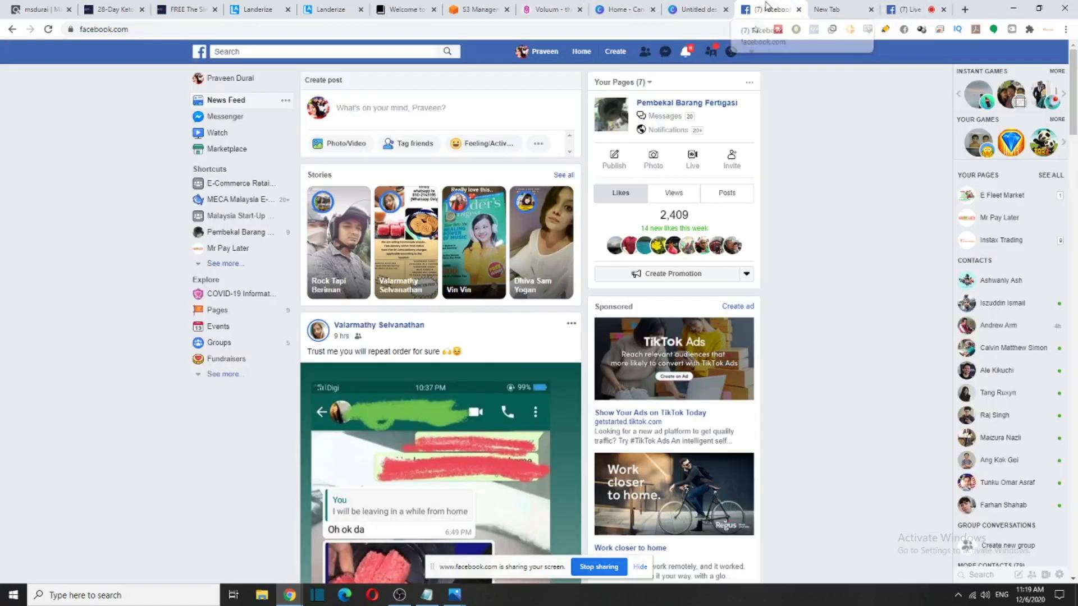
{"action": "left_click", "coordinate": [1015, 8]}
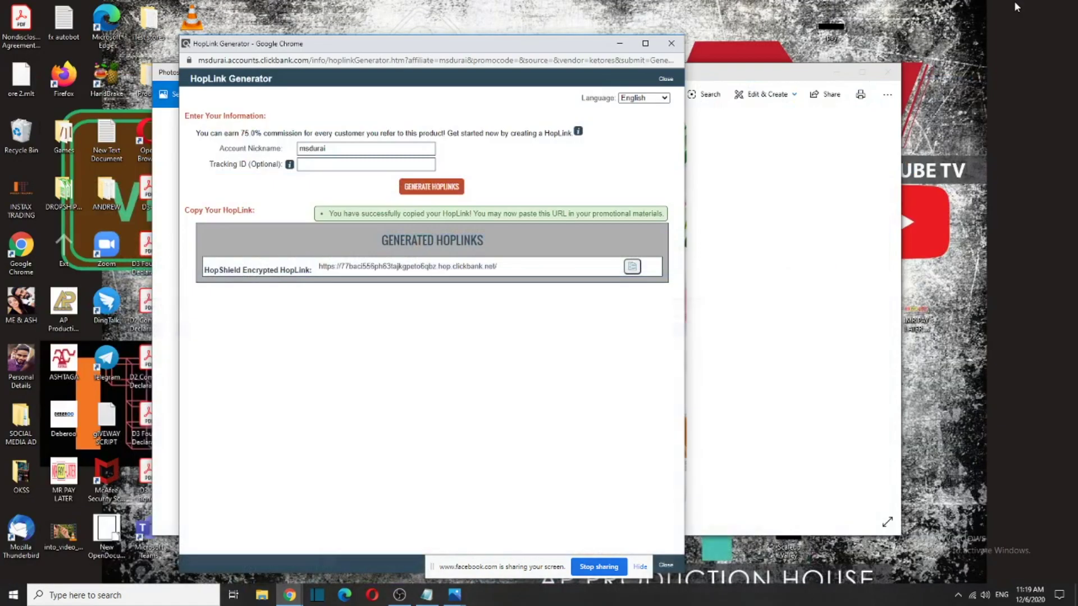
{"action": "mouse_move", "coordinate": [290, 594]}
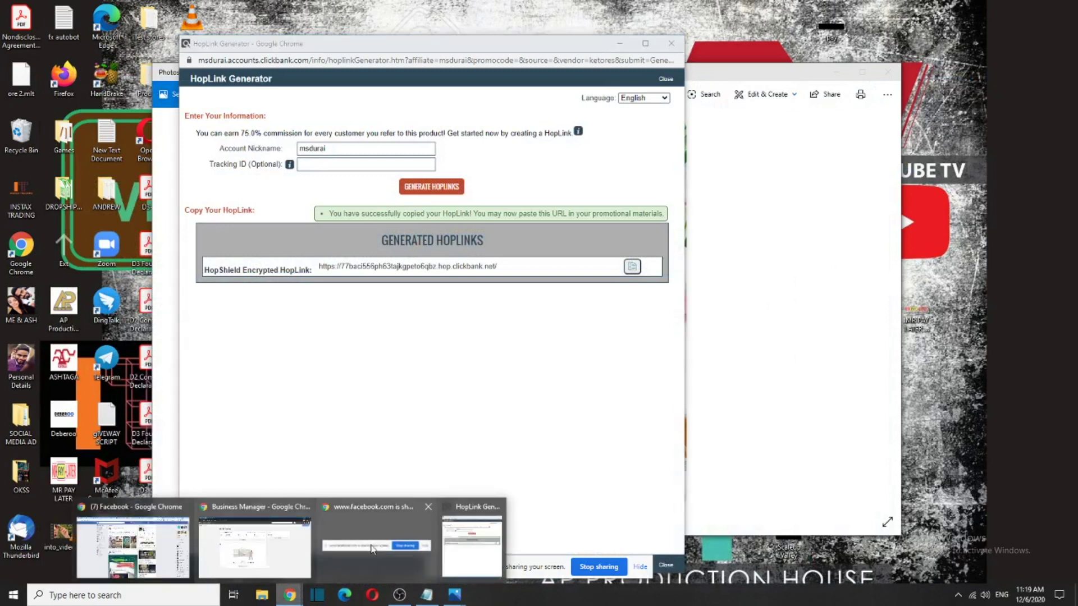
{"action": "left_click", "coordinate": [256, 539]}
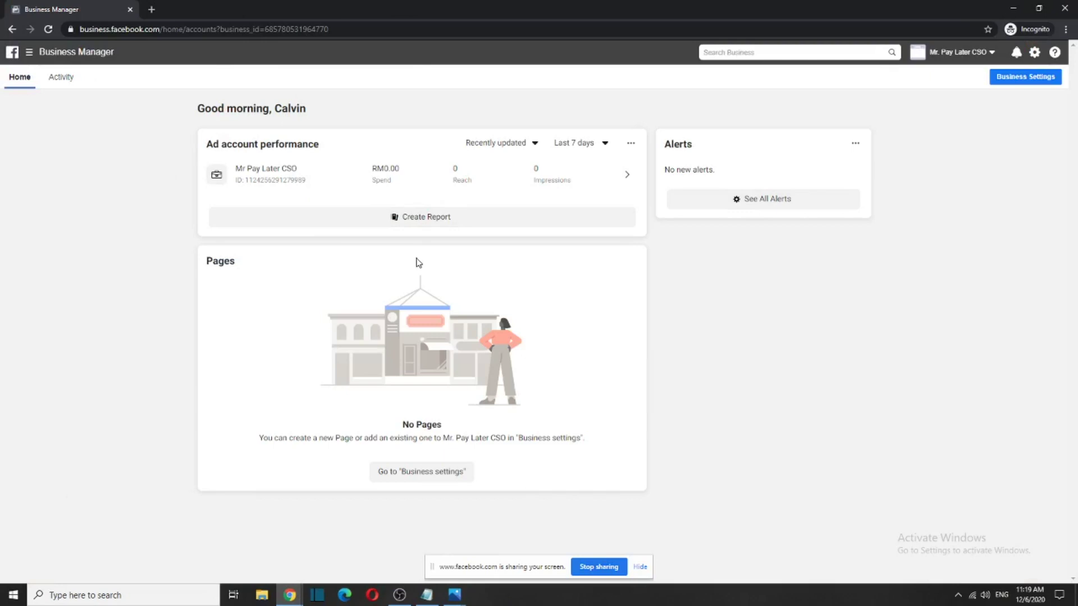
Check the OBS Studio and Facebook Live producer windows
{"action": "left_click", "coordinate": [401, 596]}
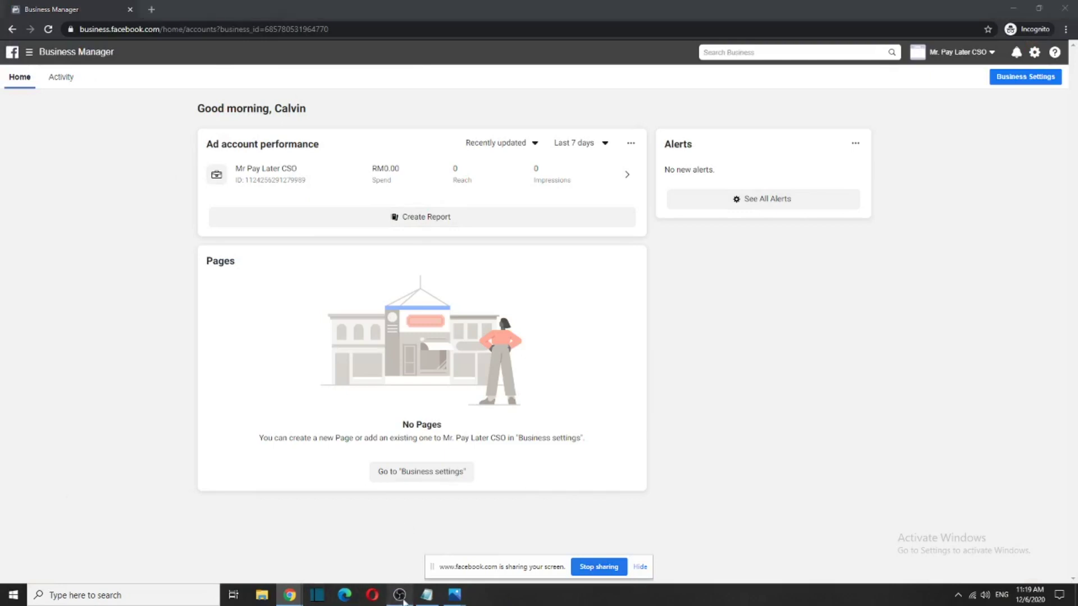
{"action": "left_click", "coordinate": [400, 596]}
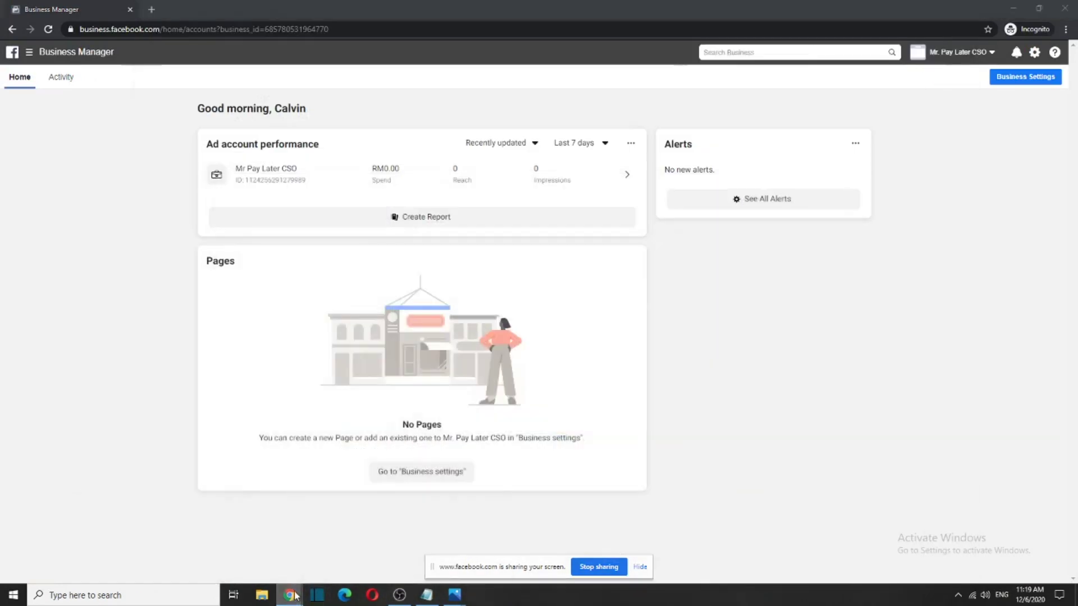
{"action": "mouse_move", "coordinate": [289, 595]}
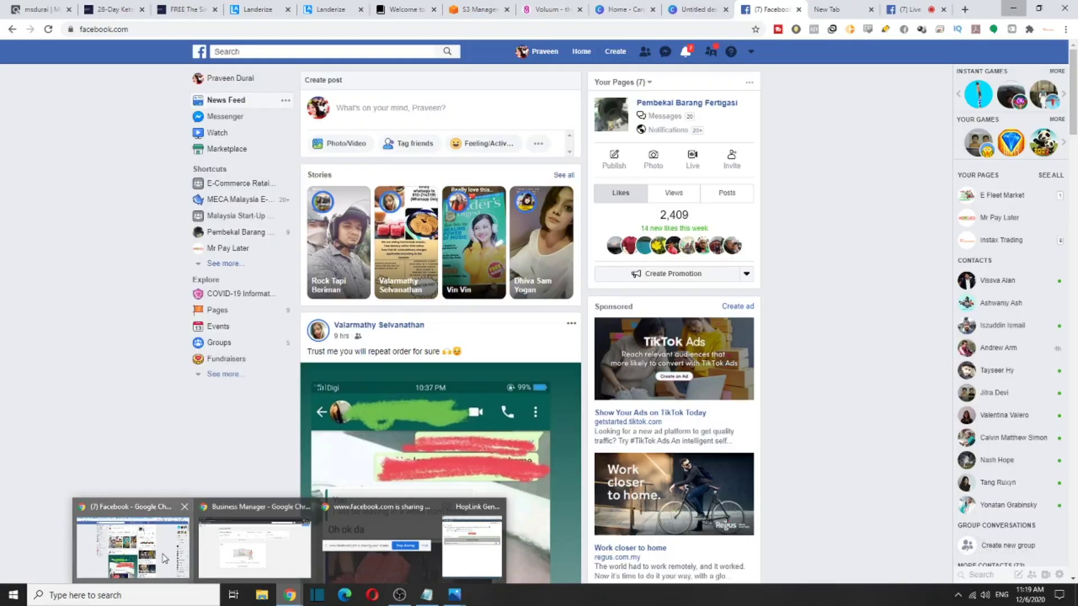
{"action": "left_click", "coordinate": [165, 559]}
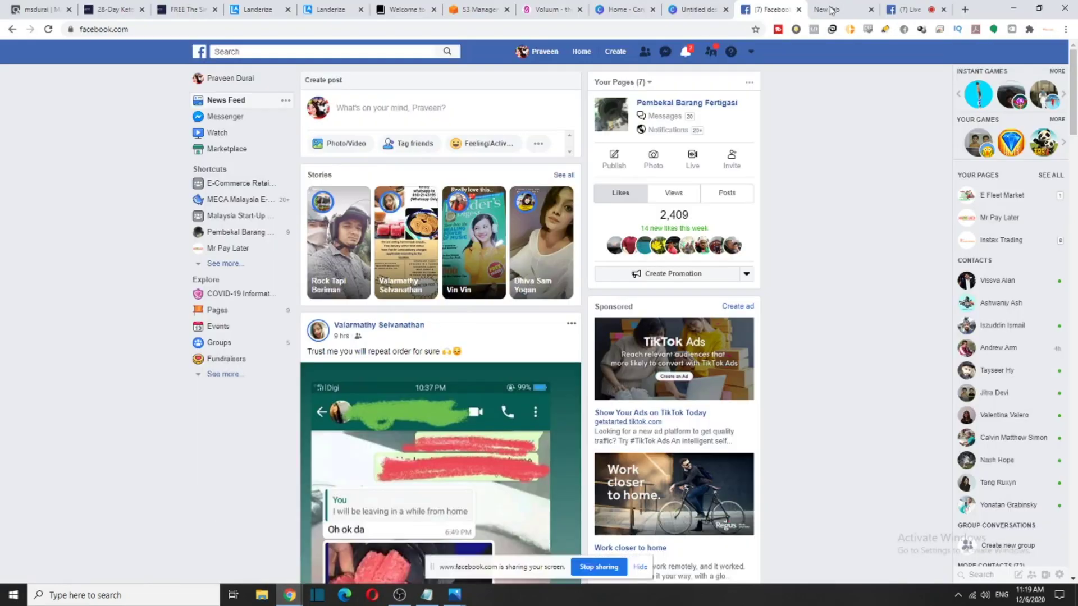
{"action": "left_click", "coordinate": [909, 9]}
{"action": "left_click", "coordinate": [1039, 9]}
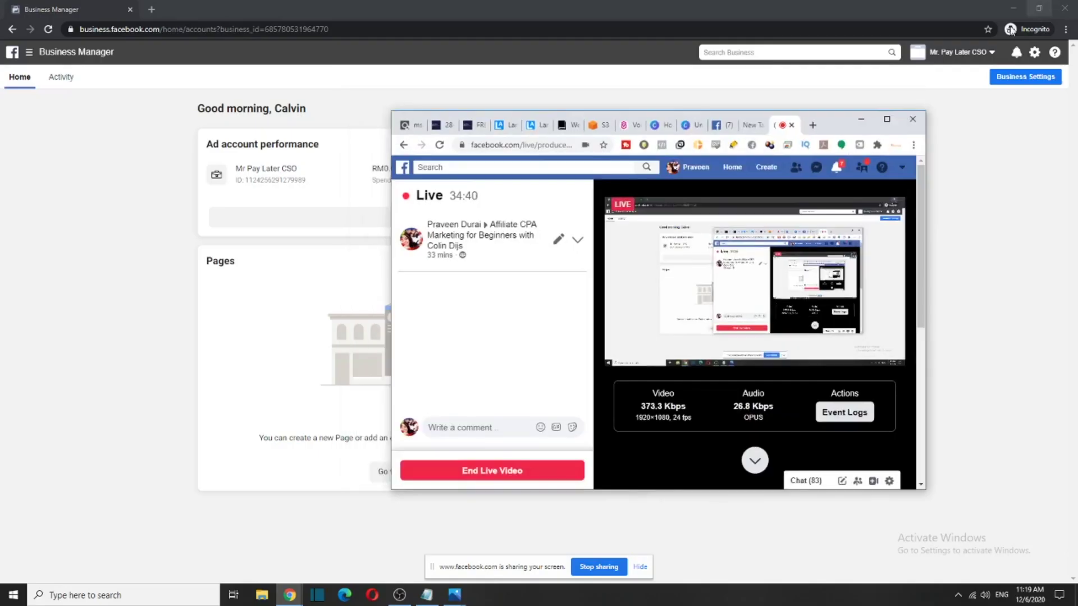
{"action": "left_click", "coordinate": [887, 119]}
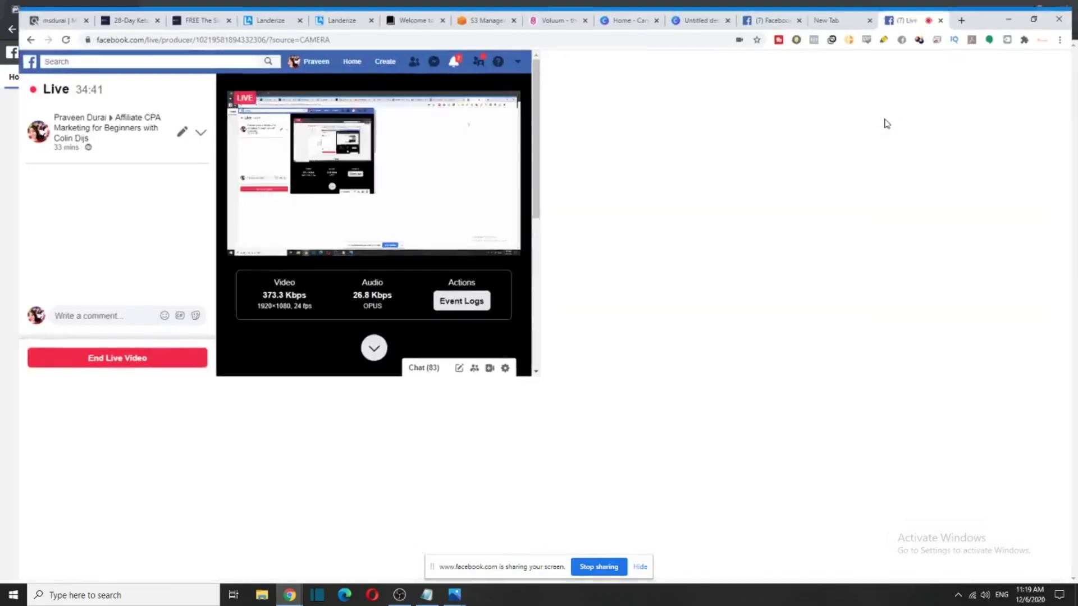
Minimize the Live producer window and open Events Manager from the Business Manager menu
{"action": "left_click", "coordinate": [1015, 8]}
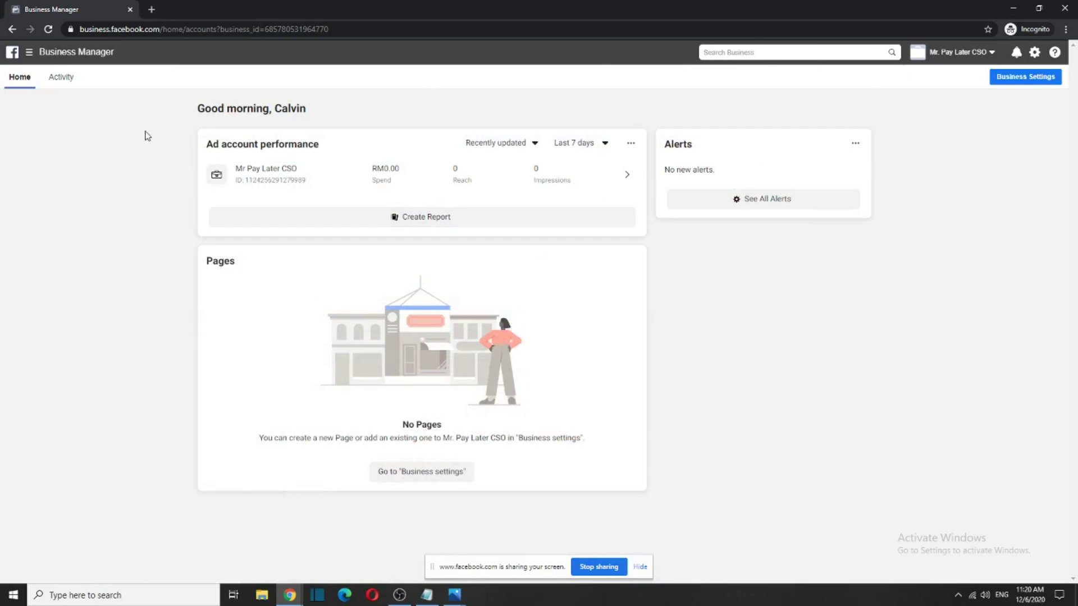
{"action": "left_click", "coordinate": [28, 55]}
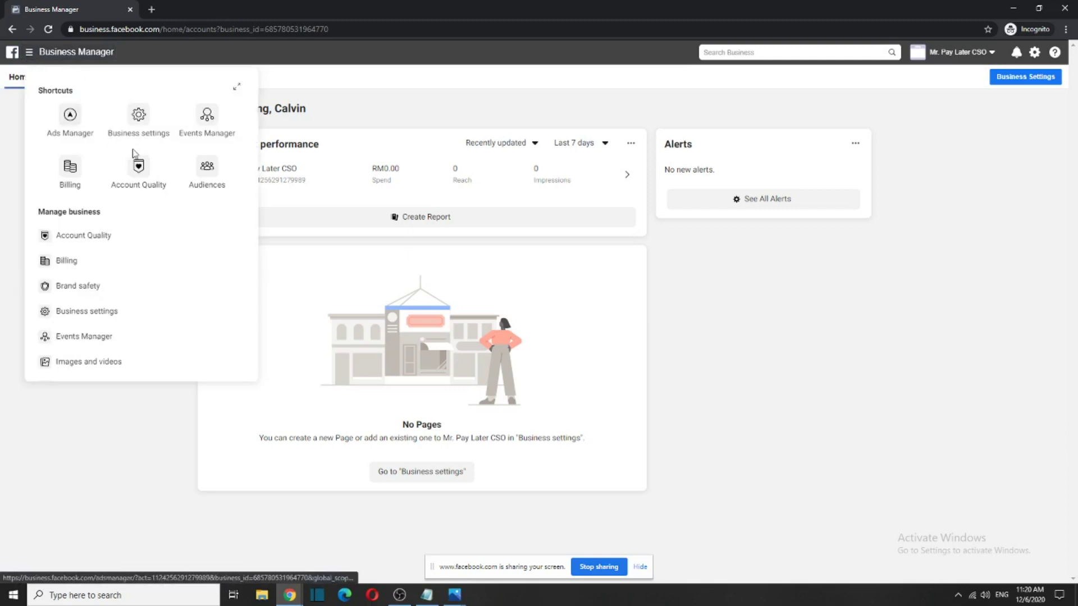
{"action": "left_click", "coordinate": [65, 336]}
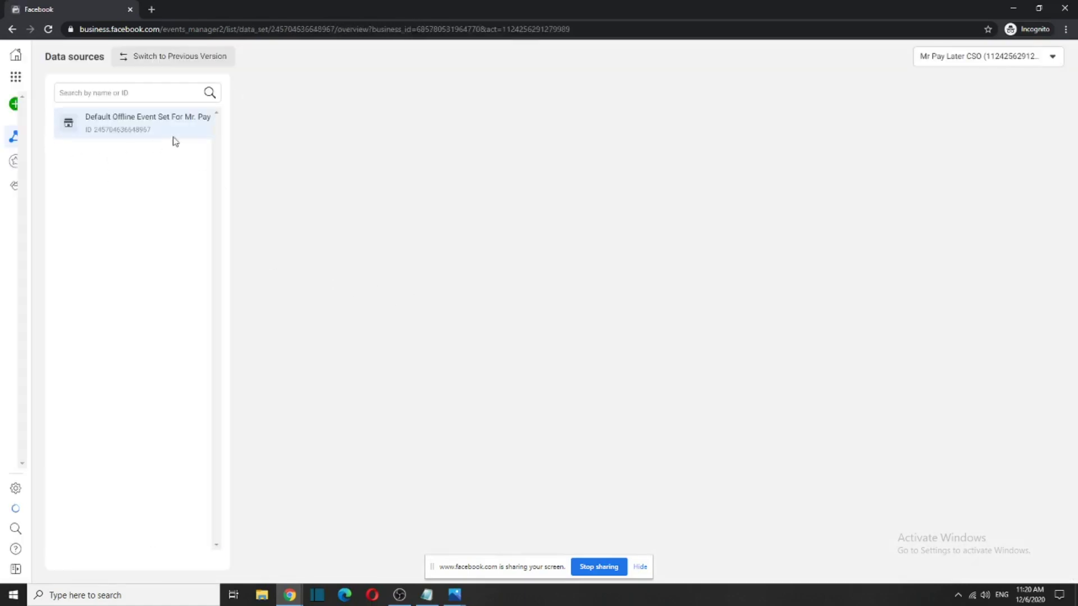
Dismiss the Events Manager welcome with Show Later and open Business settings from the tools menu
{"action": "mouse_move", "coordinate": [29, 235]}
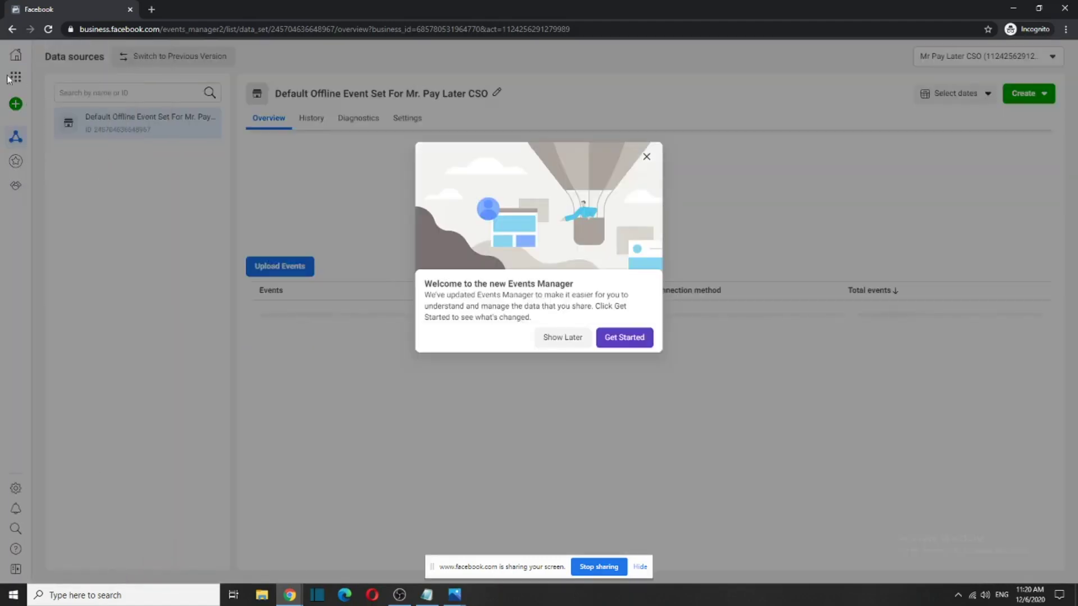
{"action": "left_click", "coordinate": [573, 339]}
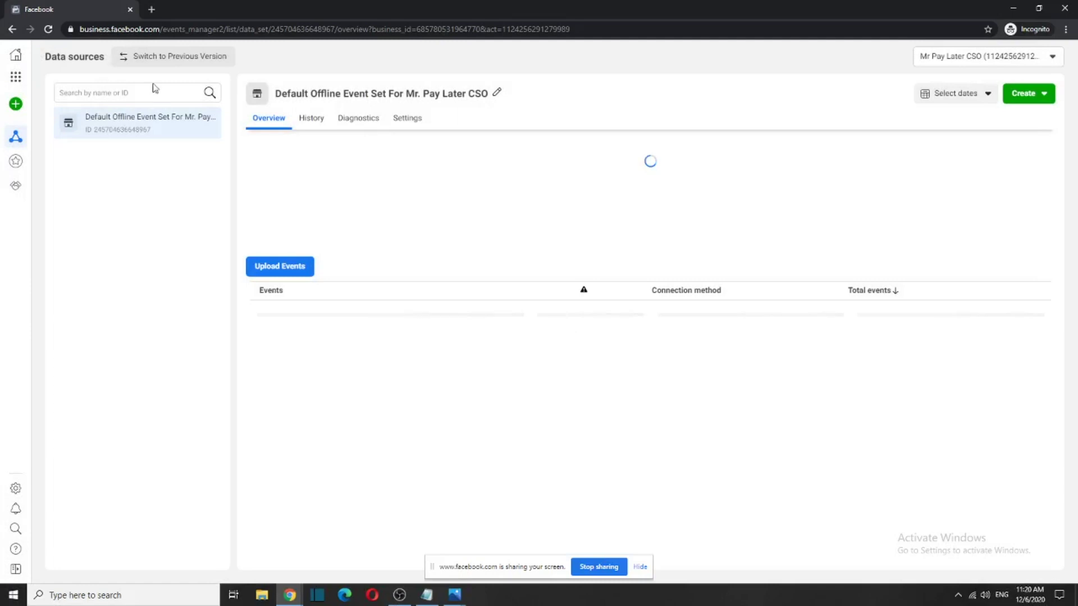
{"action": "left_click", "coordinate": [16, 77]}
{"action": "left_click", "coordinate": [86, 321]}
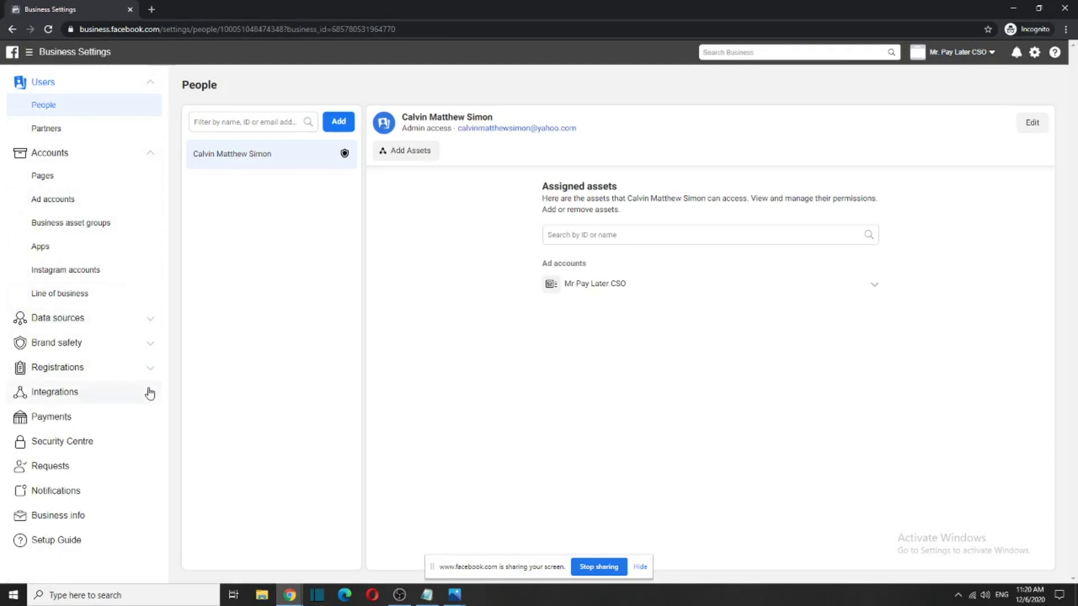
Open Pixels under Data sources, cancel Add pixel, and open the existing pixel in Events Manager
{"action": "left_click", "coordinate": [143, 327]}
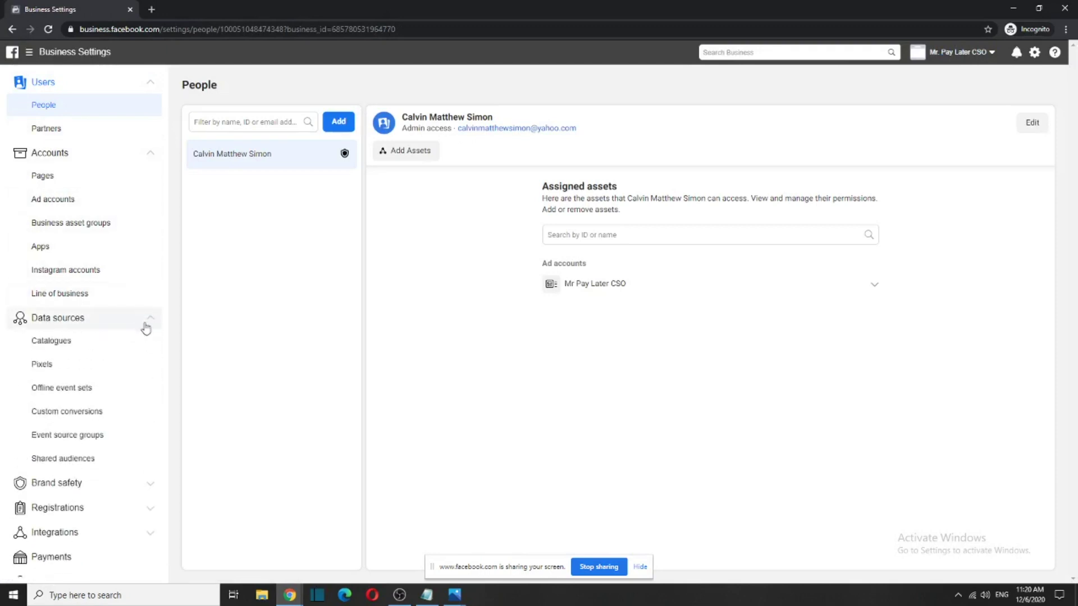
{"action": "left_click", "coordinate": [97, 370]}
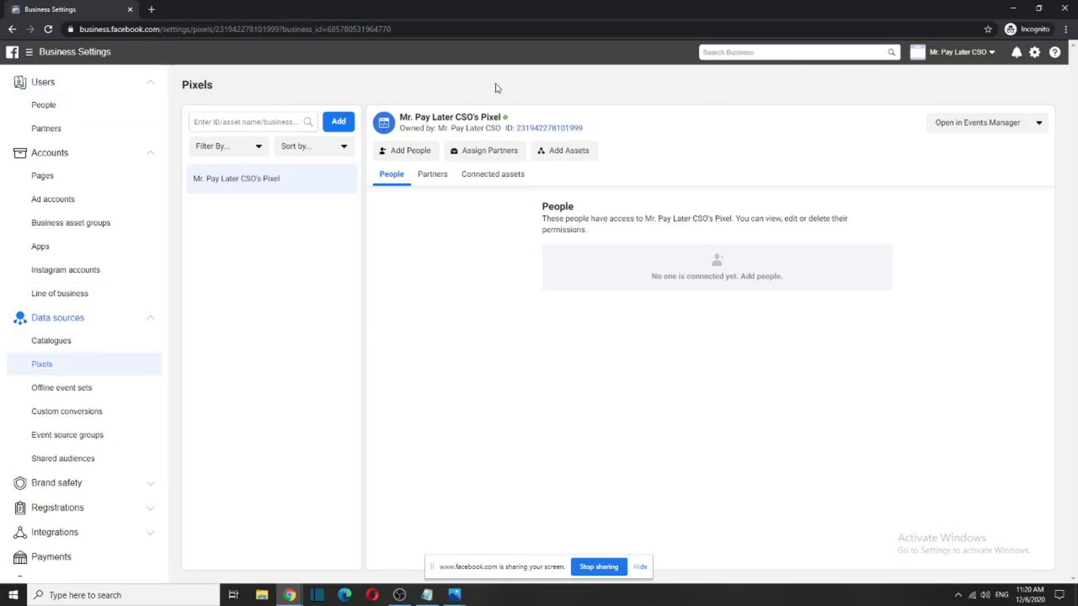
{"action": "left_click", "coordinate": [339, 122]}
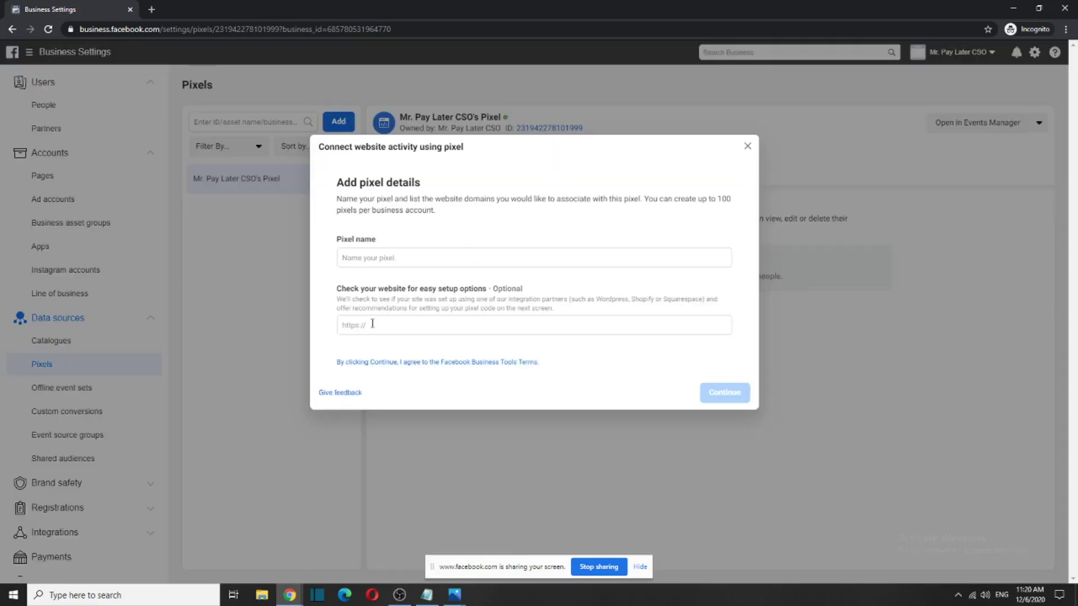
{"action": "left_click", "coordinate": [357, 325]}
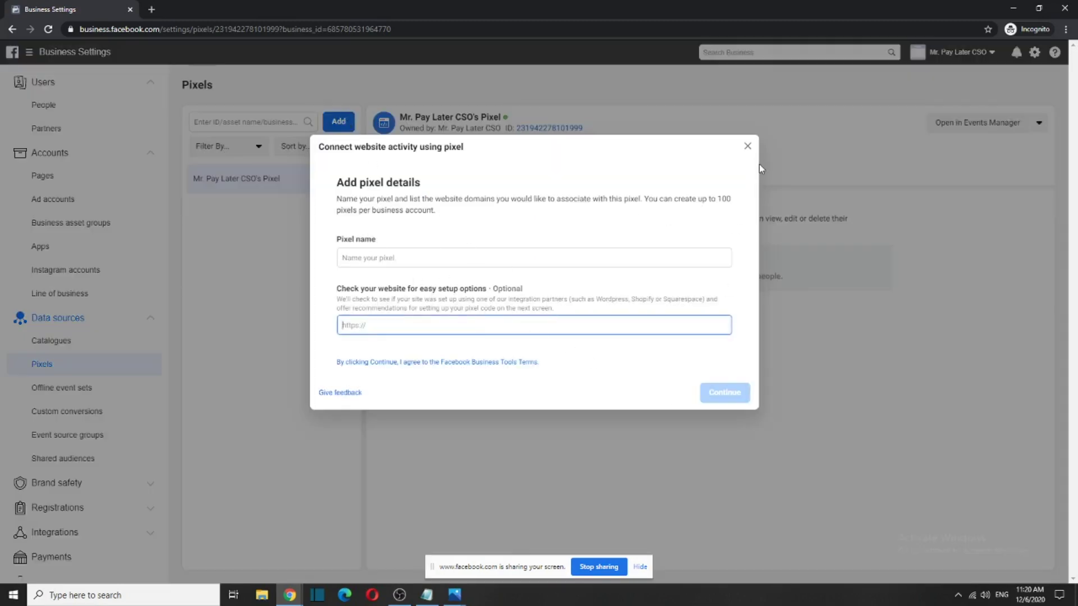
{"action": "left_click", "coordinate": [749, 148]}
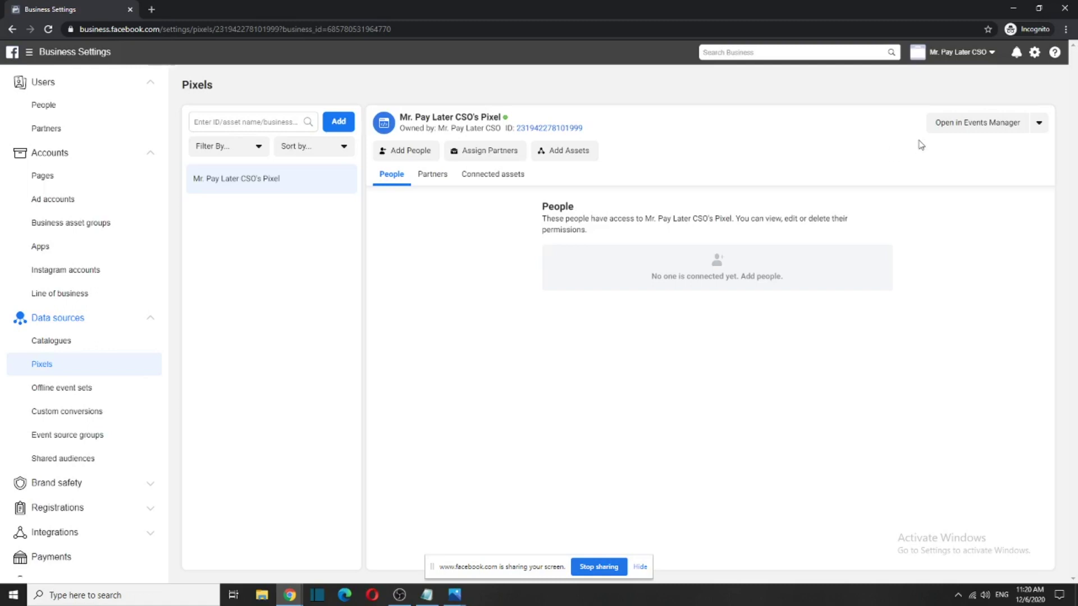
{"action": "left_click", "coordinate": [965, 127]}
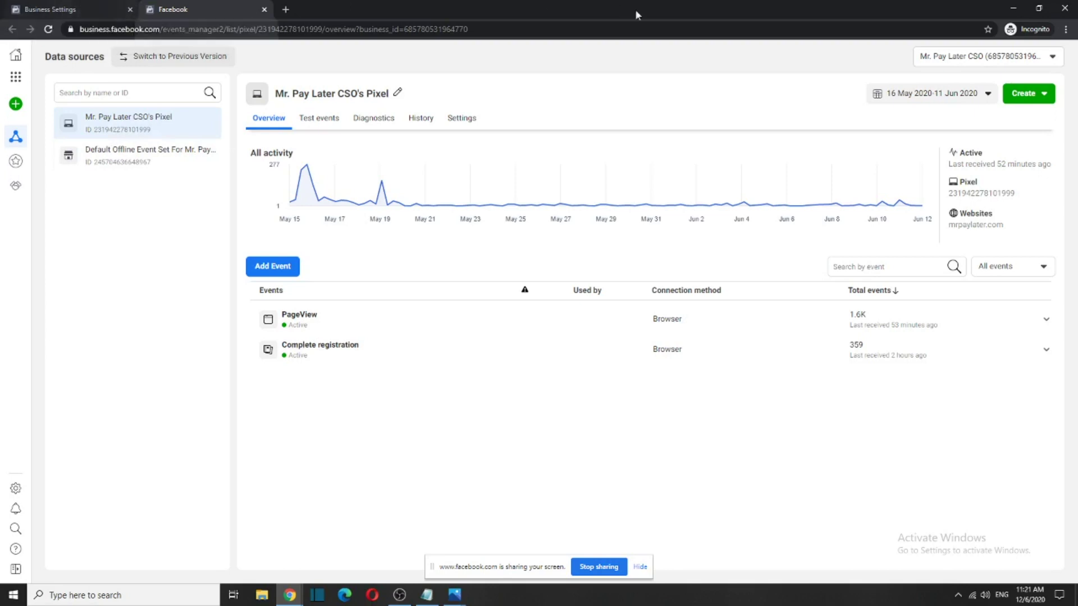
Look through the pixel's Create options, then bring up the business tools shortcuts
{"action": "left_click", "coordinate": [1038, 99]}
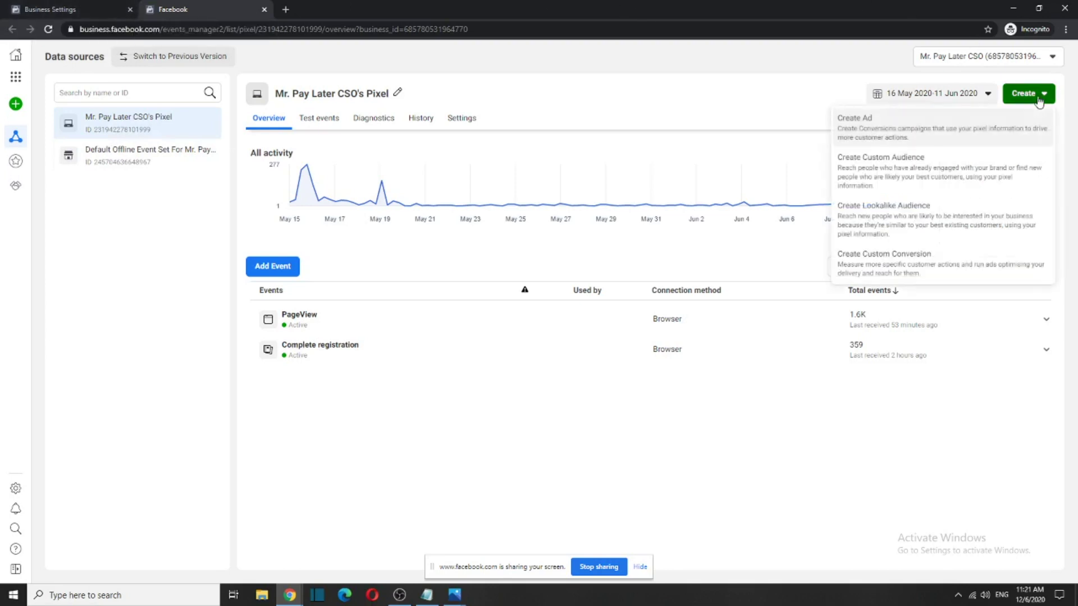
{"action": "left_click", "coordinate": [651, 107]}
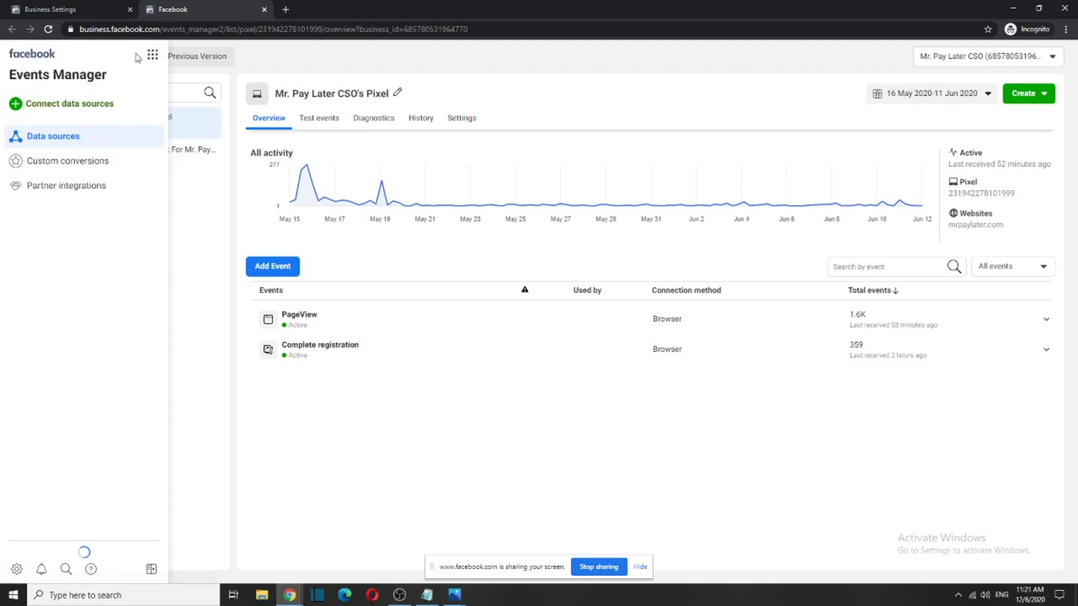
{"action": "left_click", "coordinate": [16, 76]}
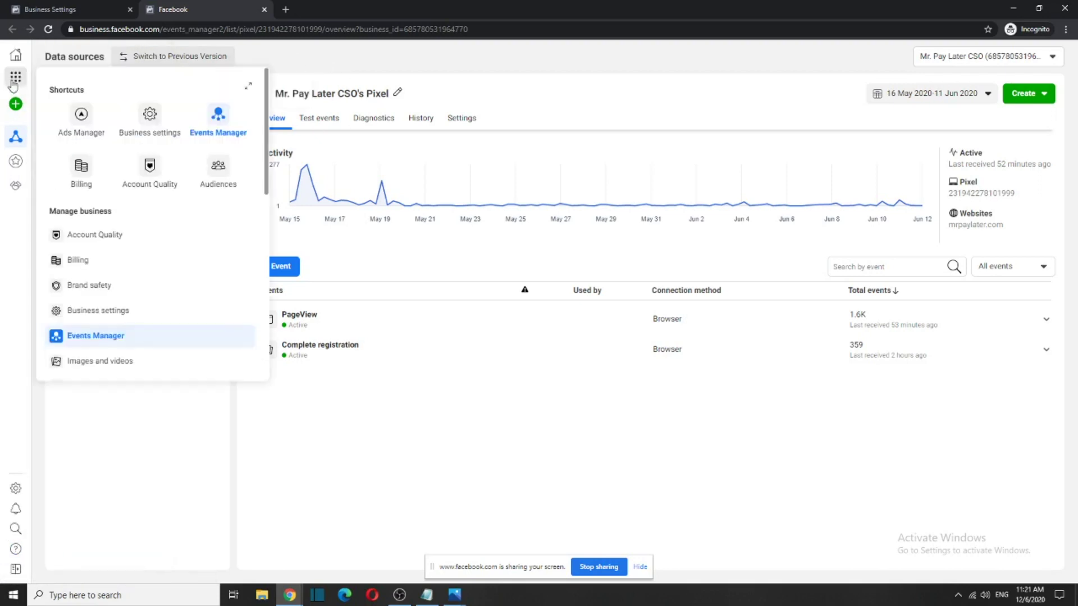
Go to Ads Manager and start a new campaign with Create
{"action": "left_click", "coordinate": [74, 115]}
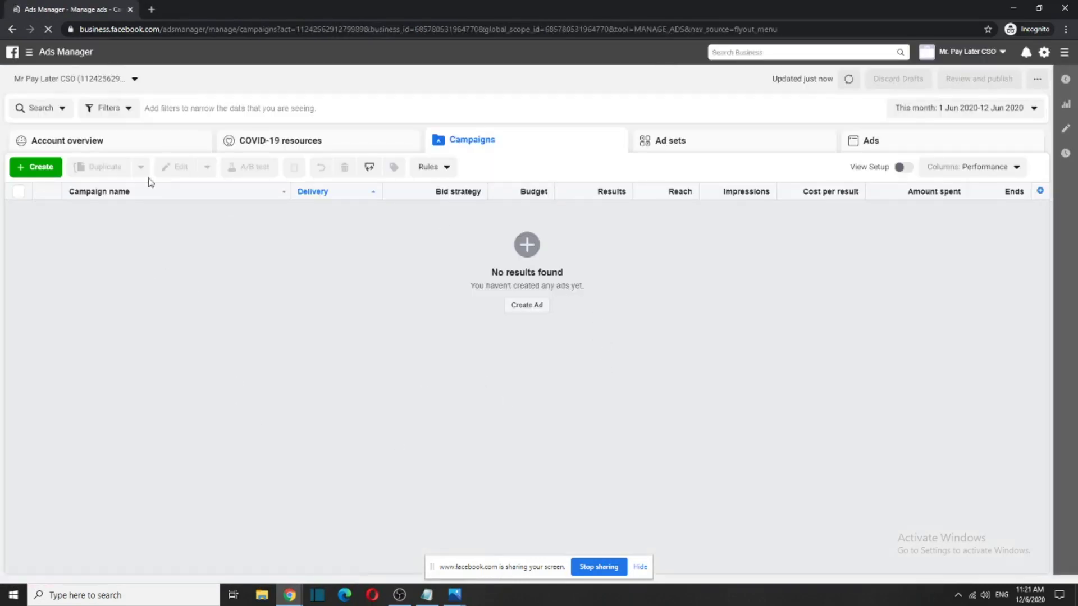
{"action": "left_click", "coordinate": [45, 167]}
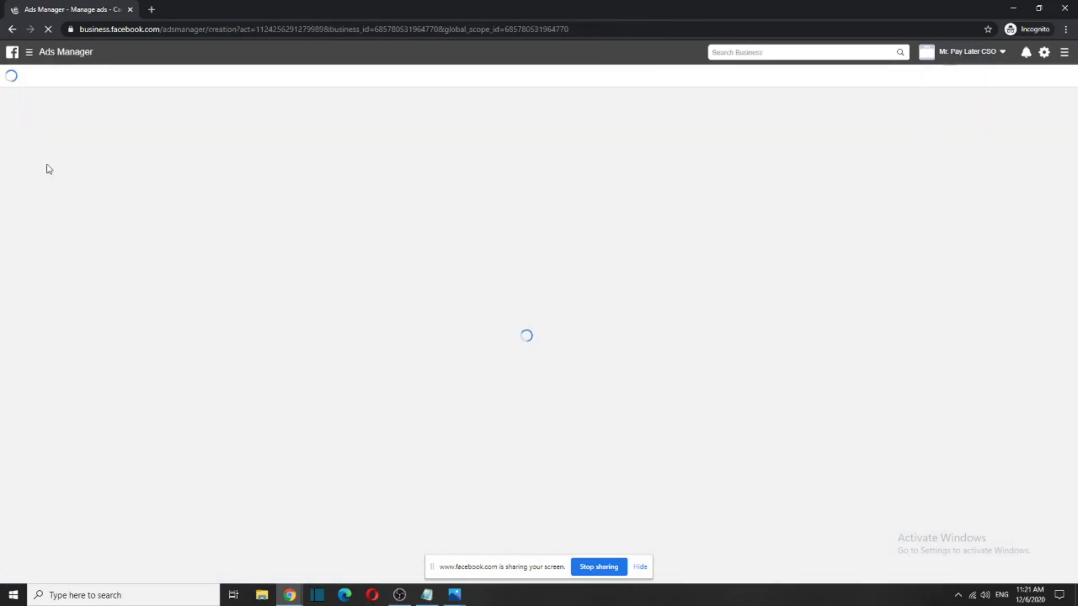
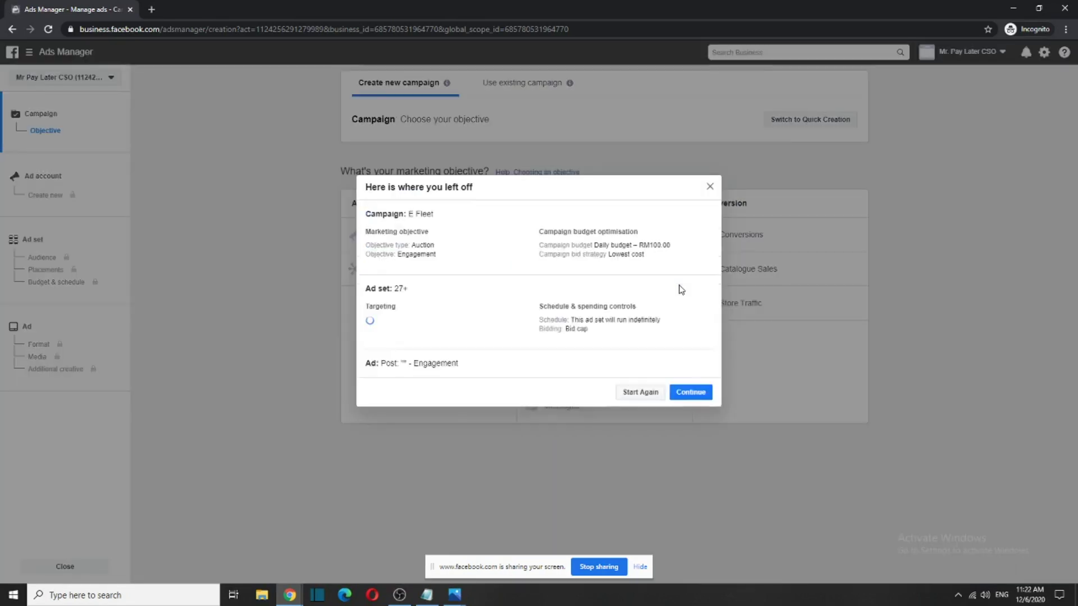
Choose Start Again on the left-off dialog and pick Traffic under Consideration
{"action": "left_click", "coordinate": [644, 395]}
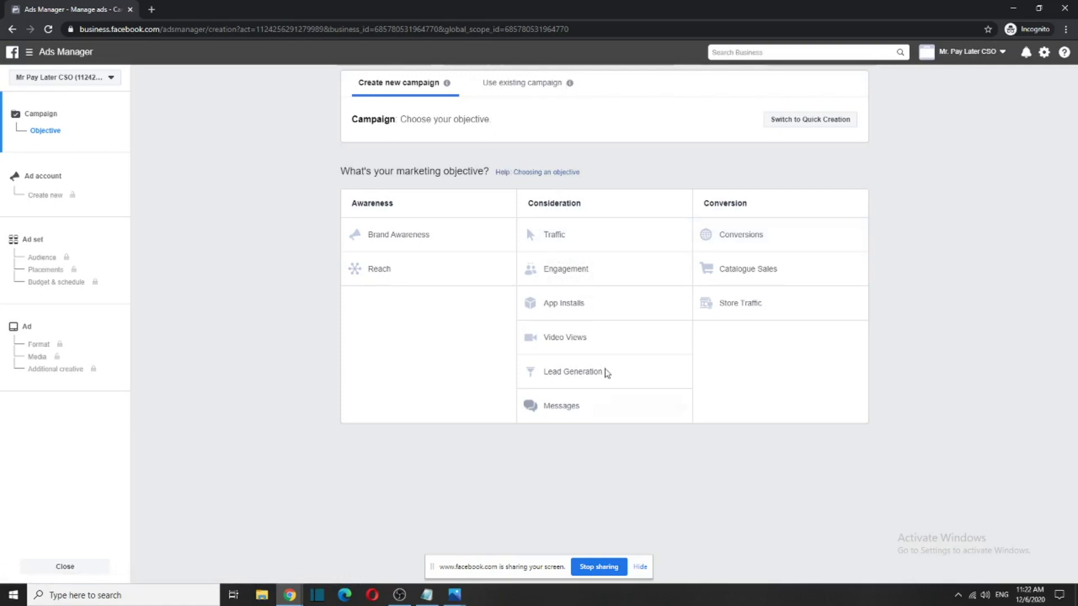
{"action": "left_click", "coordinate": [657, 244]}
{"action": "scroll", "coordinate": [657, 242], "scroll_direction": "down", "scroll_amount": 1}
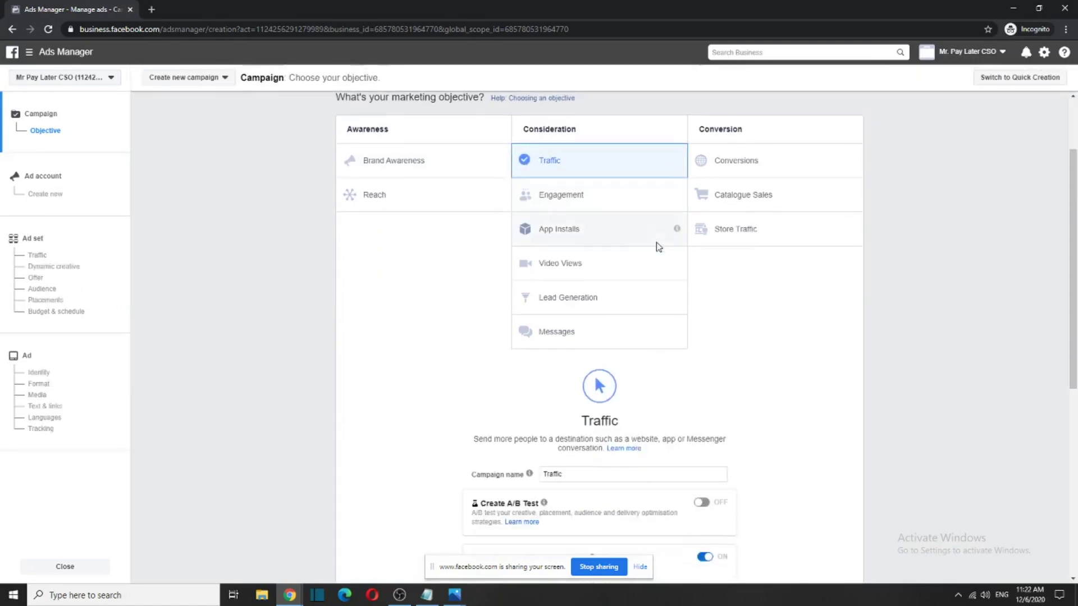
{"action": "scroll", "coordinate": [729, 191], "scroll_direction": "up", "scroll_amount": 1}
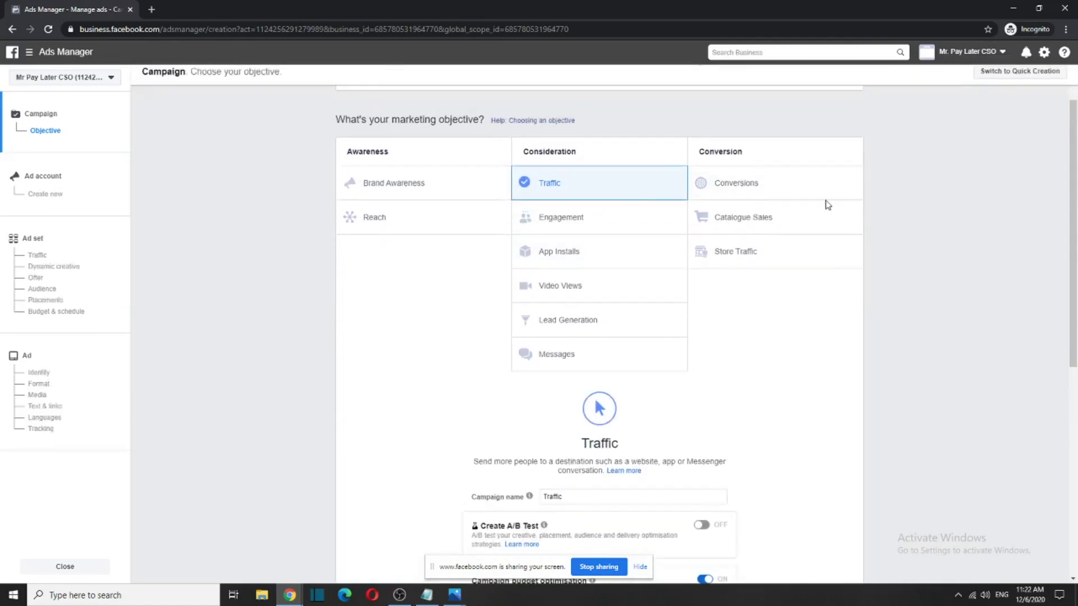
{"action": "scroll", "coordinate": [587, 179], "scroll_direction": "down", "scroll_amount": 3}
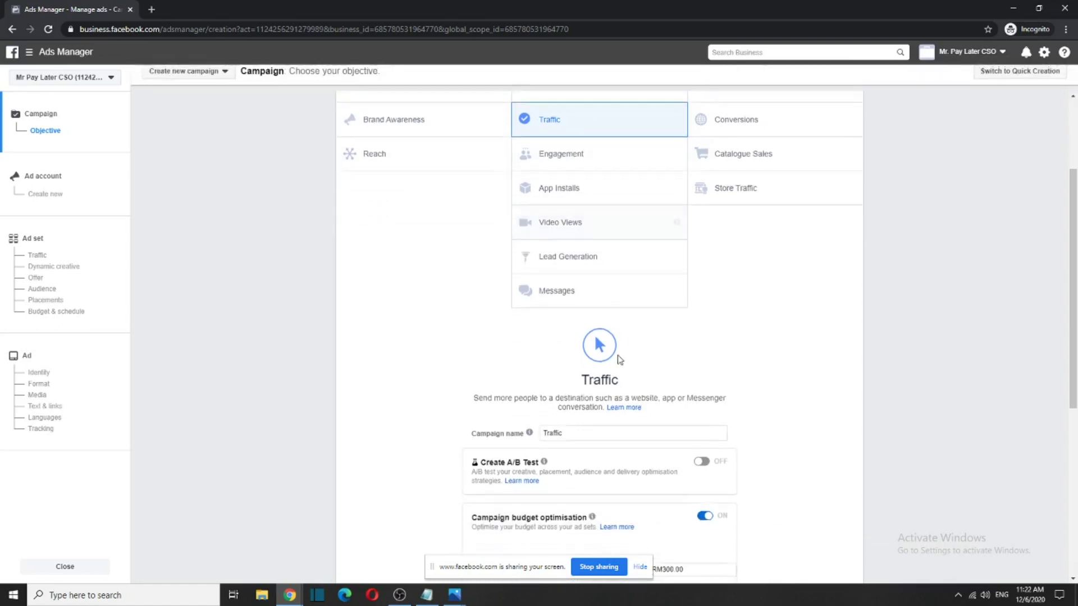
Rename the campaign to '28 Keto Diet'
{"action": "double_click", "coordinate": [580, 318]}
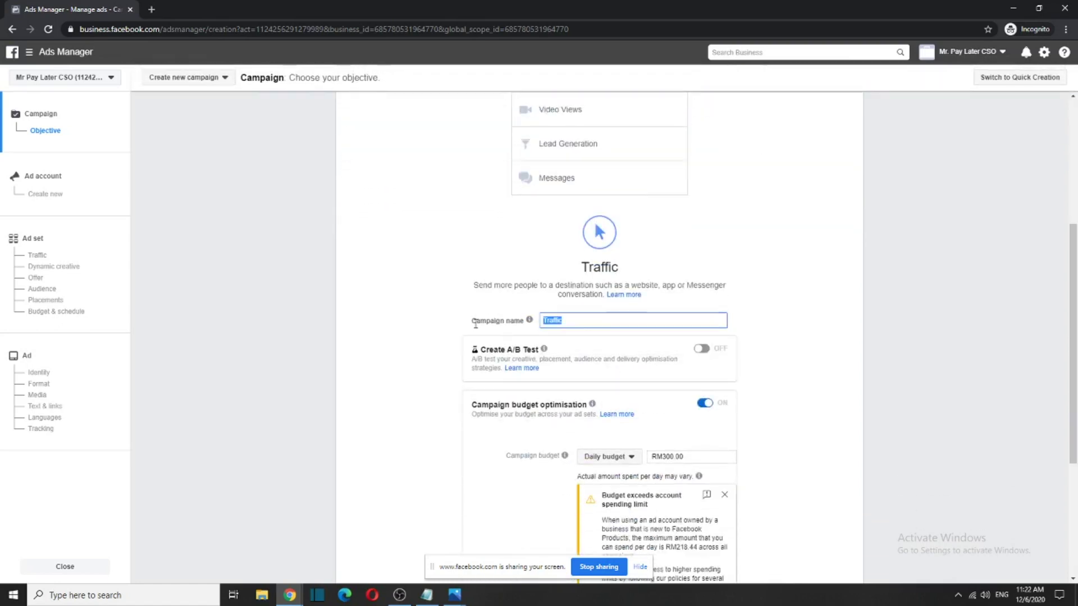
{"action": "type", "text": "S"}
{"action": "key", "text": "Tab"}
{"action": "key", "text": "space"}
{"action": "scroll", "coordinate": [769, 277], "scroll_direction": "up", "scroll_amount": 4}
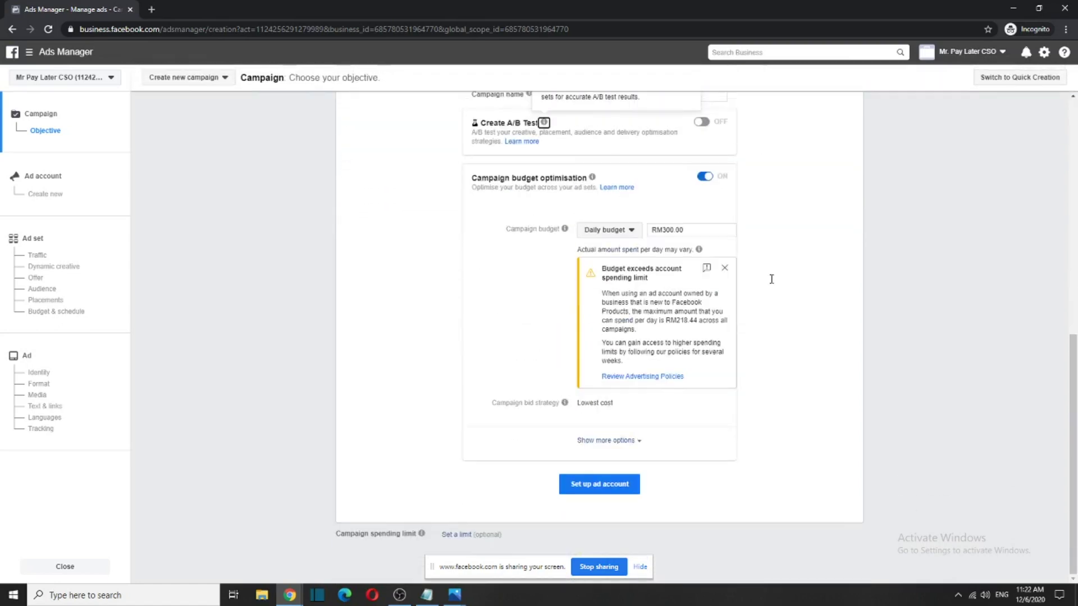
{"action": "left_click", "coordinate": [633, 323]}
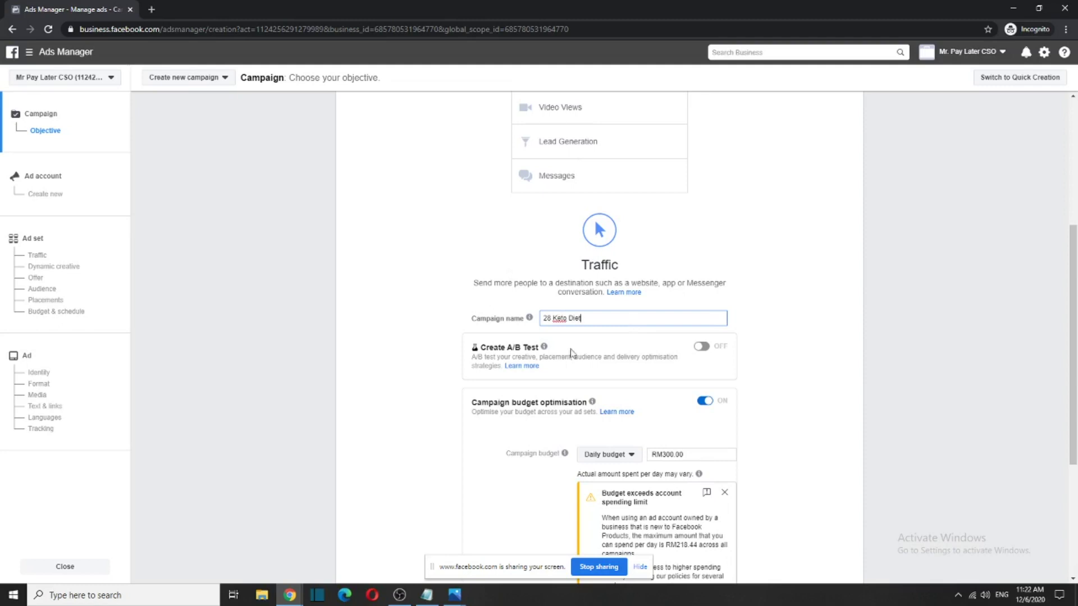
Dismiss the spending limit warning and switch to a RM2,100.00 lifetime budget
{"action": "scroll", "coordinate": [571, 353], "scroll_direction": "down", "scroll_amount": 2}
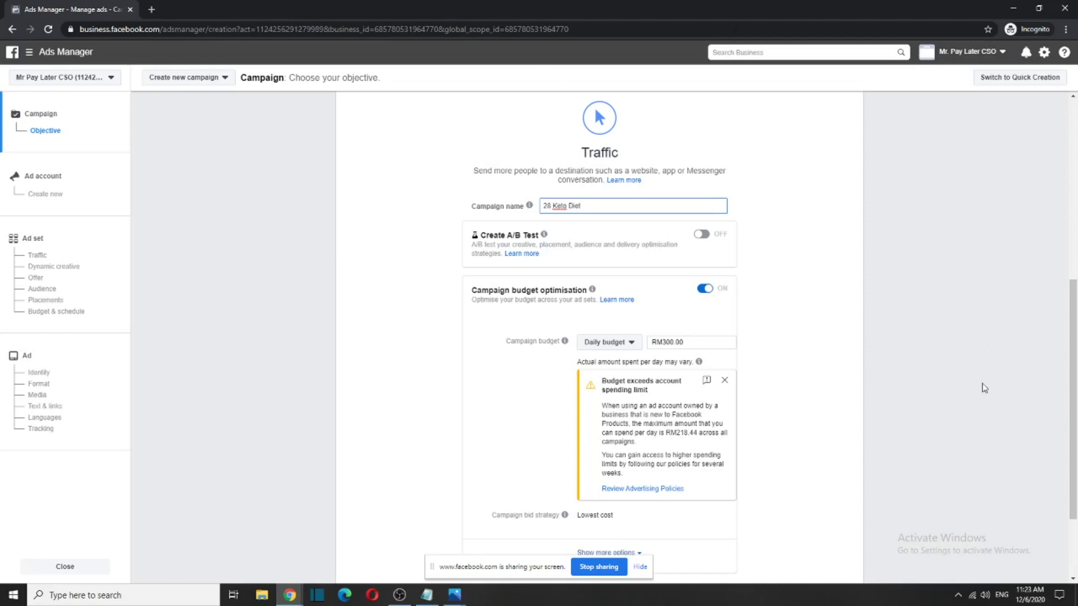
{"action": "left_click", "coordinate": [724, 380]}
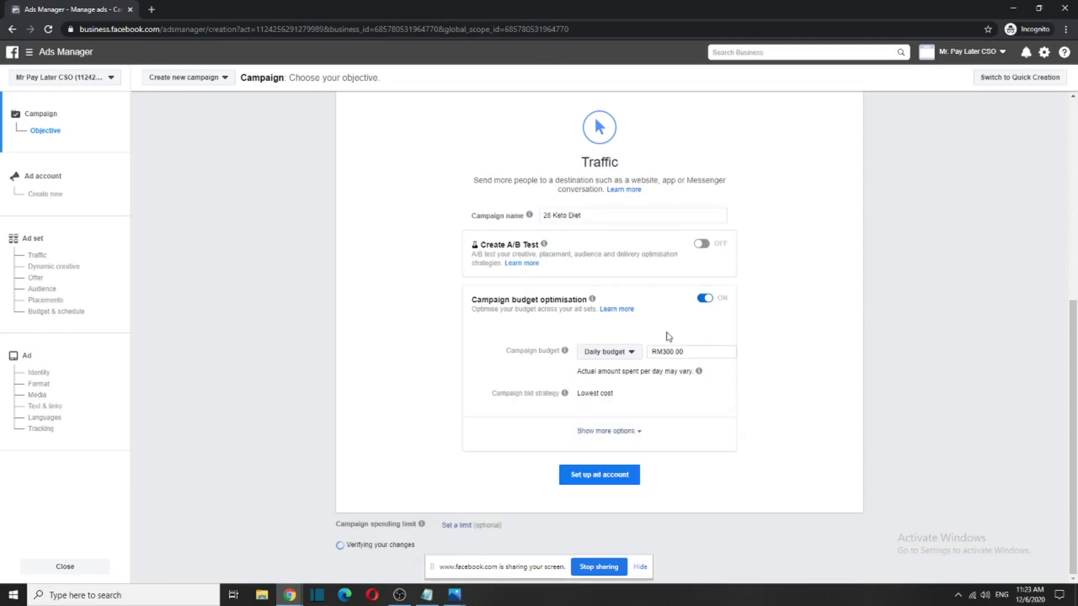
{"action": "left_click", "coordinate": [610, 363]}
{"action": "left_click", "coordinate": [606, 395]}
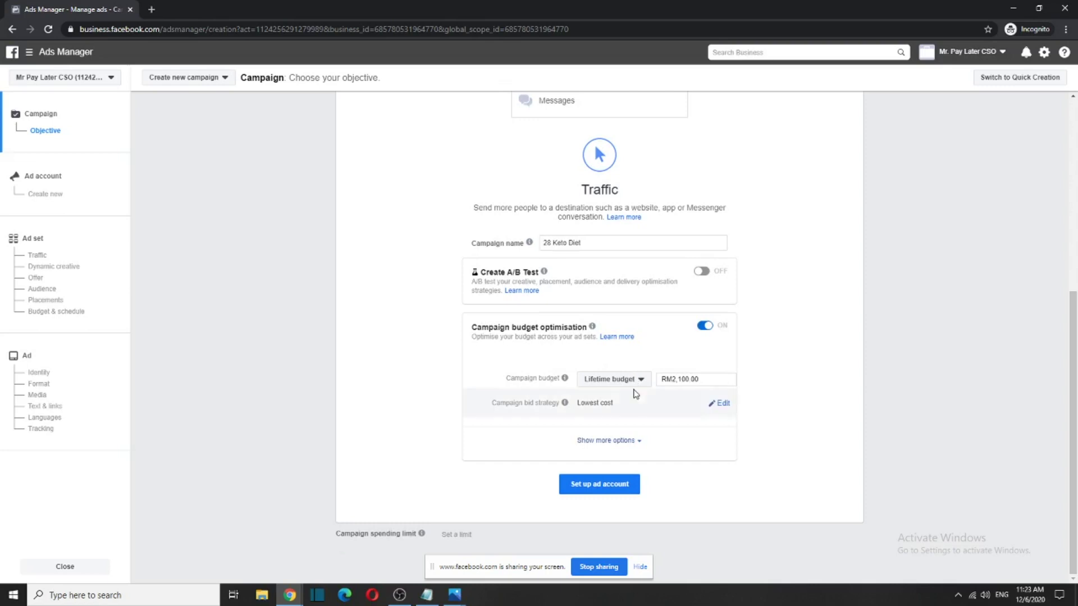
Set up the ad account, accepting the Malaysia country, currency and time zone
{"action": "left_click", "coordinate": [623, 487]}
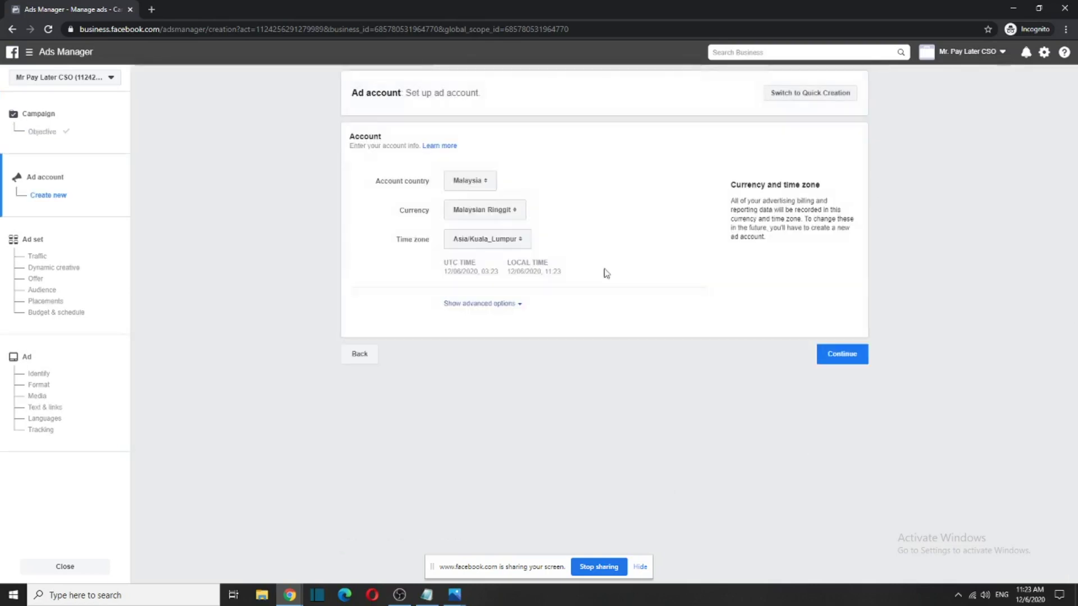
{"action": "left_click_drag", "start_coordinate": [422, 91], "coordinate": [453, 106]}
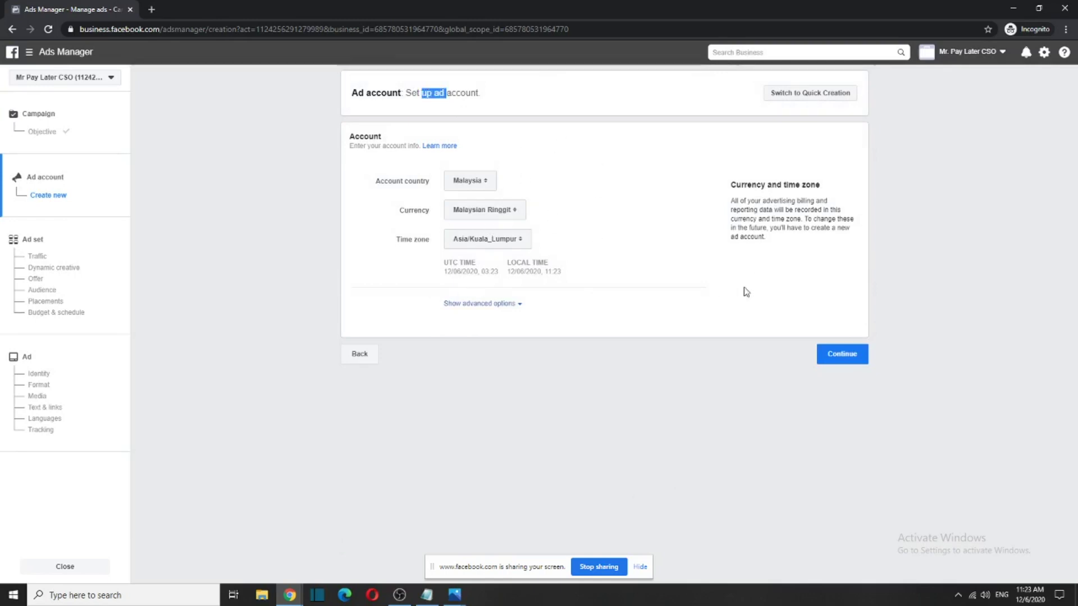
{"action": "left_click", "coordinate": [837, 354]}
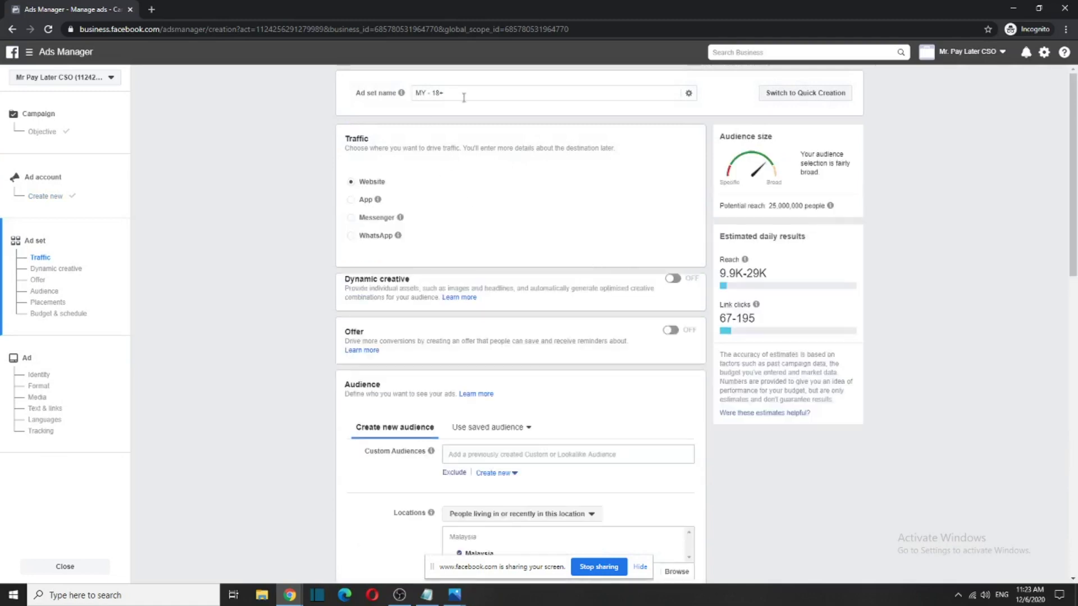
Rename the ad set to '28 Keto - Interest'
{"action": "left_click_drag", "start_coordinate": [445, 92], "coordinate": [417, 93]}
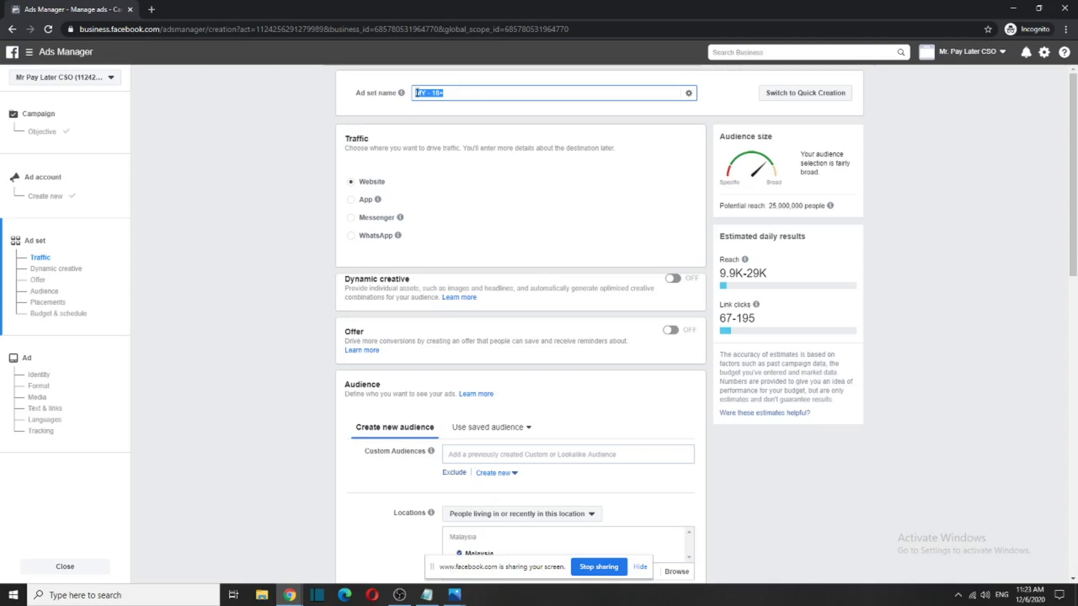
{"action": "key", "text": "BackSpace"}
{"action": "type", "text": "18"}
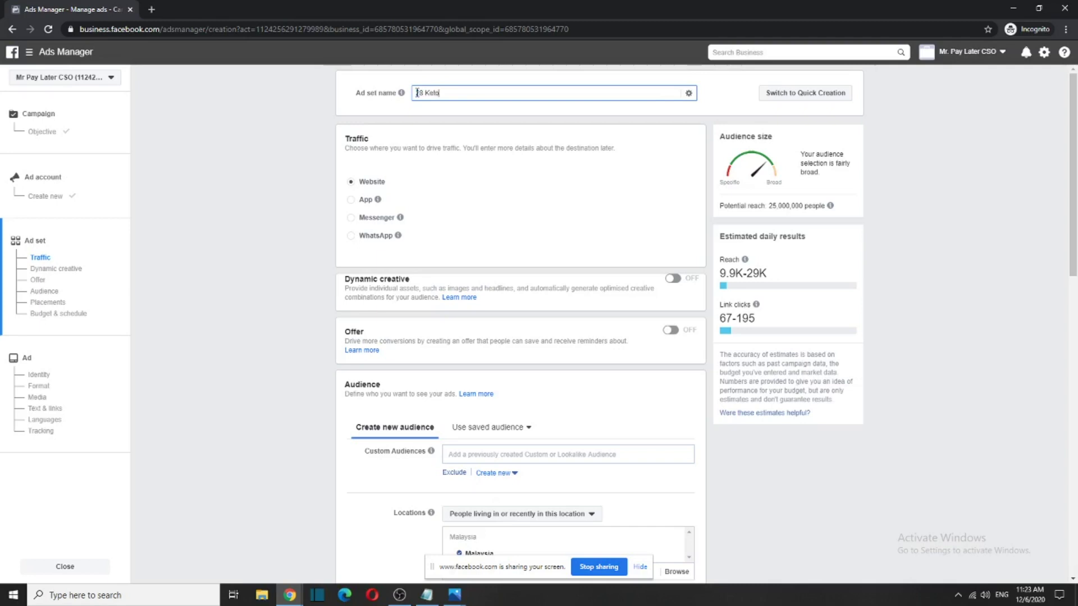
{"action": "type", "text": "Keto - Intest"}
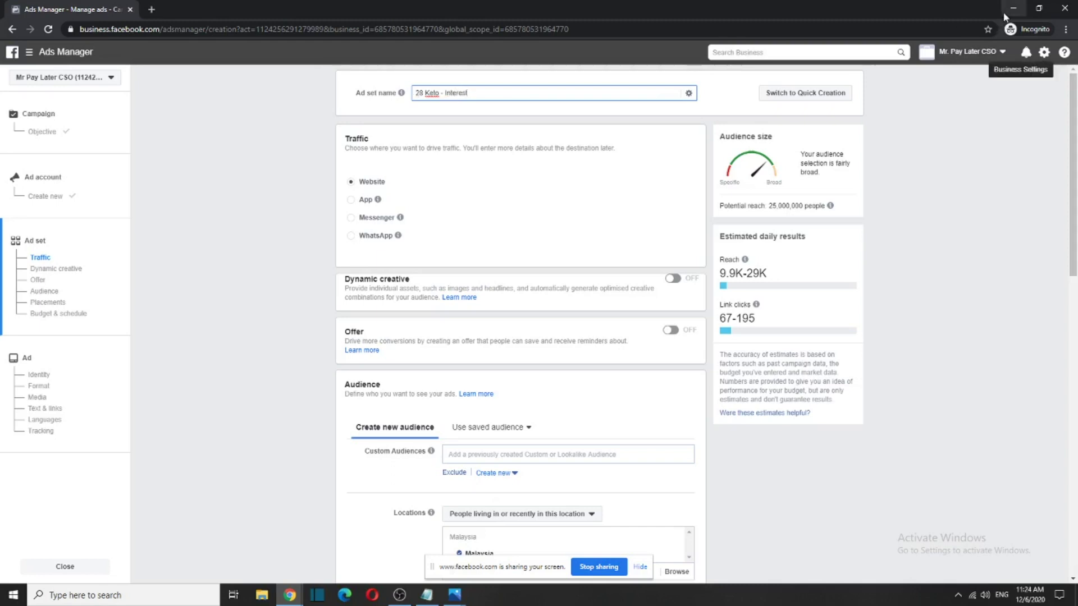
{"action": "left_click", "coordinate": [1037, 9]}
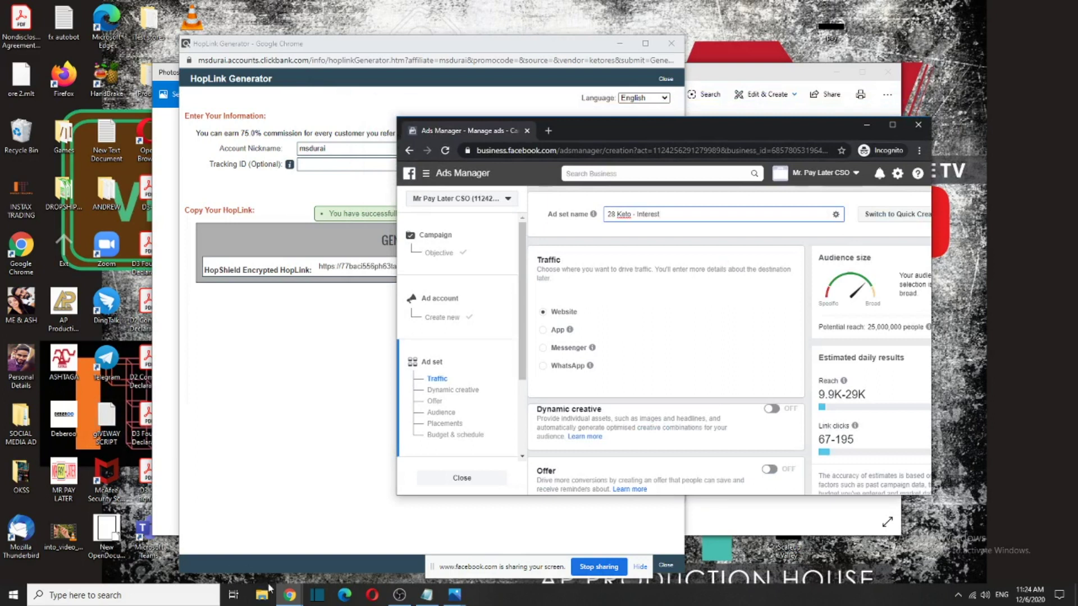
Bring the other Chrome window forward and look over the 28-Day Keto Challenge and cookbook pages
{"action": "left_click", "coordinate": [288, 595]}
{"action": "left_click", "coordinate": [167, 555]}
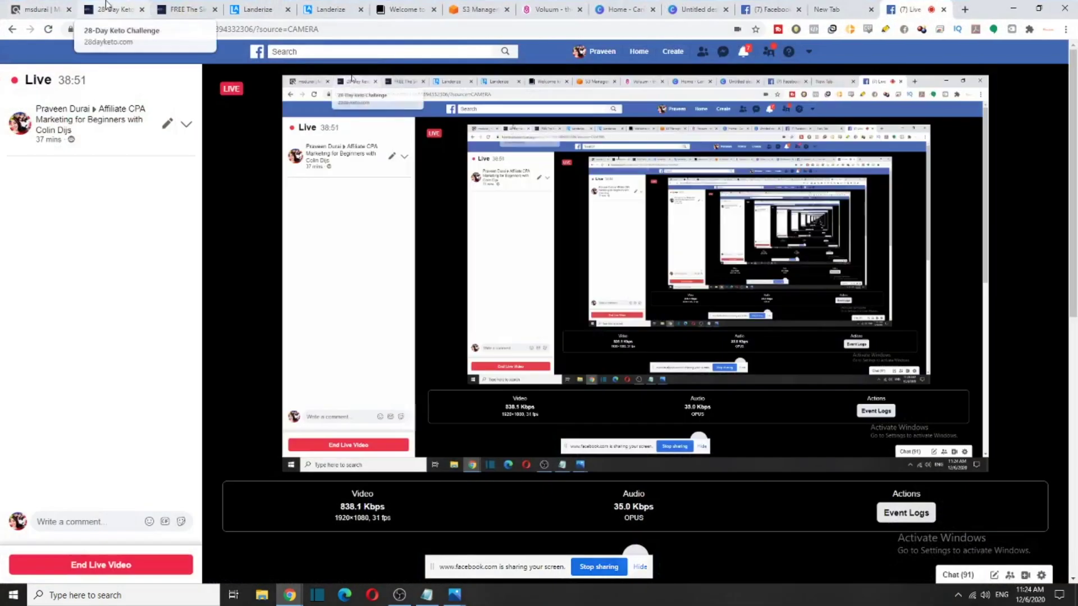
{"action": "left_click", "coordinate": [107, 7]}
{"action": "scroll", "coordinate": [596, 371], "scroll_direction": "down", "scroll_amount": 15}
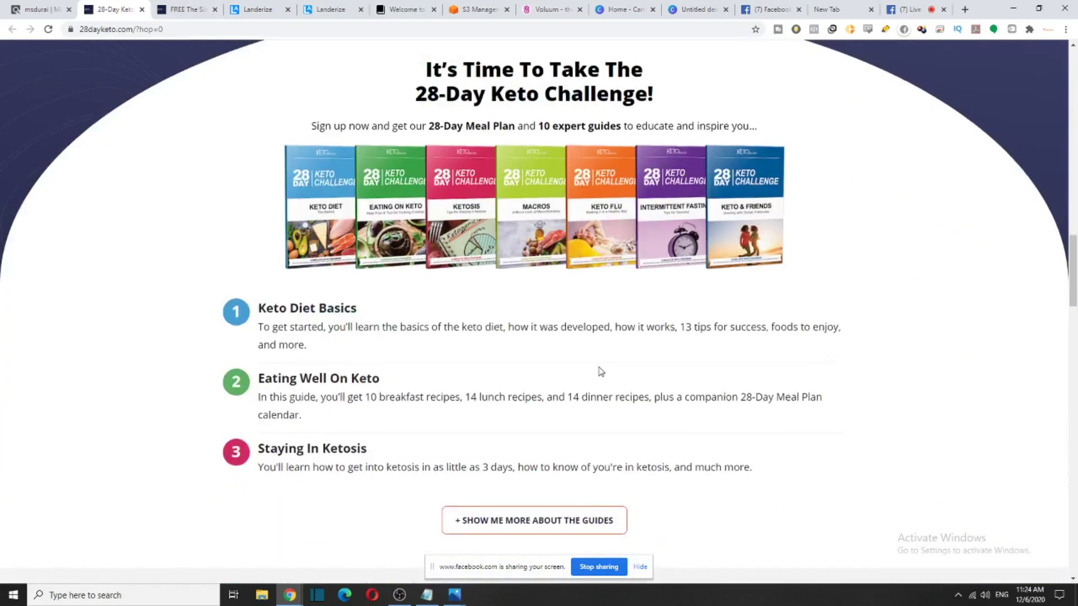
{"action": "scroll", "coordinate": [662, 404], "scroll_direction": "down", "scroll_amount": 20}
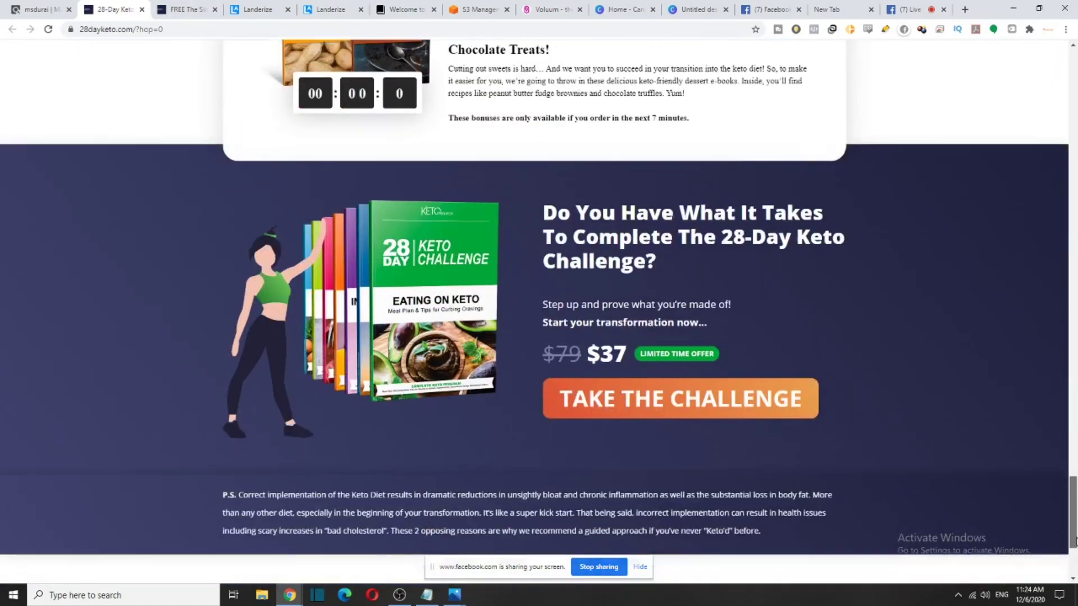
{"action": "scroll", "coordinate": [586, 542], "scroll_direction": "down", "scroll_amount": 2}
{"action": "scroll", "coordinate": [586, 542], "scroll_direction": "up", "scroll_amount": 2}
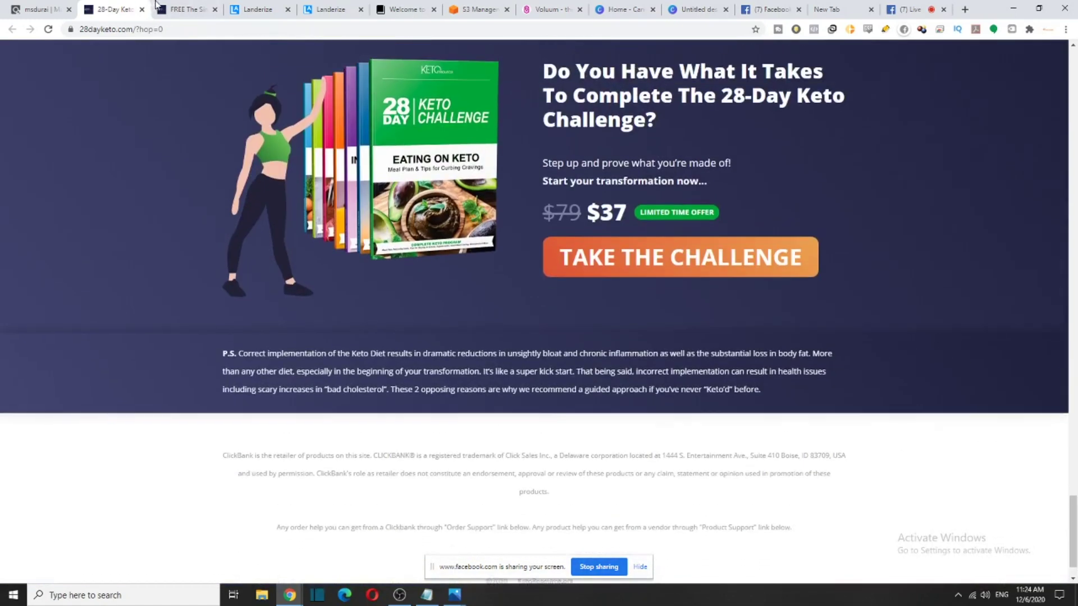
{"action": "left_click", "coordinate": [178, 10]}
{"action": "scroll", "coordinate": [487, 209], "scroll_direction": "up", "scroll_amount": 10}
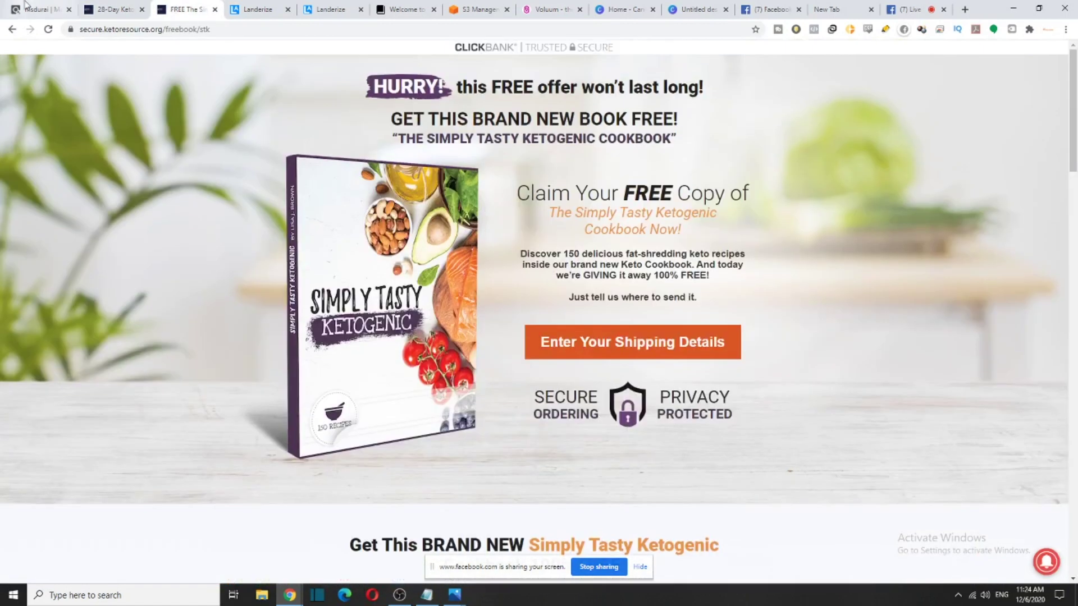
Open the Keto Resource affiliate page, close the cookbook tab, review it and minimise Chrome
{"action": "left_click", "coordinate": [40, 9]}
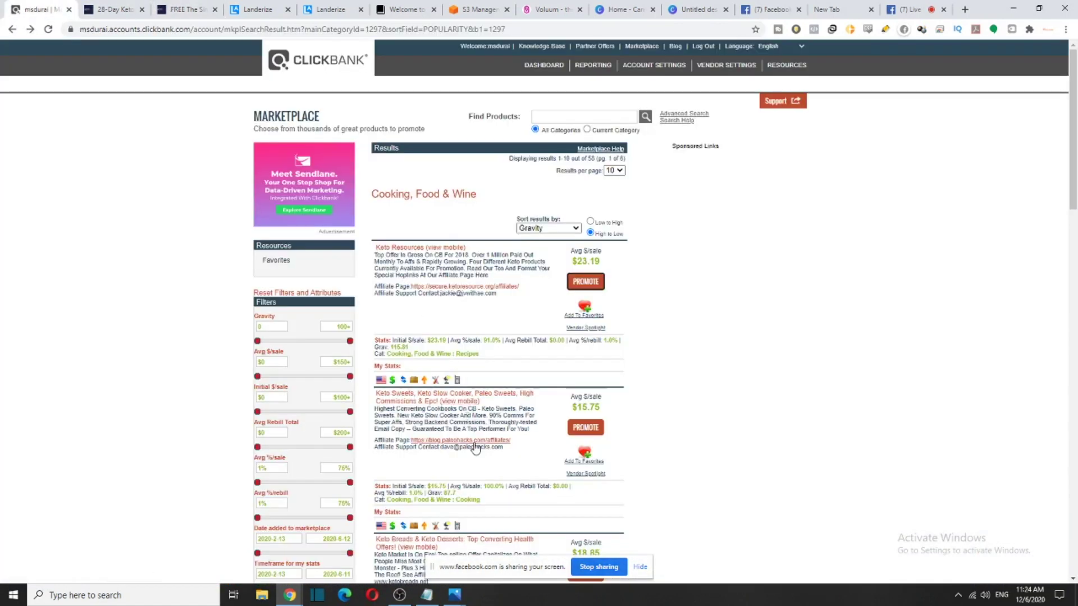
{"action": "left_click", "coordinate": [465, 286]}
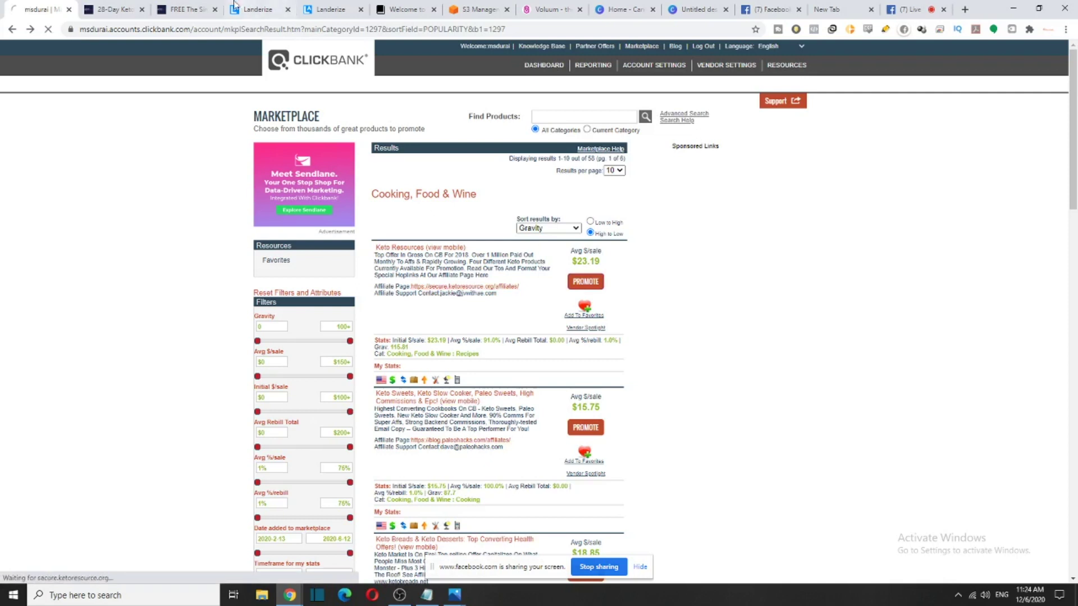
{"action": "left_click", "coordinate": [181, 7]}
{"action": "left_click", "coordinate": [215, 9]}
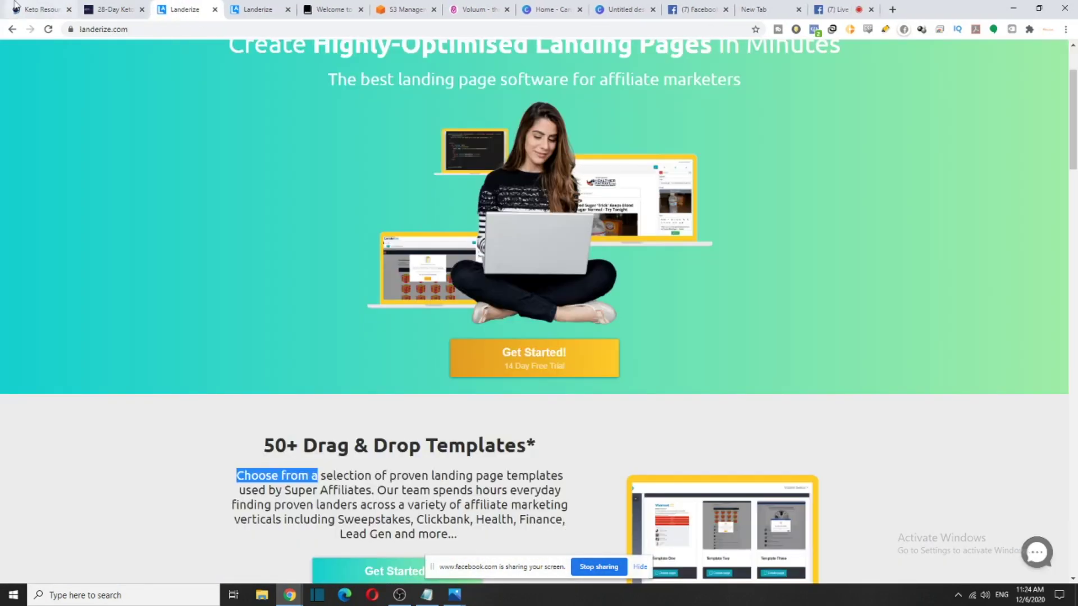
{"action": "left_click", "coordinate": [15, 6]}
{"action": "scroll", "coordinate": [305, 224], "scroll_direction": "down", "scroll_amount": 3}
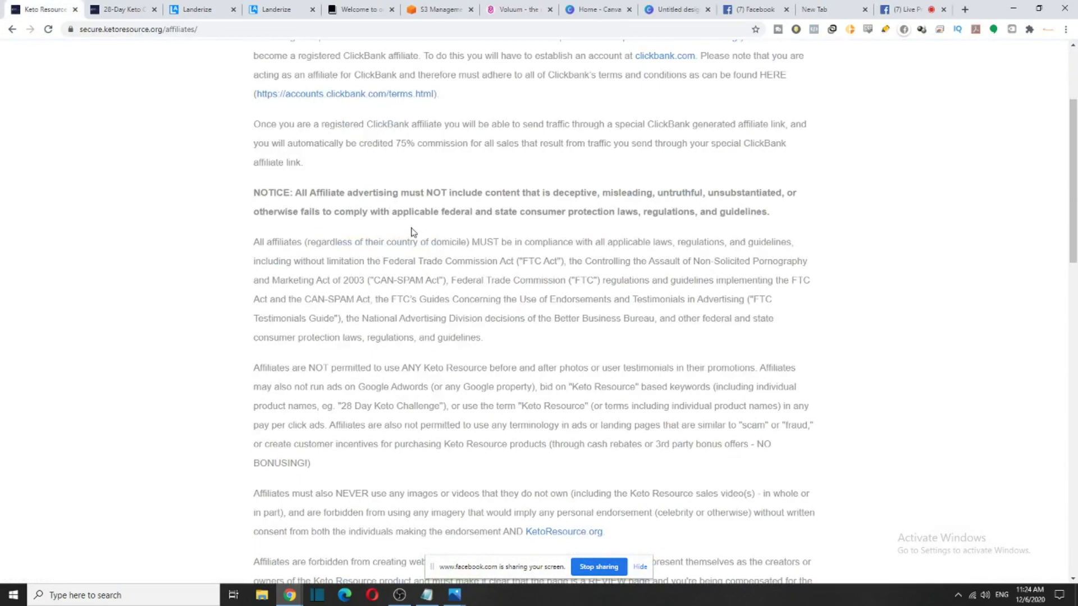
{"action": "scroll", "coordinate": [387, 232], "scroll_direction": "down", "scroll_amount": 1}
{"action": "scroll", "coordinate": [388, 232], "scroll_direction": "down", "scroll_amount": 20}
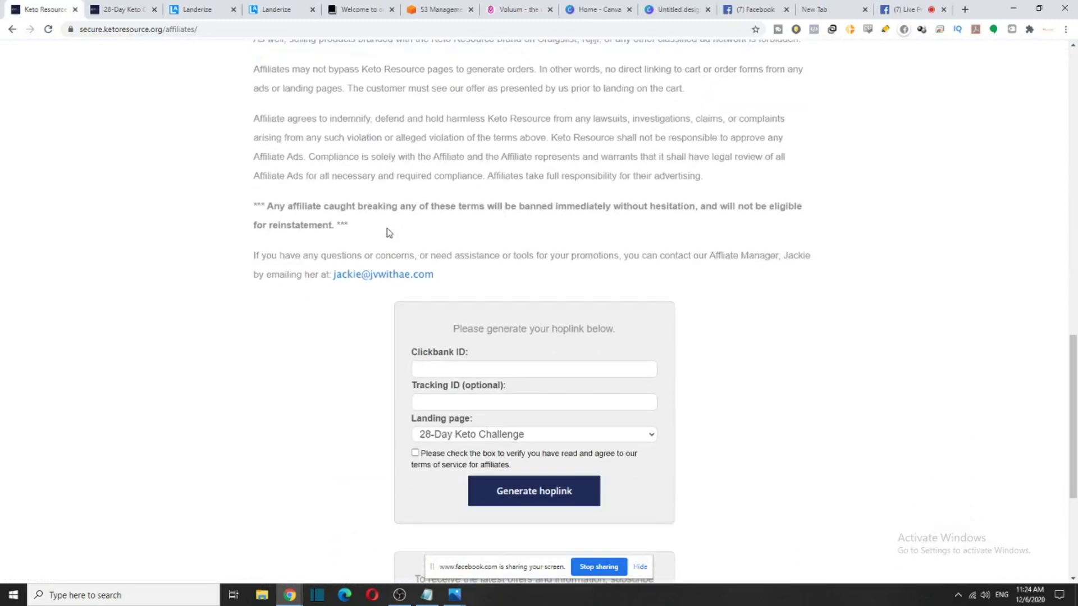
{"action": "scroll", "coordinate": [375, 164], "scroll_direction": "up", "scroll_amount": 2}
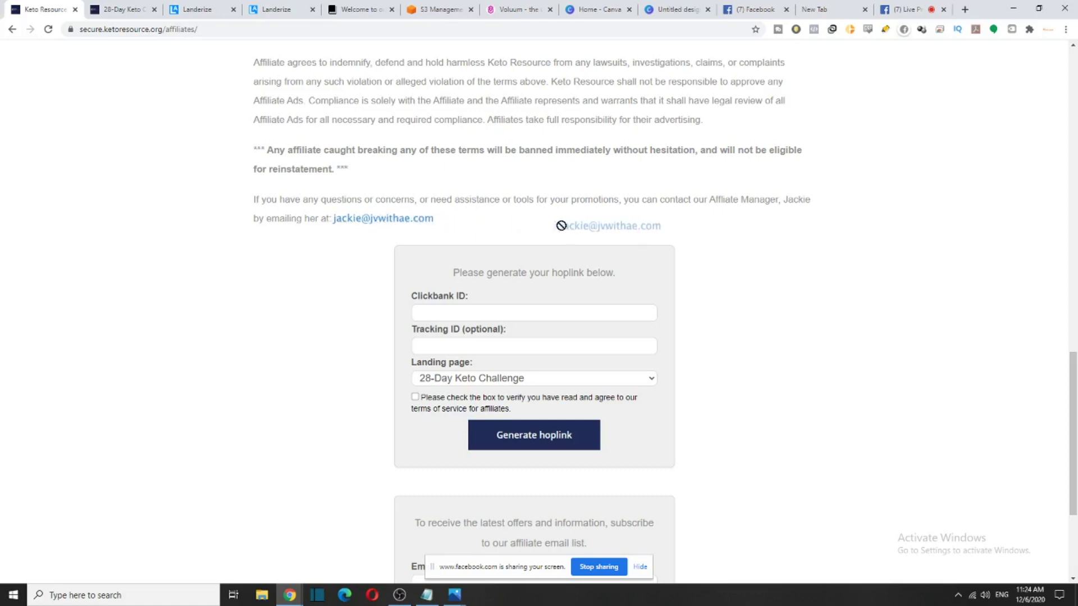
{"action": "scroll", "coordinate": [789, 366], "scroll_direction": "down", "scroll_amount": 3}
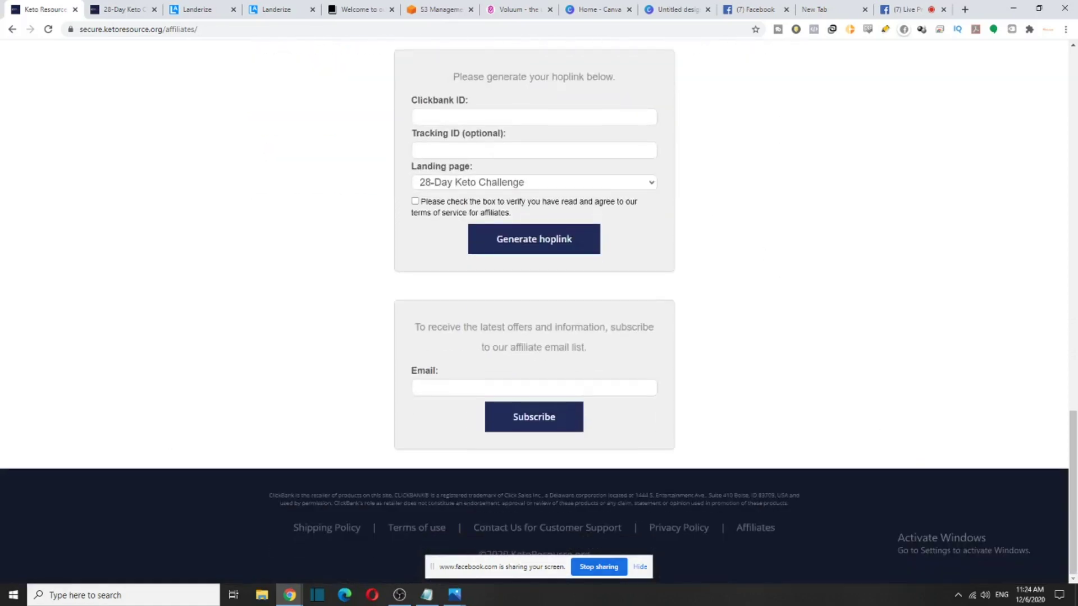
{"action": "left_click_drag", "start_coordinate": [1073, 493], "coordinate": [1073, 84]}
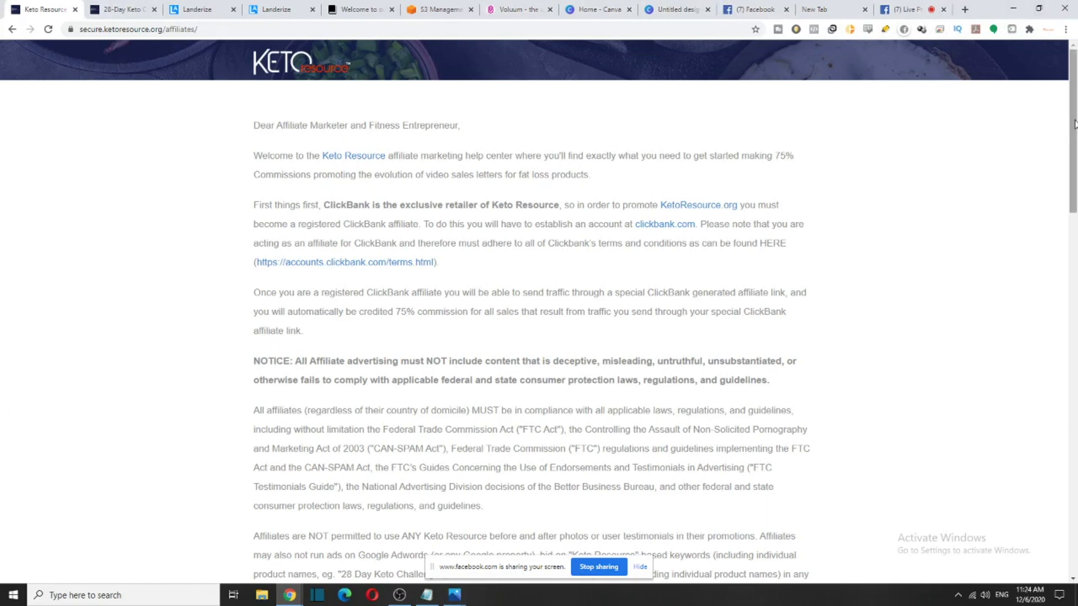
{"action": "left_click", "coordinate": [1013, 8]}
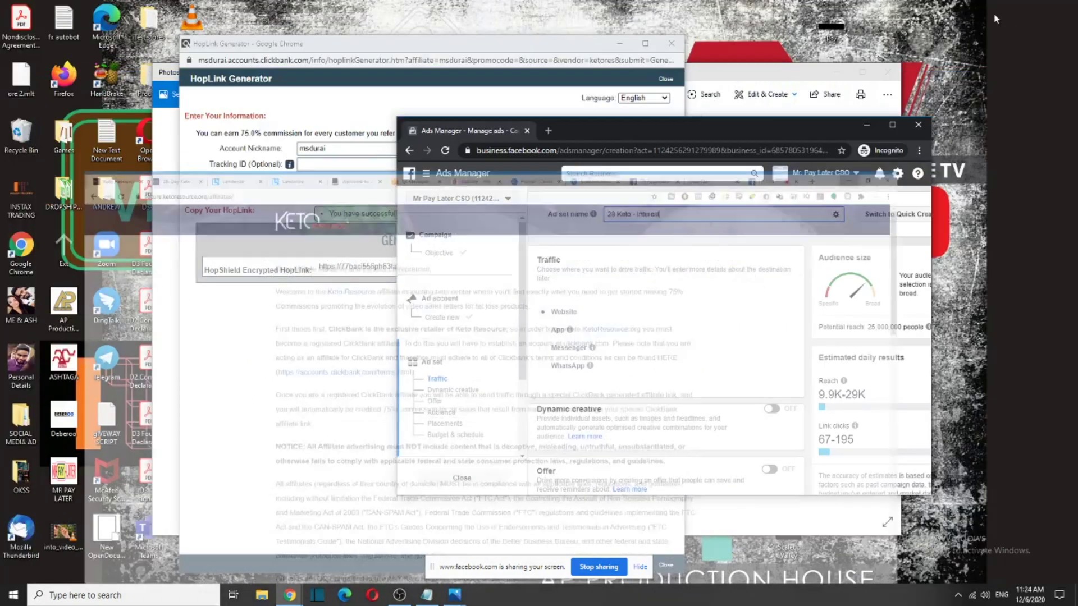
Maximise Ads Manager and target the United States instead of Malaysia
{"action": "left_click", "coordinate": [892, 127]}
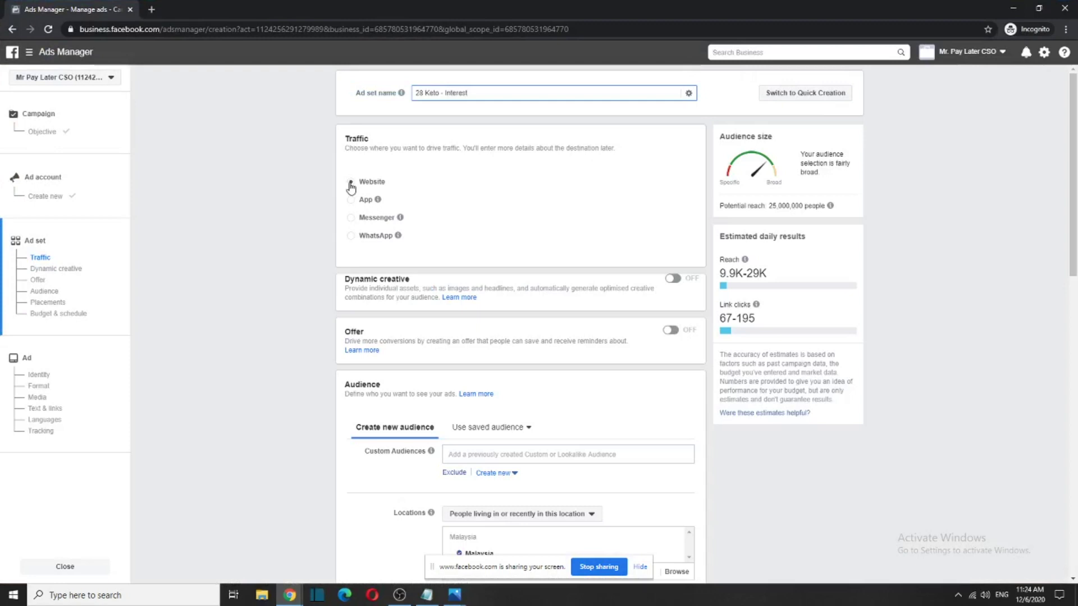
{"action": "scroll", "coordinate": [668, 270], "scroll_direction": "down", "scroll_amount": 1}
{"action": "scroll", "coordinate": [670, 260], "scroll_direction": "down", "scroll_amount": 1}
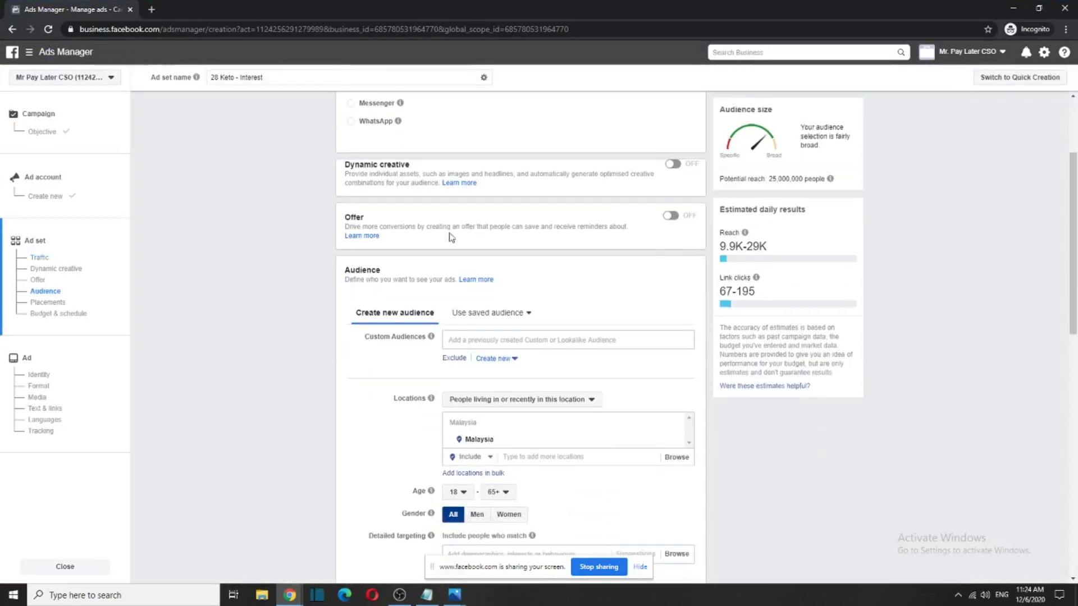
{"action": "scroll", "coordinate": [484, 275], "scroll_direction": "down", "scroll_amount": 2}
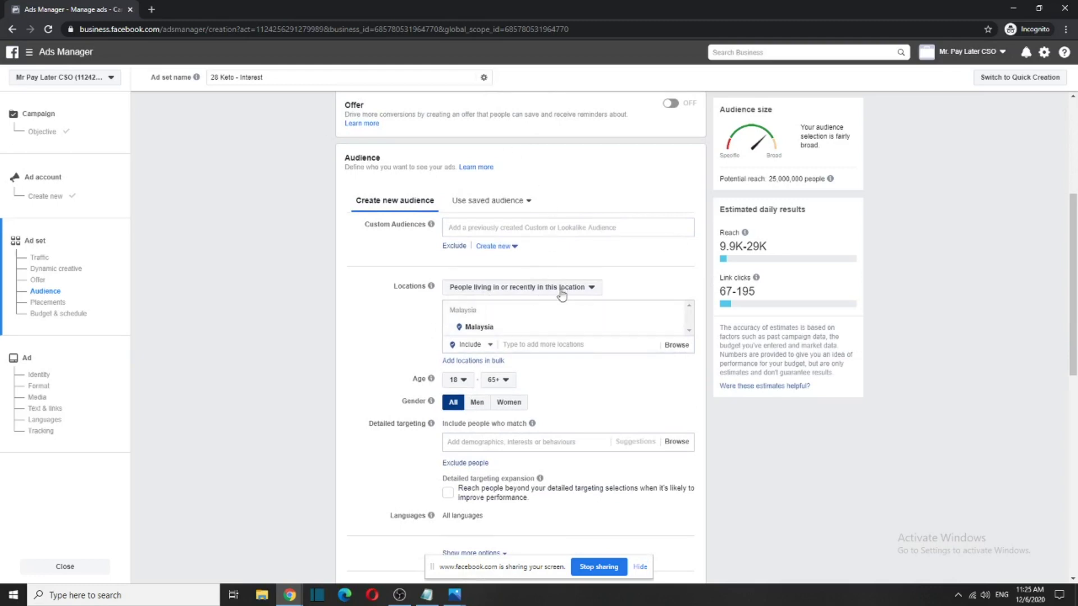
{"action": "left_click", "coordinate": [558, 344]}
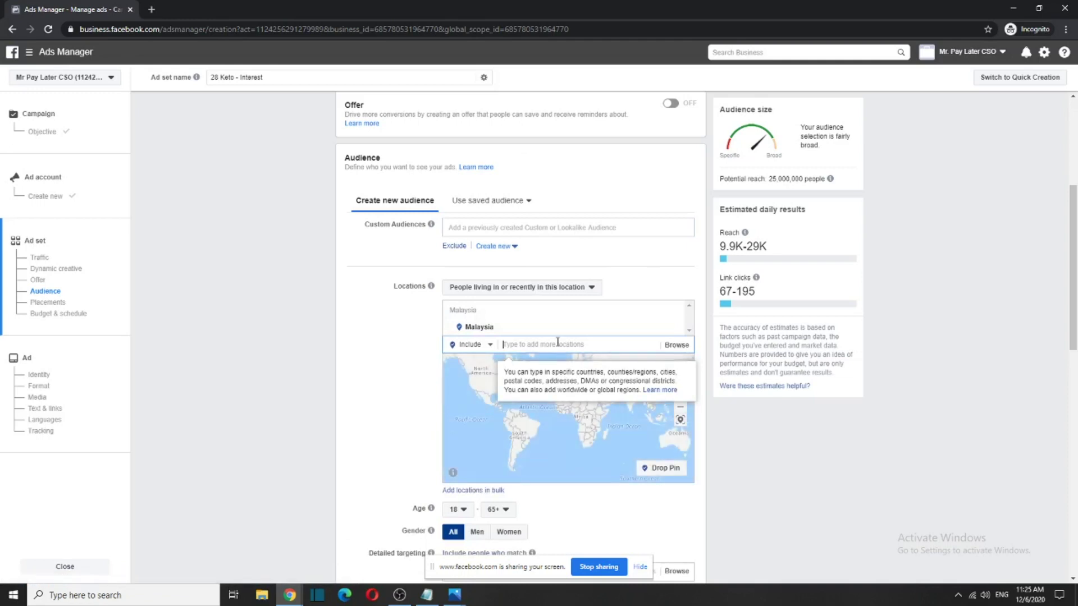
{"action": "type", "text": "United Sta"}
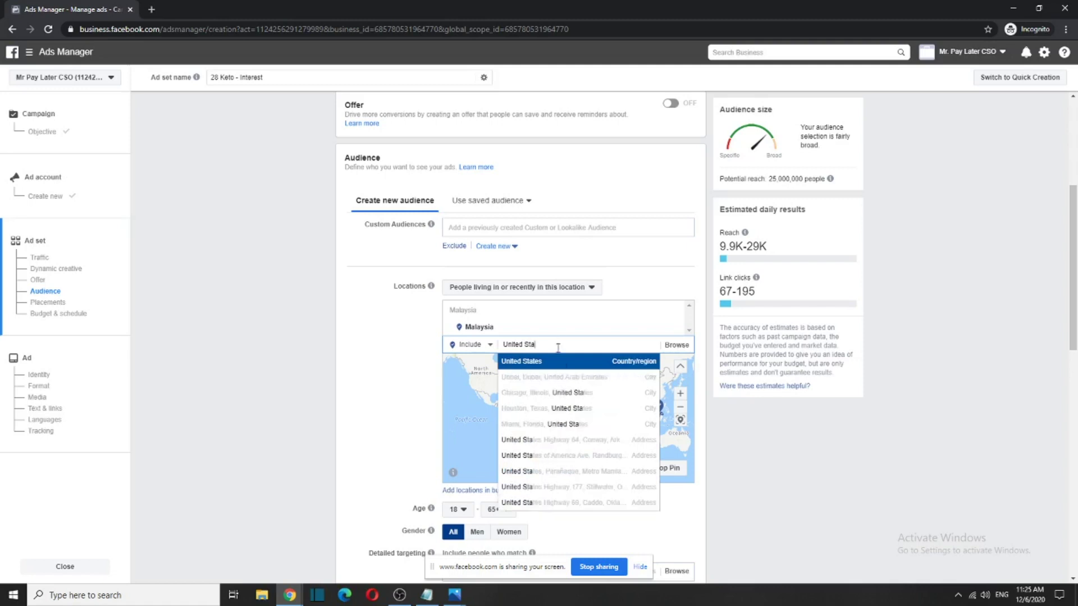
{"action": "left_click", "coordinate": [554, 362]}
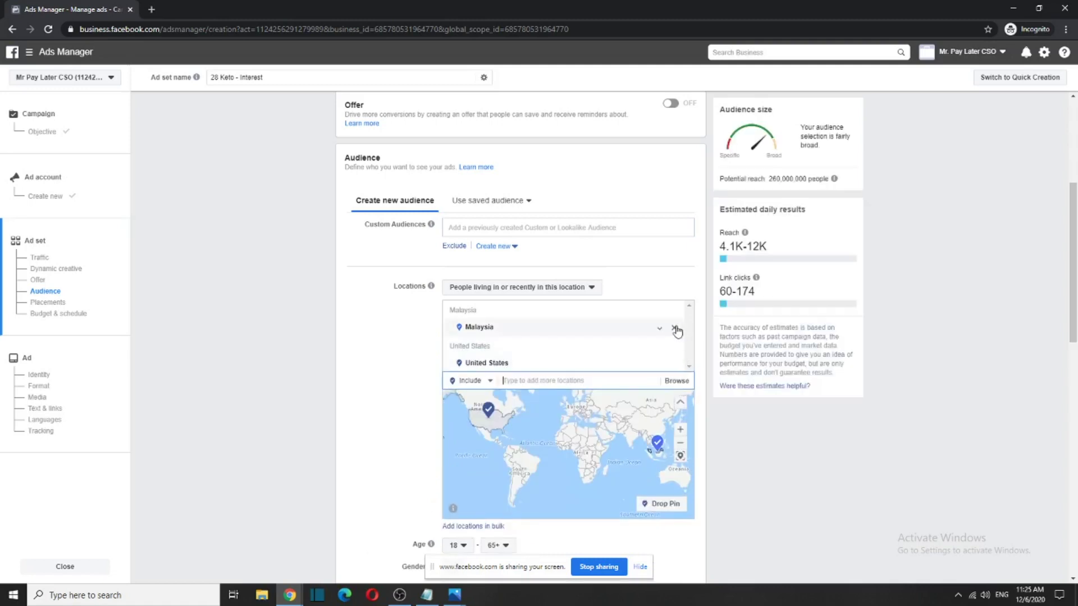
{"action": "left_click", "coordinate": [674, 327]}
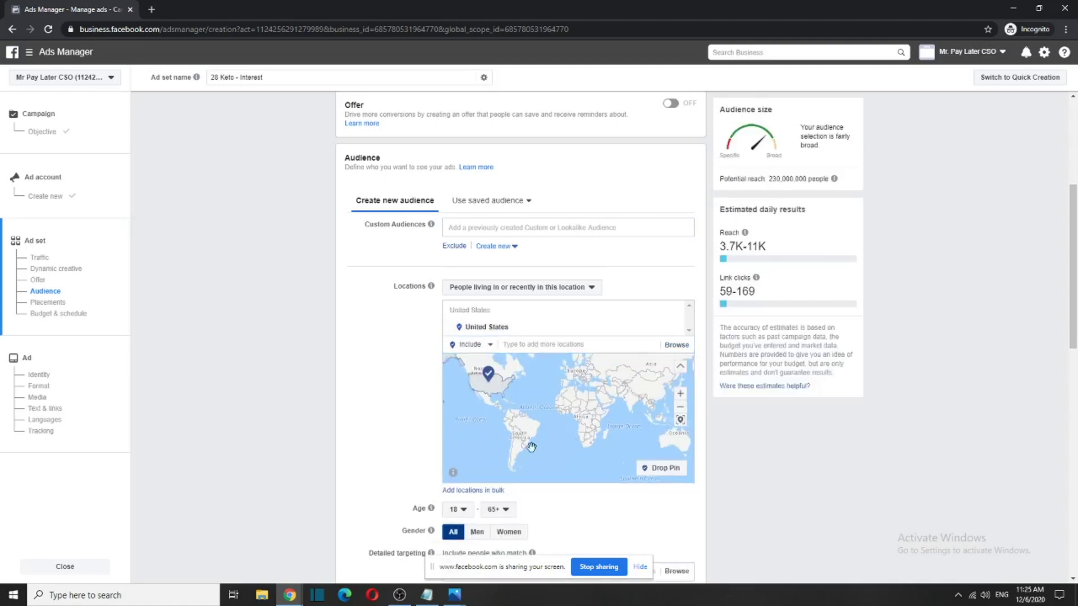
{"action": "left_click_drag", "start_coordinate": [1074, 285], "coordinate": [1073, 342]}
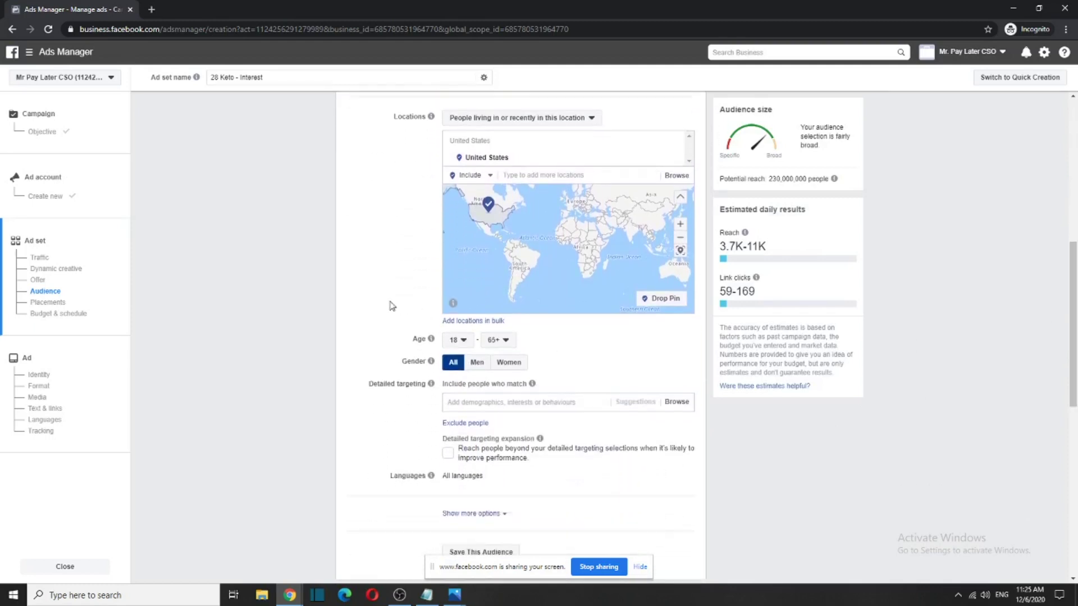
Set the audience age range to 25–60 and gender to Women
{"action": "left_click", "coordinate": [457, 340]}
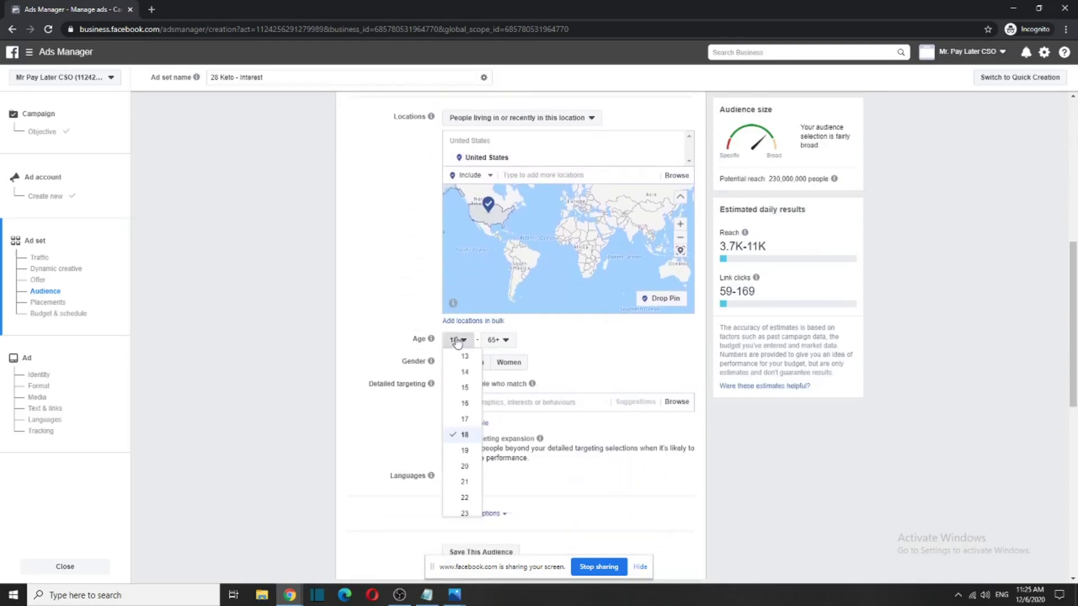
{"action": "scroll", "coordinate": [478, 386], "scroll_direction": "down", "scroll_amount": 2}
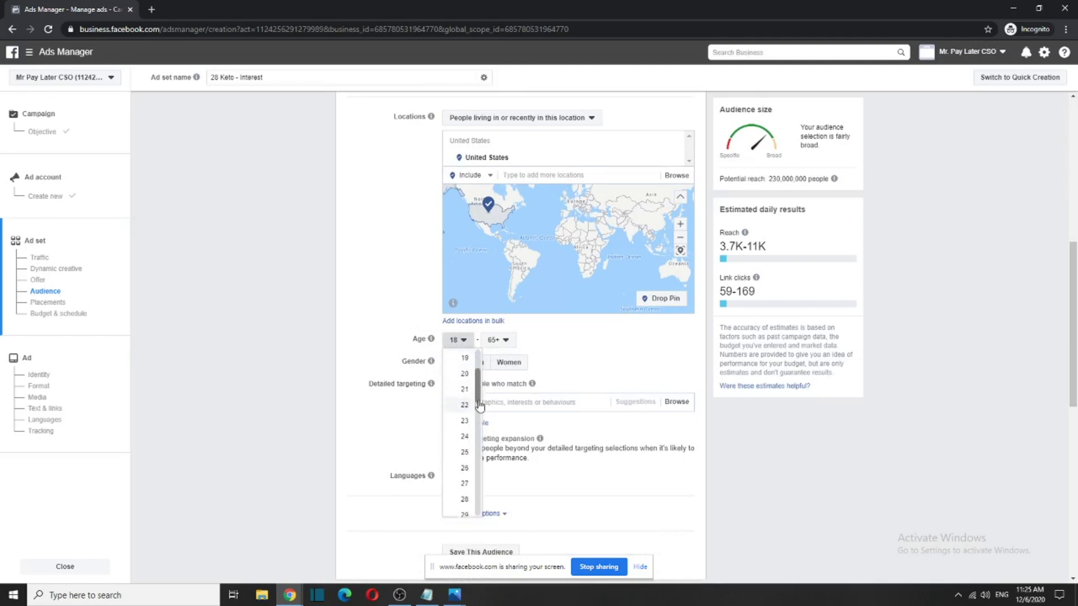
{"action": "left_click", "coordinate": [464, 437]}
{"action": "left_click", "coordinate": [494, 343]}
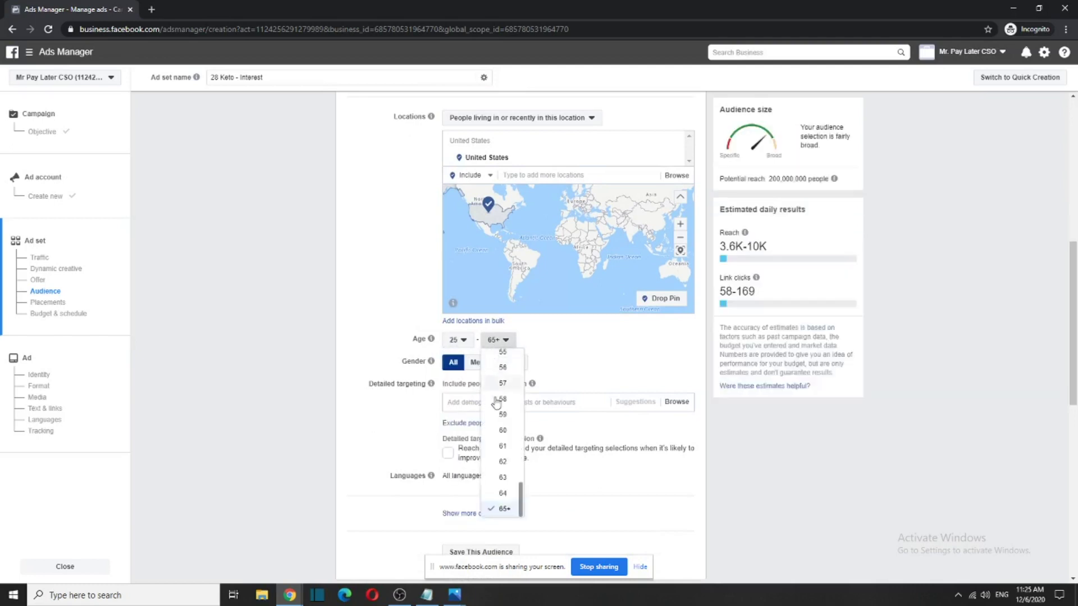
{"action": "left_click", "coordinate": [502, 430]}
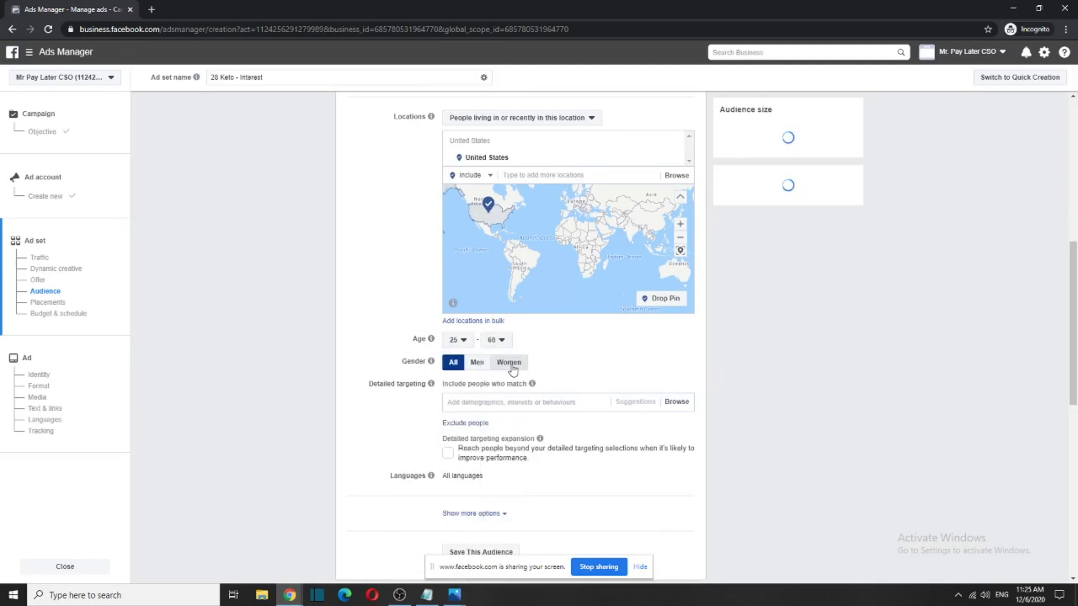
{"action": "left_click", "coordinate": [509, 362]}
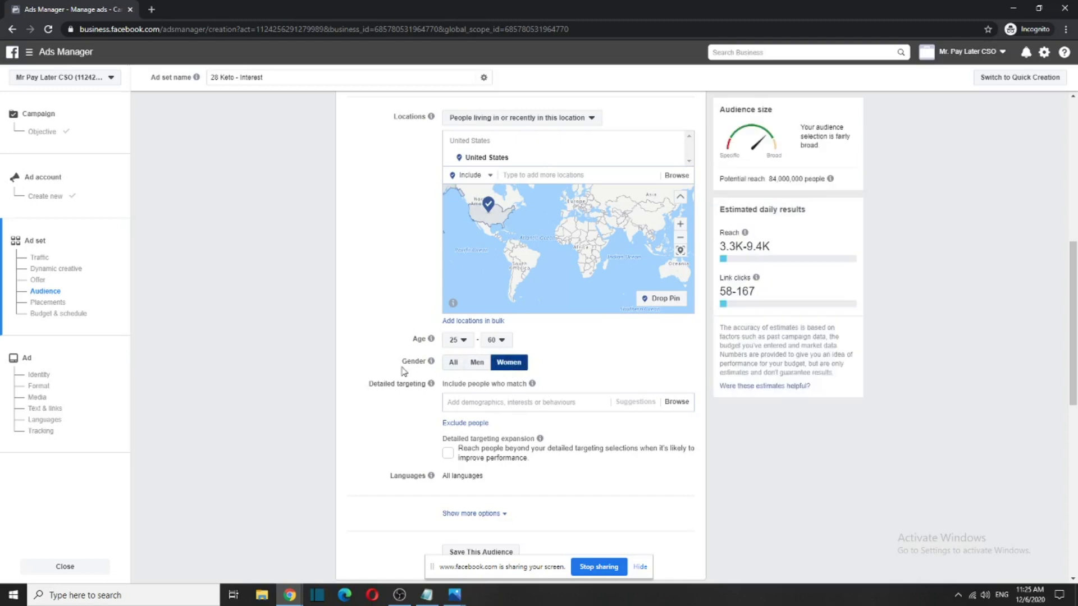
{"action": "scroll", "coordinate": [404, 370], "scroll_direction": "down", "scroll_amount": 2}
{"action": "left_click_drag", "start_coordinate": [374, 270], "coordinate": [430, 284]}
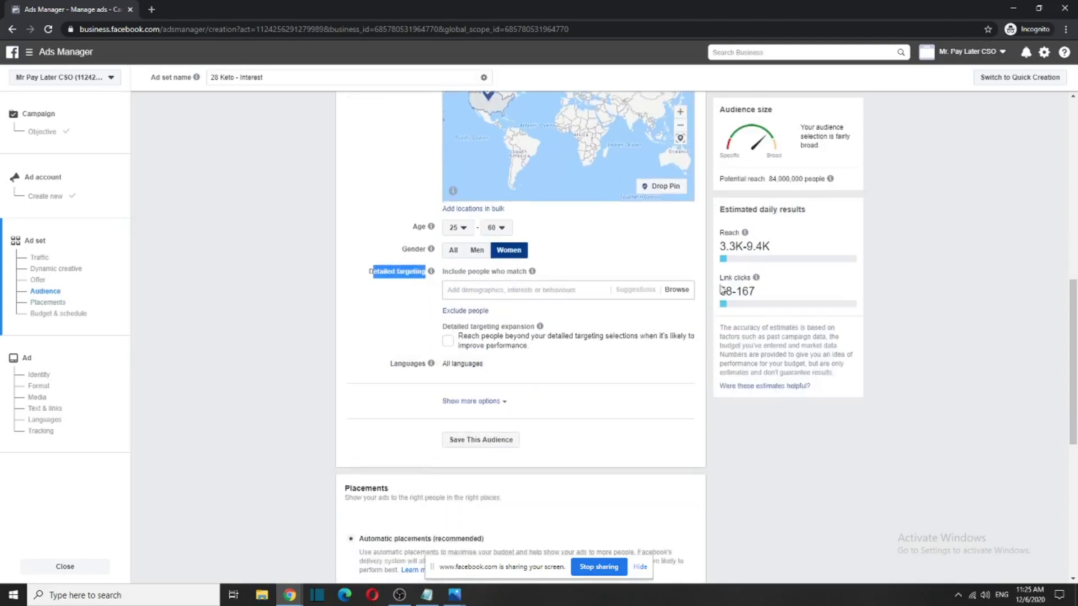
{"action": "scroll", "coordinate": [721, 289], "scroll_direction": "up", "scroll_amount": 10}
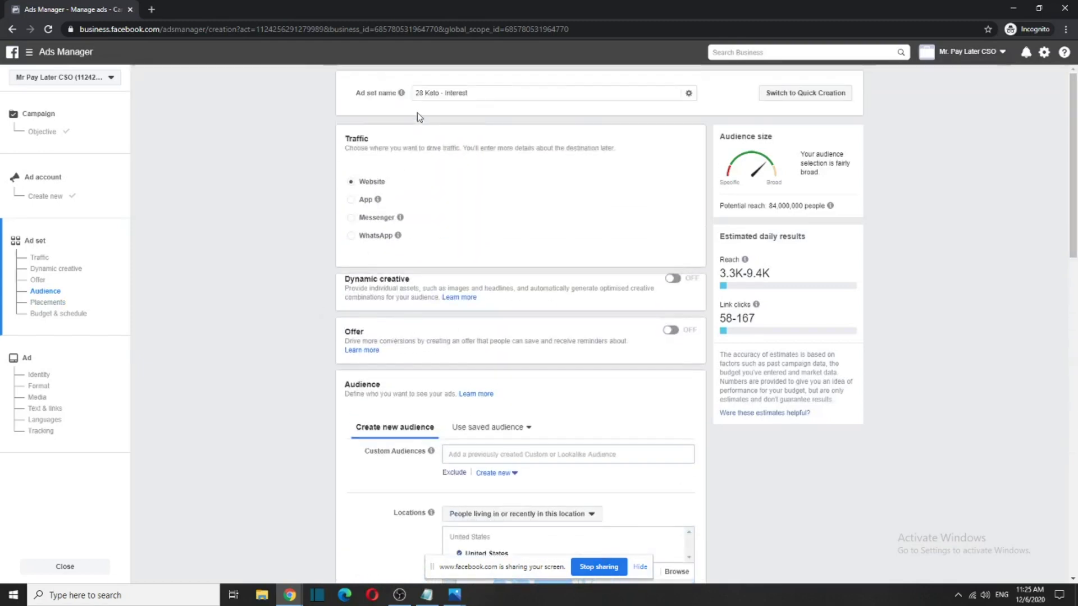
{"action": "left_click_drag", "start_coordinate": [1074, 185], "coordinate": [1076, 271]}
{"action": "scroll", "coordinate": [1075, 349], "scroll_direction": "down", "scroll_amount": 1}
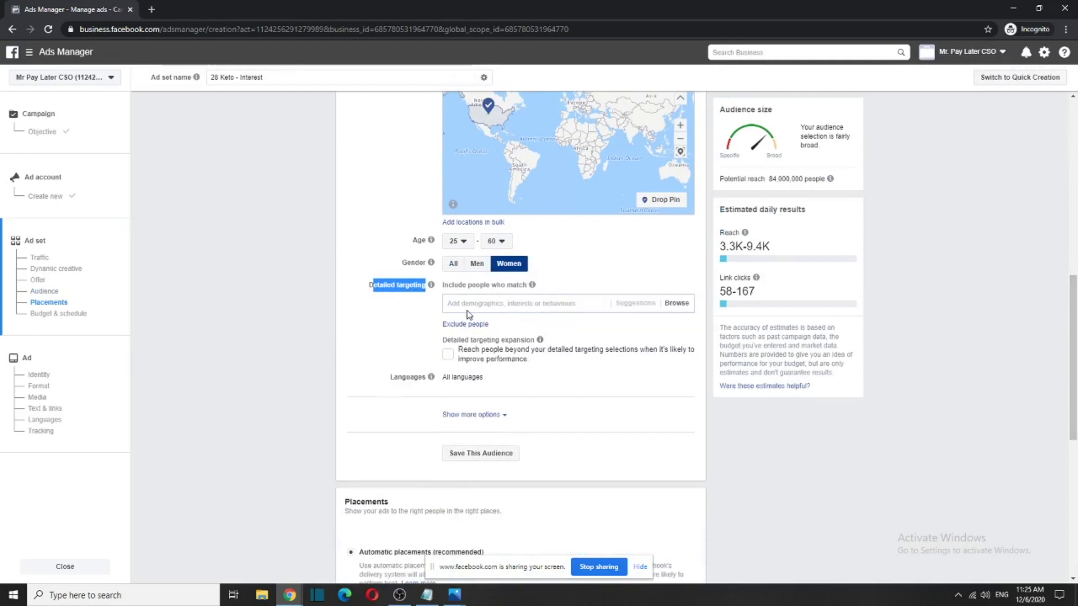
{"action": "left_click", "coordinate": [515, 304]}
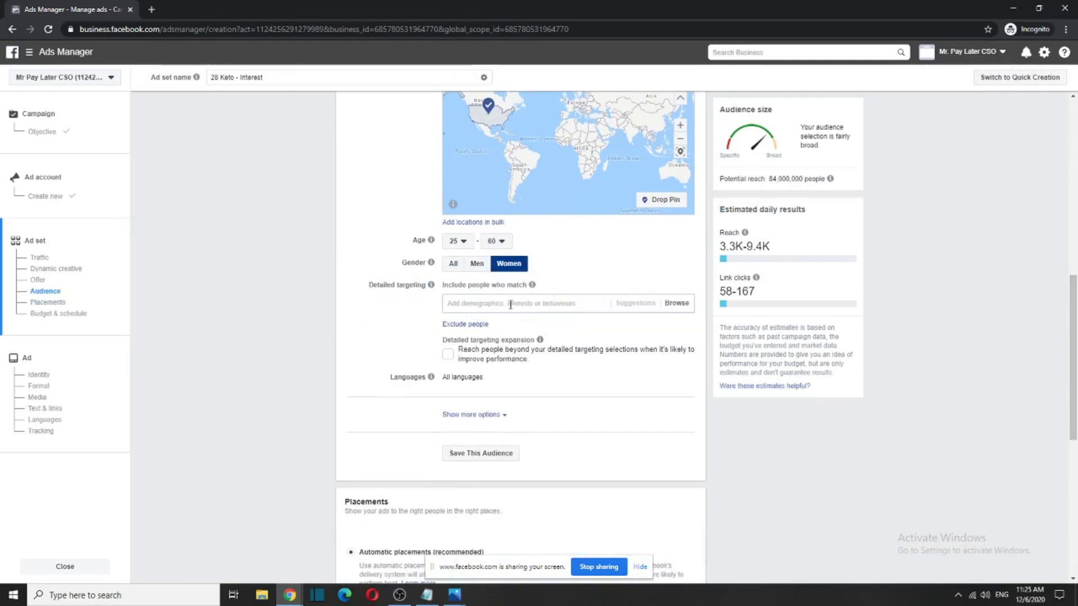
{"action": "type", "text": "diet"}
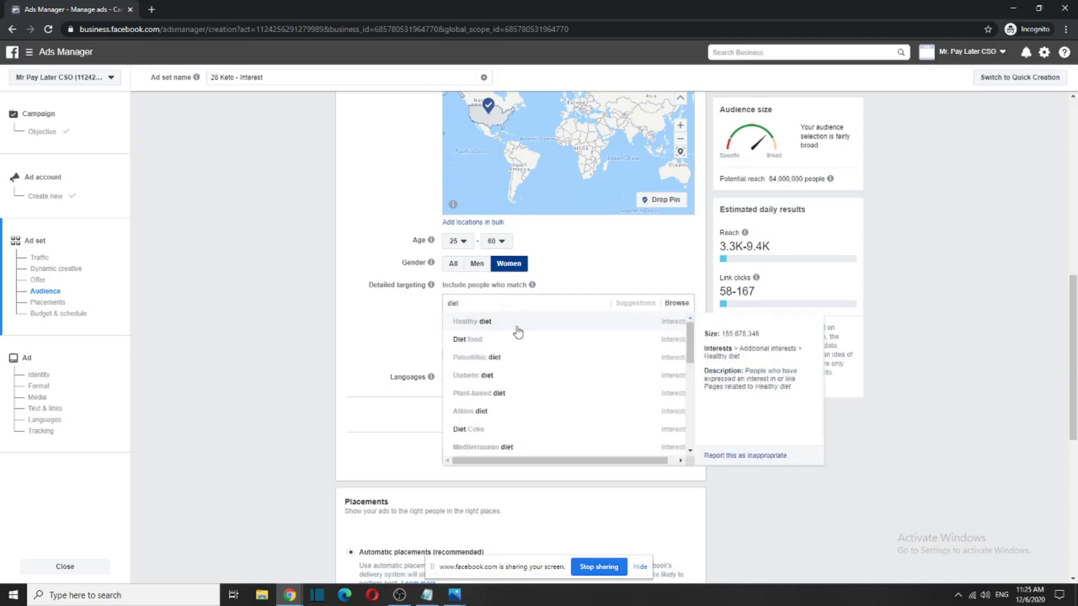
{"action": "left_click", "coordinate": [516, 330]}
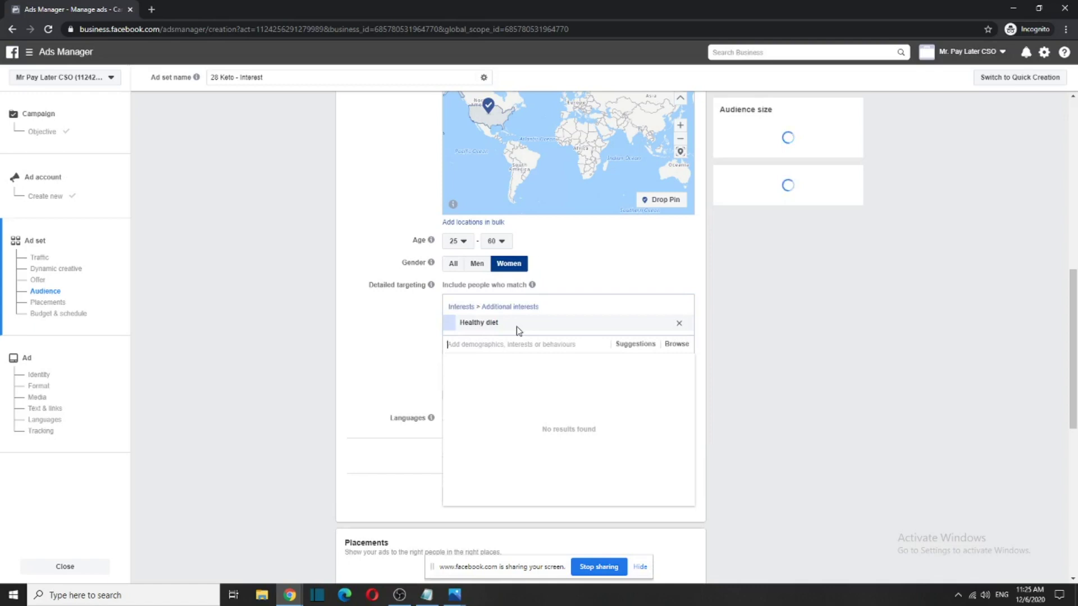
{"action": "left_click", "coordinate": [634, 344]}
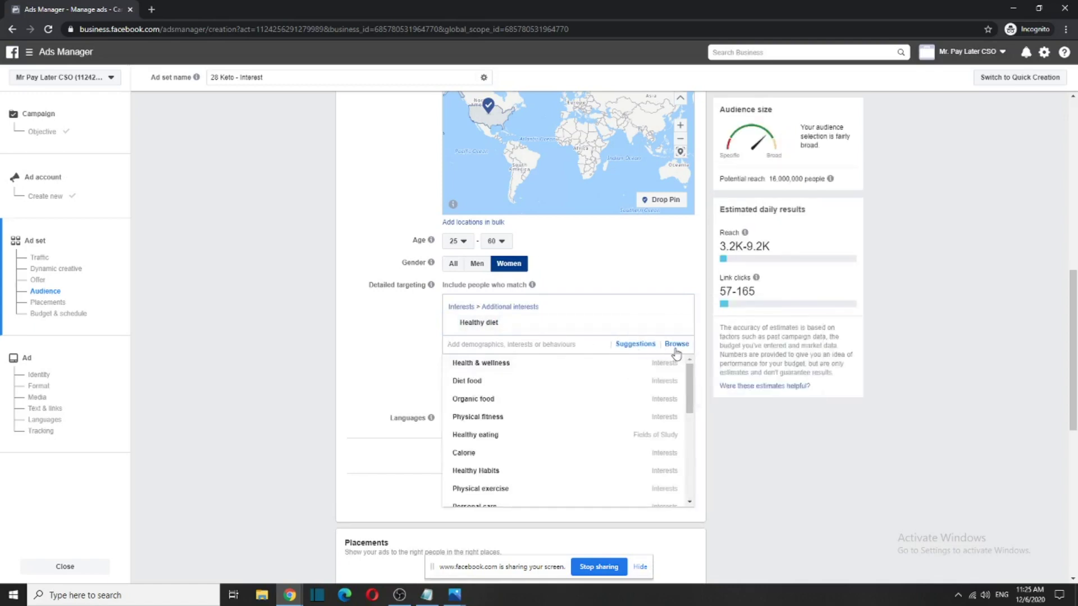
{"action": "mouse_move", "coordinate": [494, 387]}
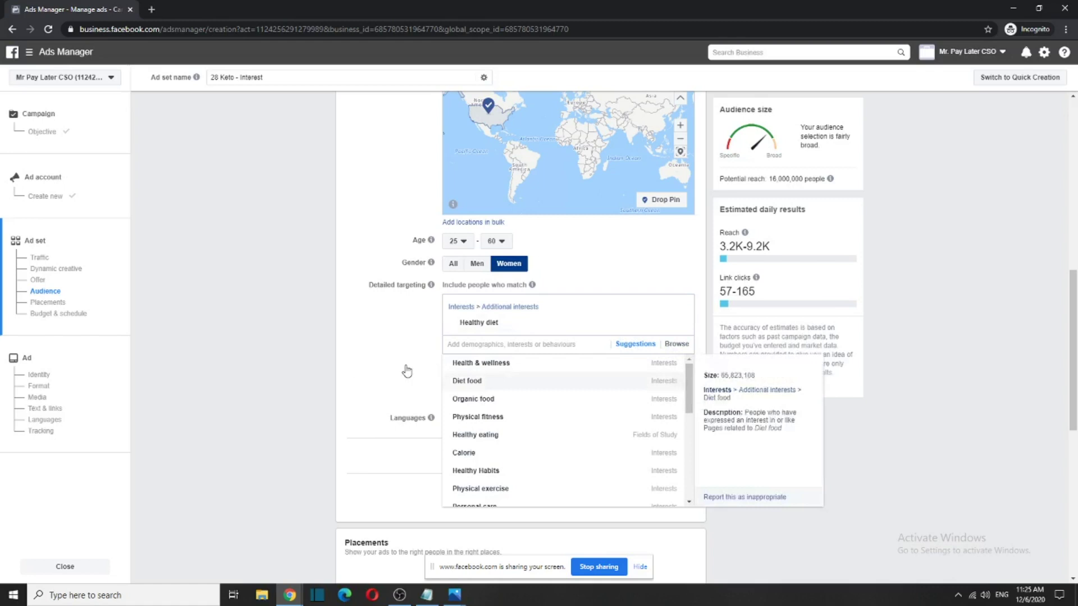
{"action": "left_click", "coordinate": [494, 387]}
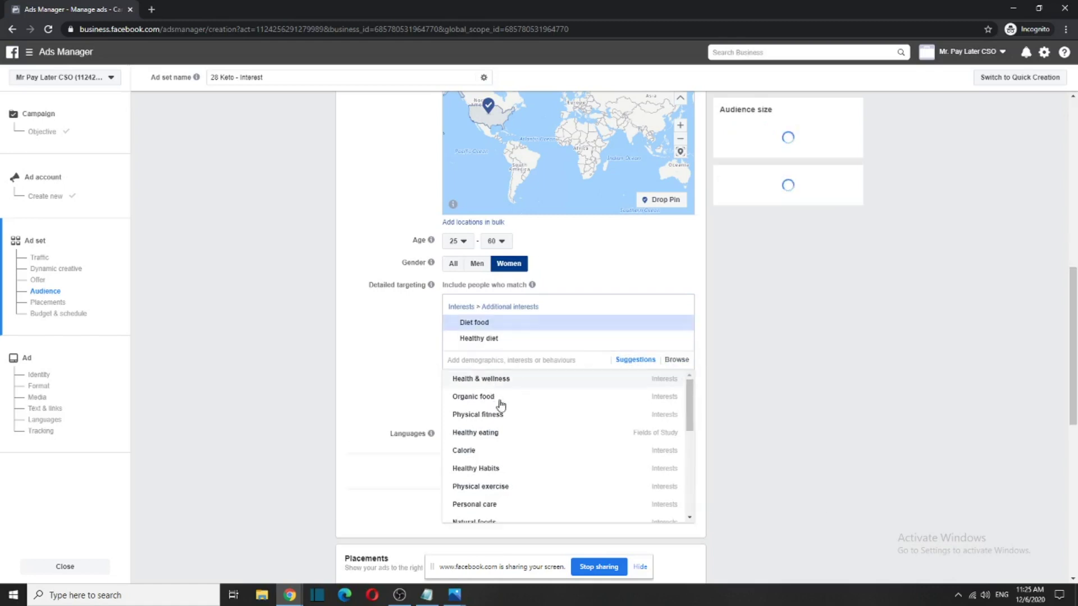
{"action": "left_click", "coordinate": [479, 437]}
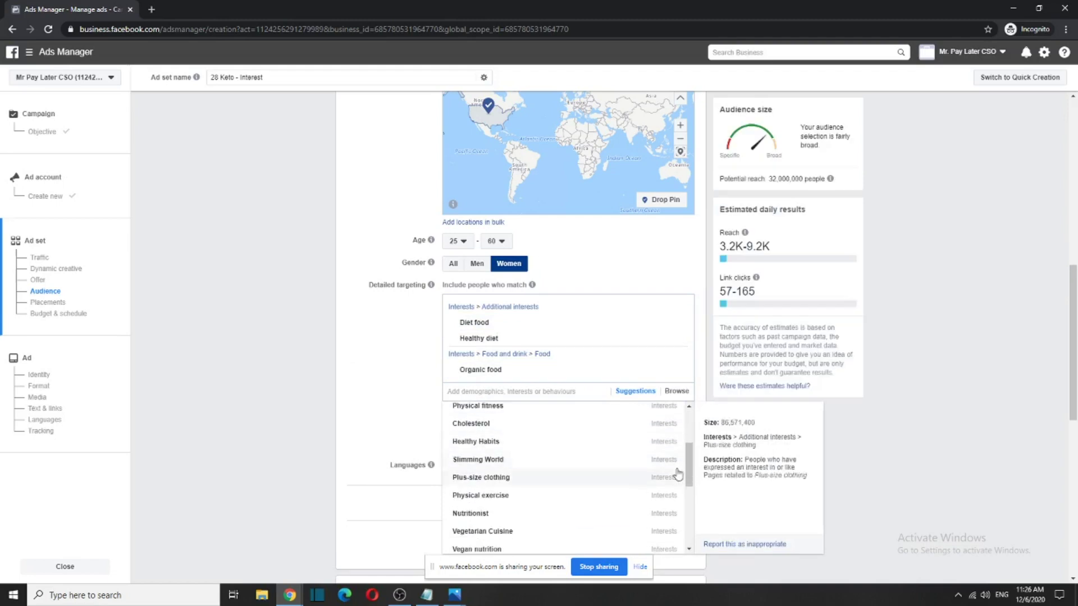
{"action": "scroll", "coordinate": [527, 463], "scroll_direction": "up", "scroll_amount": 4}
{"action": "left_click", "coordinate": [528, 528]}
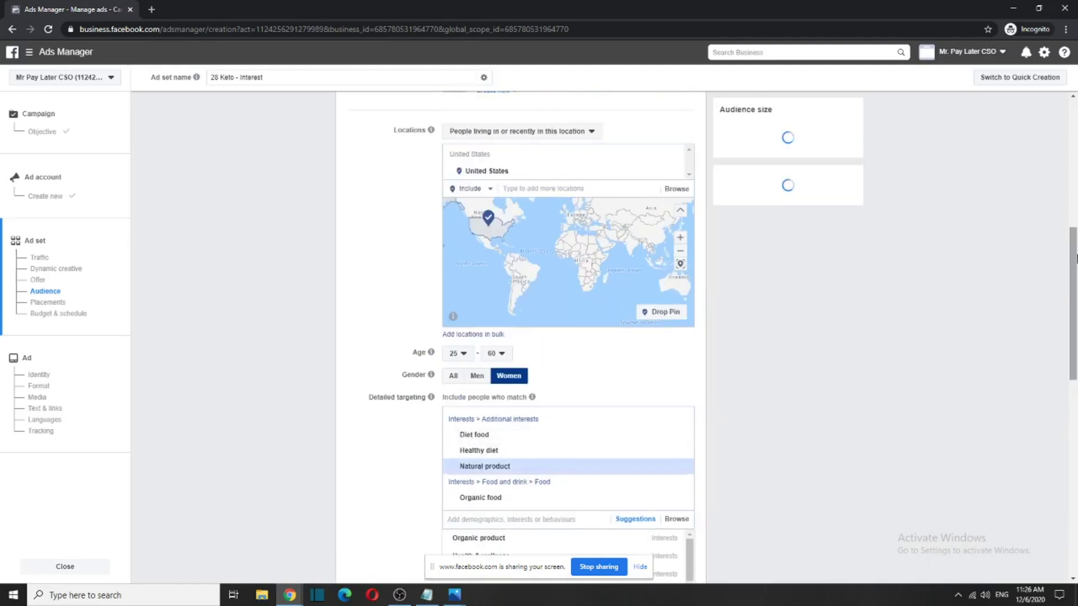
{"action": "scroll", "coordinate": [664, 226], "scroll_direction": "down", "scroll_amount": 6}
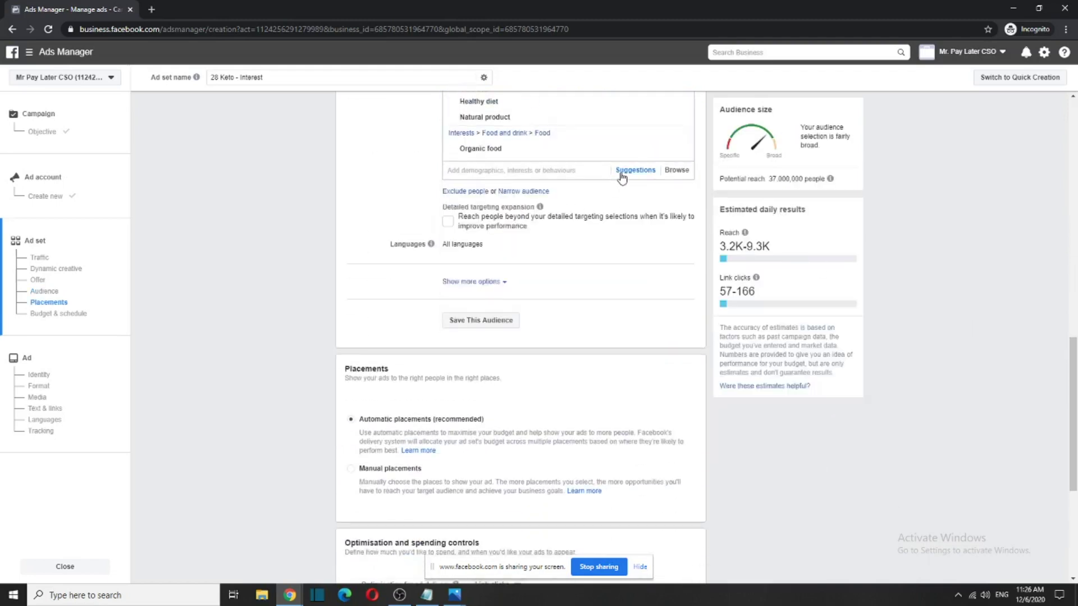
{"action": "left_click", "coordinate": [621, 172]}
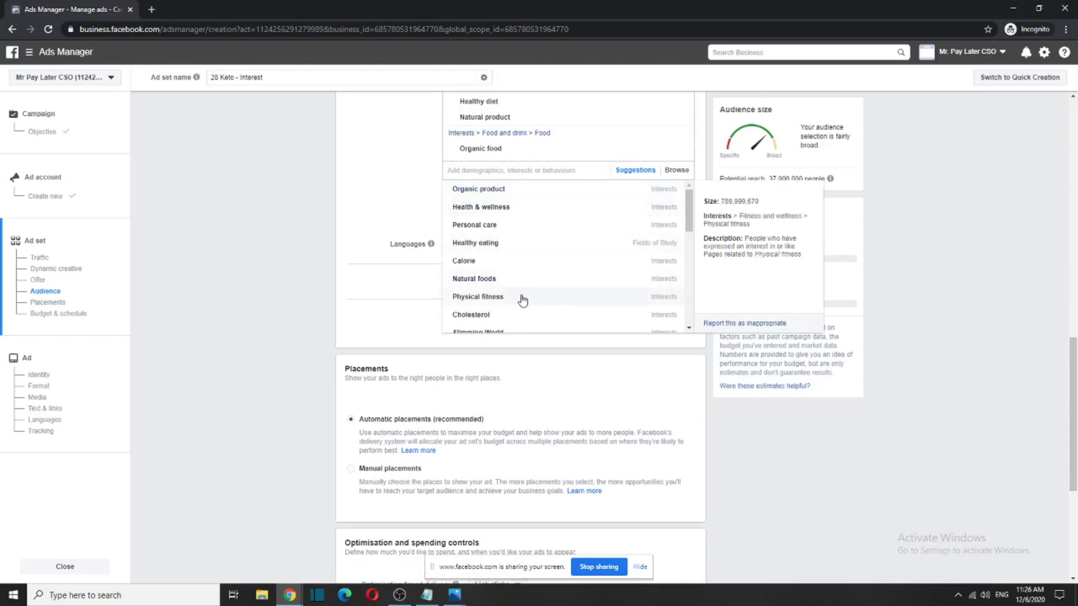
{"action": "left_click", "coordinate": [522, 298]}
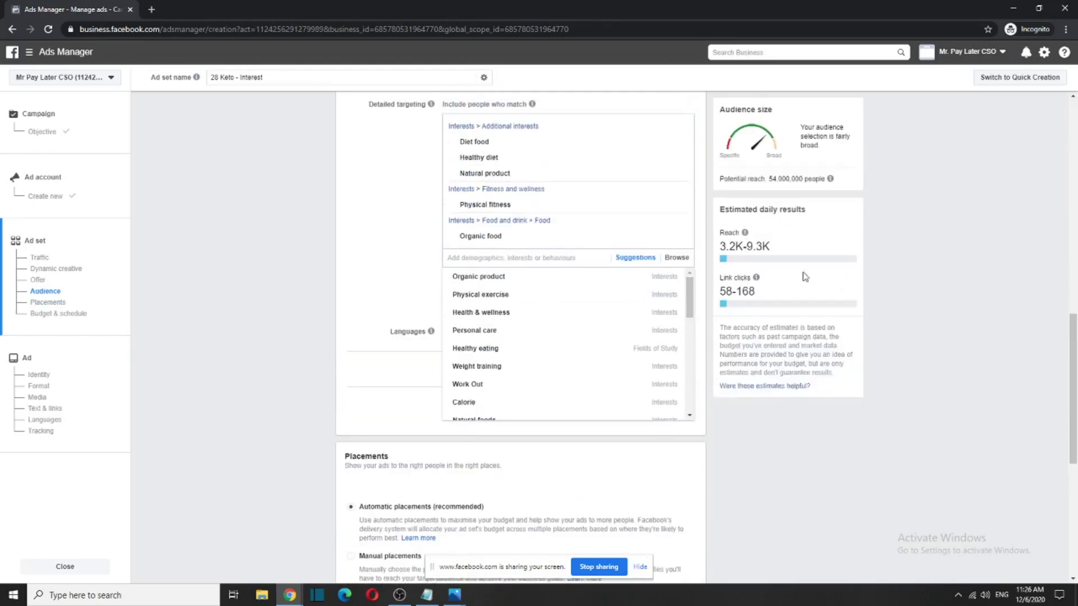
{"action": "scroll", "coordinate": [805, 276], "scroll_direction": "up", "scroll_amount": 7}
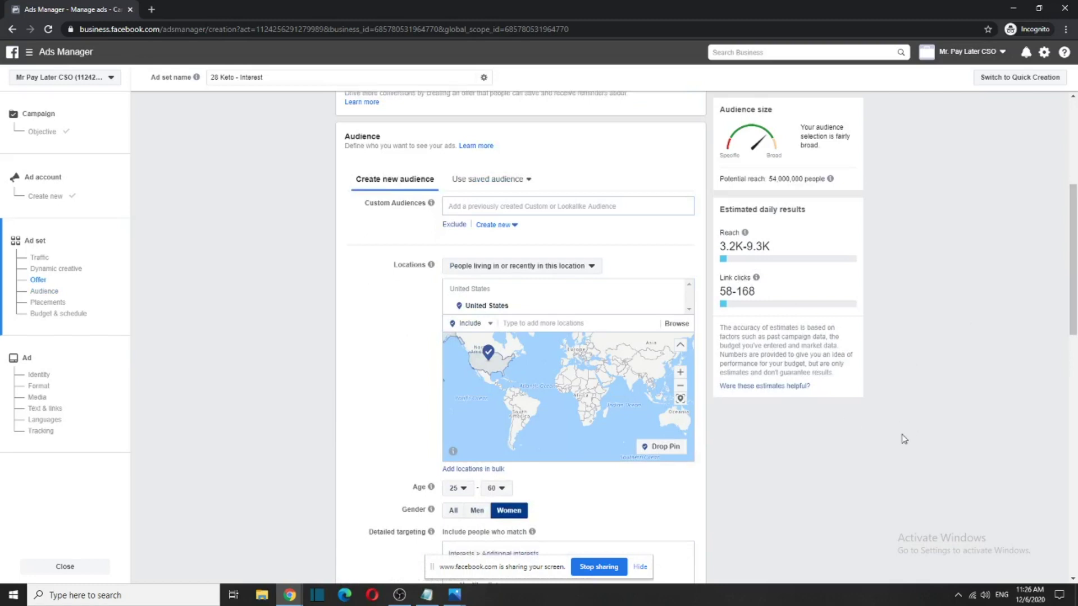
{"action": "scroll", "coordinate": [986, 433], "scroll_direction": "down", "scroll_amount": 2}
{"action": "scroll", "coordinate": [633, 259], "scroll_direction": "up", "scroll_amount": 5}
{"action": "scroll", "coordinate": [633, 258], "scroll_direction": "up", "scroll_amount": 2}
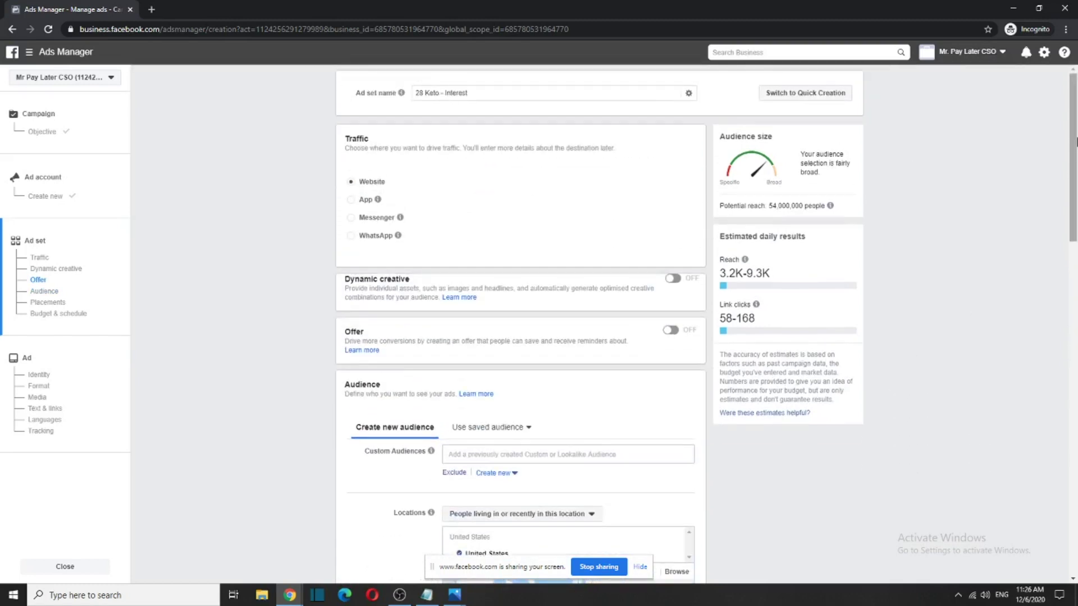
Choose Manual placements and untick Facebook, Audience Network and Messenger, leaving Instagram only
{"action": "left_click_drag", "start_coordinate": [1073, 149], "coordinate": [1076, 468]}
{"action": "scroll", "coordinate": [450, 233], "scroll_direction": "down", "scroll_amount": 2}
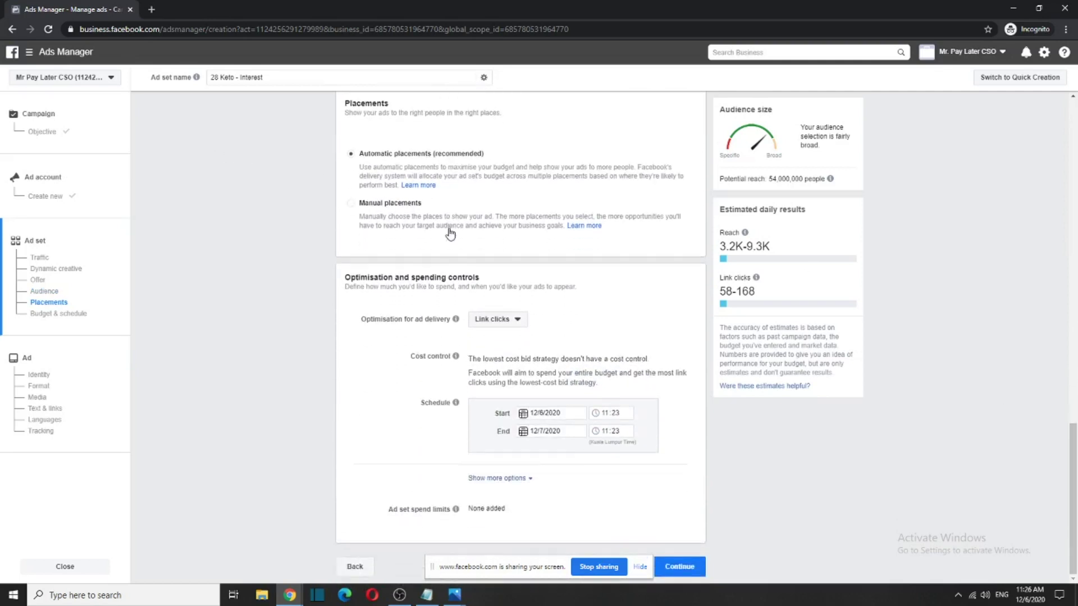
{"action": "left_click", "coordinate": [353, 206]}
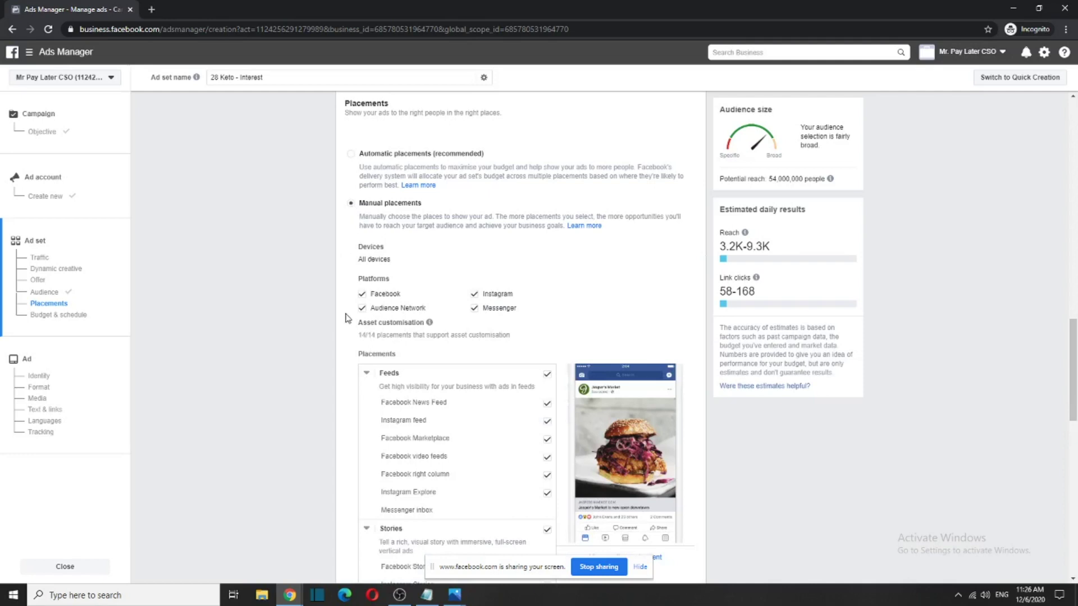
{"action": "left_click", "coordinate": [362, 294]}
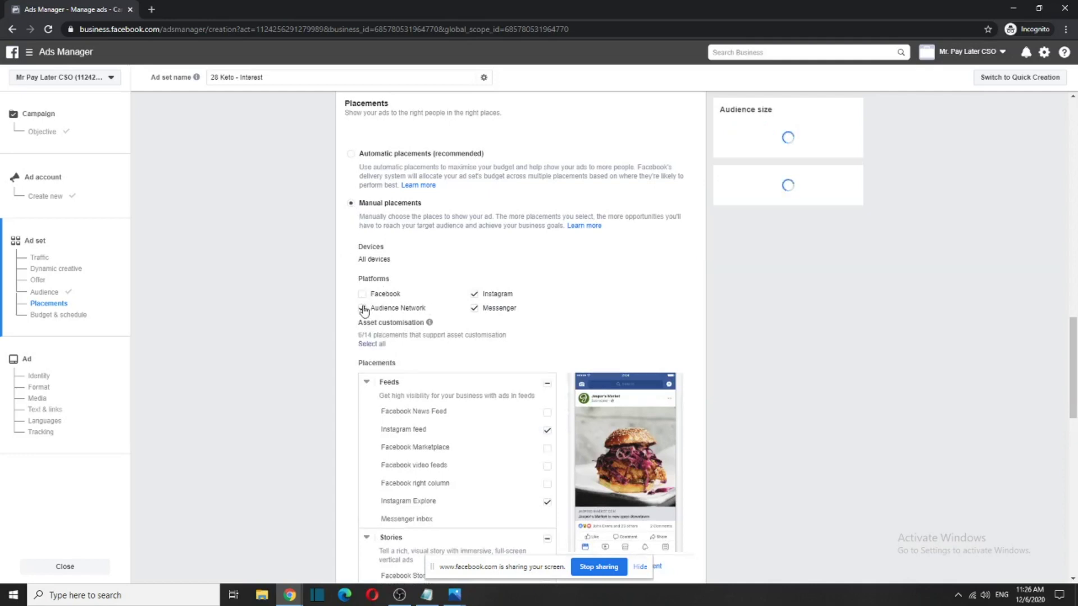
{"action": "left_click", "coordinate": [361, 308]}
{"action": "left_click", "coordinate": [476, 308]}
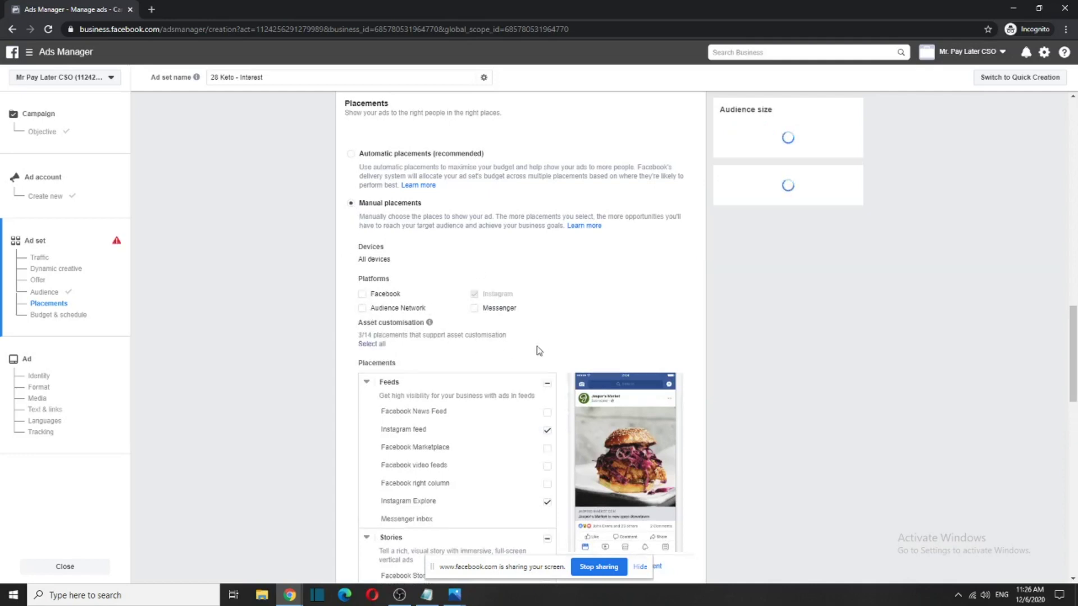
{"action": "scroll", "coordinate": [571, 424], "scroll_direction": "down", "scroll_amount": 2}
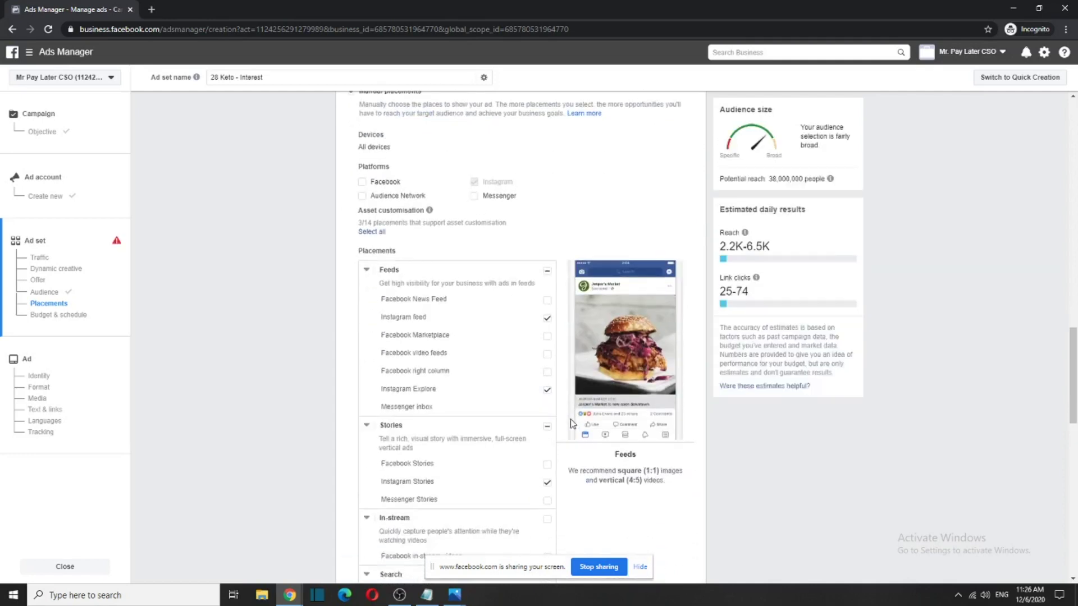
{"action": "left_click", "coordinate": [546, 273]}
{"action": "left_click", "coordinate": [546, 272]}
{"action": "scroll", "coordinate": [543, 282], "scroll_direction": "down", "scroll_amount": 8}
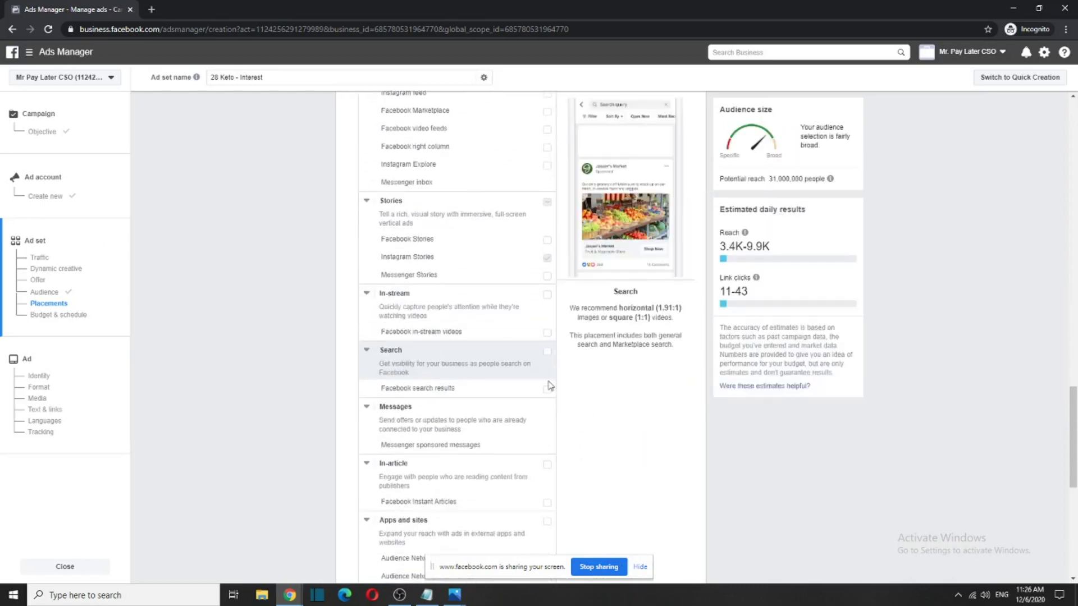
{"action": "scroll", "coordinate": [555, 281], "scroll_direction": "up", "scroll_amount": 5}
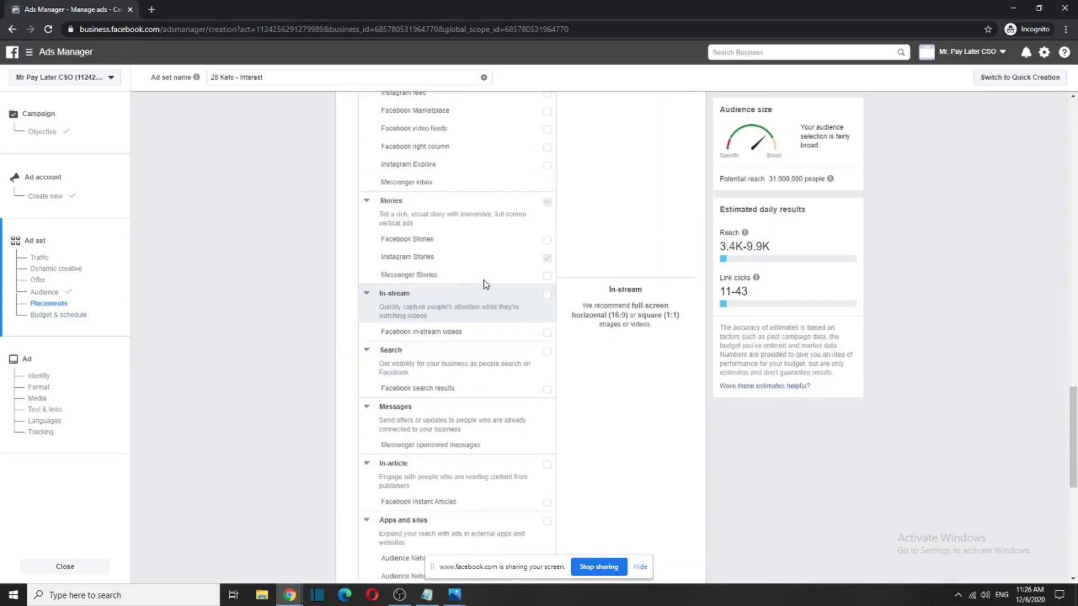
{"action": "scroll", "coordinate": [576, 374], "scroll_direction": "down", "scroll_amount": 7}
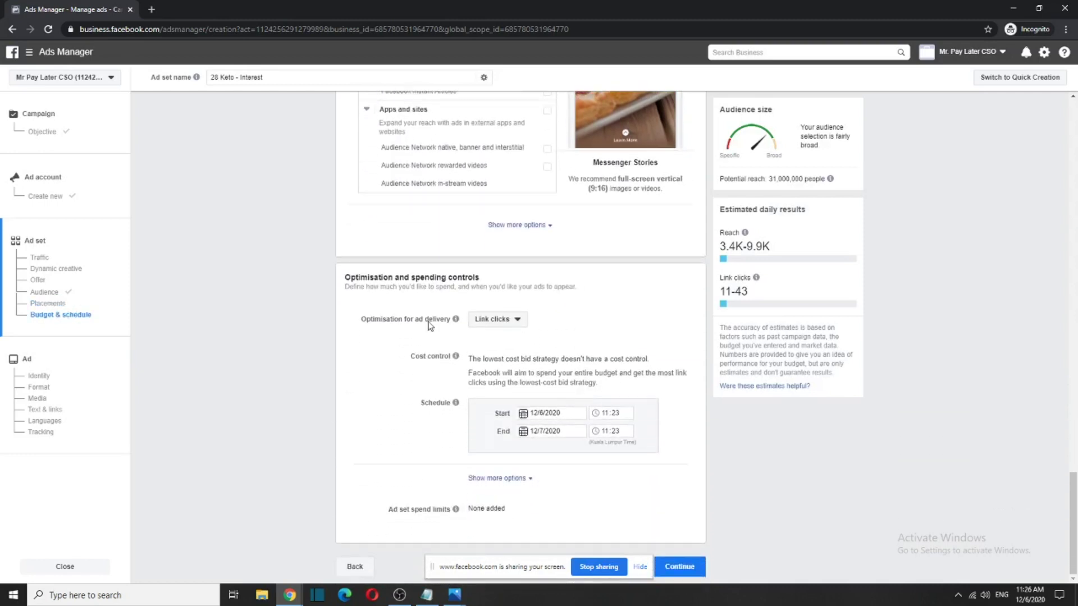
Set ad delivery optimisation to Landing page views
{"action": "left_click_drag", "start_coordinate": [372, 320], "coordinate": [464, 329]}
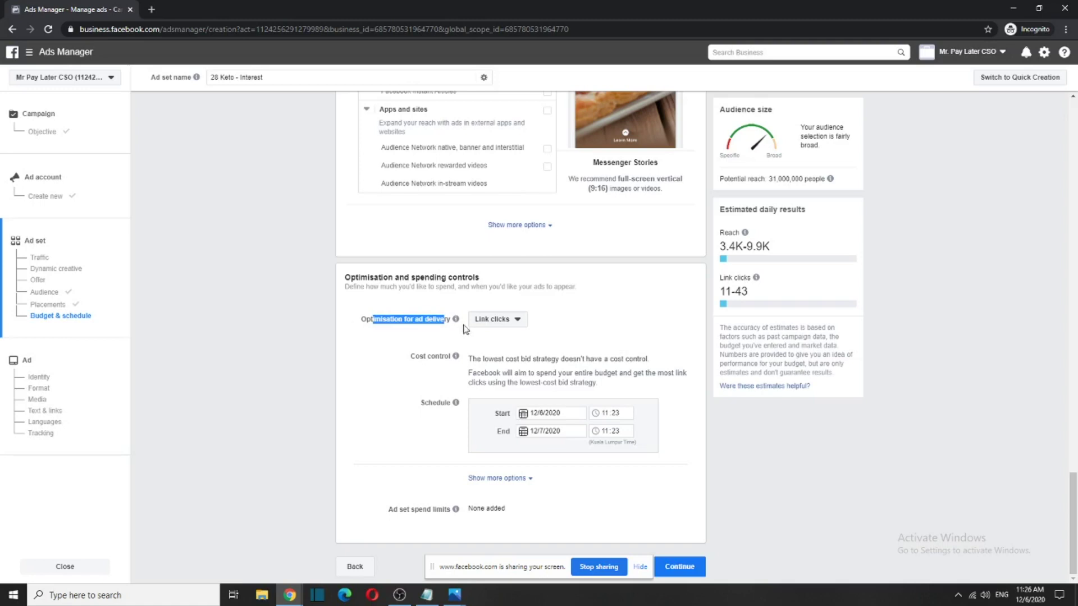
{"action": "left_click", "coordinate": [502, 327]}
{"action": "left_click", "coordinate": [520, 340]}
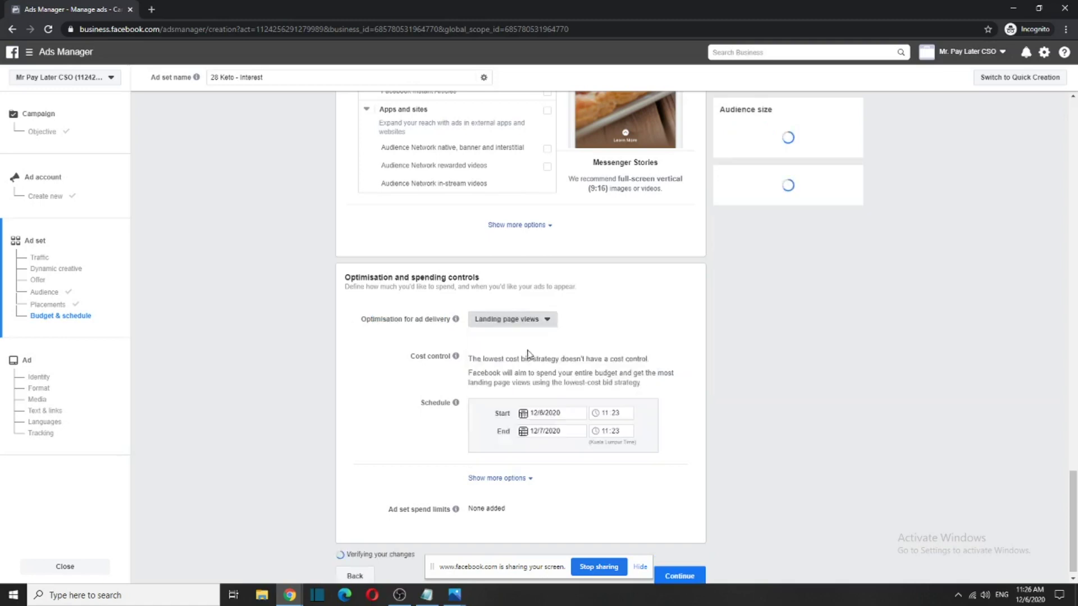
{"action": "left_click", "coordinate": [540, 321]}
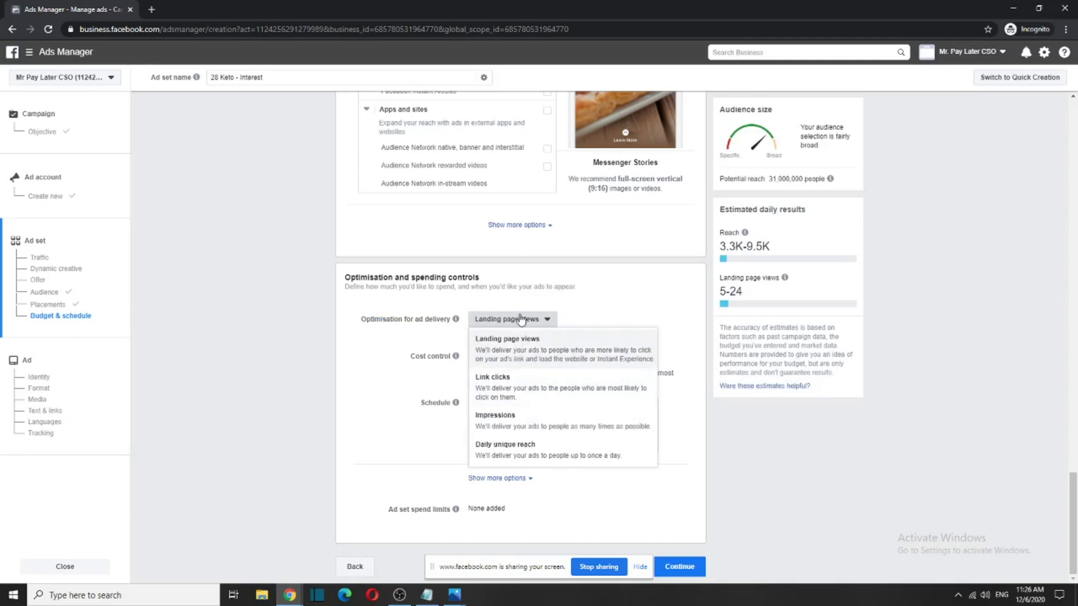
{"action": "left_click", "coordinate": [521, 319]}
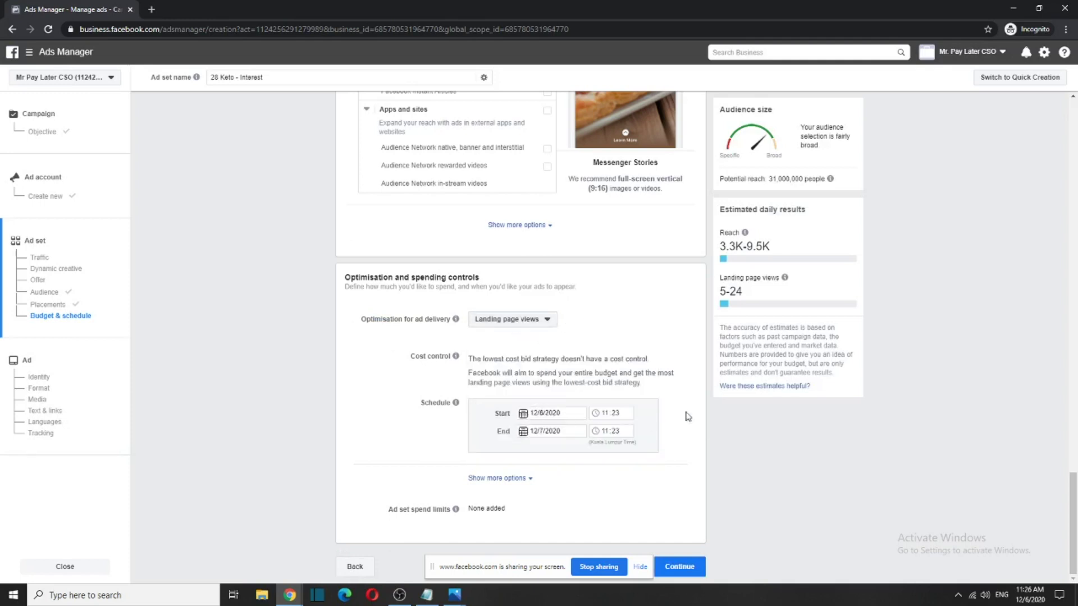
Check the ad set end date, leave it unchanged, and continue to the ad
{"action": "left_click", "coordinate": [571, 431]}
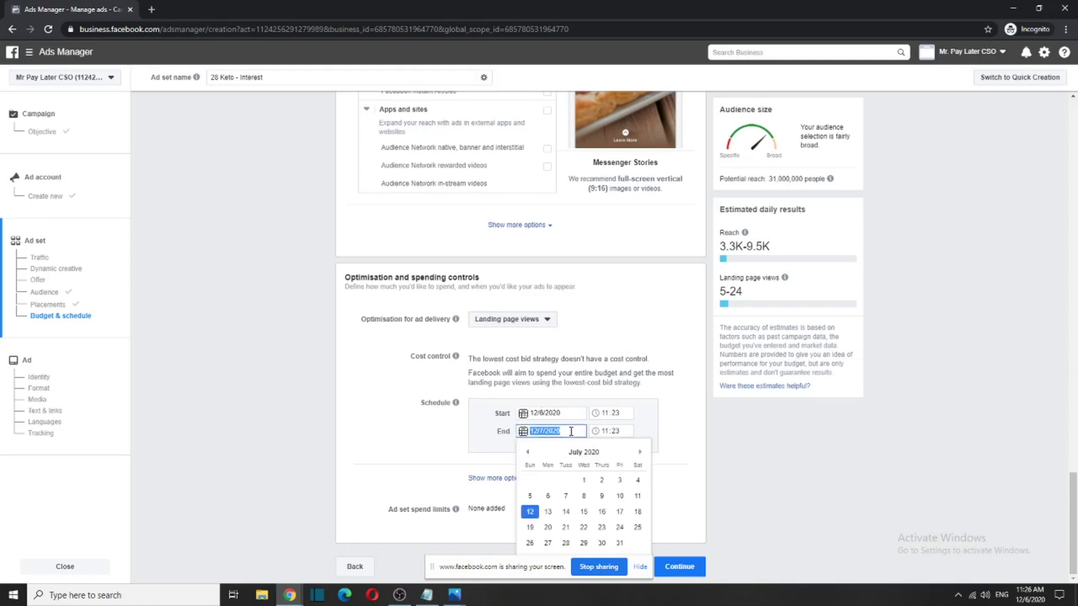
{"action": "left_click", "coordinate": [591, 365]}
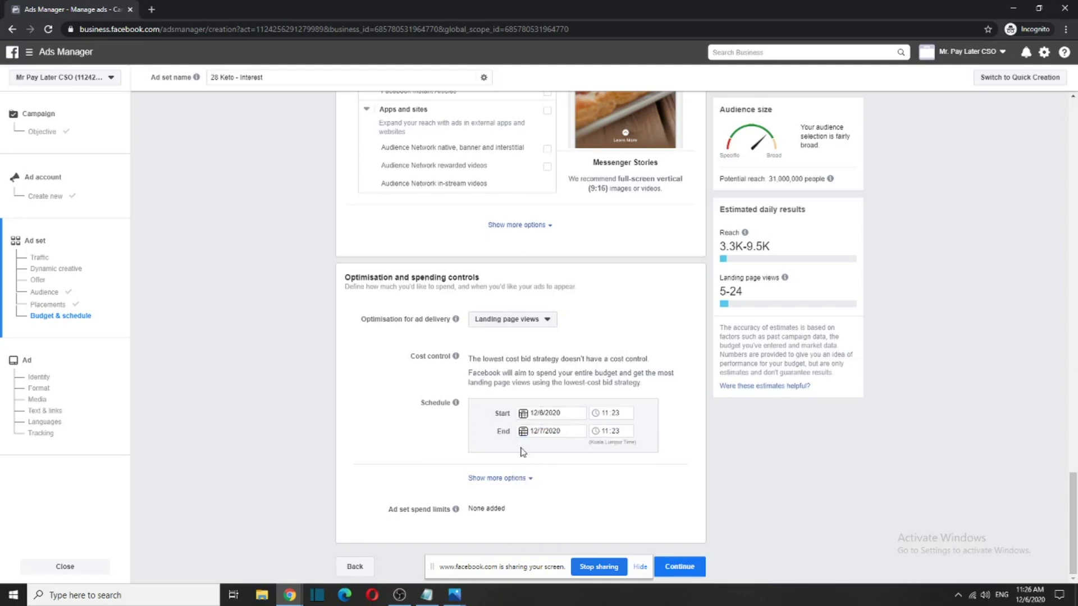
{"action": "left_click", "coordinate": [675, 579]}
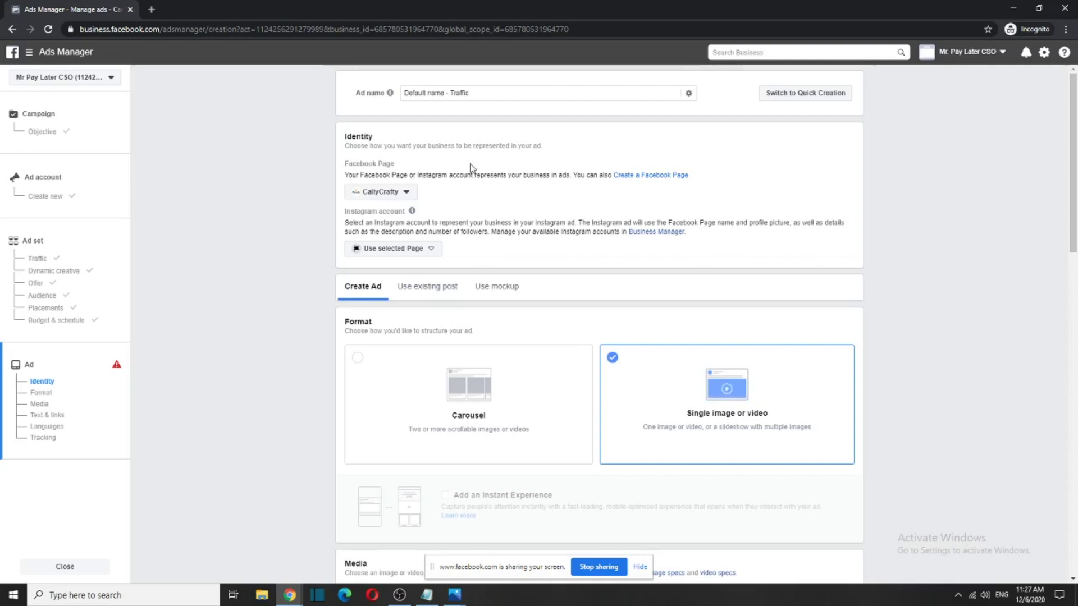
Name the ad '28 Keto Diet 1' and keep CallyCrafty as its Facebook Page
{"action": "triple_click", "coordinate": [482, 92]}
{"action": "key", "text": "BackSpace"}
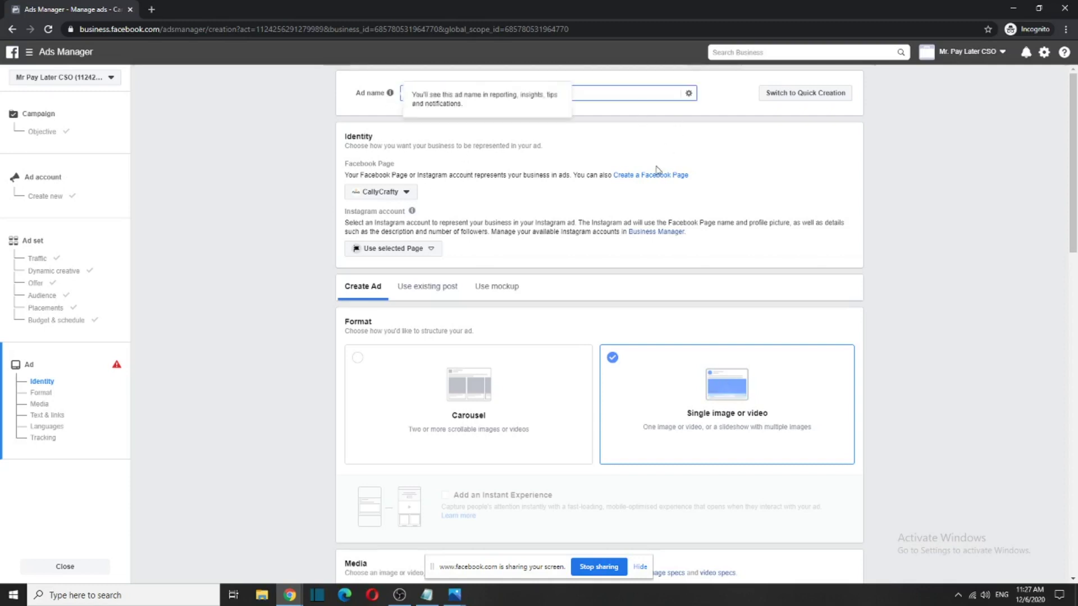
{"action": "left_click", "coordinate": [659, 147]}
{"action": "left_click_drag", "start_coordinate": [476, 95], "coordinate": [351, 101]}
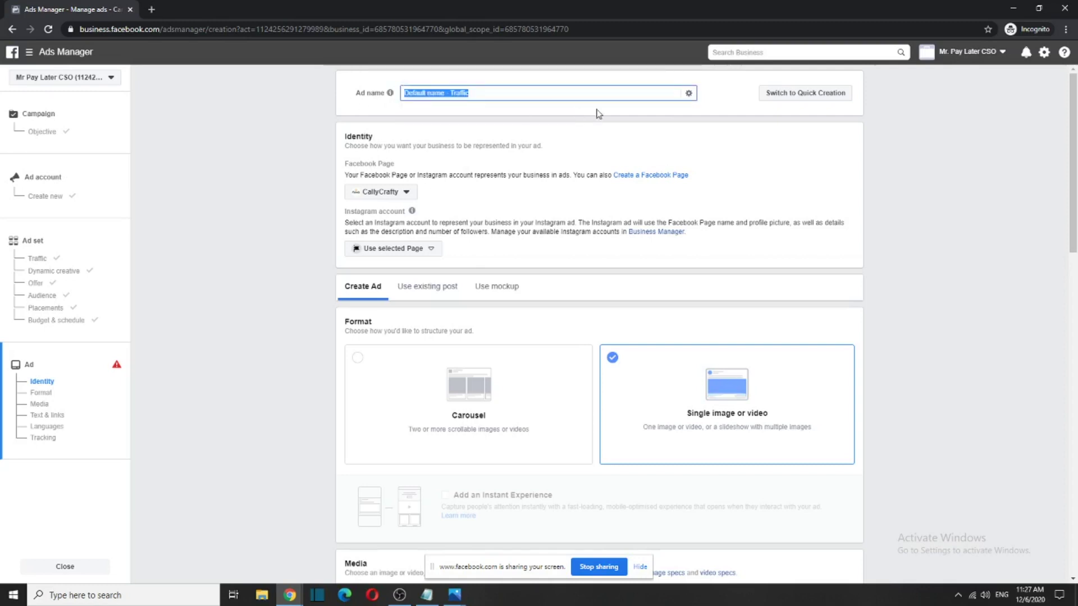
{"action": "type", "text": "28 "}
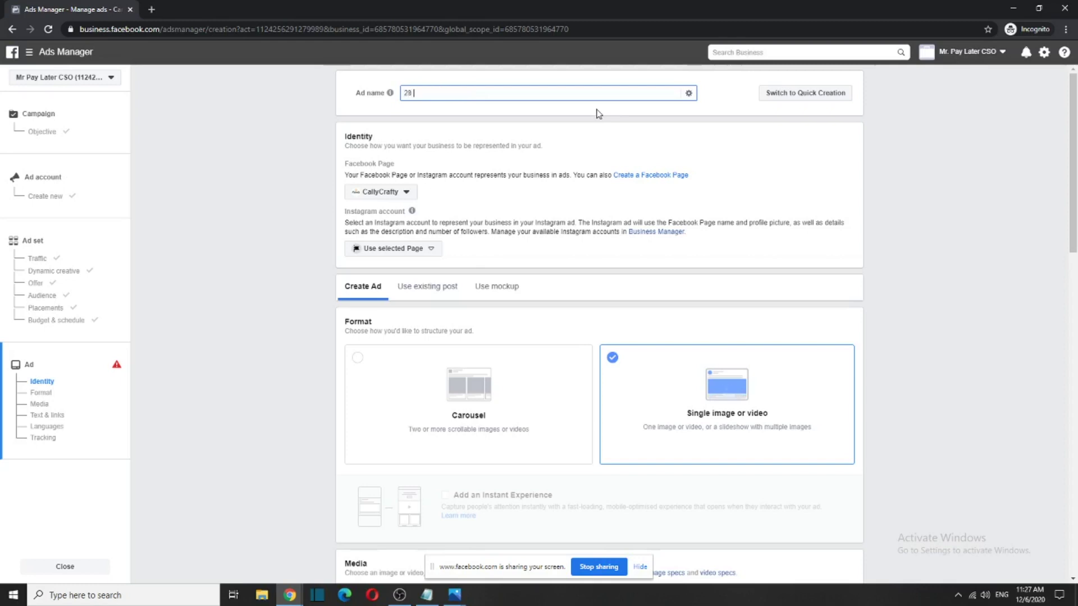
{"action": "type", "text": "Keto Diet 1"}
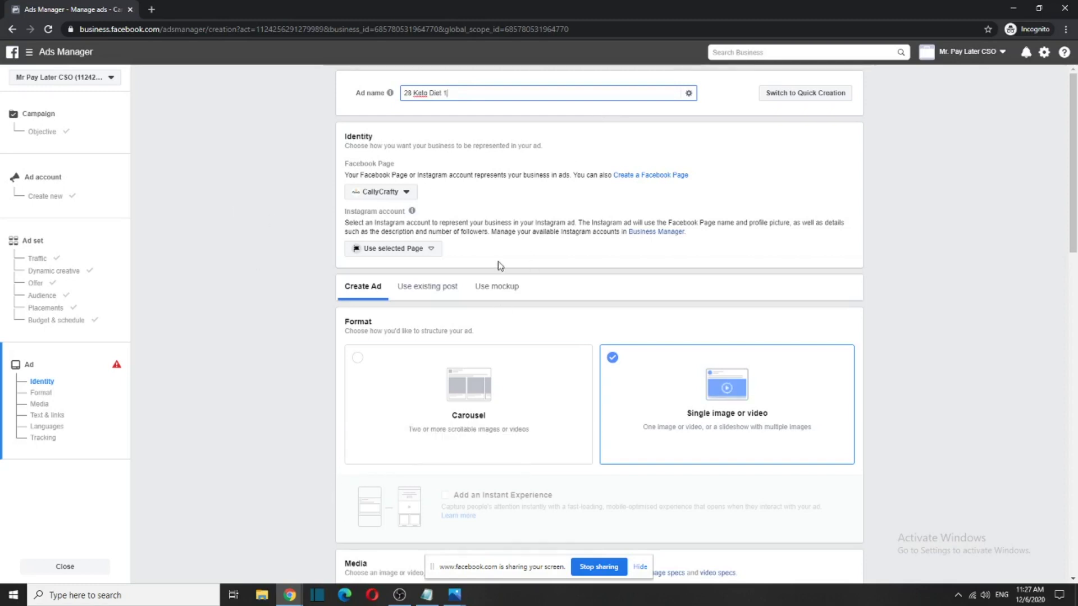
{"action": "left_click", "coordinate": [397, 193]}
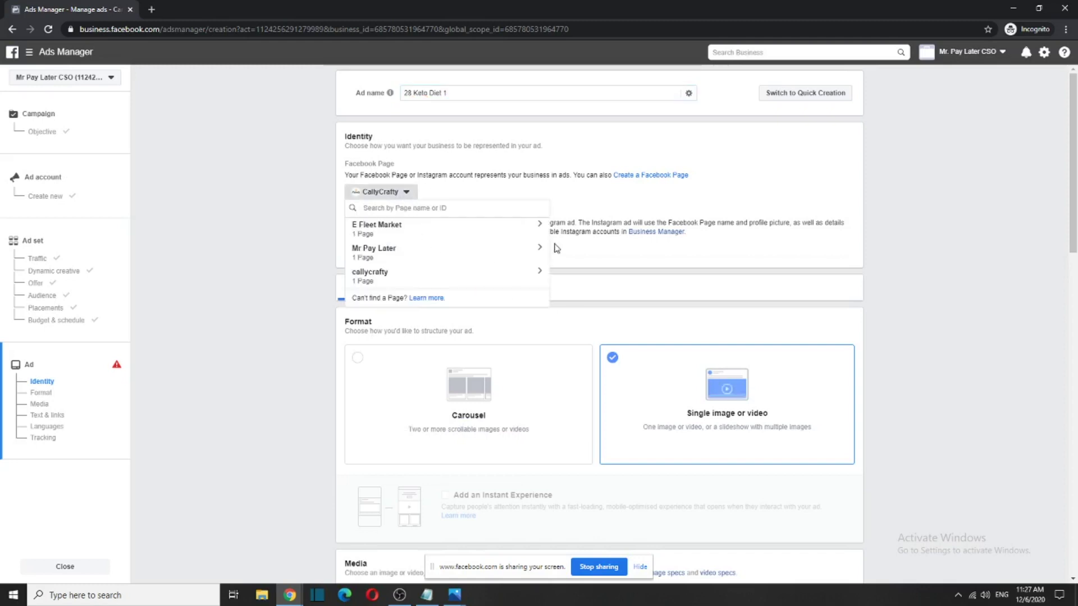
{"action": "left_click", "coordinate": [638, 219]}
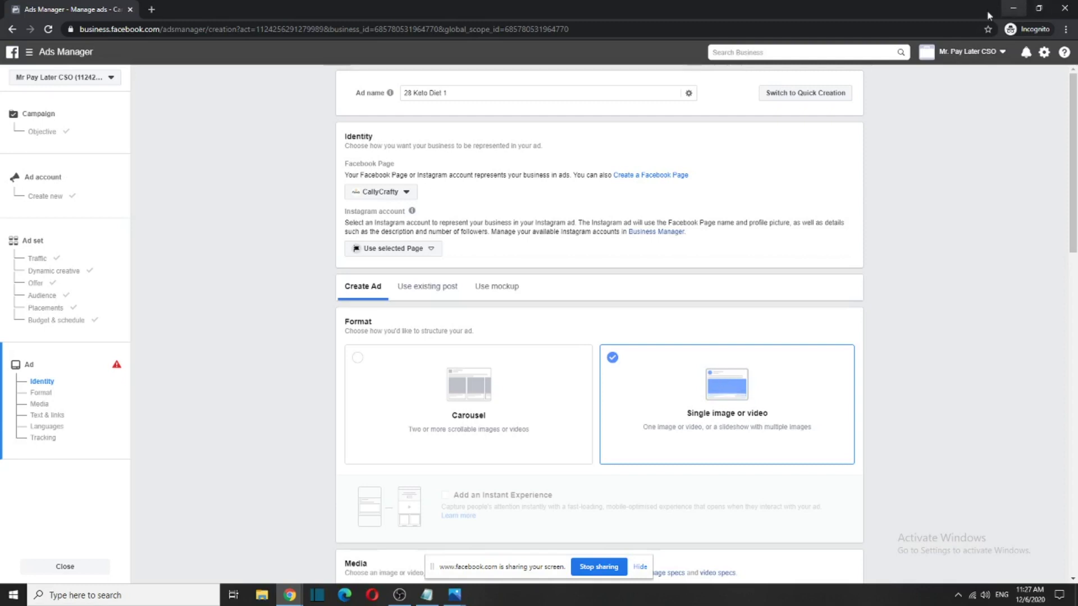
Bring up the Keto Resource window and go back to the ClickBank sign-in page
{"action": "left_click_drag", "start_coordinate": [940, 16], "coordinate": [960, 42]}
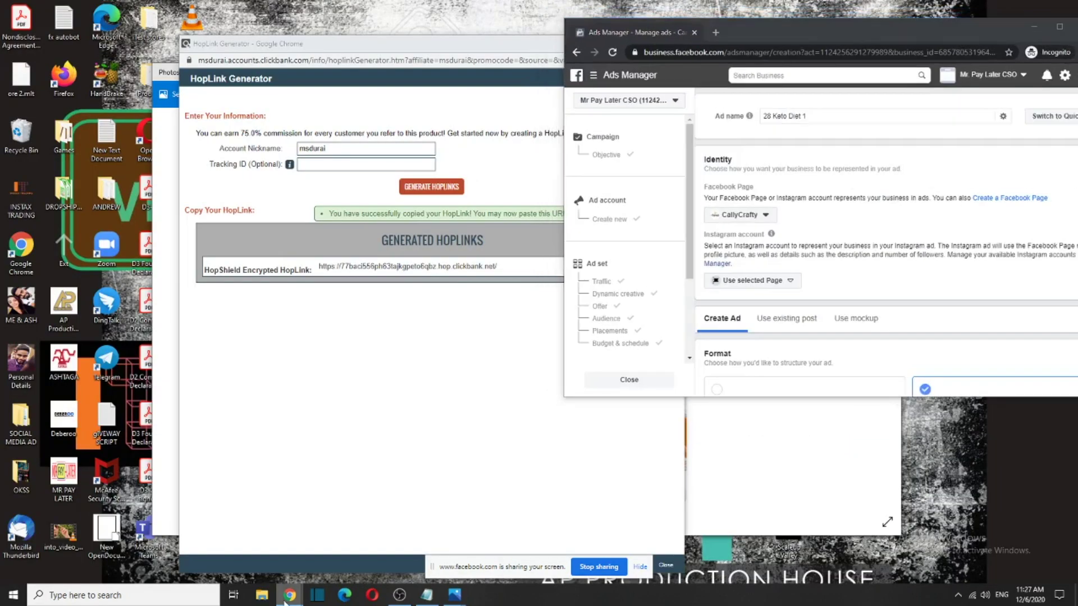
{"action": "mouse_move", "coordinate": [289, 594]}
{"action": "left_click", "coordinate": [148, 560]}
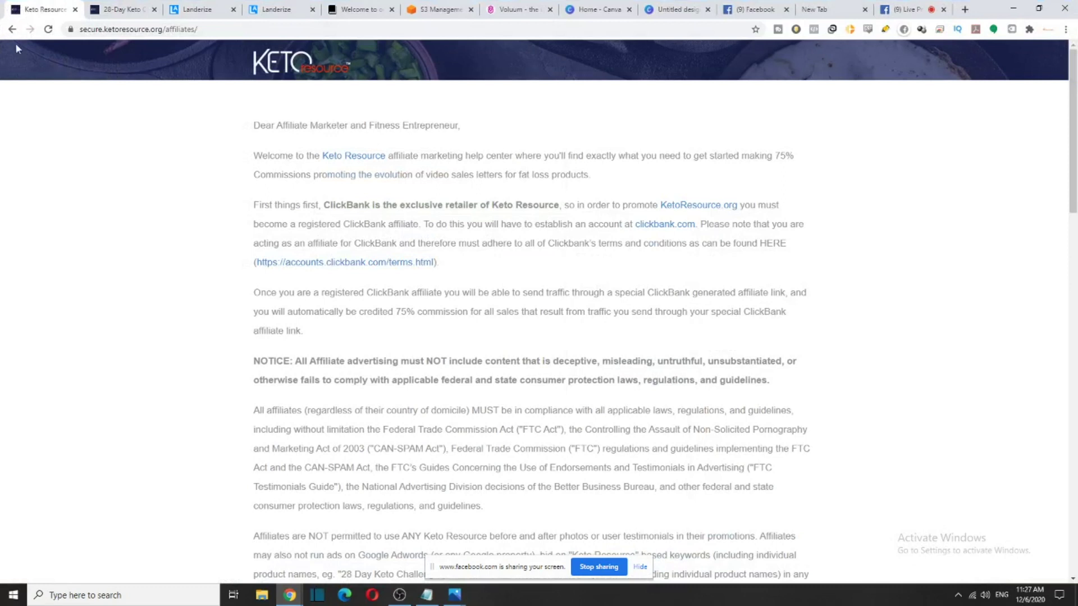
{"action": "left_click", "coordinate": [11, 29]}
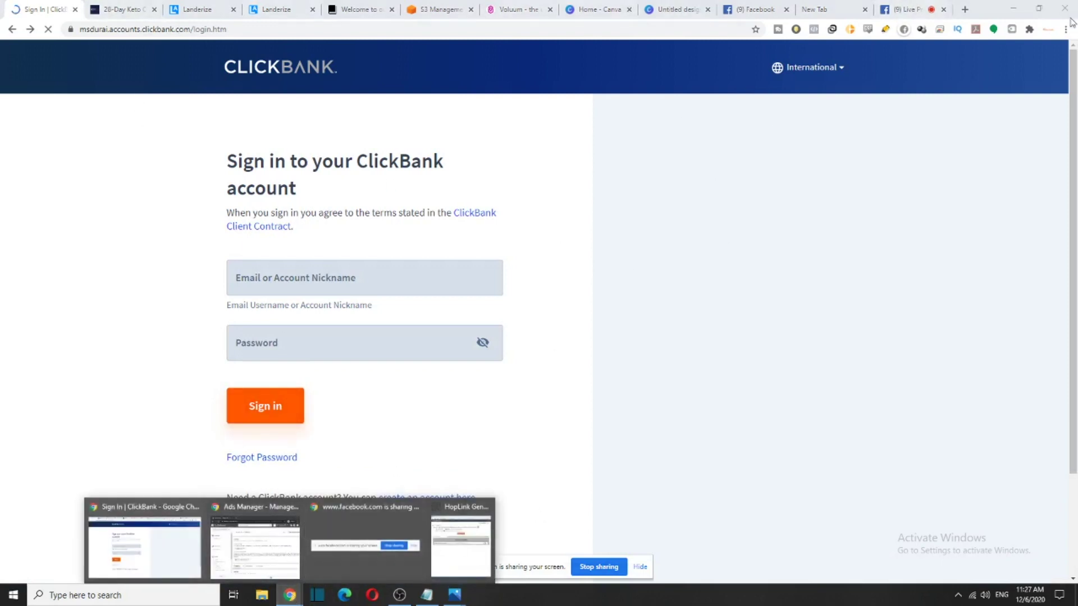
{"action": "left_click", "coordinate": [1039, 8]}
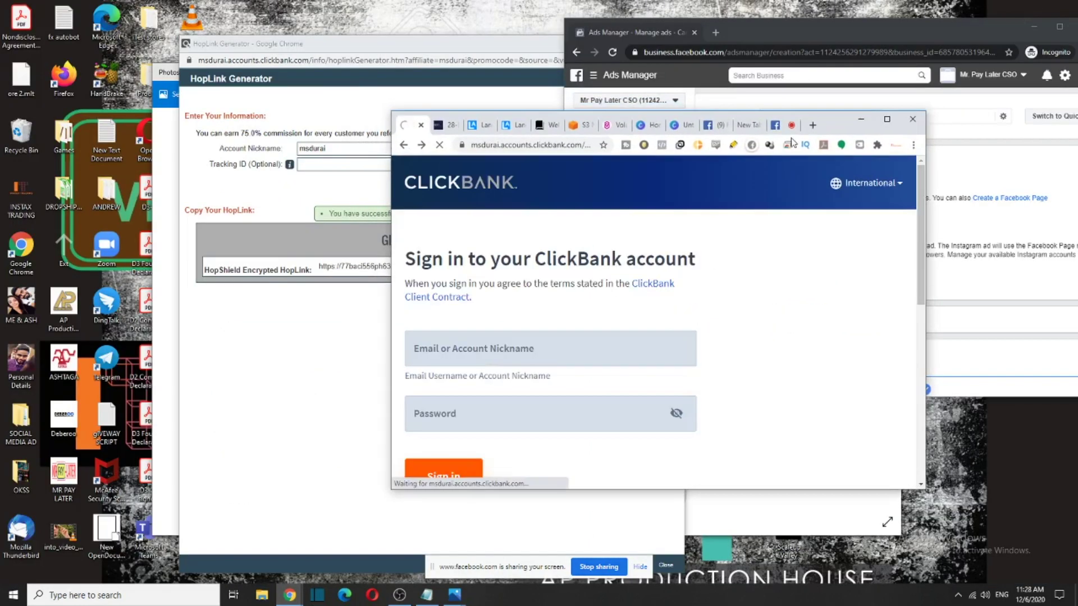
{"action": "left_click", "coordinate": [887, 119]}
{"action": "left_click", "coordinate": [1005, 7]}
{"action": "left_click_drag", "start_coordinate": [925, 21], "coordinate": [729, 69]}
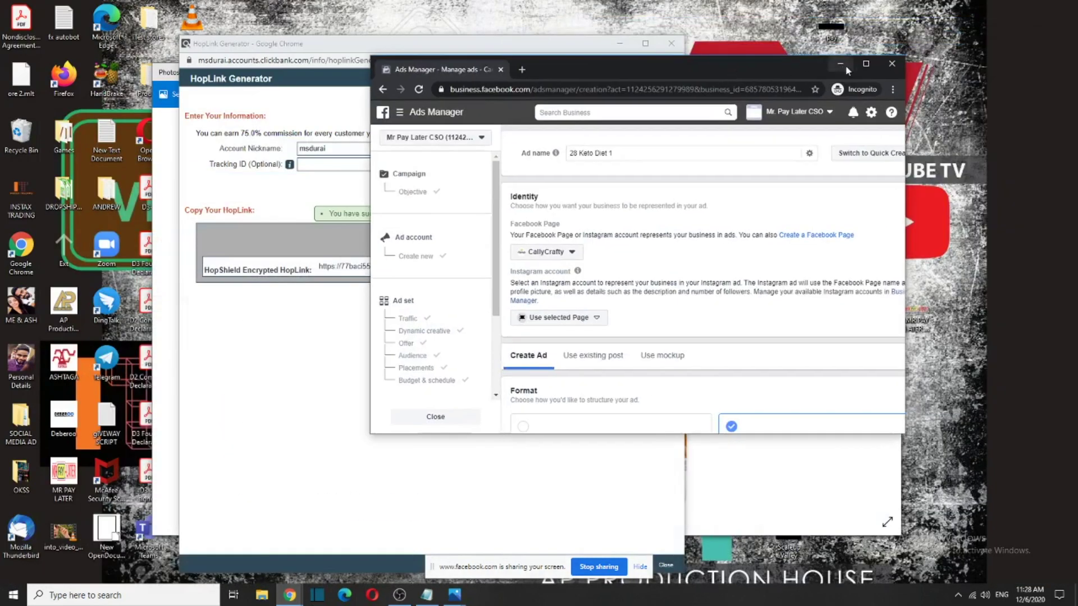
{"action": "left_click", "coordinate": [867, 64]}
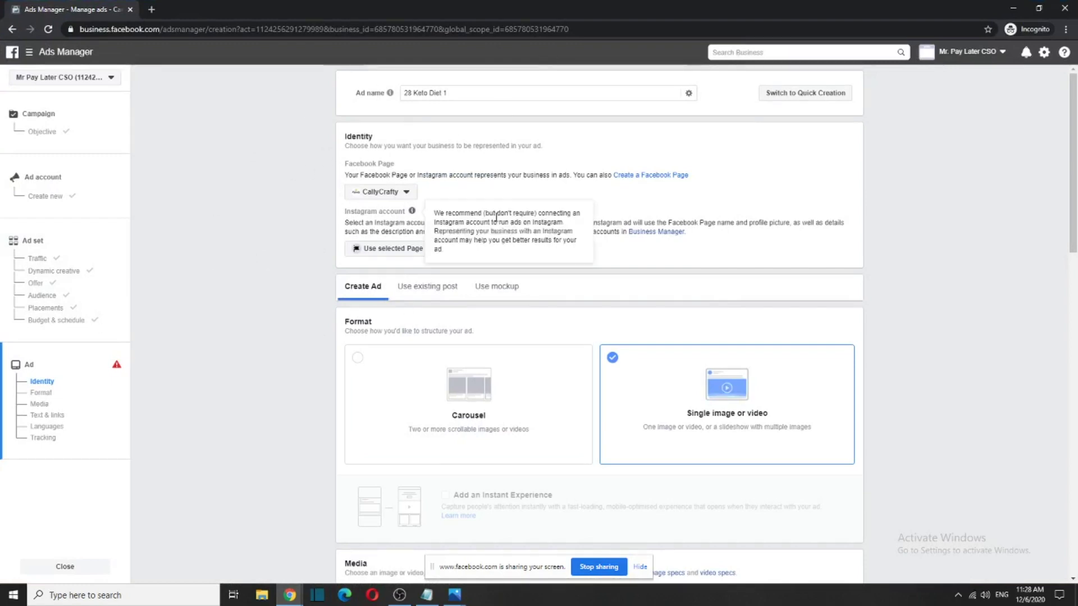
{"action": "left_click", "coordinate": [397, 196]}
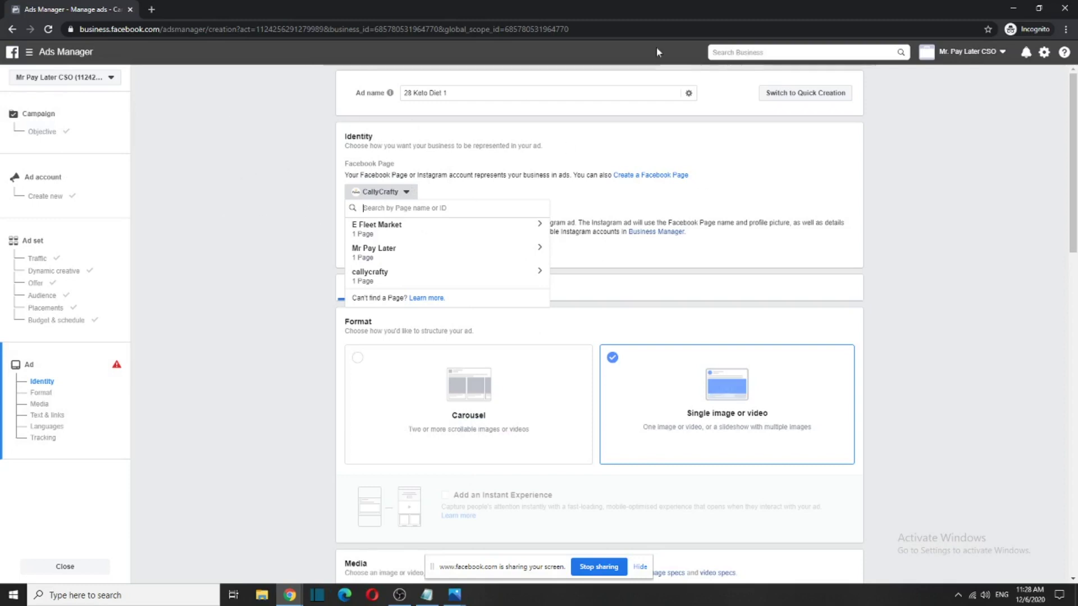
{"action": "left_click", "coordinate": [768, 201]}
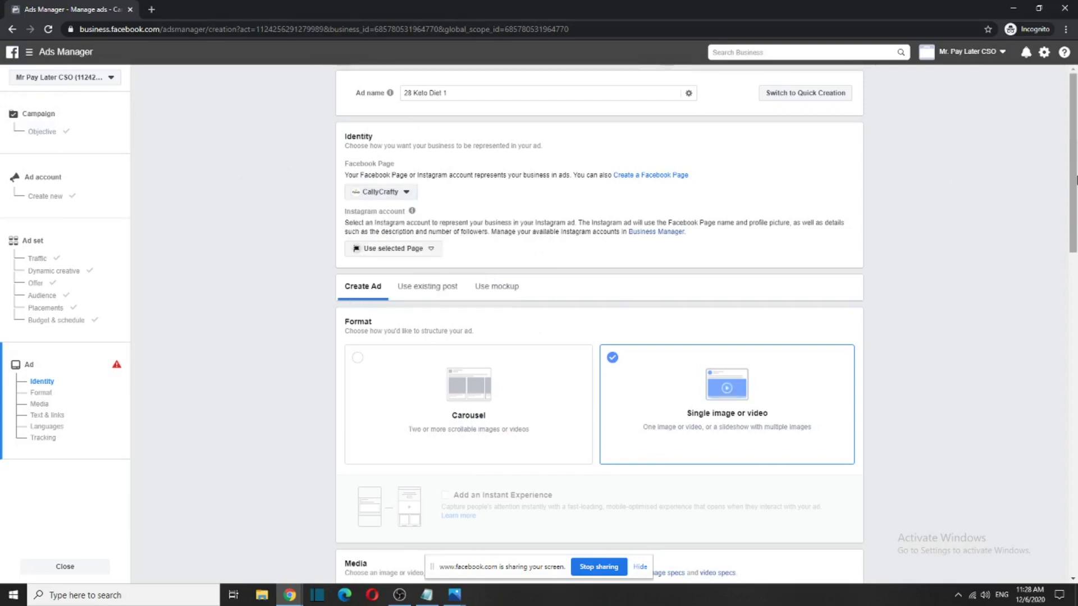
{"action": "scroll", "coordinate": [599, 324], "scroll_direction": "down", "scroll_amount": 1}
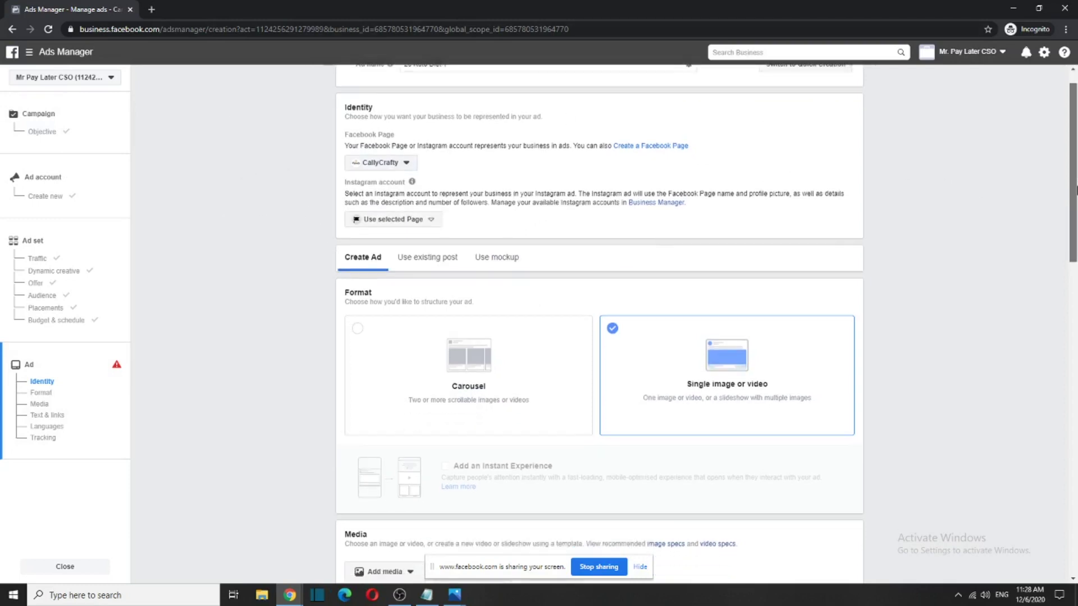
{"action": "scroll", "coordinate": [975, 236], "scroll_direction": "down", "scroll_amount": 3}
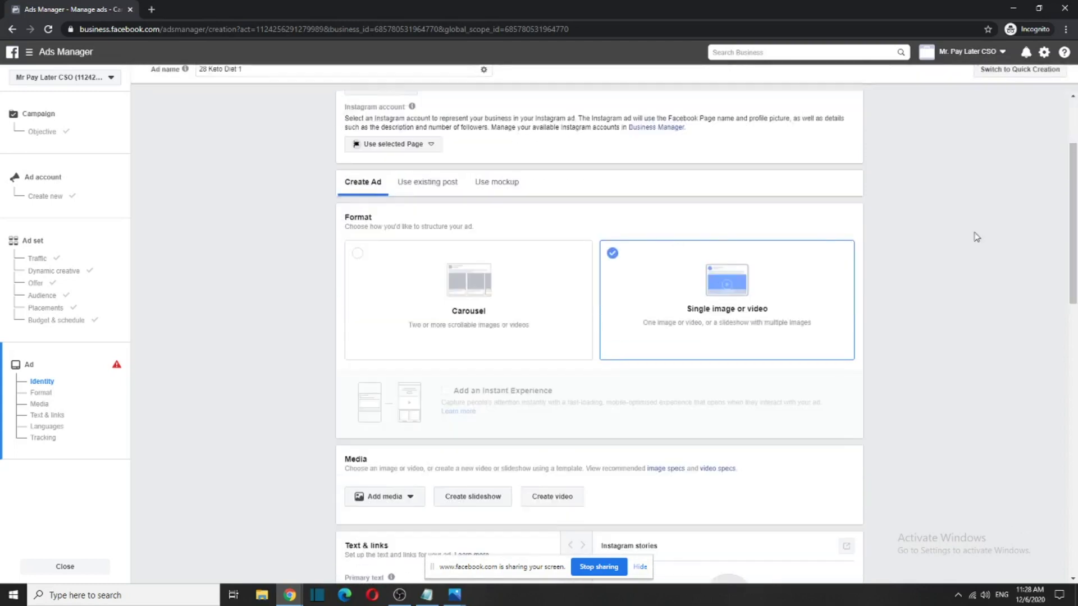
{"action": "scroll", "coordinate": [769, 331], "scroll_direction": "down", "scroll_amount": 4}
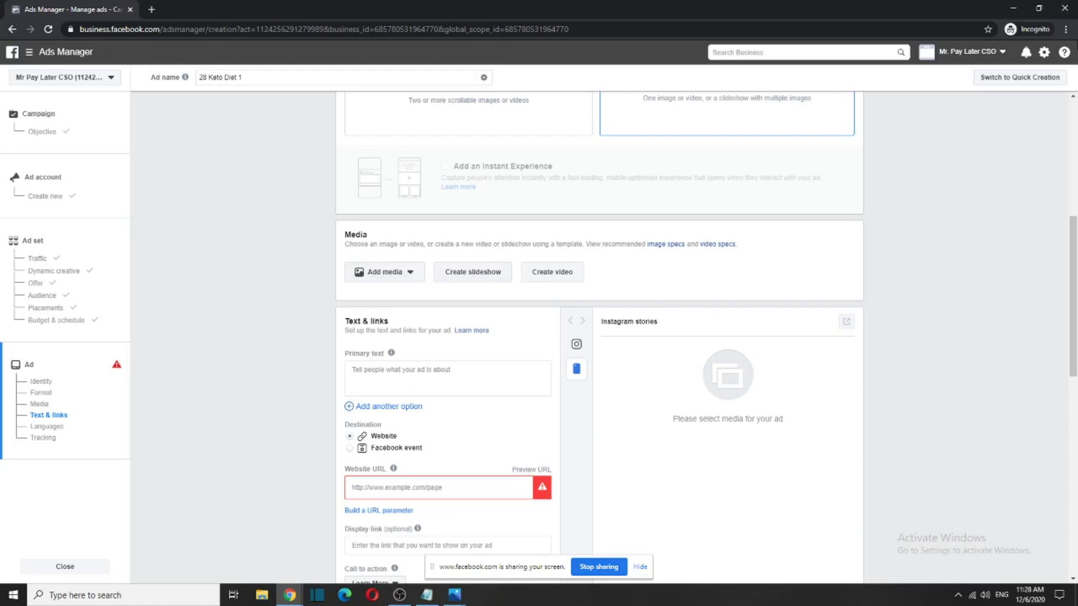
{"action": "mouse_move", "coordinate": [289, 595]}
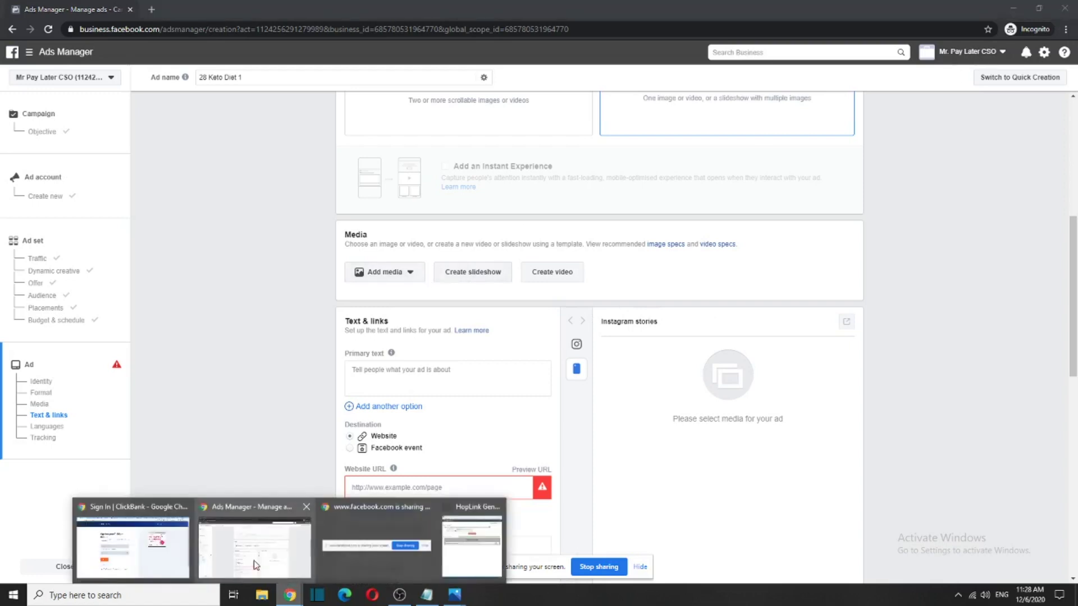
Create a new blank Instagram Story design in Canva
{"action": "left_click", "coordinate": [132, 530]}
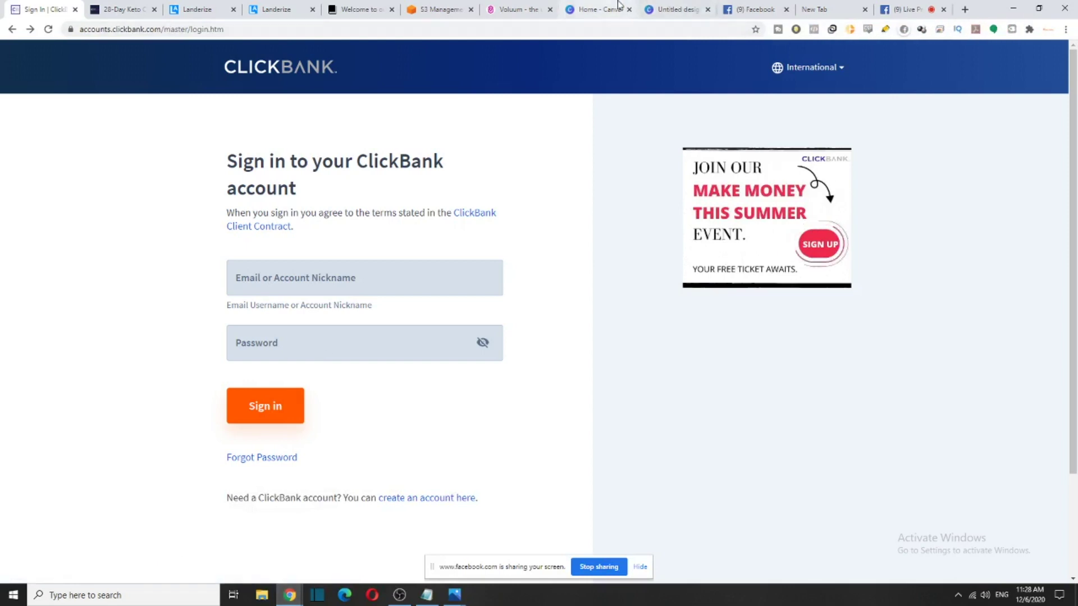
{"action": "left_click", "coordinate": [596, 9]}
{"action": "left_click", "coordinate": [644, 211]}
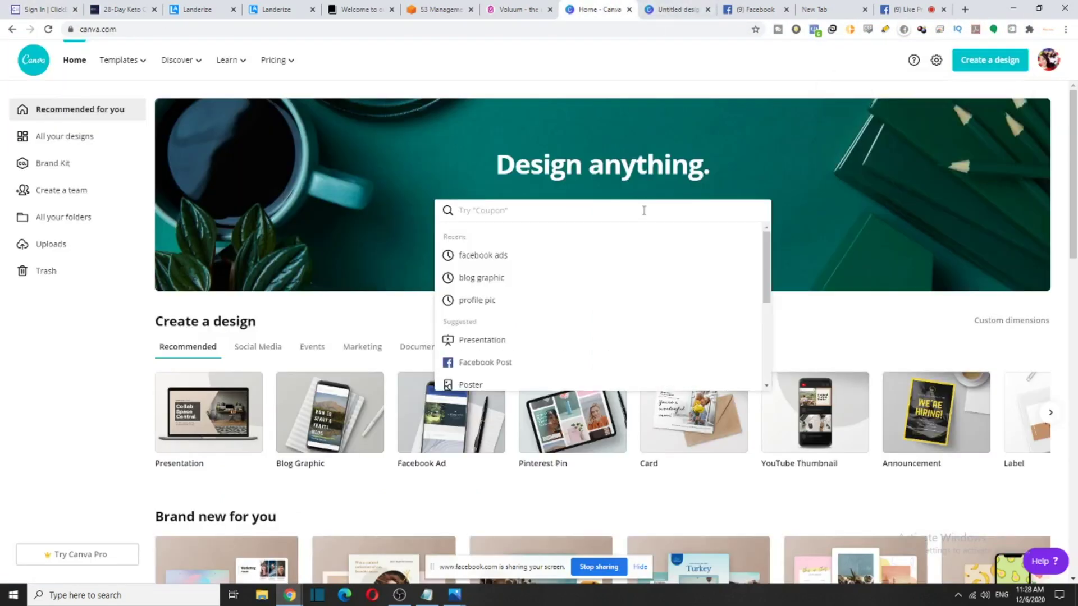
{"action": "type", "text": "insta"}
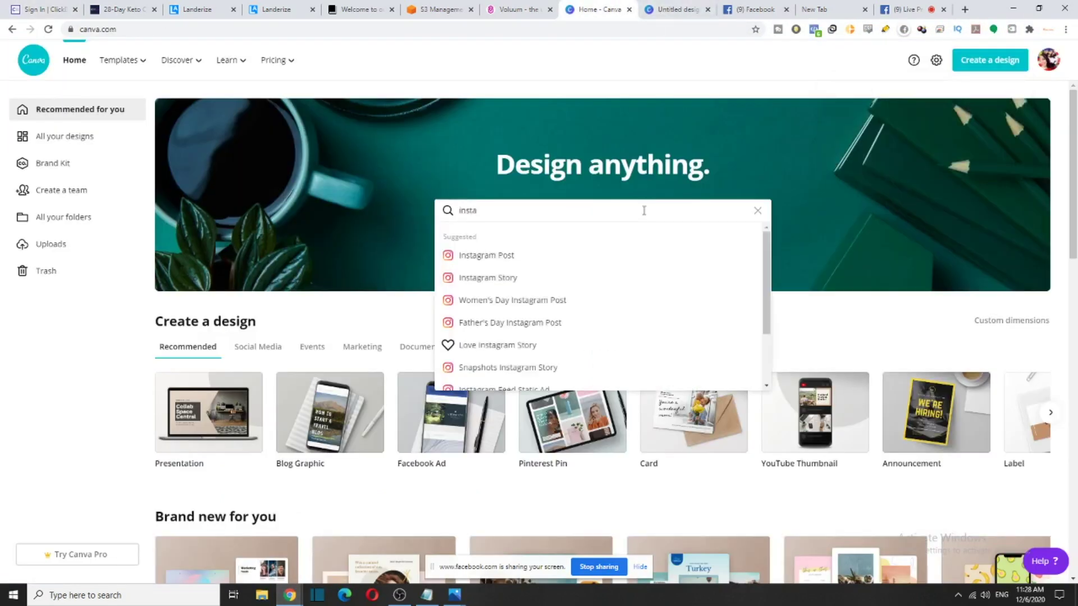
{"action": "left_click", "coordinate": [534, 279]}
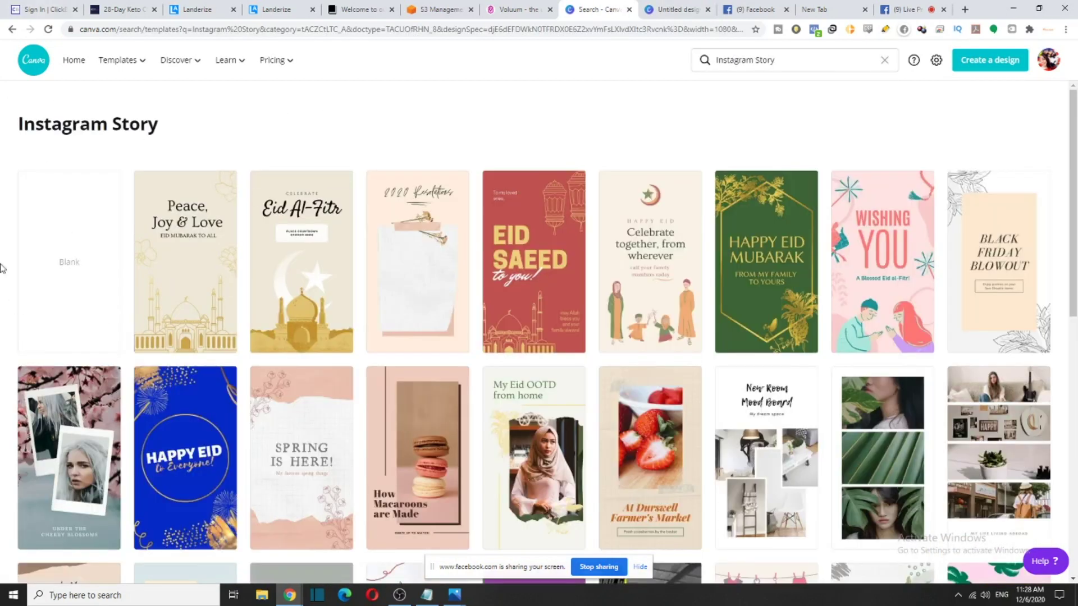
{"action": "left_click", "coordinate": [67, 243]}
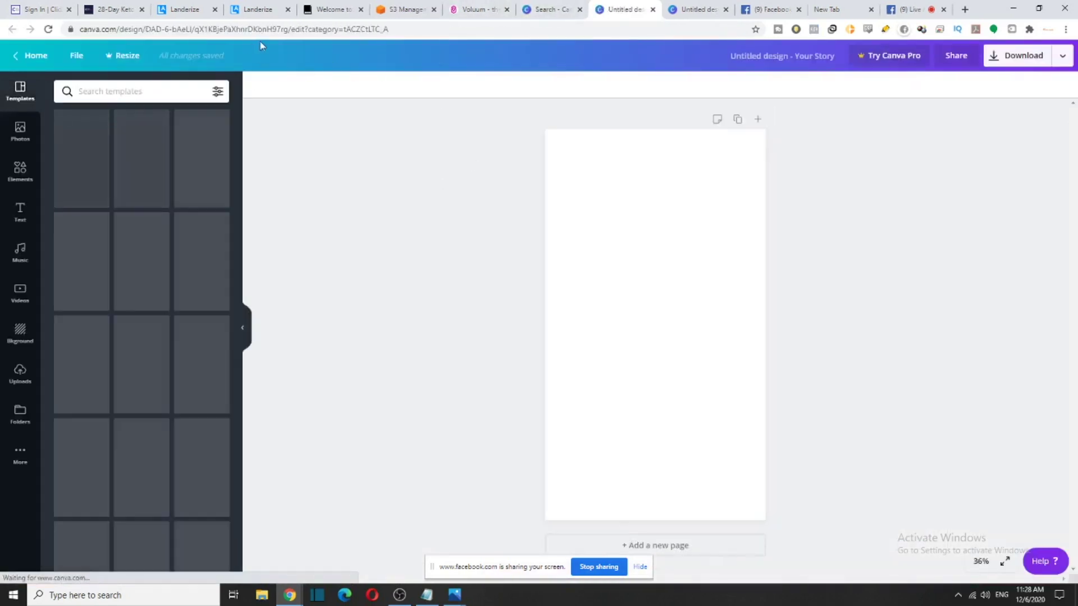
Look through the Landerize tabs and review the 28-Day Keto sales page
{"action": "left_click", "coordinate": [251, 8]}
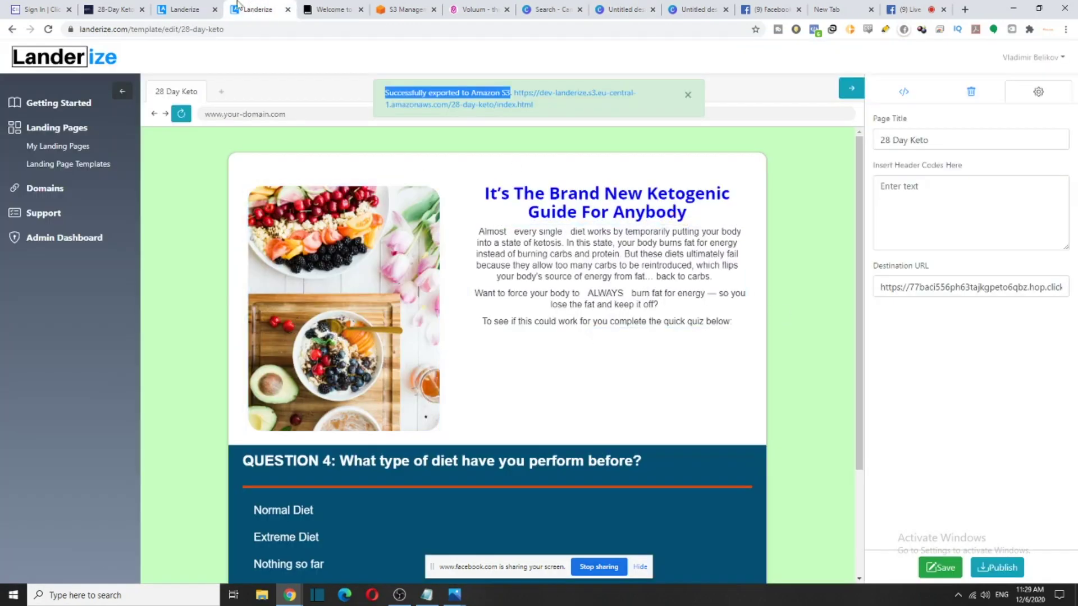
{"action": "left_click", "coordinate": [181, 5]}
{"action": "left_click", "coordinate": [122, 4]}
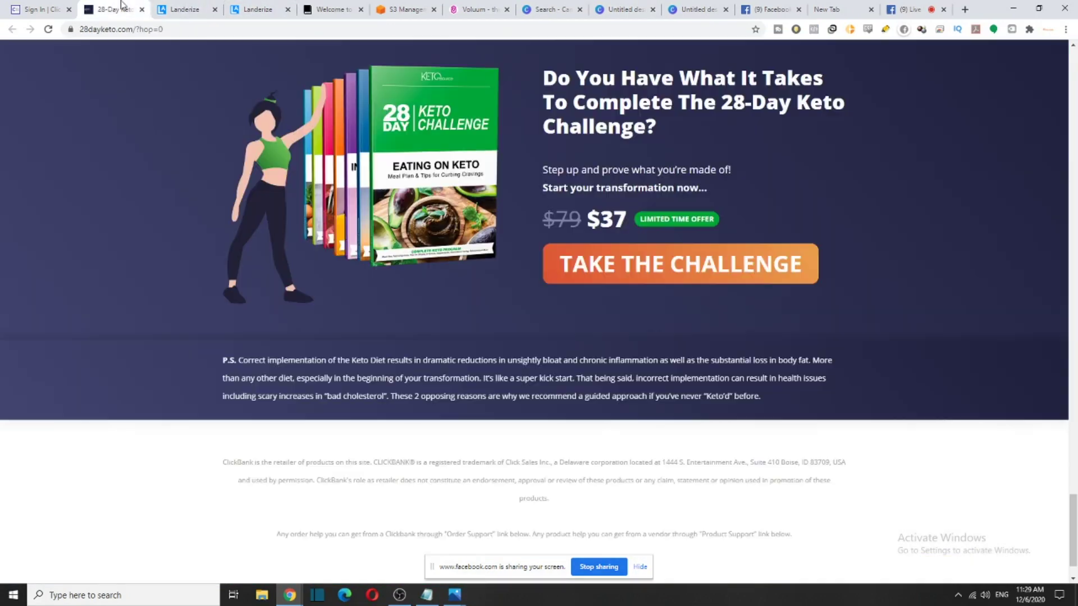
{"action": "scroll", "coordinate": [489, 288], "scroll_direction": "up", "scroll_amount": 20}
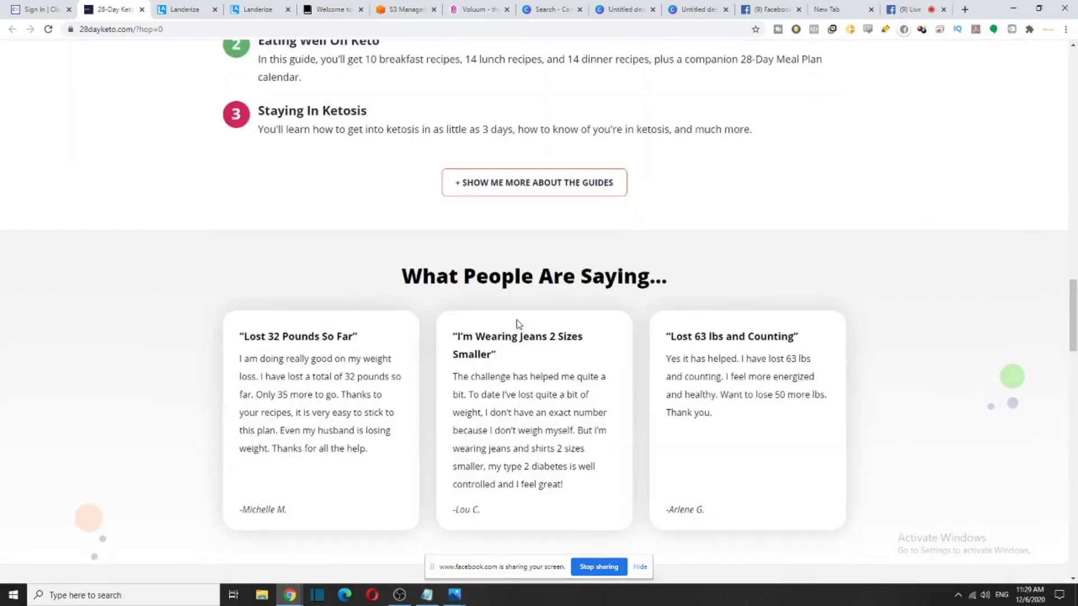
{"action": "scroll", "coordinate": [714, 102], "scroll_direction": "up", "scroll_amount": 6}
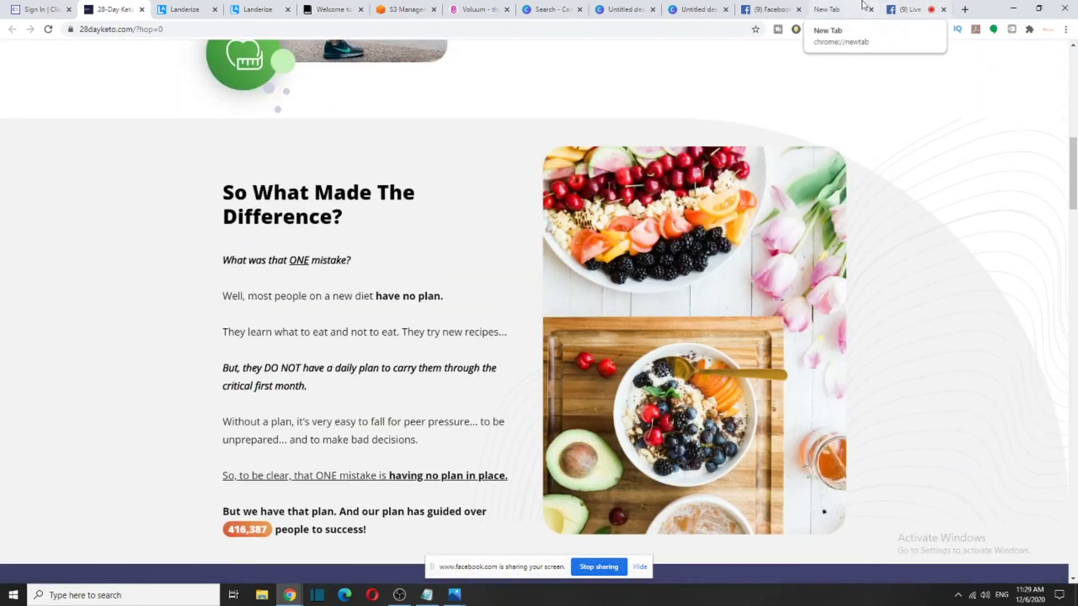
{"action": "left_click", "coordinate": [830, 9]}
Search Google Images for '28 keto diet plan' and browse the results
{"action": "left_click", "coordinate": [533, 32]}
{"action": "type", "text": "2"}
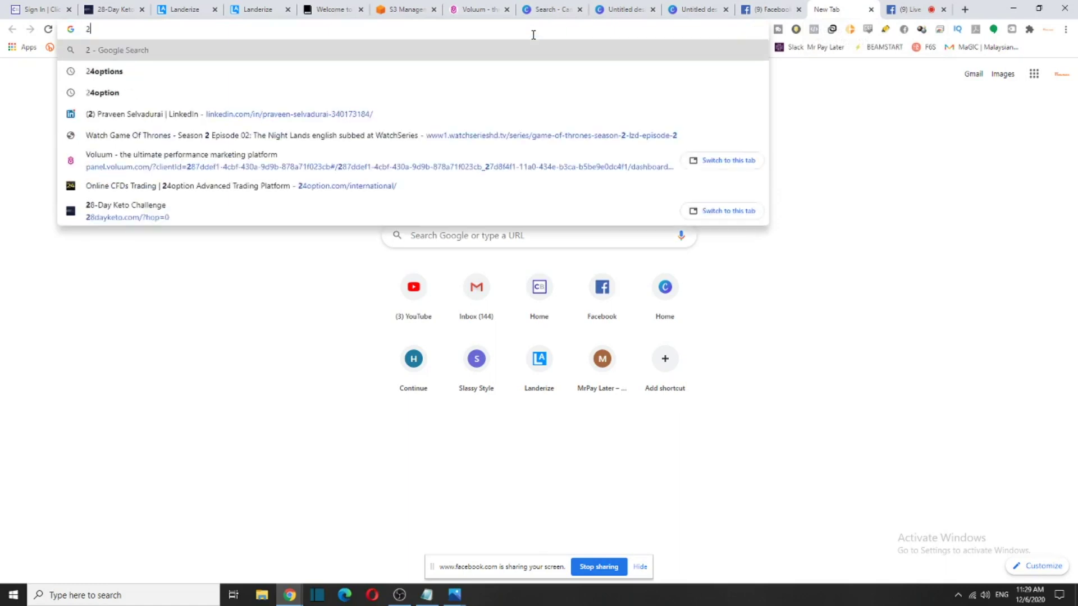
{"action": "type", "text": "8 keto diet"}
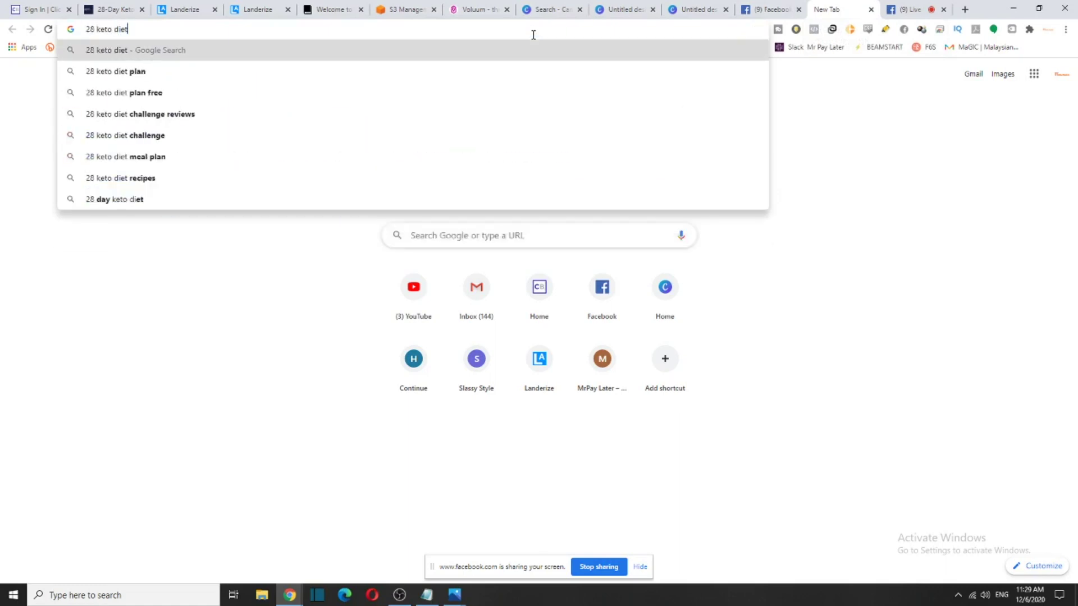
{"action": "key", "text": "Down"}
{"action": "key", "text": "Return"}
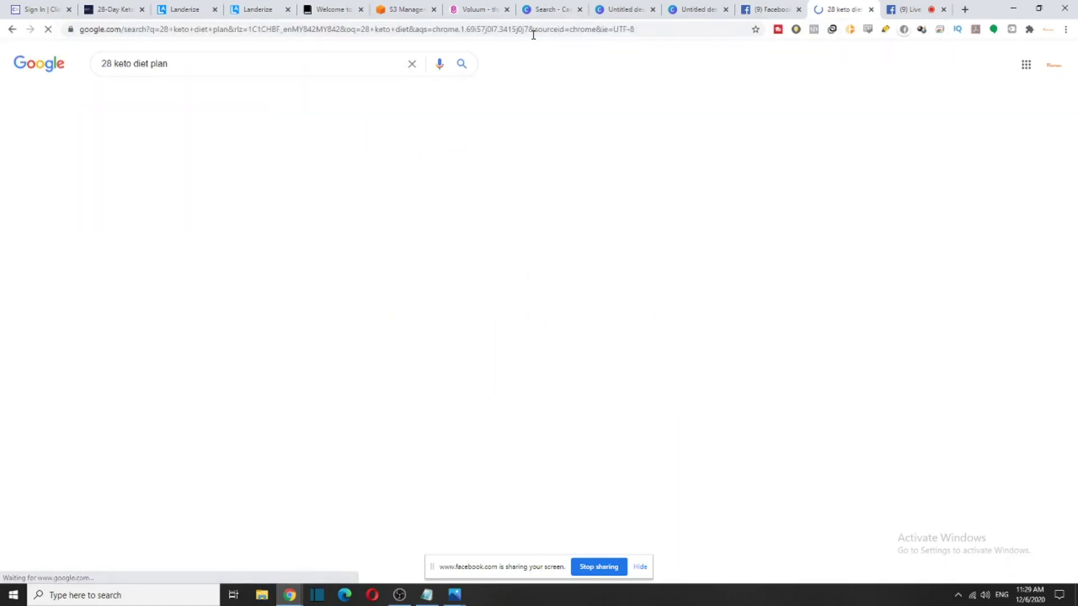
{"action": "left_click", "coordinate": [159, 96]}
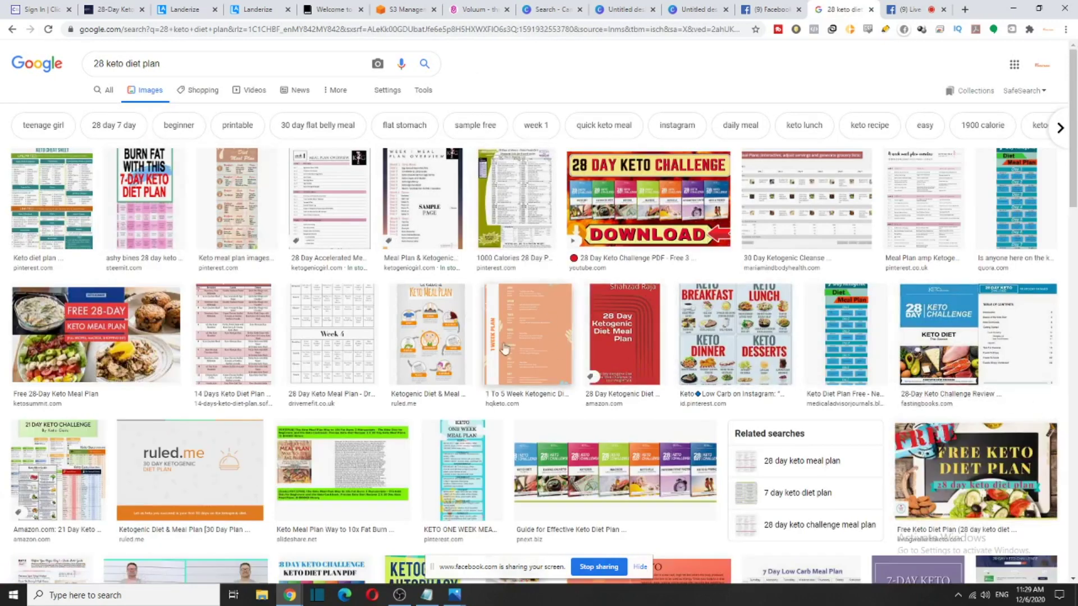
{"action": "scroll", "coordinate": [267, 351], "scroll_direction": "down", "scroll_amount": 2}
{"action": "scroll", "coordinate": [267, 351], "scroll_direction": "down", "scroll_amount": 9}
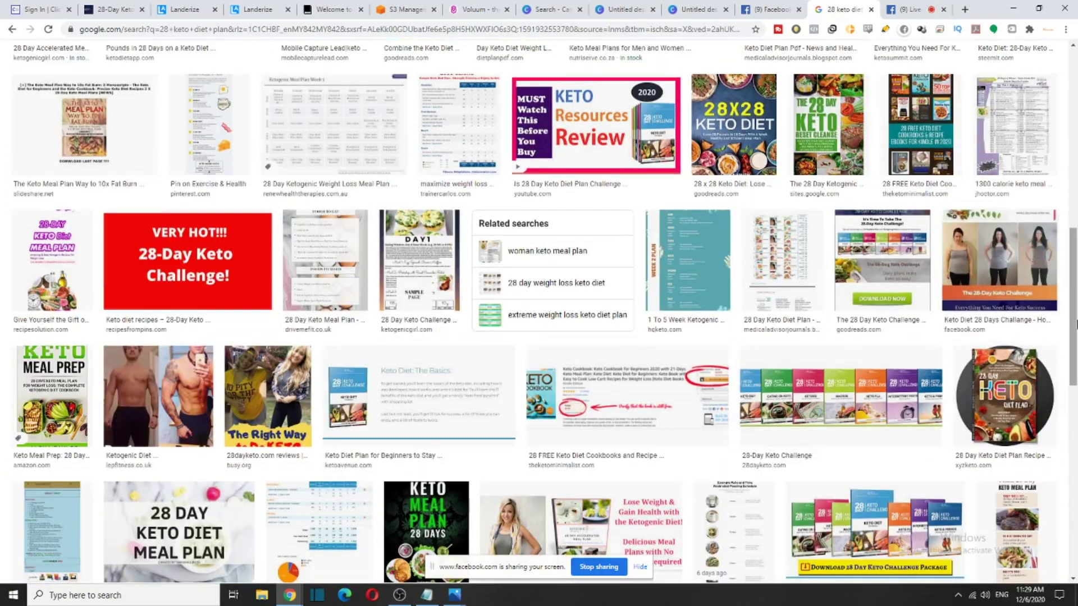
Save the Day 1 / Day 28 Ketogenic Diet image to the Desktop
{"action": "left_click", "coordinate": [192, 397]}
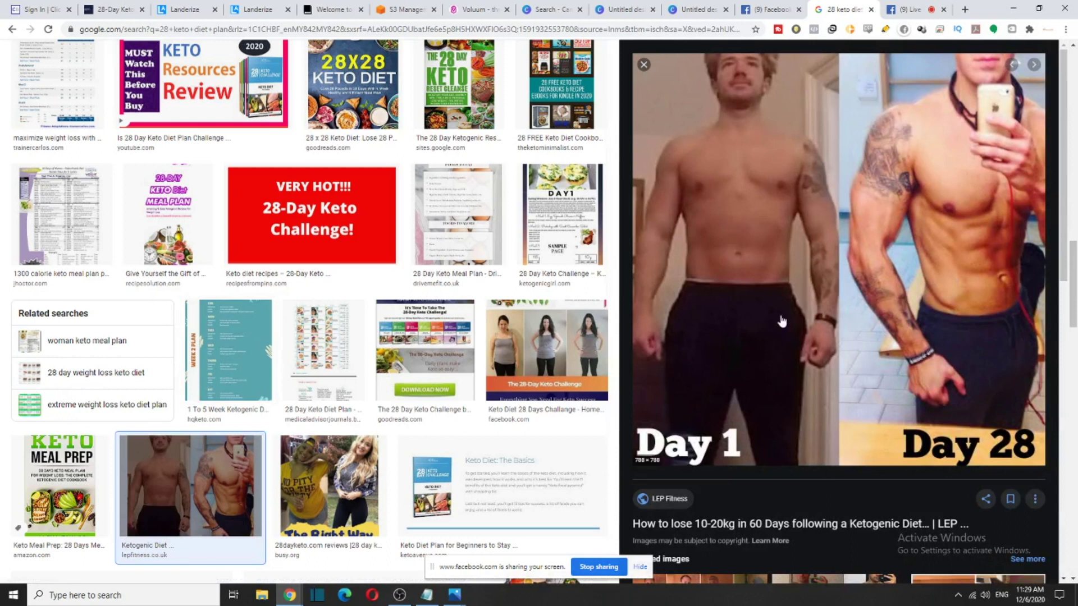
{"action": "right_click", "coordinate": [788, 256]}
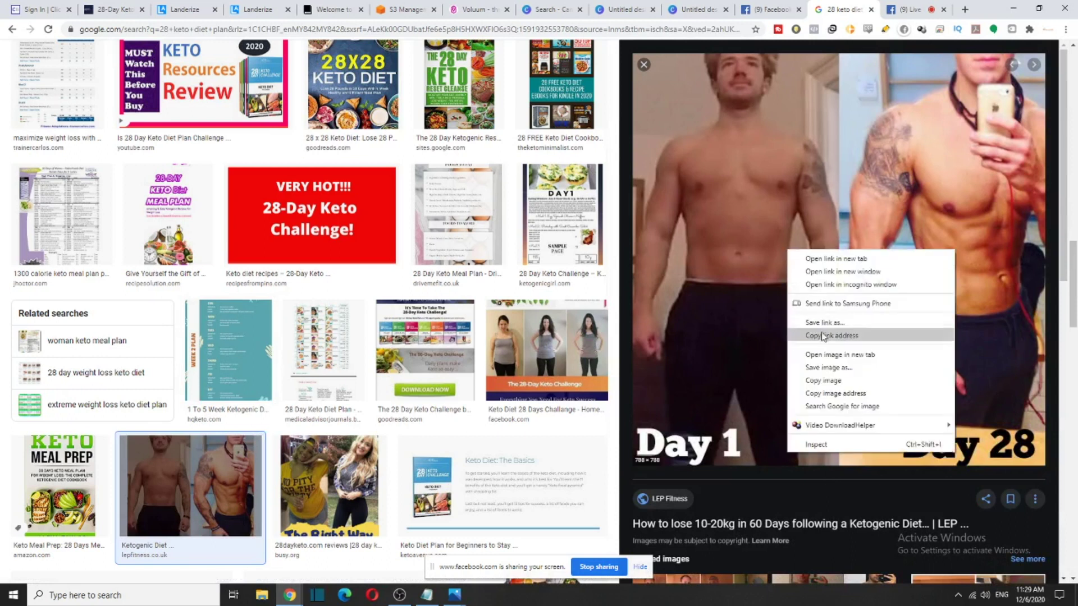
{"action": "left_click", "coordinate": [831, 368]}
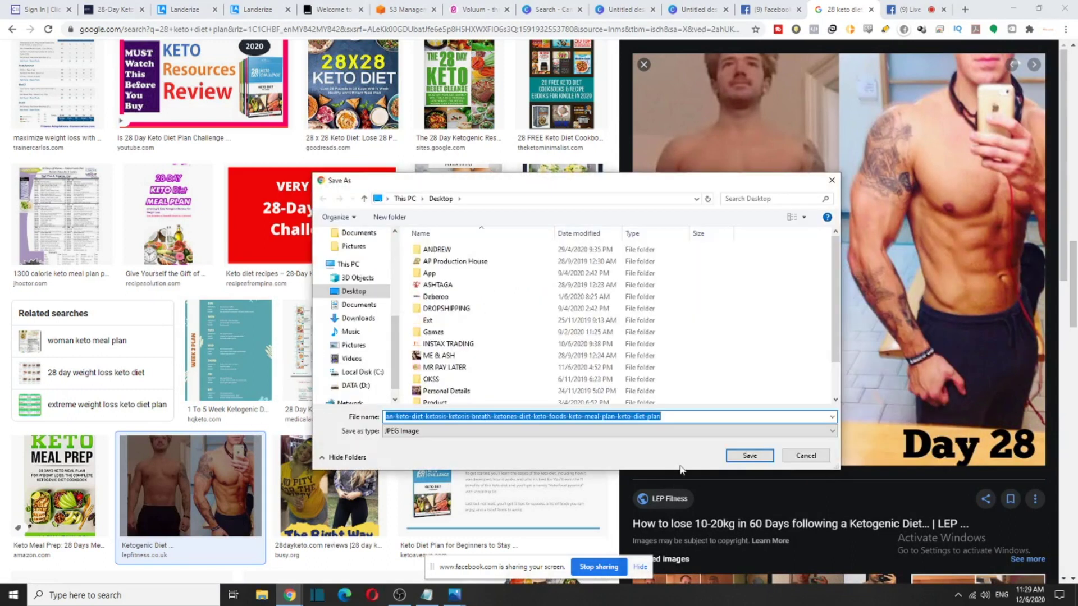
{"action": "left_click", "coordinate": [749, 456]}
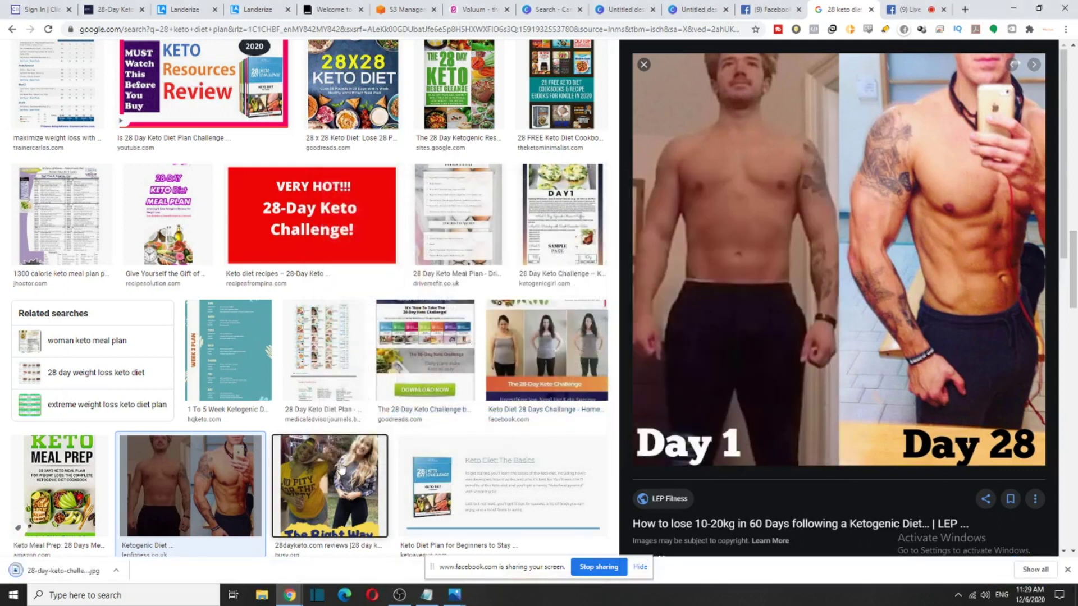
Preview the 28dayketo.com reviews image and scroll through more results
{"action": "left_click", "coordinate": [341, 469]}
{"action": "scroll", "coordinate": [392, 445], "scroll_direction": "down", "scroll_amount": 4}
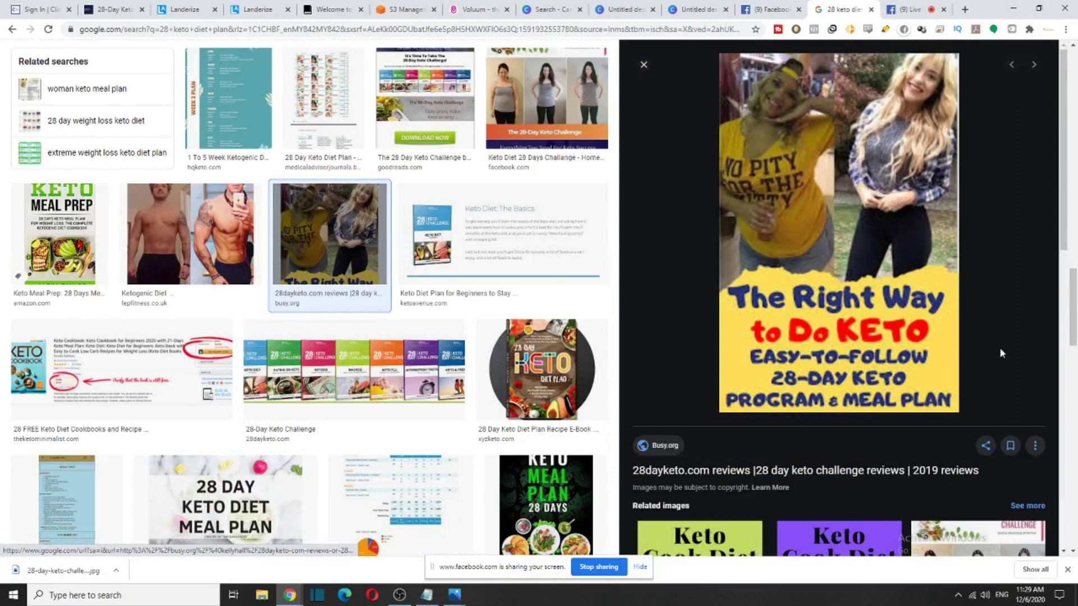
{"action": "scroll", "coordinate": [471, 339], "scroll_direction": "up", "scroll_amount": 3}
{"action": "scroll", "coordinate": [397, 337], "scroll_direction": "down", "scroll_amount": 3}
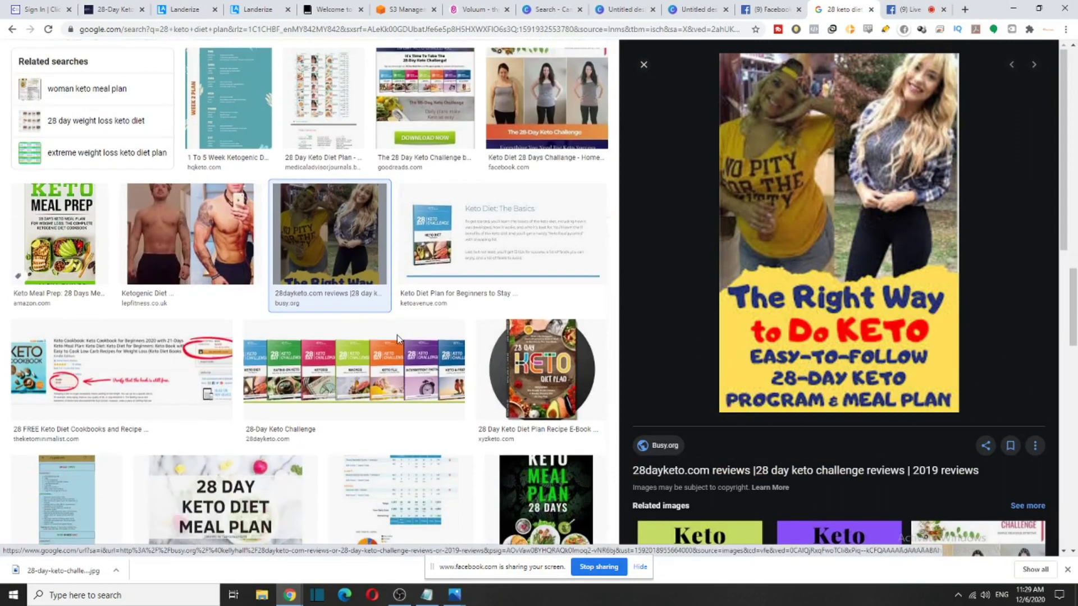
{"action": "scroll", "coordinate": [396, 336], "scroll_direction": "down", "scroll_amount": 6}
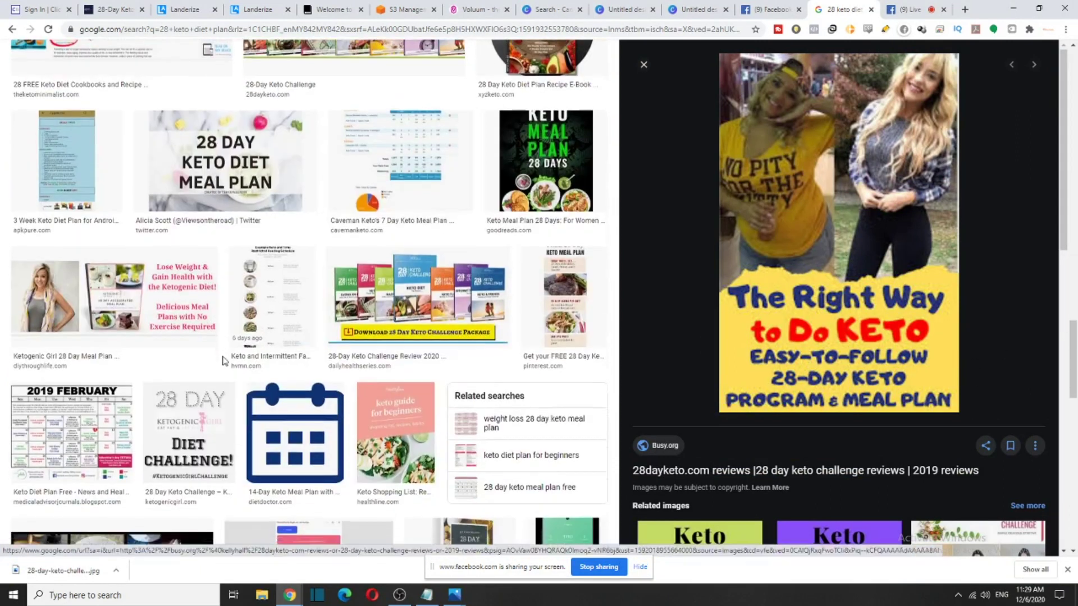
{"action": "scroll", "coordinate": [224, 360], "scroll_direction": "down", "scroll_amount": 3}
{"action": "scroll", "coordinate": [249, 326], "scroll_direction": "down", "scroll_amount": 6}
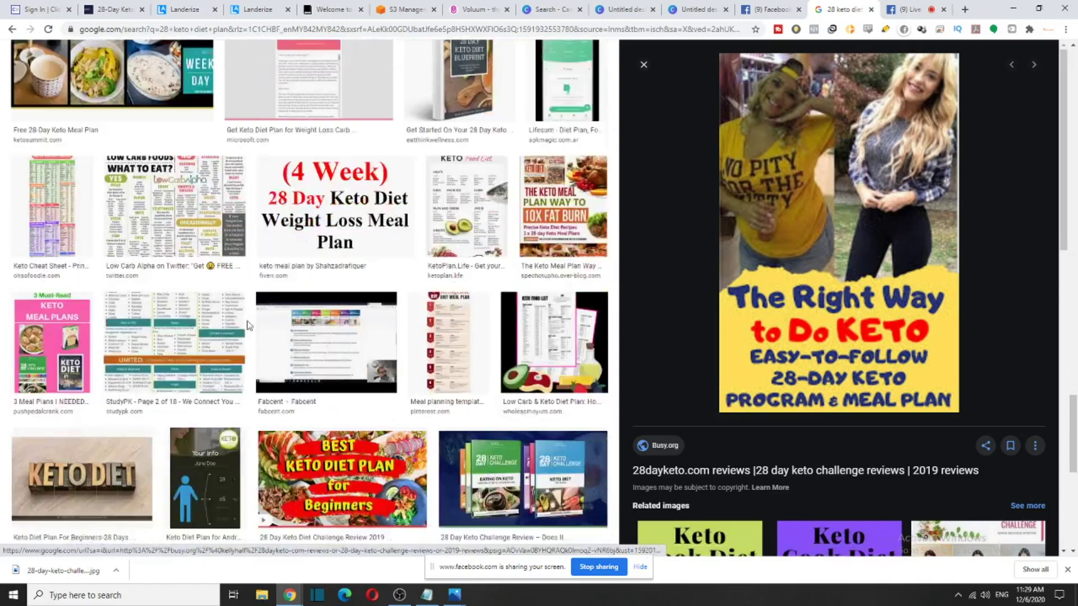
{"action": "scroll", "coordinate": [249, 325], "scroll_direction": "down", "scroll_amount": 12}
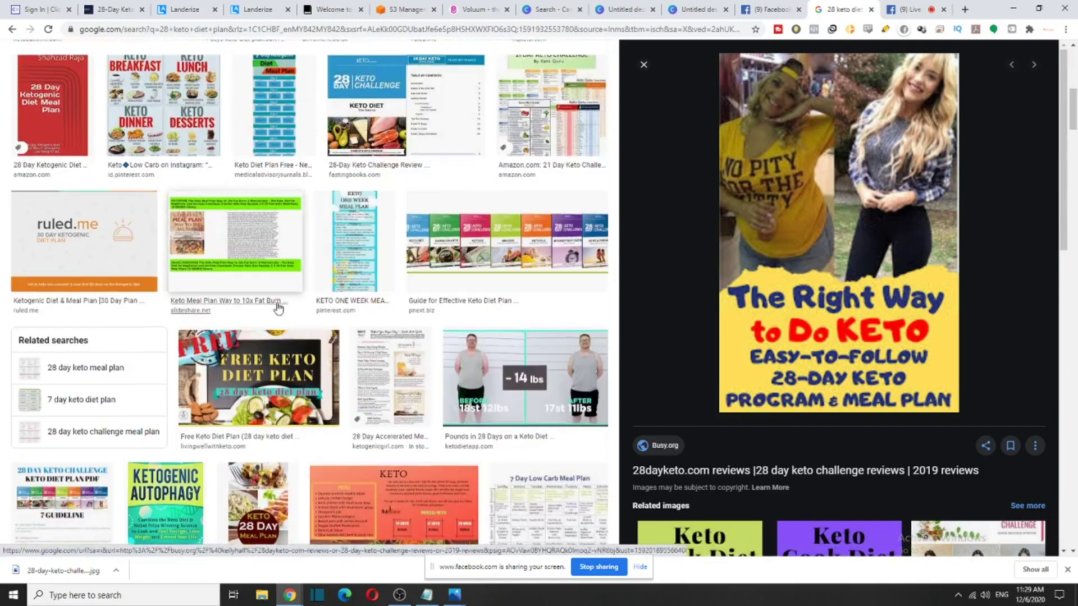
{"action": "scroll", "coordinate": [278, 308], "scroll_direction": "up", "scroll_amount": 20}
Search 'weight loss keto diet' and save the first before-and-after photo
{"action": "left_click_drag", "start_coordinate": [173, 66], "coordinate": [7, 72]}
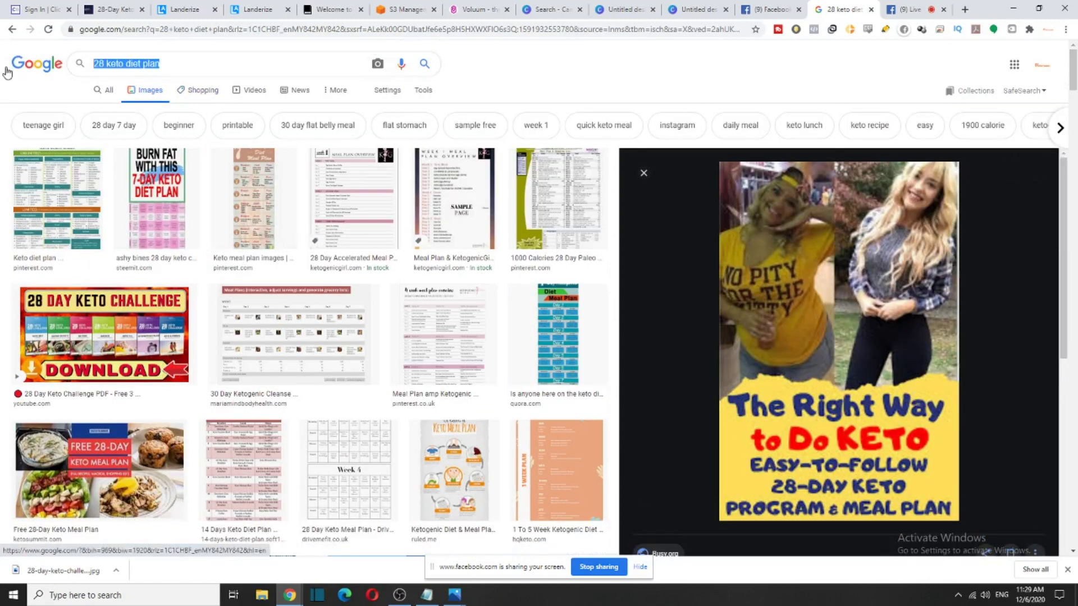
{"action": "type", "text": "weight loss "}
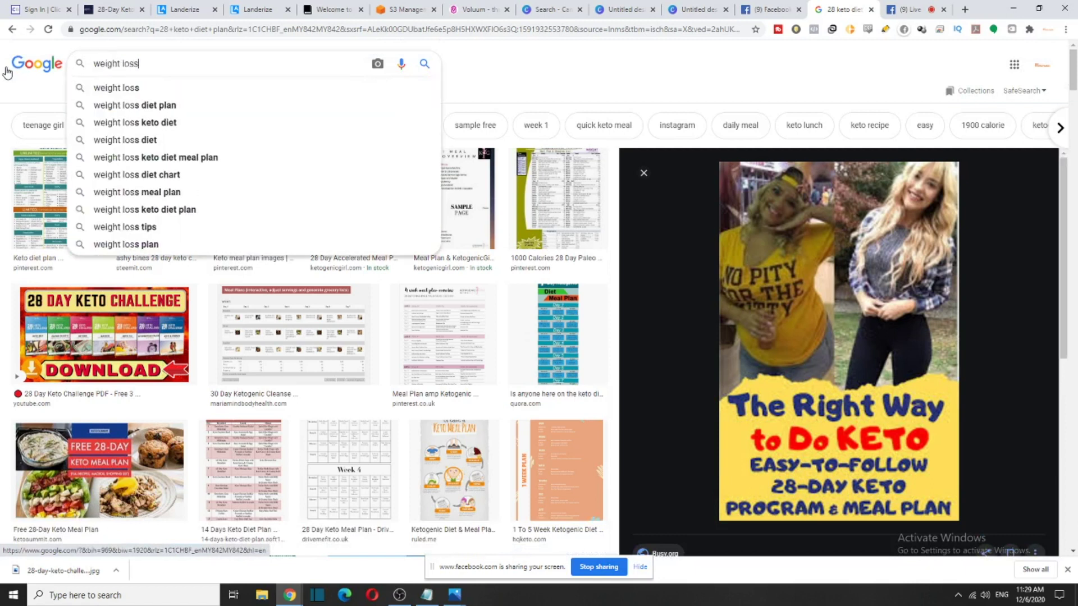
{"action": "type", "text": "ke"}
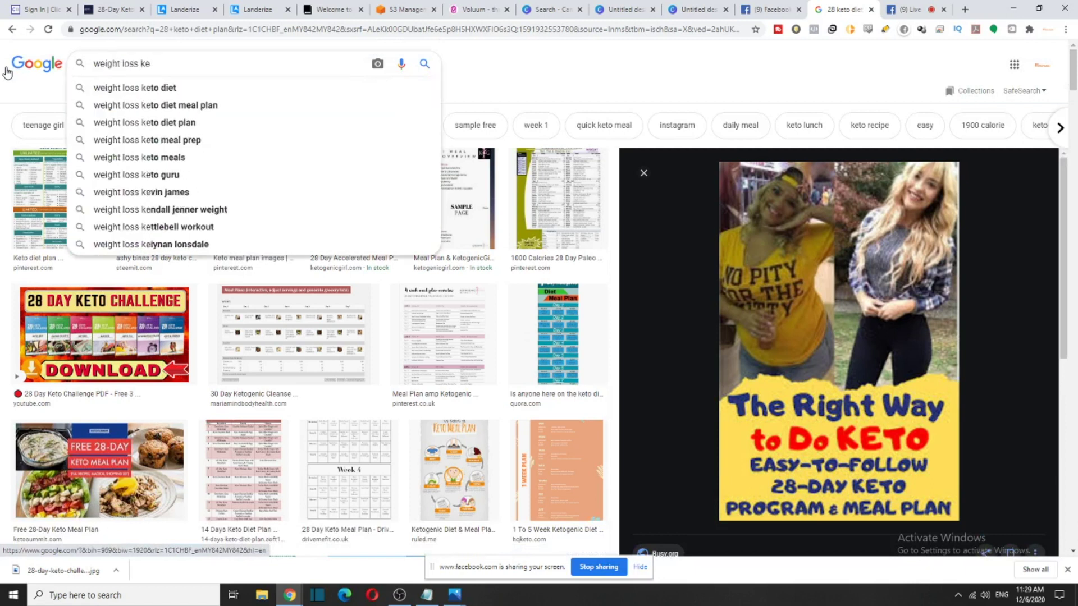
{"action": "key", "text": "Down"}
{"action": "key", "text": "Return"}
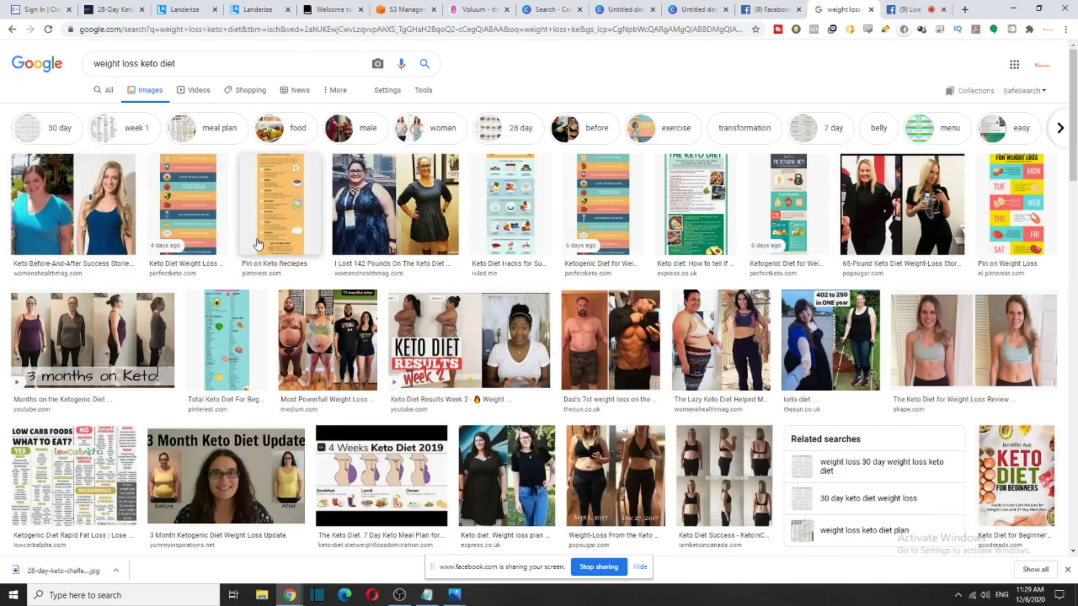
{"action": "left_click", "coordinate": [125, 224]}
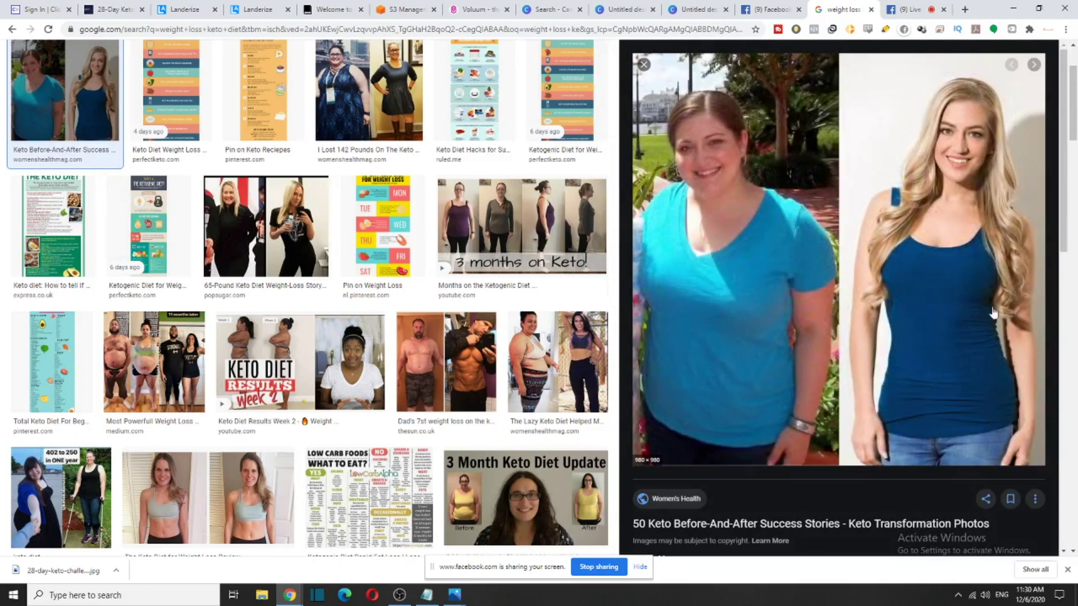
{"action": "right_click", "coordinate": [931, 232]}
{"action": "left_click", "coordinate": [971, 347]}
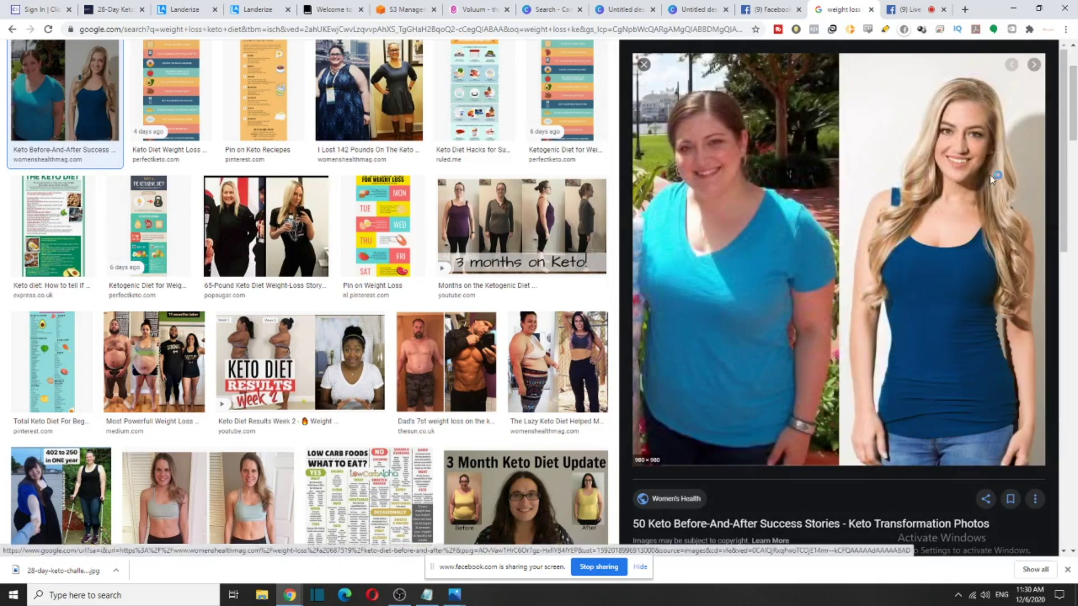
{"action": "left_click", "coordinate": [749, 456]}
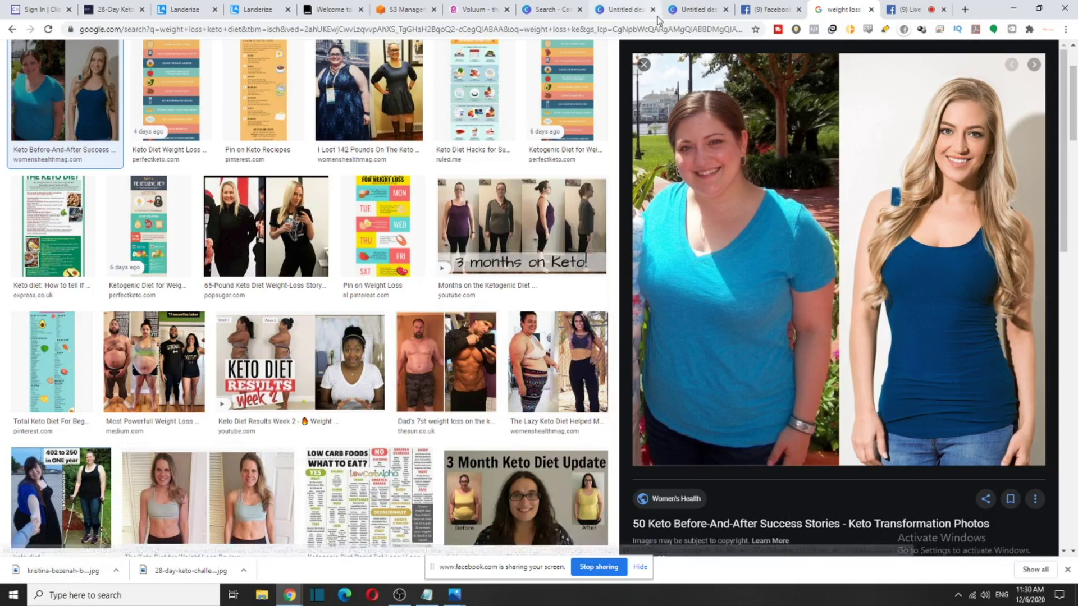
{"action": "left_click", "coordinate": [699, 10]}
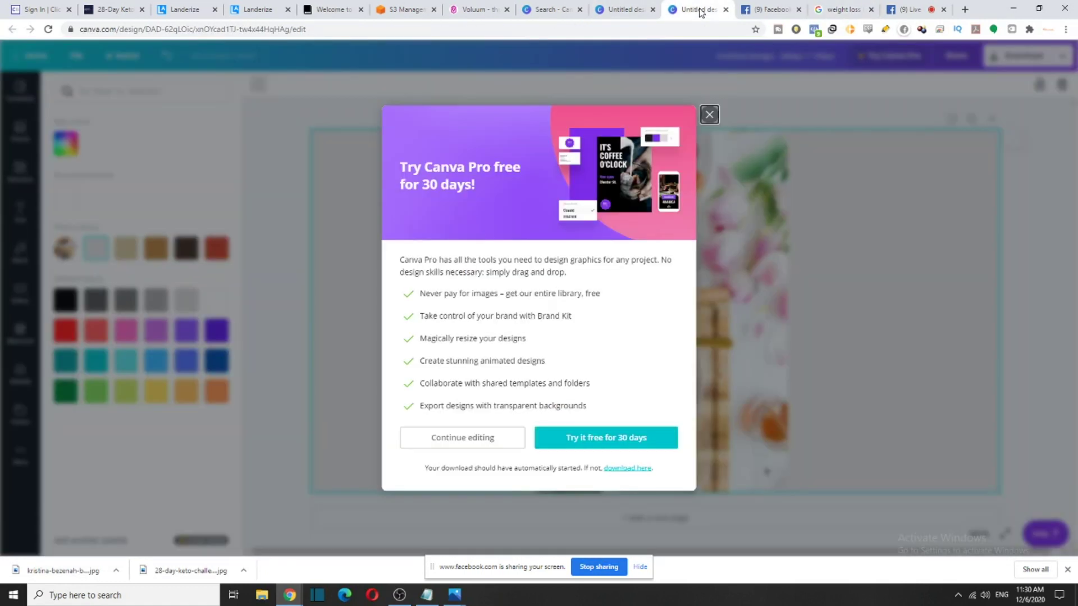
Dismiss the Canva Pro offer, close the extra design, and upload the before-and-after photo
{"action": "left_click", "coordinate": [709, 115]}
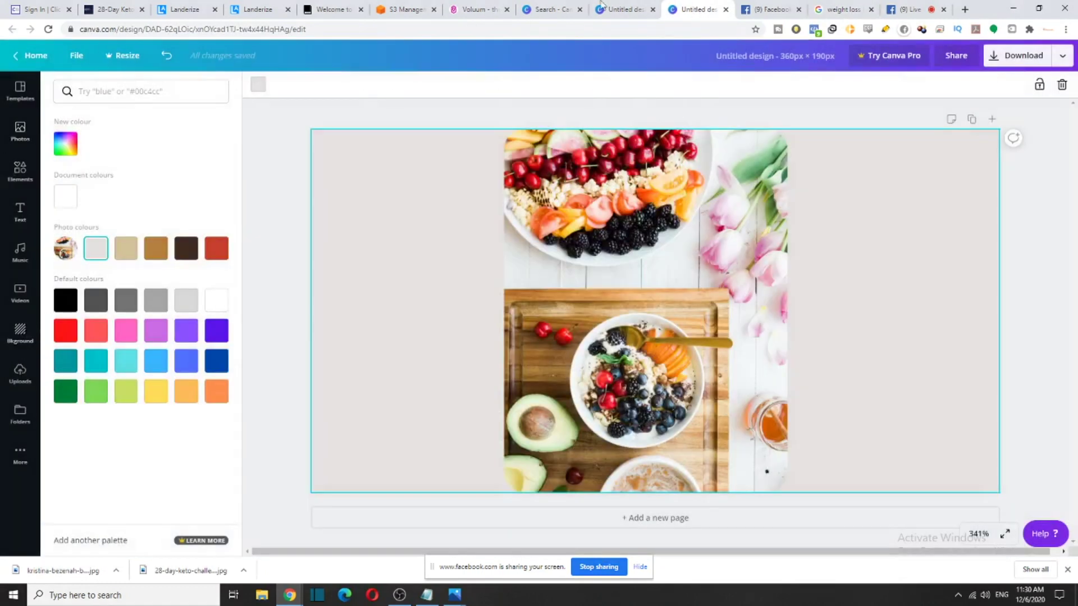
{"action": "left_click", "coordinate": [726, 9]}
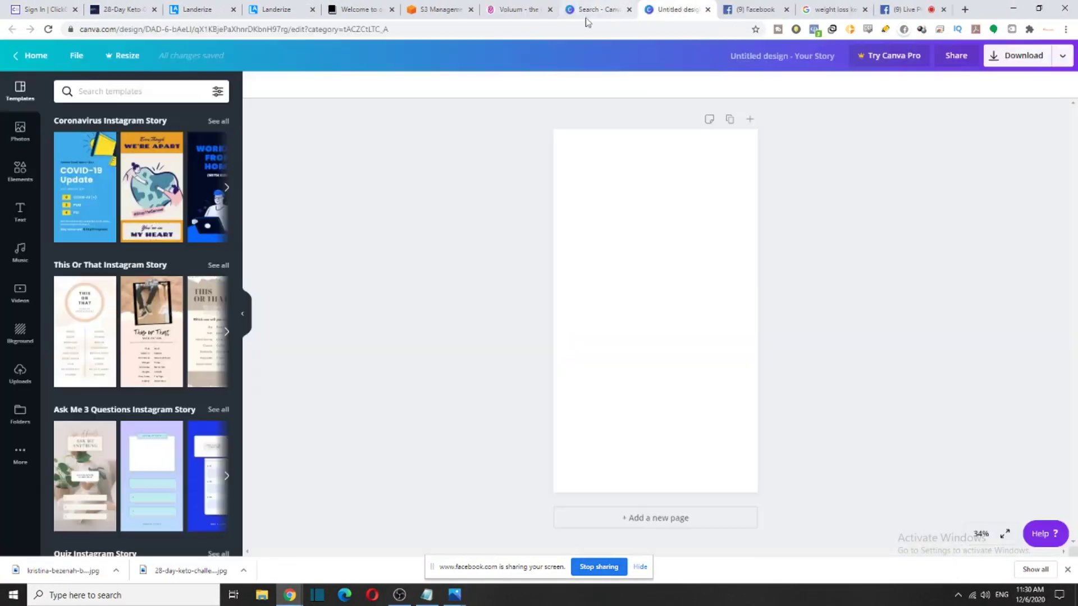
{"action": "left_click", "coordinate": [20, 373]}
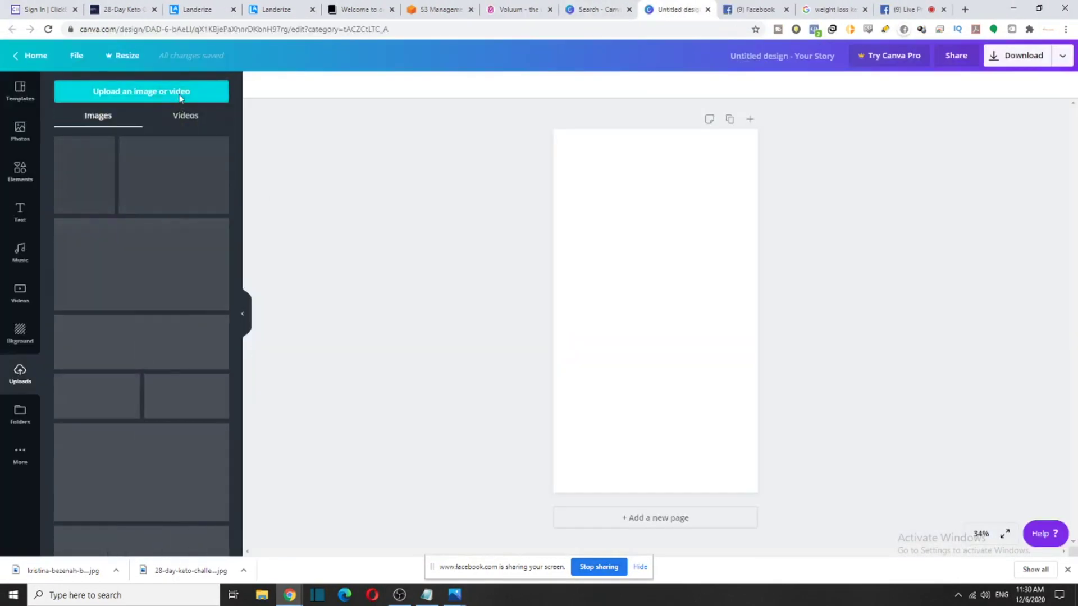
{"action": "left_click", "coordinate": [180, 95]}
{"action": "scroll", "coordinate": [473, 355], "scroll_direction": "down", "scroll_amount": 3}
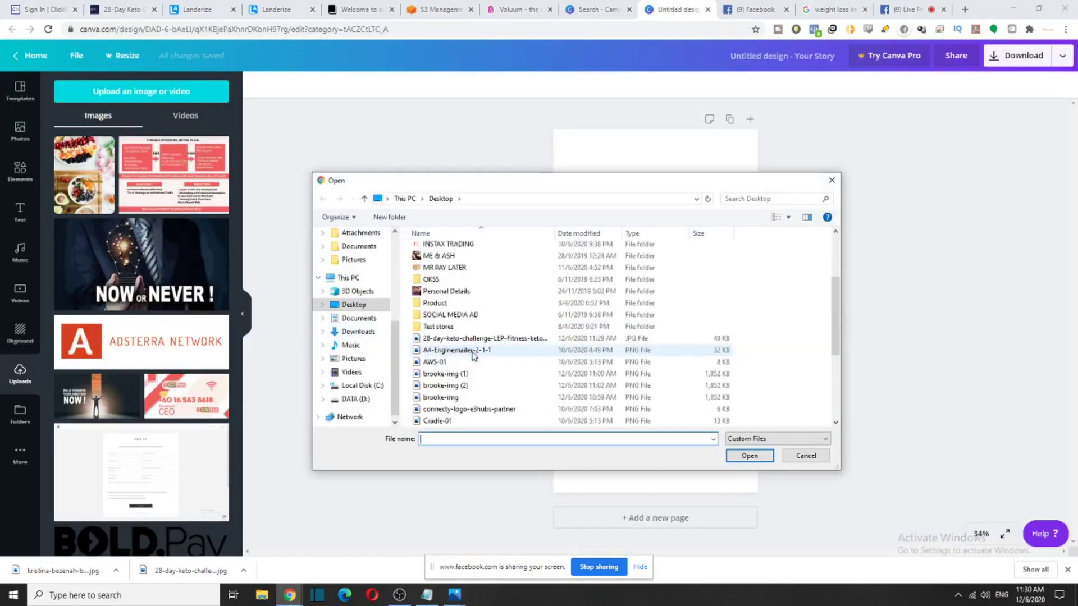
{"action": "scroll", "coordinate": [489, 408], "scroll_direction": "down", "scroll_amount": 2}
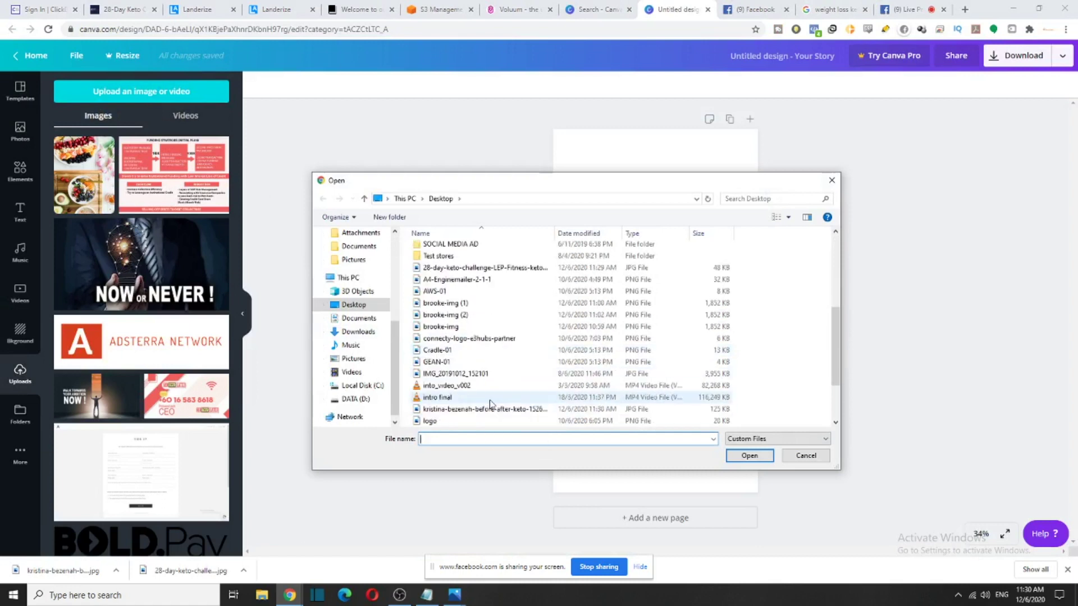
{"action": "double_click", "coordinate": [490, 409]}
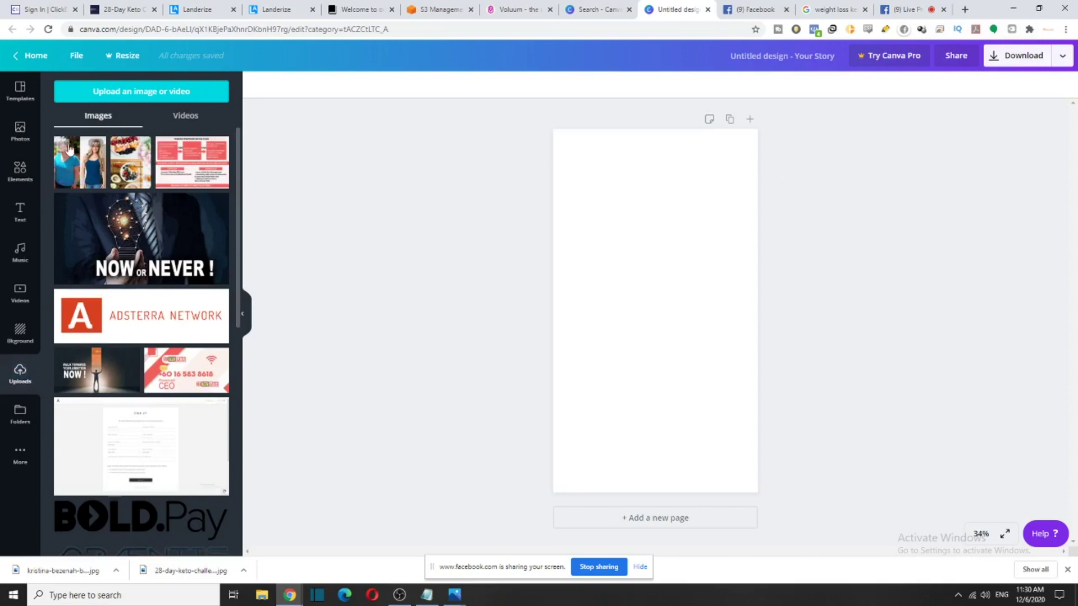
Place the photo on the story page, stretched to full width and vertically centred
{"action": "left_click_drag", "start_coordinate": [78, 163], "coordinate": [547, 162]}
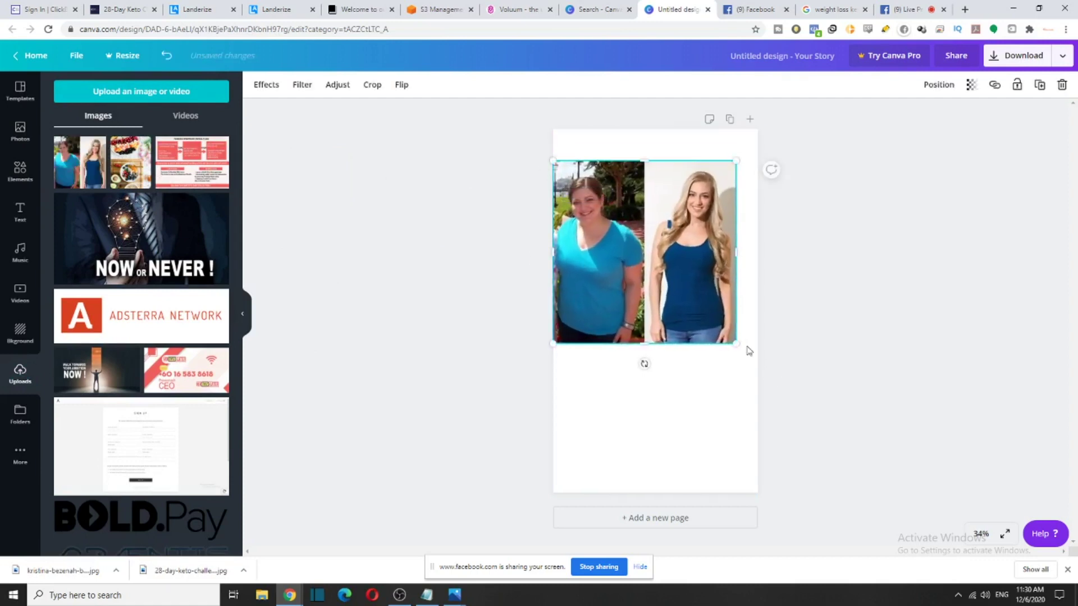
{"action": "left_click_drag", "start_coordinate": [737, 344], "coordinate": [764, 373]}
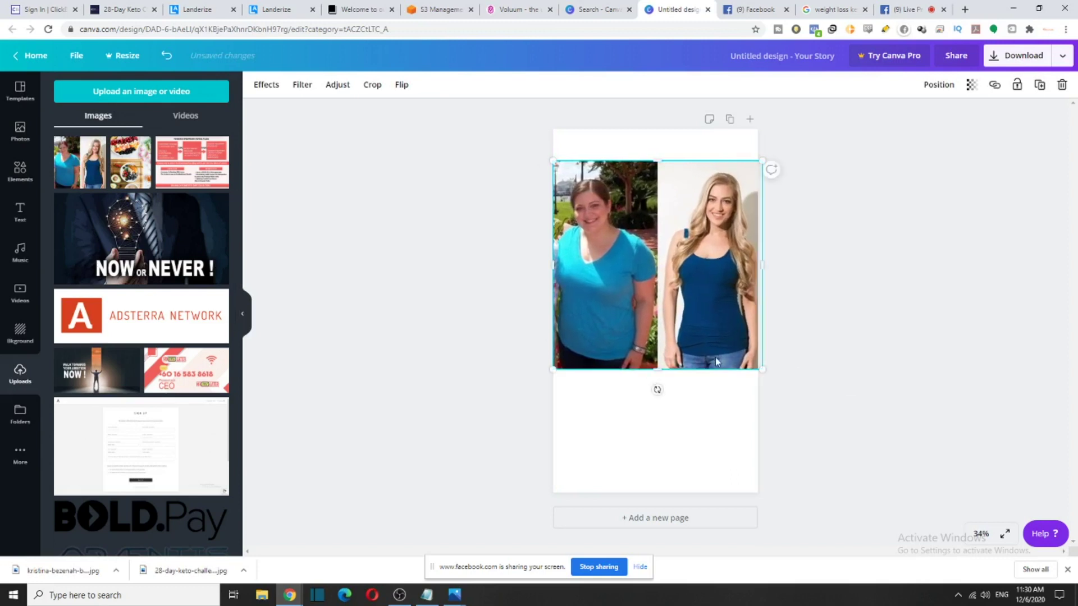
{"action": "left_click_drag", "start_coordinate": [680, 354], "coordinate": [681, 396]}
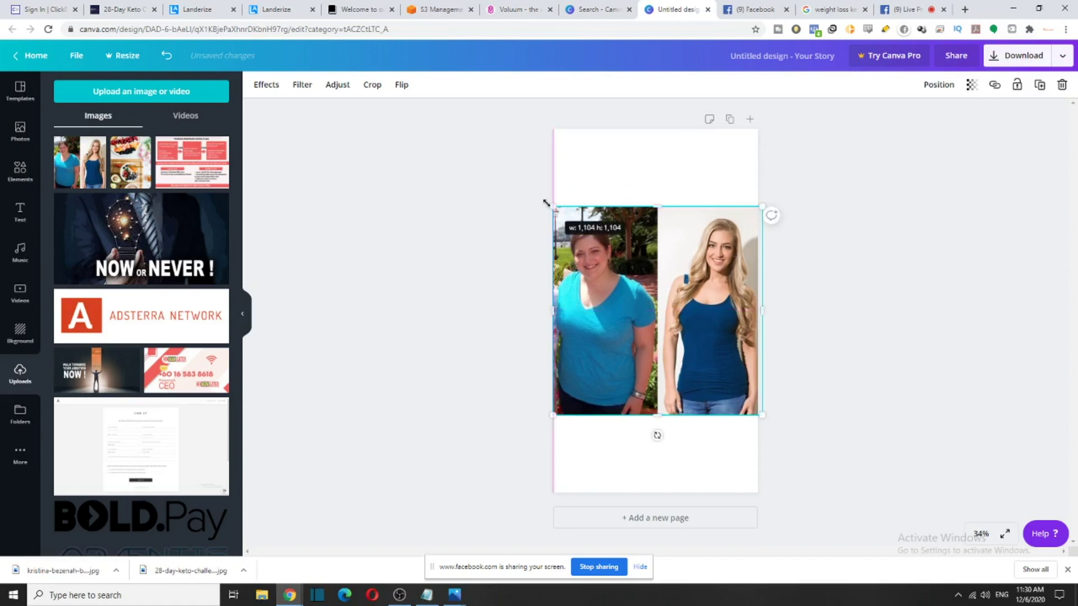
{"action": "left_click_drag", "start_coordinate": [547, 203], "coordinate": [548, 202]}
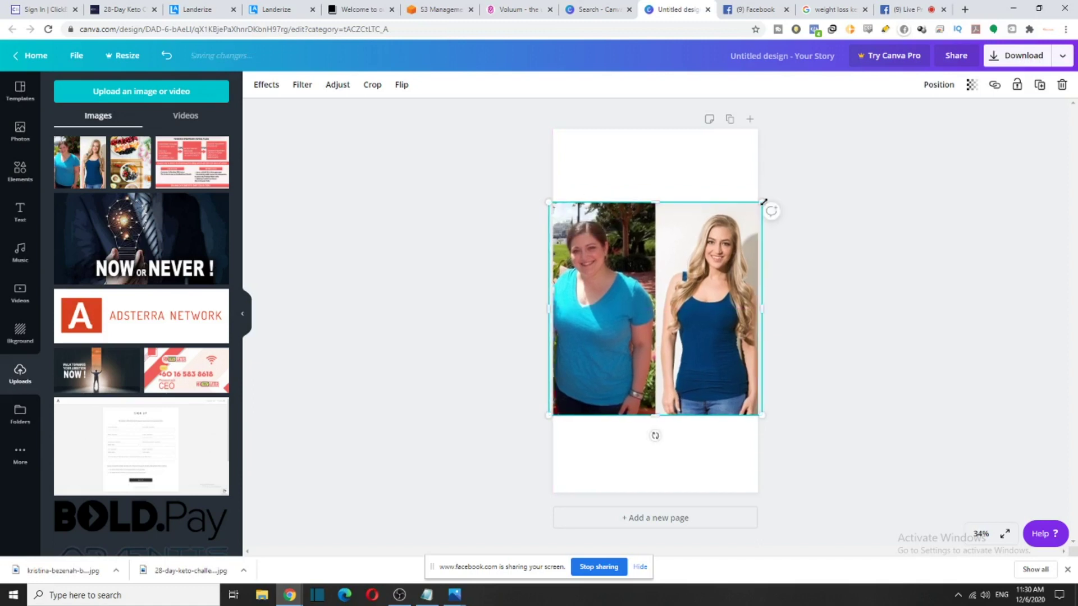
{"action": "left_click_drag", "start_coordinate": [763, 202], "coordinate": [768, 200]}
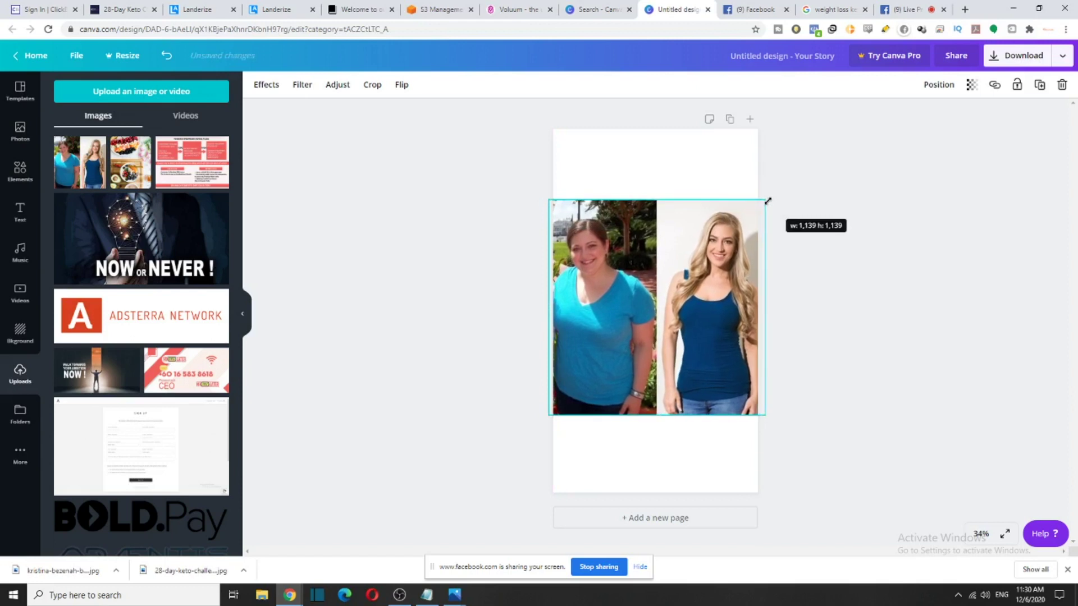
{"action": "left_click_drag", "start_coordinate": [670, 343], "coordinate": [672, 346]}
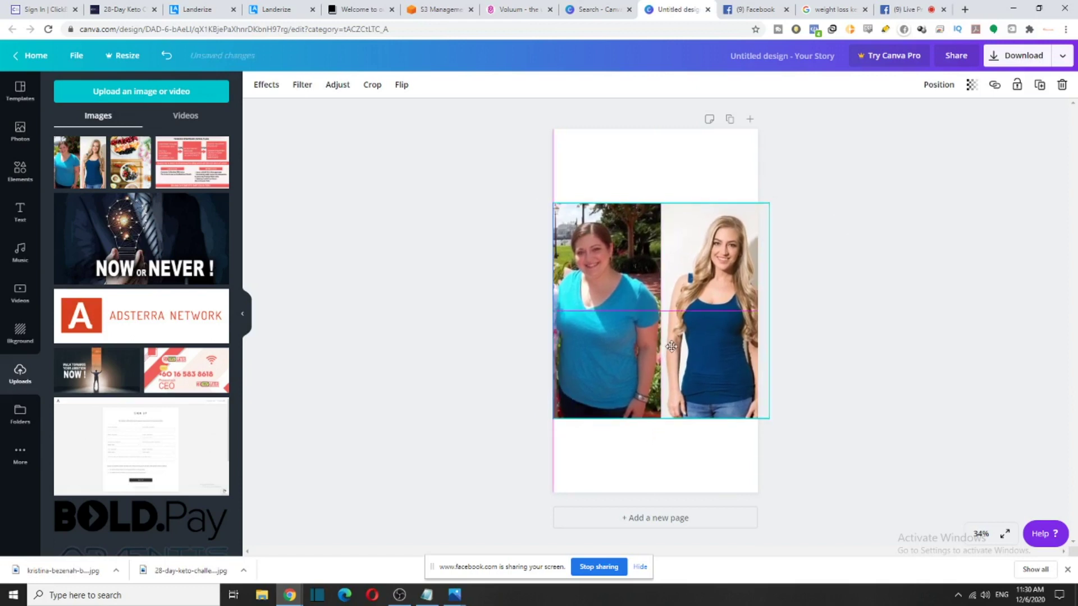
{"action": "left_click", "coordinate": [691, 177]}
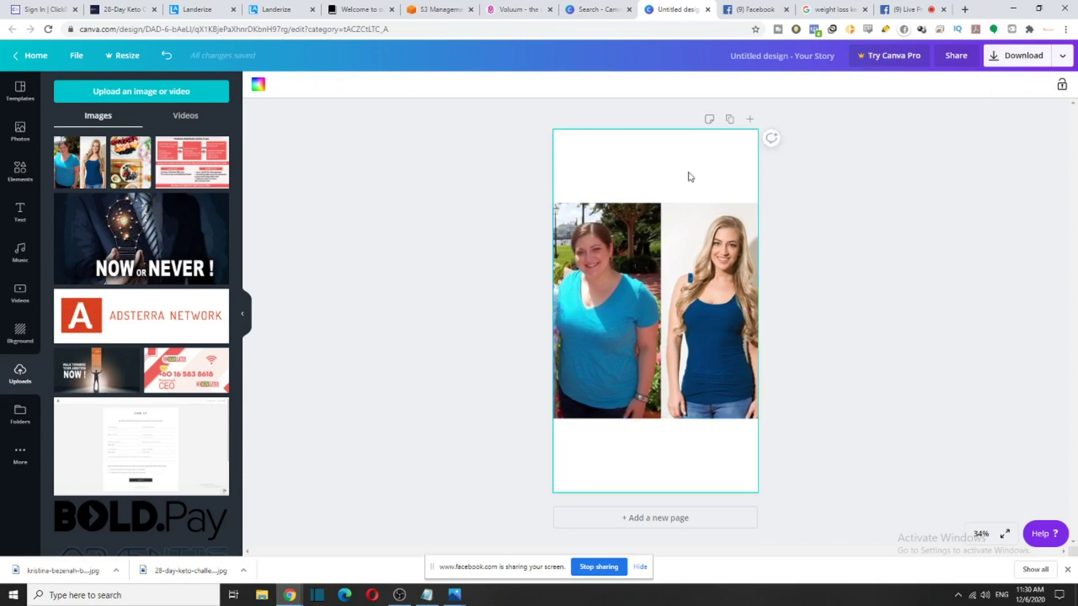
Make the story page background near-black
{"action": "left_click", "coordinate": [259, 85]}
{"action": "left_click", "coordinate": [96, 249]}
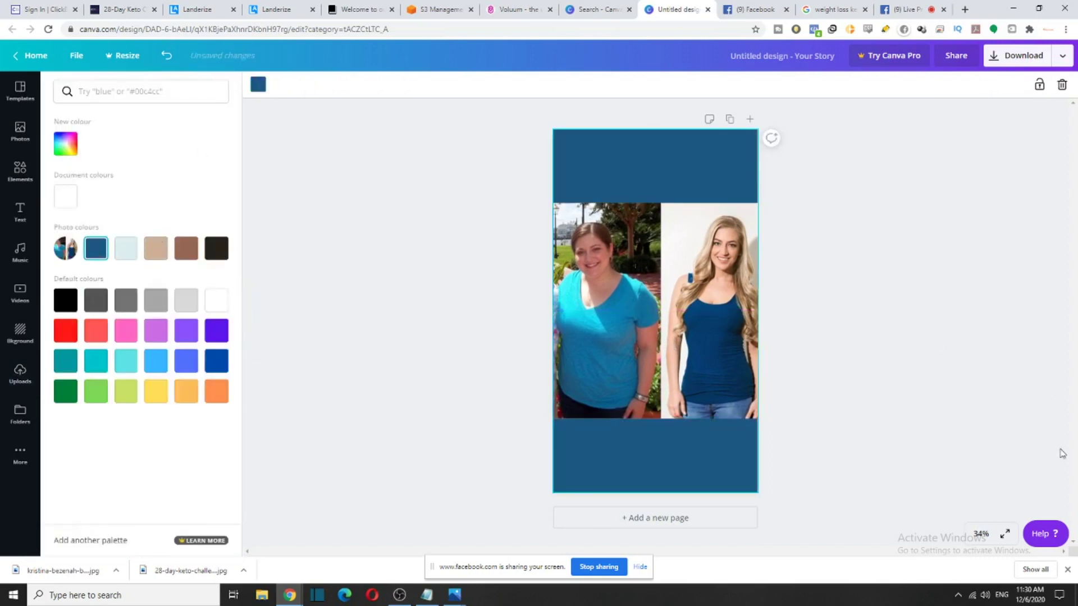
{"action": "left_click", "coordinate": [126, 248]}
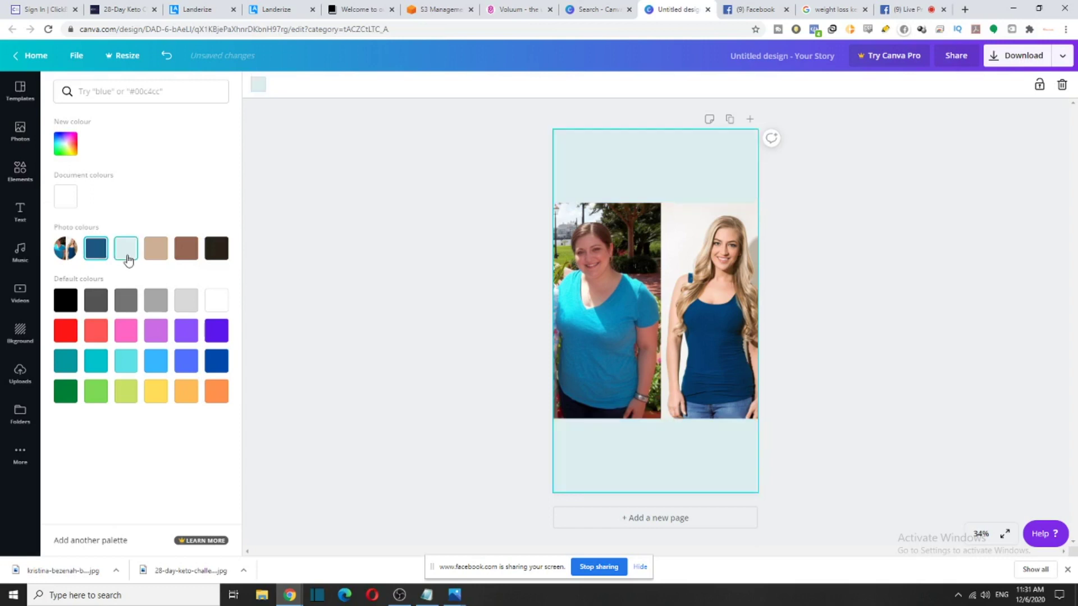
{"action": "left_click", "coordinate": [216, 249]}
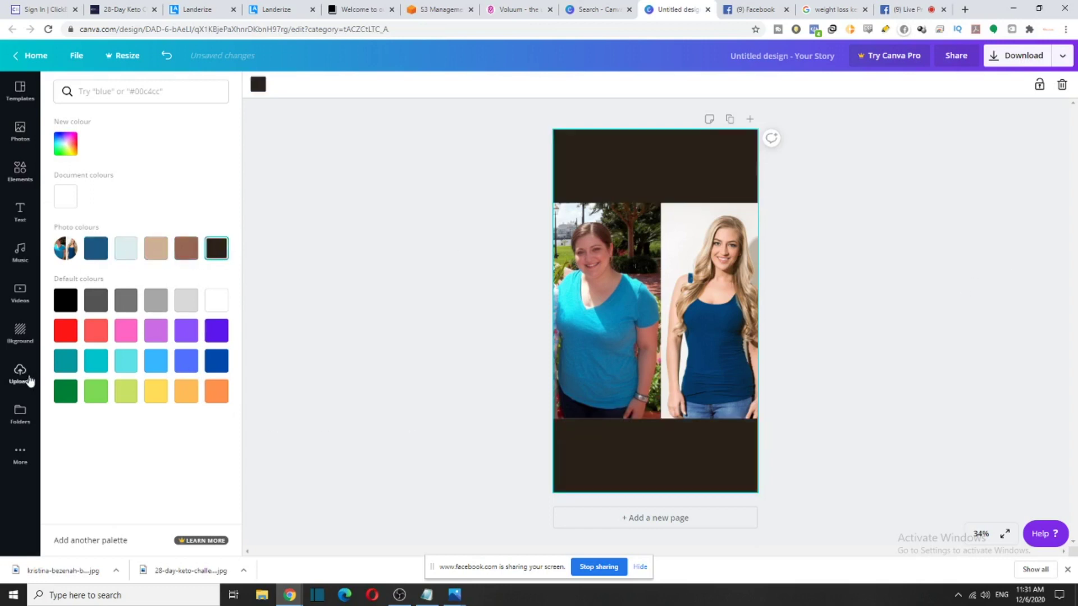
Add a heading in the dark bottom band reading 'SWIPE UP TO KNOW MORE'
{"action": "left_click", "coordinate": [23, 210]}
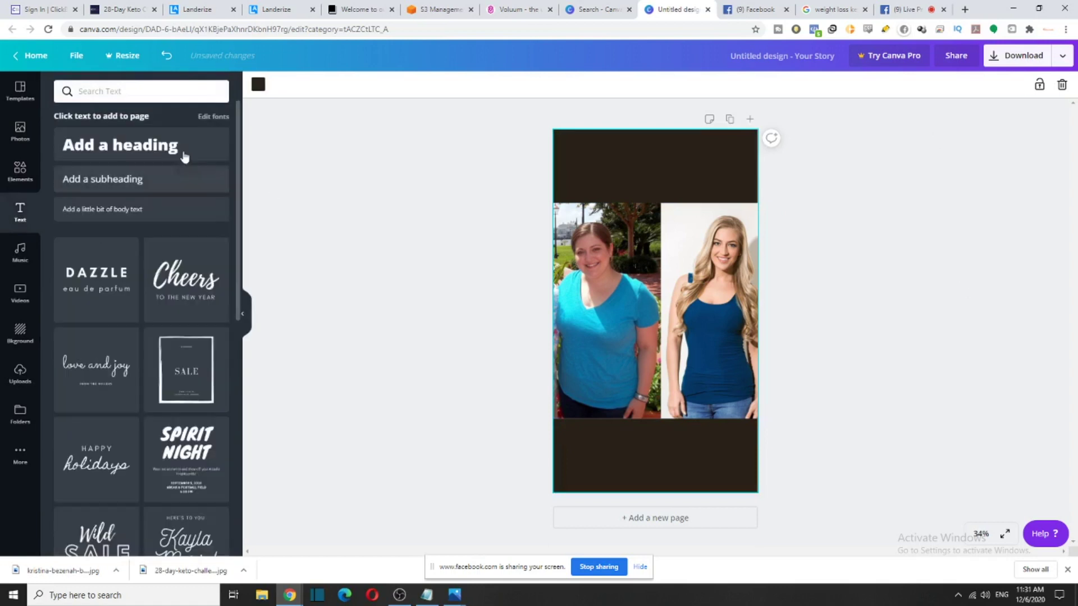
{"action": "left_click", "coordinate": [171, 147]}
{"action": "left_click_drag", "start_coordinate": [682, 319], "coordinate": [678, 448]}
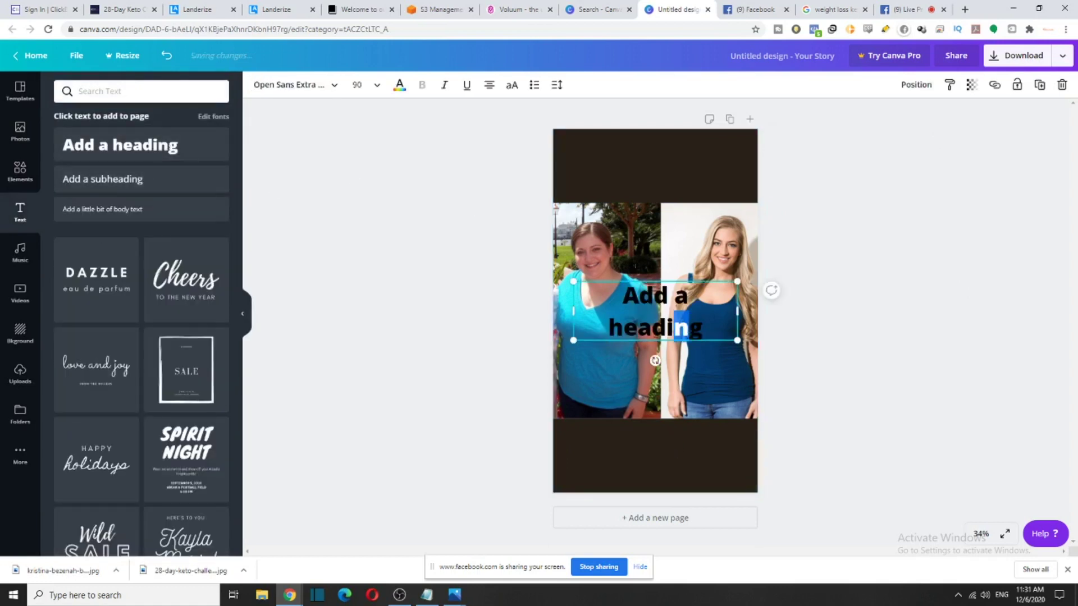
{"action": "left_click", "coordinate": [806, 365]}
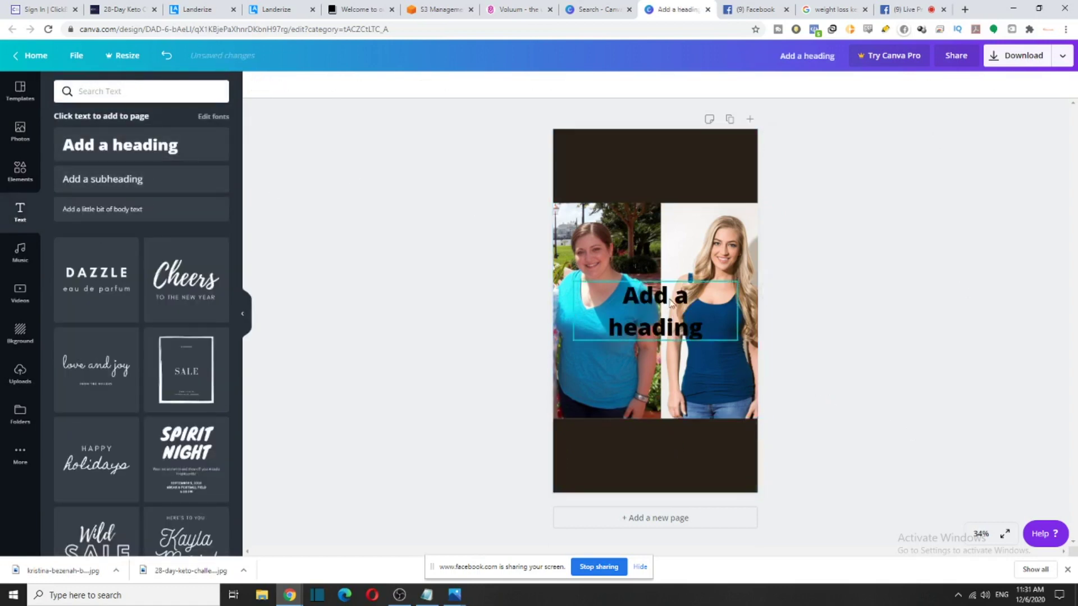
{"action": "left_click_drag", "start_coordinate": [664, 289], "coordinate": [664, 435]}
{"action": "double_click", "coordinate": [705, 471]}
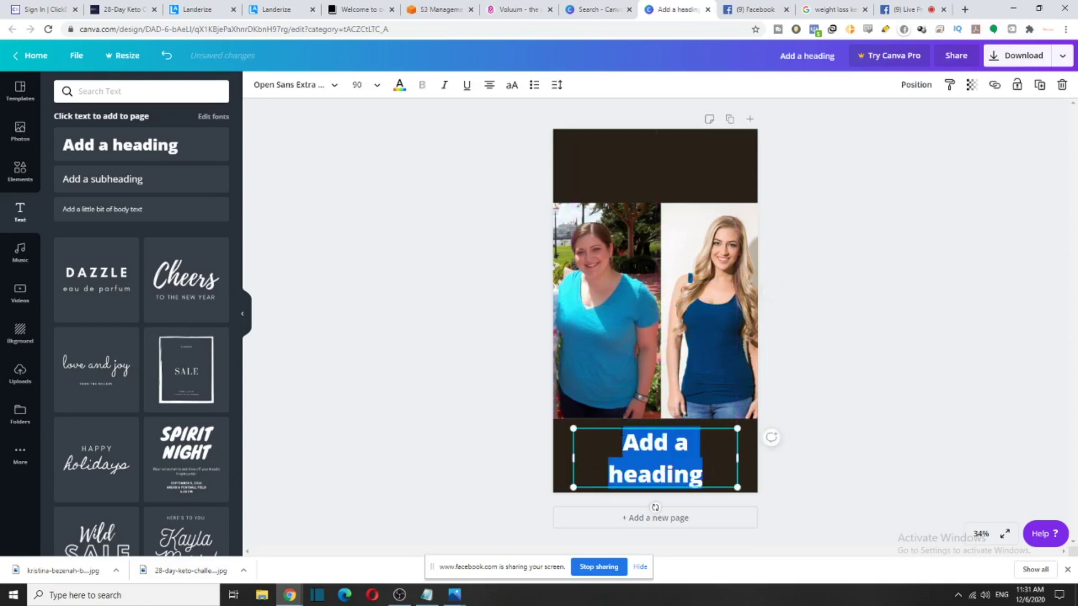
{"action": "type", "text": "C"}
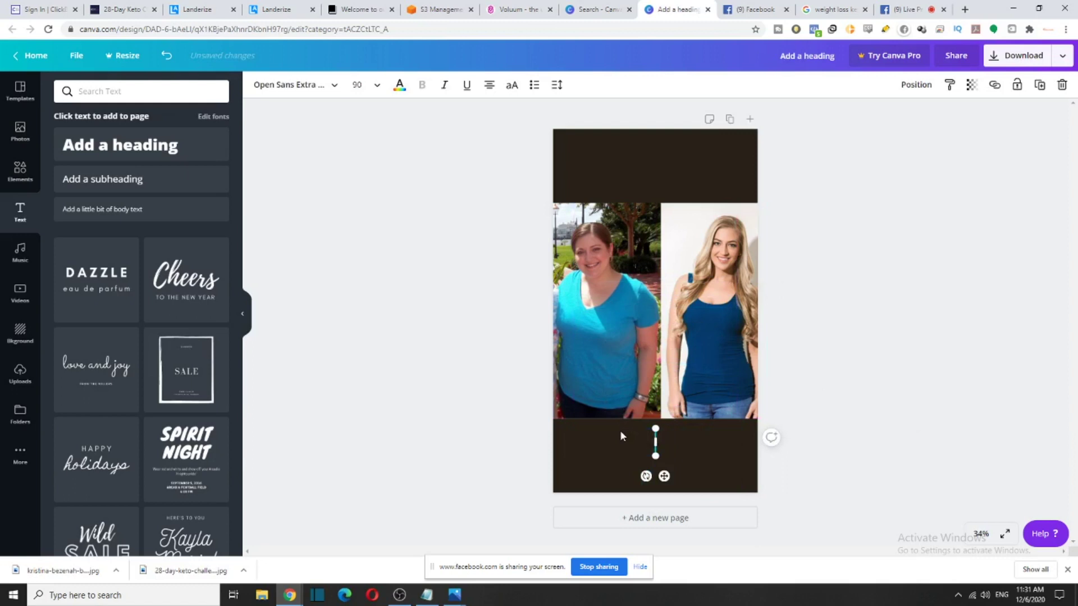
{"action": "type", "text": "WIPE"}
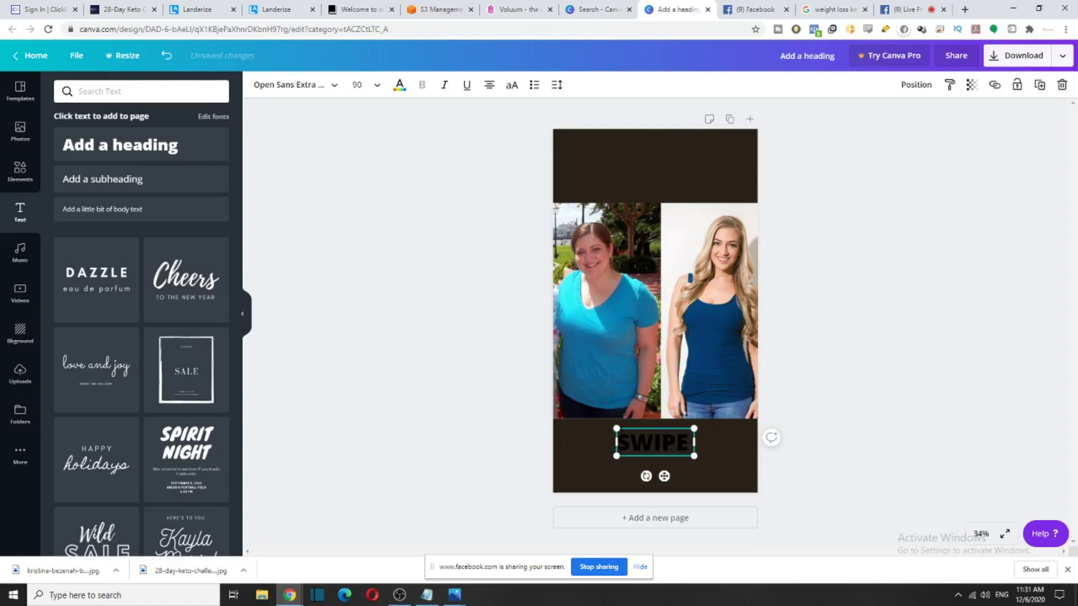
{"action": "type", "text": " UP TO KNOW"}
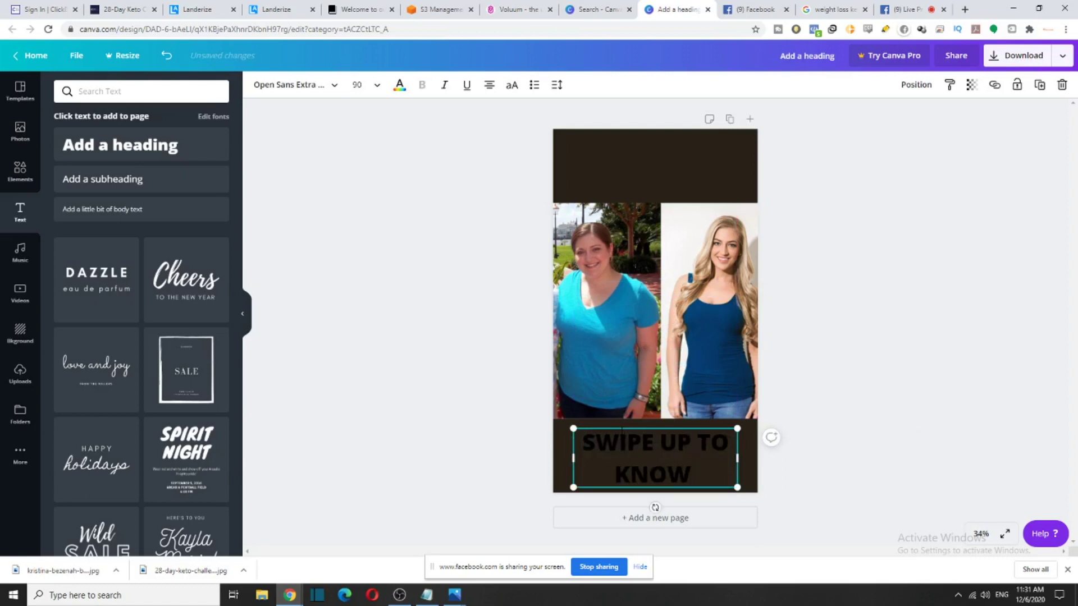
{"action": "type", "text": " MORE"}
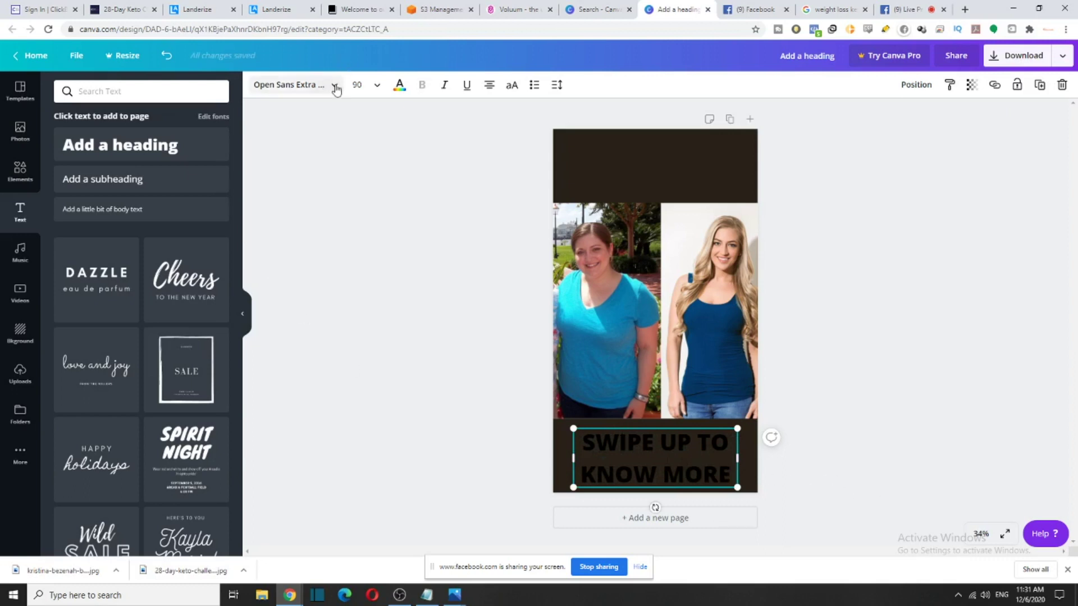
Make the heading text white and widen its box across the strip
{"action": "left_click", "coordinate": [399, 86]}
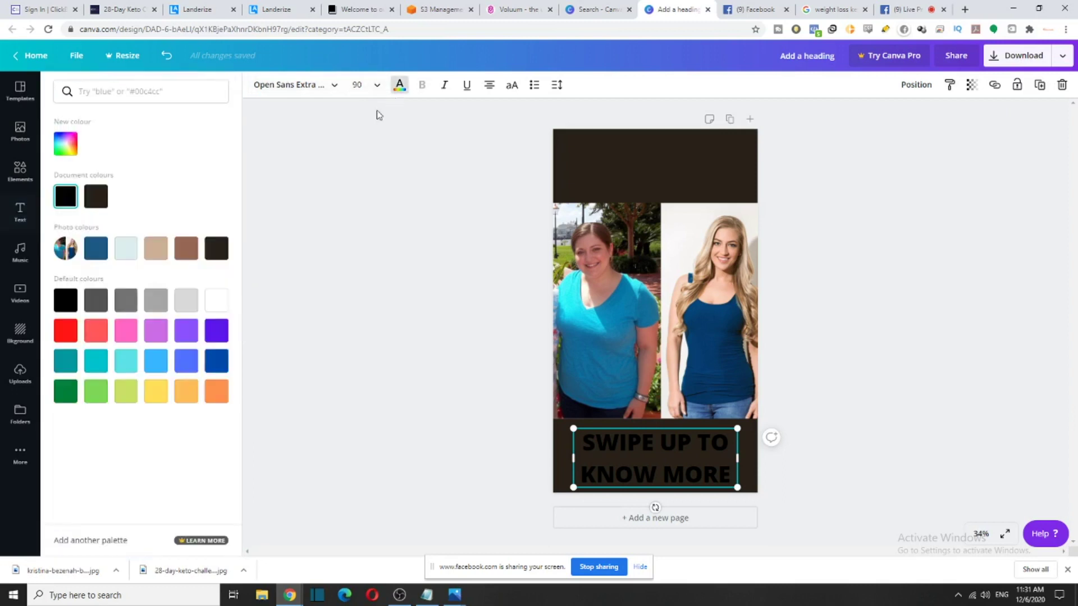
{"action": "left_click", "coordinate": [221, 306]}
{"action": "left_click", "coordinate": [629, 480]}
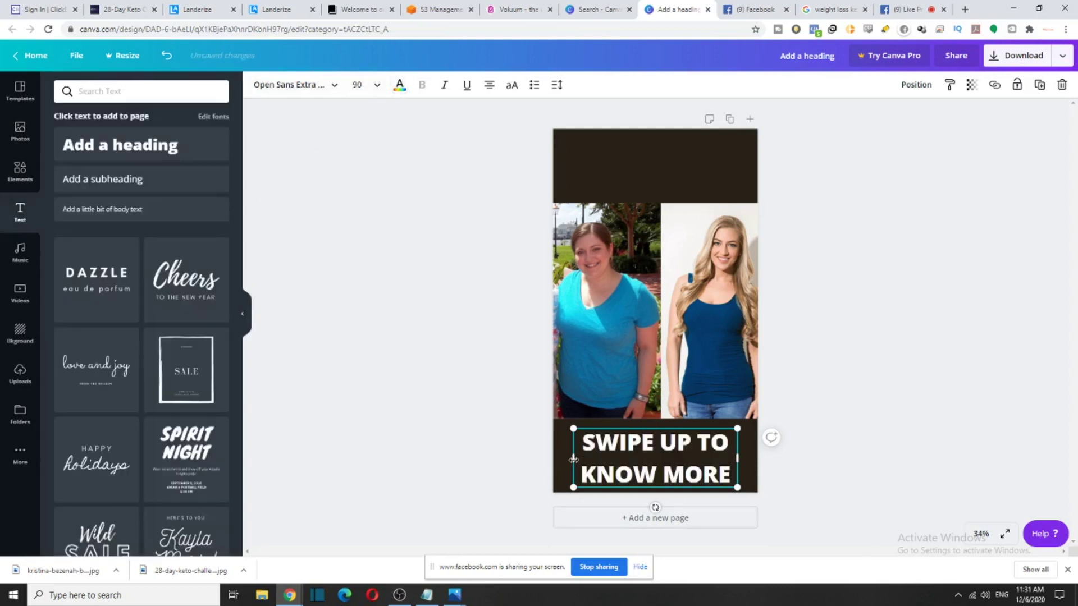
{"action": "left_click_drag", "start_coordinate": [573, 459], "coordinate": [528, 457]}
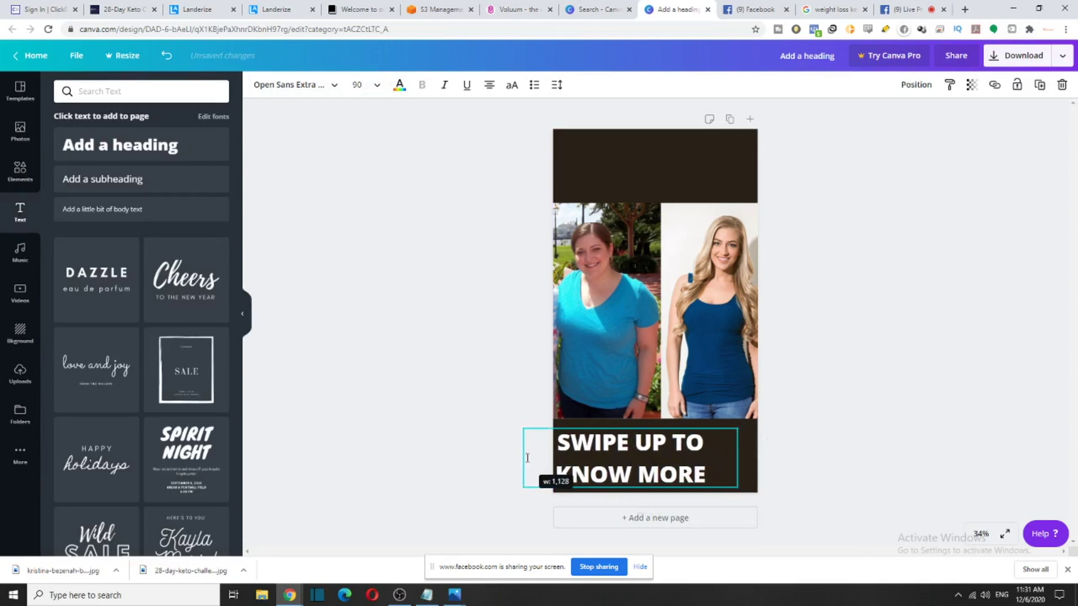
{"action": "left_click_drag", "start_coordinate": [742, 459], "coordinate": [748, 458]}
{"action": "left_click", "coordinate": [893, 269]}
Search Google Images for 'swipe up' and check the circled vector preview
{"action": "left_click", "coordinate": [842, 9]}
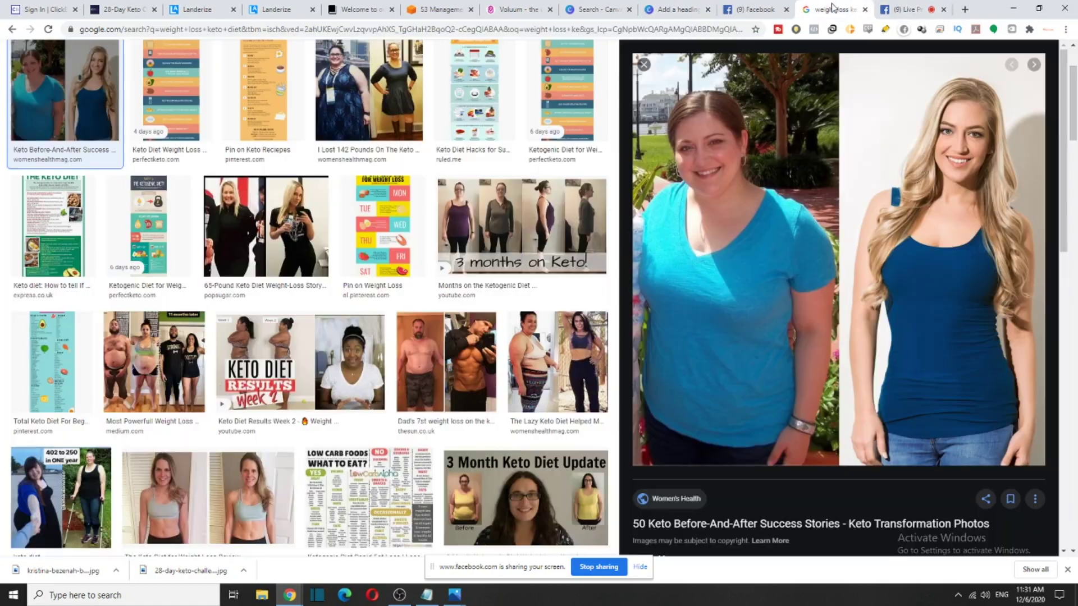
{"action": "scroll", "coordinate": [168, 168], "scroll_direction": "up", "scroll_amount": 3}
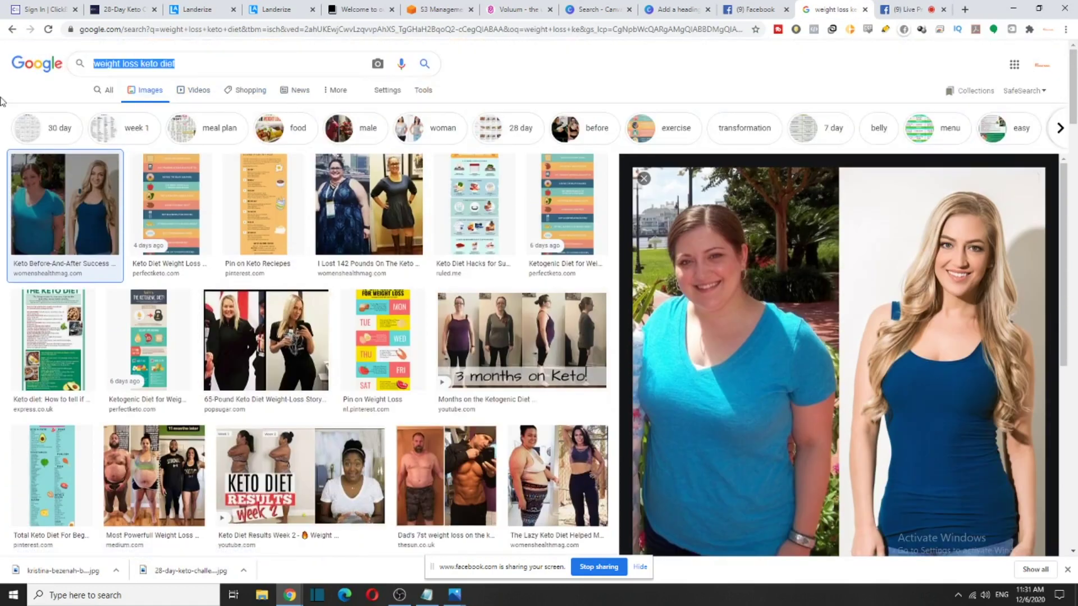
{"action": "key", "text": "BackSpace"}
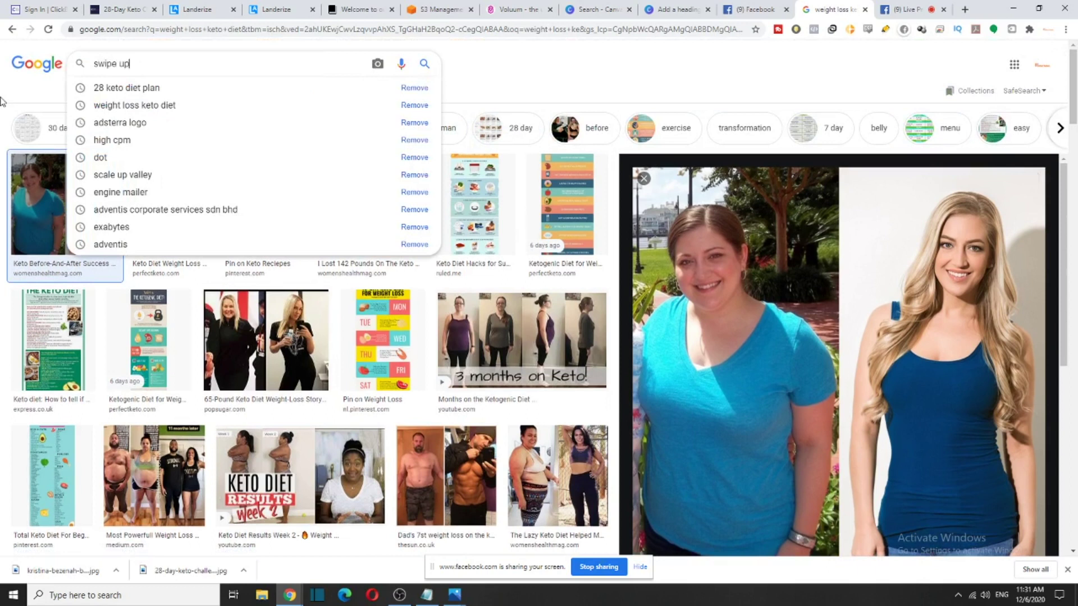
{"action": "type", "text": "swipe up"}
{"action": "key", "text": "Return"}
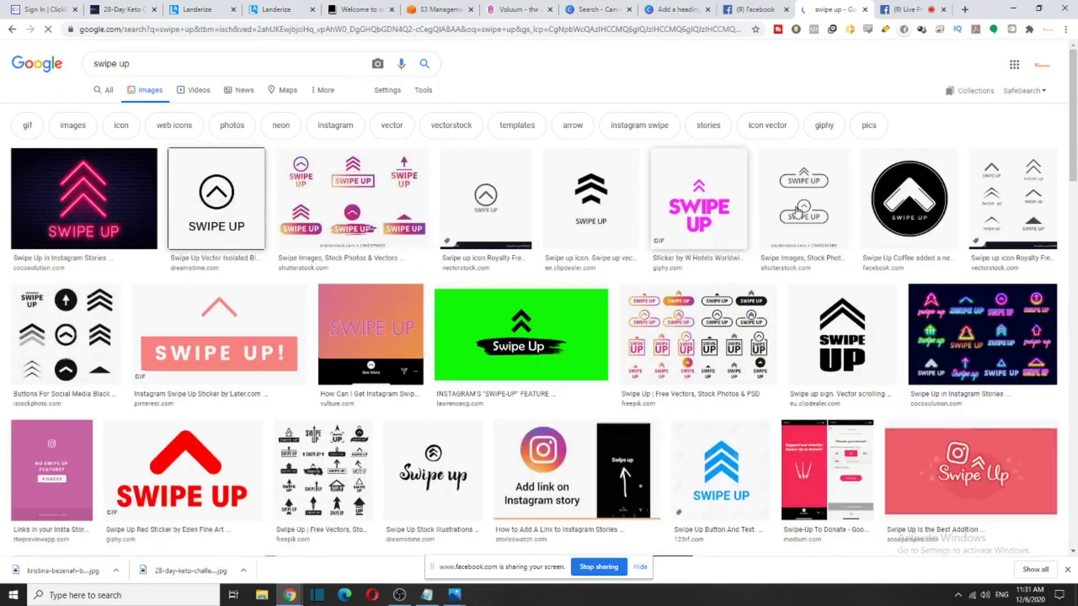
{"action": "left_click", "coordinate": [227, 213]}
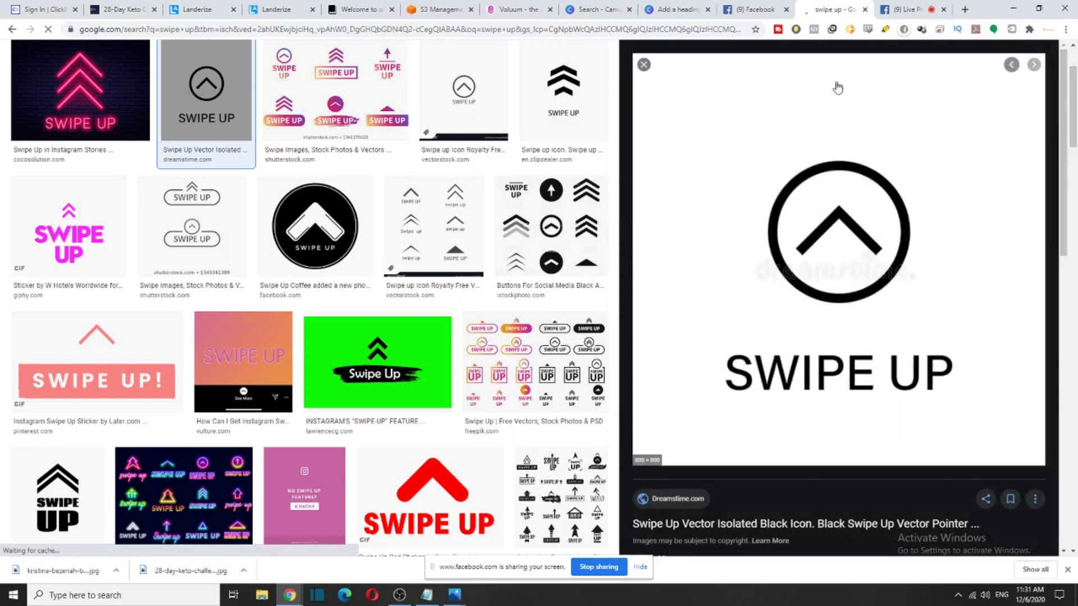
{"action": "left_click", "coordinate": [644, 64]}
Save the hand swipe-up icon as a PNG on the Desktop
{"action": "scroll", "coordinate": [188, 393], "scroll_direction": "down", "scroll_amount": 2}
{"action": "left_click", "coordinate": [188, 393]}
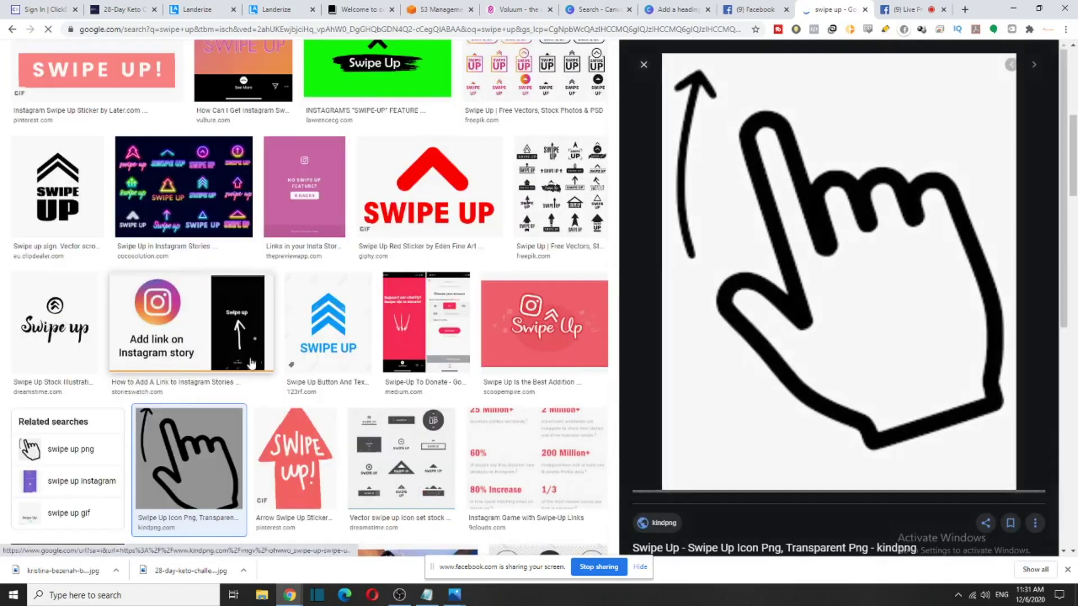
{"action": "right_click", "coordinate": [895, 309]}
{"action": "left_click", "coordinate": [936, 425]}
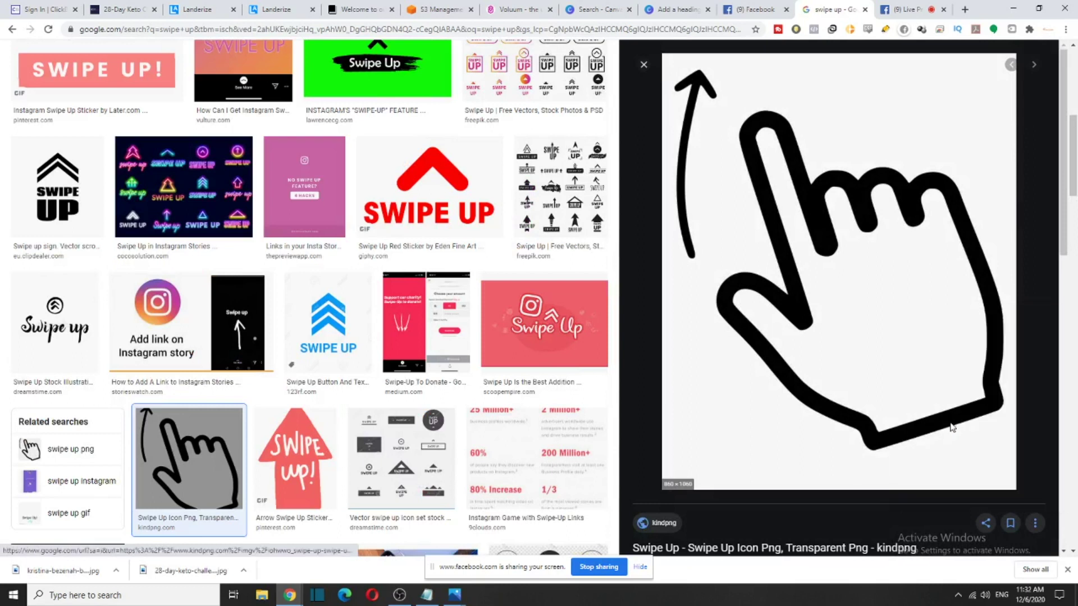
{"action": "left_click", "coordinate": [750, 456]}
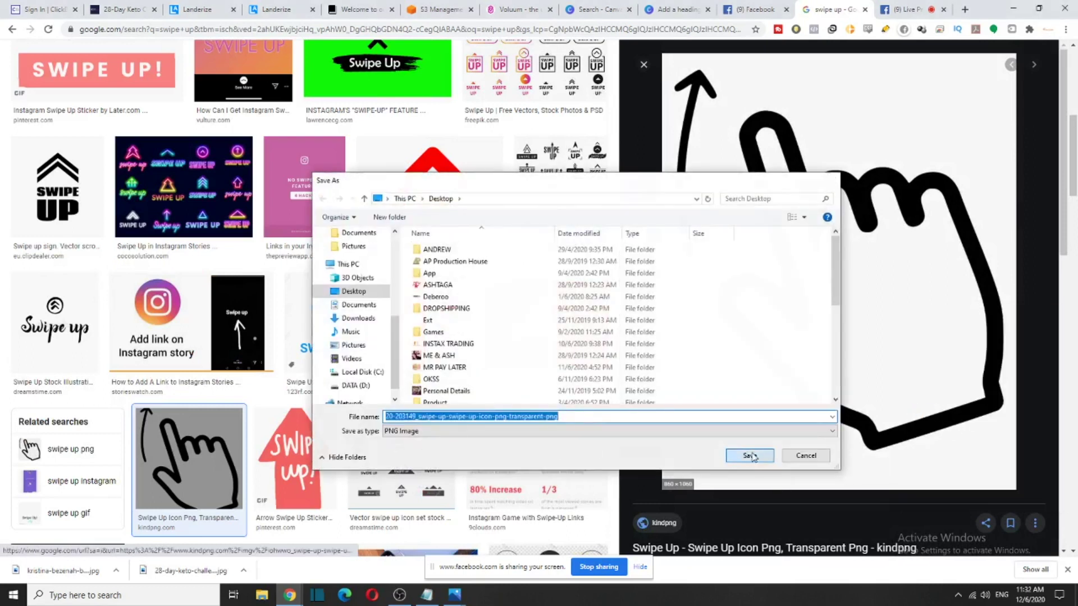
{"action": "left_click", "coordinate": [664, 8]}
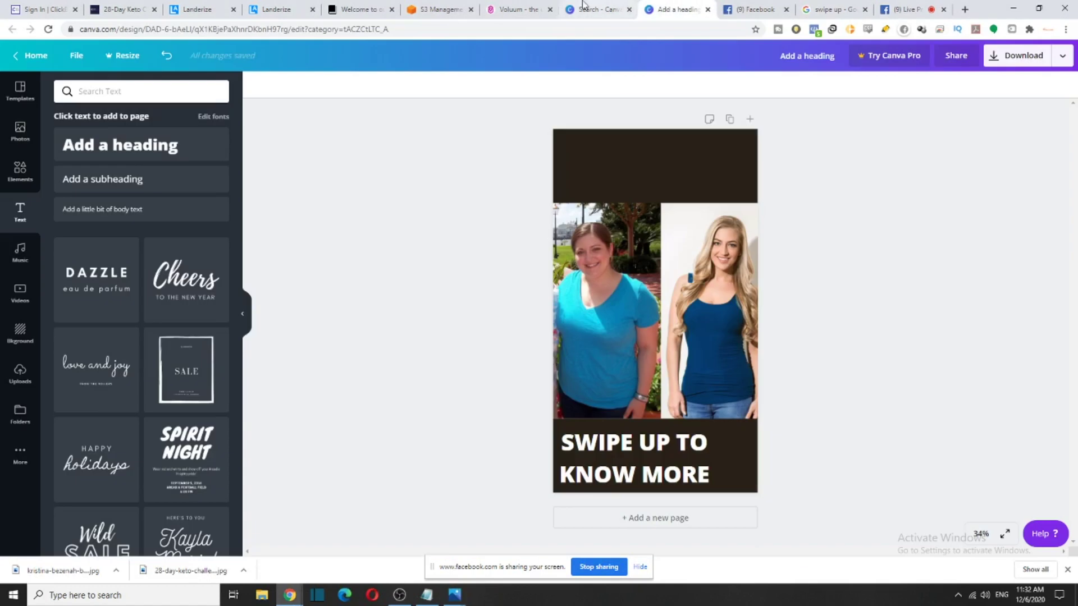
Upload the saved swipe-up hand icon PNG into Canva
{"action": "left_click", "coordinate": [20, 374]}
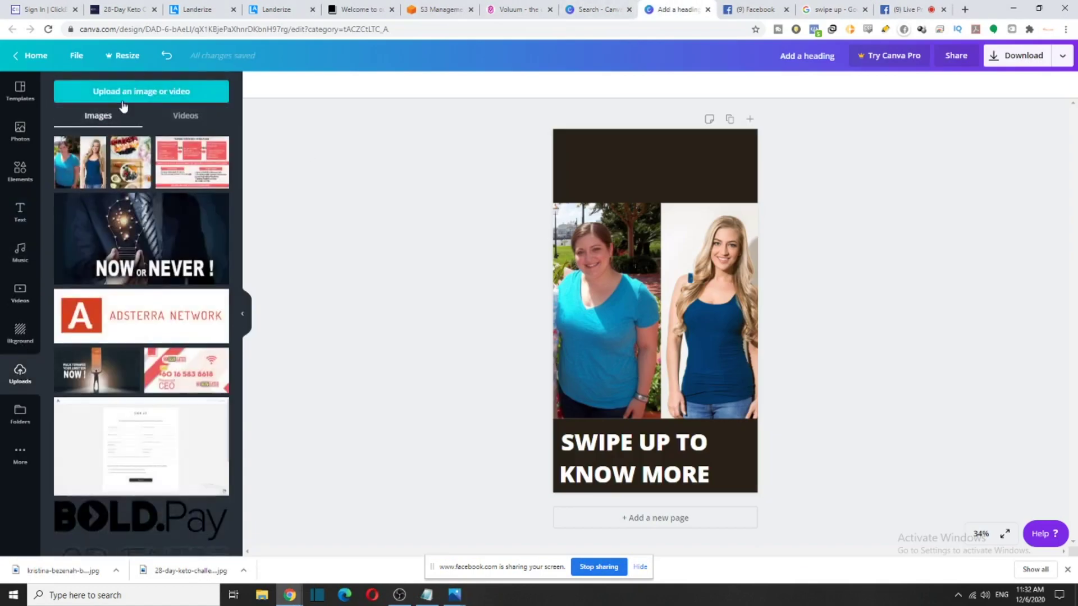
{"action": "left_click", "coordinate": [128, 90]}
{"action": "scroll", "coordinate": [460, 365], "scroll_direction": "down", "scroll_amount": 5}
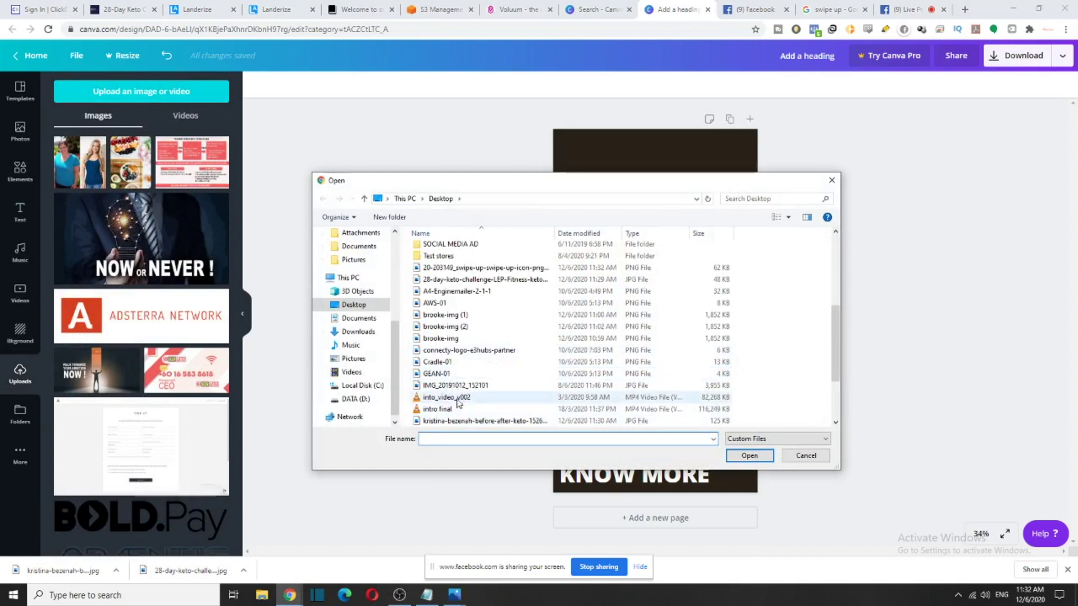
{"action": "double_click", "coordinate": [453, 272]}
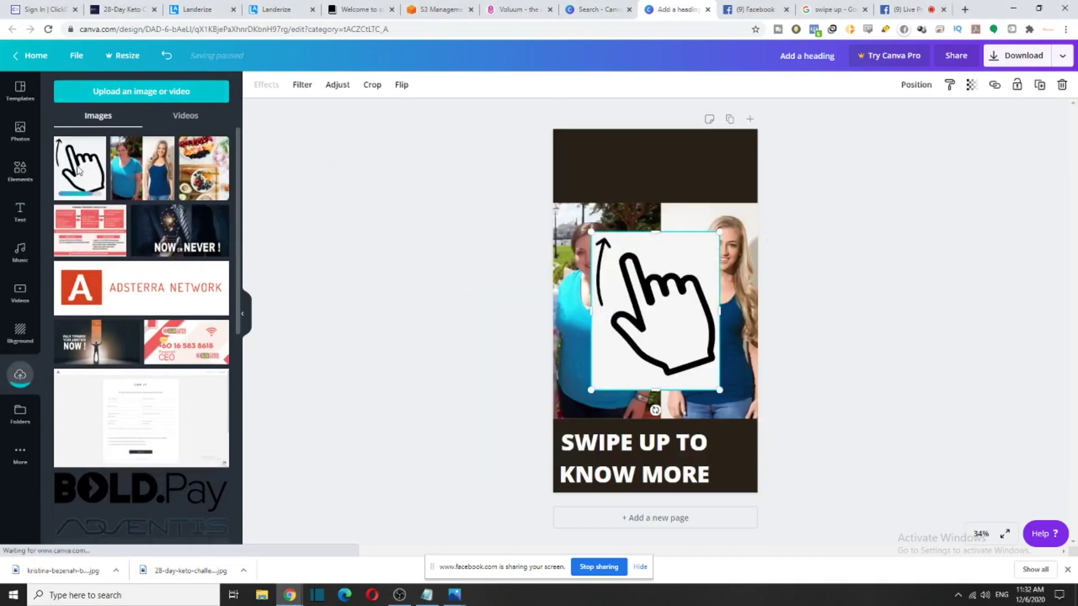
Shrink the hand icon into the bottom-right corner and scale the heading to 79
{"action": "left_click_drag", "start_coordinate": [595, 235], "coordinate": [505, 403]}
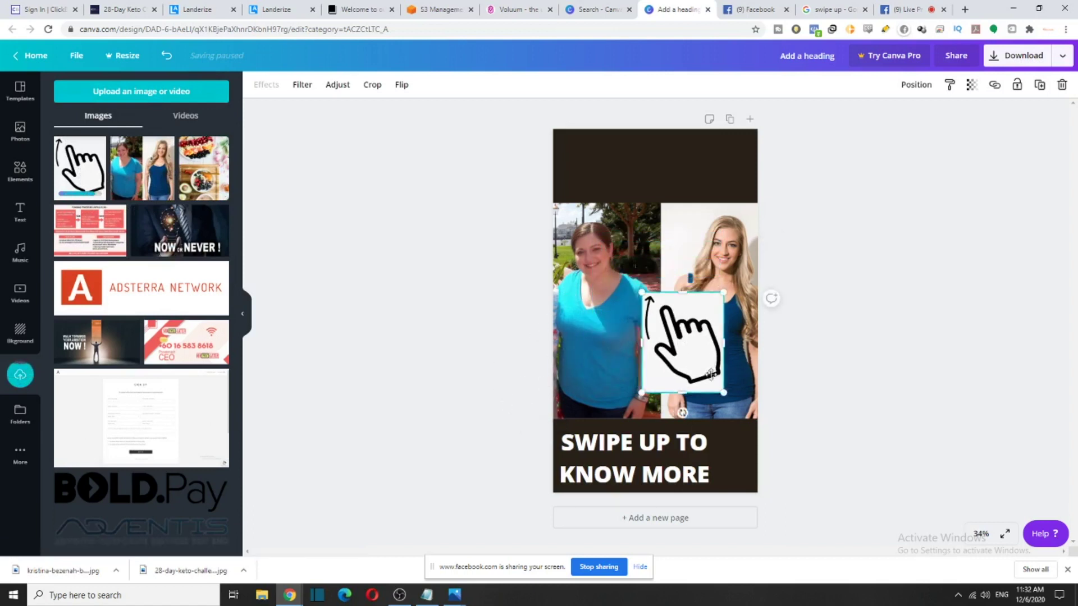
{"action": "left_click_drag", "start_coordinate": [675, 320], "coordinate": [737, 438]}
{"action": "left_click_drag", "start_coordinate": [700, 408], "coordinate": [714, 426]}
{"action": "left_click_drag", "start_coordinate": [642, 464], "coordinate": [636, 461]}
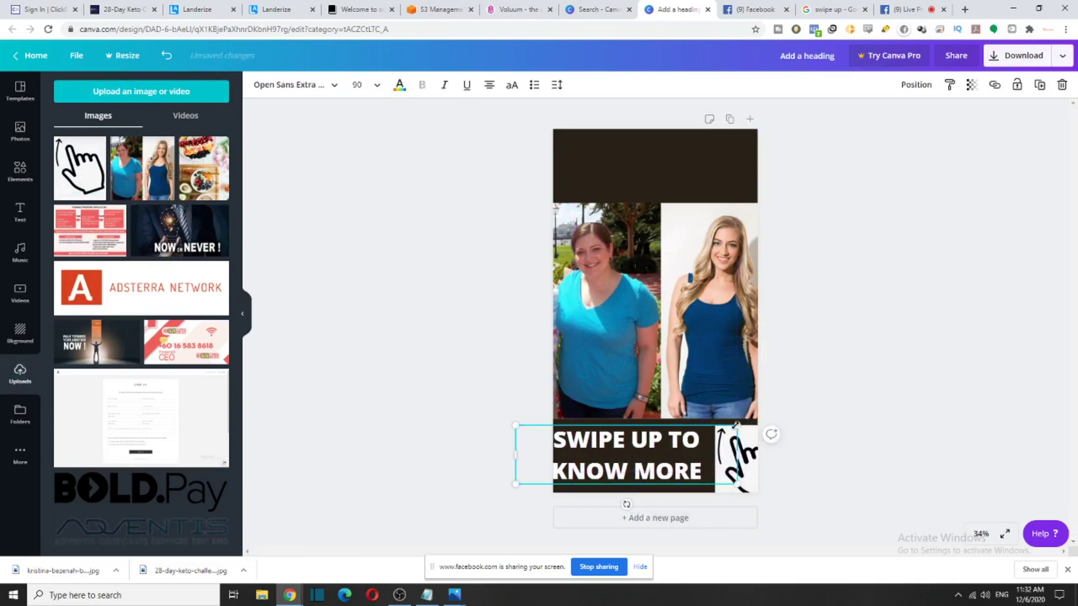
{"action": "left_click_drag", "start_coordinate": [736, 424], "coordinate": [721, 434]}
{"action": "left_click_drag", "start_coordinate": [625, 445], "coordinate": [631, 445]}
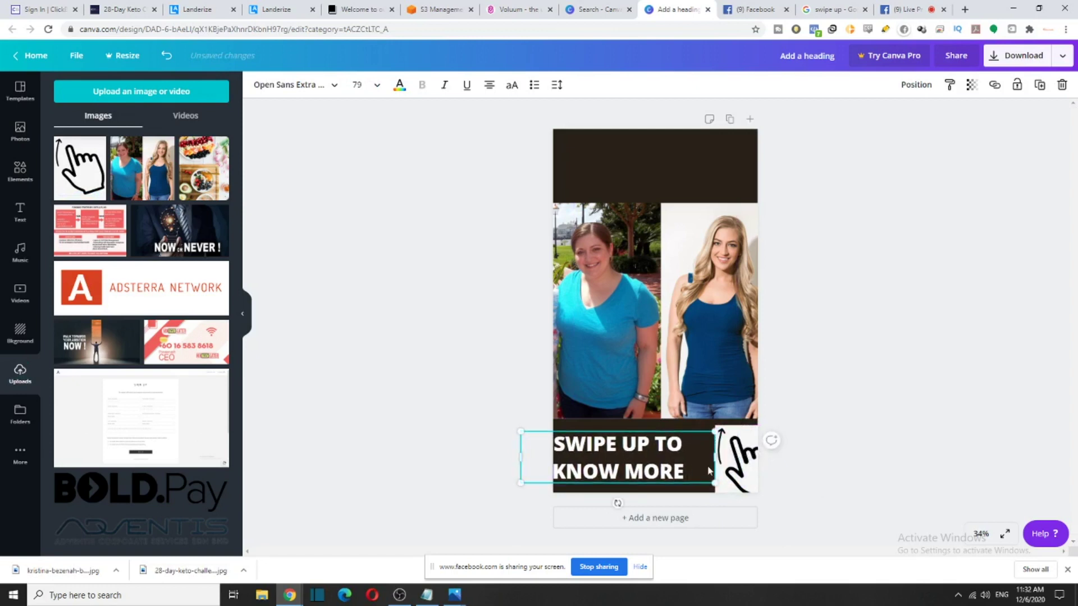
{"action": "left_click_drag", "start_coordinate": [740, 466], "coordinate": [713, 464]}
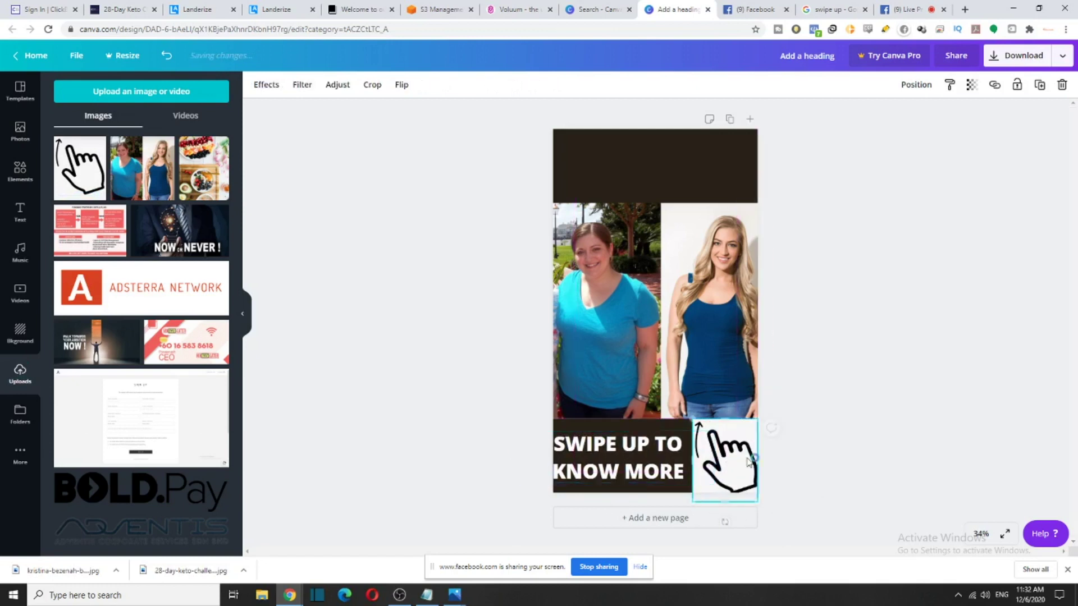
{"action": "left_click", "coordinate": [770, 428]}
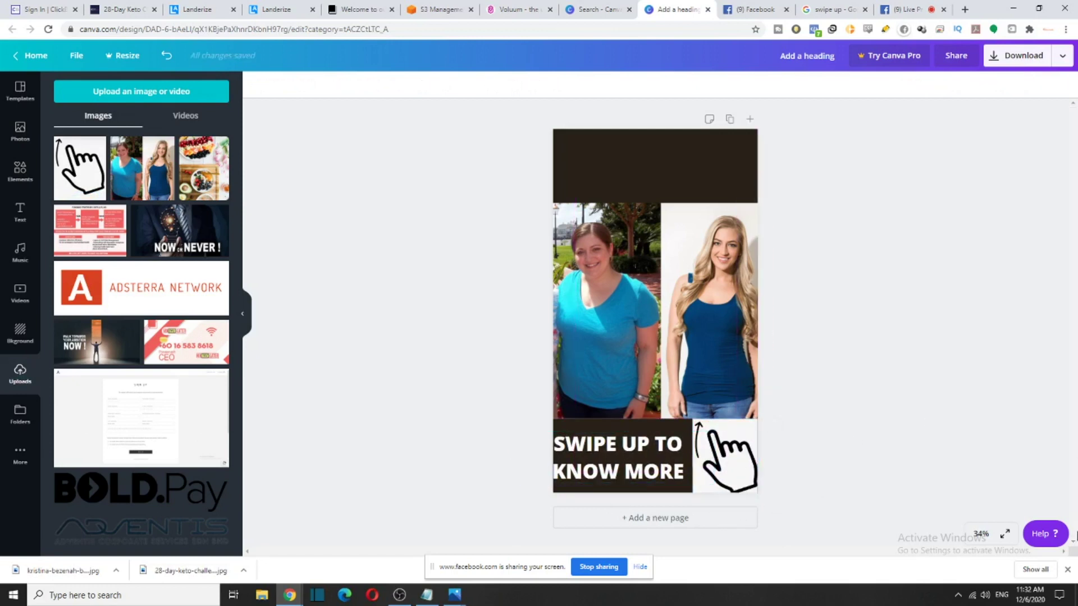
{"action": "left_click", "coordinate": [645, 473]}
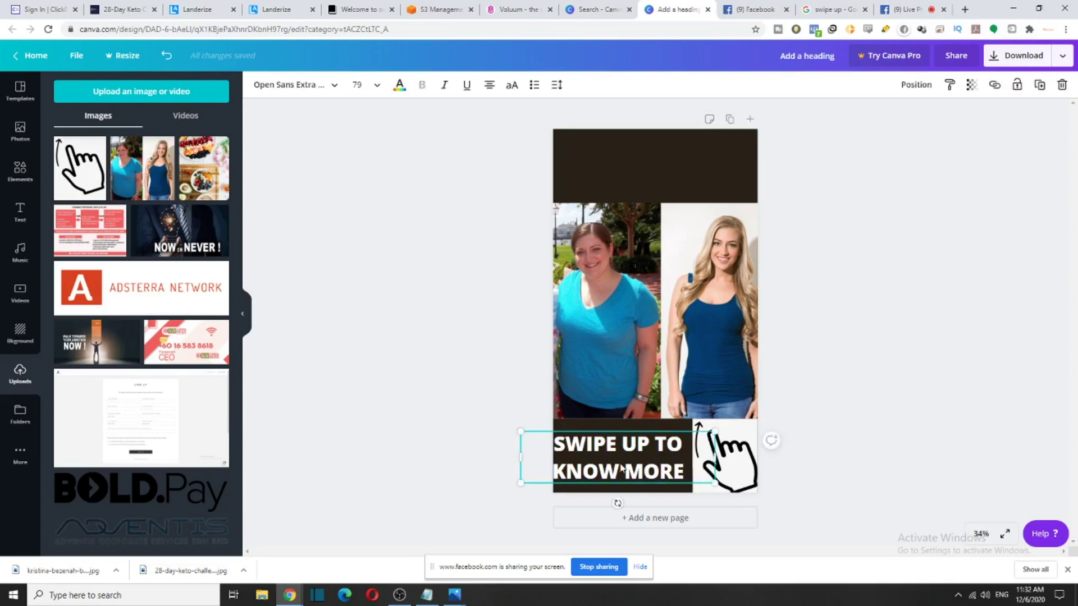
{"action": "left_click_drag", "start_coordinate": [622, 469], "coordinate": [644, 473]}
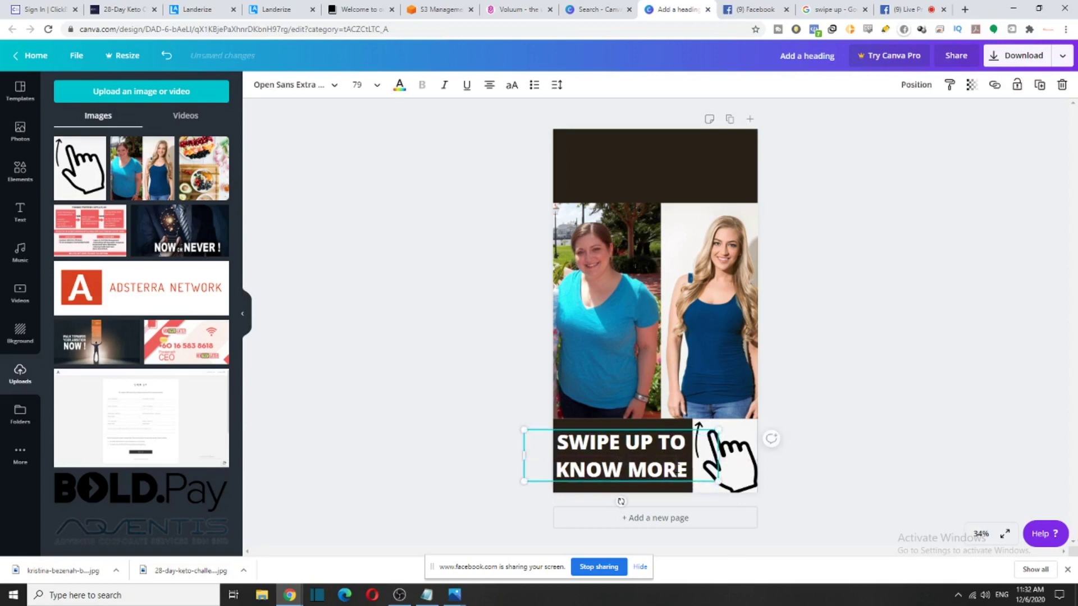
Select the word KNOW in the heading for replacement
{"action": "double_click", "coordinate": [681, 469]}
{"action": "left_click", "coordinate": [617, 469]}
{"action": "key", "text": "shift+Left"}
{"action": "key", "text": "shift+Left"}
{"action": "key", "text": "shift+Left"}
{"action": "key", "text": "Left"}
{"action": "left_click_drag", "start_coordinate": [623, 470], "coordinate": [560, 460]}
Replace KNOW with LEARN so the caption reads 'SWIPE UP TO LEARN MORE', then duplicate it with Ctrl+D
{"action": "type", "text": "learn"}
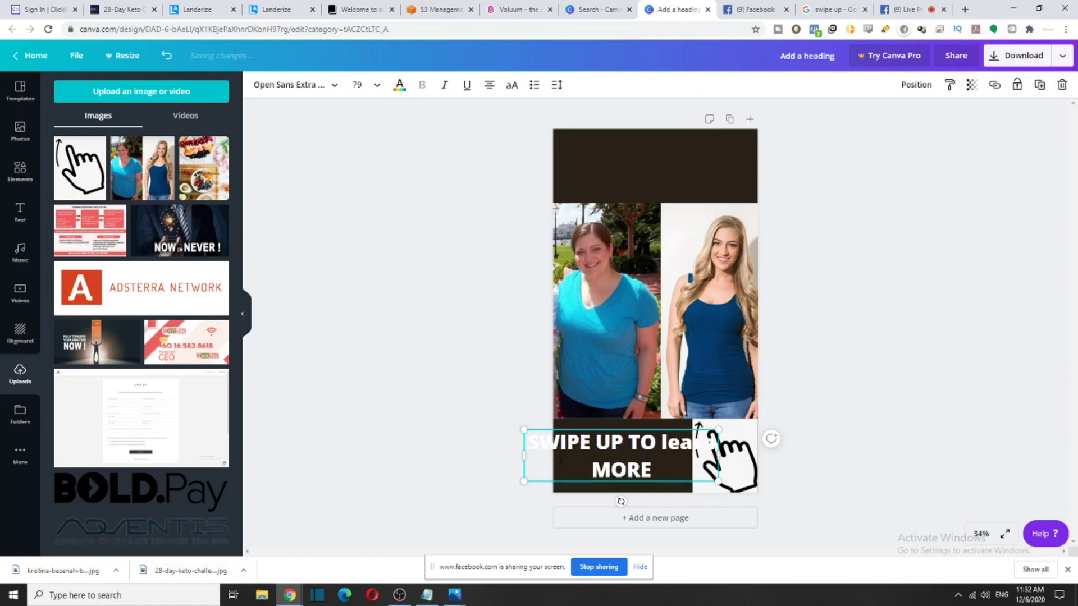
{"action": "key", "text": "BackSpace"}
{"action": "key", "text": "BackSpace"}
{"action": "key", "text": "BackSpace"}
{"action": "key", "text": "BackSpace"}
{"action": "key", "text": "BackSpace"}
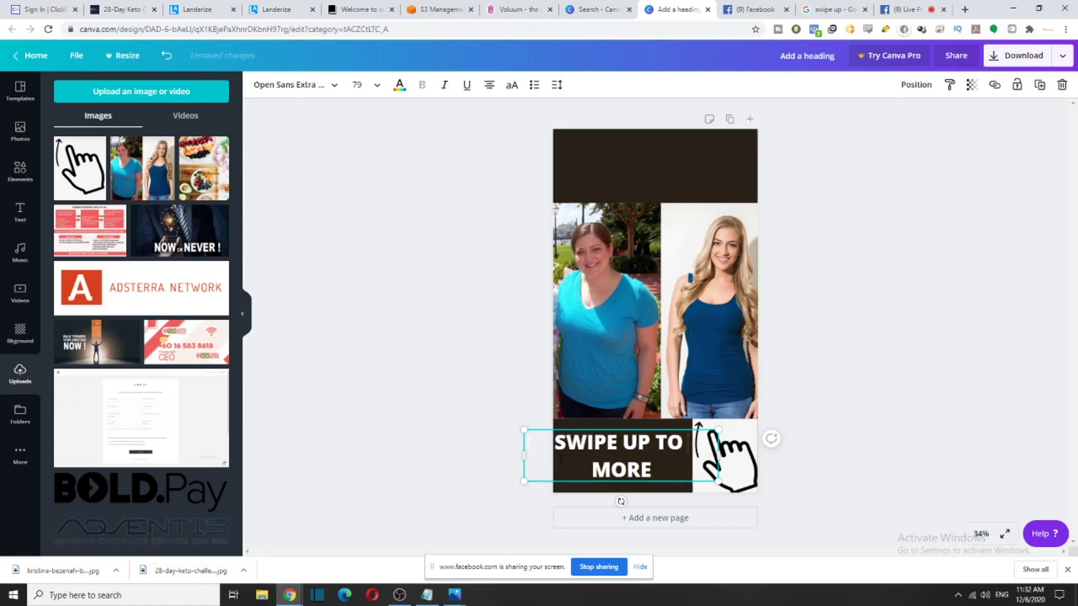
{"action": "type", "text": "LERAN"}
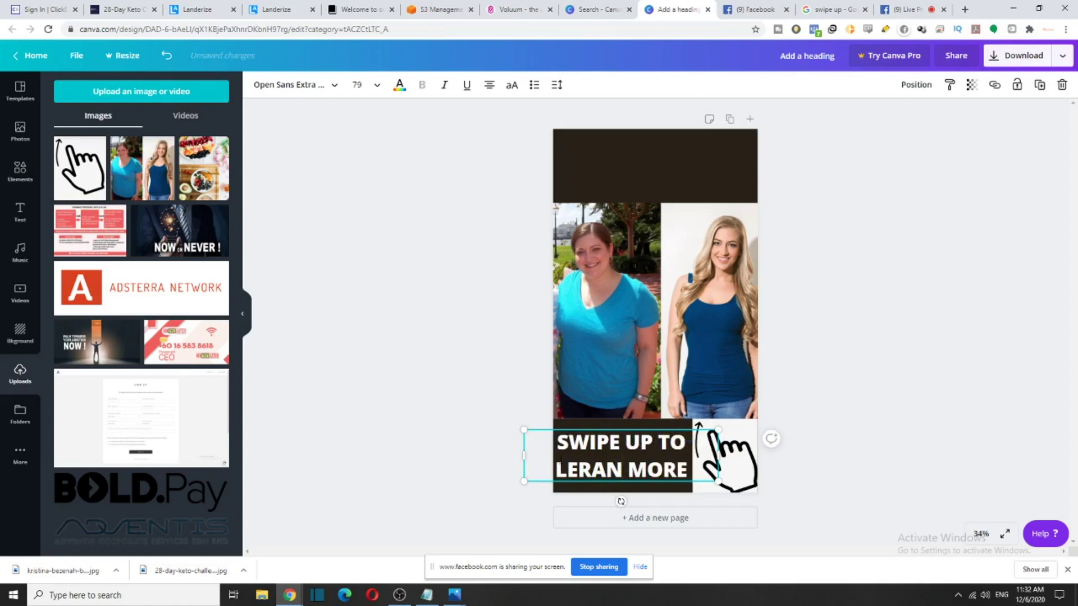
{"action": "key", "text": "BackSpace"}
{"action": "key", "text": "BackSpace"}
{"action": "key", "text": "BackSpace"}
{"action": "type", "text": "ARN"}
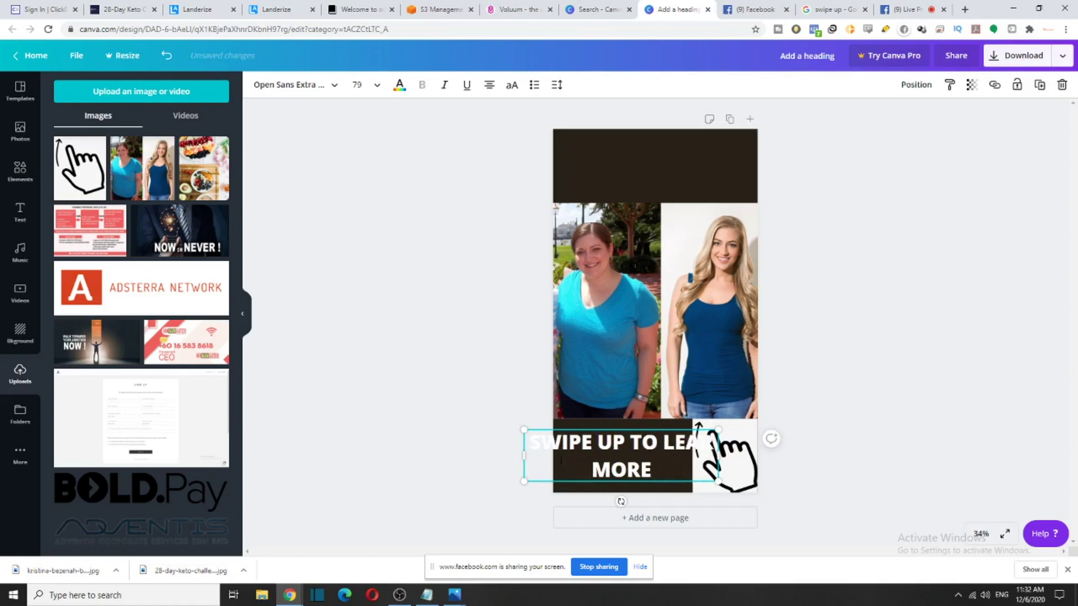
{"action": "left_click", "coordinate": [861, 458]}
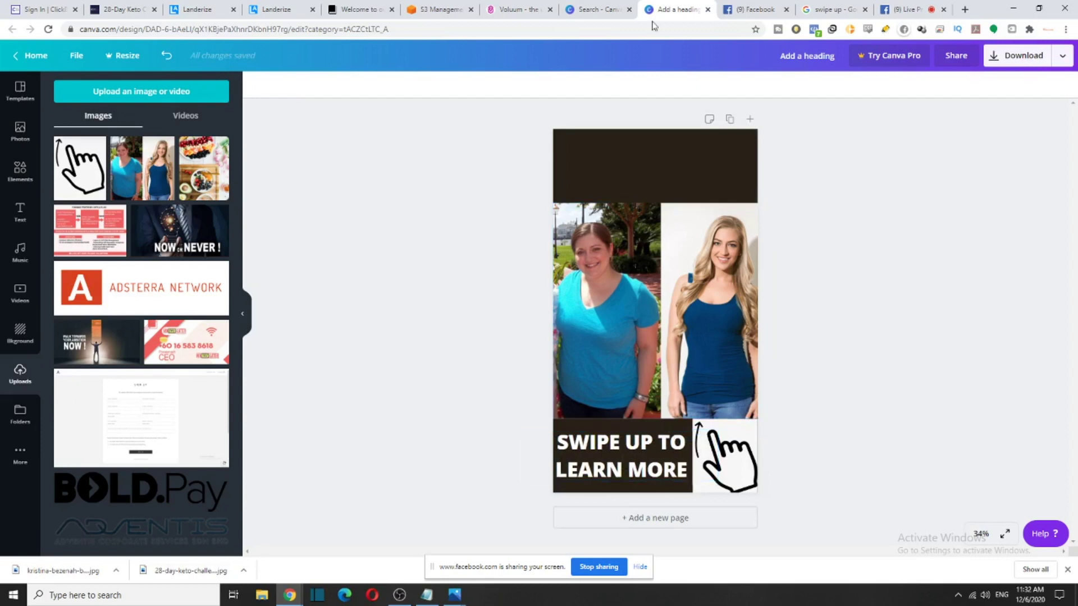
{"action": "left_click", "coordinate": [632, 460]}
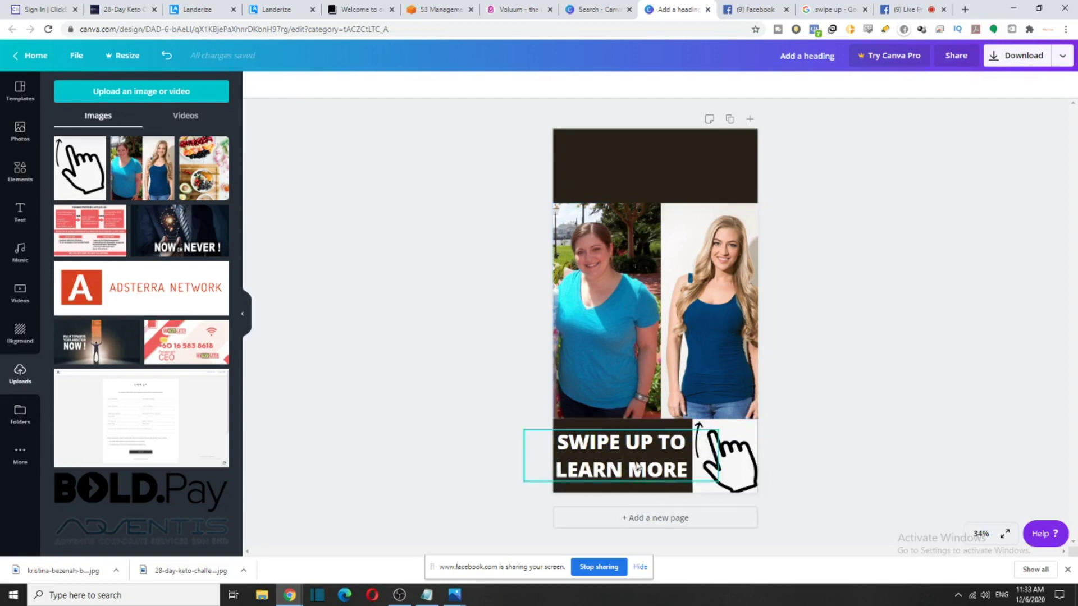
{"action": "key", "text": "ctrl+d"}
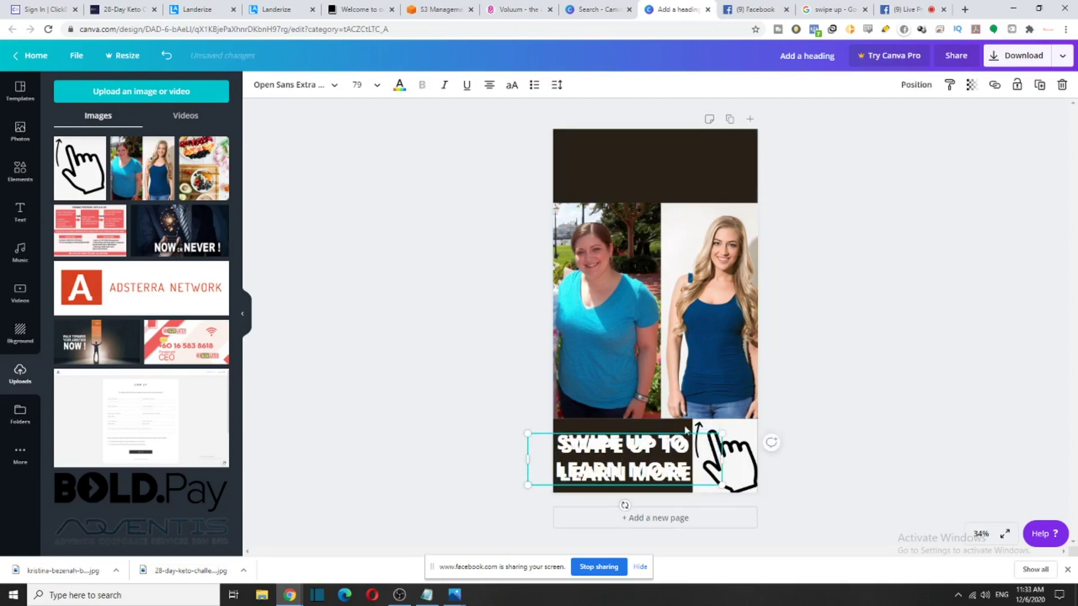
Move the copy to the top band and retype it 'WANT TO LOSE WEIGHT LIKE' plus the woman's first name, shrunk and centred
{"action": "left_click_drag", "start_coordinate": [632, 459], "coordinate": [672, 166]}
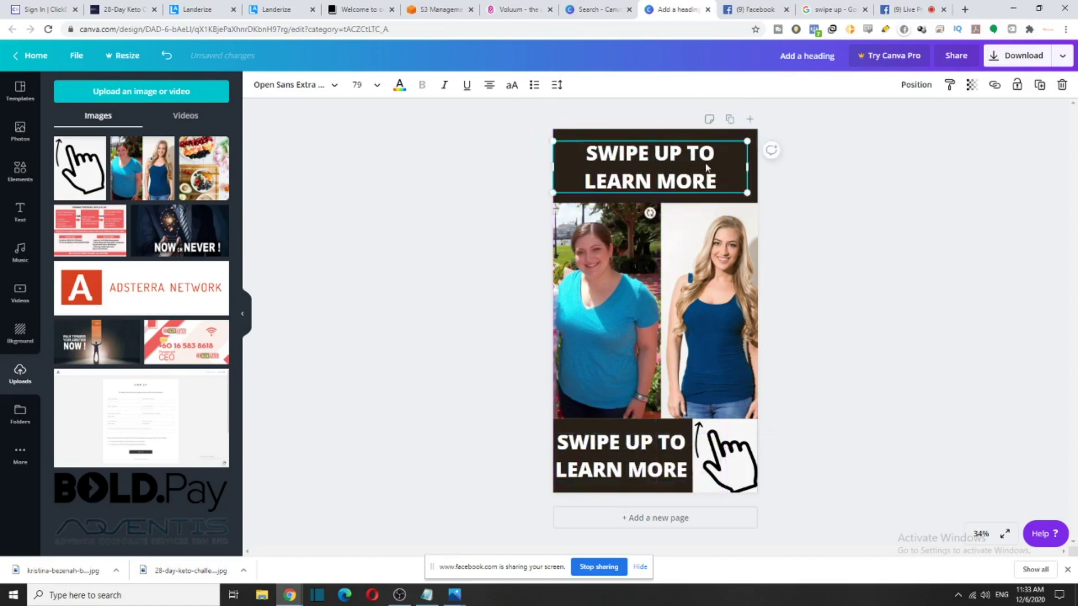
{"action": "left_click_drag", "start_coordinate": [747, 167], "coordinate": [781, 173]}
{"action": "left_click_drag", "start_coordinate": [699, 175], "coordinate": [550, 150]}
{"action": "type", "text": "WANT"}
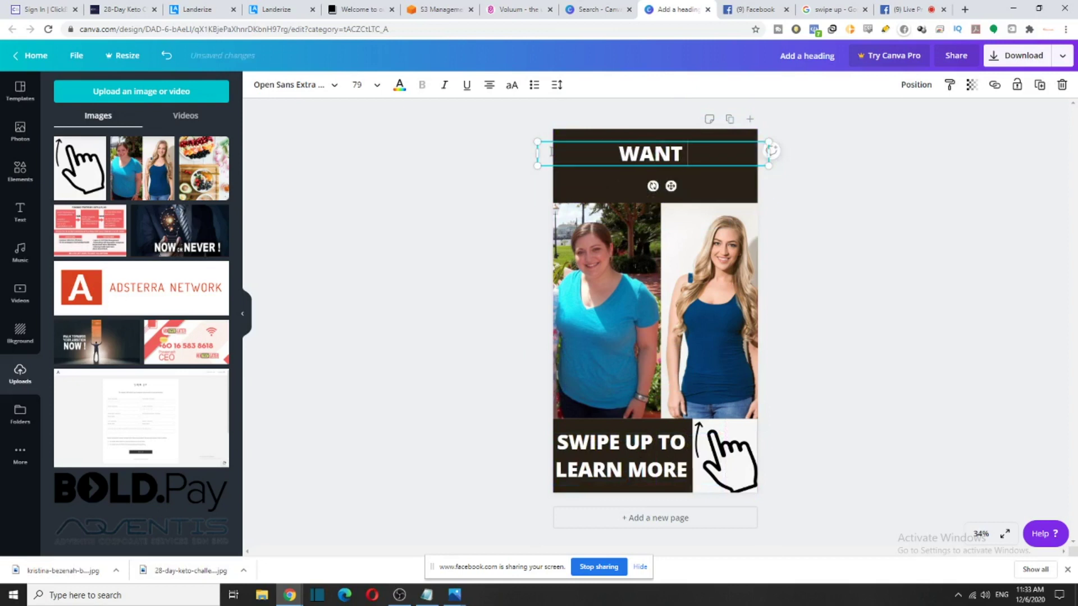
{"action": "type", "text": " TO LOSE W"}
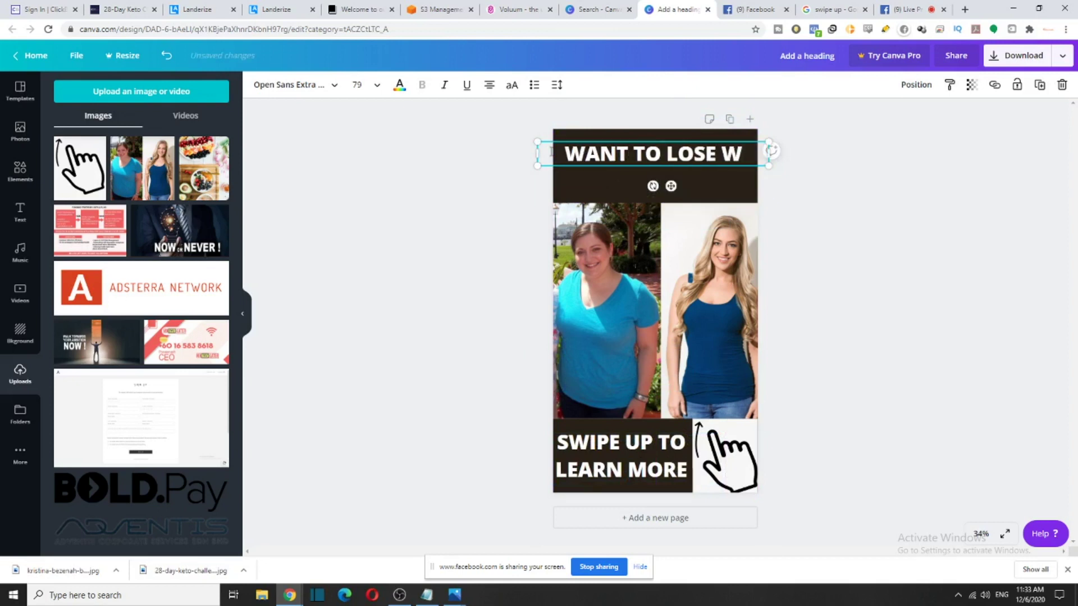
{"action": "type", "text": "EIGHT L"}
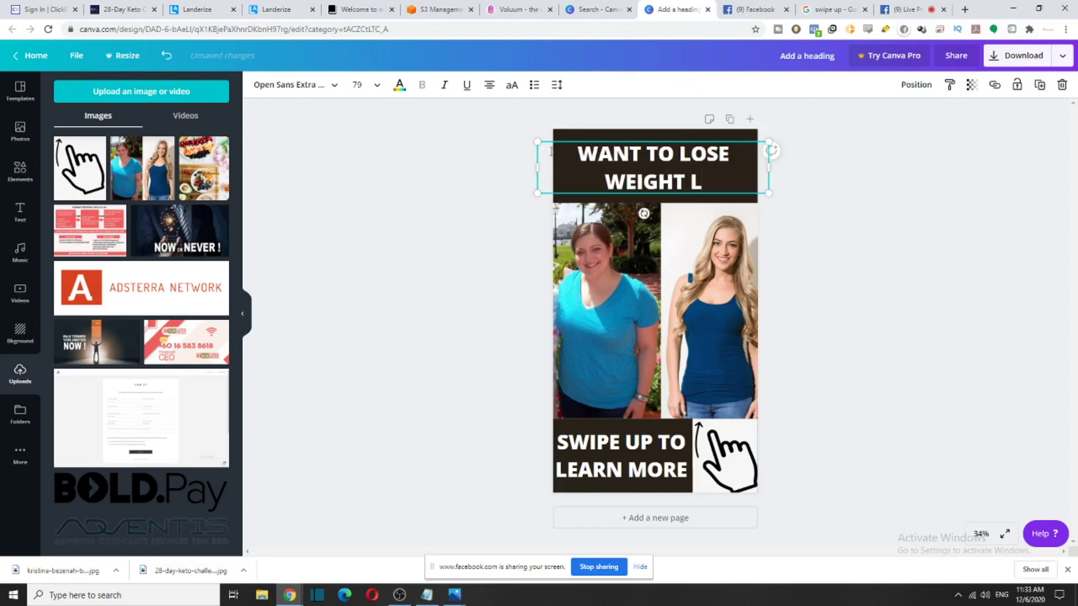
{"action": "type", "text": "IKE KLA"}
{"action": "key", "text": "BackSpace"}
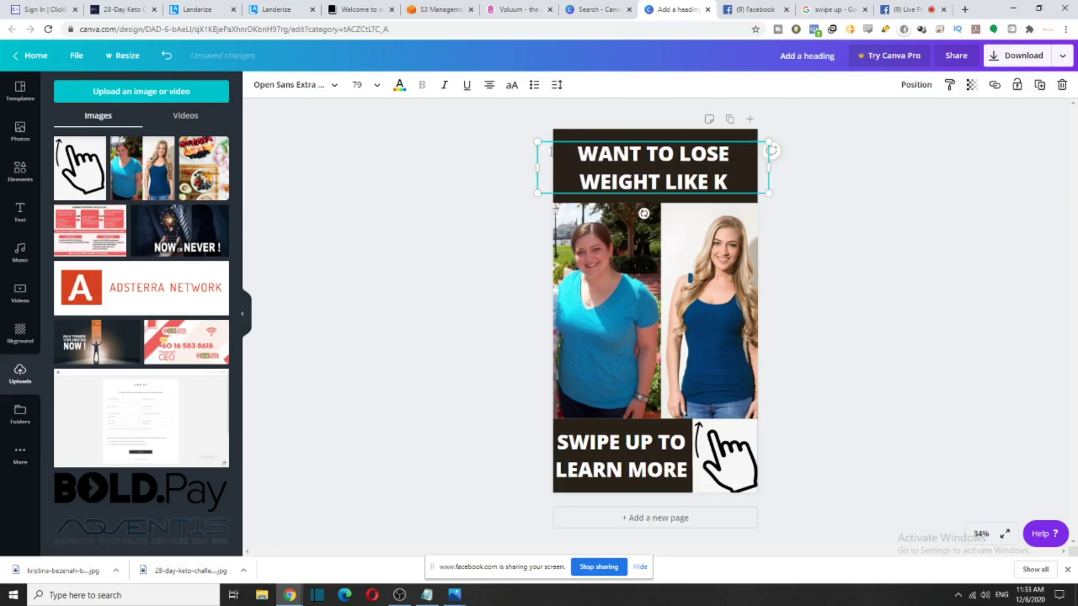
{"action": "type", "text": "LAIRE"}
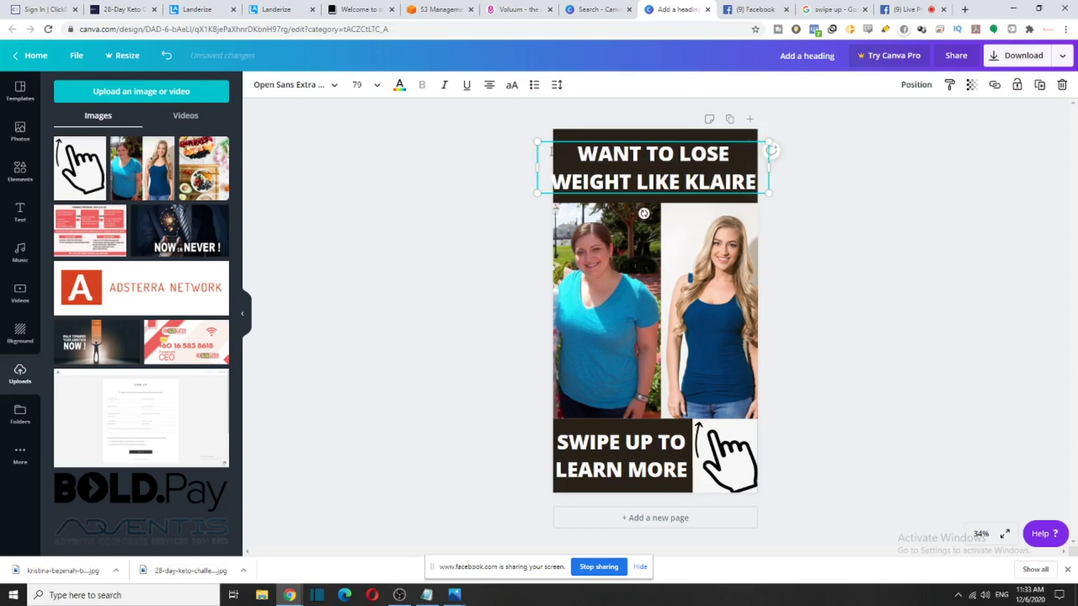
{"action": "key", "text": "BackSpace"}
{"action": "key", "text": "BackSpace"}
{"action": "key", "text": "BackSpace"}
{"action": "key", "text": "BackSpace"}
{"action": "key", "text": "BackSpace"}
{"action": "key", "text": "BackSpace"}
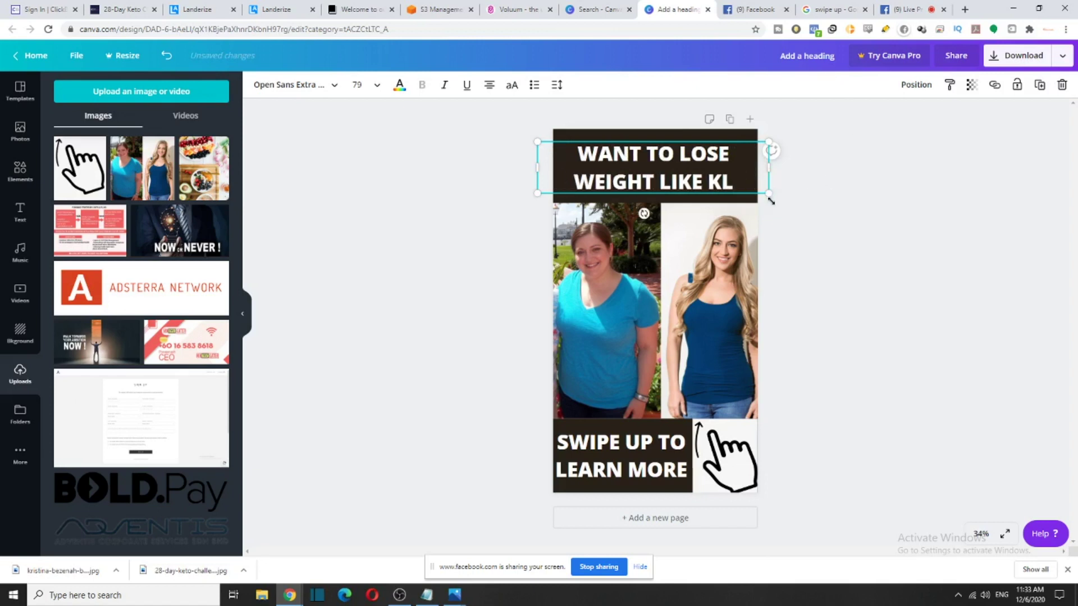
{"action": "type", "text": "CLAI"}
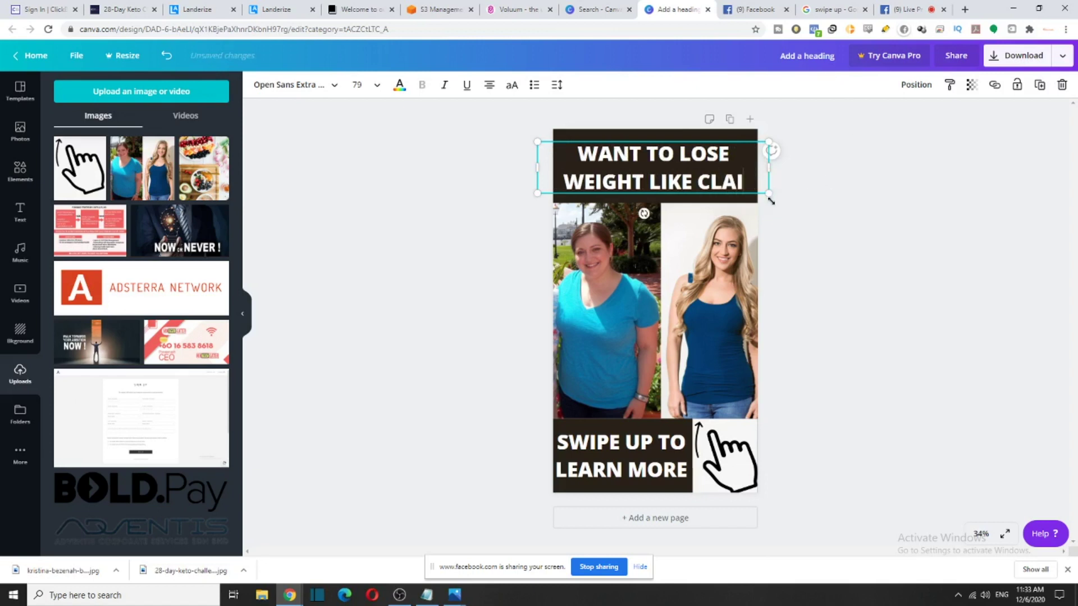
{"action": "type", "text": "RE"}
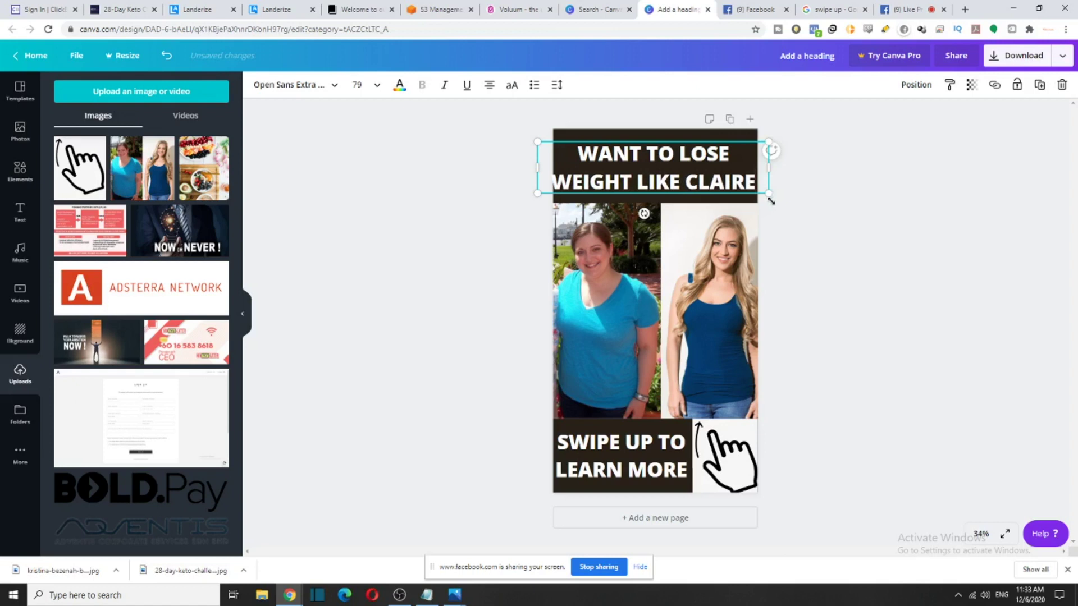
{"action": "left_click_drag", "start_coordinate": [771, 200], "coordinate": [761, 191]}
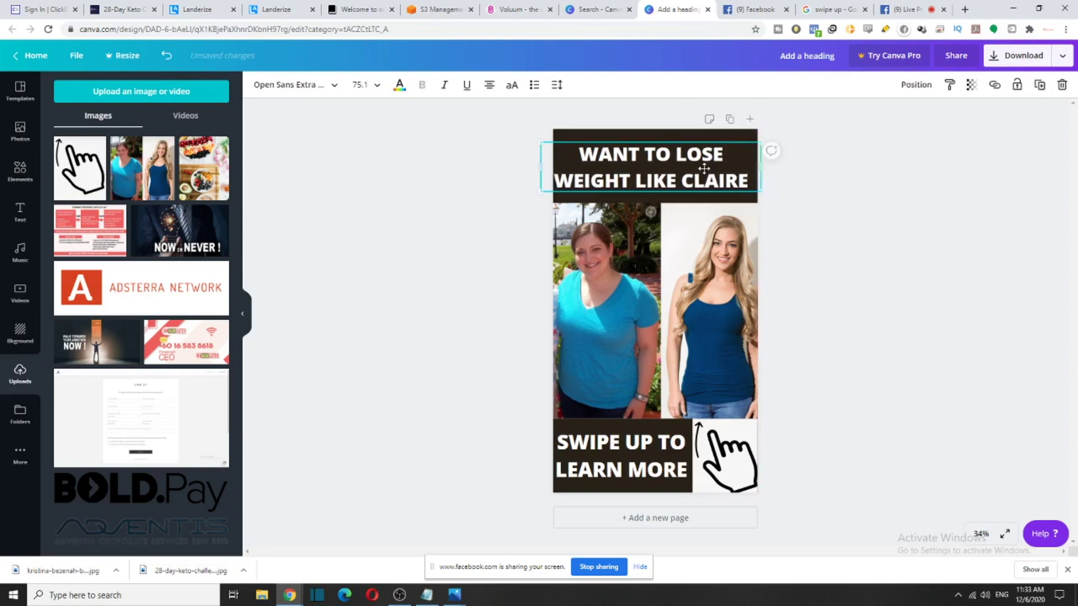
{"action": "left_click_drag", "start_coordinate": [704, 168], "coordinate": [708, 166]}
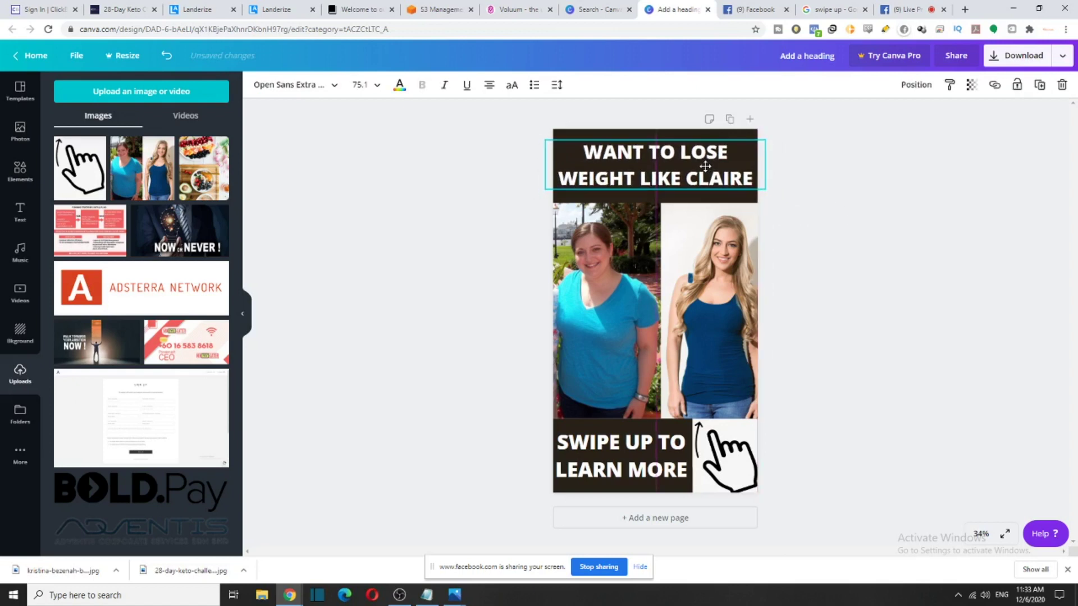
{"action": "left_click", "coordinate": [889, 224]}
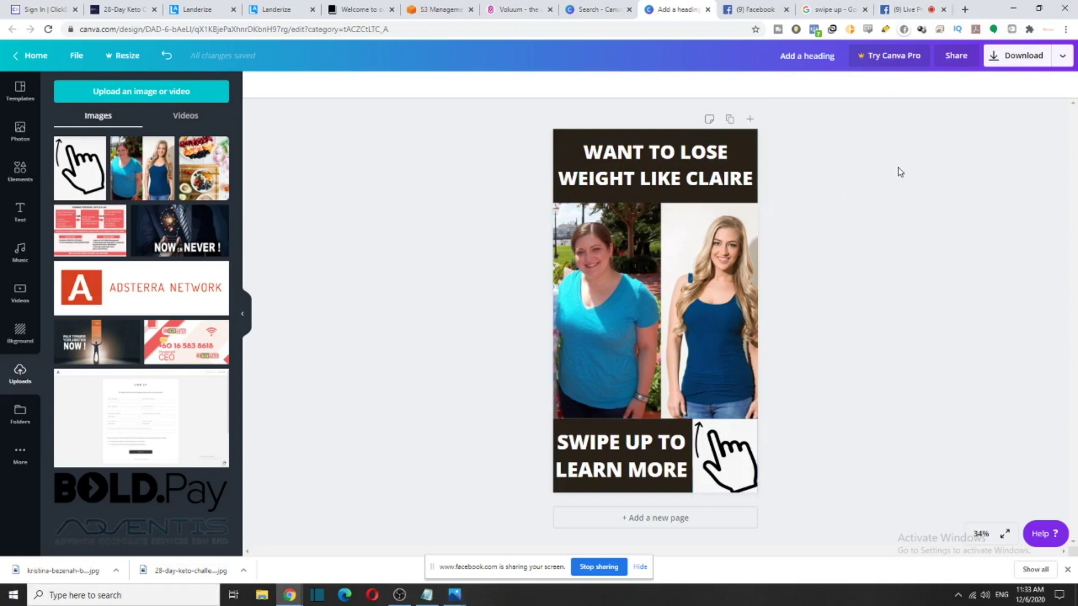
Download the story as a PNG and dismiss the Canva Pro offer
{"action": "left_click", "coordinate": [1022, 53]}
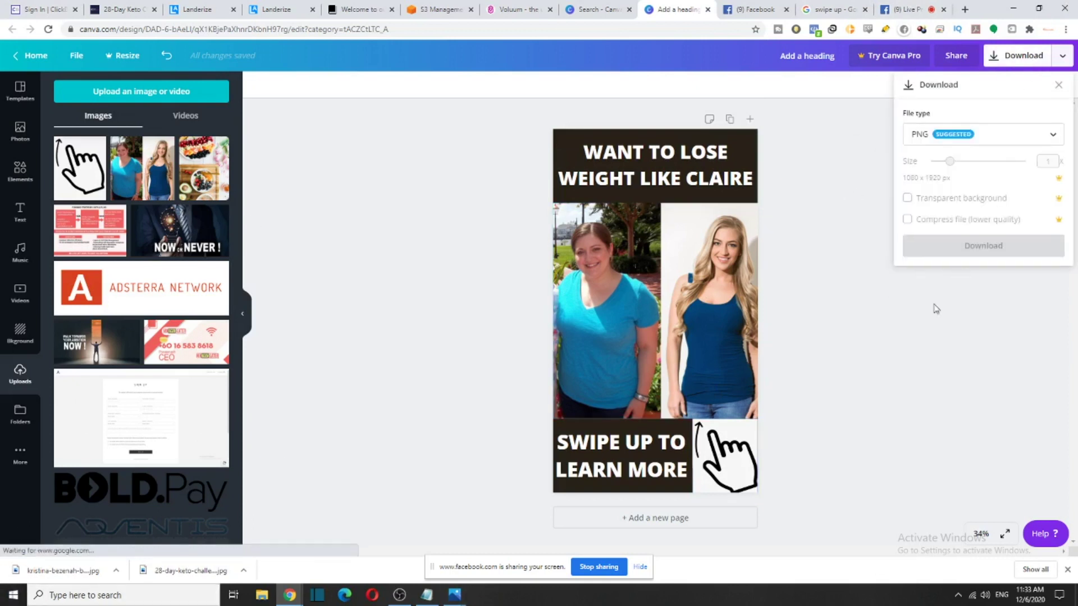
{"action": "left_click", "coordinate": [948, 250]}
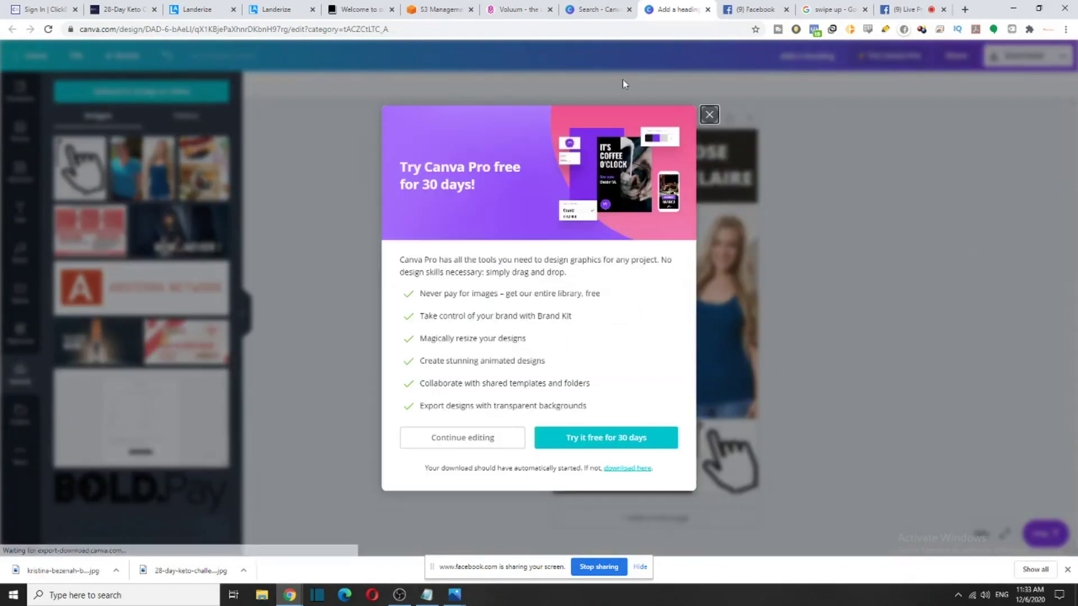
{"action": "left_click", "coordinate": [709, 114]}
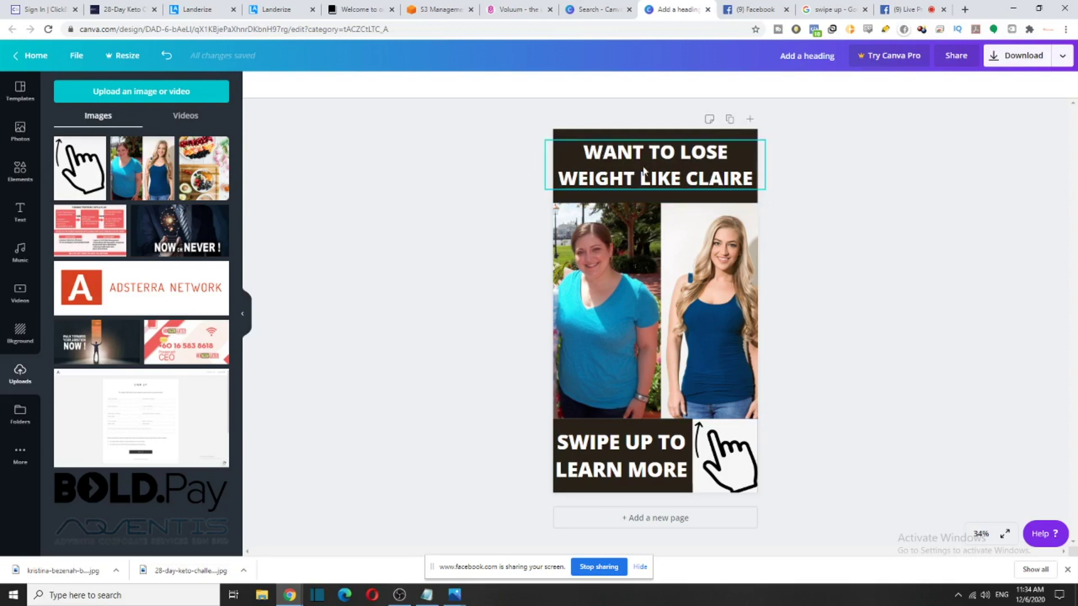
Add a '?' to the top heading, narrow it, and re-centre it
{"action": "left_click", "coordinate": [747, 175]}
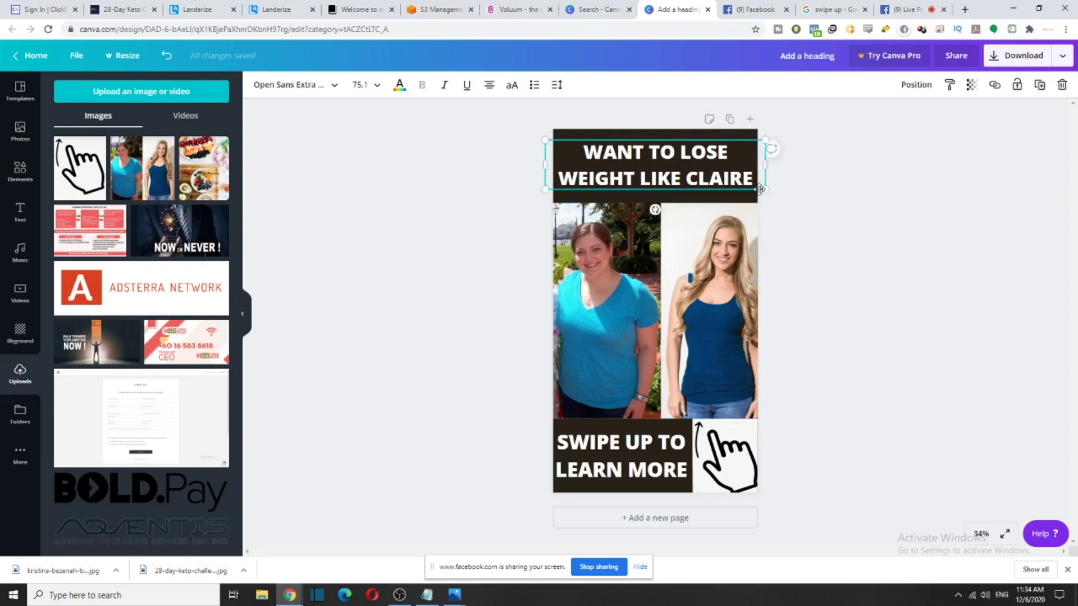
{"action": "type", "text": "?"}
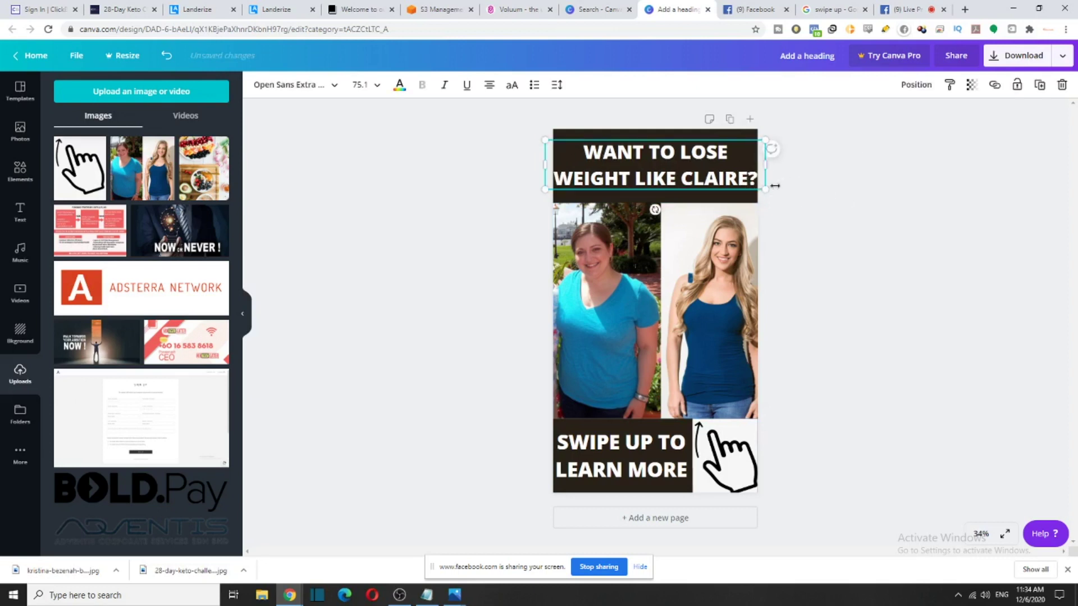
{"action": "left_click_drag", "start_coordinate": [775, 186], "coordinate": [758, 187]}
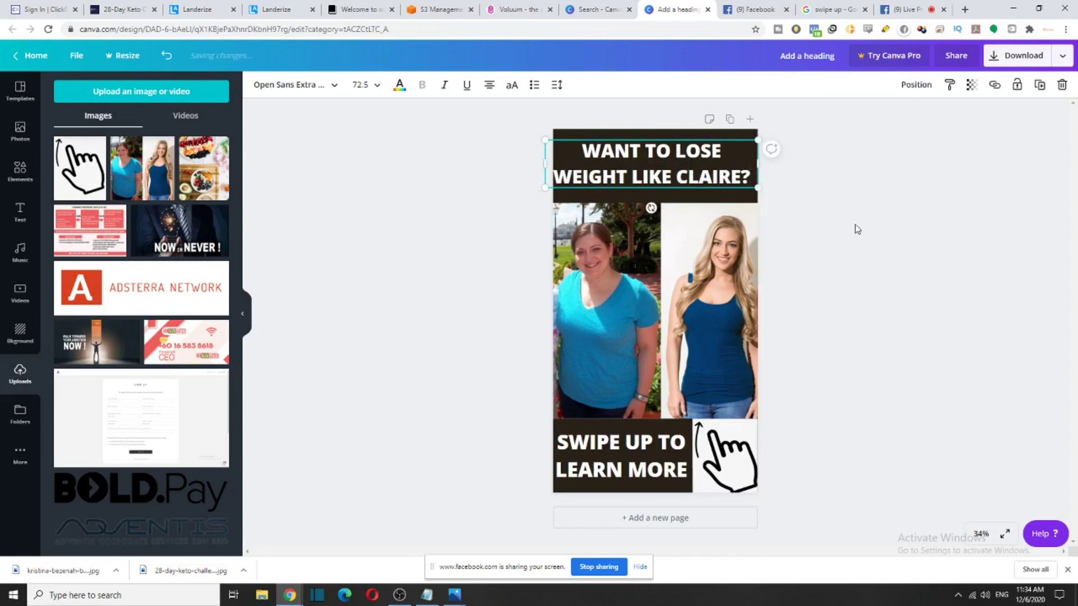
{"action": "left_click_drag", "start_coordinate": [662, 151], "coordinate": [666, 152]}
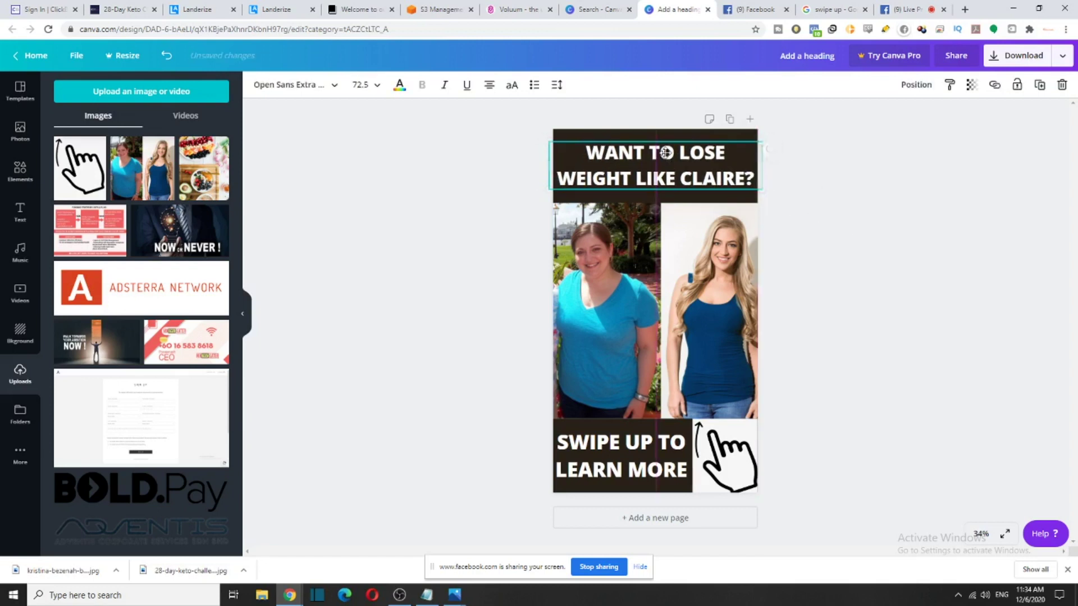
Download the updated design as a PNG and close its Photos preview
{"action": "left_click", "coordinate": [1020, 55]}
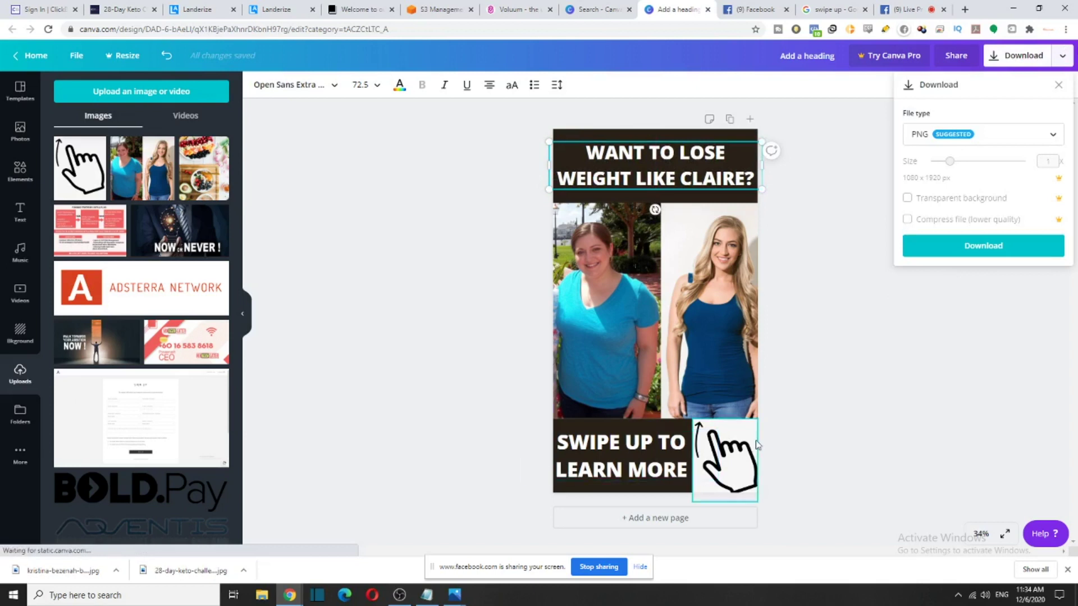
{"action": "left_click", "coordinate": [984, 258]}
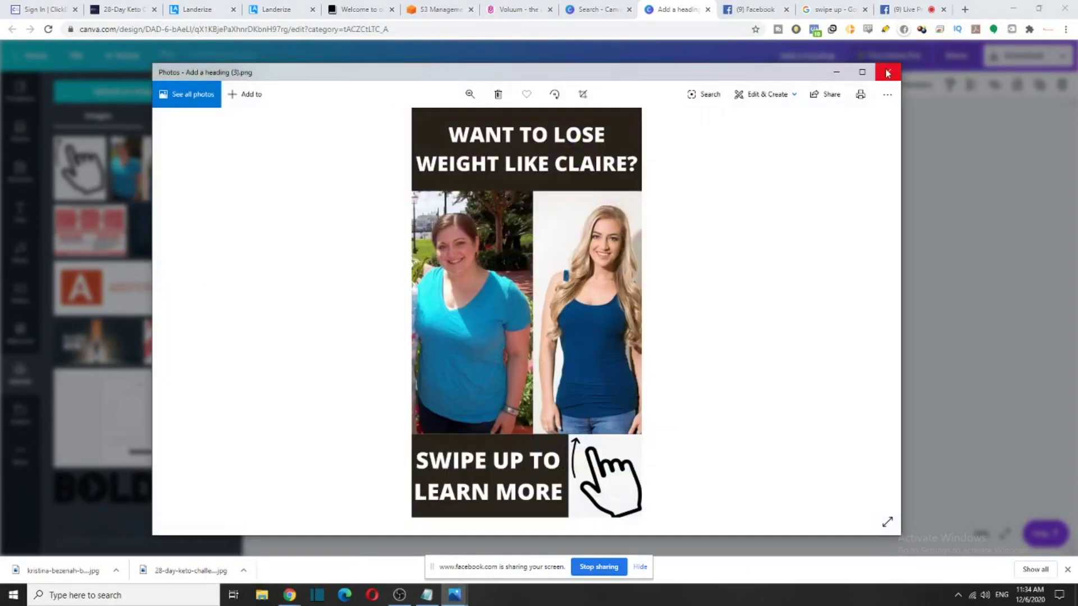
{"action": "left_click", "coordinate": [888, 73]}
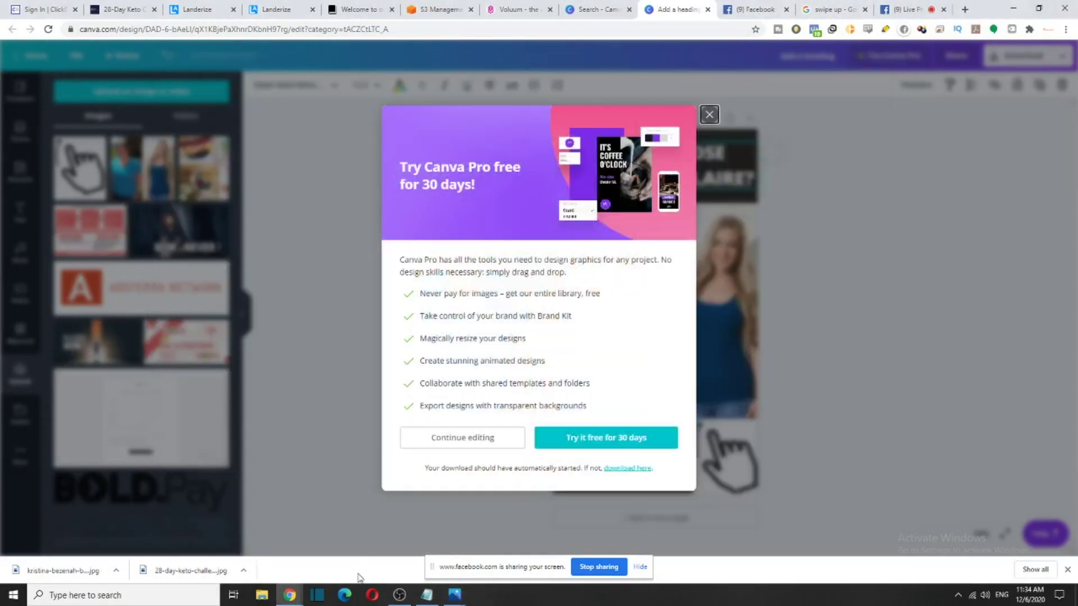
Back in Ads Manager, choose to add an image to the ad media
{"action": "mouse_move", "coordinate": [289, 593]}
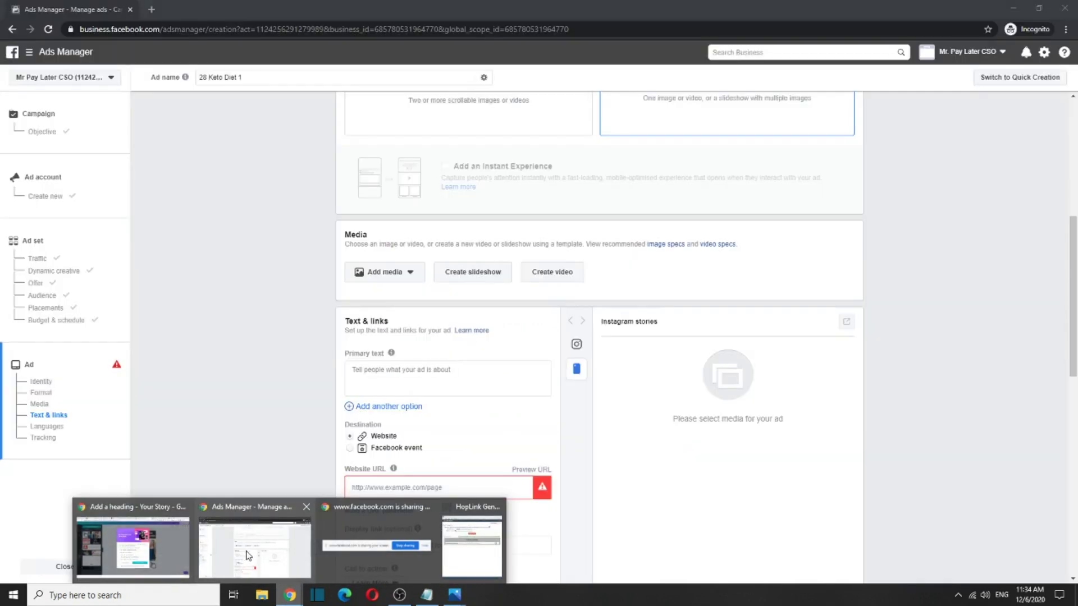
{"action": "left_click", "coordinate": [249, 556]}
{"action": "scroll", "coordinate": [424, 324], "scroll_direction": "up", "scroll_amount": 4}
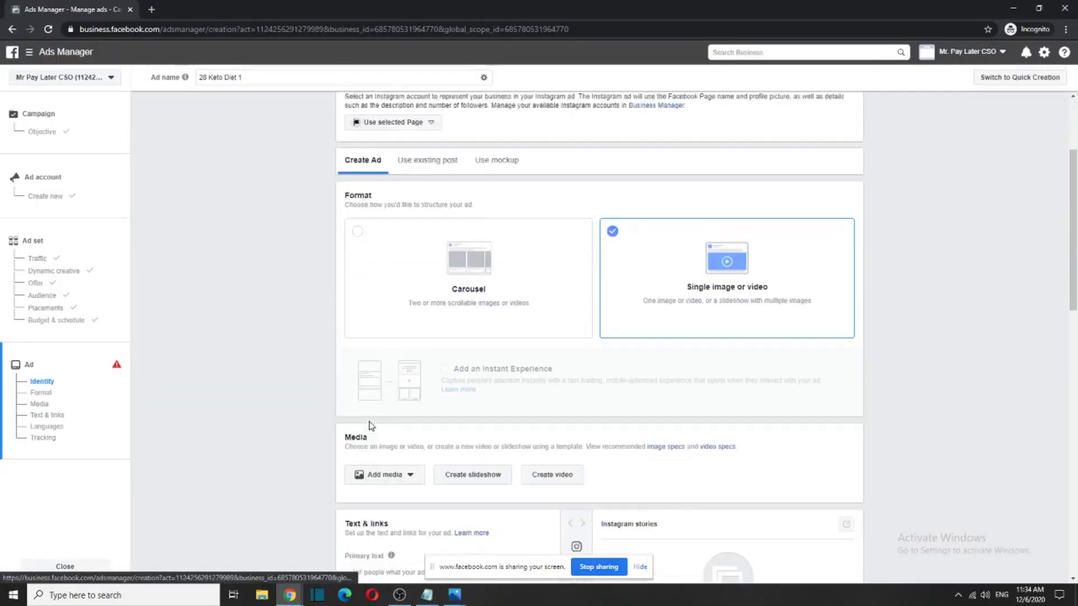
{"action": "scroll", "coordinate": [387, 443], "scroll_direction": "down", "scroll_amount": 3}
{"action": "left_click", "coordinate": [415, 325]}
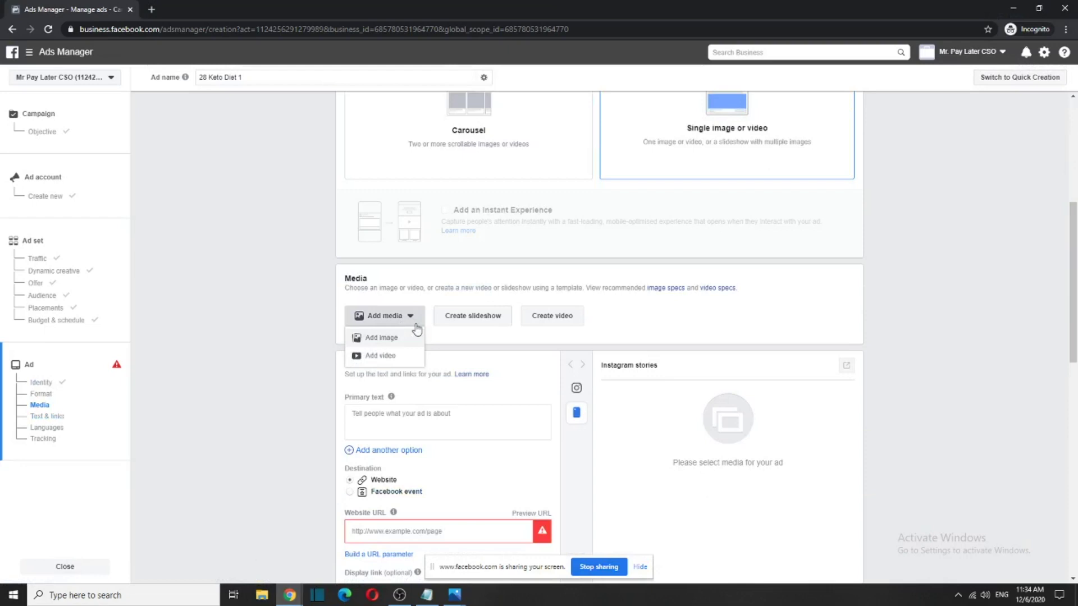
{"action": "left_click", "coordinate": [388, 338]}
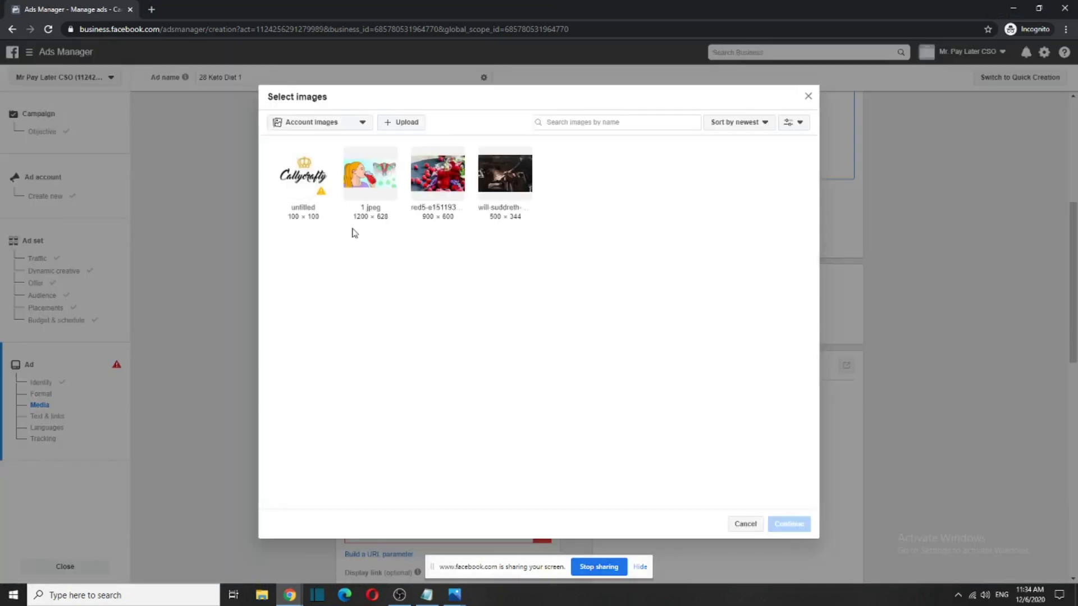
Upload the Canva story PNG from Downloads and confirm it for the ad
{"action": "left_click", "coordinate": [399, 123]}
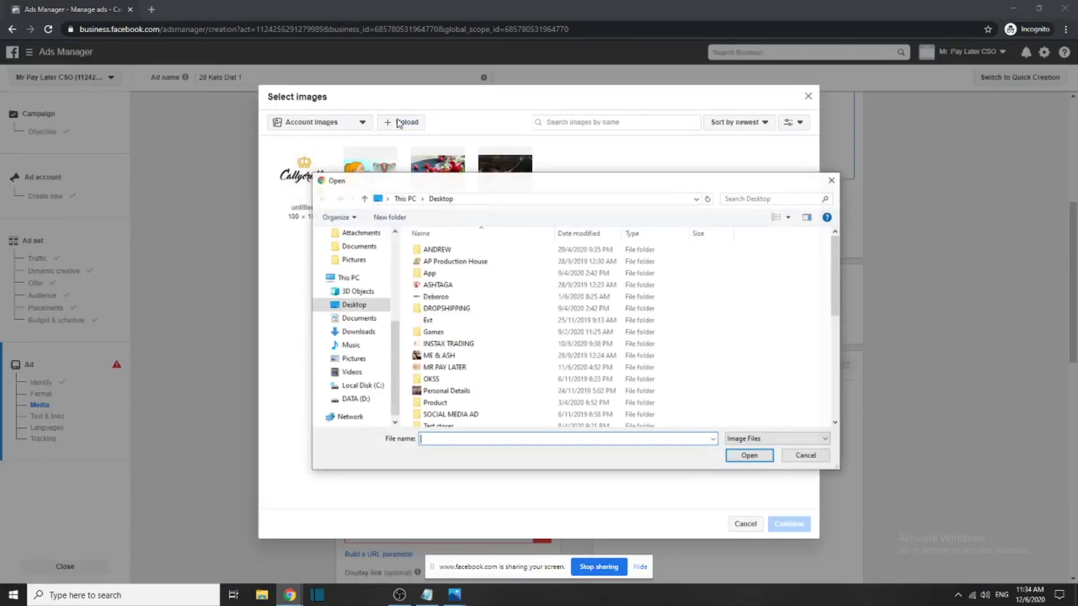
{"action": "scroll", "coordinate": [359, 277], "scroll_direction": "up", "scroll_amount": 5}
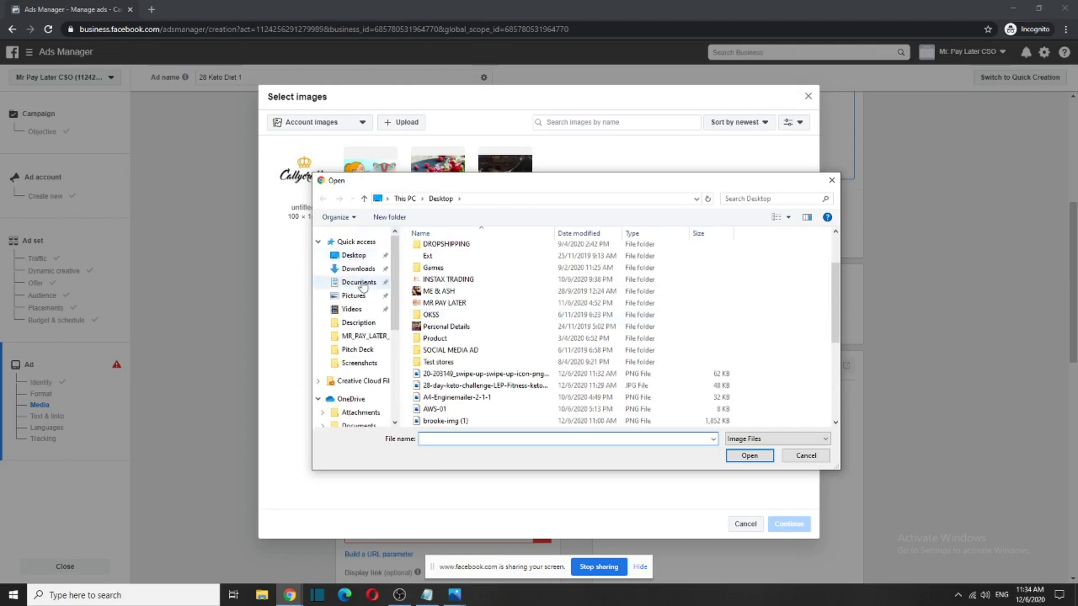
{"action": "left_click", "coordinate": [358, 269]}
{"action": "double_click", "coordinate": [470, 265]}
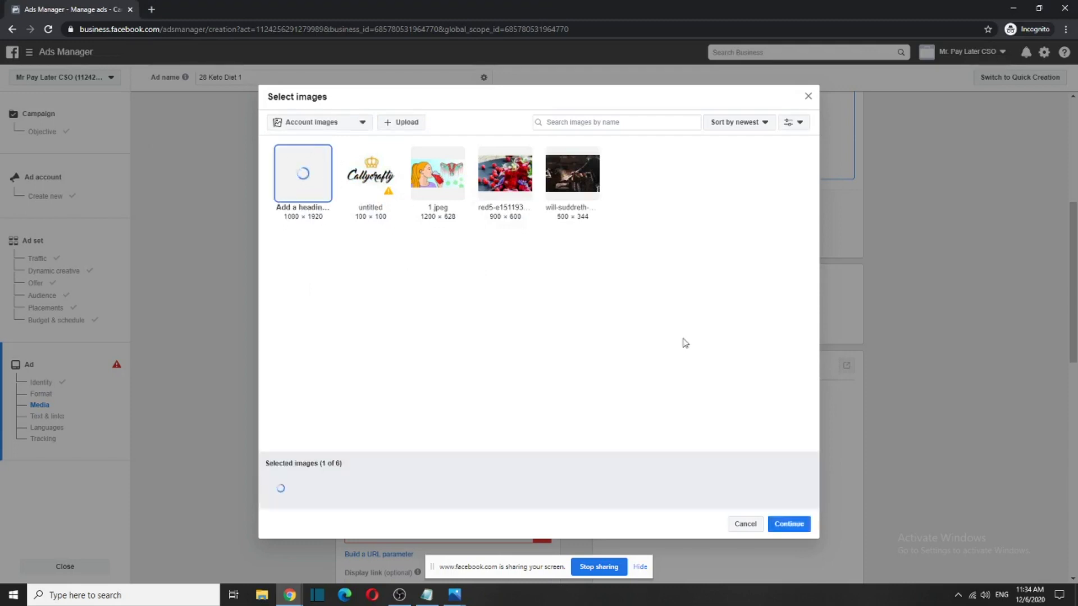
{"action": "left_click", "coordinate": [790, 524]}
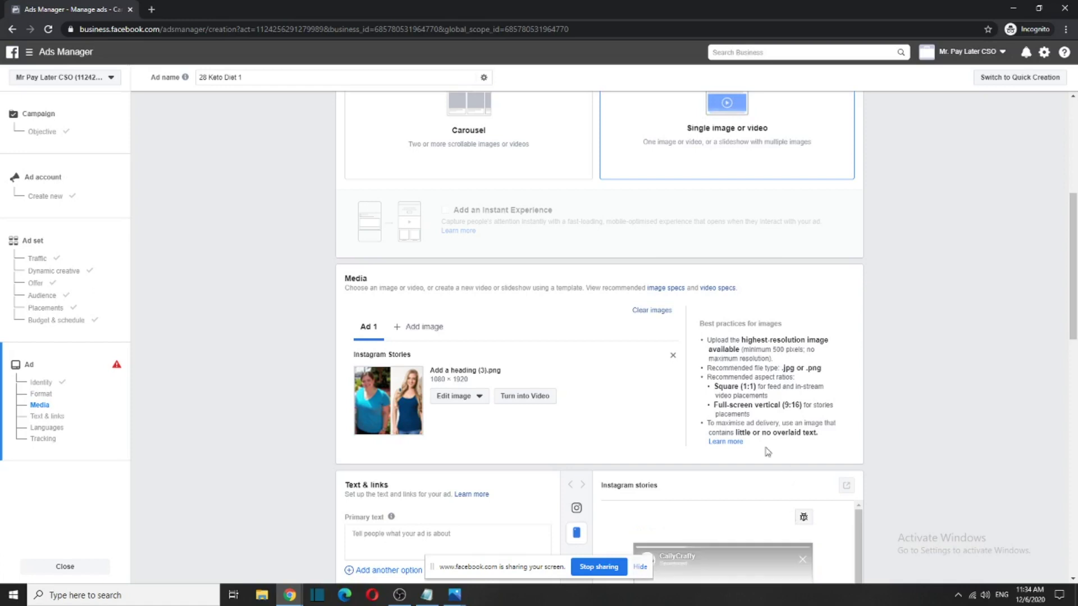
Scroll through the ad's Instagram Stories preview, then bring the Canva story design window forward
{"action": "scroll", "coordinate": [707, 405], "scroll_direction": "down", "scroll_amount": 4}
{"action": "scroll", "coordinate": [706, 405], "scroll_direction": "down", "scroll_amount": 3}
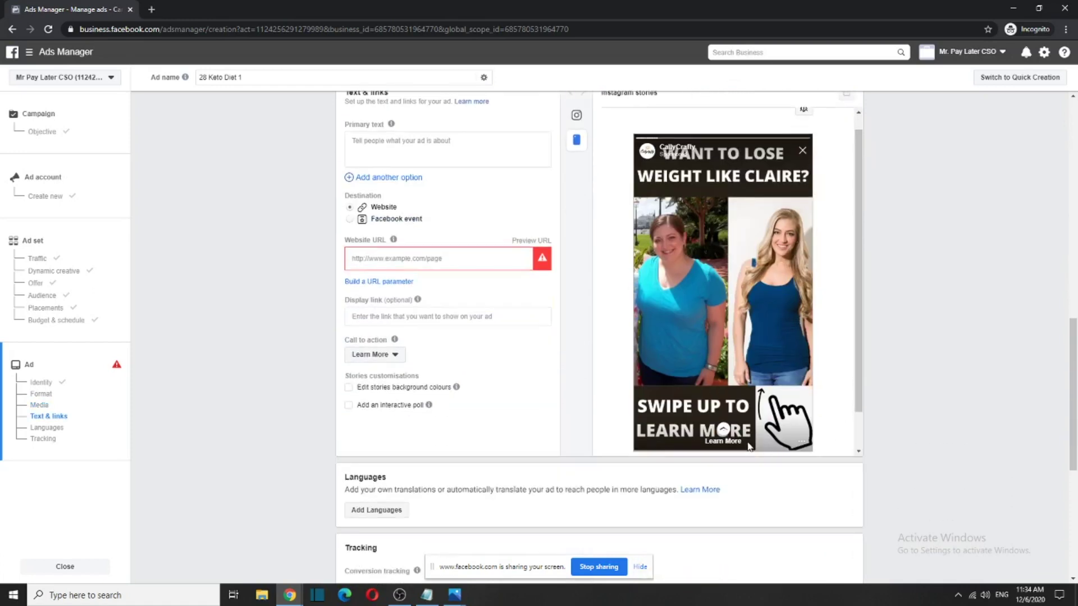
{"action": "scroll", "coordinate": [724, 337], "scroll_direction": "up", "scroll_amount": 1}
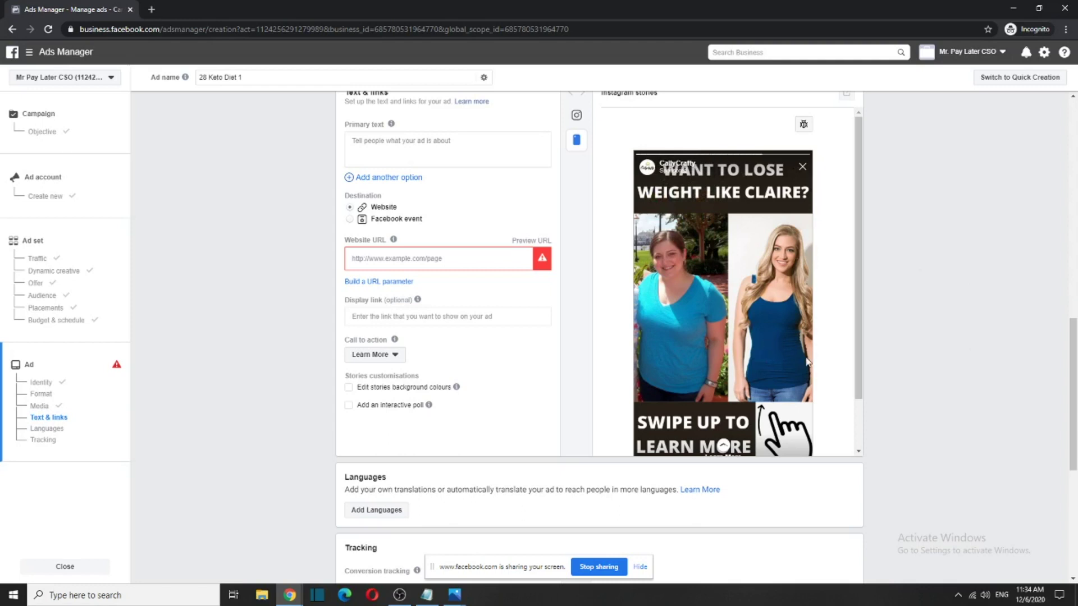
{"action": "scroll", "coordinate": [1069, 378], "scroll_direction": "up", "scroll_amount": 3}
{"action": "scroll", "coordinate": [1069, 377], "scroll_direction": "up", "scroll_amount": 1}
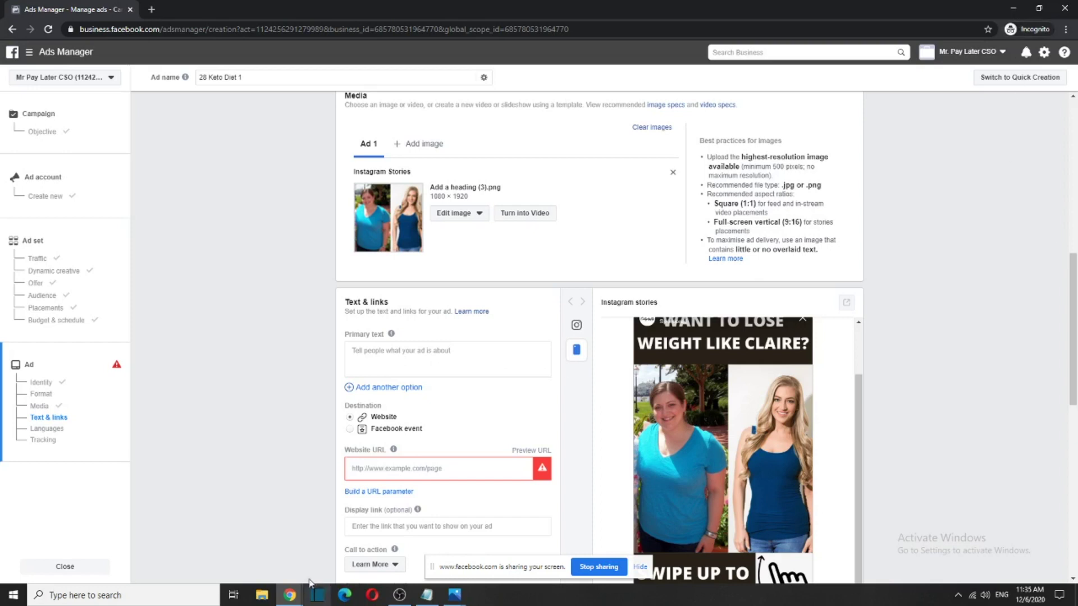
{"action": "mouse_move", "coordinate": [301, 600]}
{"action": "left_click", "coordinate": [160, 539]}
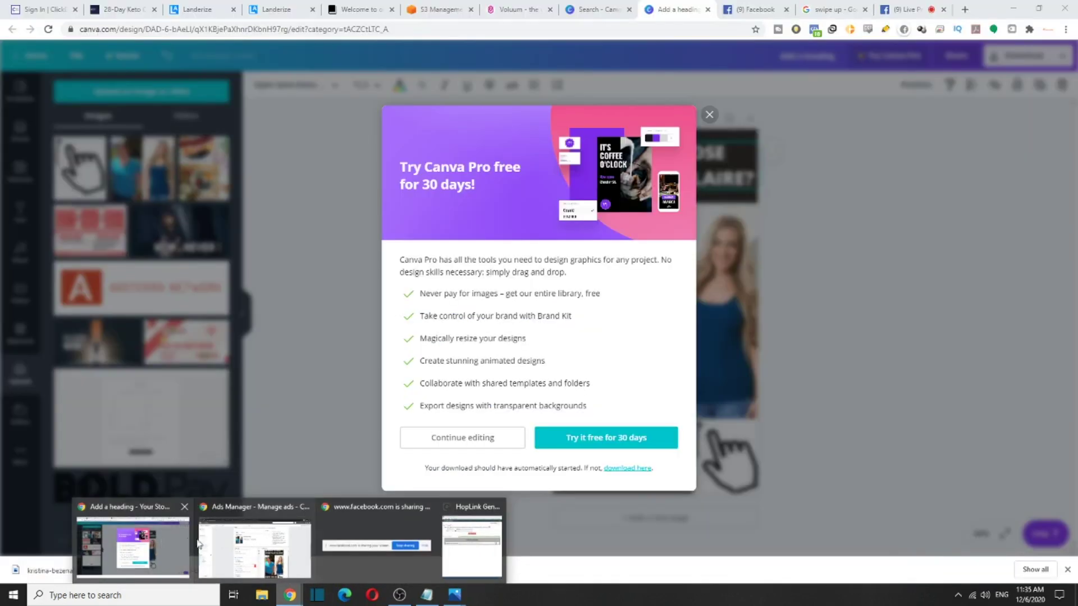
Switch to the 28-Day Keto tab and scroll through the landing page
{"action": "left_click", "coordinate": [129, 9]}
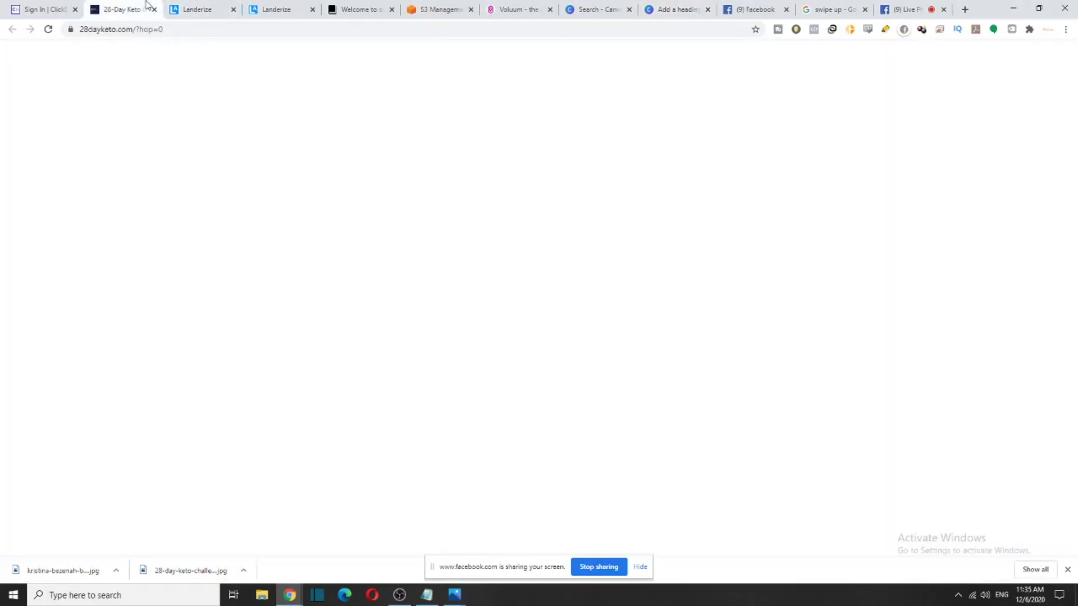
{"action": "scroll", "coordinate": [416, 305], "scroll_direction": "down", "scroll_amount": 1}
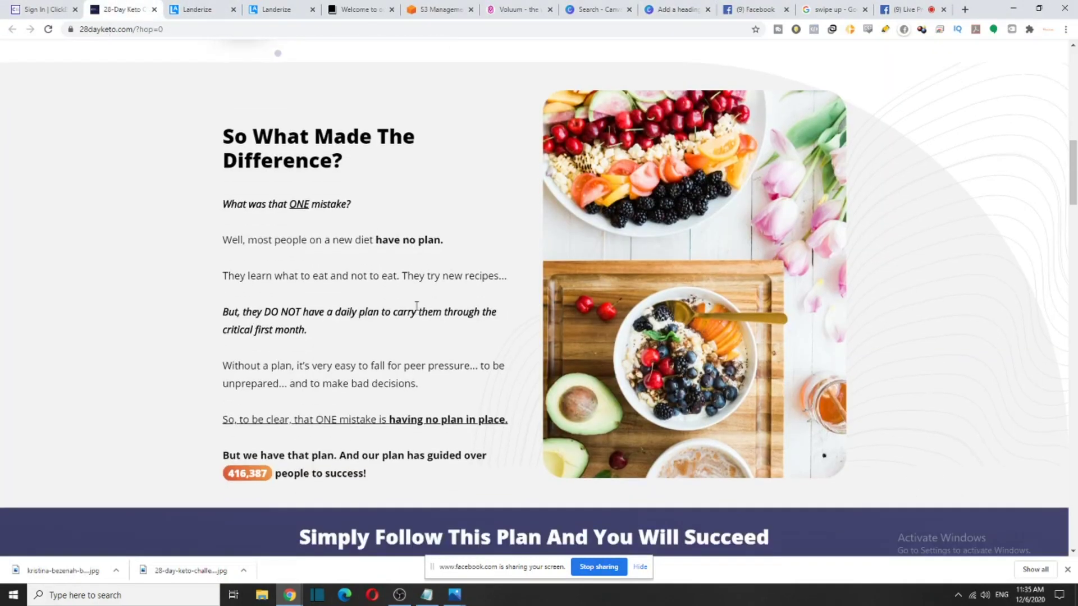
{"action": "scroll", "coordinate": [416, 306], "scroll_direction": "down", "scroll_amount": 14}
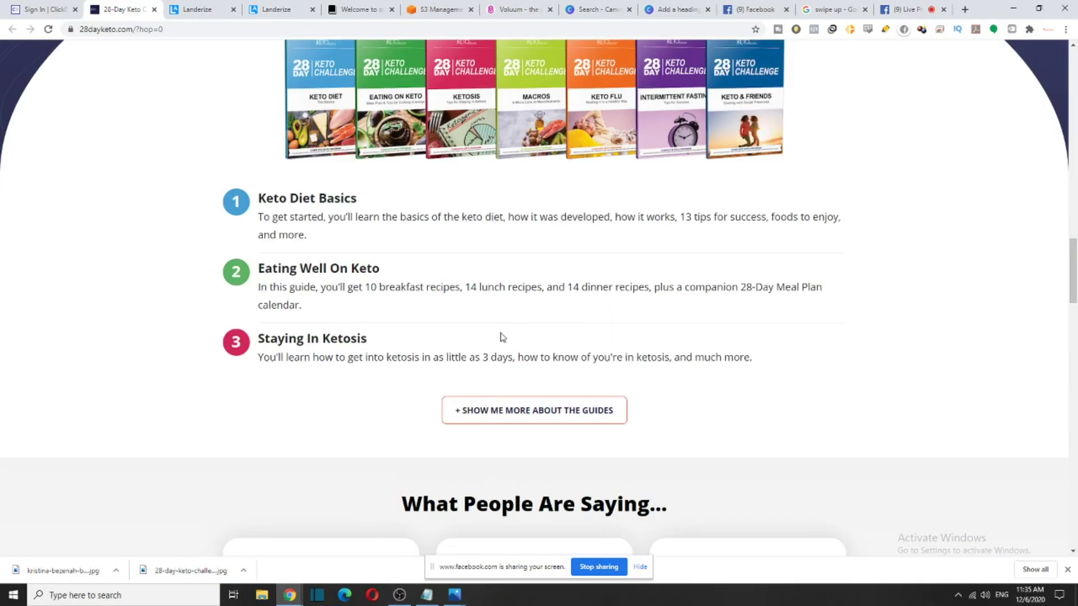
{"action": "scroll", "coordinate": [500, 337], "scroll_direction": "up", "scroll_amount": 10}
{"action": "scroll", "coordinate": [343, 330], "scroll_direction": "up", "scroll_amount": 4}
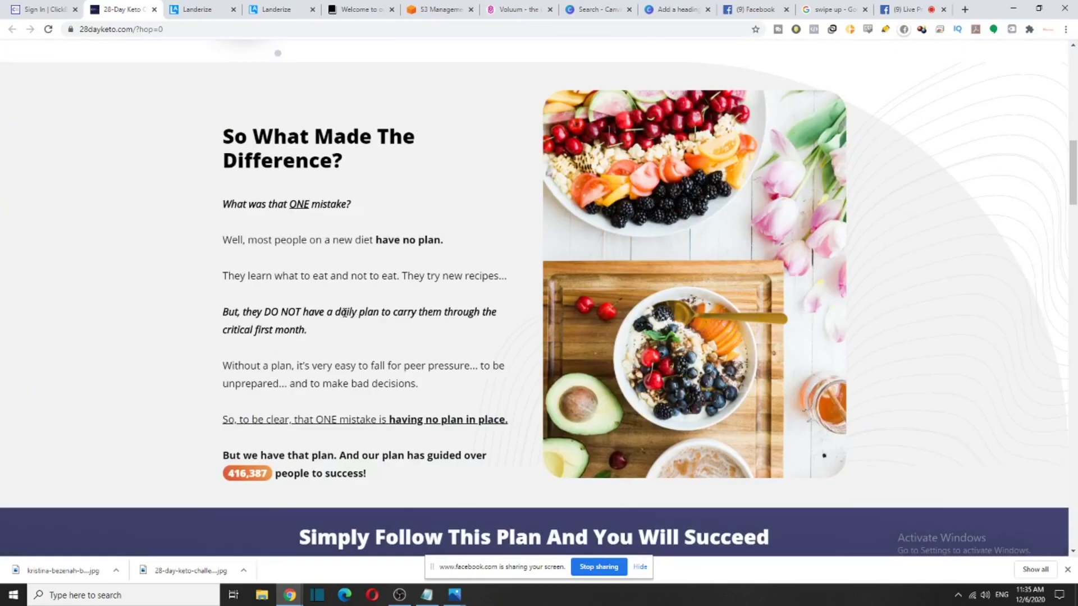
{"action": "scroll", "coordinate": [388, 318], "scroll_direction": "down", "scroll_amount": 18}
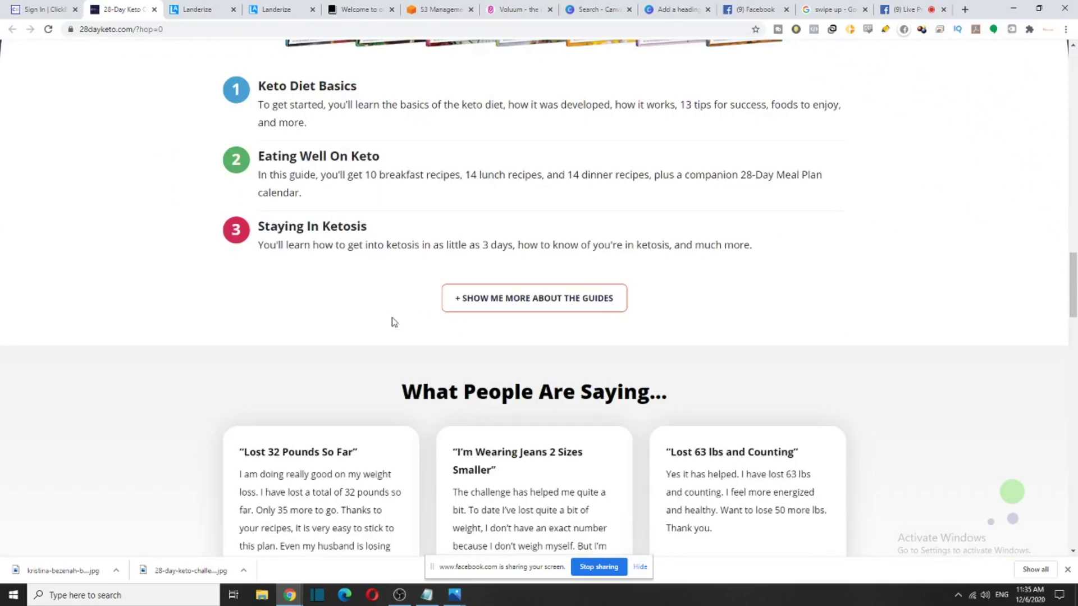
{"action": "scroll", "coordinate": [392, 321], "scroll_direction": "down", "scroll_amount": 5}
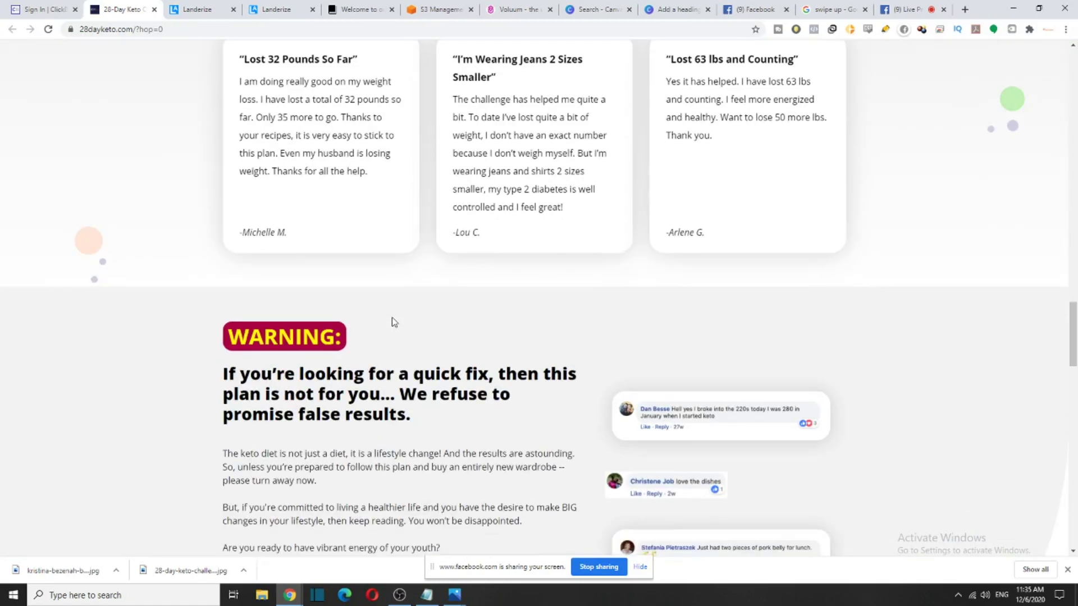
{"action": "scroll", "coordinate": [392, 321], "scroll_direction": "up", "scroll_amount": 2}
{"action": "scroll", "coordinate": [387, 244], "scroll_direction": "down", "scroll_amount": 12}
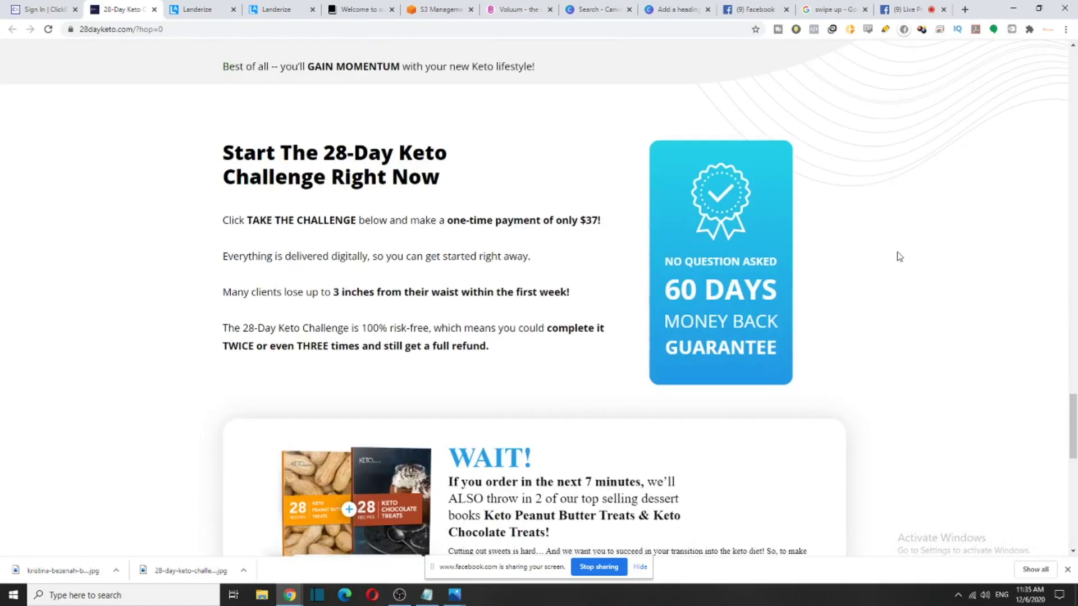
Select the 'So What Made The Difference?' heading, briefly checking the Facebook news feed tab
{"action": "left_click_drag", "start_coordinate": [1072, 425], "coordinate": [1040, 177]}
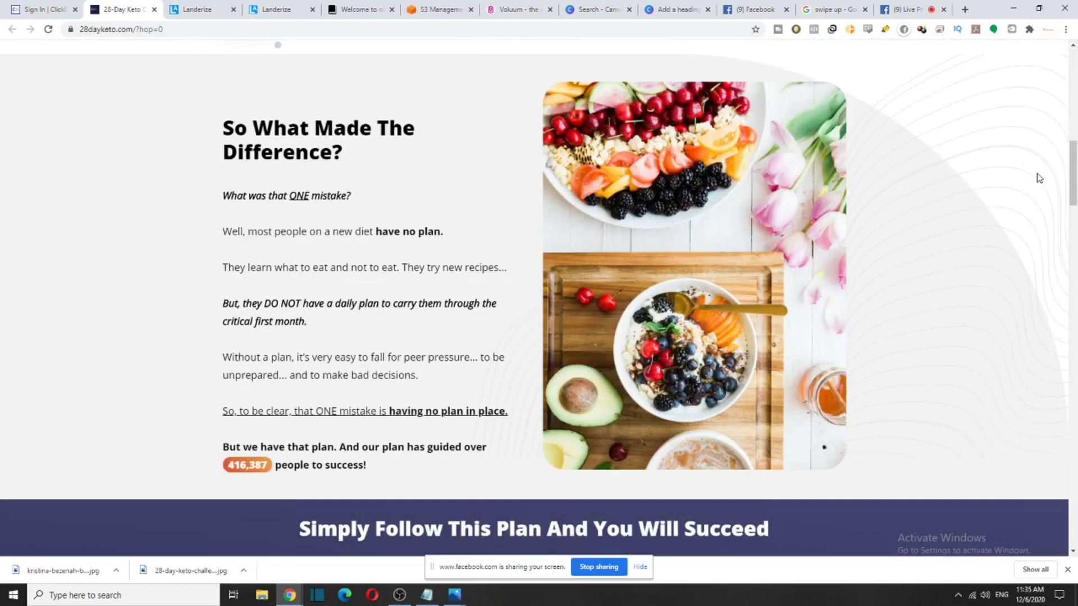
{"action": "scroll", "coordinate": [356, 263], "scroll_direction": "down", "scroll_amount": 5}
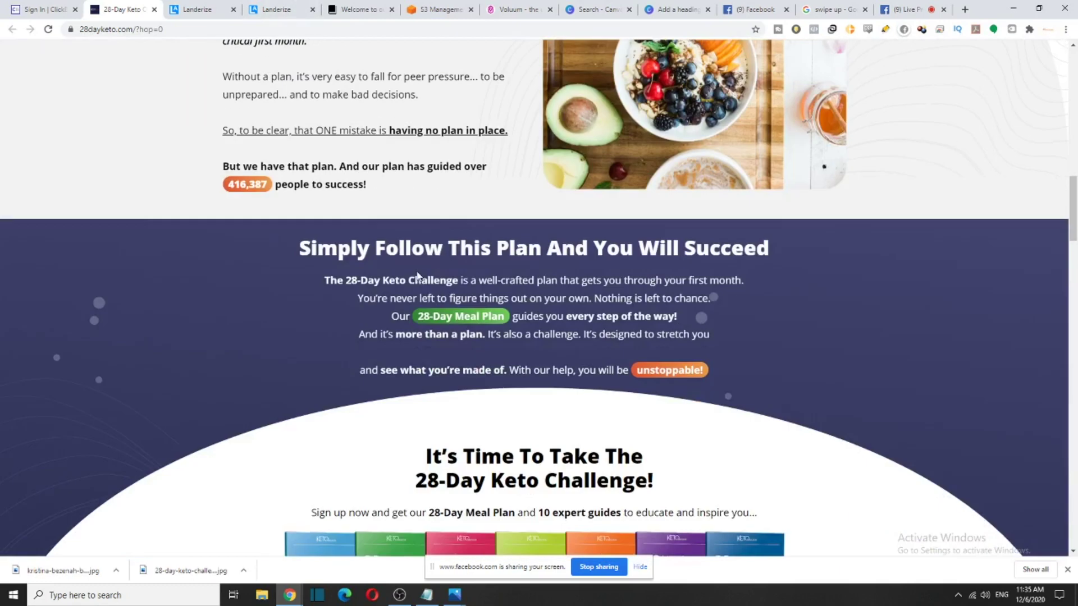
{"action": "scroll", "coordinate": [469, 276], "scroll_direction": "down", "scroll_amount": 2}
{"action": "scroll", "coordinate": [337, 224], "scroll_direction": "up", "scroll_amount": 9}
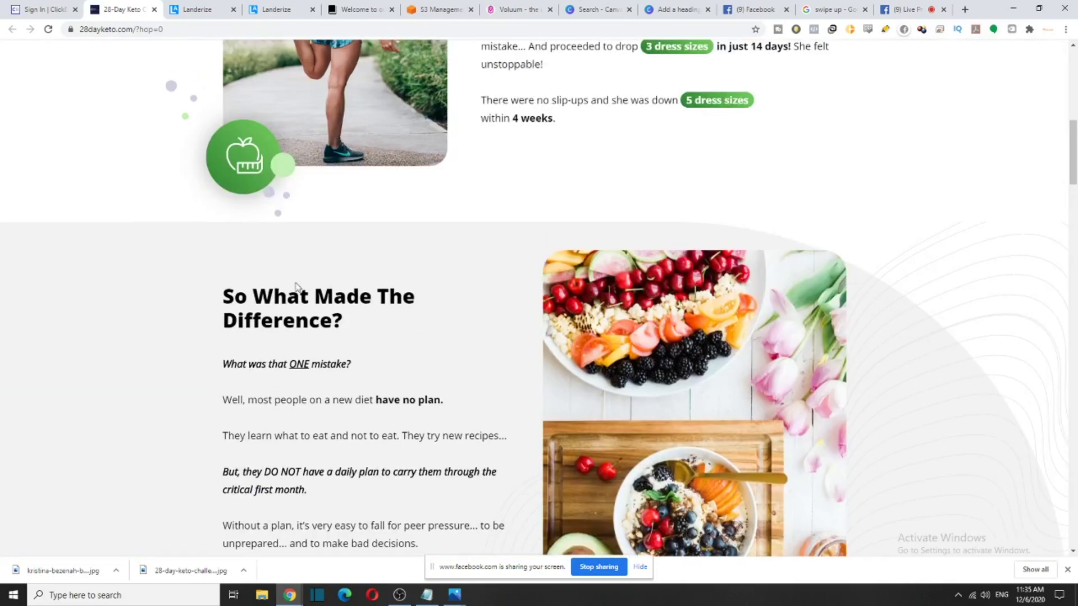
{"action": "left_click_drag", "start_coordinate": [345, 323], "coordinate": [225, 298]}
{"action": "key", "text": "ctrl+c"}
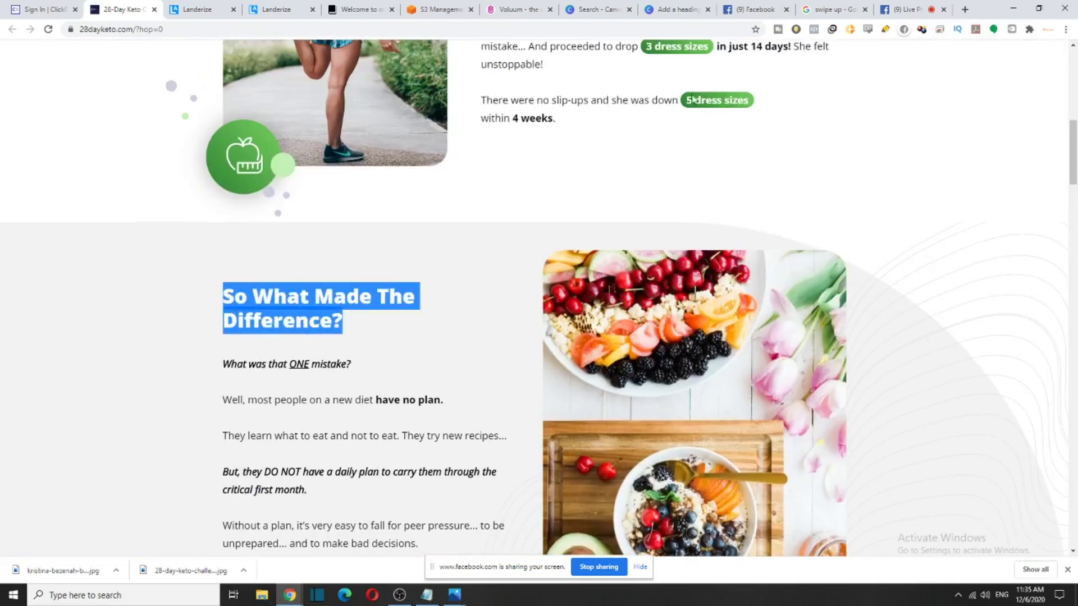
{"action": "left_click", "coordinate": [730, 10]}
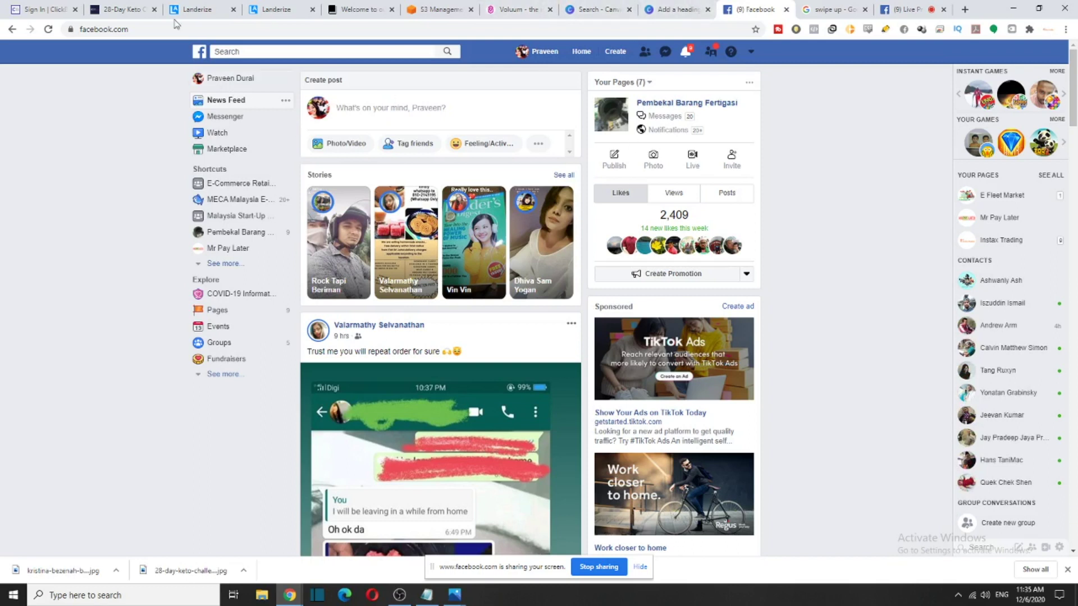
{"action": "left_click", "coordinate": [121, 10]}
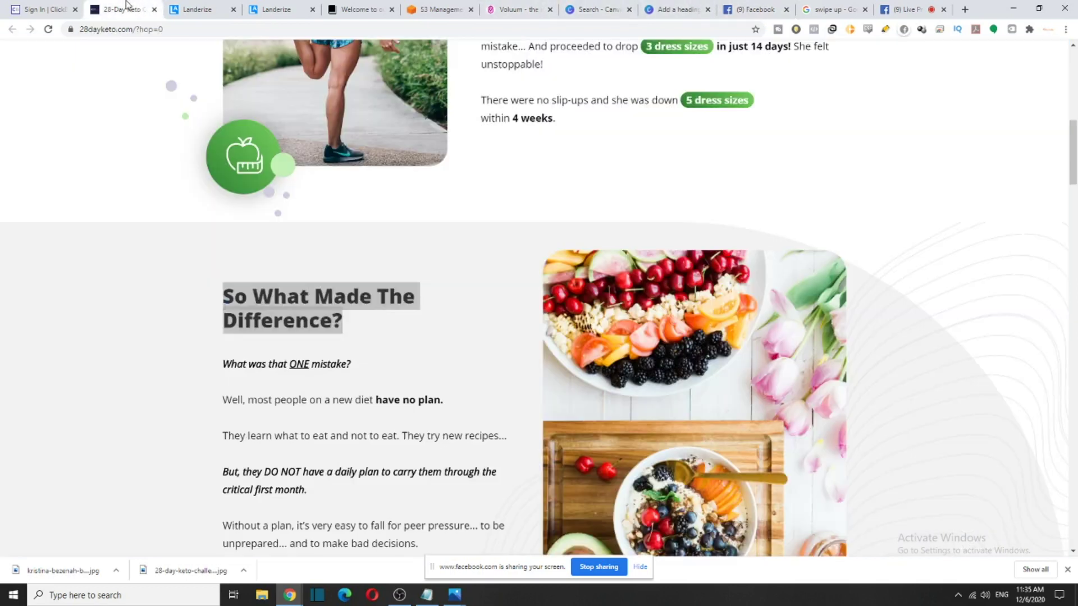
Paste 'So What Made The Difference?' into the Ads Manager ad's primary text
{"action": "left_click", "coordinate": [290, 595]}
{"action": "left_click", "coordinate": [288, 544]}
{"action": "left_click", "coordinate": [405, 368]}
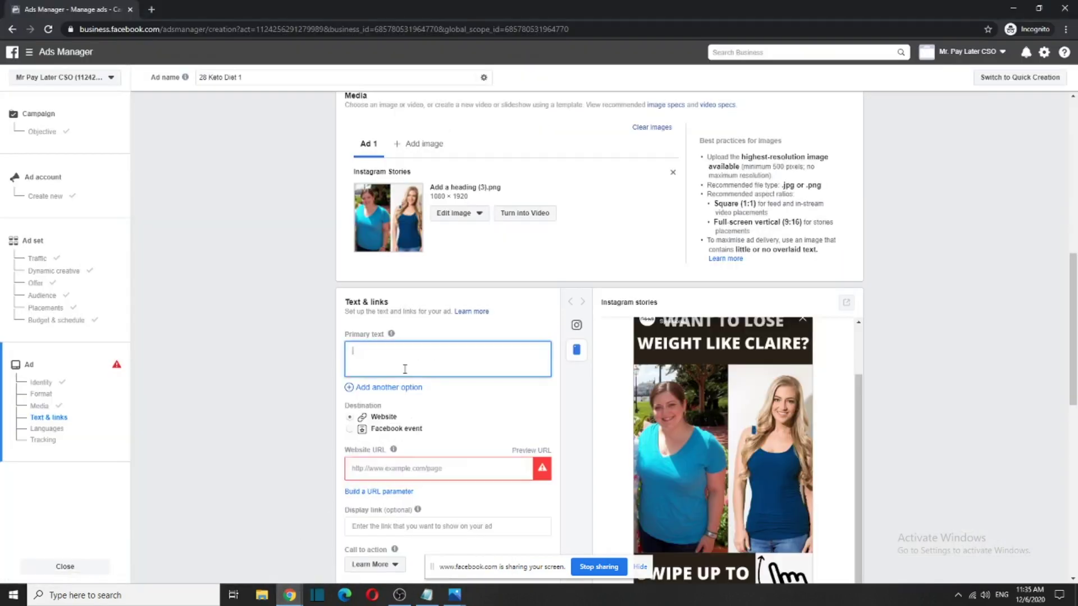
{"action": "key", "text": "ctrl+v"}
Start filling the display link field by typing 'www'
{"action": "scroll", "coordinate": [620, 446], "scroll_direction": "down", "scroll_amount": 4}
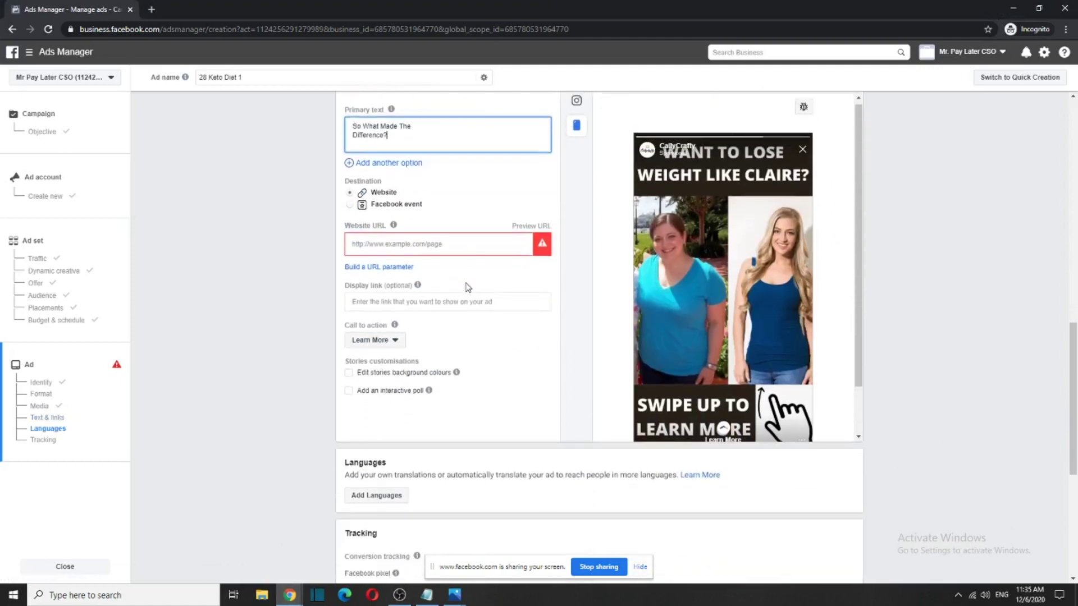
{"action": "left_click", "coordinate": [469, 303]}
{"action": "scroll", "coordinate": [474, 359], "scroll_direction": "up", "scroll_amount": 4}
{"action": "scroll", "coordinate": [561, 365], "scroll_direction": "down", "scroll_amount": 2}
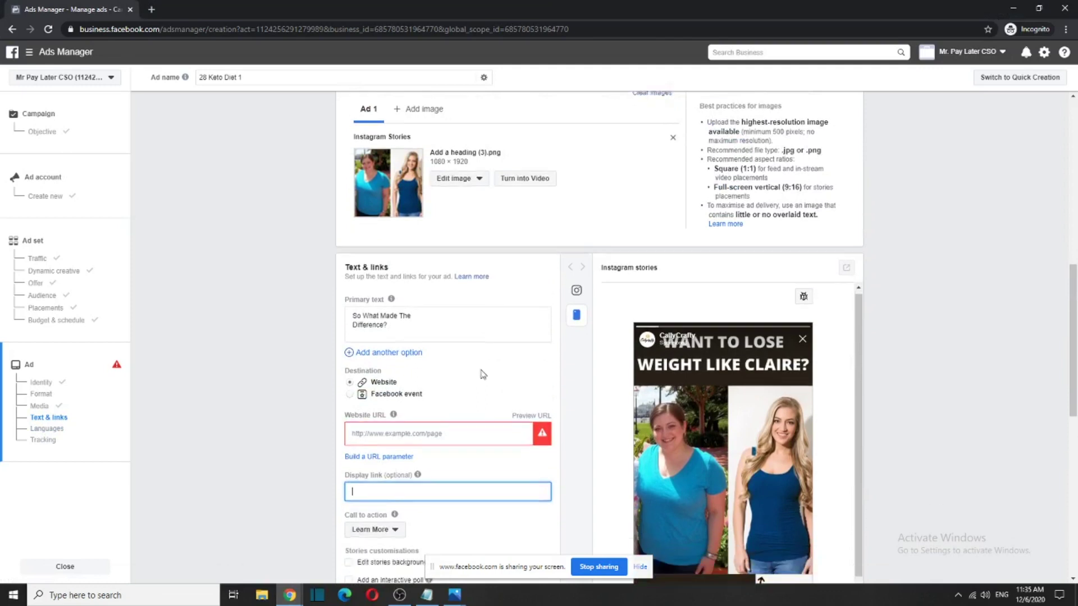
{"action": "scroll", "coordinate": [631, 391], "scroll_direction": "down", "scroll_amount": 1}
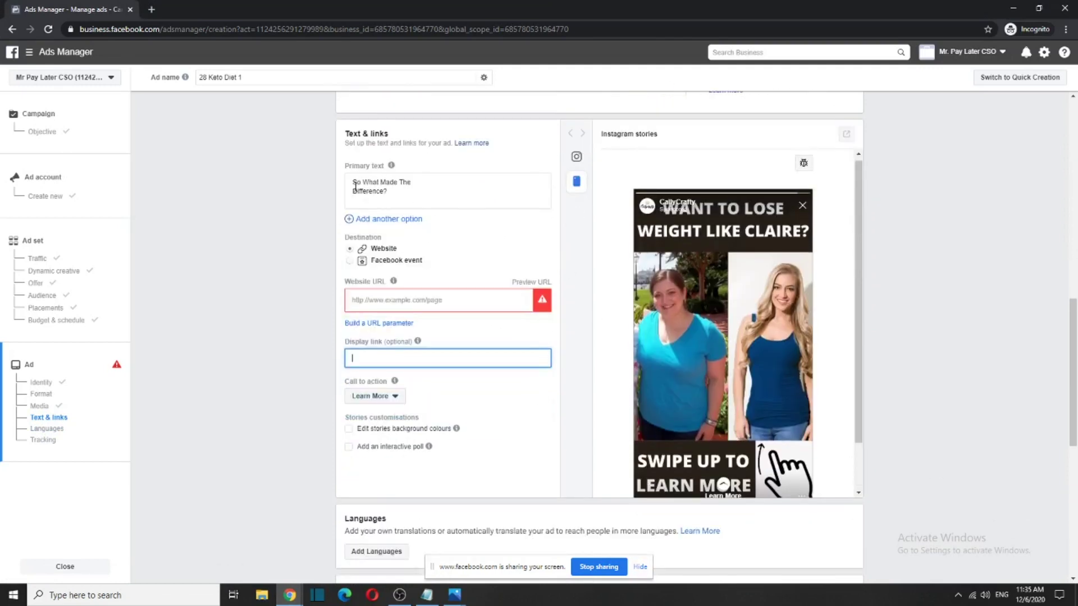
{"action": "scroll", "coordinate": [601, 344], "scroll_direction": "down", "scroll_amount": 1}
{"action": "mouse_move", "coordinate": [395, 325]}
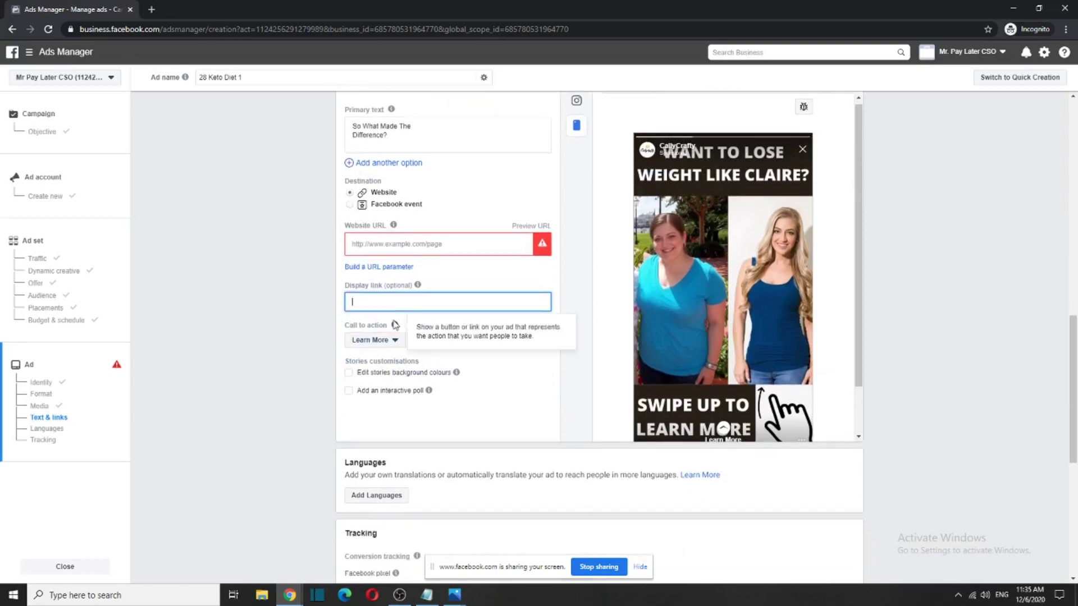
{"action": "type", "text": "w"}
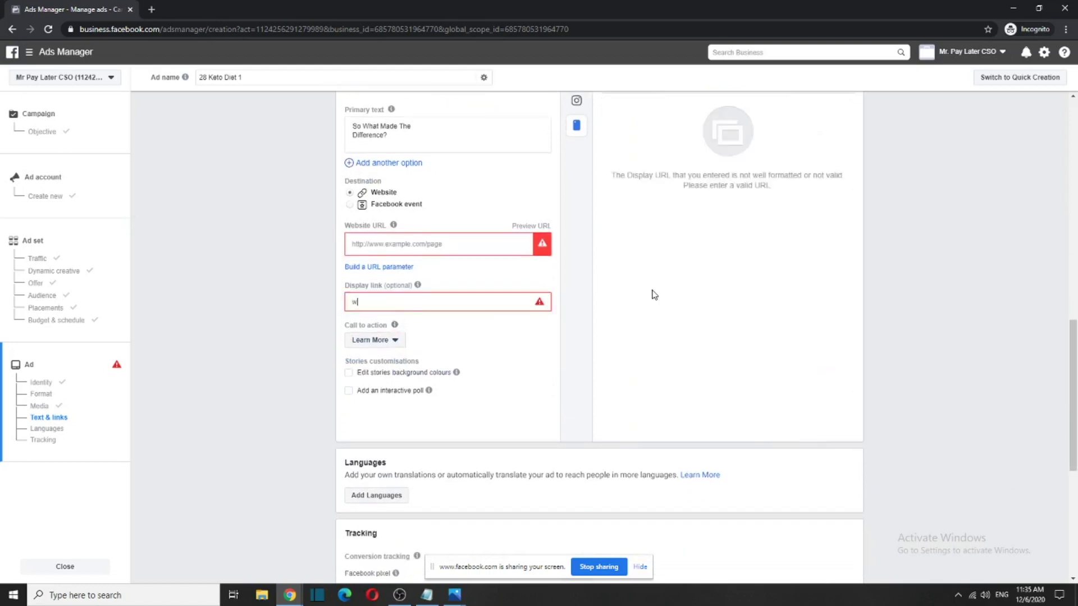
{"action": "type", "text": "ww"}
{"action": "left_click", "coordinate": [289, 595]}
{"action": "left_click", "coordinate": [169, 550]}
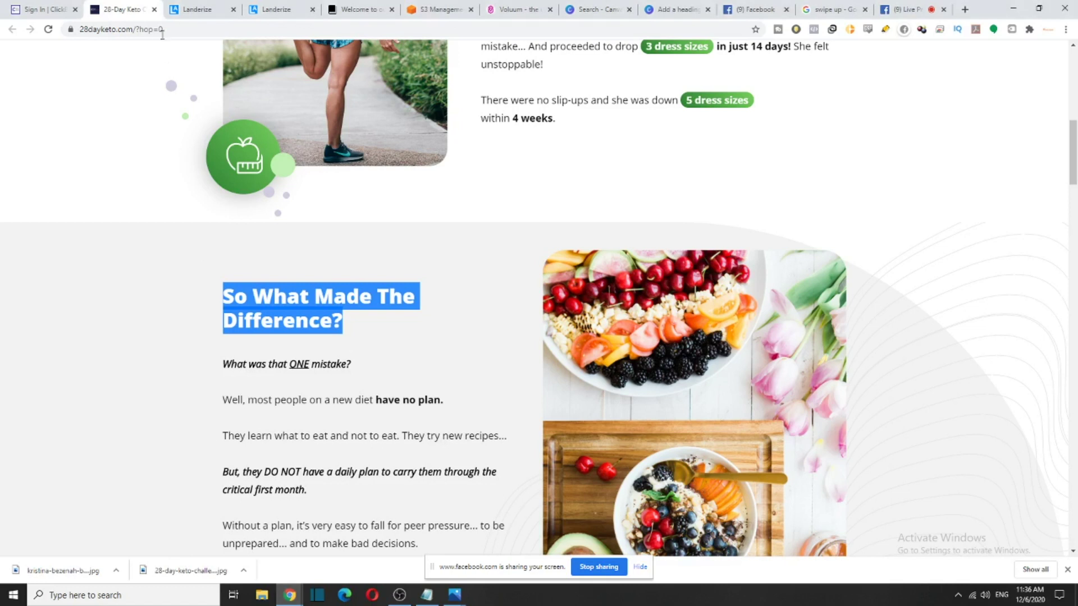
{"action": "left_click_drag", "start_coordinate": [134, 26], "coordinate": [41, 41]}
{"action": "key", "text": "ctrl+c"}
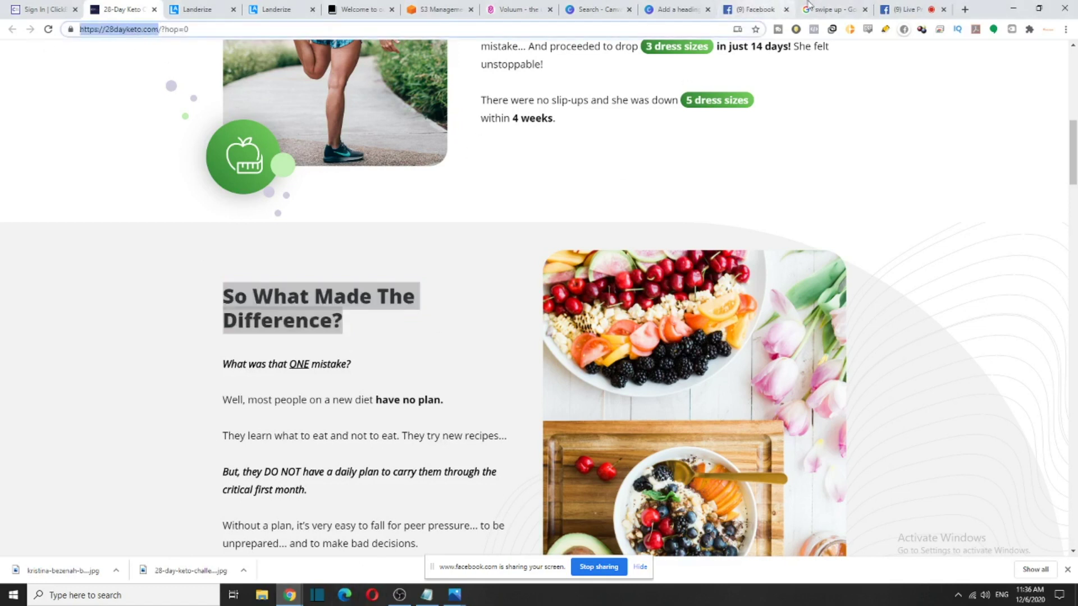
{"action": "left_click", "coordinate": [297, 602]}
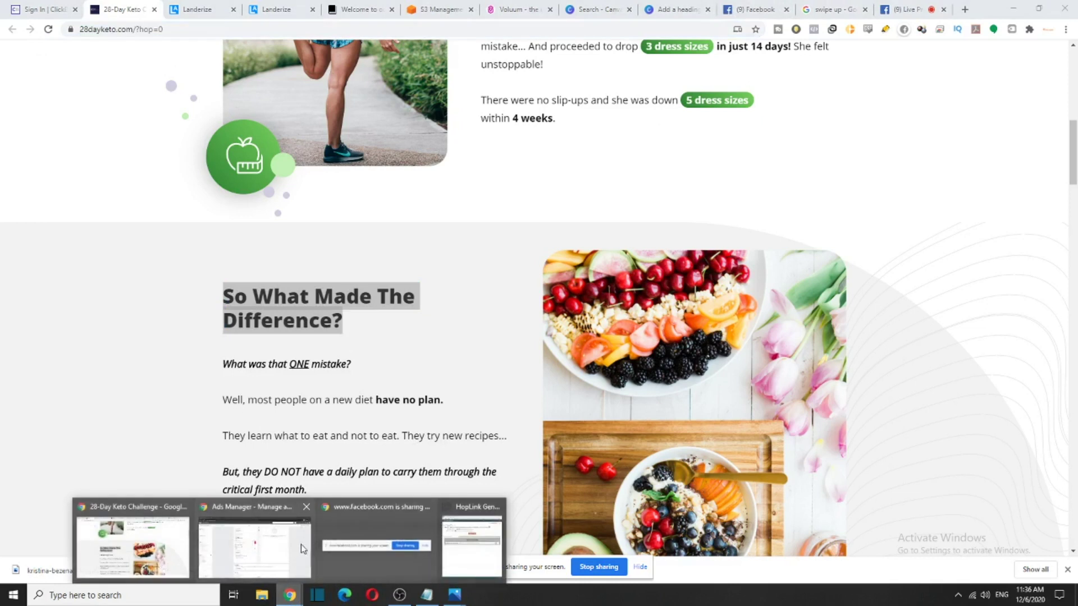
{"action": "left_click", "coordinate": [256, 542]}
{"action": "triple_click", "coordinate": [390, 302]}
{"action": "key", "text": "ctrl+v"}
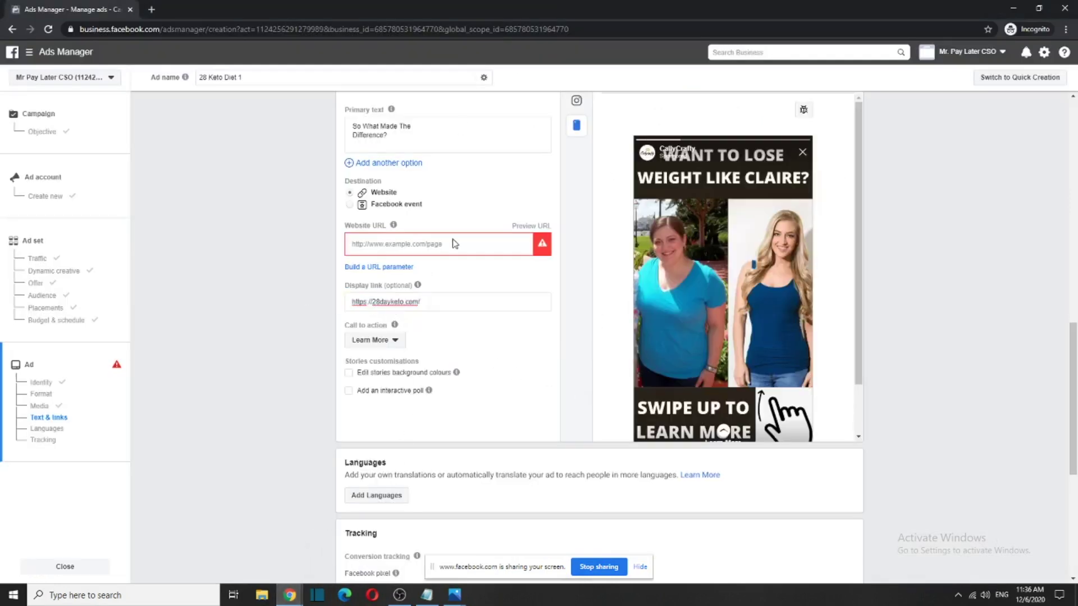
{"action": "scroll", "coordinate": [477, 281], "scroll_direction": "up", "scroll_amount": 1}
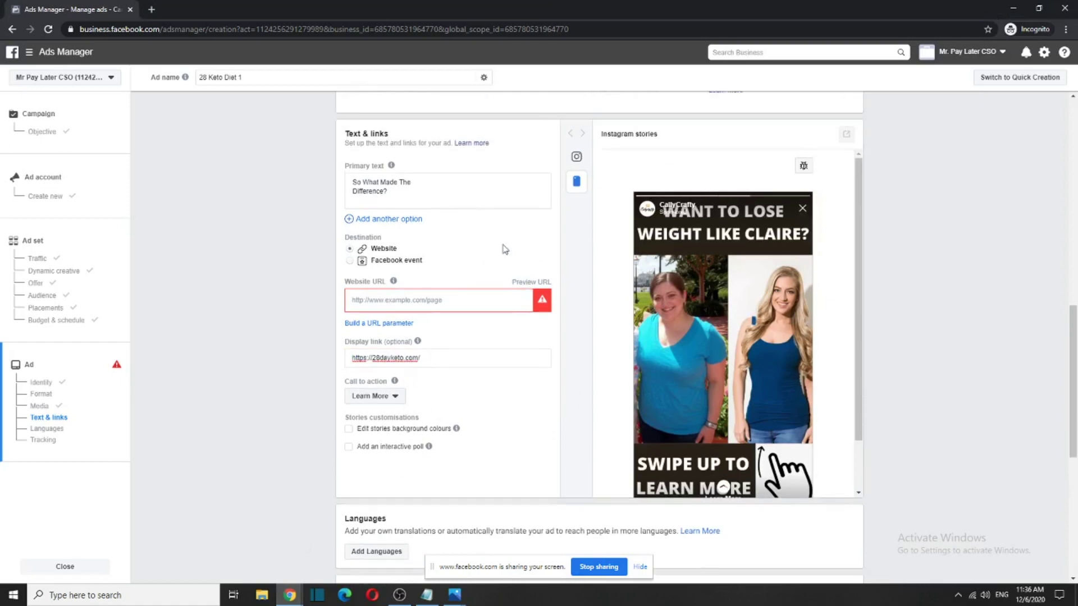
{"action": "scroll", "coordinate": [494, 280], "scroll_direction": "down", "scroll_amount": 1}
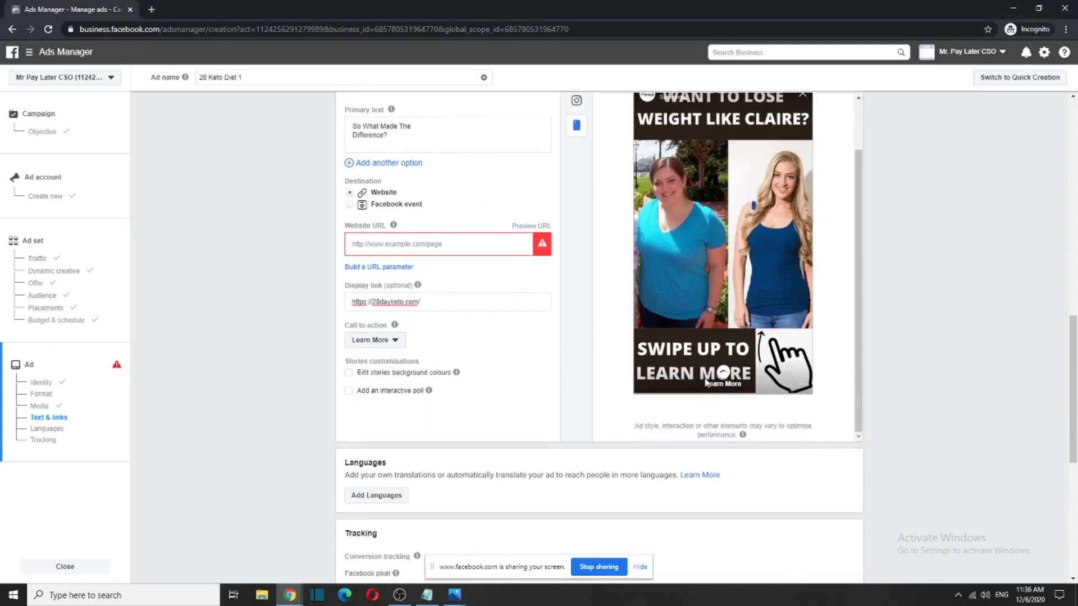
{"action": "left_click", "coordinate": [392, 343]}
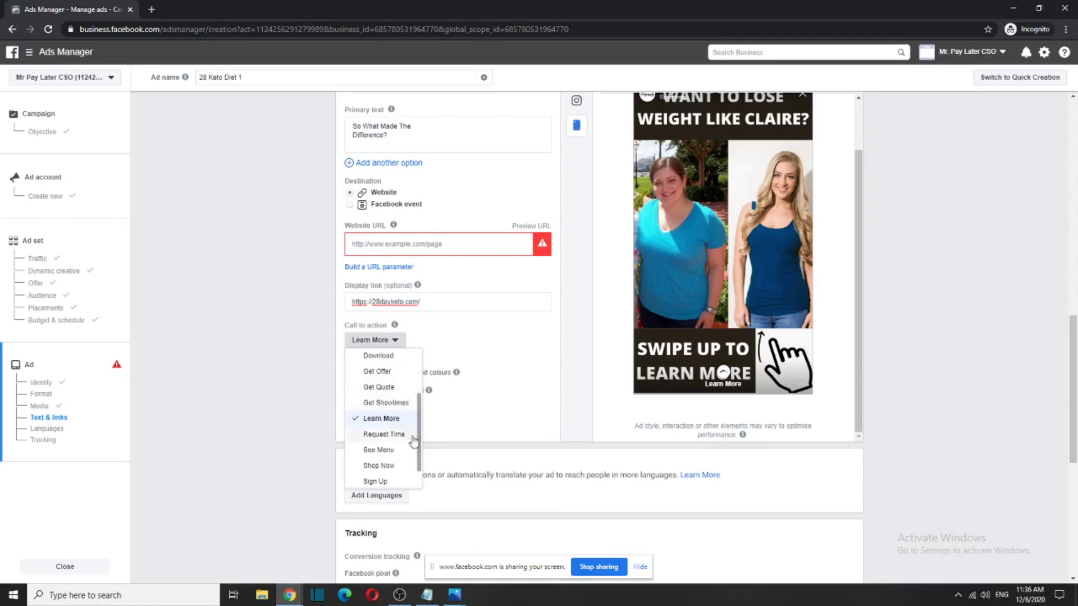
{"action": "scroll", "coordinate": [417, 469], "scroll_direction": "down", "scroll_amount": 1}
{"action": "scroll", "coordinate": [418, 471], "scroll_direction": "down", "scroll_amount": 1}
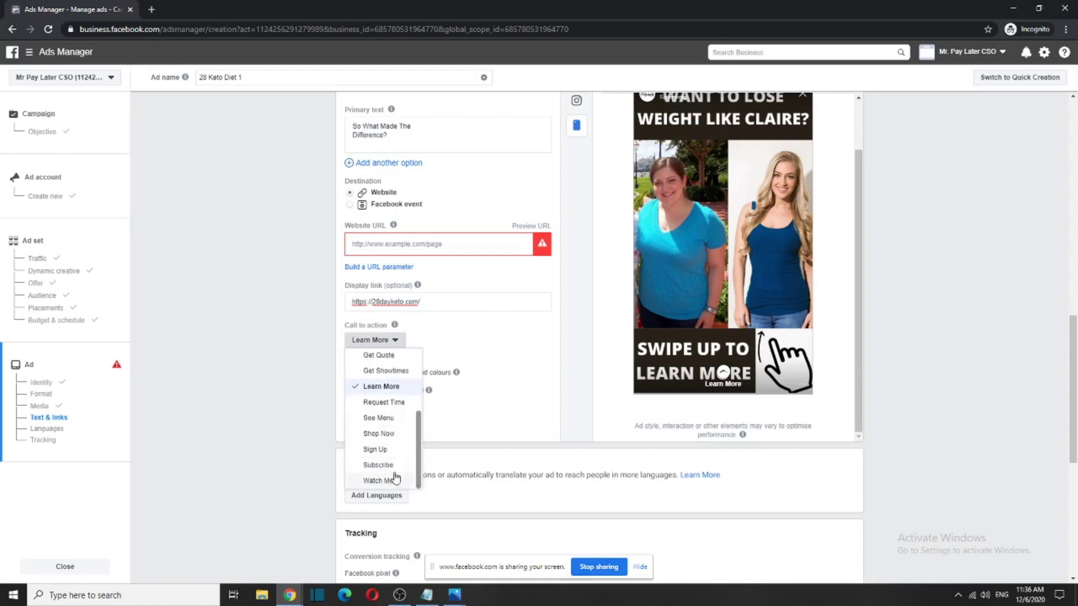
{"action": "scroll", "coordinate": [387, 432], "scroll_direction": "up", "scroll_amount": 5}
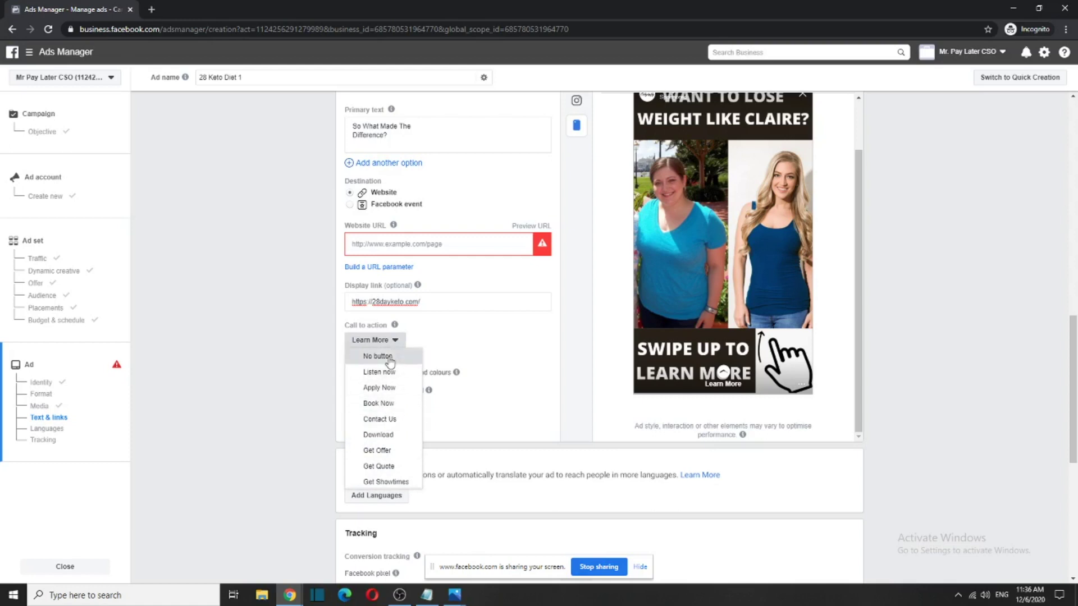
{"action": "key", "text": "Return"}
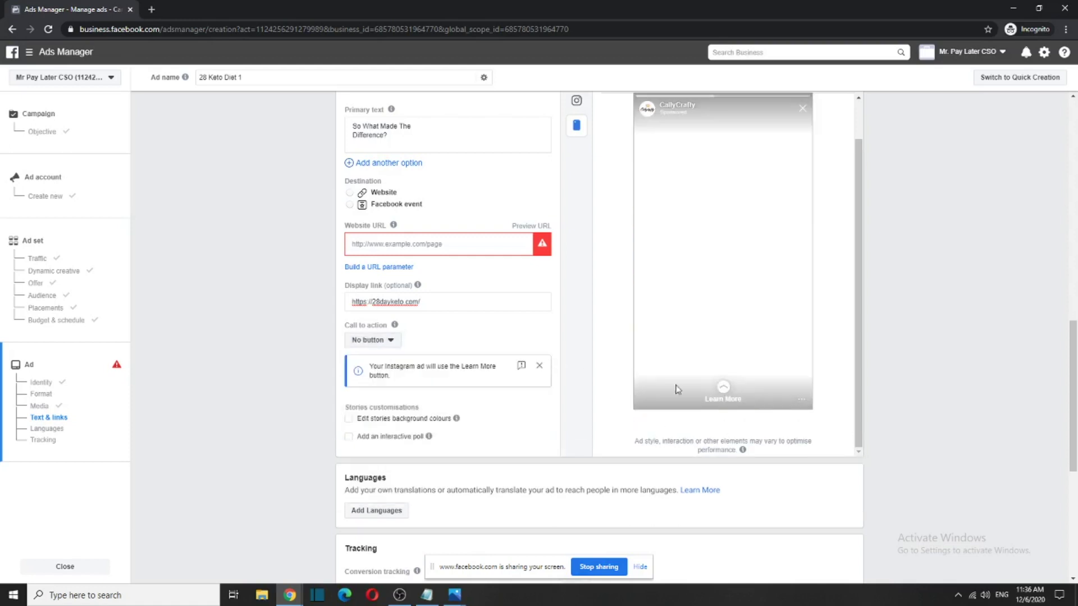
{"action": "left_click", "coordinate": [393, 342]}
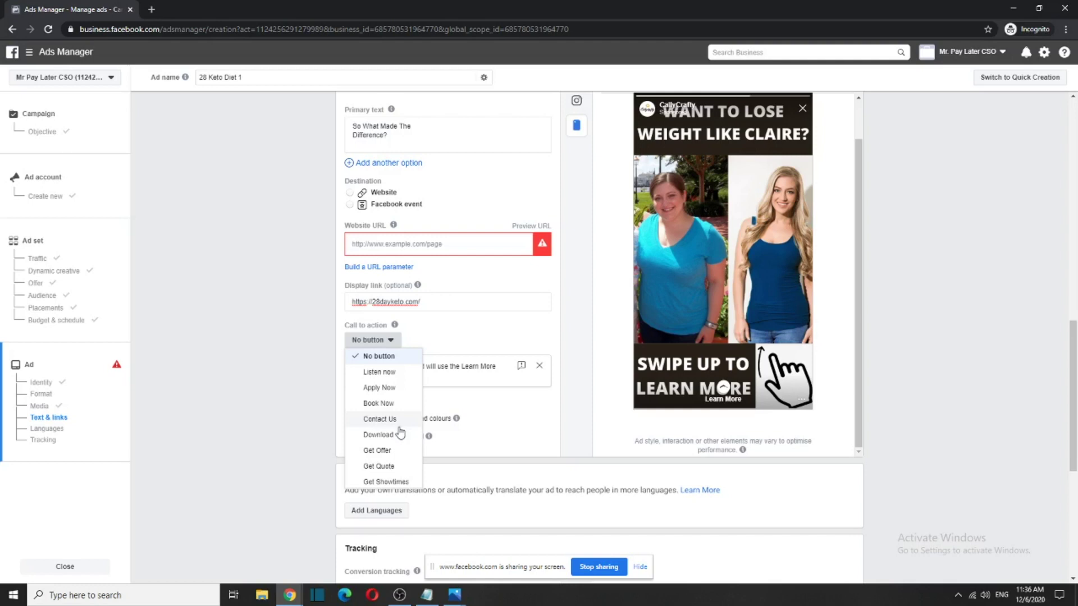
{"action": "scroll", "coordinate": [401, 452], "scroll_direction": "down", "scroll_amount": 1}
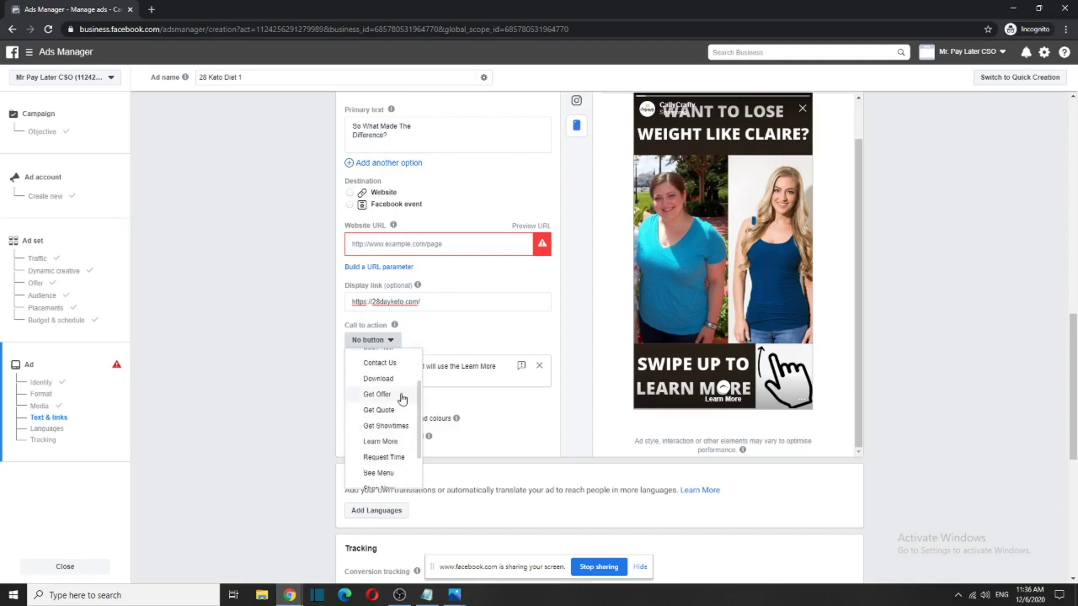
{"action": "left_click", "coordinate": [380, 441]}
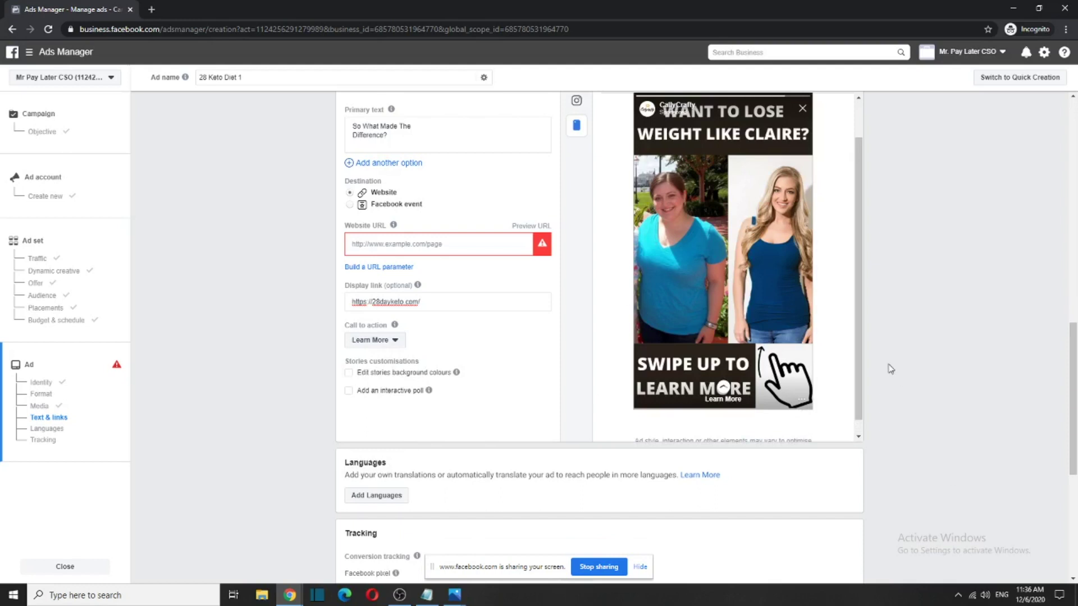
{"action": "scroll", "coordinate": [890, 369], "scroll_direction": "down", "scroll_amount": 1}
{"action": "scroll", "coordinate": [842, 242], "scroll_direction": "up", "scroll_amount": 8}
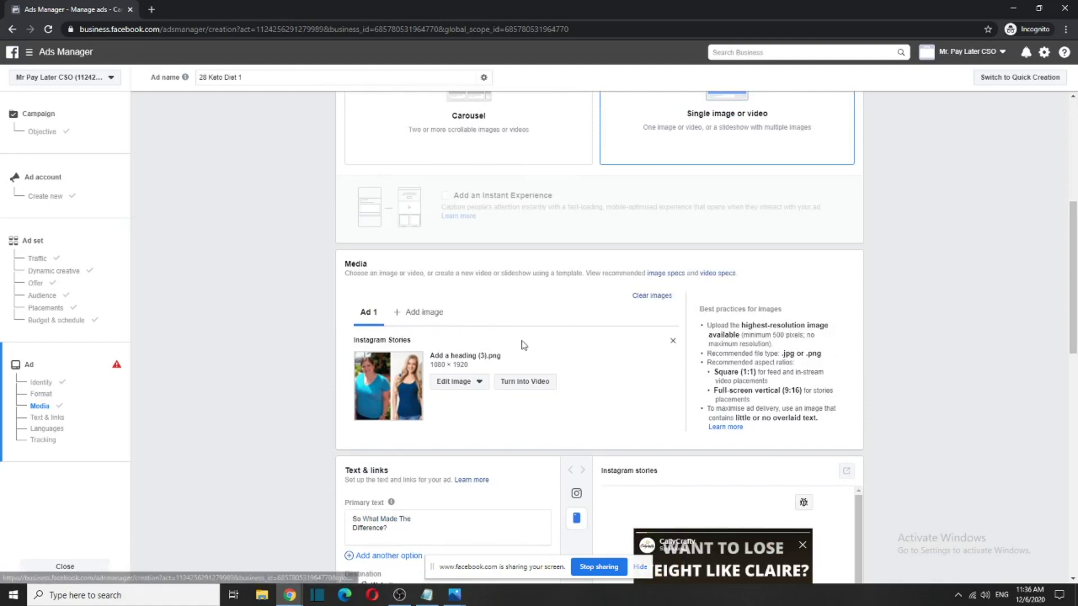
{"action": "scroll", "coordinate": [512, 387], "scroll_direction": "down", "scroll_amount": 3}
{"action": "scroll", "coordinate": [512, 386], "scroll_direction": "down", "scroll_amount": 4}
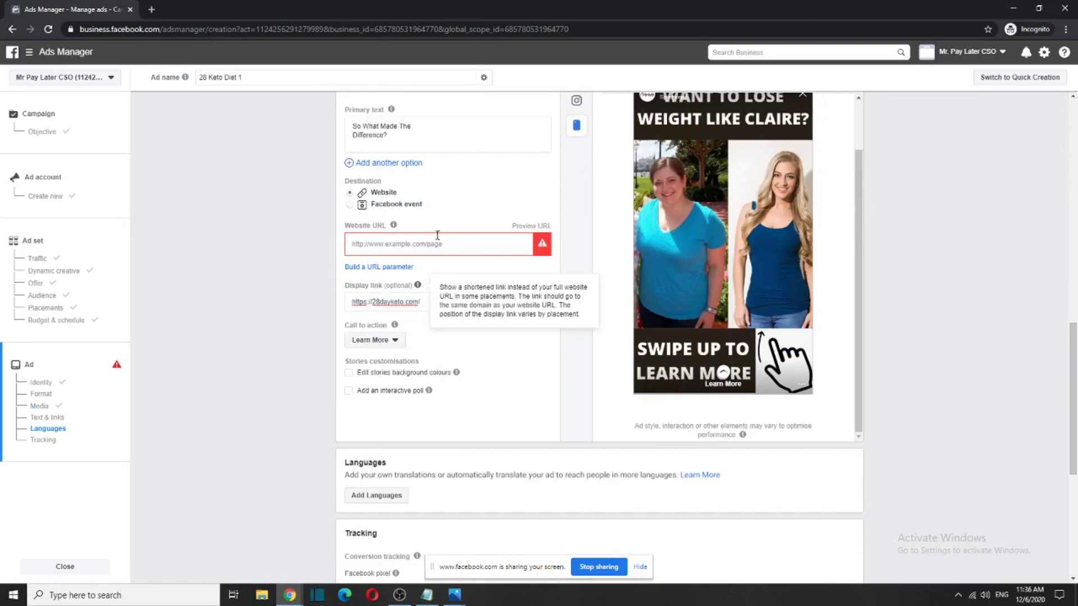
{"action": "scroll", "coordinate": [506, 291], "scroll_direction": "down", "scroll_amount": 3}
{"action": "scroll", "coordinate": [507, 292], "scroll_direction": "up", "scroll_amount": 2}
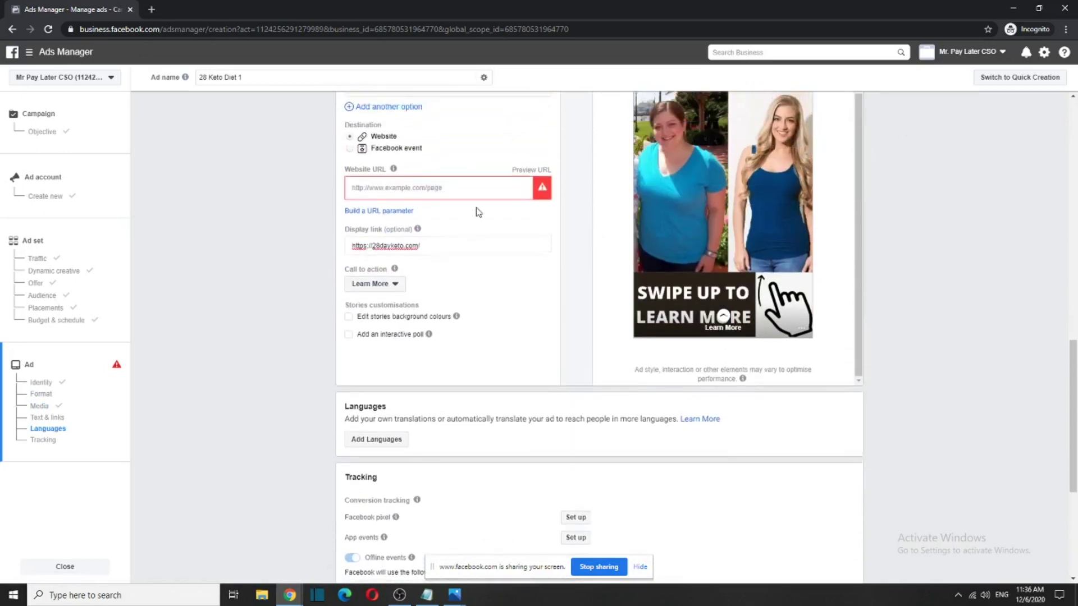
{"action": "scroll", "coordinate": [488, 238], "scroll_direction": "down", "scroll_amount": 2}
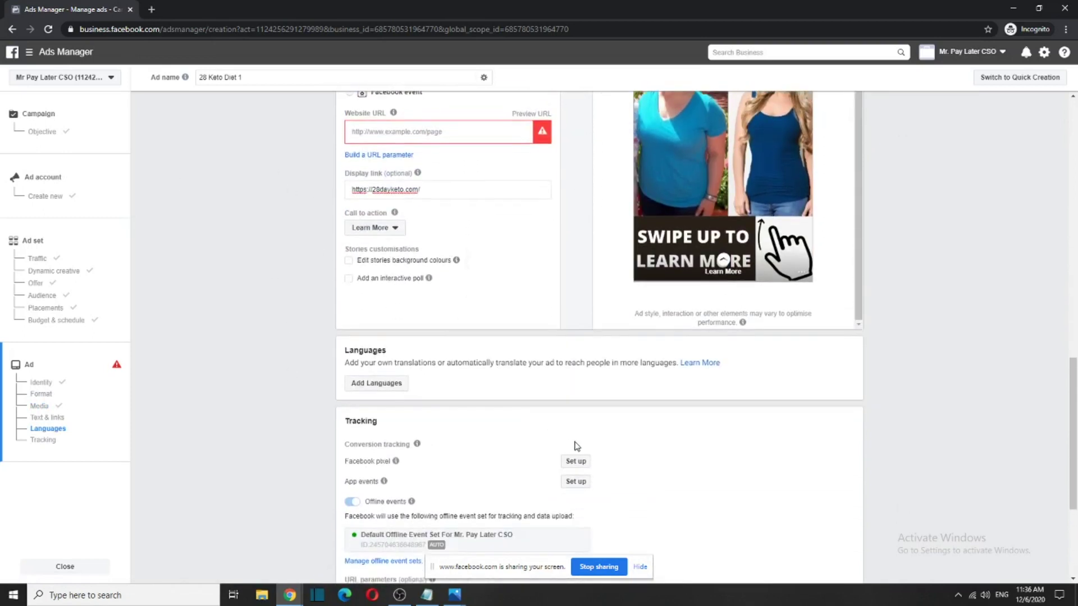
{"action": "scroll", "coordinate": [527, 367], "scroll_direction": "down", "scroll_amount": 3}
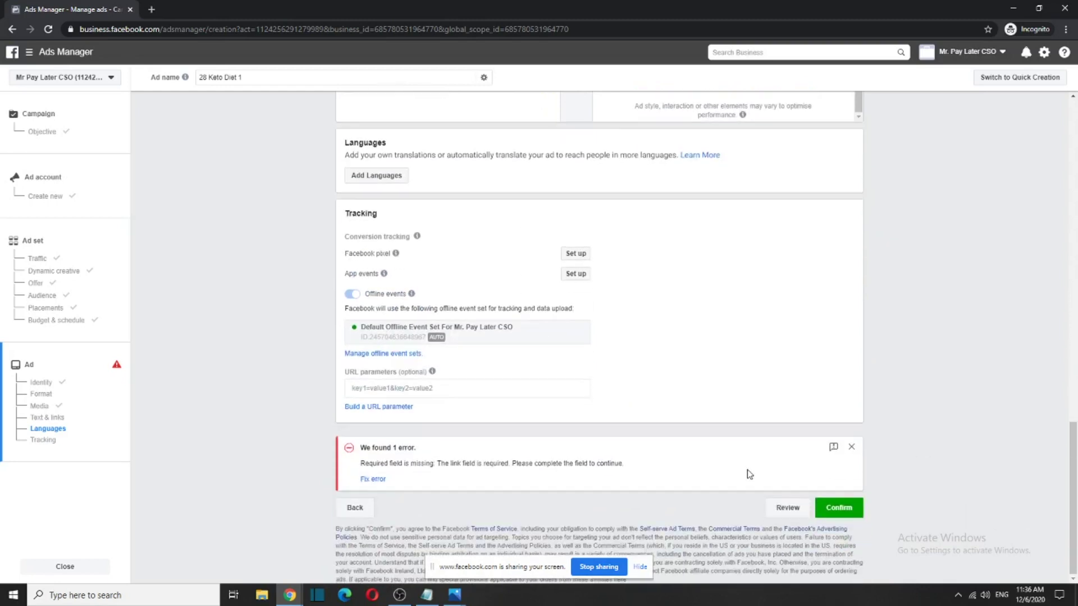
{"action": "left_click", "coordinate": [852, 450]}
{"action": "scroll", "coordinate": [483, 275], "scroll_direction": "up", "scroll_amount": 6}
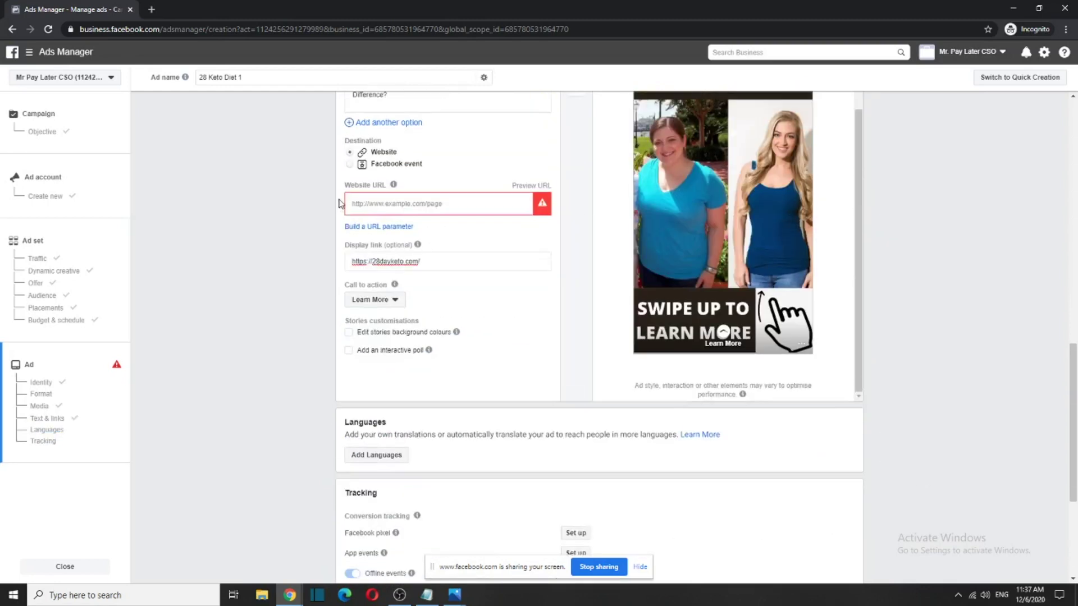
{"action": "scroll", "coordinate": [515, 371], "scroll_direction": "down", "scroll_amount": 1}
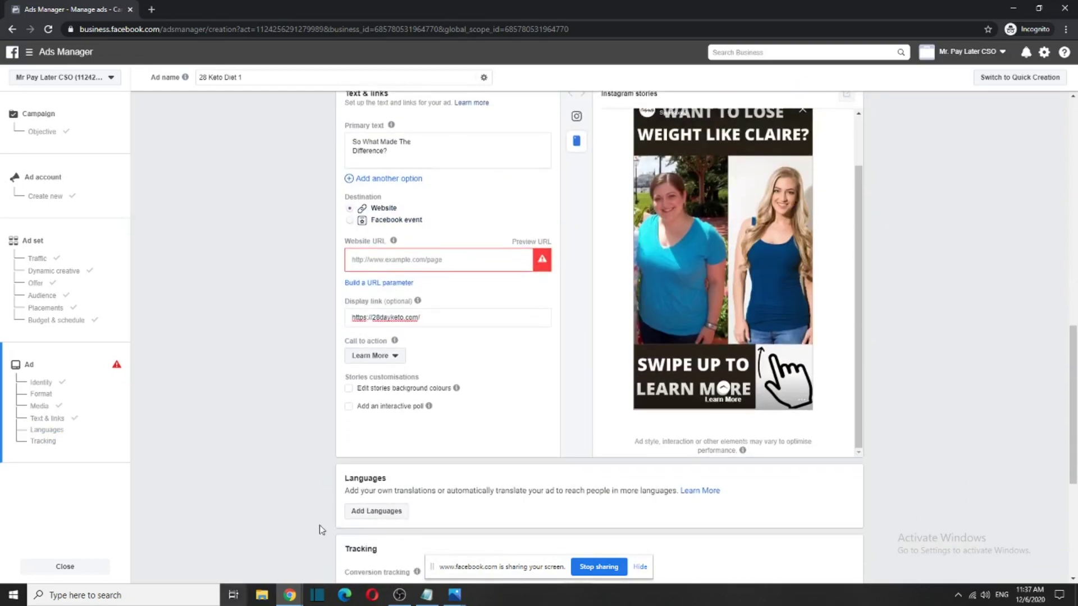
{"action": "mouse_move", "coordinate": [297, 593]}
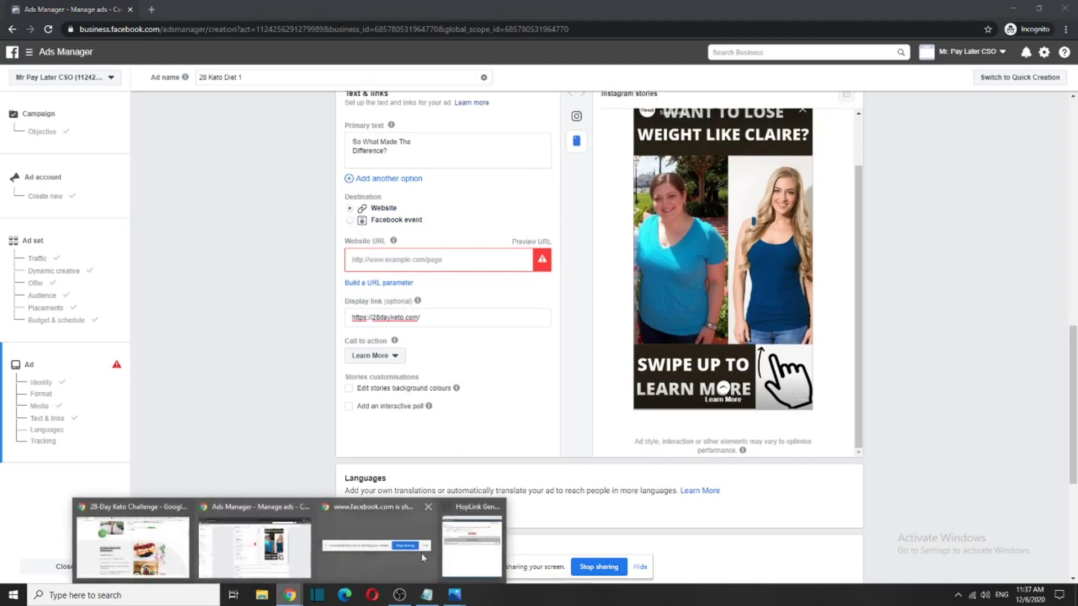
{"action": "left_click", "coordinate": [133, 548]}
Copy Voluum's 'Direct tracking URL - lander', check Live Producer, then return to the Ads Manager editor
{"action": "left_click", "coordinate": [539, 8]}
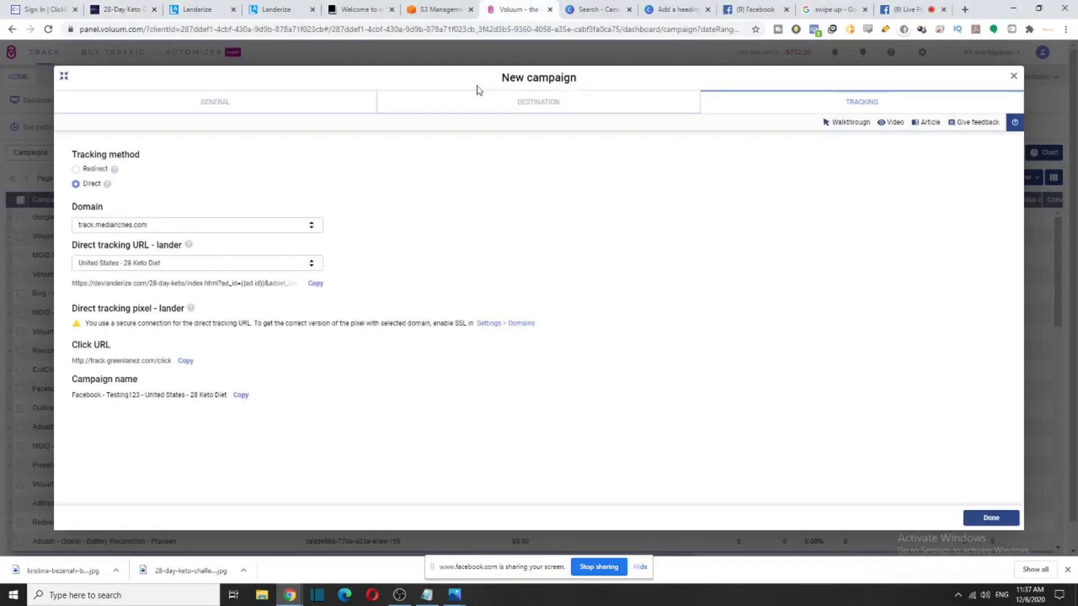
{"action": "left_click", "coordinate": [316, 283]}
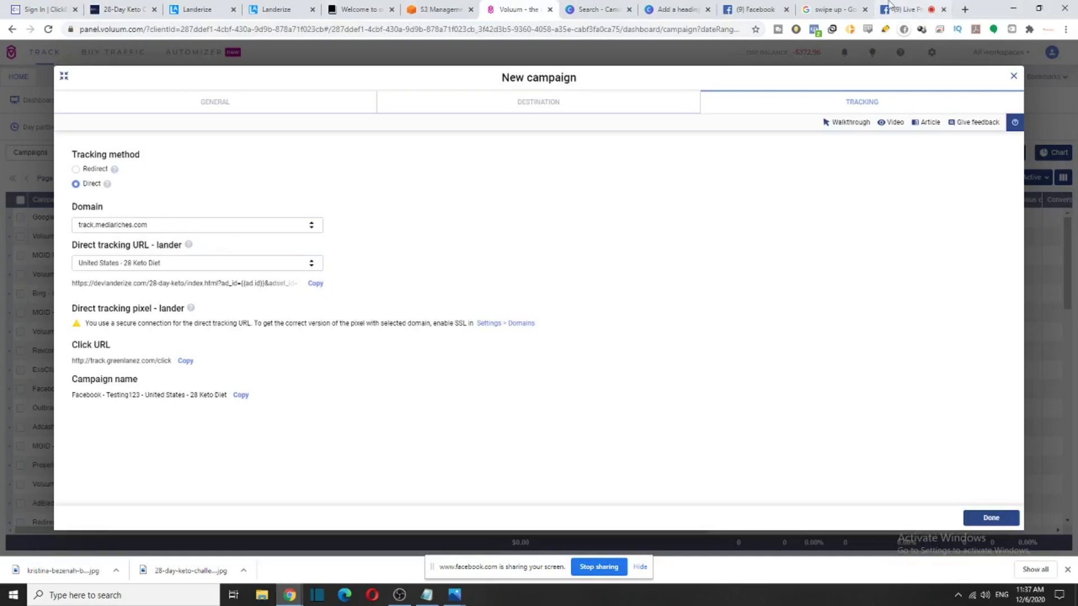
{"action": "left_click", "coordinate": [904, 9]}
{"action": "left_click", "coordinate": [289, 595]}
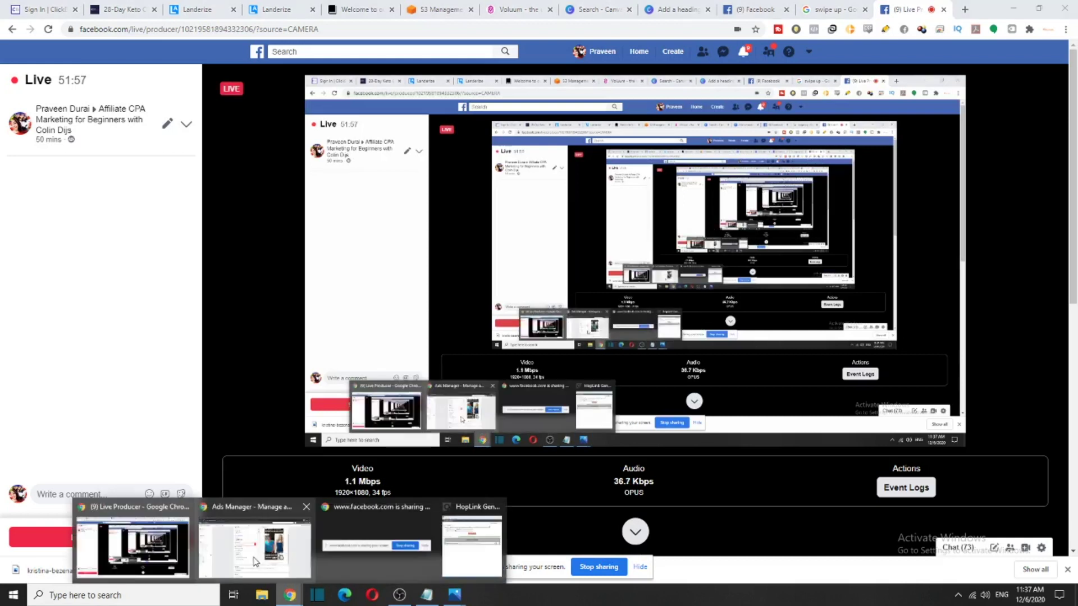
{"action": "left_click", "coordinate": [258, 547]}
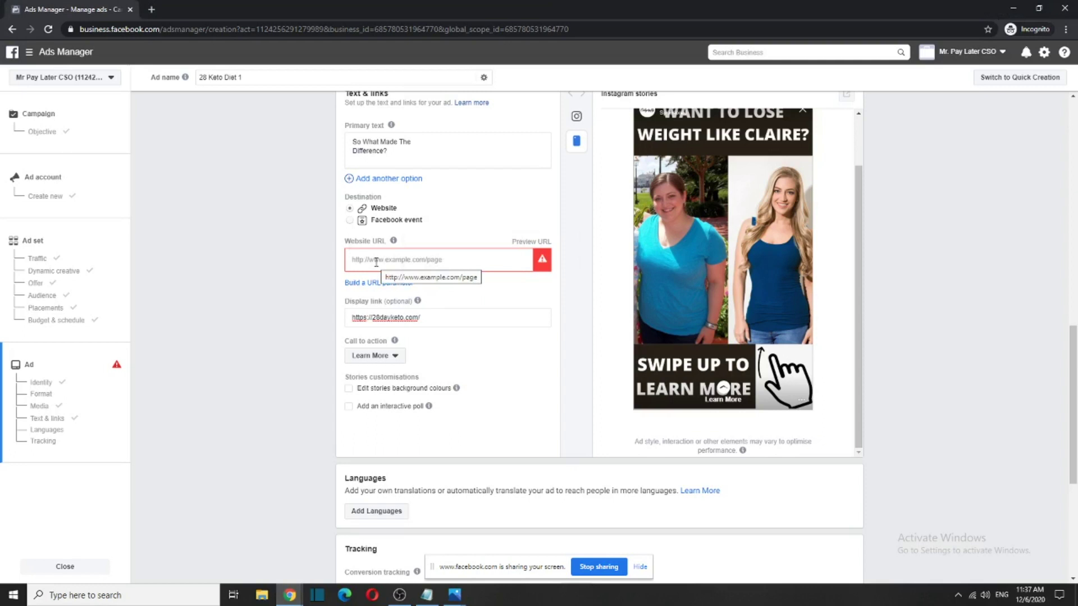
{"action": "scroll", "coordinate": [506, 275], "scroll_direction": "down", "scroll_amount": 1}
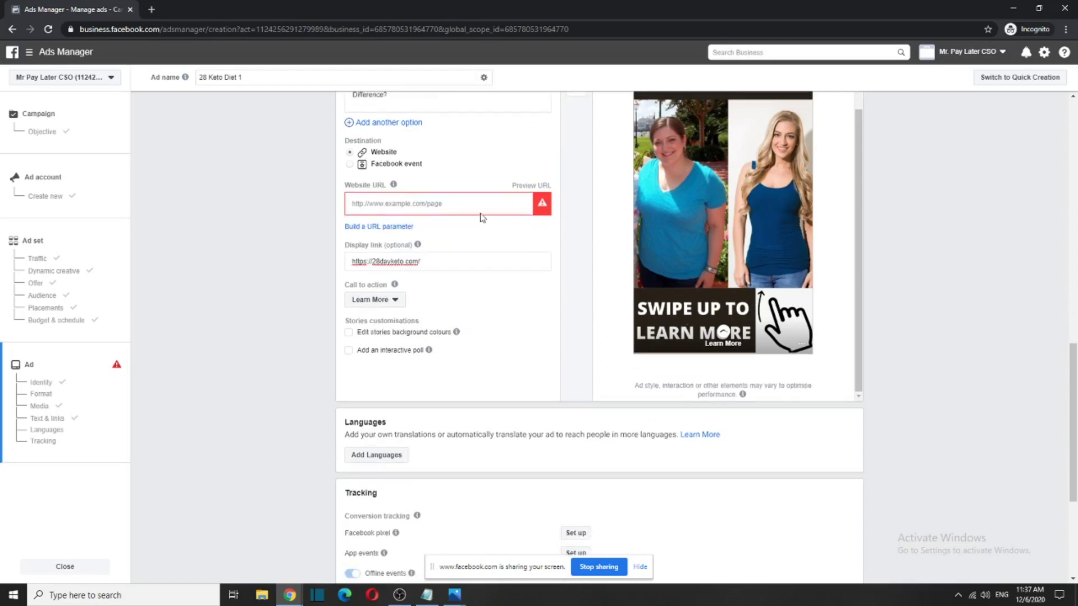
{"action": "scroll", "coordinate": [731, 414], "scroll_direction": "down", "scroll_amount": 4}
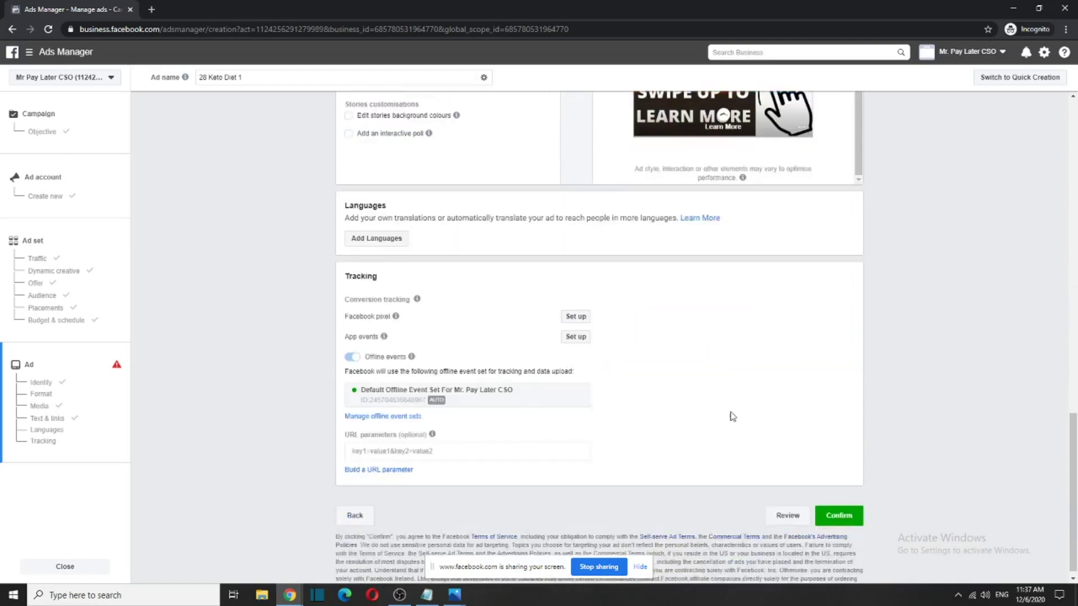